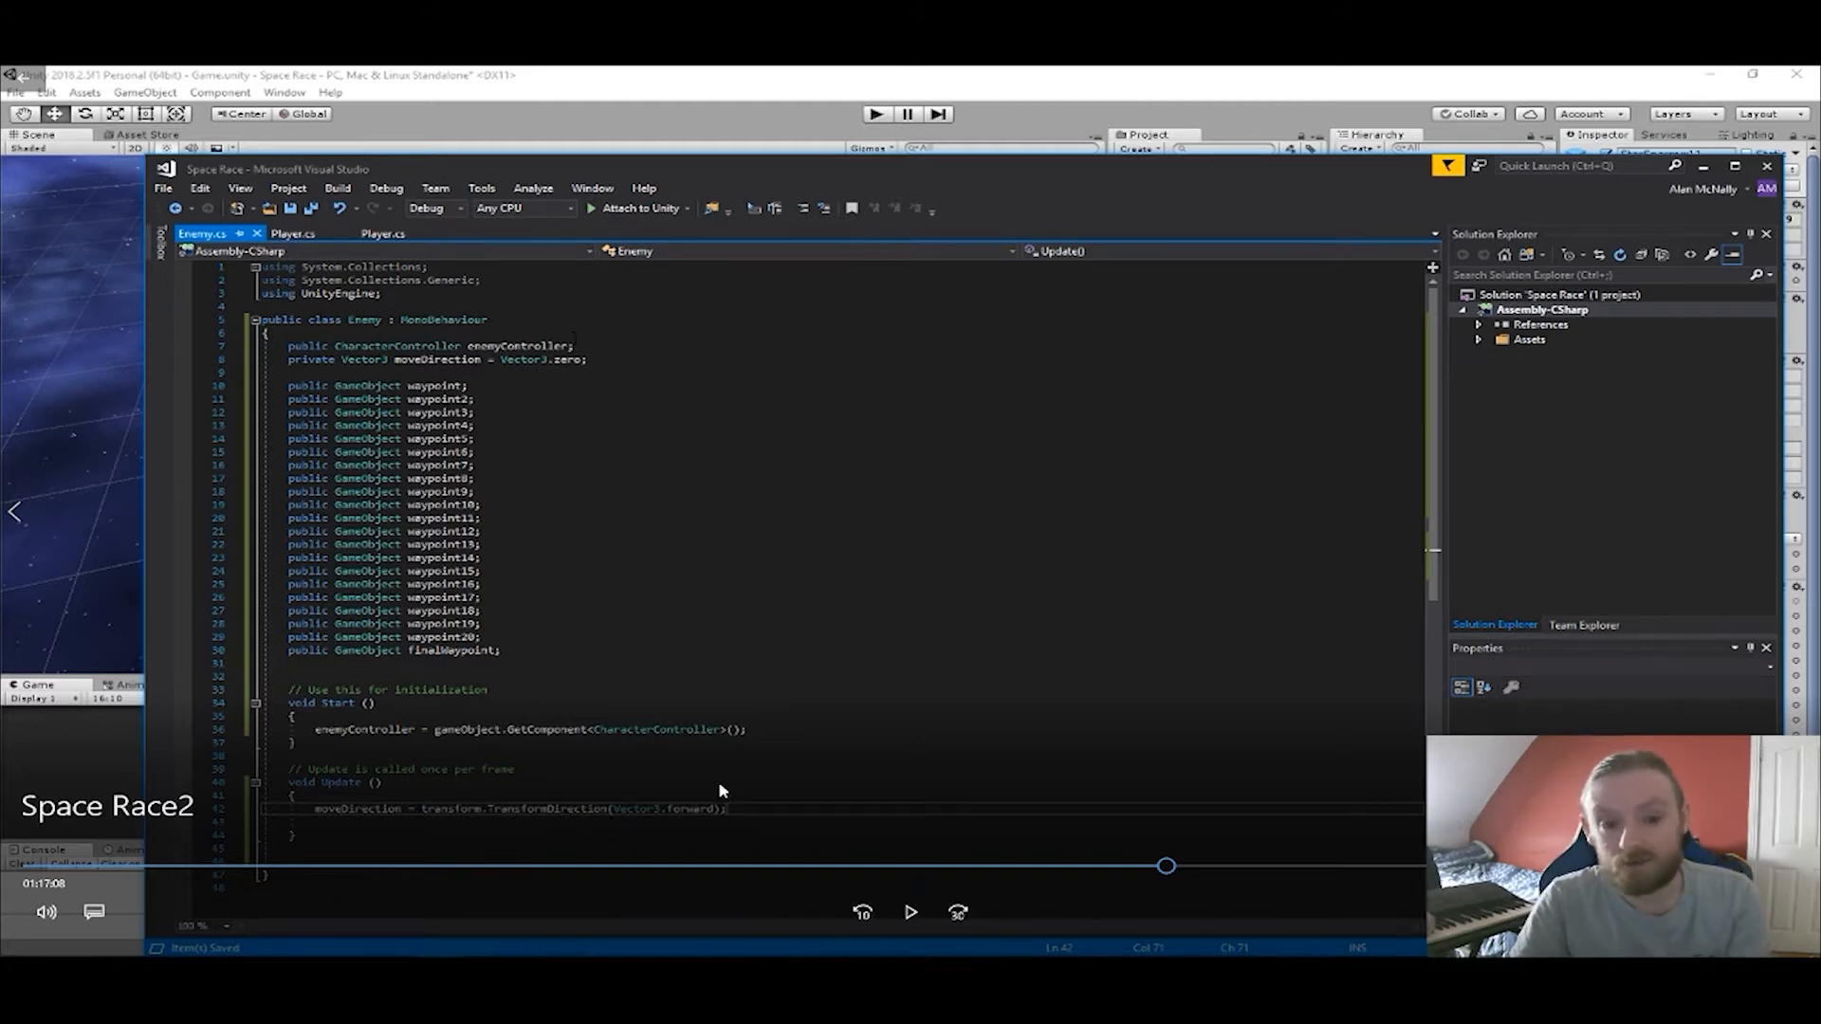
{"action": "left_click", "coordinate": [905, 912]}
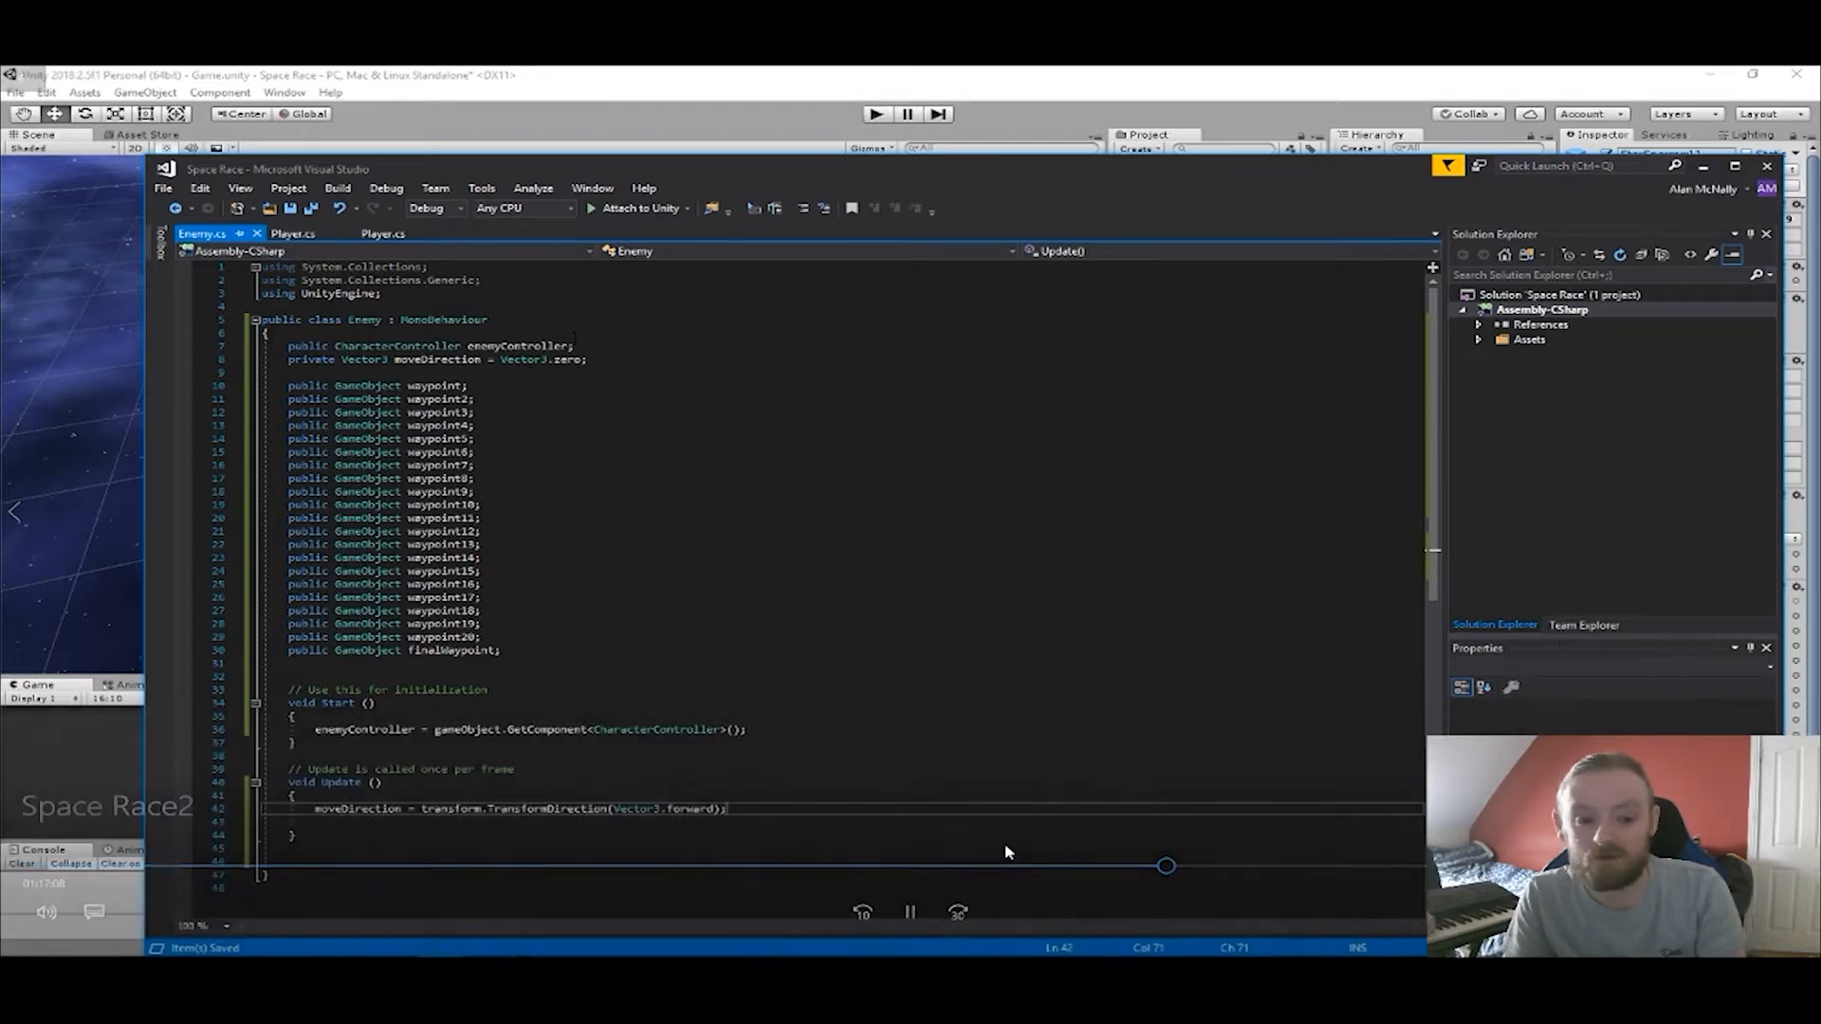
{"action": "mouse_move", "coordinate": [1007, 851]}
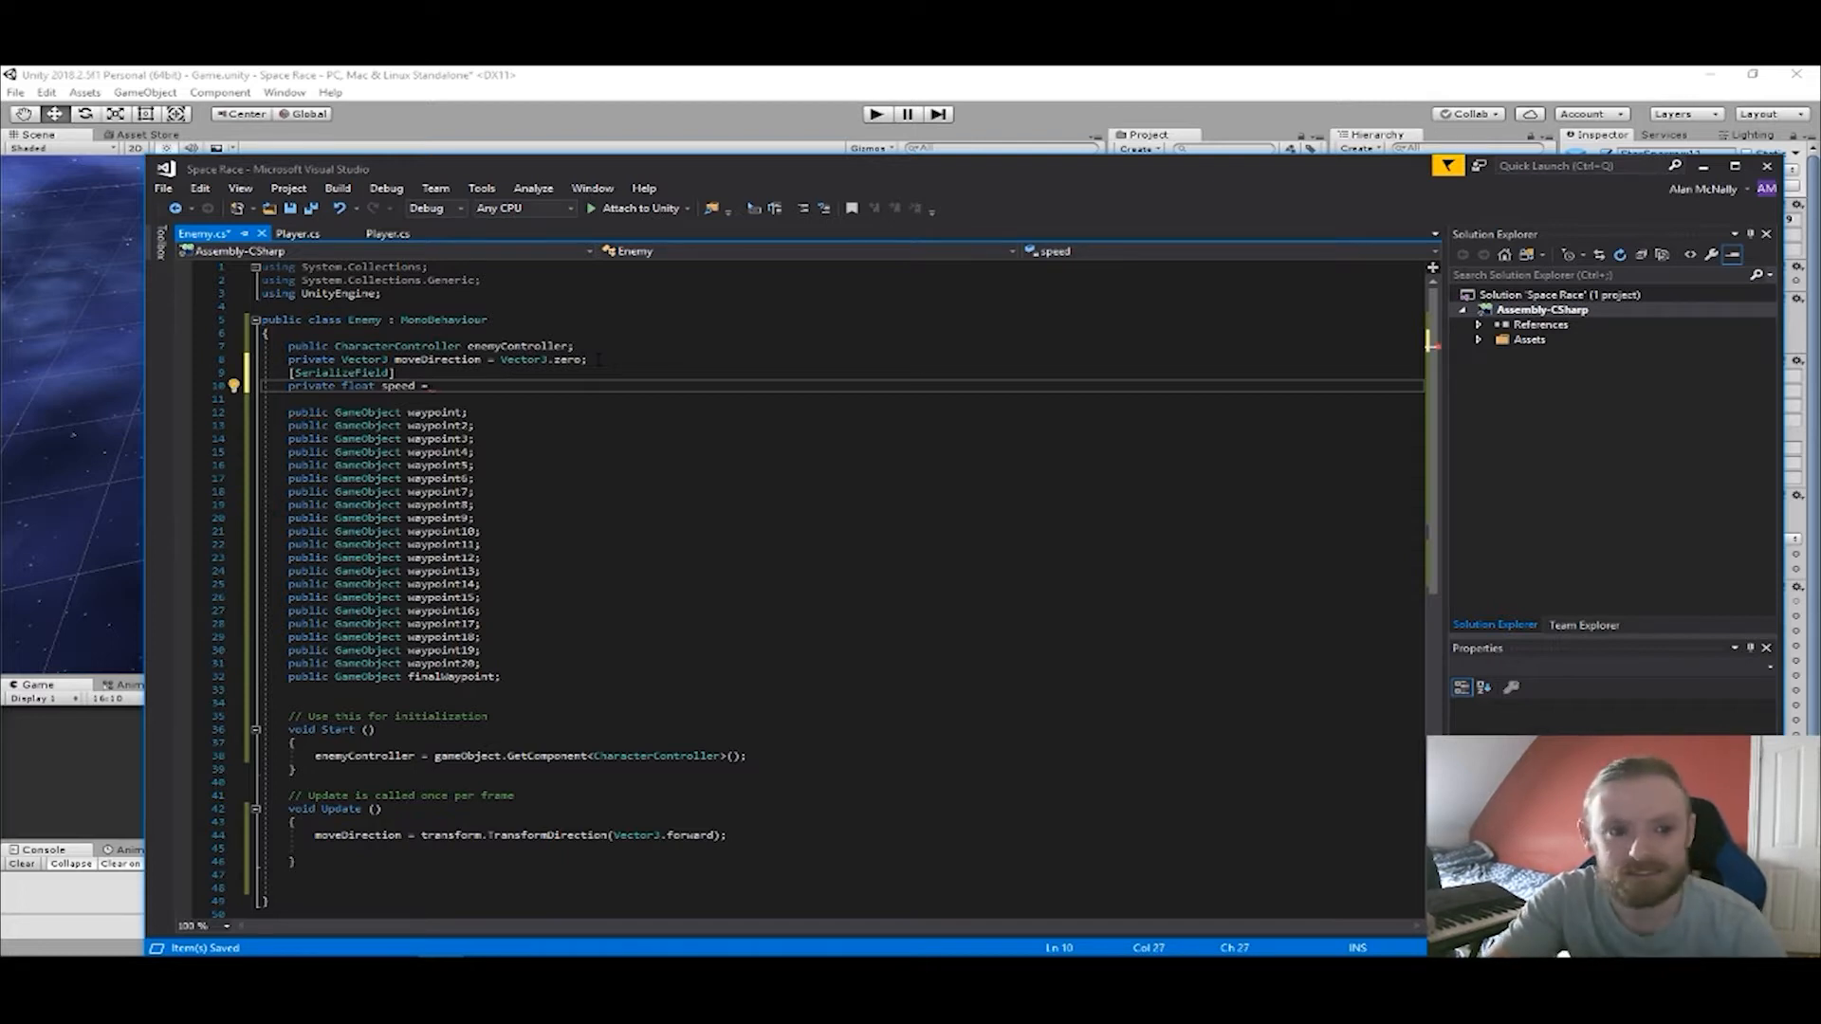
Complete the serialized private float speed field below moveDirection in the Enemy class with the value 1000f.
{"action": "type", "text": "f;"}
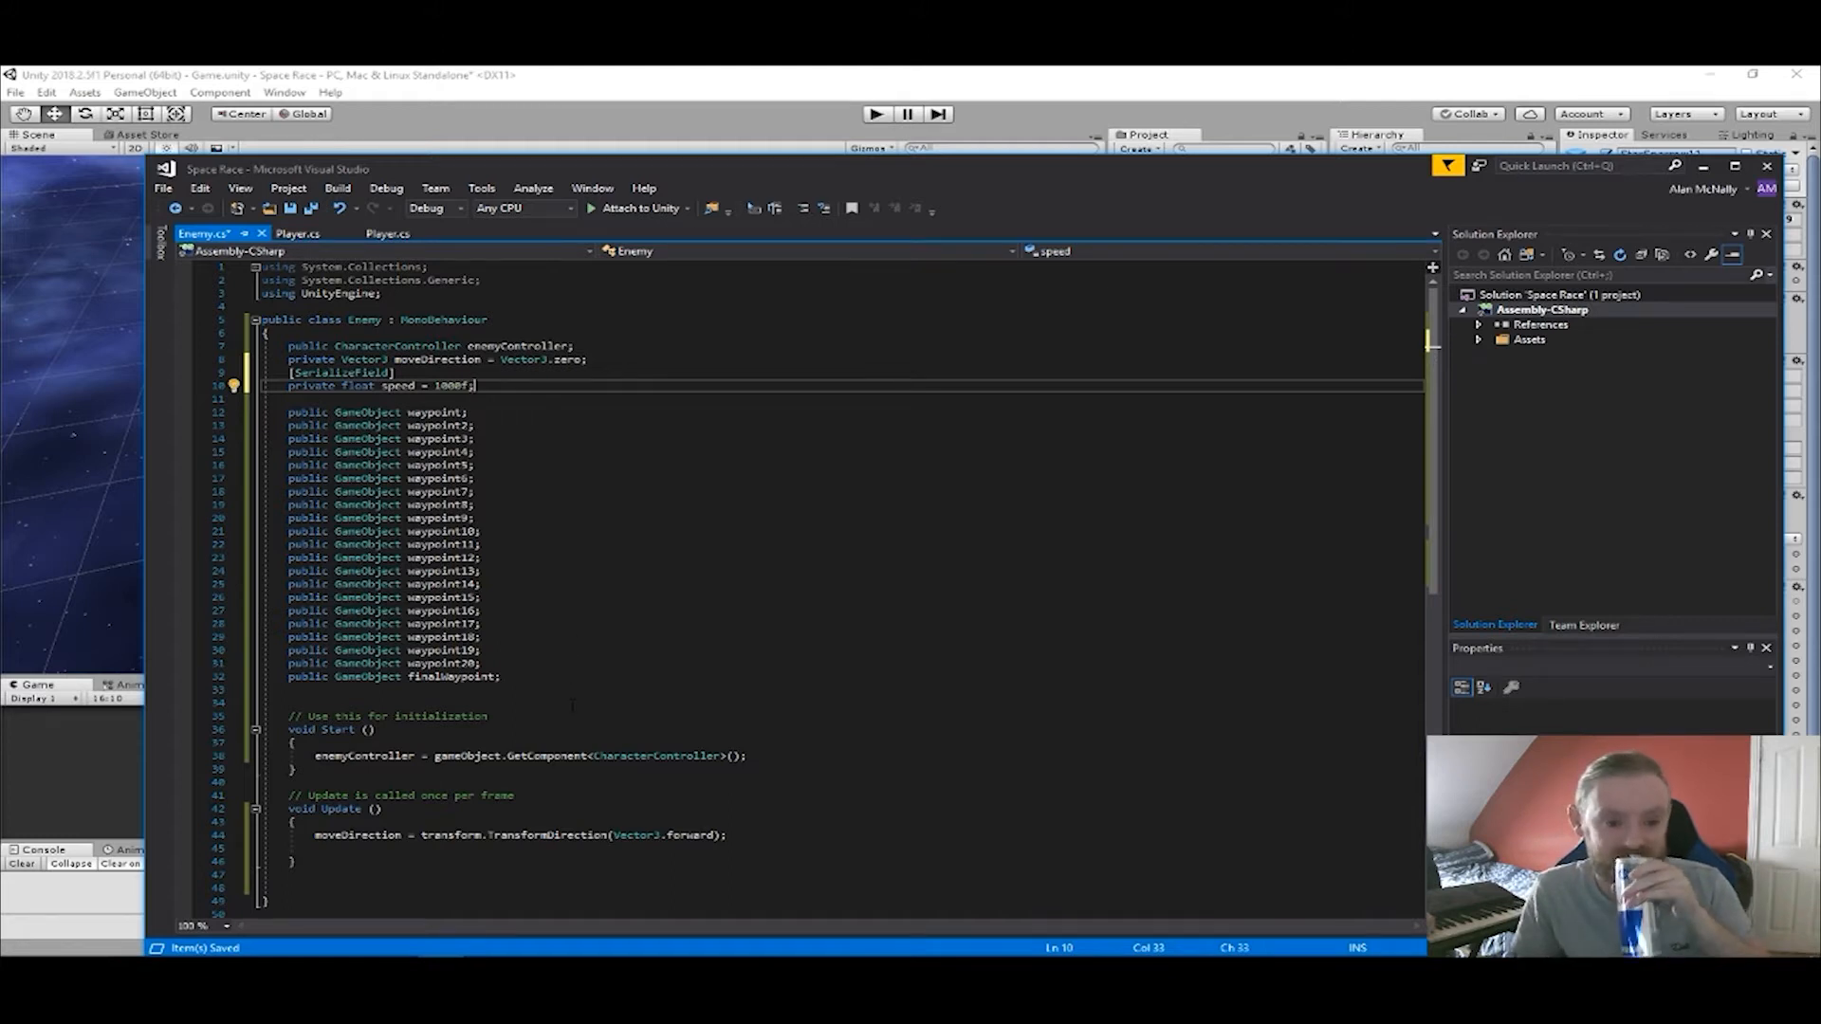
{"action": "scroll", "coordinate": [572, 706], "scroll_direction": "down", "scroll_amount": 2}
{"action": "scroll", "coordinate": [571, 705], "scroll_direction": "up", "scroll_amount": 1}
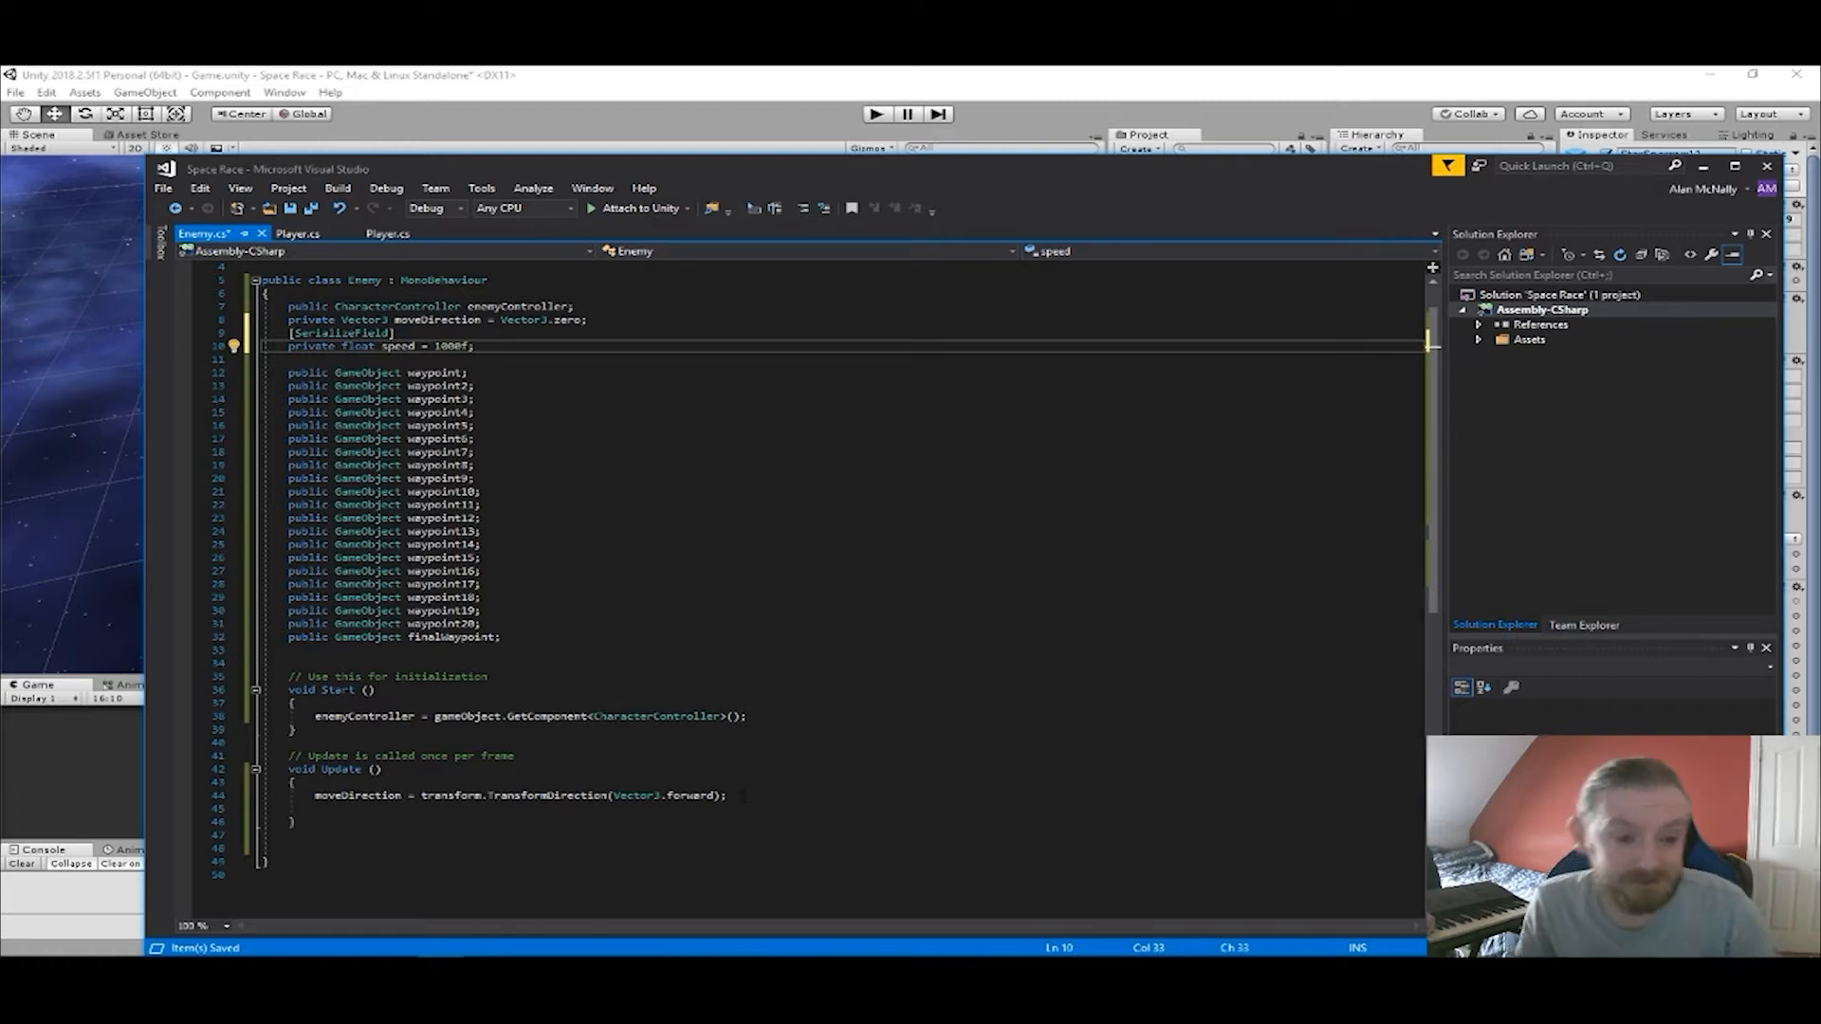
{"action": "scroll", "coordinate": [743, 796], "scroll_direction": "up", "scroll_amount": 1}
{"action": "scroll", "coordinate": [743, 796], "scroll_direction": "down", "scroll_amount": 1}
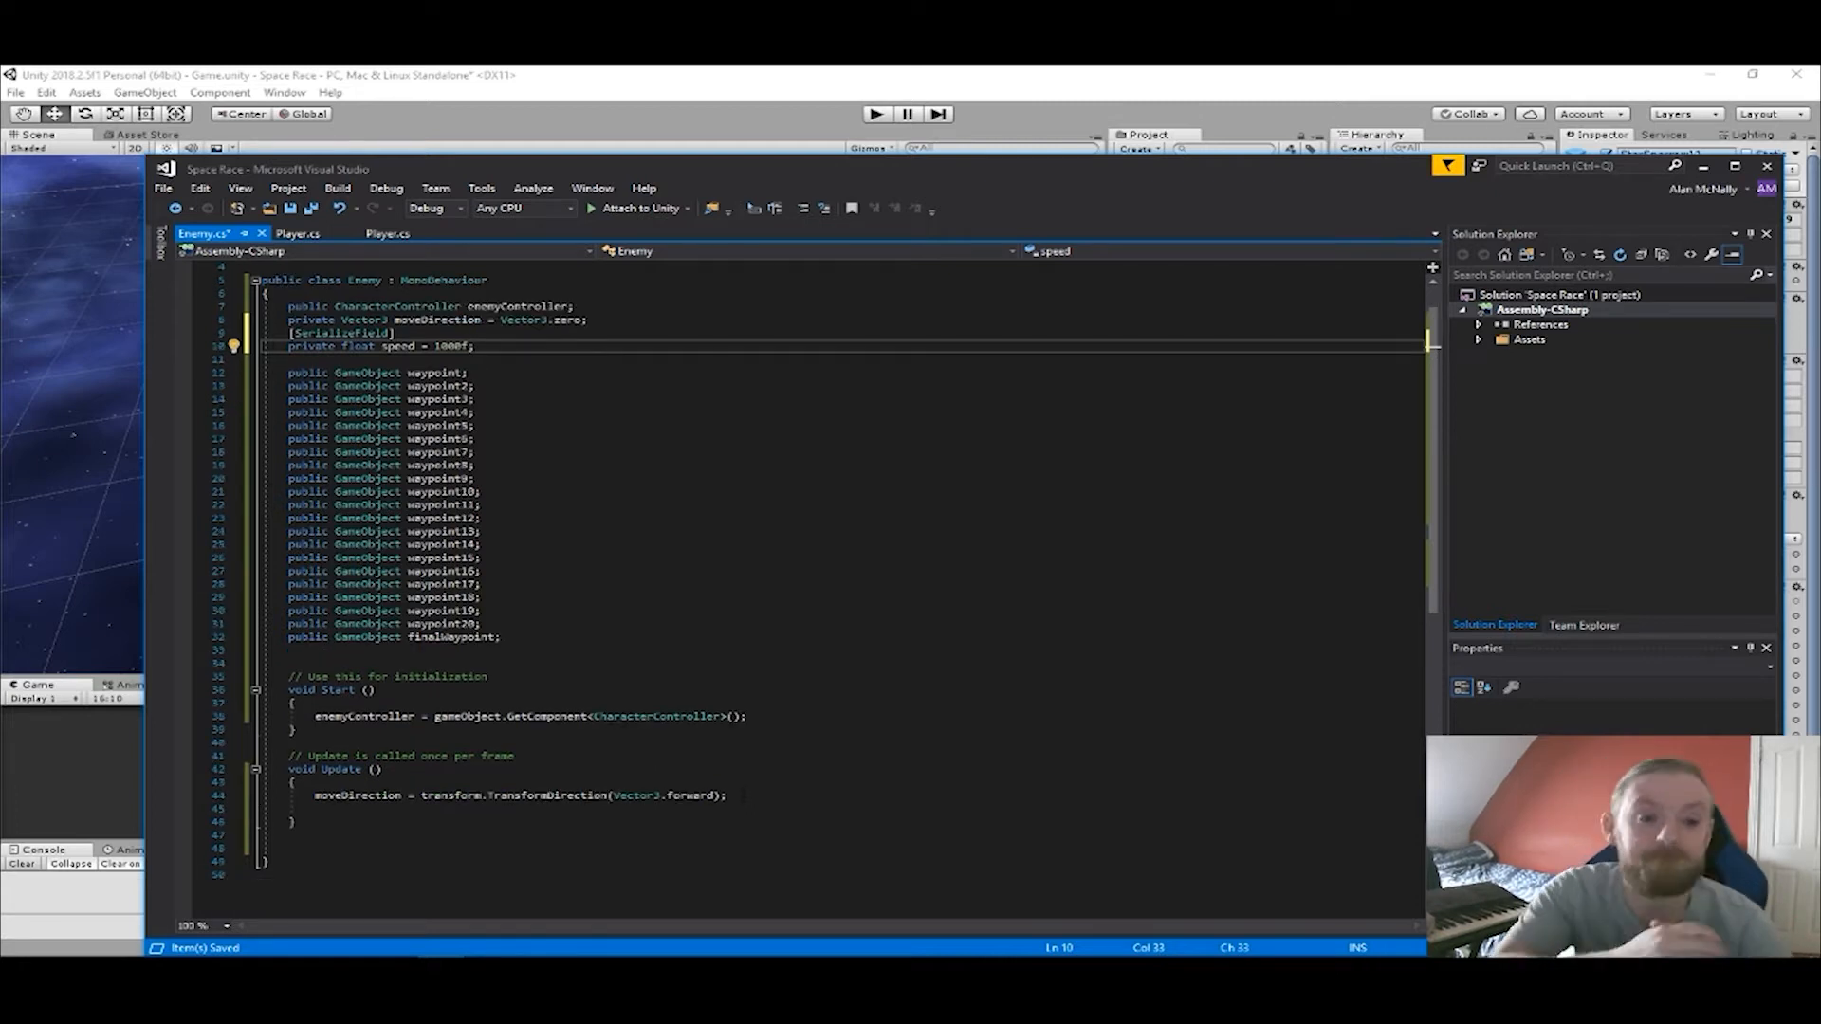
Add an empty void EnemyMove() method with its braces below Update in the Enemy class.
{"action": "left_click", "coordinate": [744, 796]}
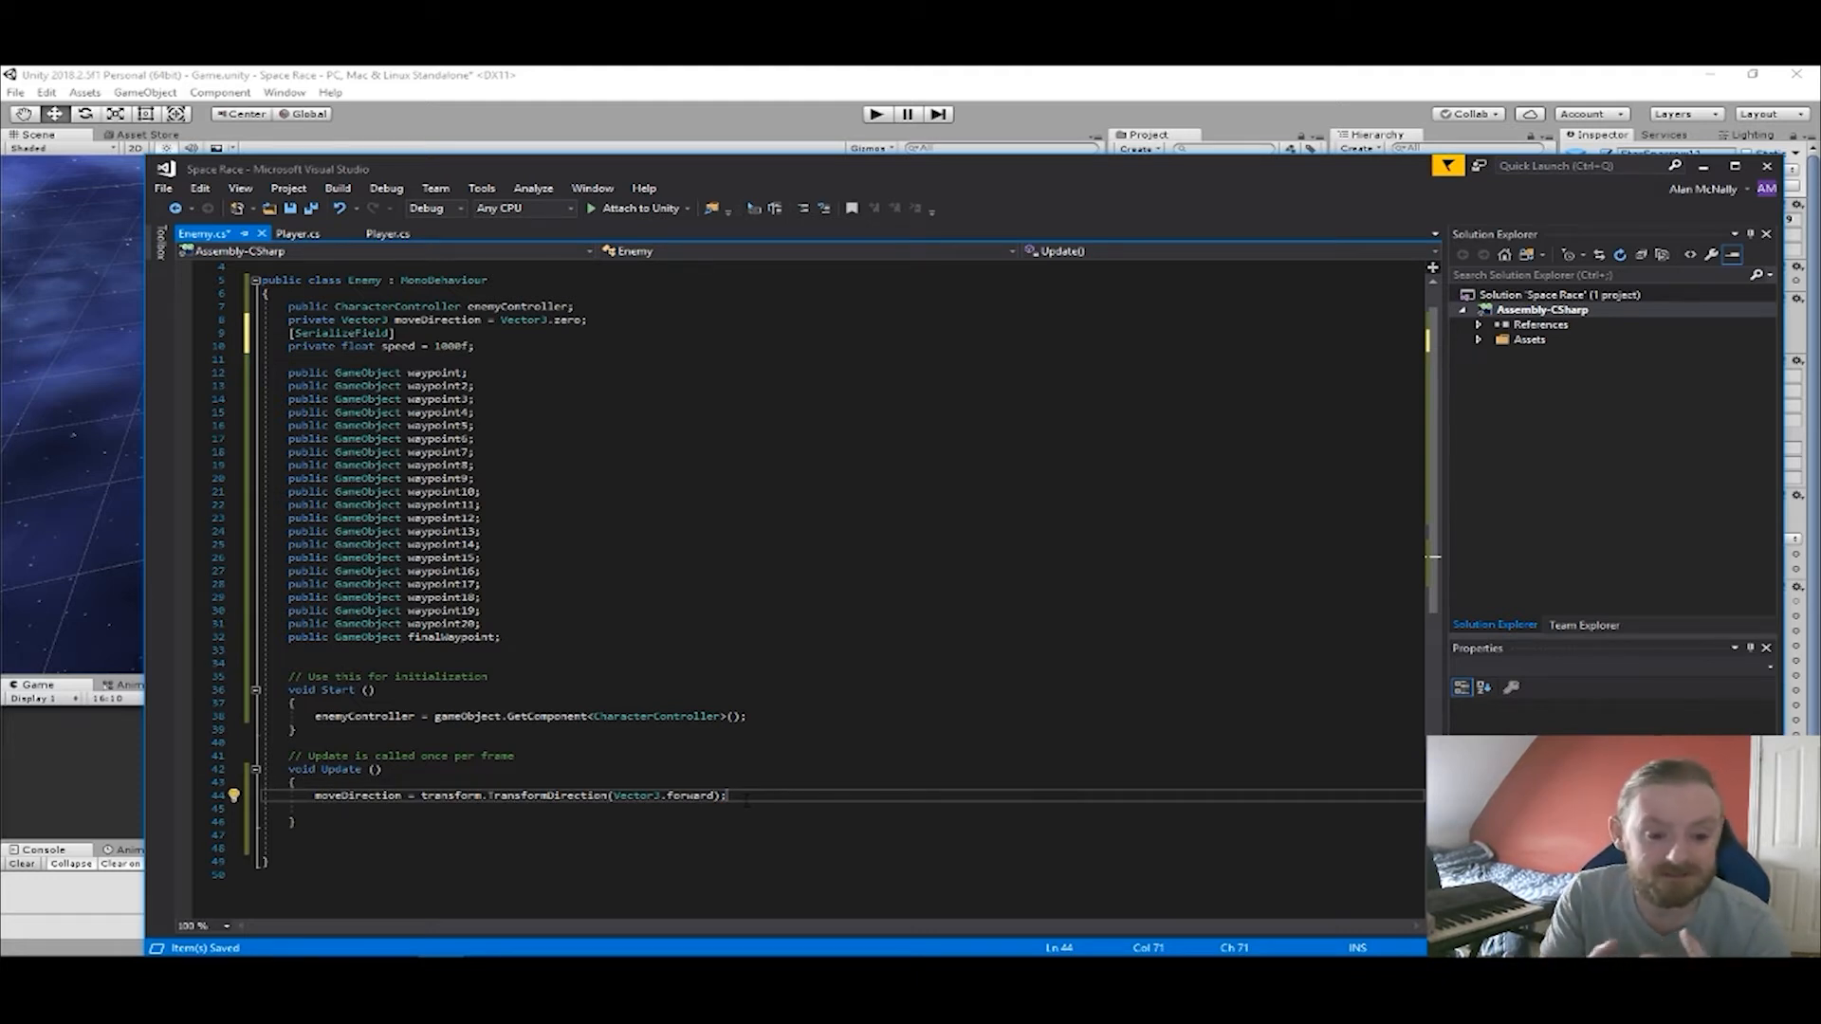
{"action": "scroll", "coordinate": [745, 799], "scroll_direction": "down", "scroll_amount": 3}
{"action": "left_click", "coordinate": [325, 731]}
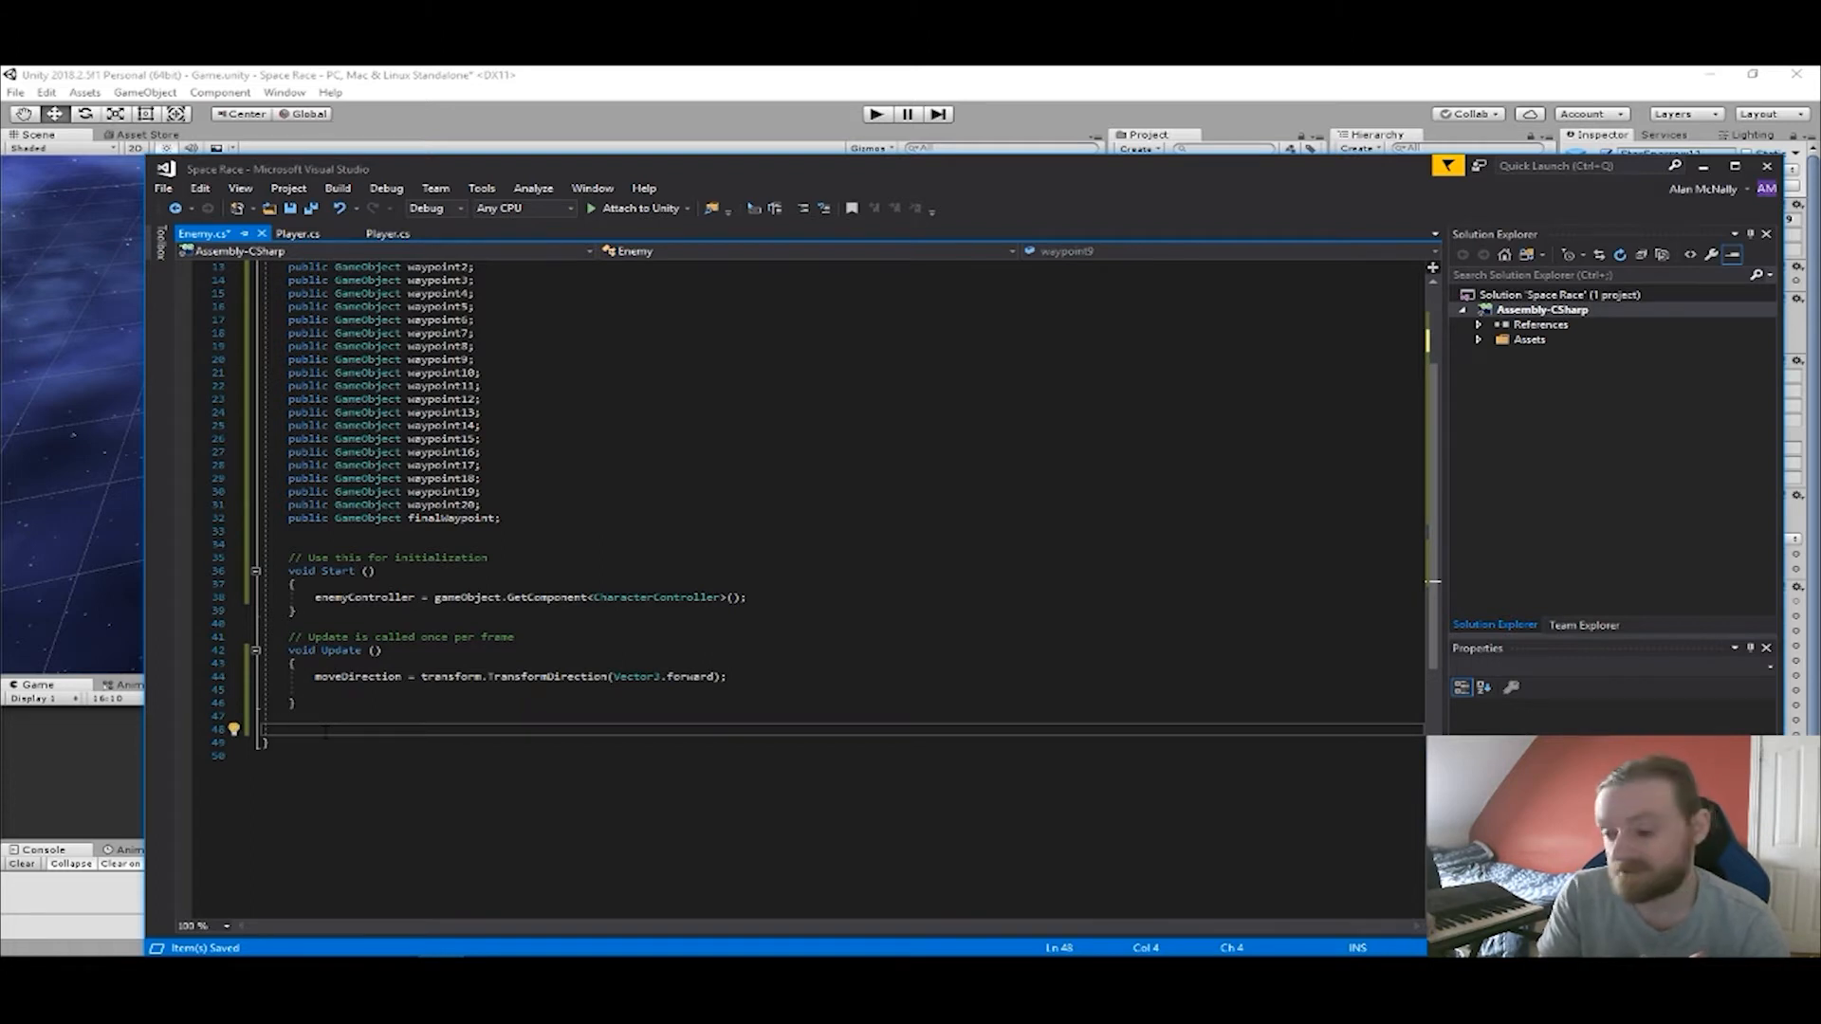
{"action": "type", "text": "void "}
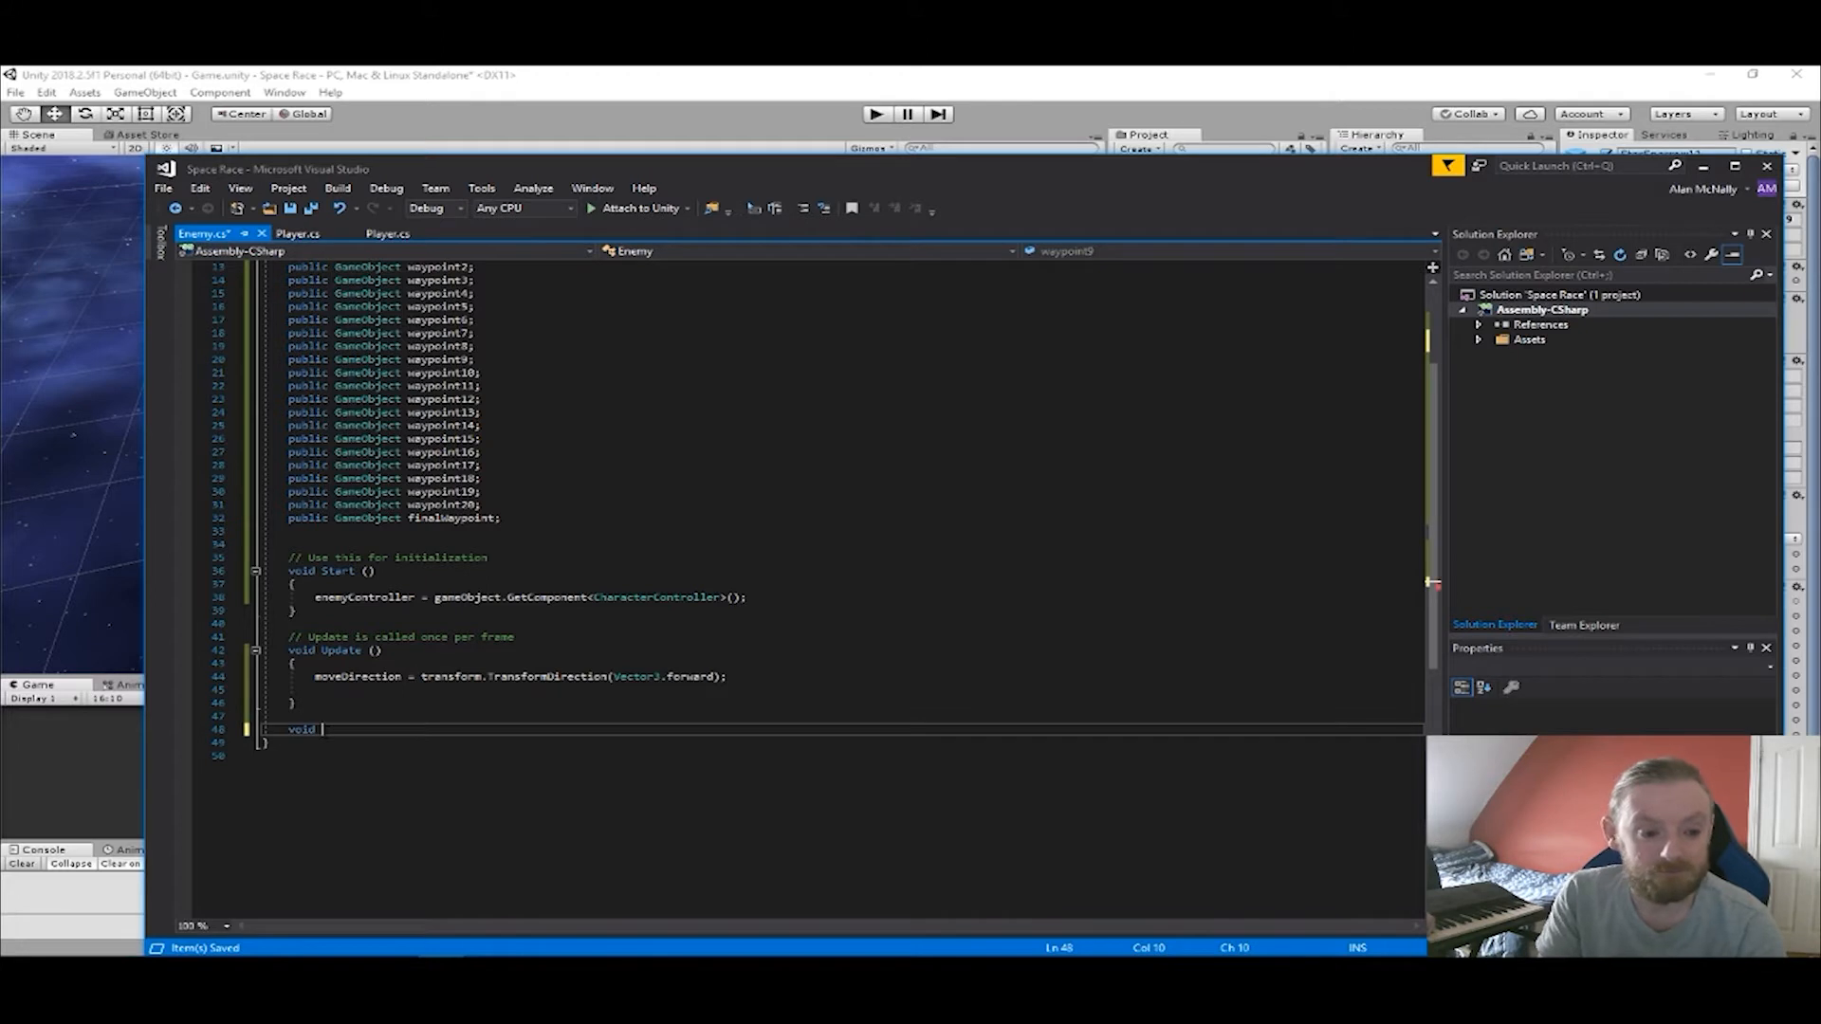
{"action": "type", "text": "c"}
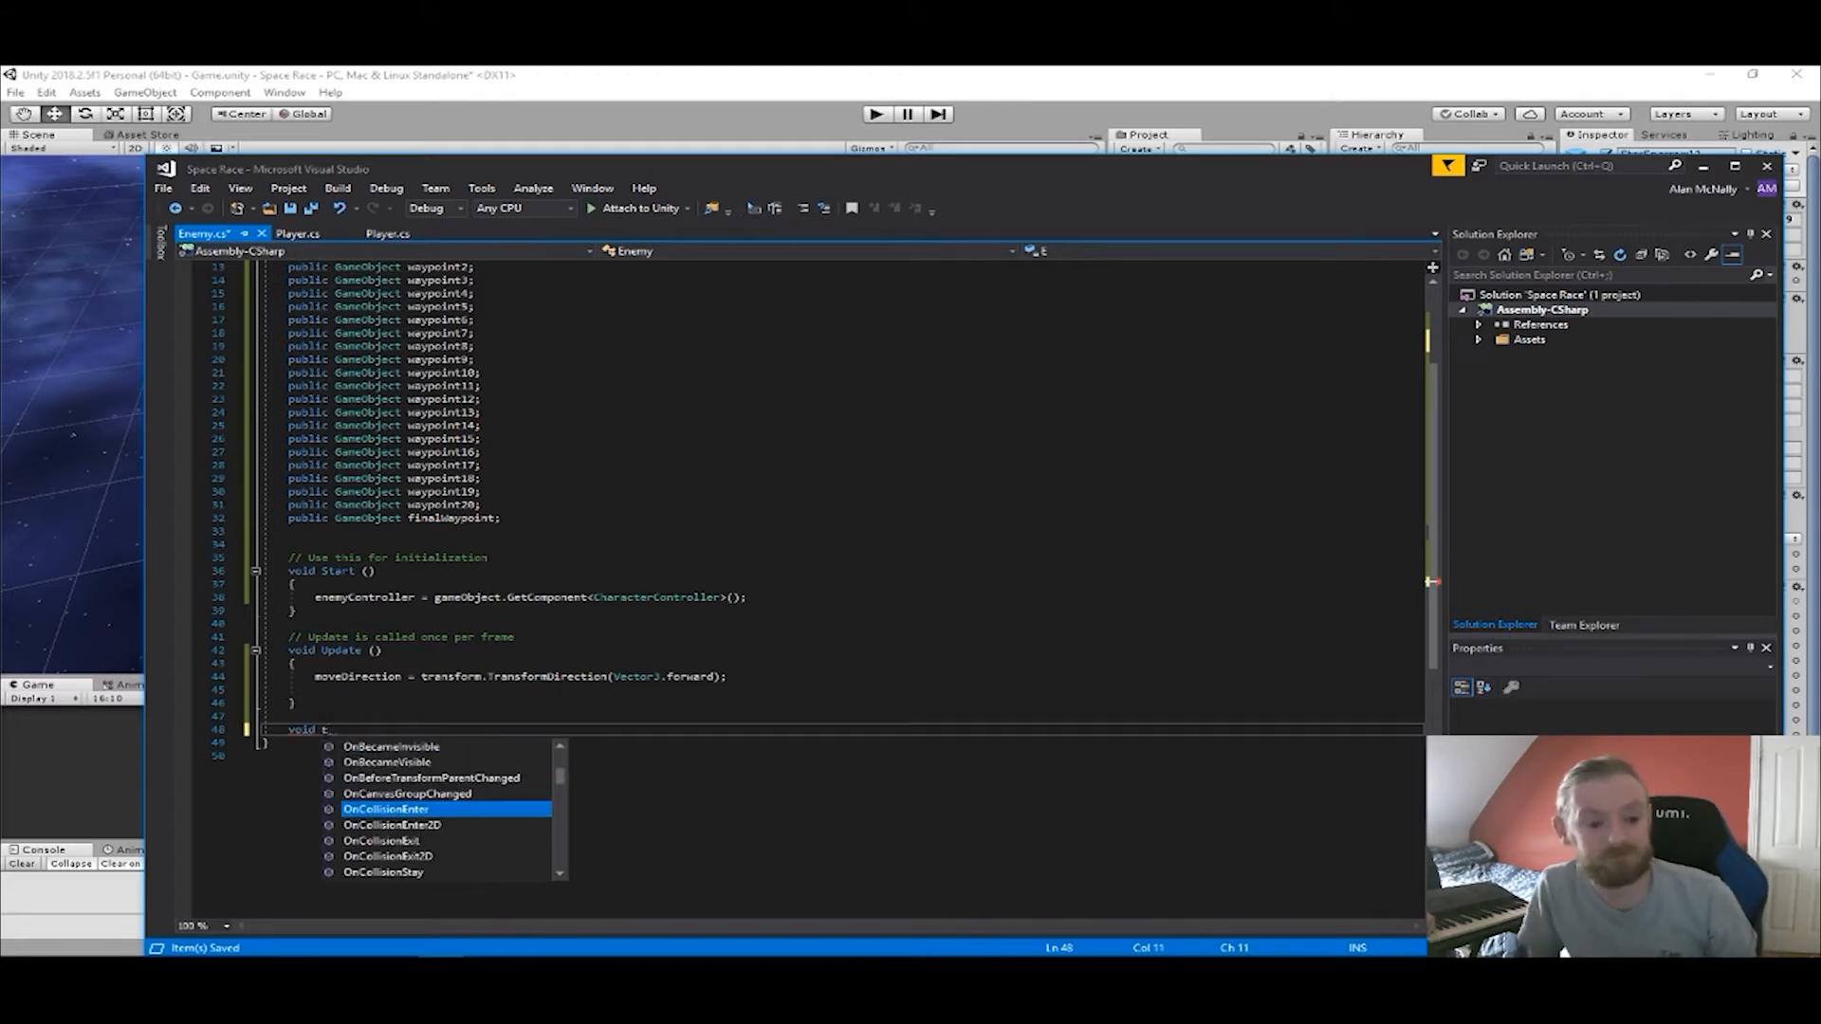
{"action": "type", "text": "nemyM"}
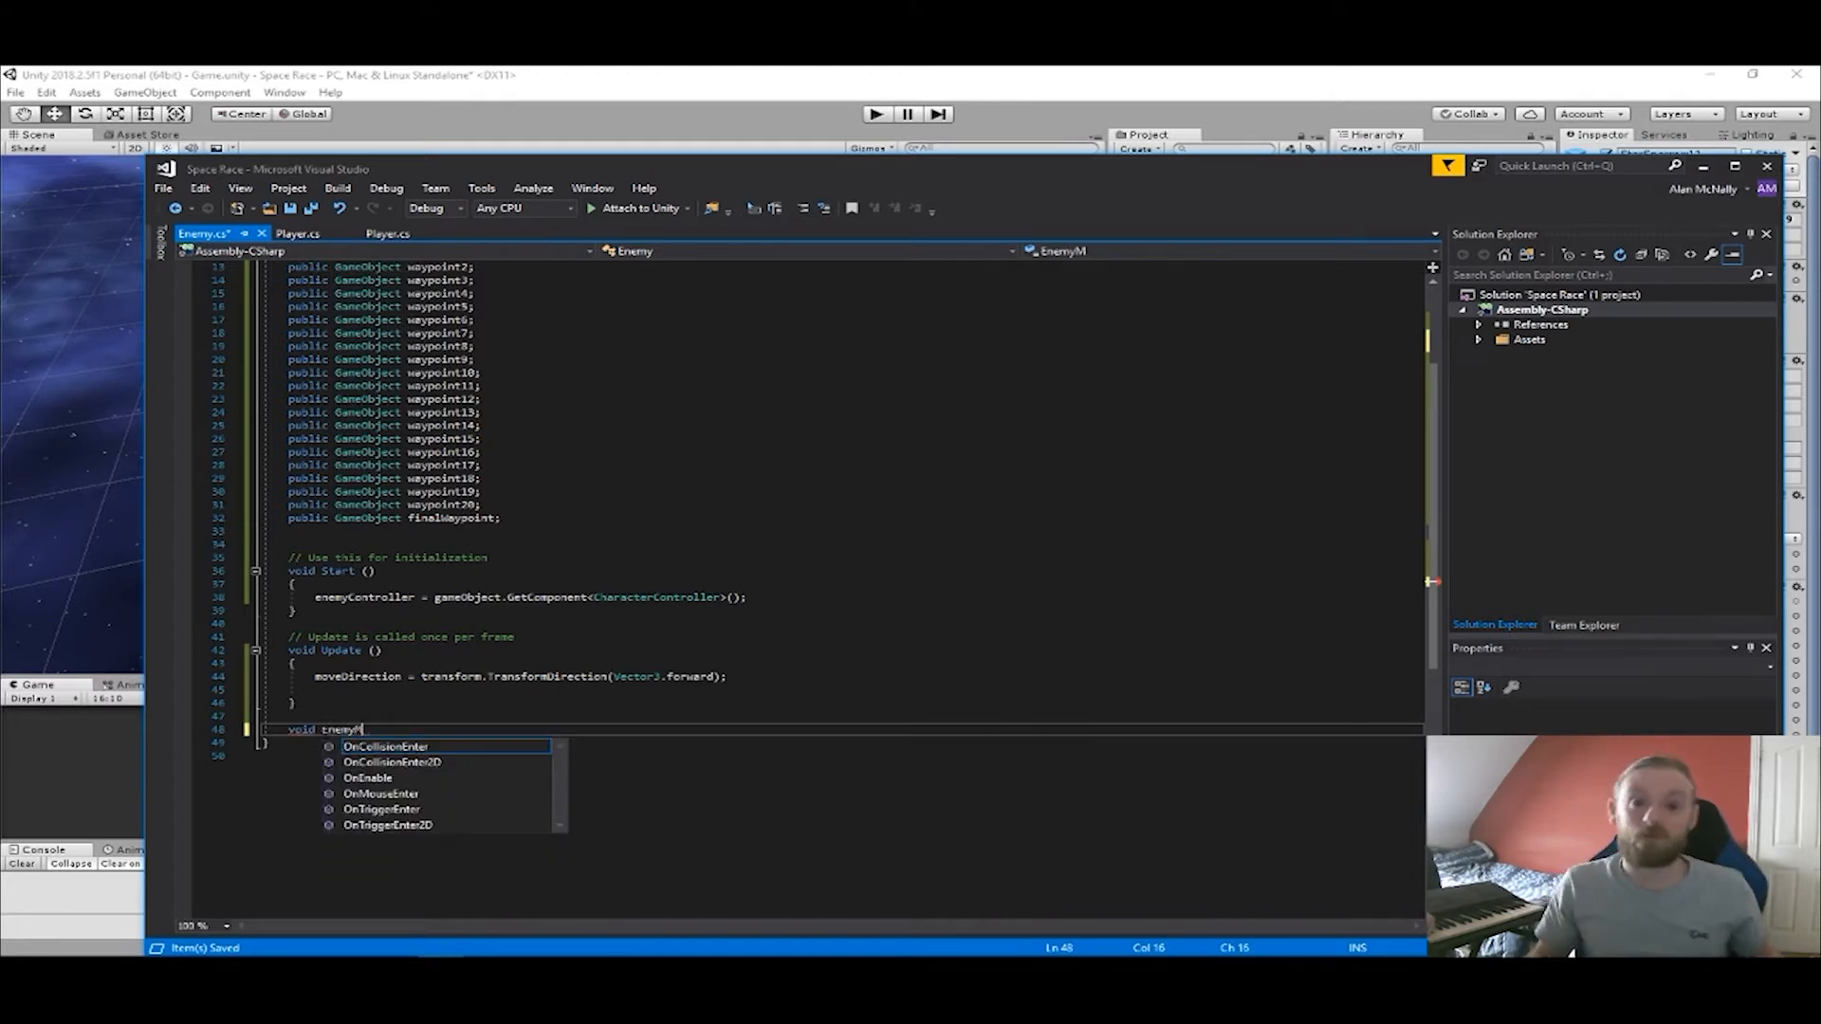
{"action": "type", "text": "ove"}
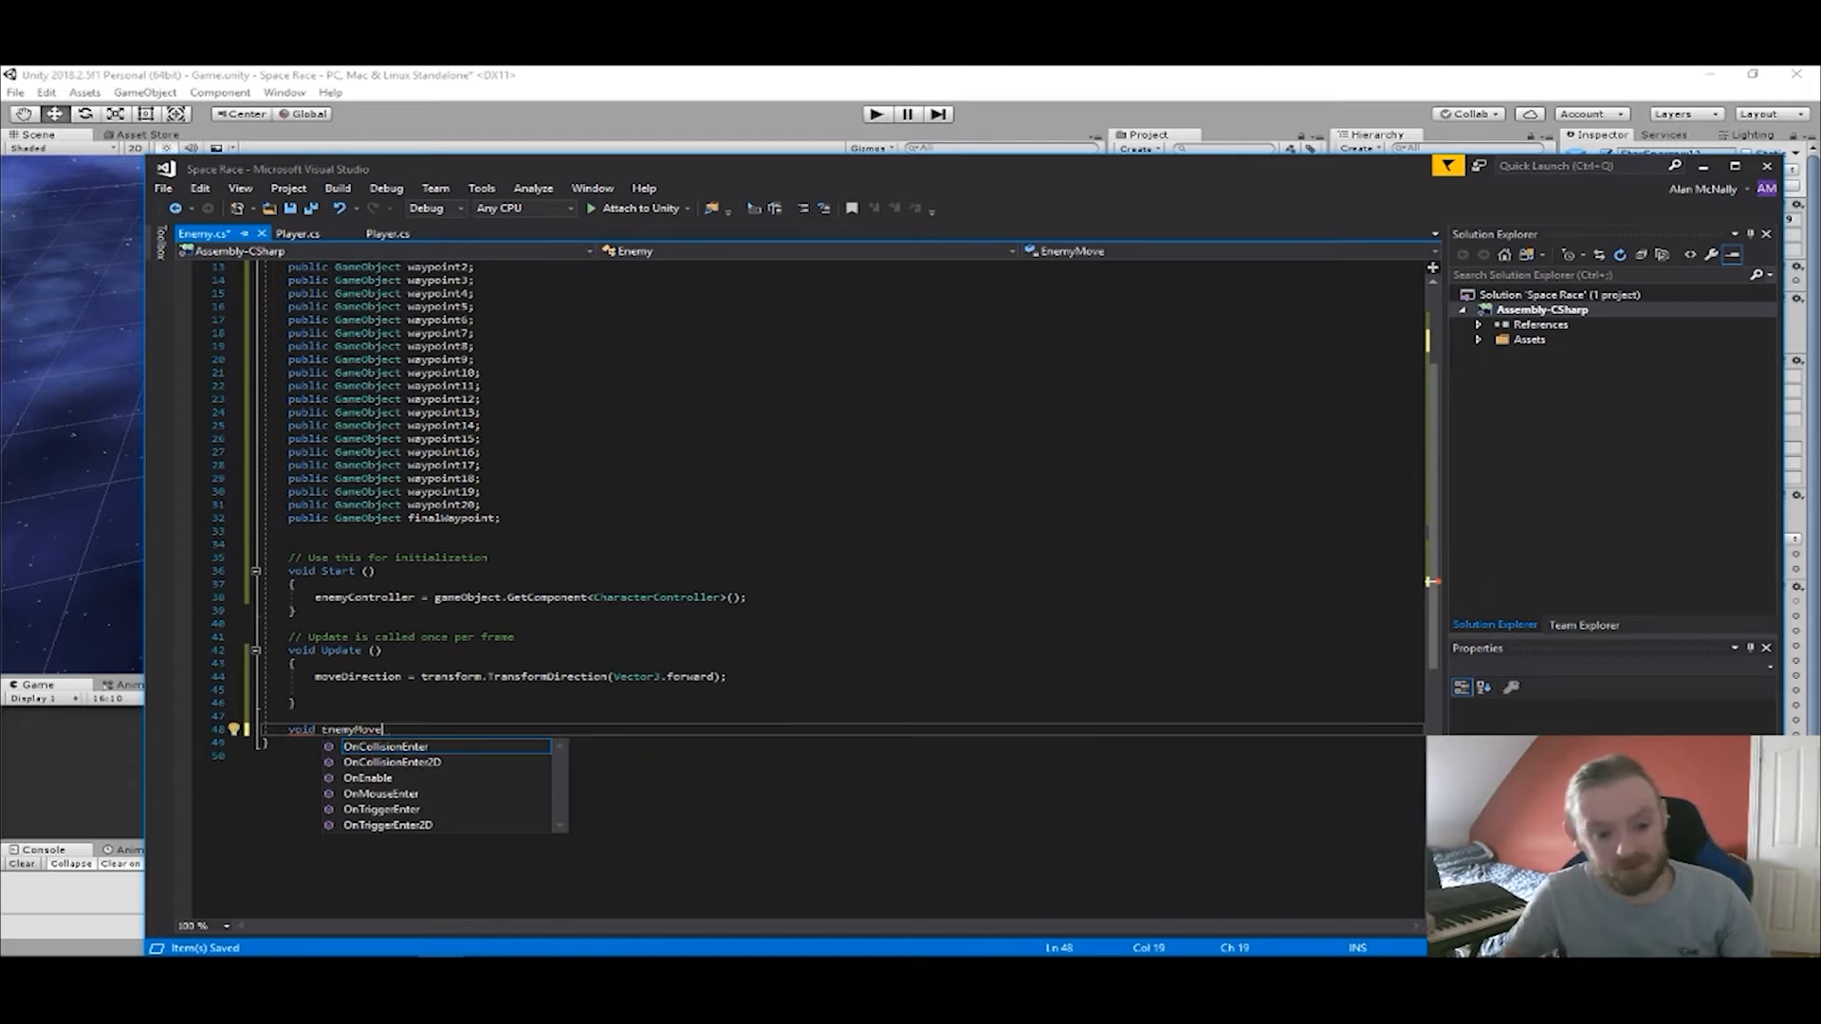
{"action": "type", "text": "()"}
{"action": "key", "text": "Return"}
{"action": "type", "text": "{"}
{"action": "key", "text": "Return"}
Remove the moveDirection assignment from Update and add blank lines inside the EnemyMove body.
{"action": "left_click_drag", "start_coordinate": [727, 677], "coordinate": [321, 677]}
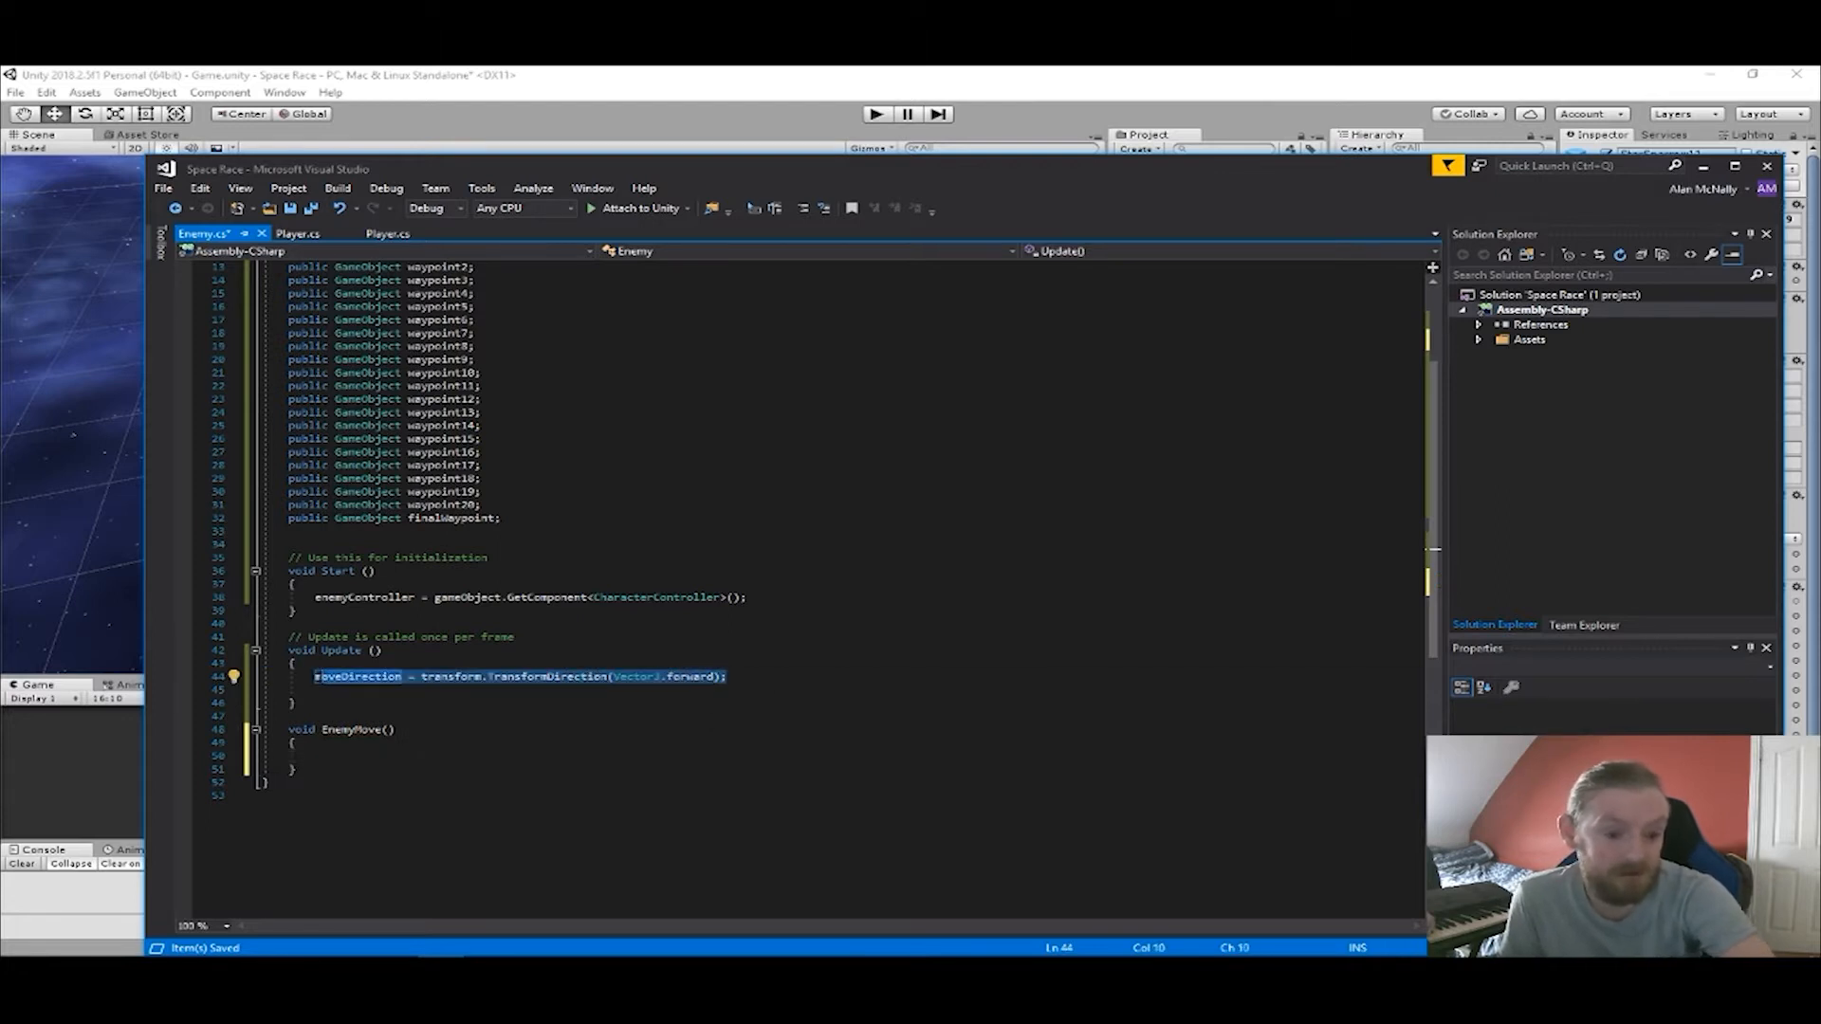
{"action": "key", "text": "BackSpace"}
{"action": "key", "text": "BackSpace"}
{"action": "left_click", "coordinate": [328, 756]}
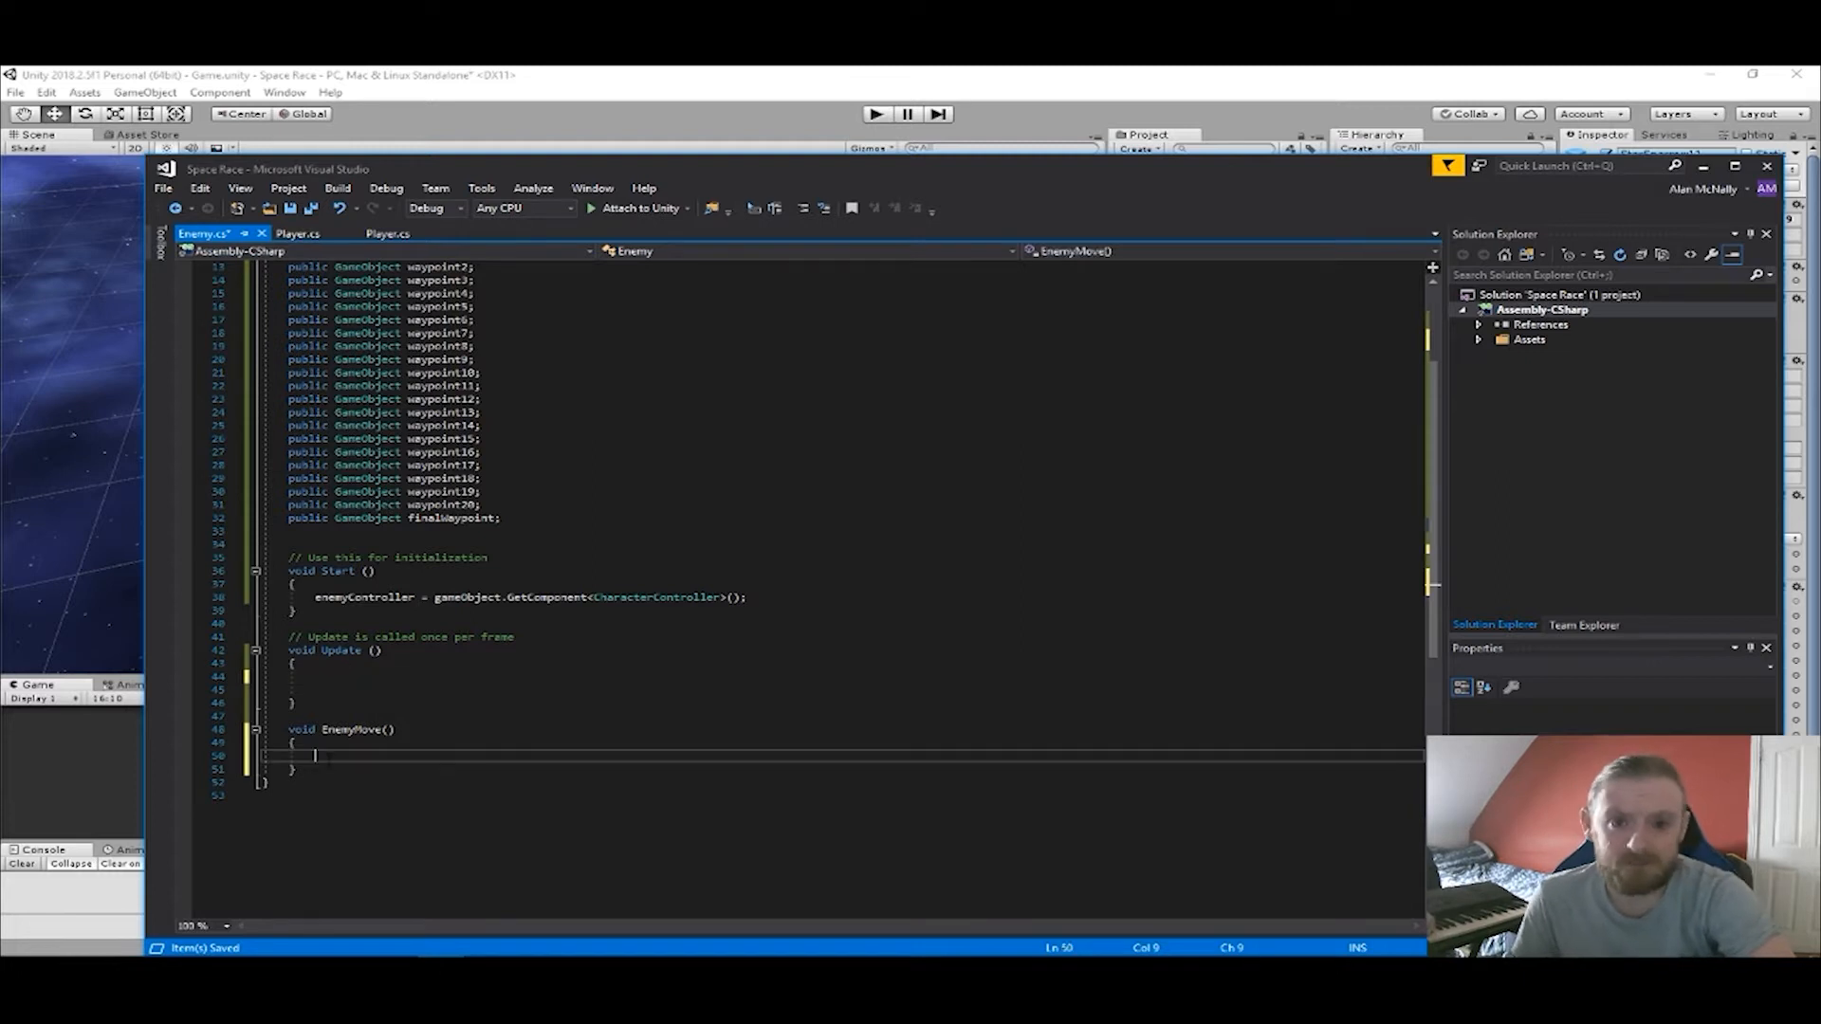
{"action": "key", "text": "Return"}
{"action": "left_click", "coordinate": [343, 760]}
{"action": "key", "text": "Return"}
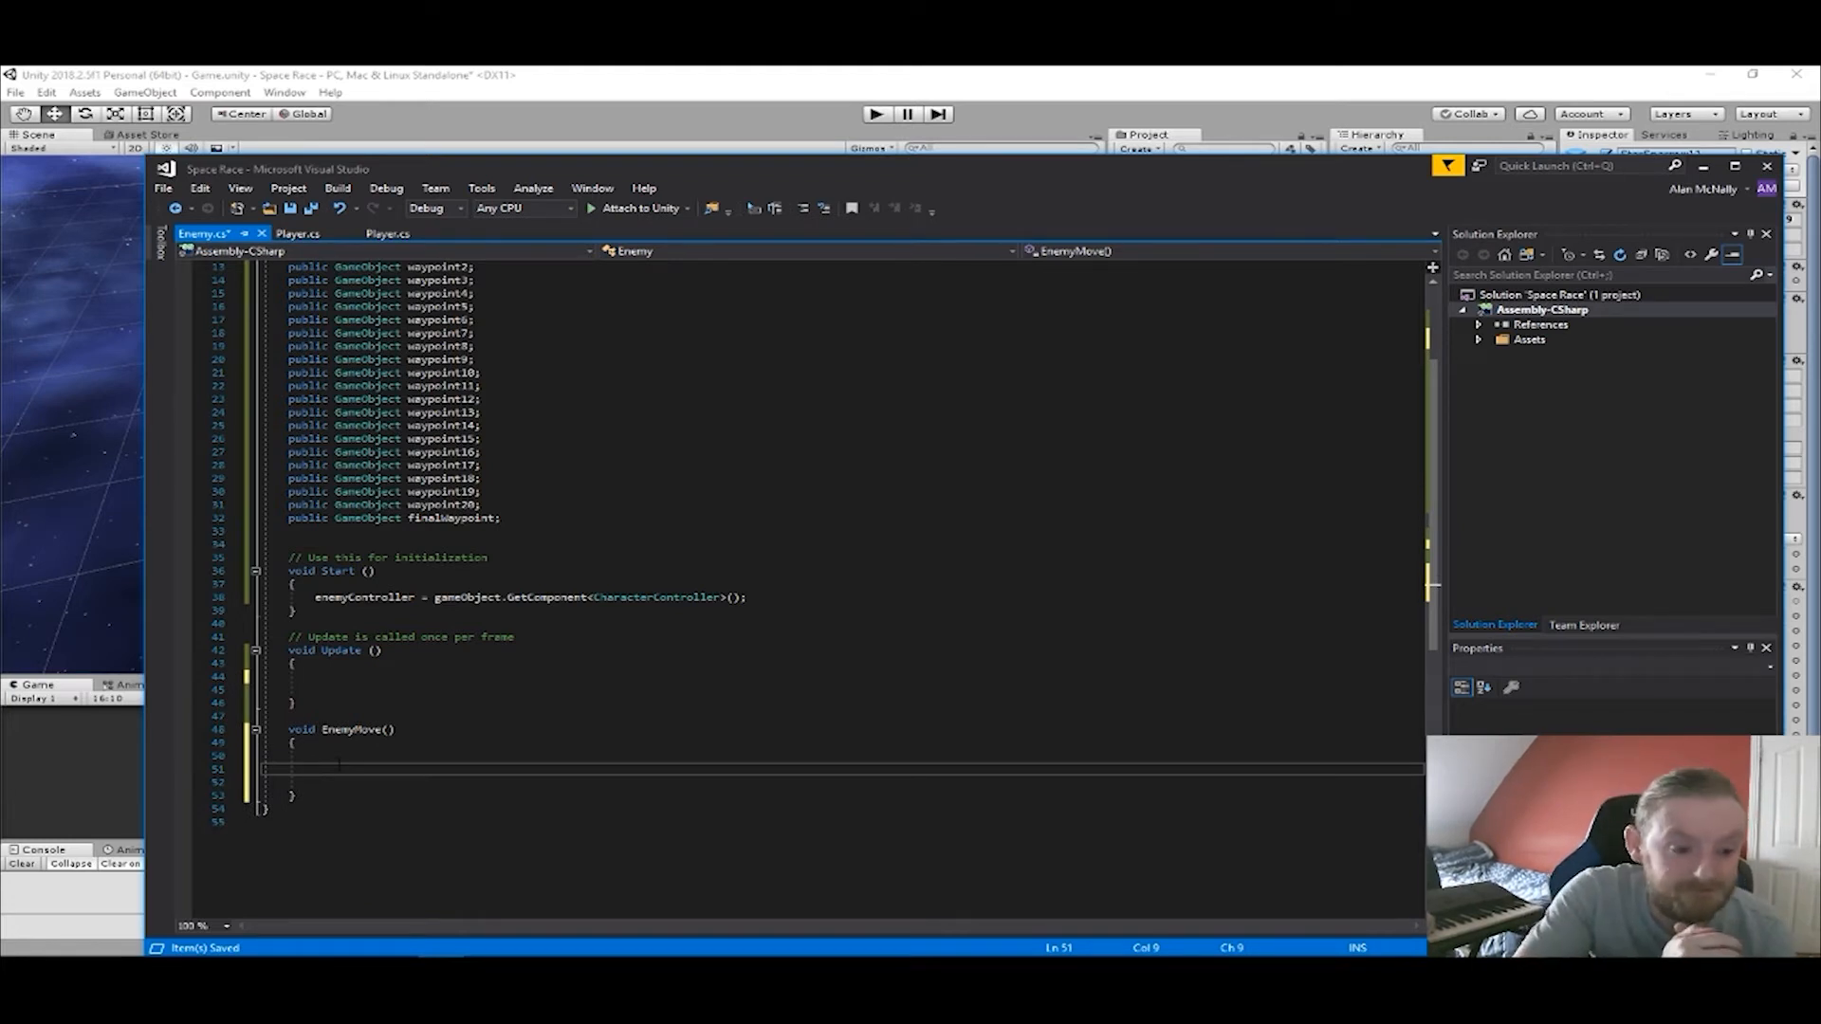
Move the enemyController = gameObject.GetComponent<CharacterController>(); line from Start into EnemyMove.
{"action": "left_click_drag", "start_coordinate": [747, 597], "coordinate": [319, 610]}
{"action": "key", "text": "ctrl+c"}
{"action": "type", "text": "e"}
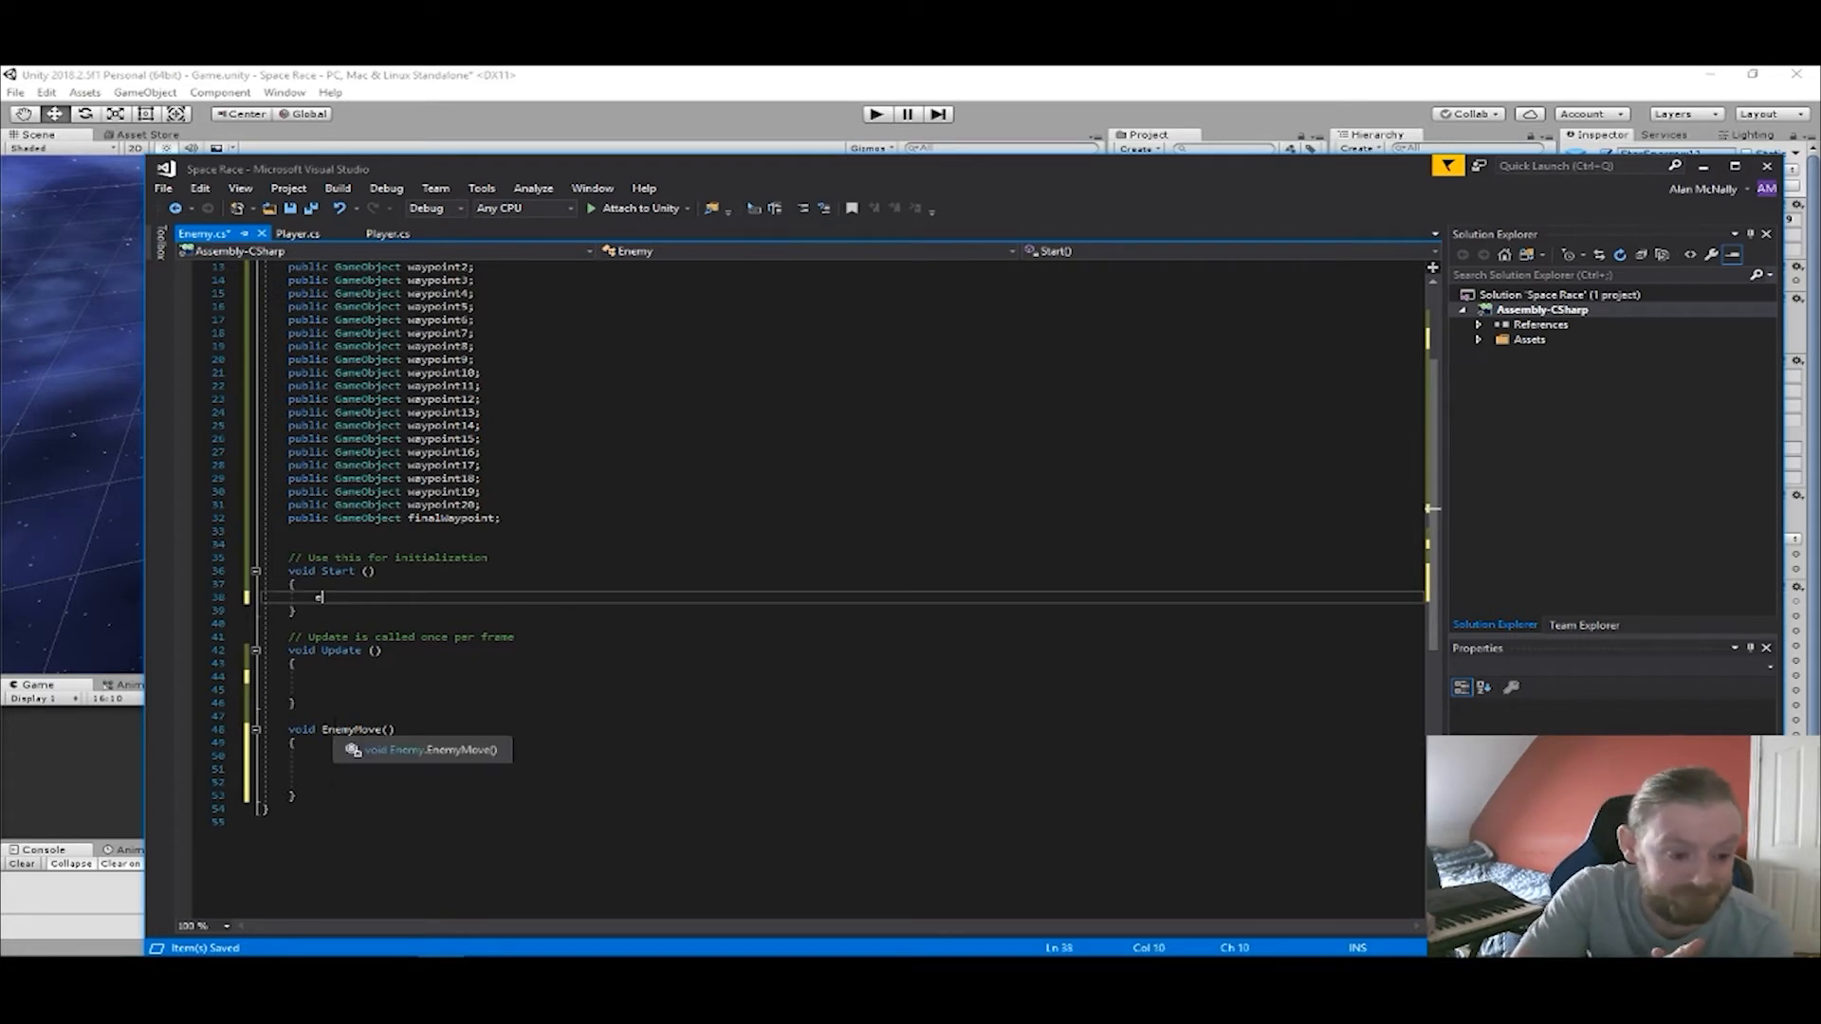
{"action": "left_click", "coordinate": [332, 783]}
{"action": "key", "text": "ctrl+v"}
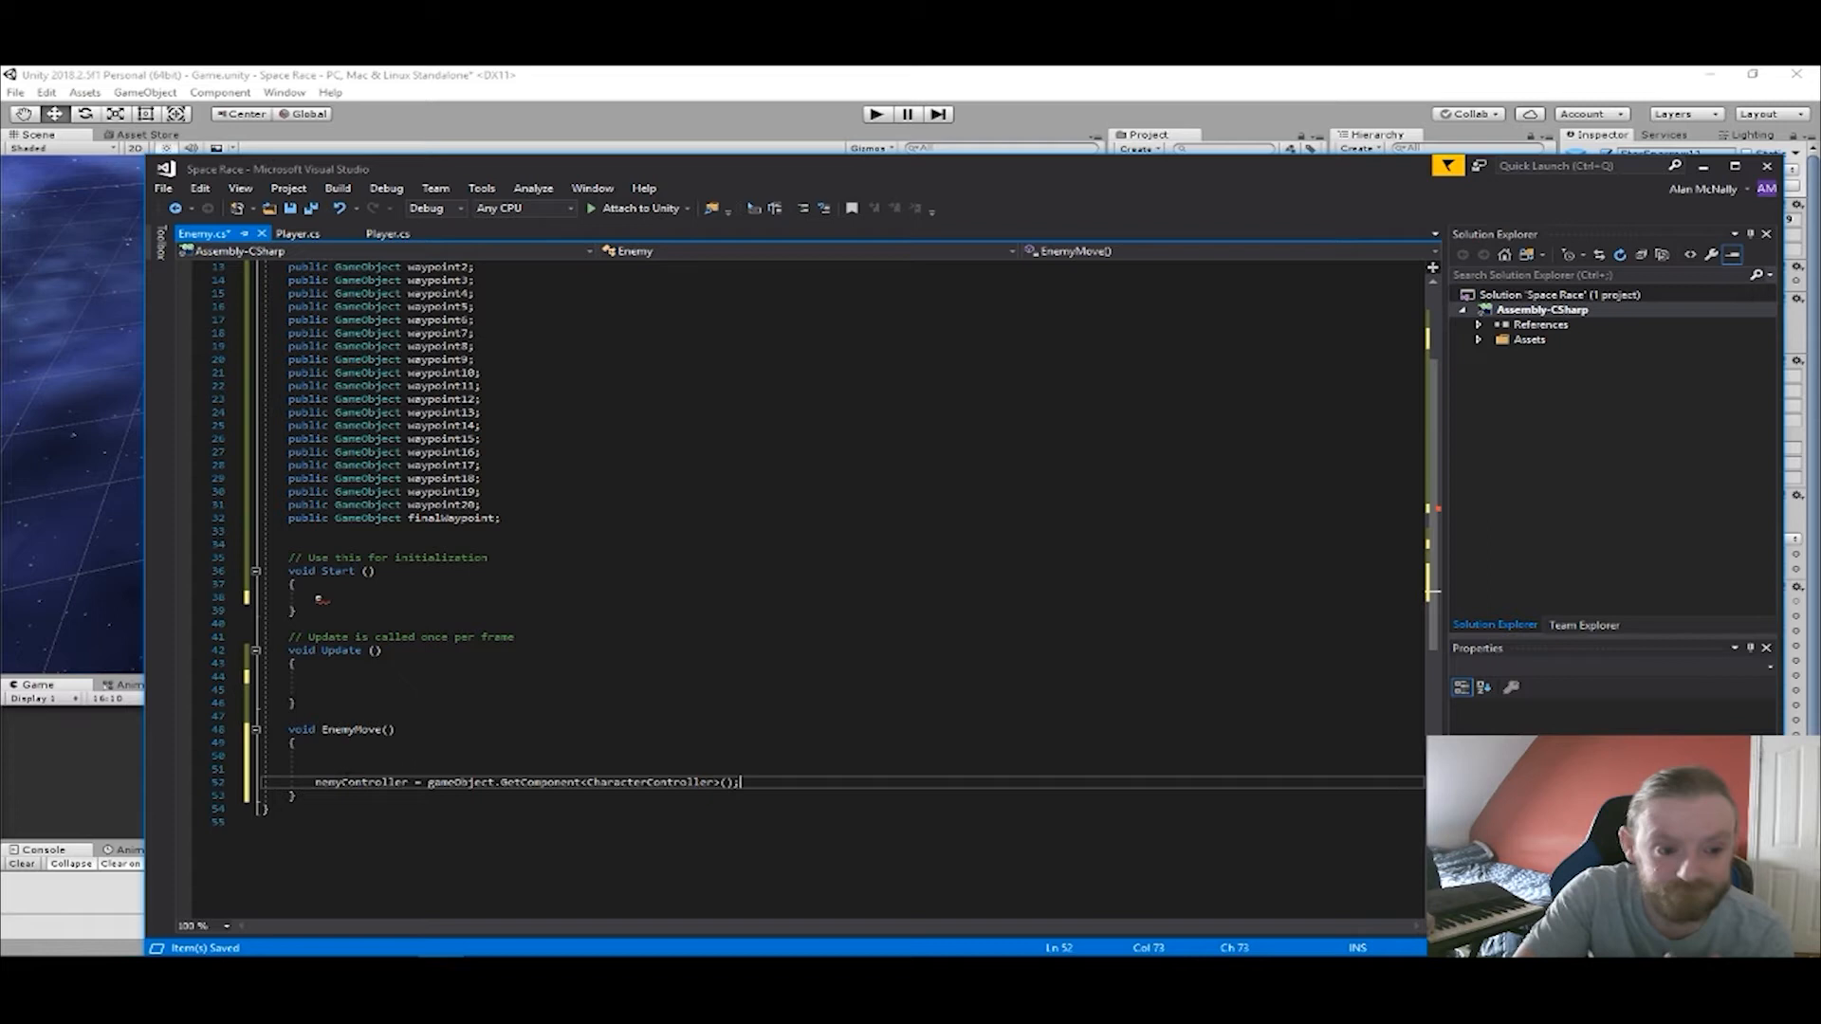
{"action": "left_click", "coordinate": [317, 597]}
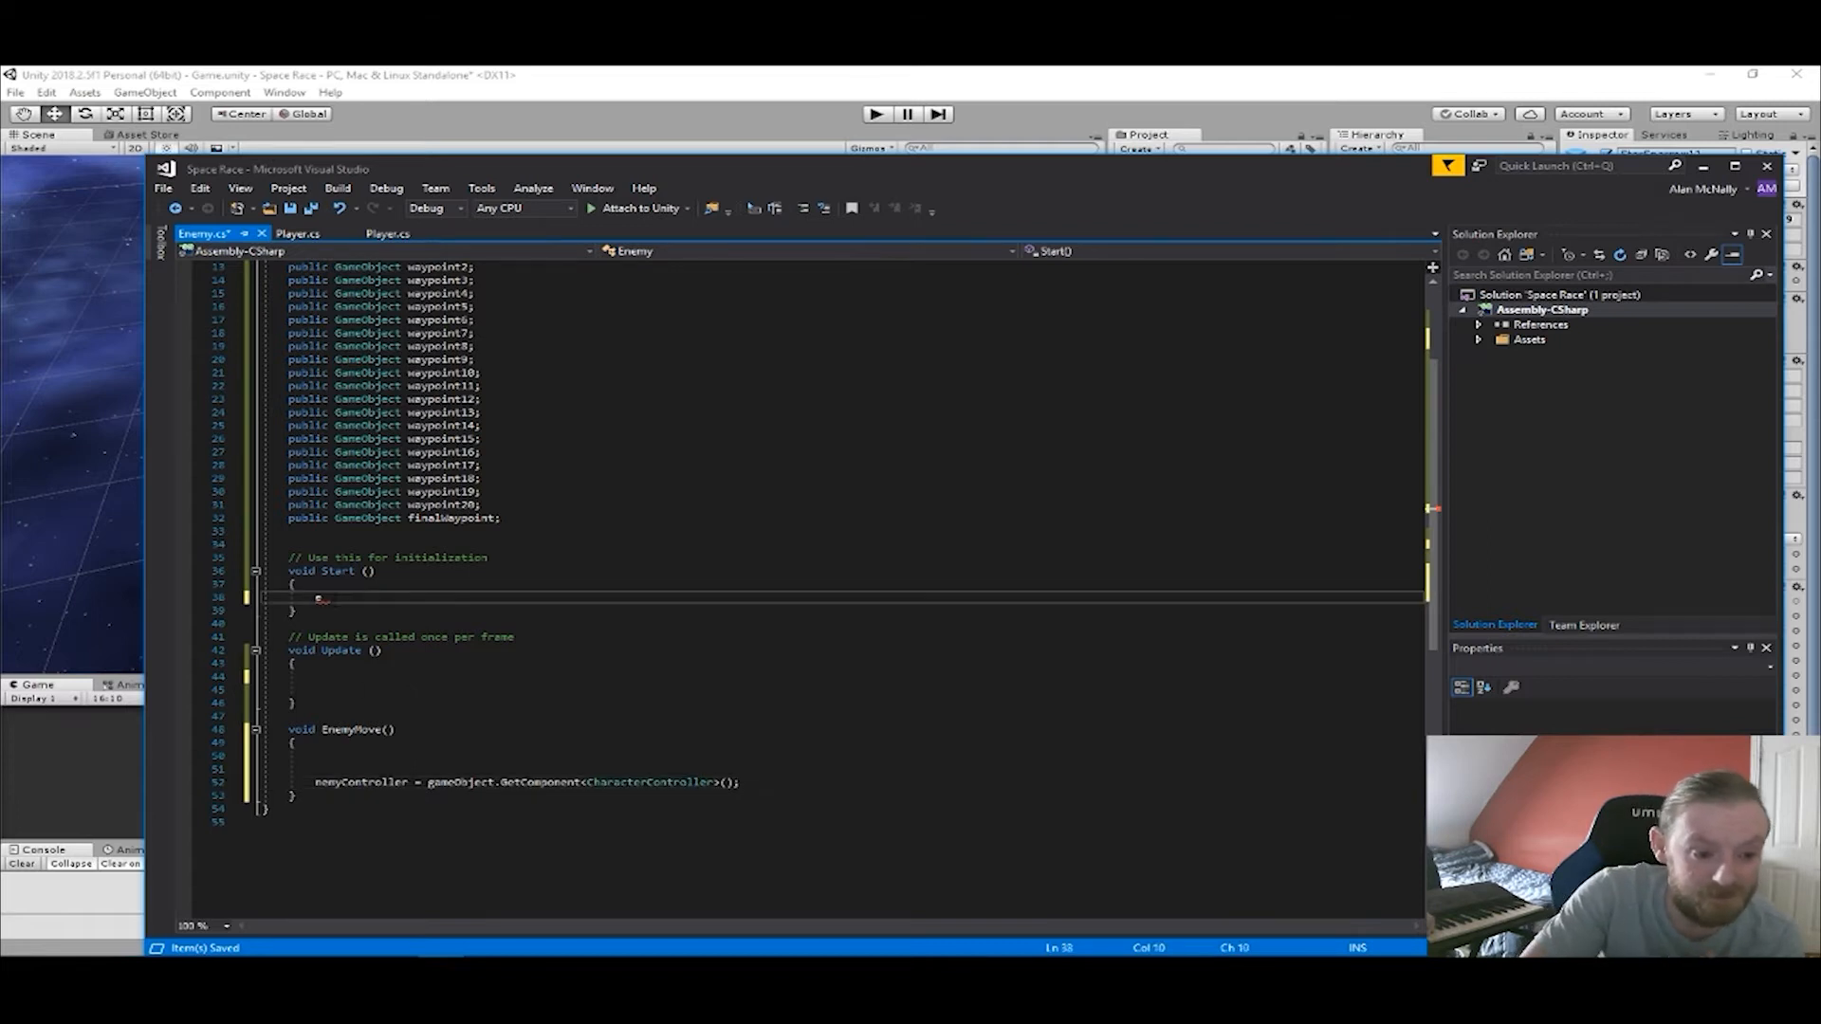
{"action": "left_click", "coordinate": [316, 782]}
{"action": "type", "text": "e"}
{"action": "left_click", "coordinate": [757, 783]}
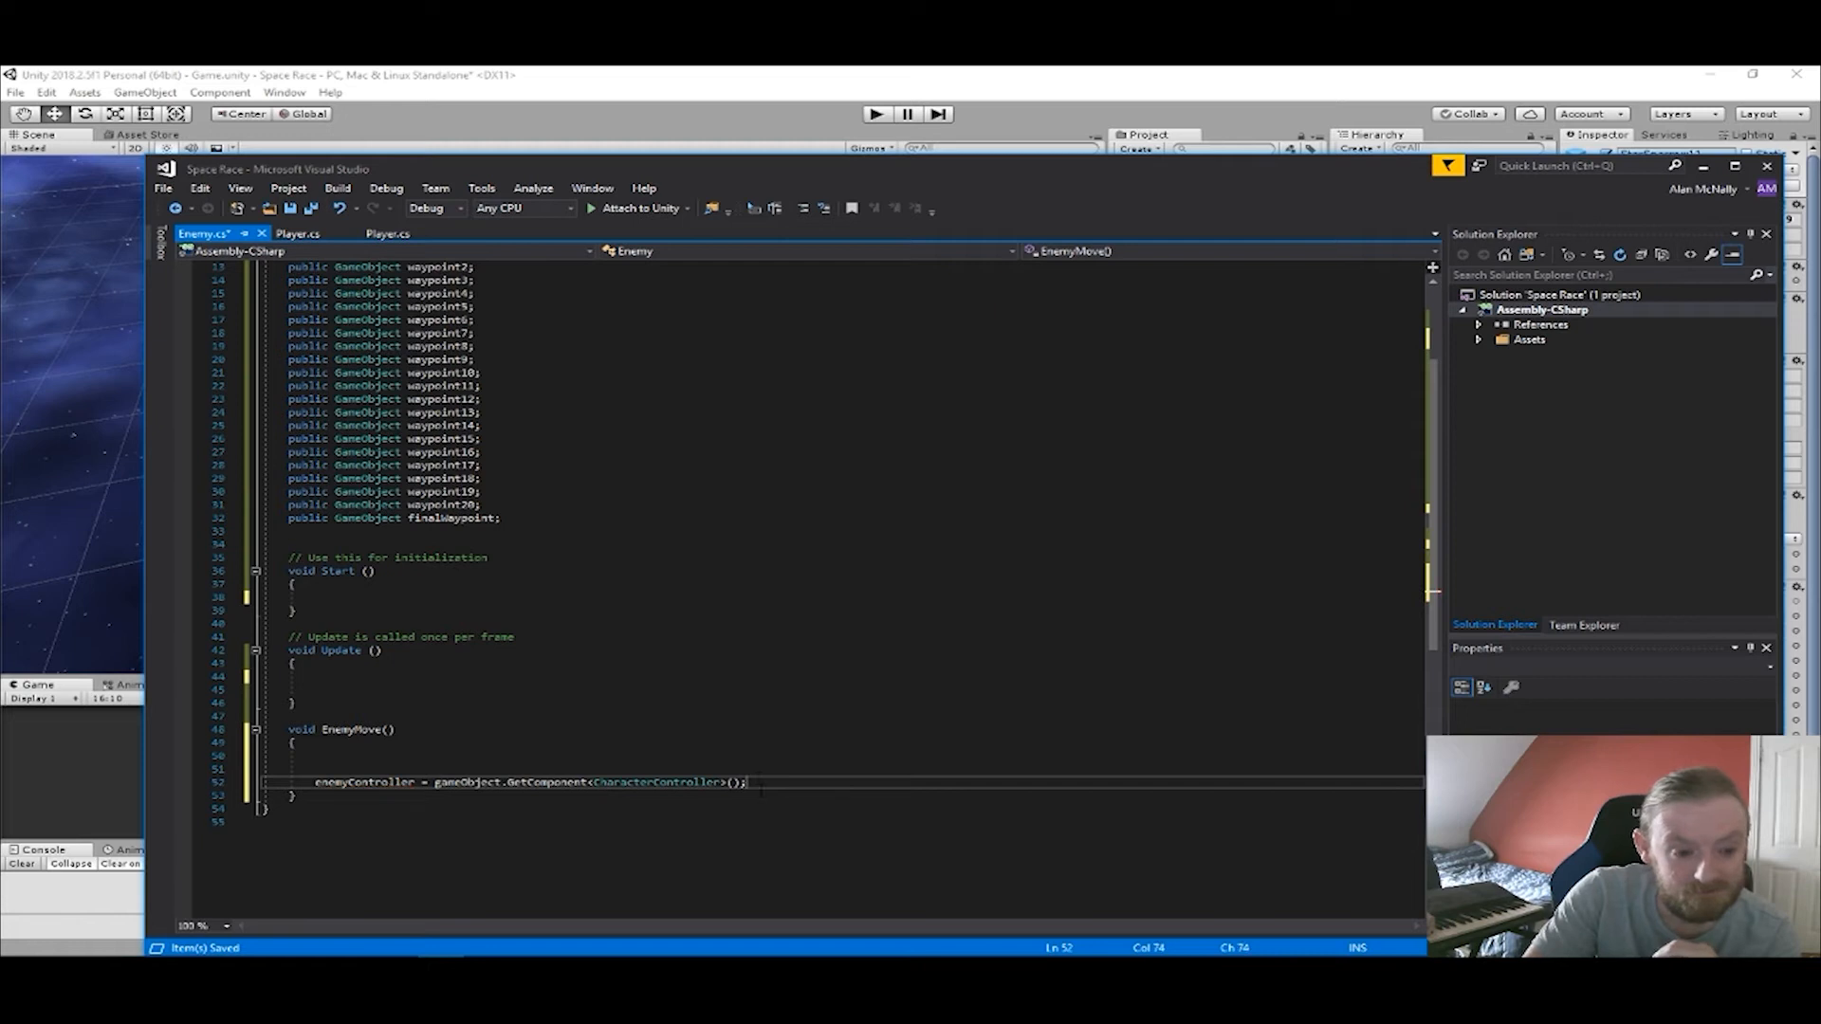
Add enemyController.Move(moveDirection * speed * Time.deltaTime); as the last line of EnemyMove and save the script.
{"action": "key", "text": "Return"}
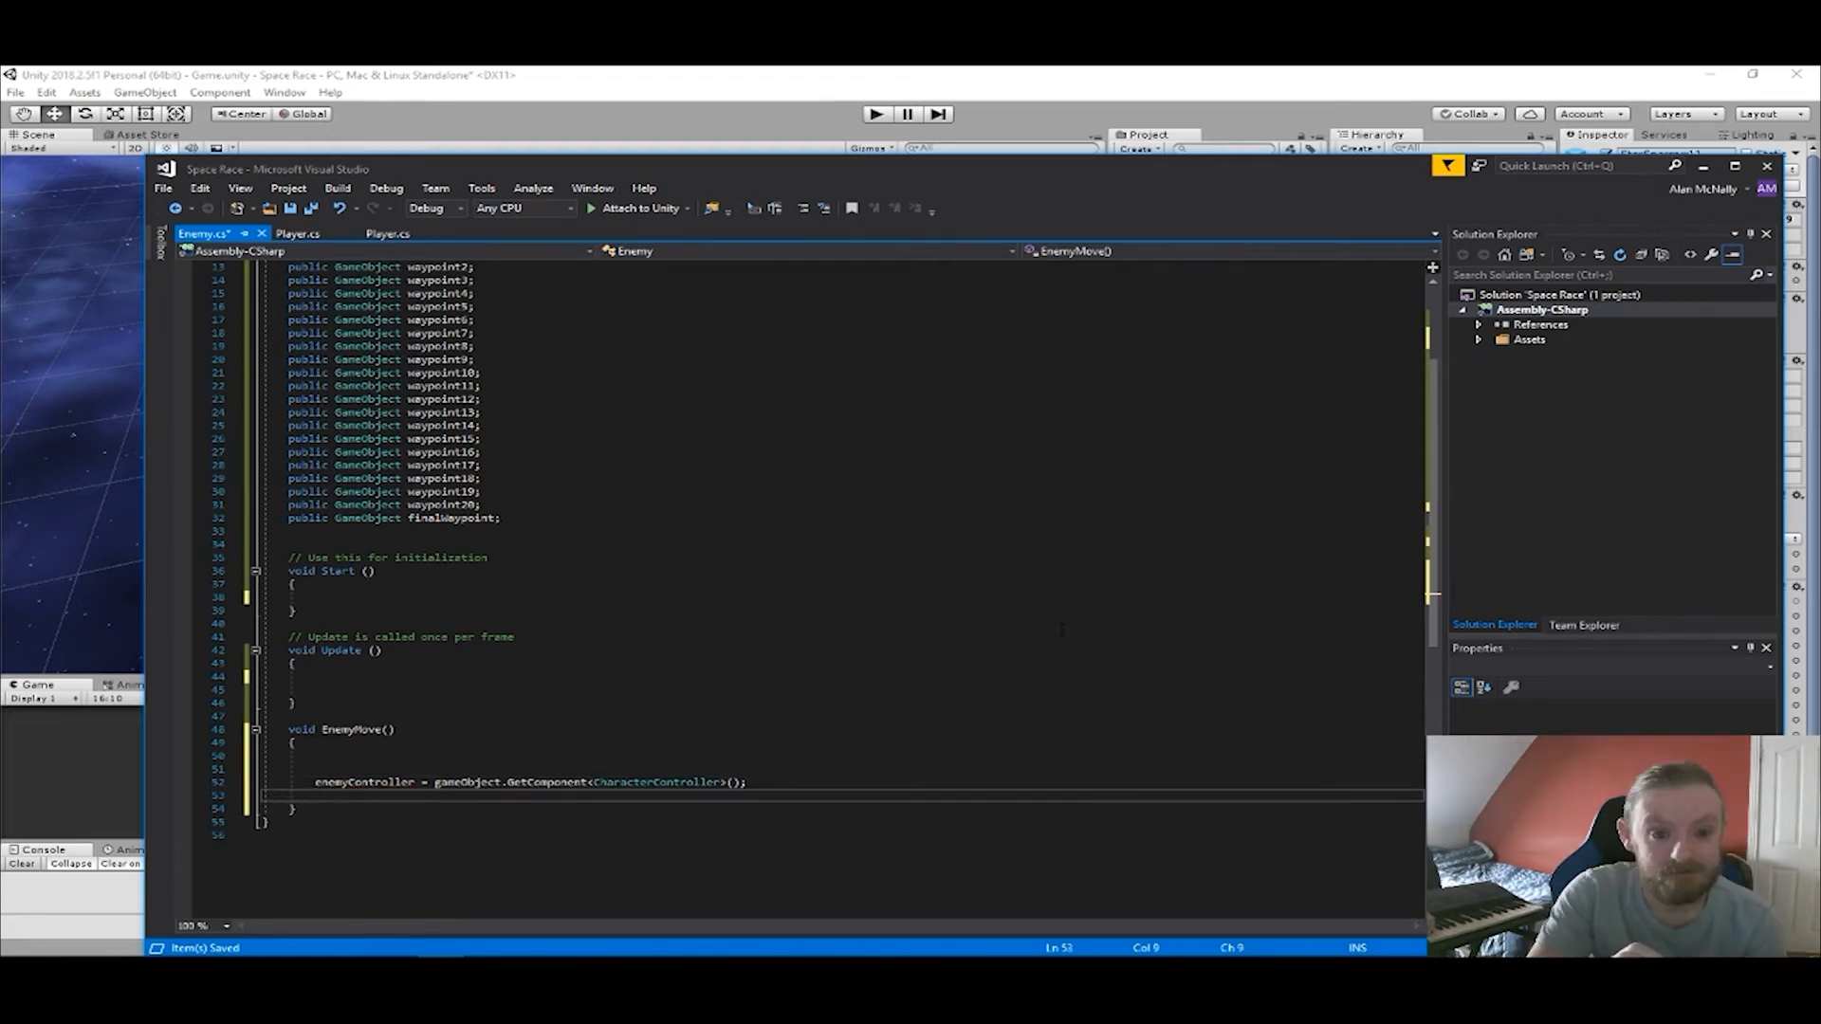
{"action": "type", "text": "ene"}
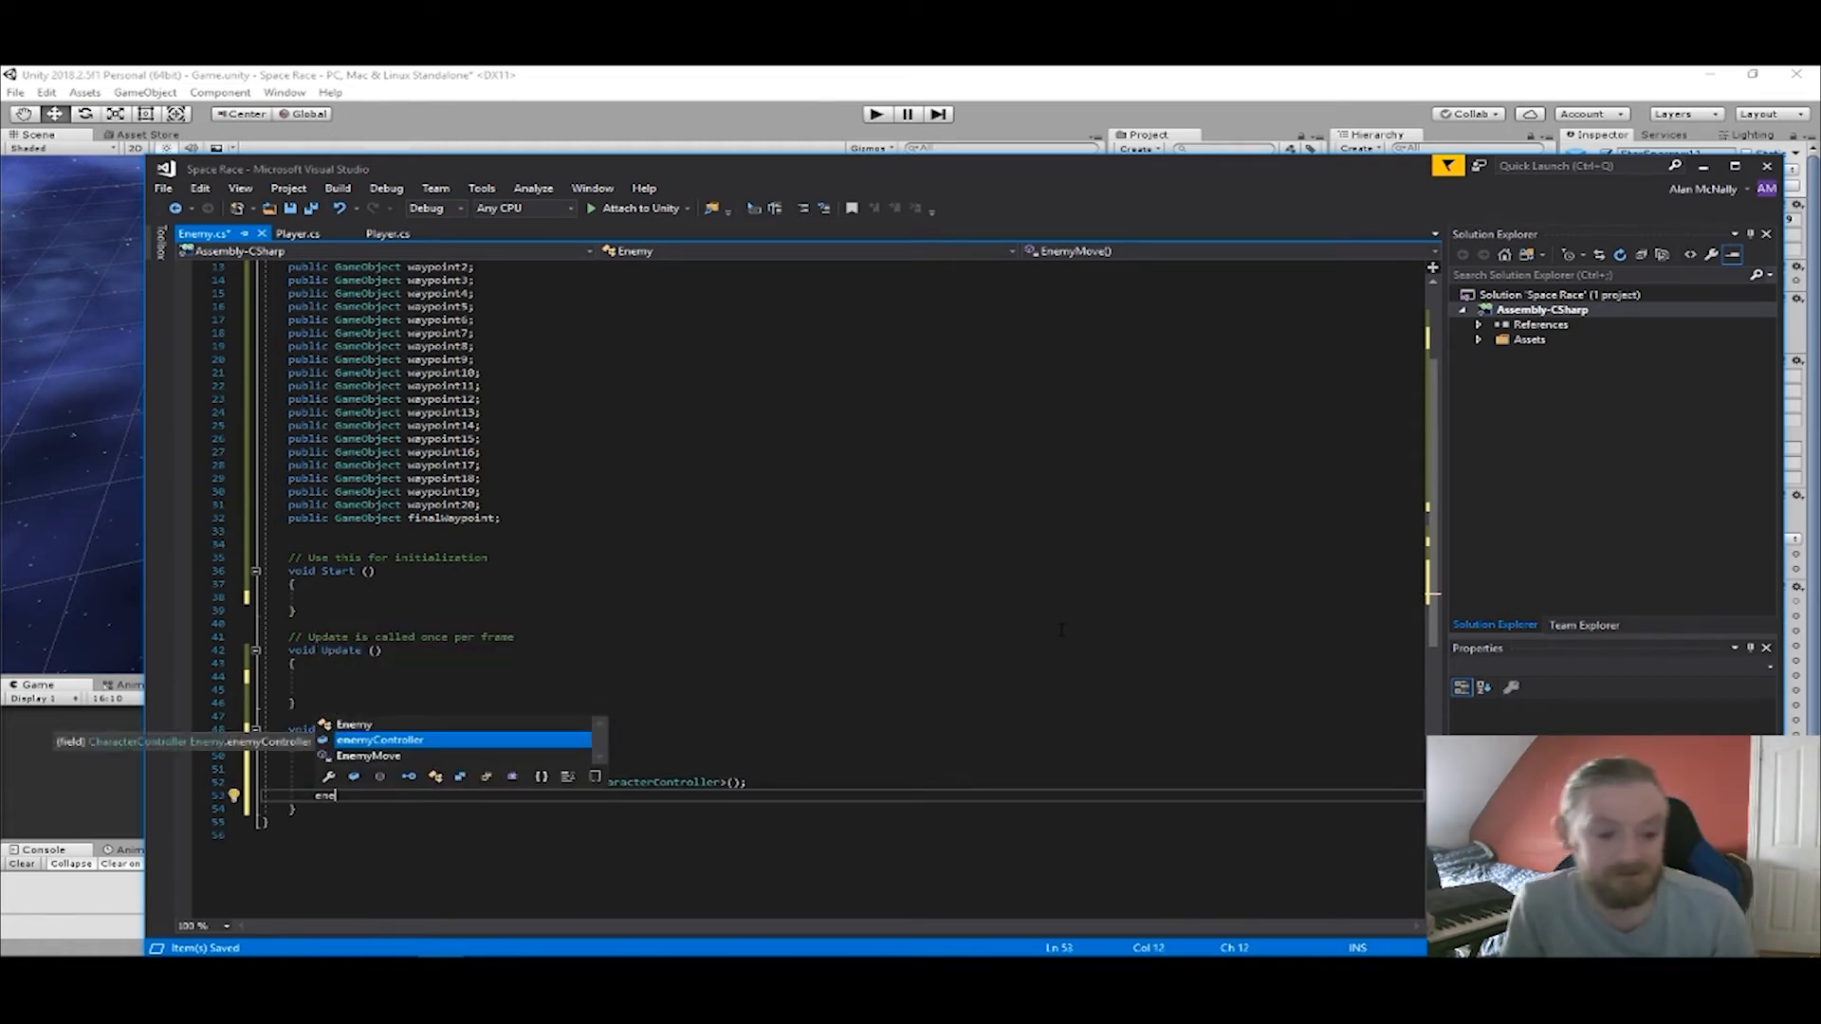
{"action": "type", "text": "myController.Move"}
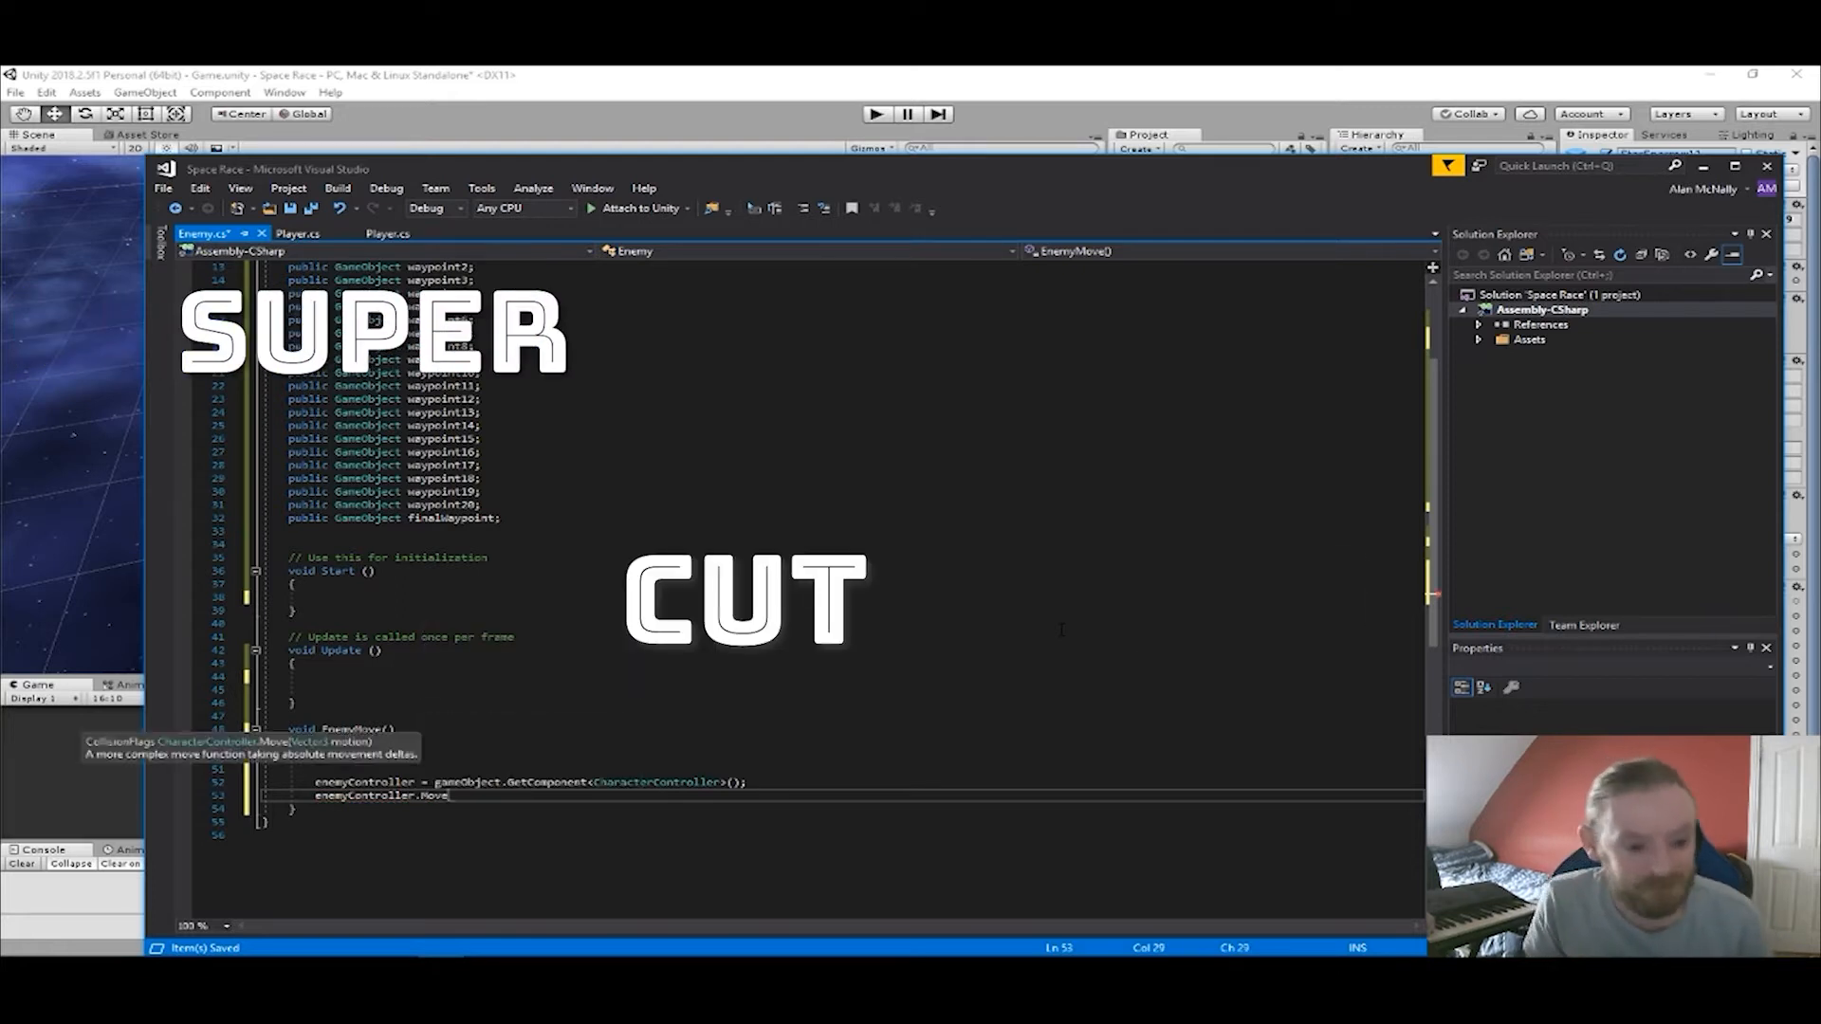
{"action": "type", "text": "("}
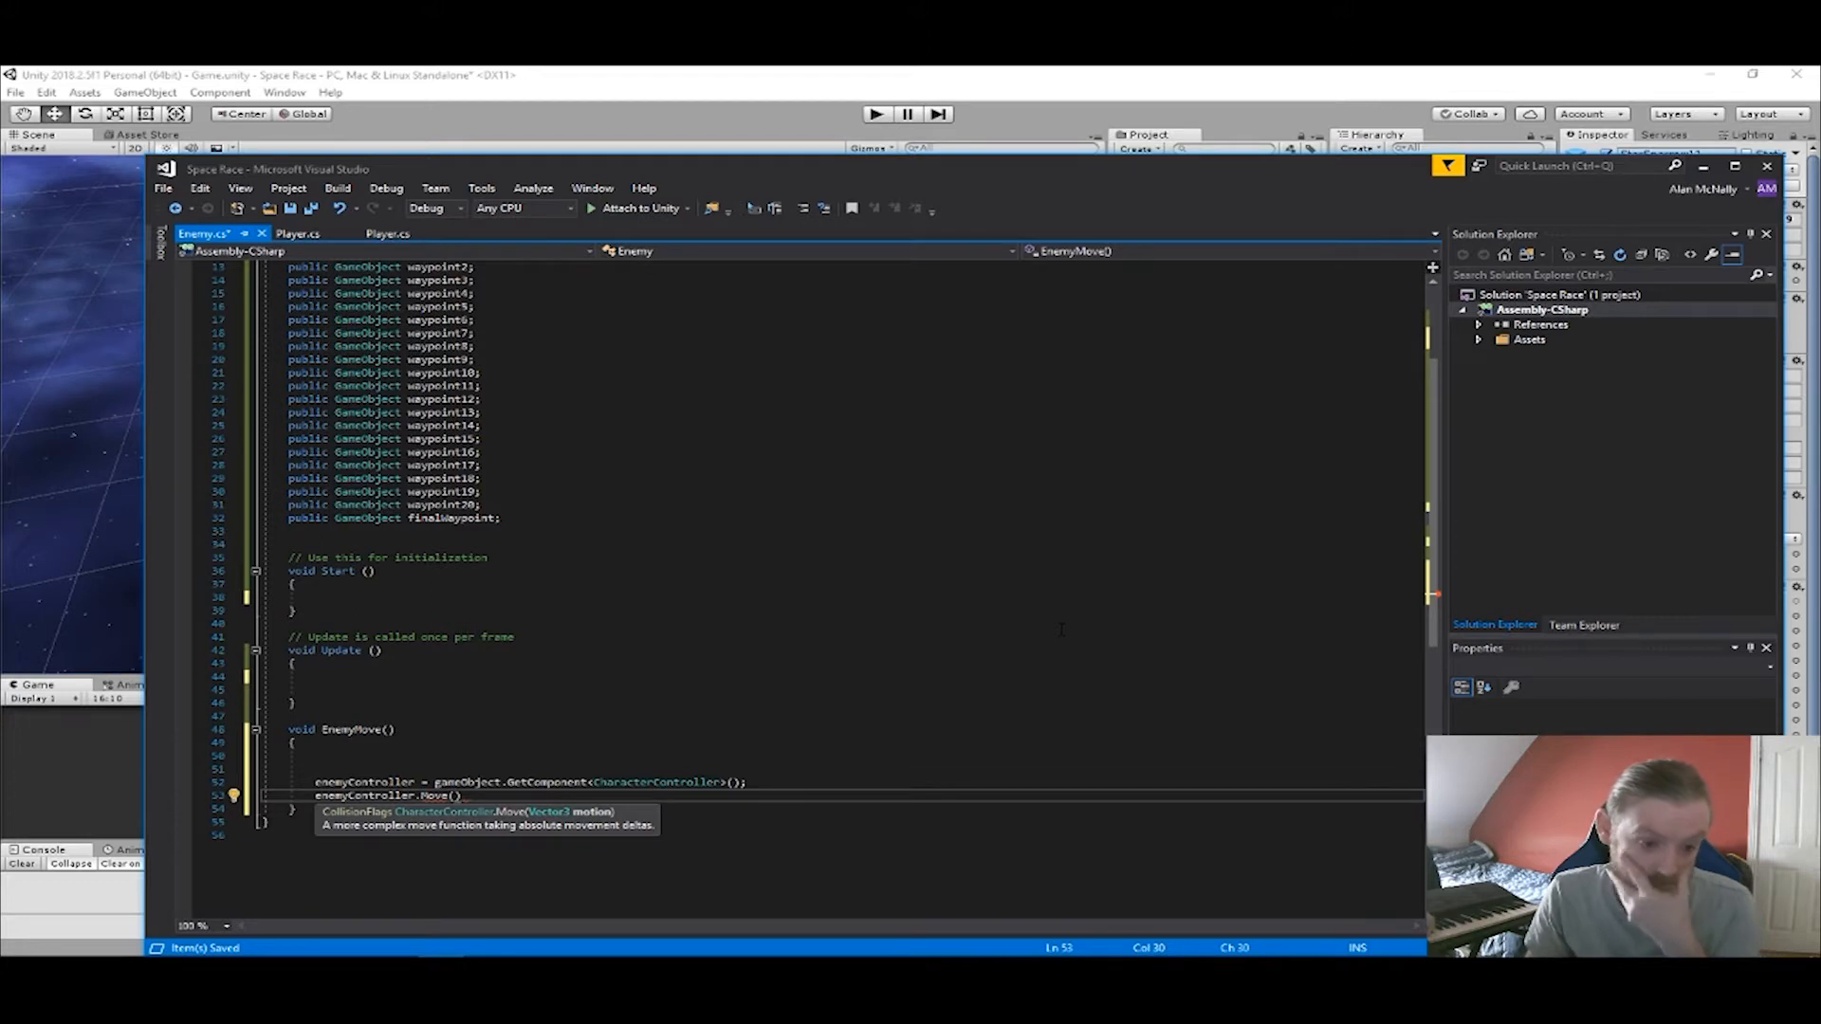
{"action": "type", "text": "move"}
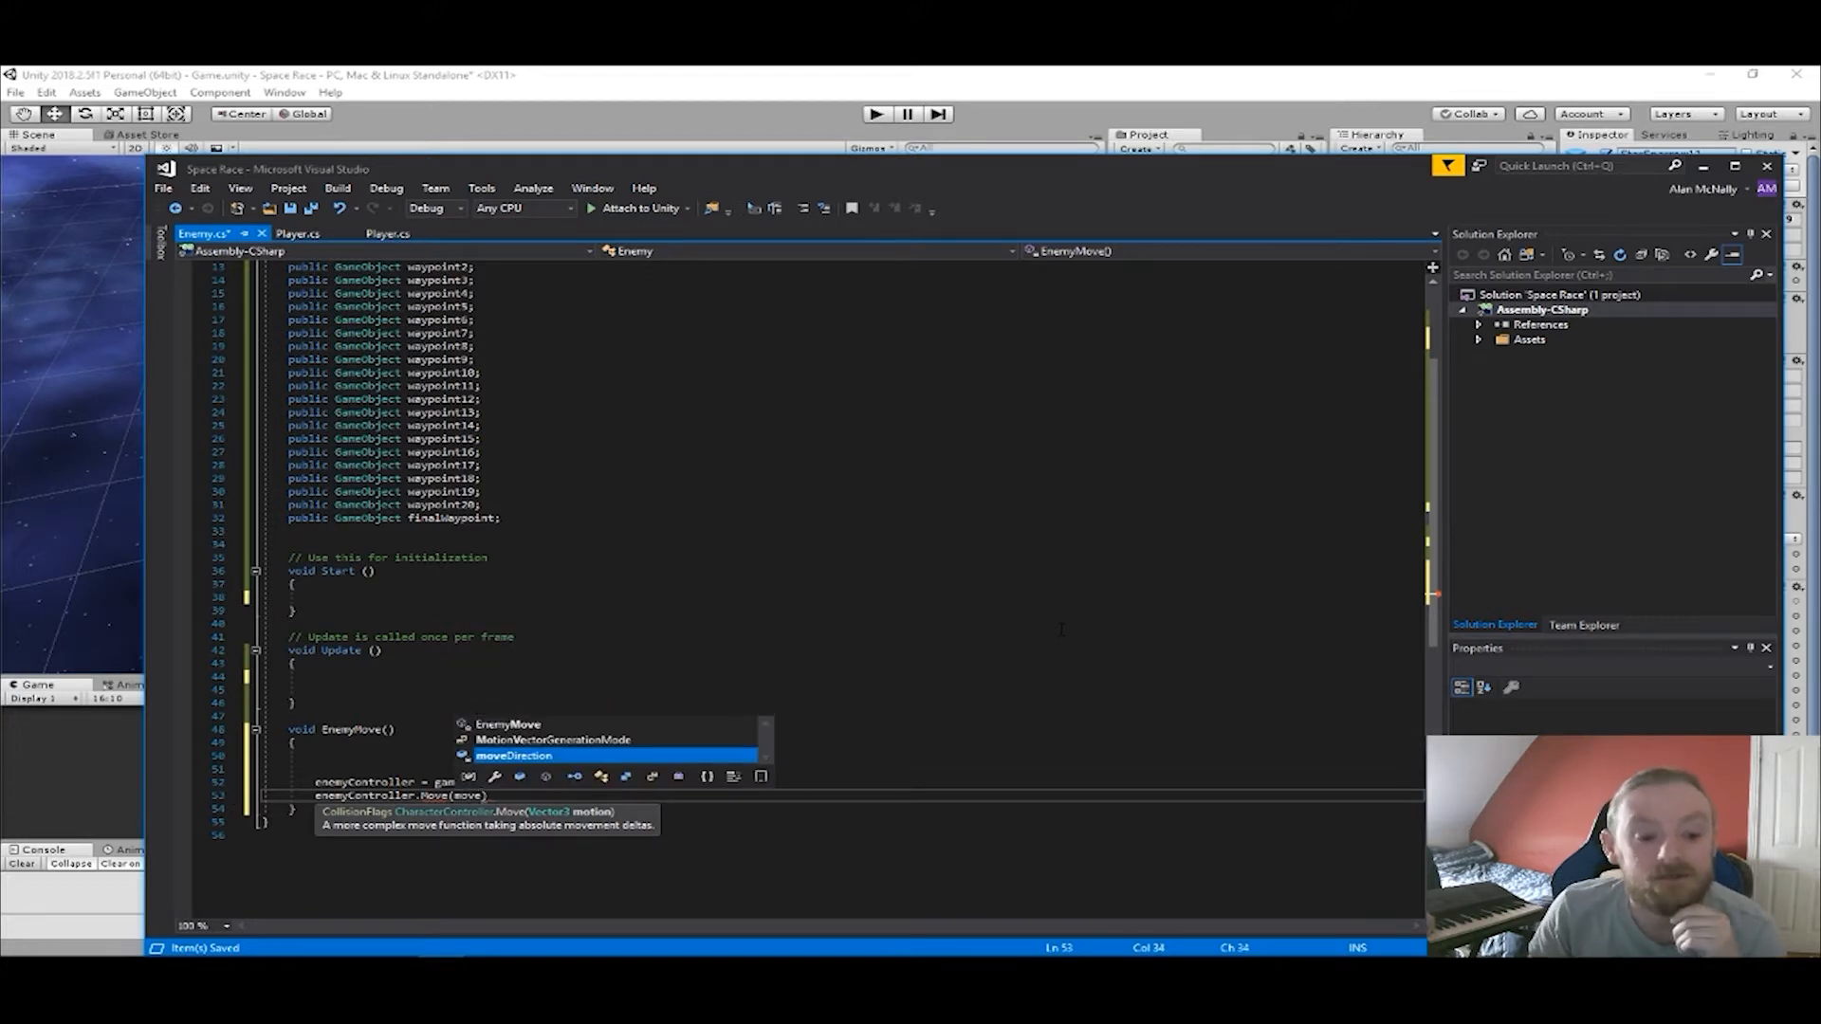
{"action": "type", "text": "Direction *"}
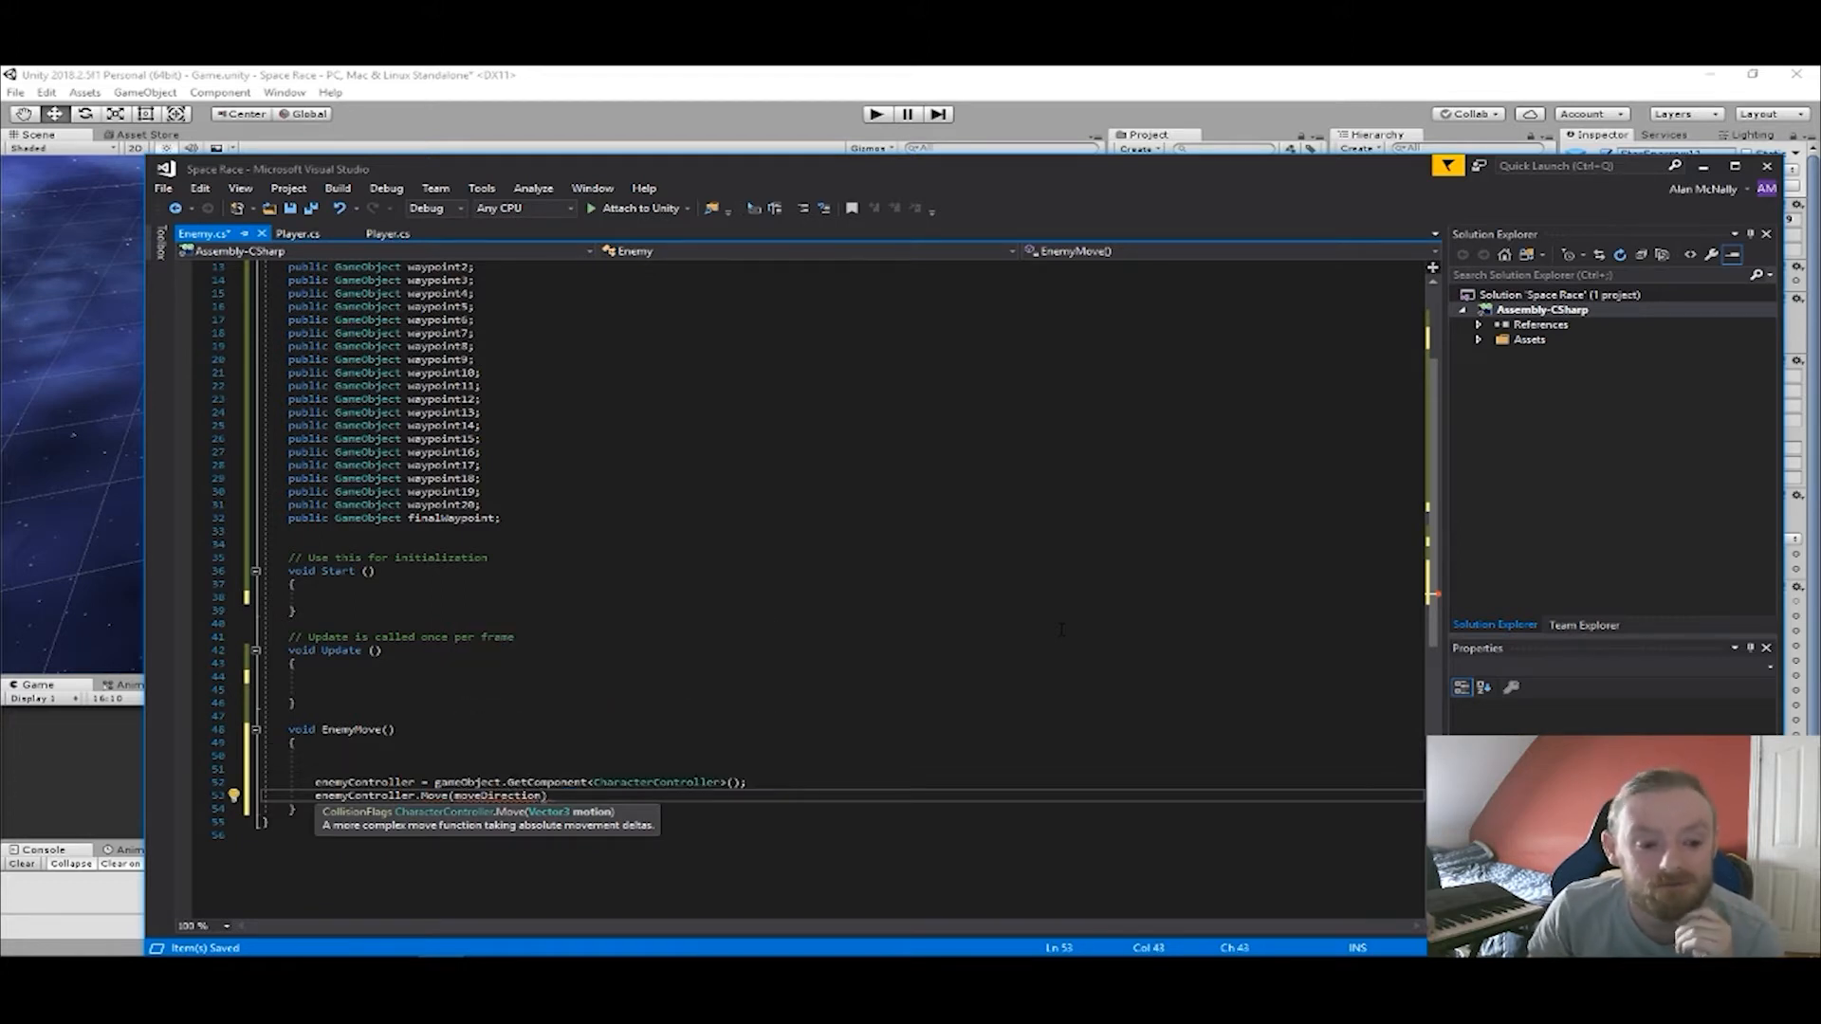
{"action": "type", "text": " spe"}
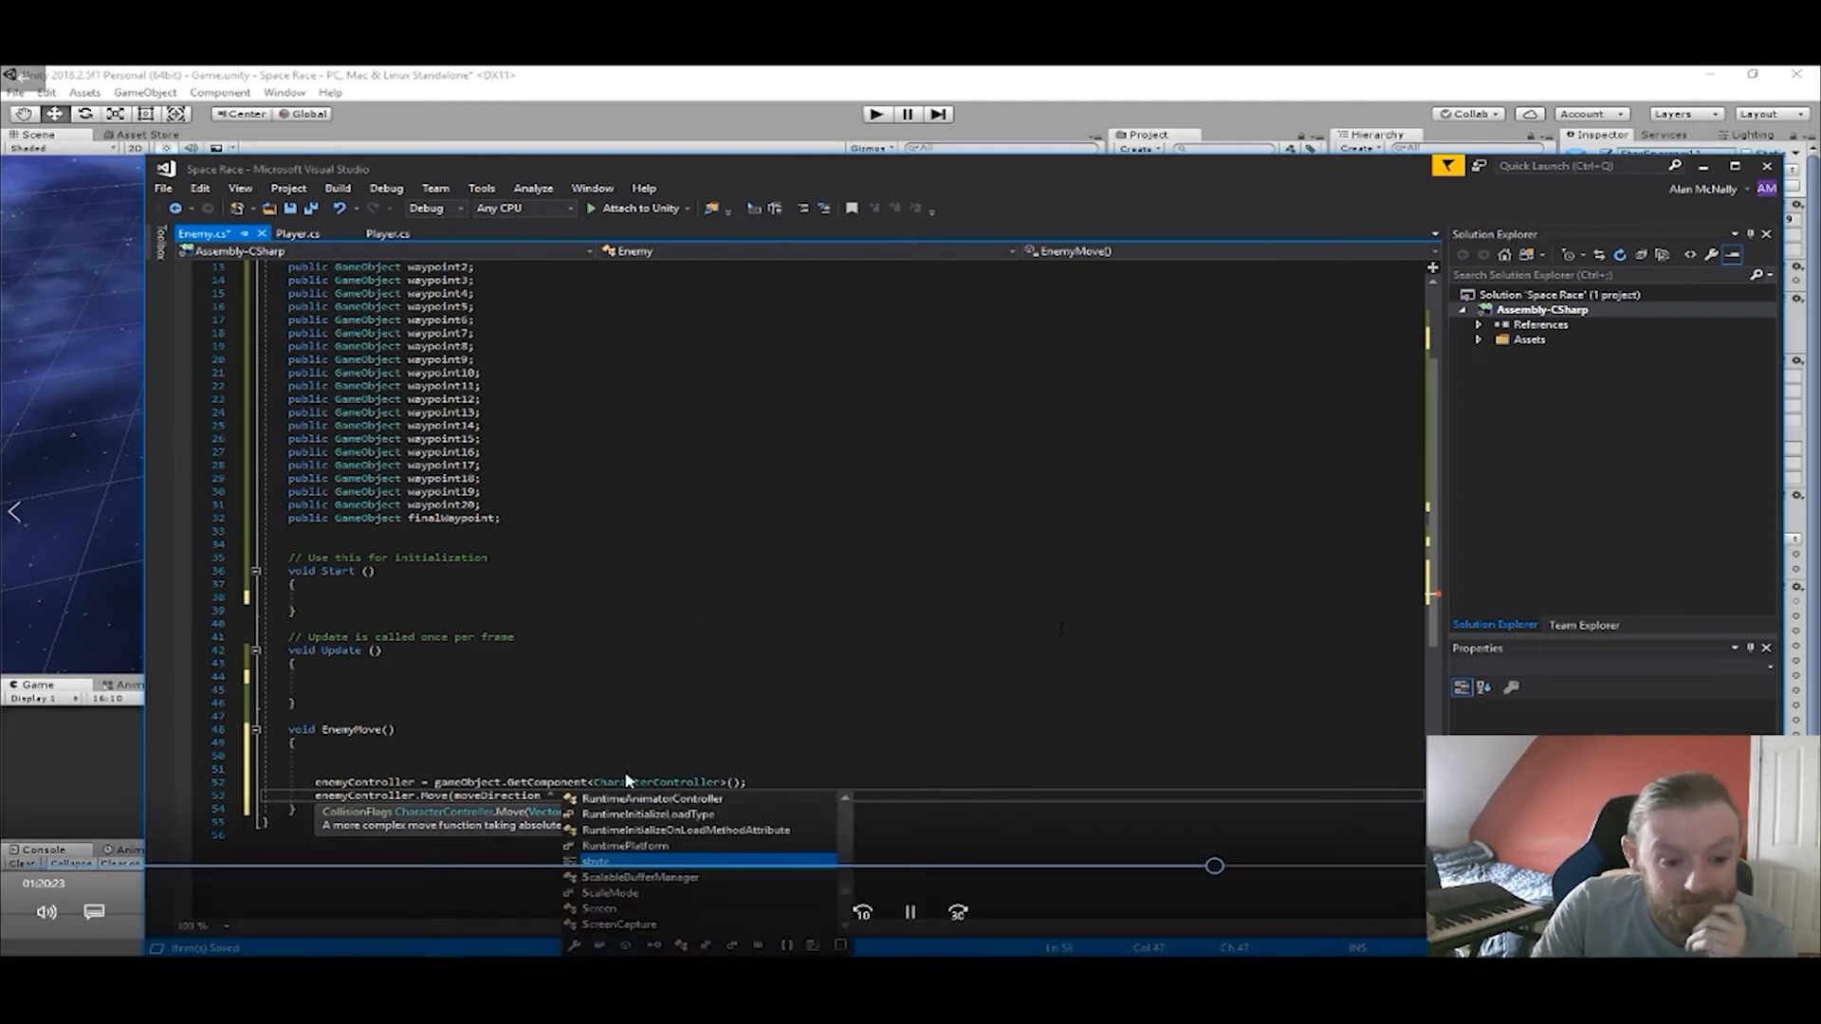
{"action": "type", "text": "ed *"}
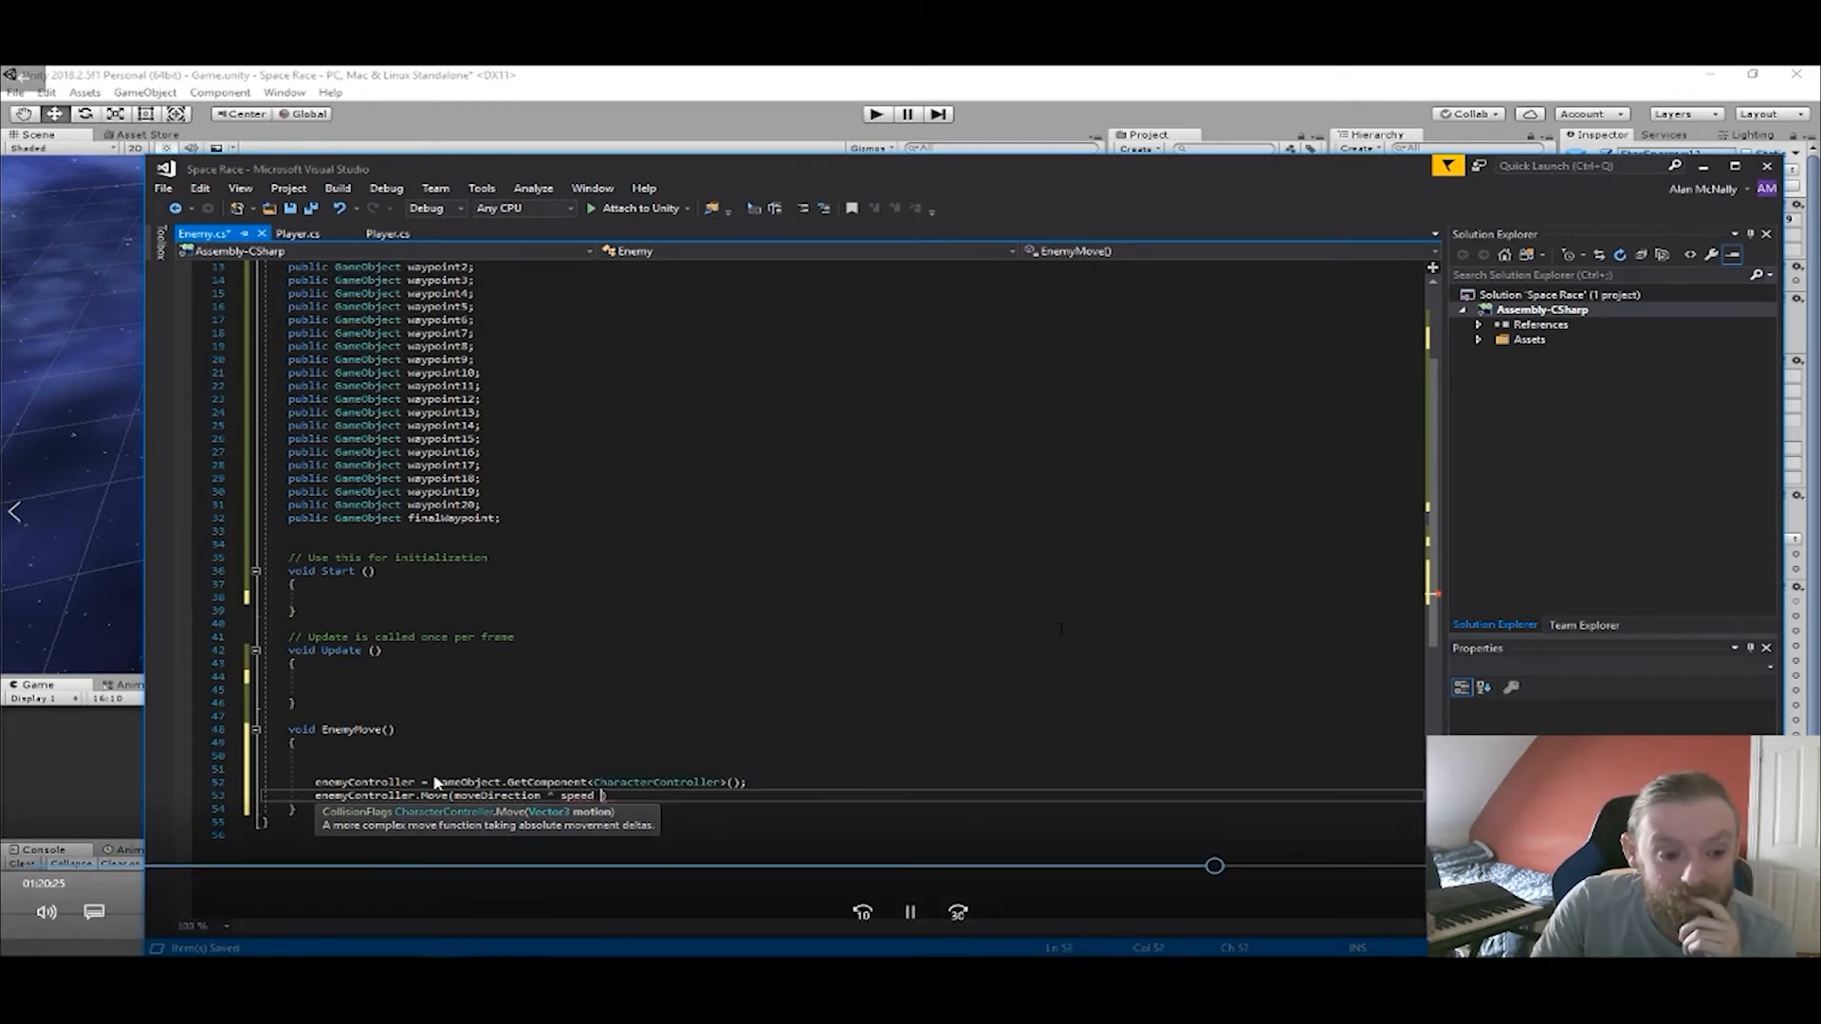
{"action": "type", "text": " time"}
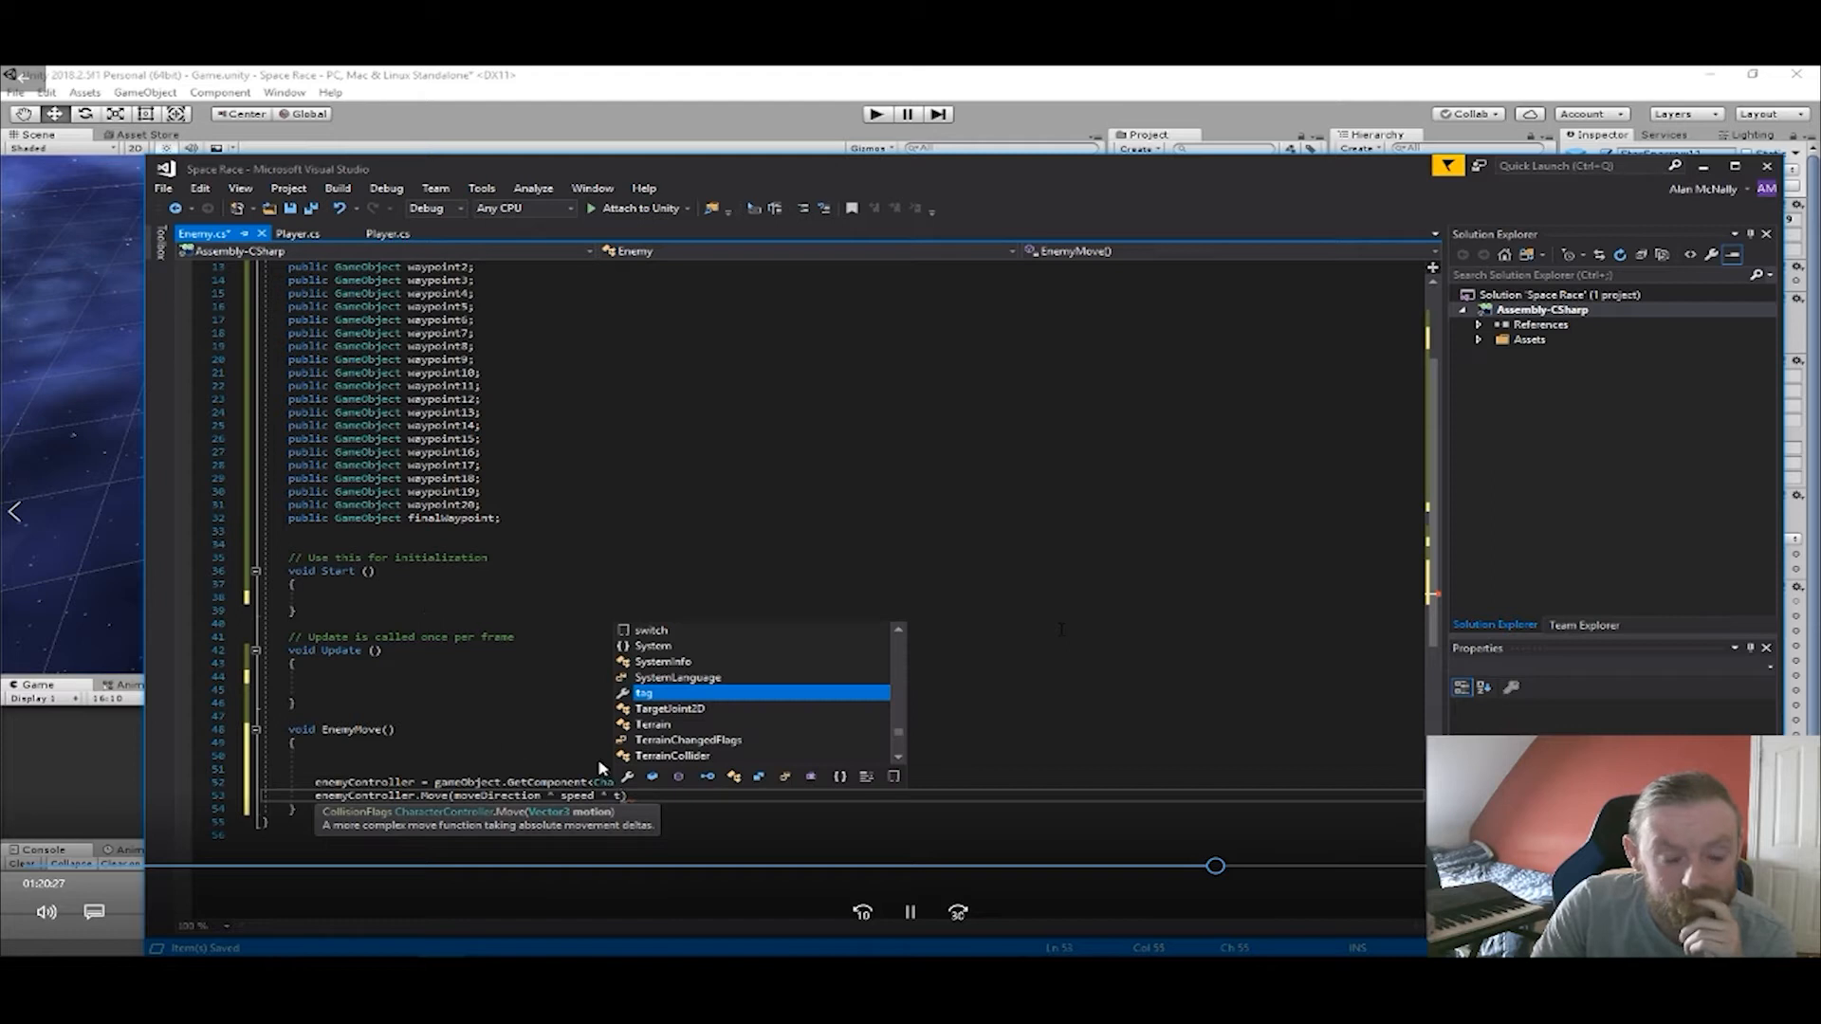
{"action": "type", "text": ".deltaTime"}
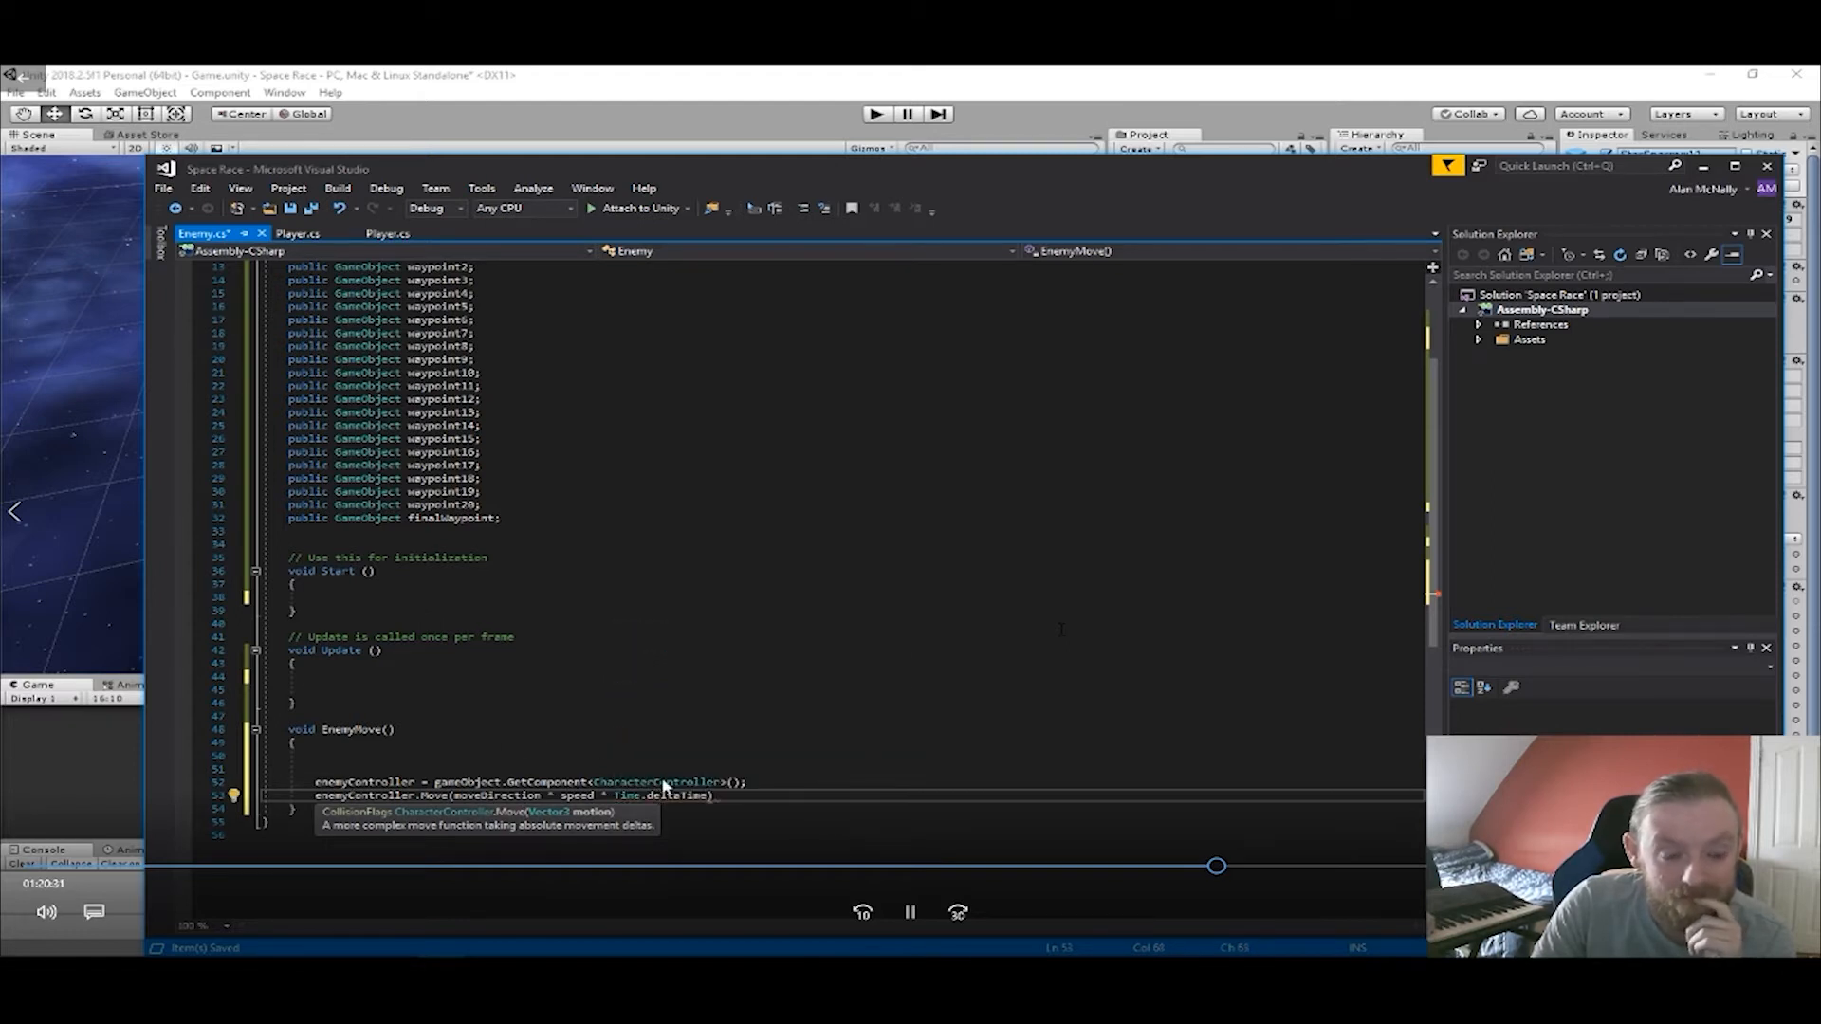
{"action": "type", "text": ");"}
{"action": "key", "text": "ctrl+s"}
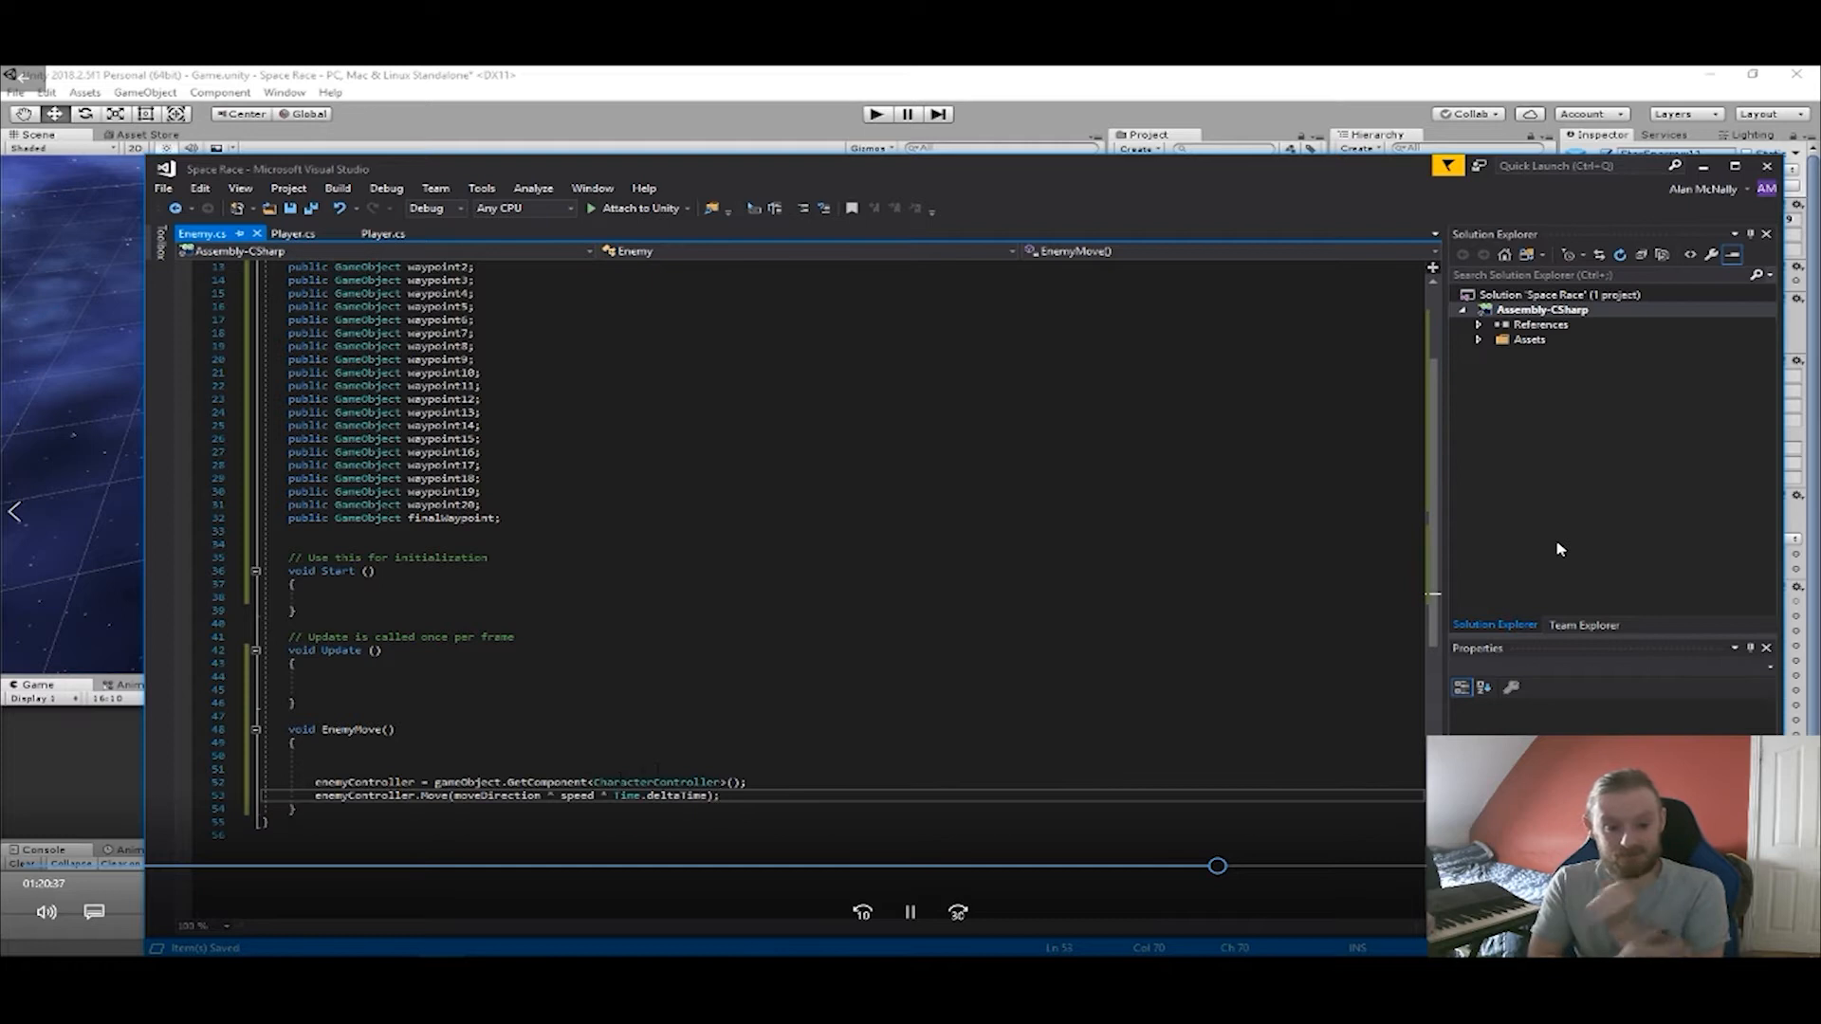
Move the enemyController GetComponent<CharacterController>() line from EnemyMove back into Start.
{"action": "key", "text": "Up"}
{"action": "key", "text": "End"}
{"action": "key", "text": "shift+Home"}
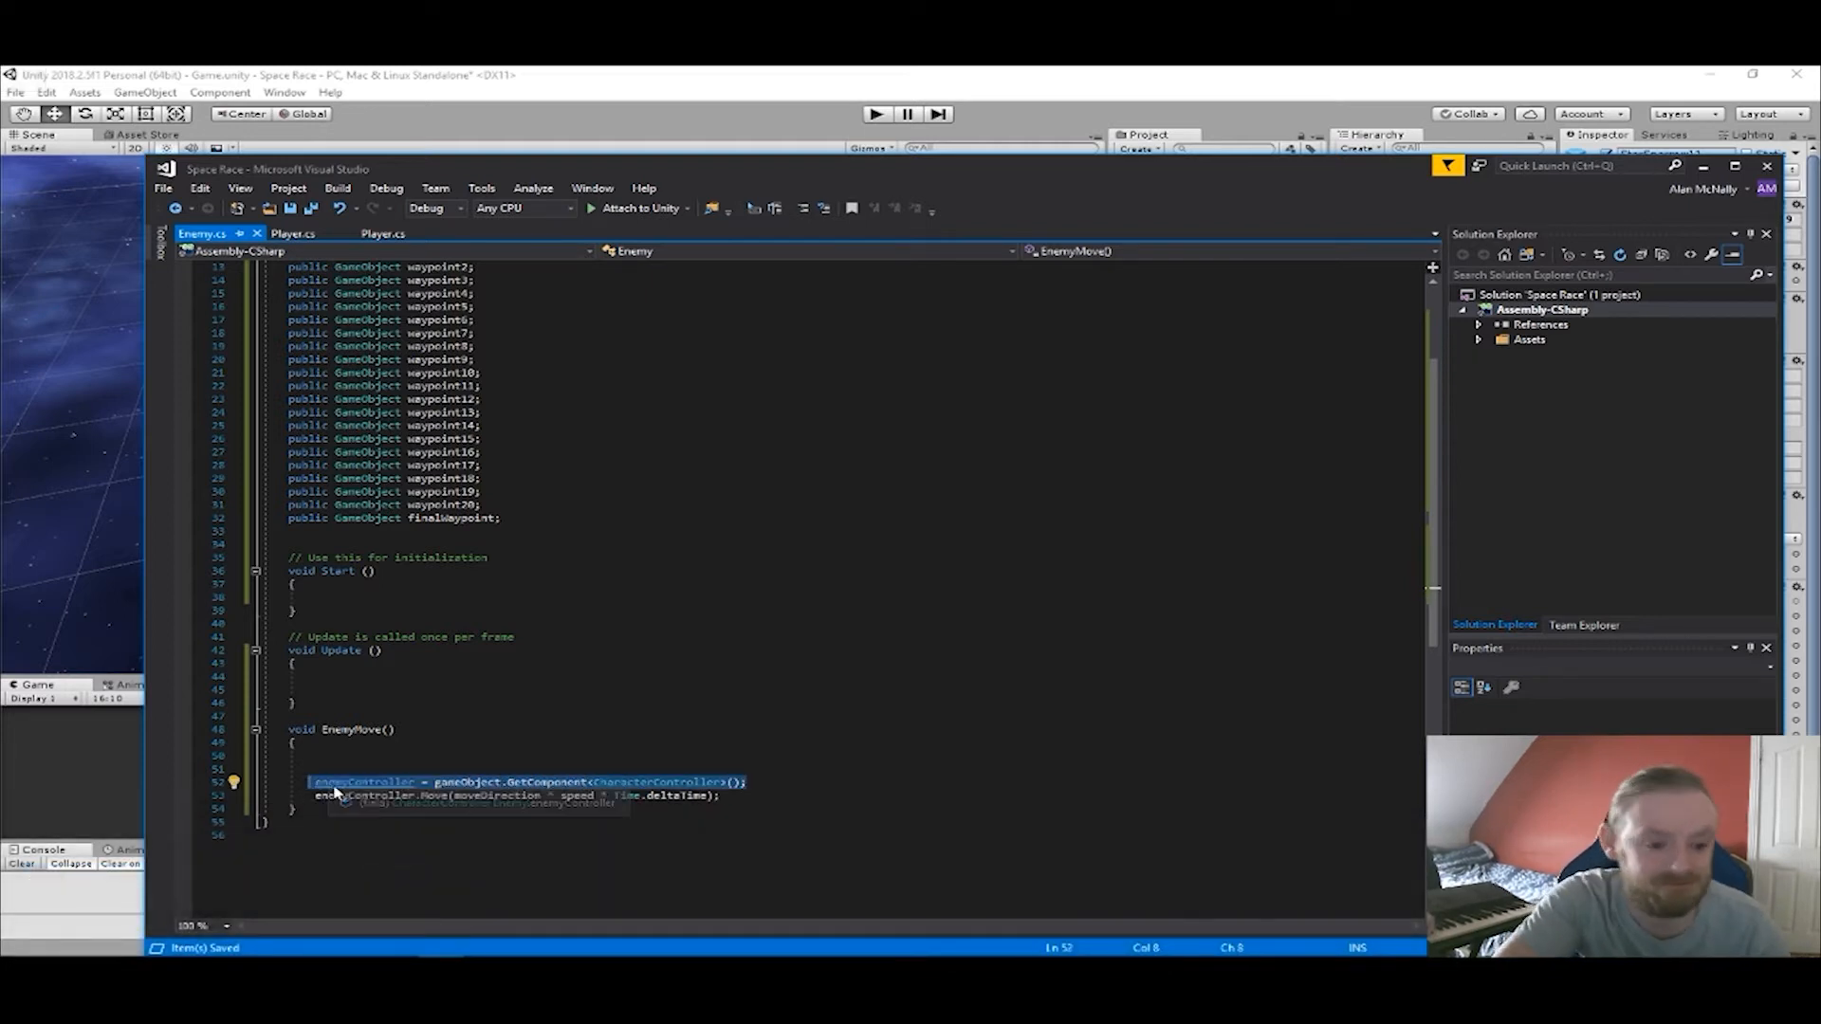
{"action": "key", "text": "ctrl+x"}
{"action": "left_click", "coordinate": [342, 598]}
{"action": "key", "text": "ctrl+v"}
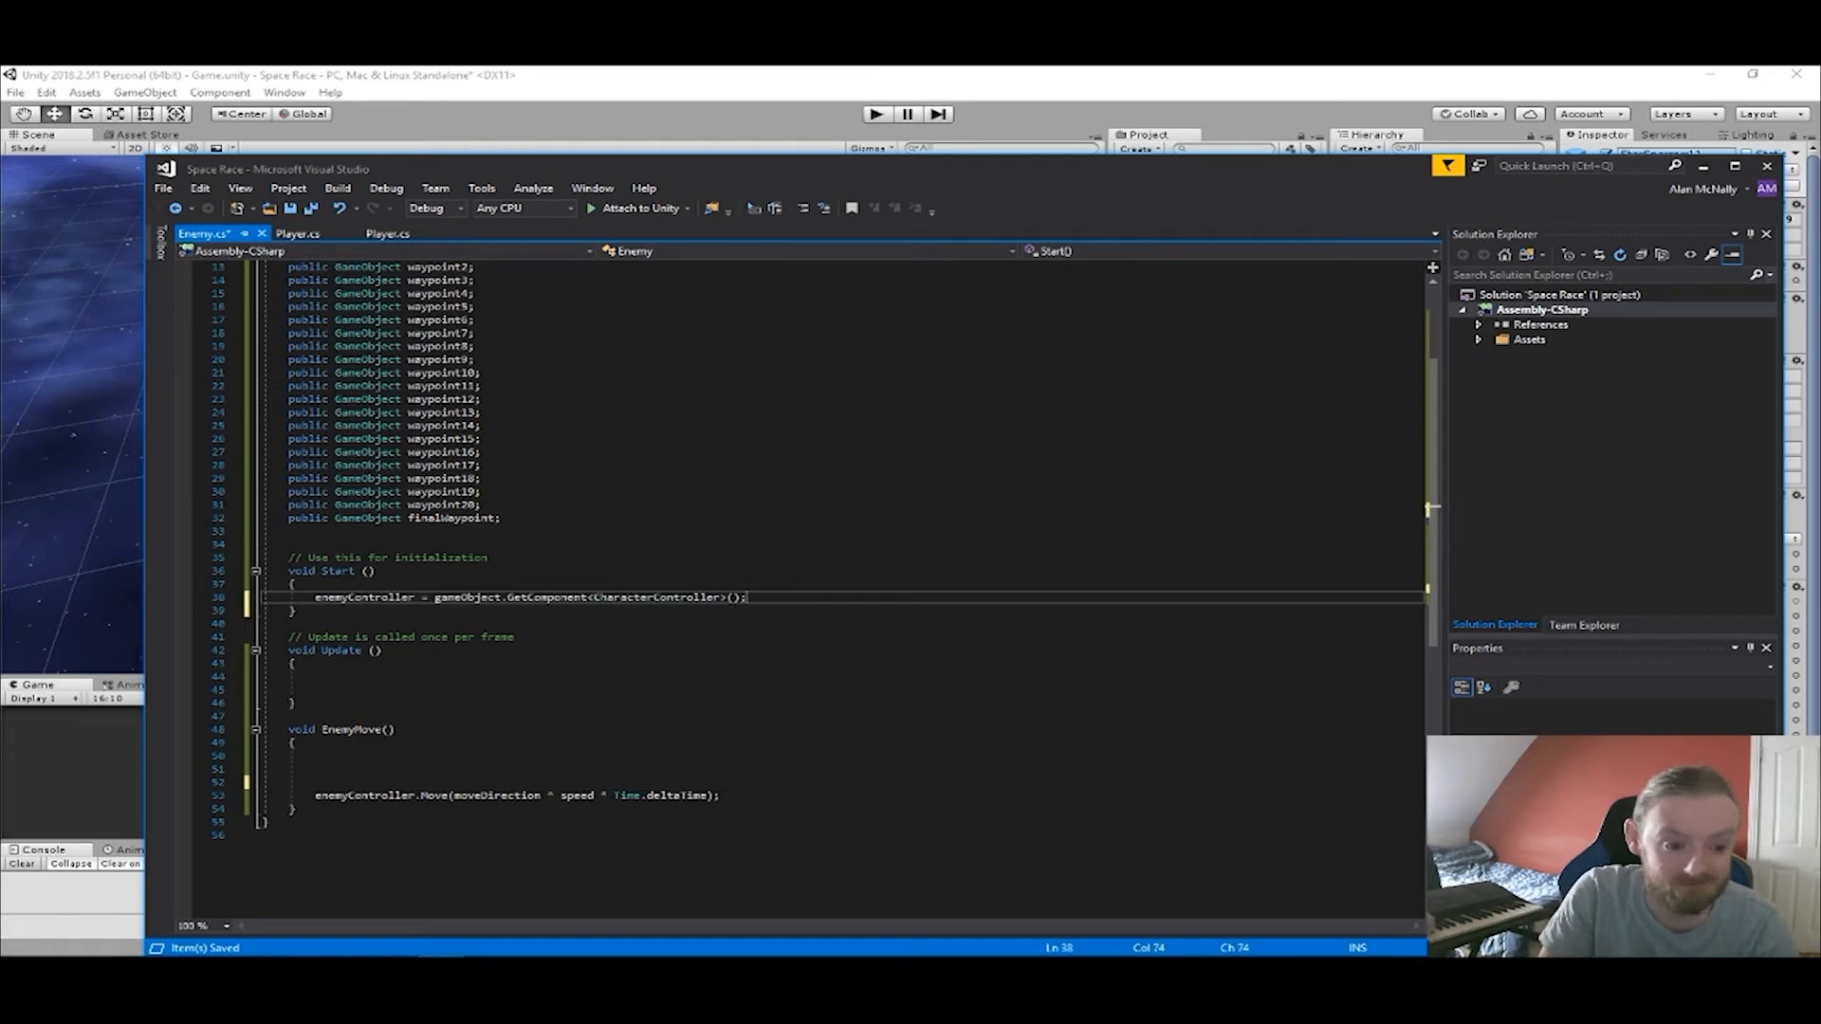
Add moveDirection = transform.TransformDirection(Vector3.forward); above the Move call in EnemyMove and save the script.
{"action": "left_click", "coordinate": [349, 769]}
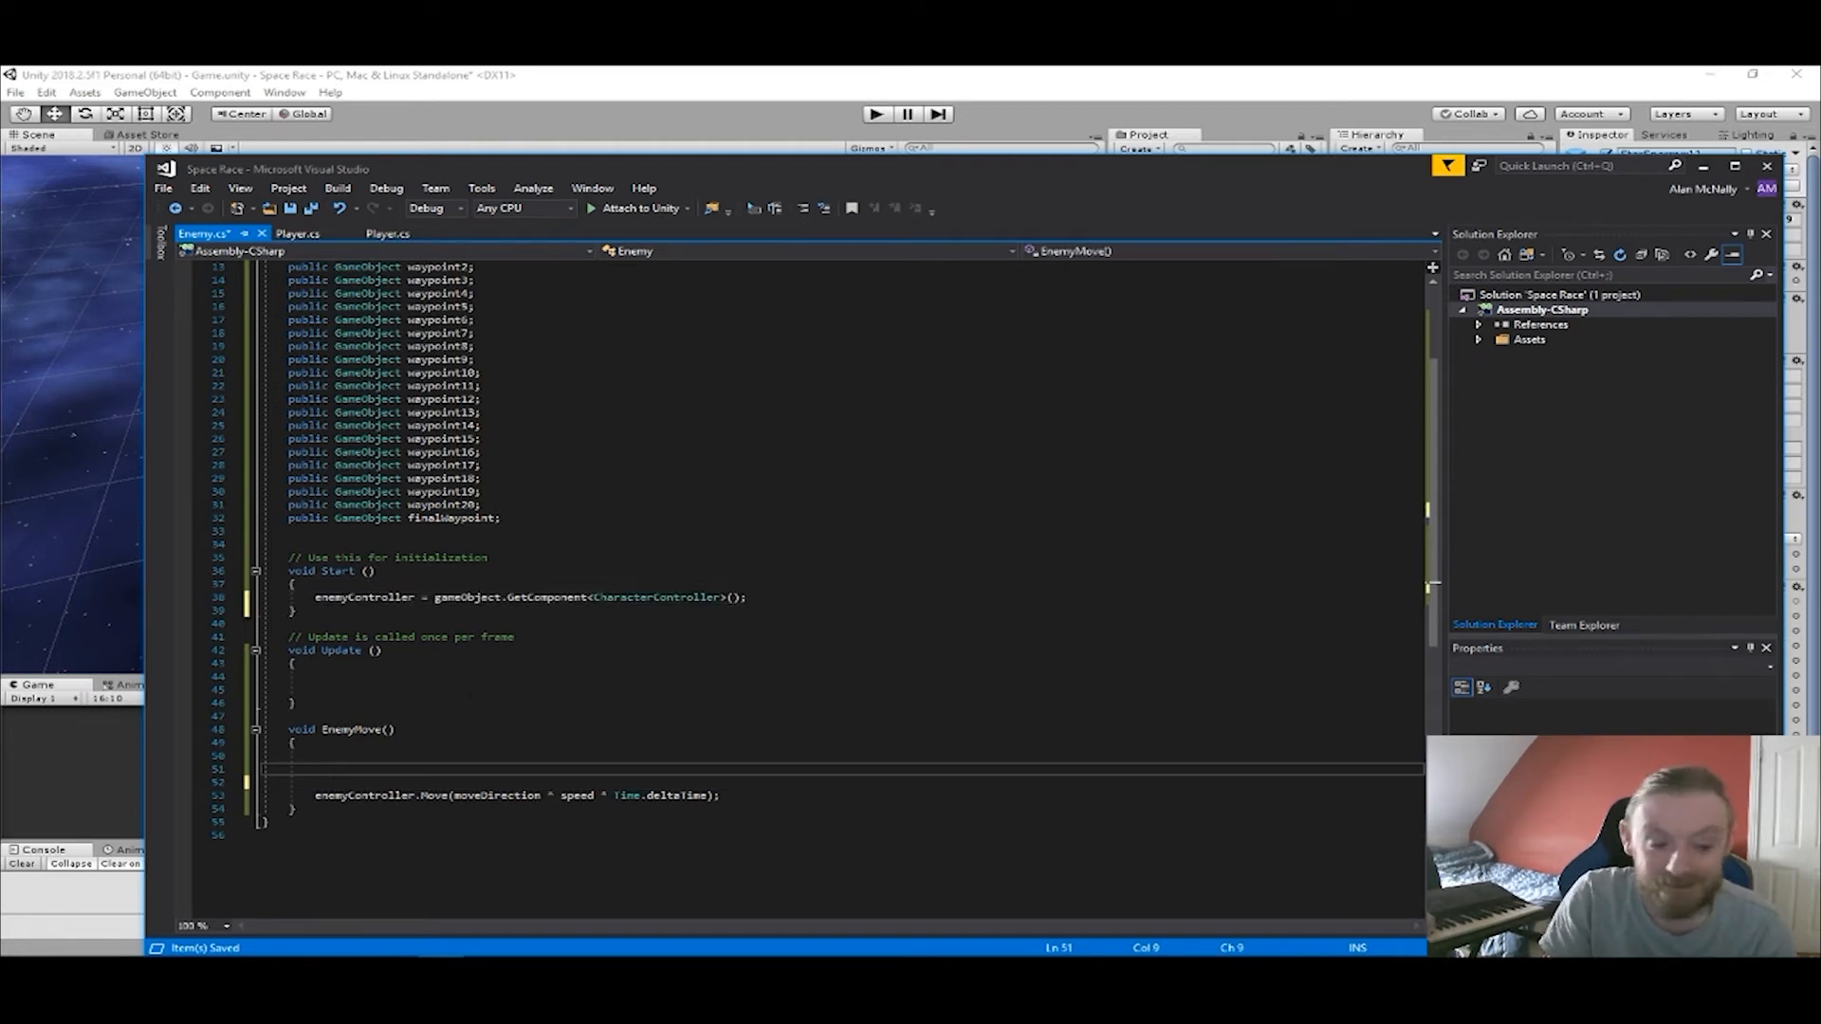
{"action": "type", "text": "enem"}
{"action": "key", "text": "BackSpace"}
{"action": "key", "text": "BackSpace"}
{"action": "key", "text": "BackSpace"}
{"action": "key", "text": "BackSpace"}
{"action": "type", "text": "me"}
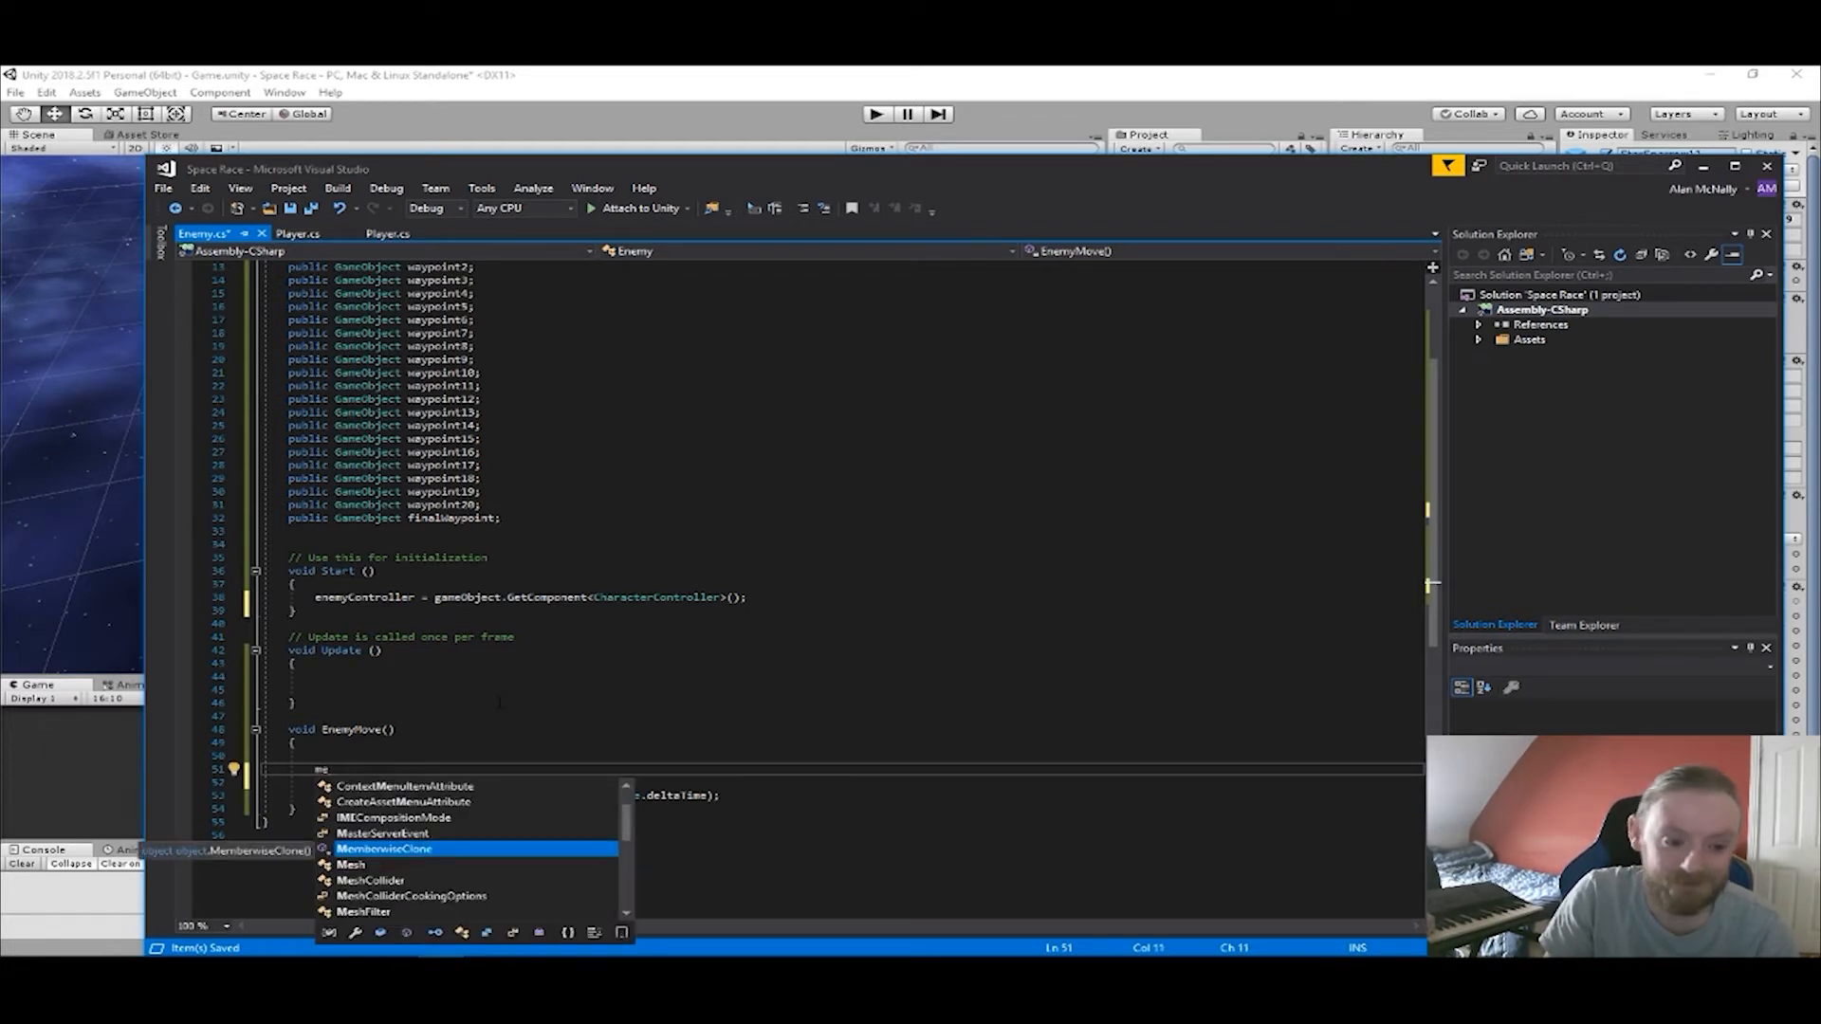
{"action": "key", "text": "BackSpace"}
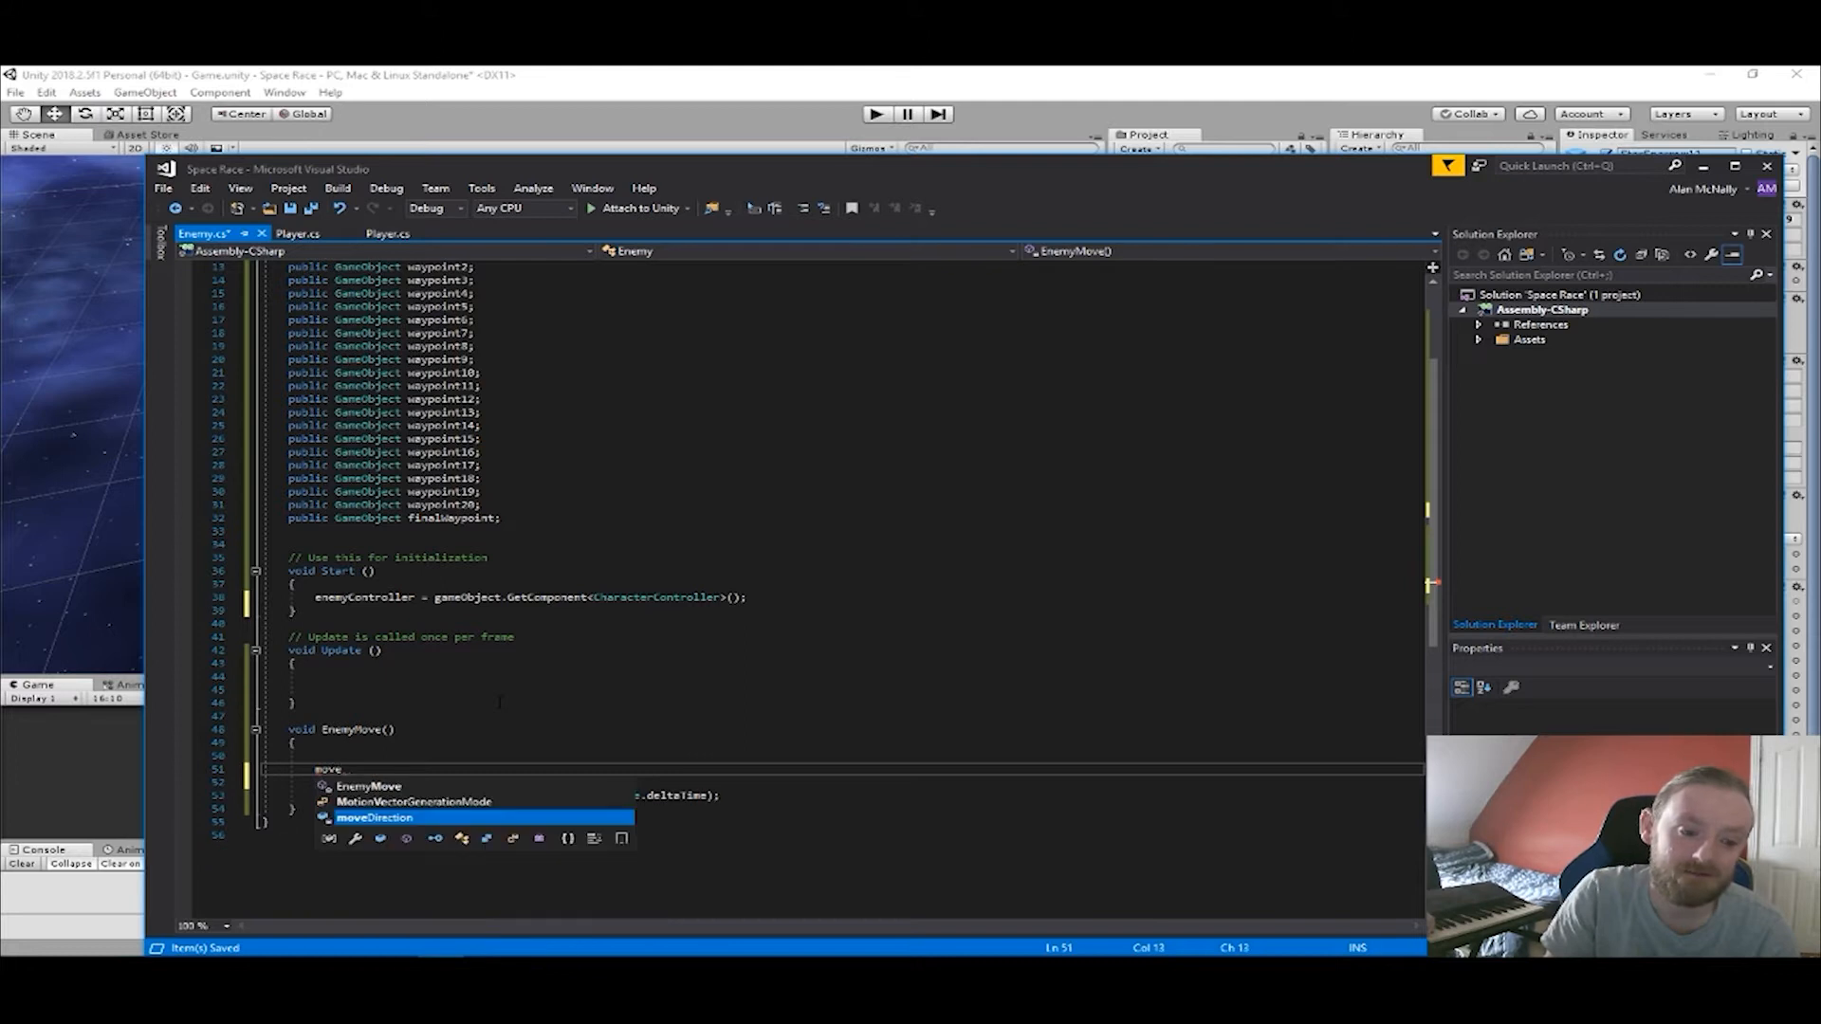
{"action": "key", "text": "Tab"}
{"action": "type", "text": "= "}
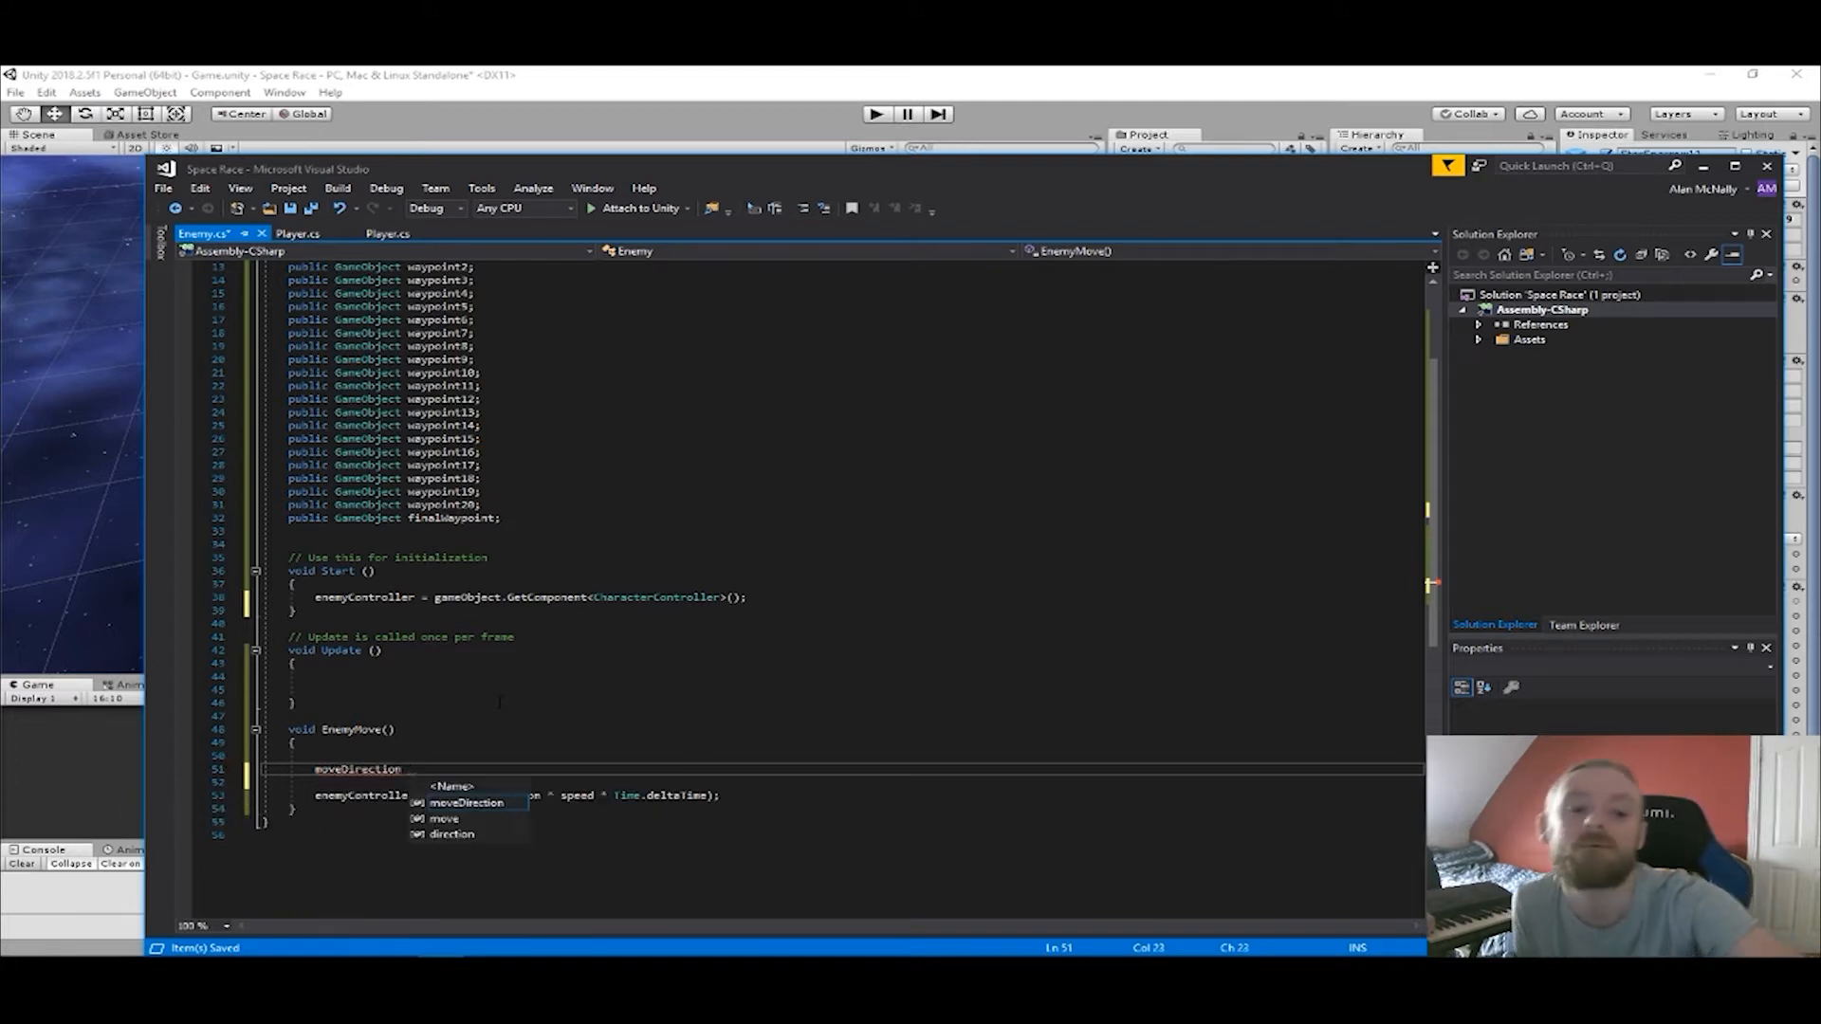
{"action": "type", "text": "transform"}
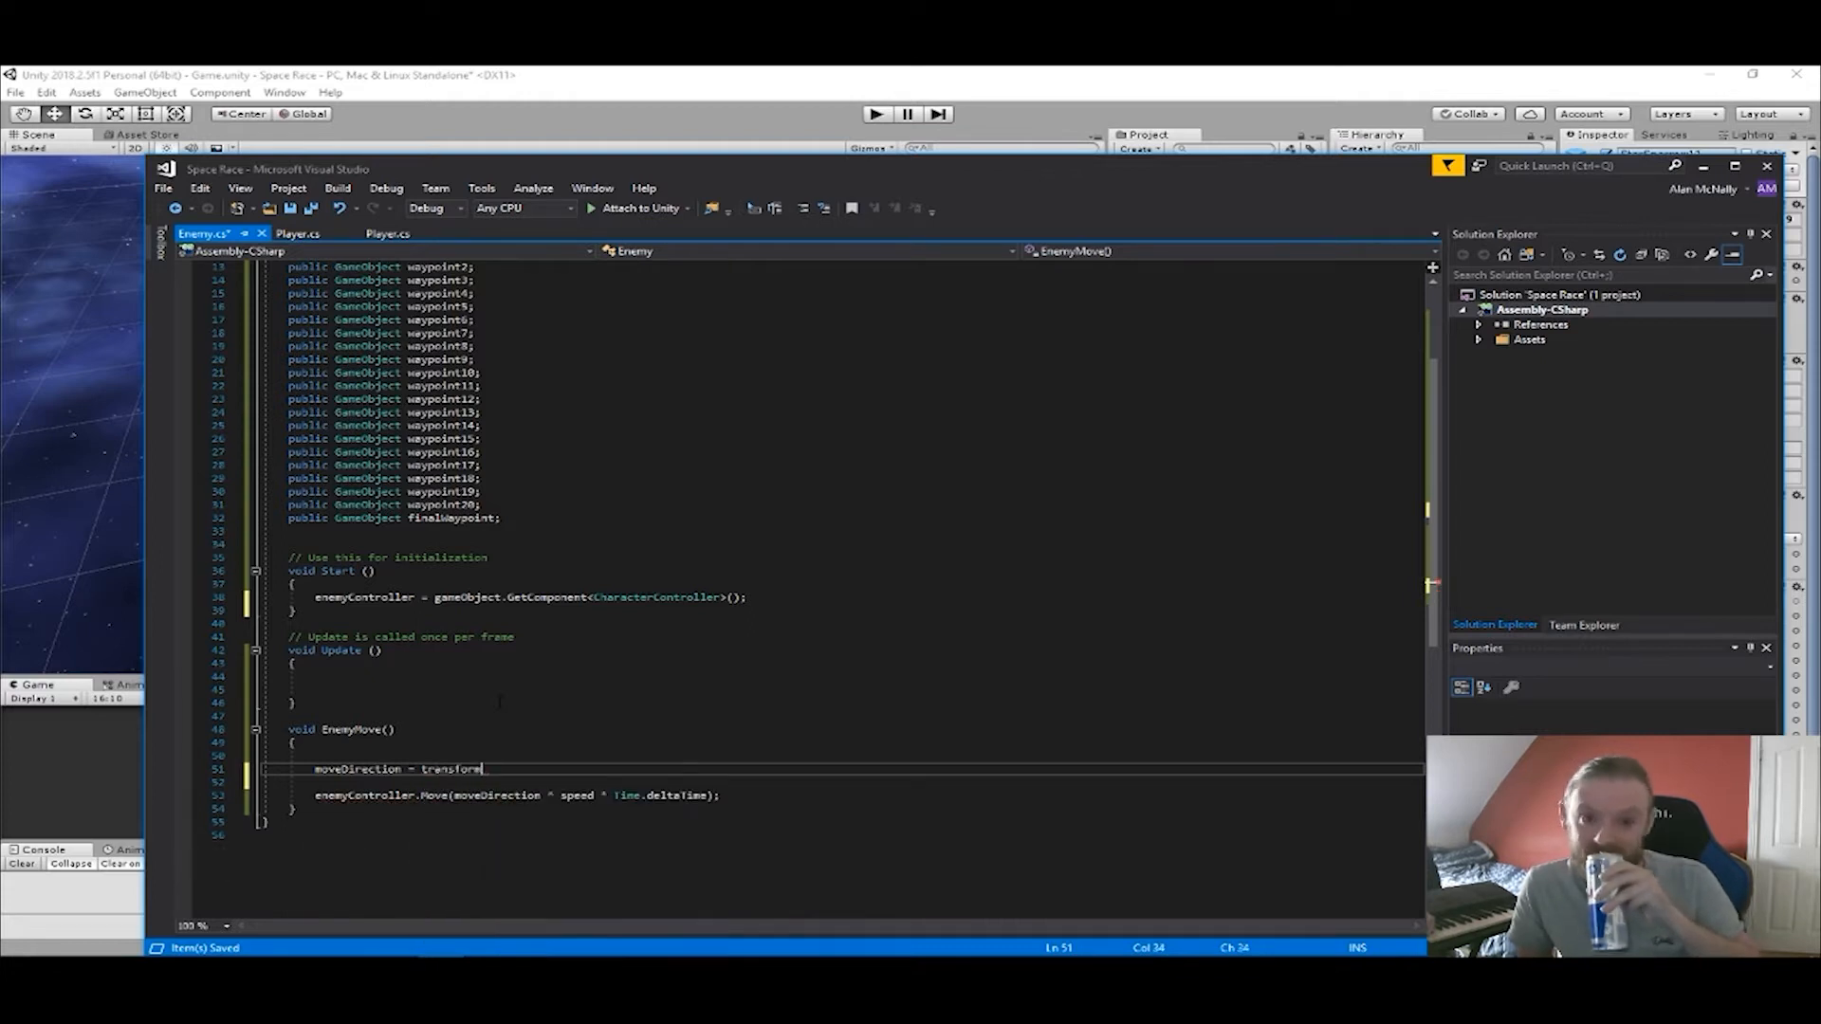
{"action": "type", "text": ".tra"}
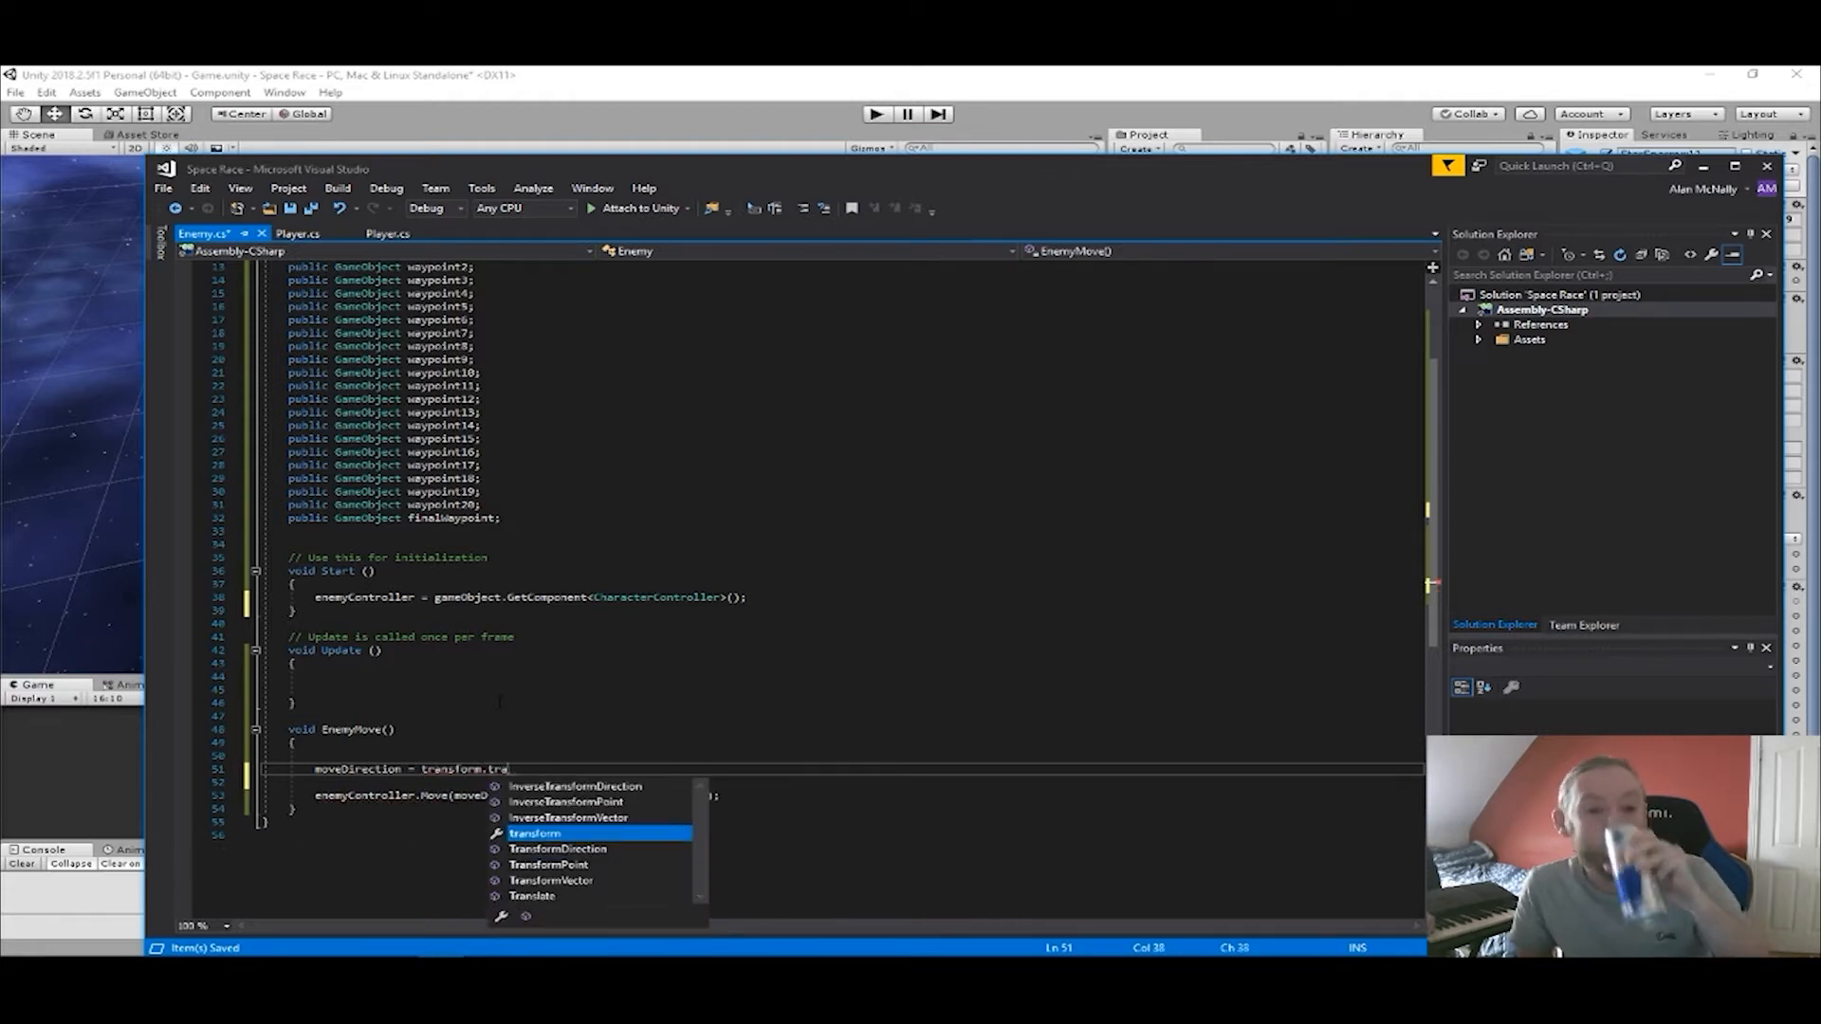
{"action": "key", "text": "Down"}
{"action": "key", "text": "Tab"}
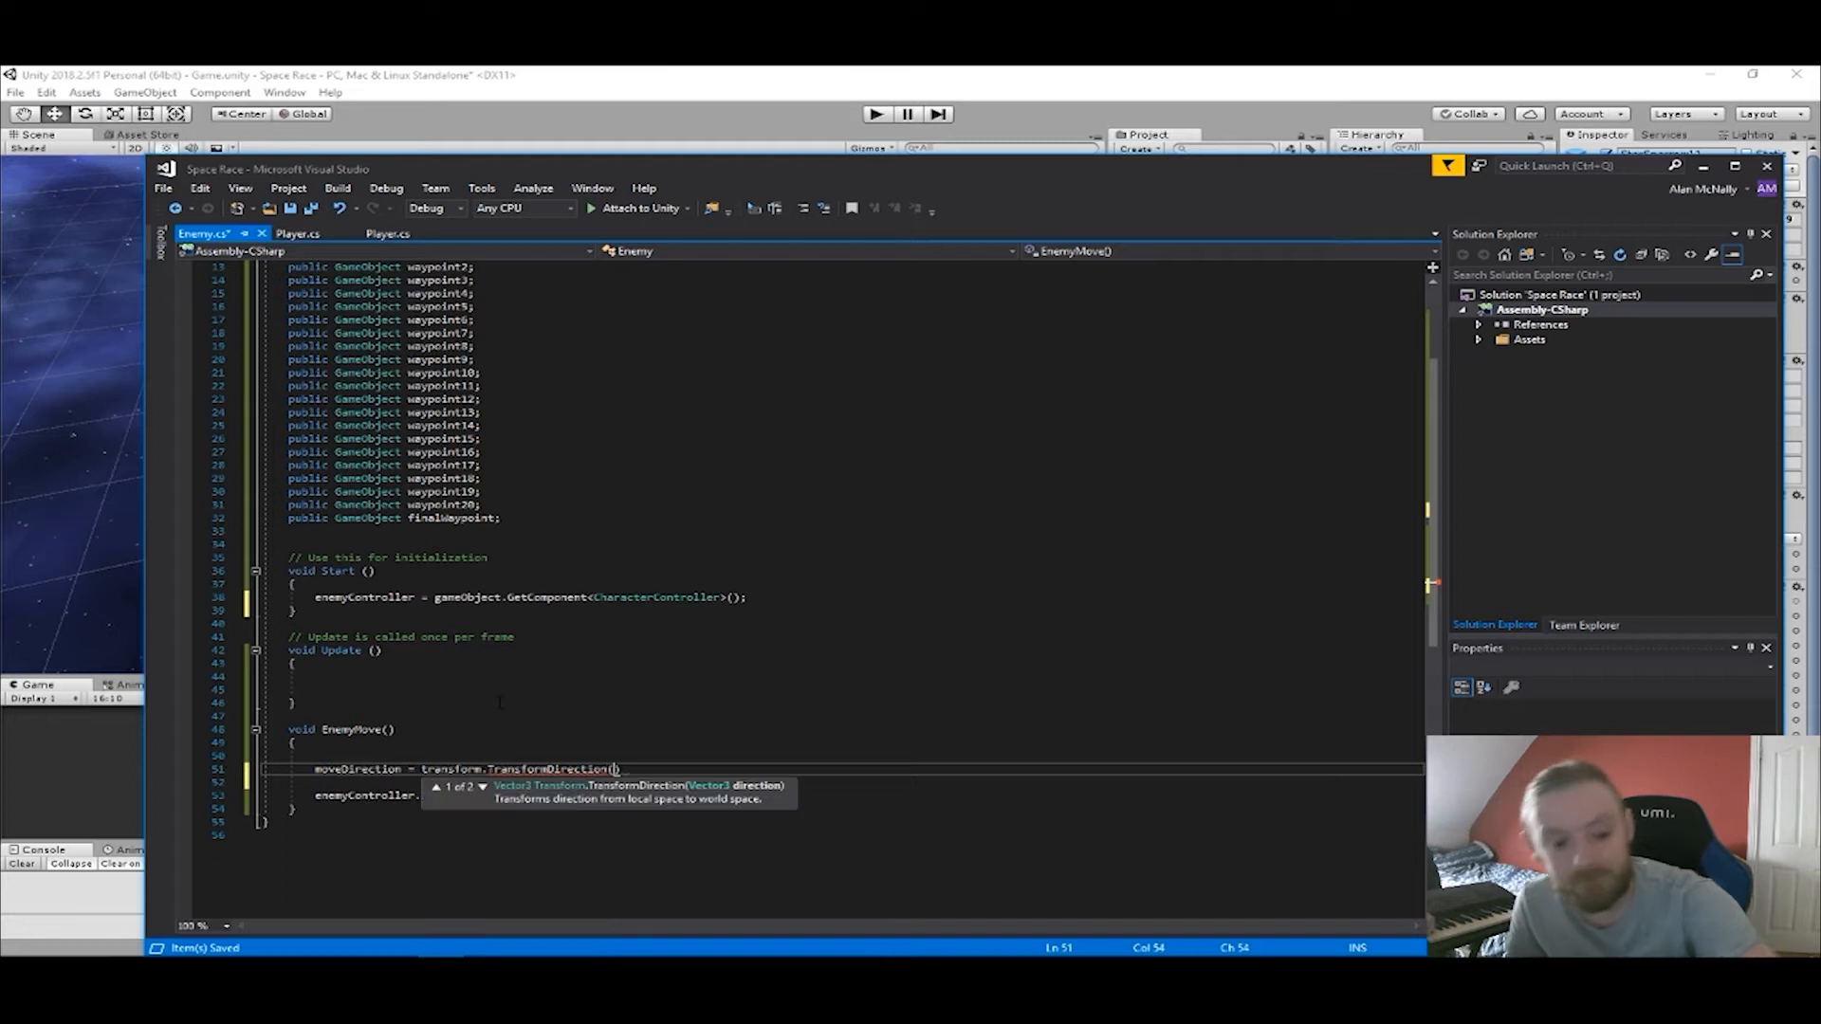
{"action": "type", "text": "vect"}
{"action": "key", "text": "Tab"}
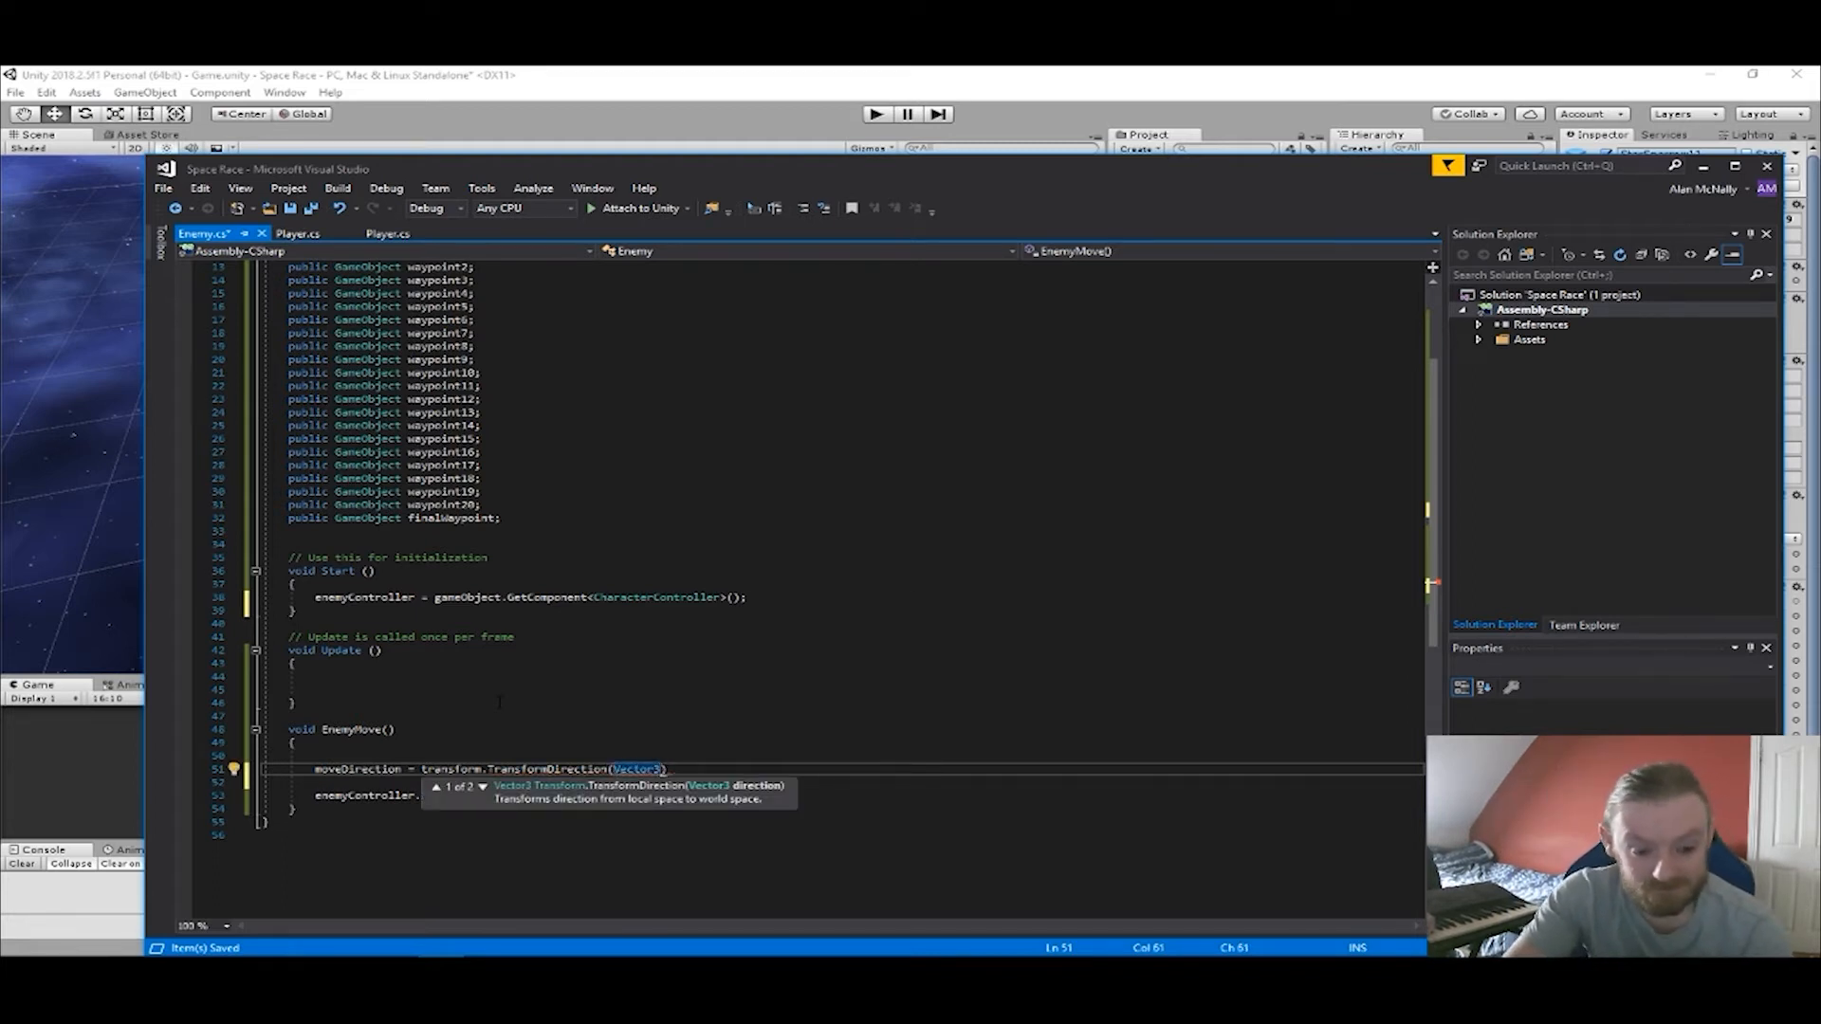
{"action": "type", "text": ".forward"}
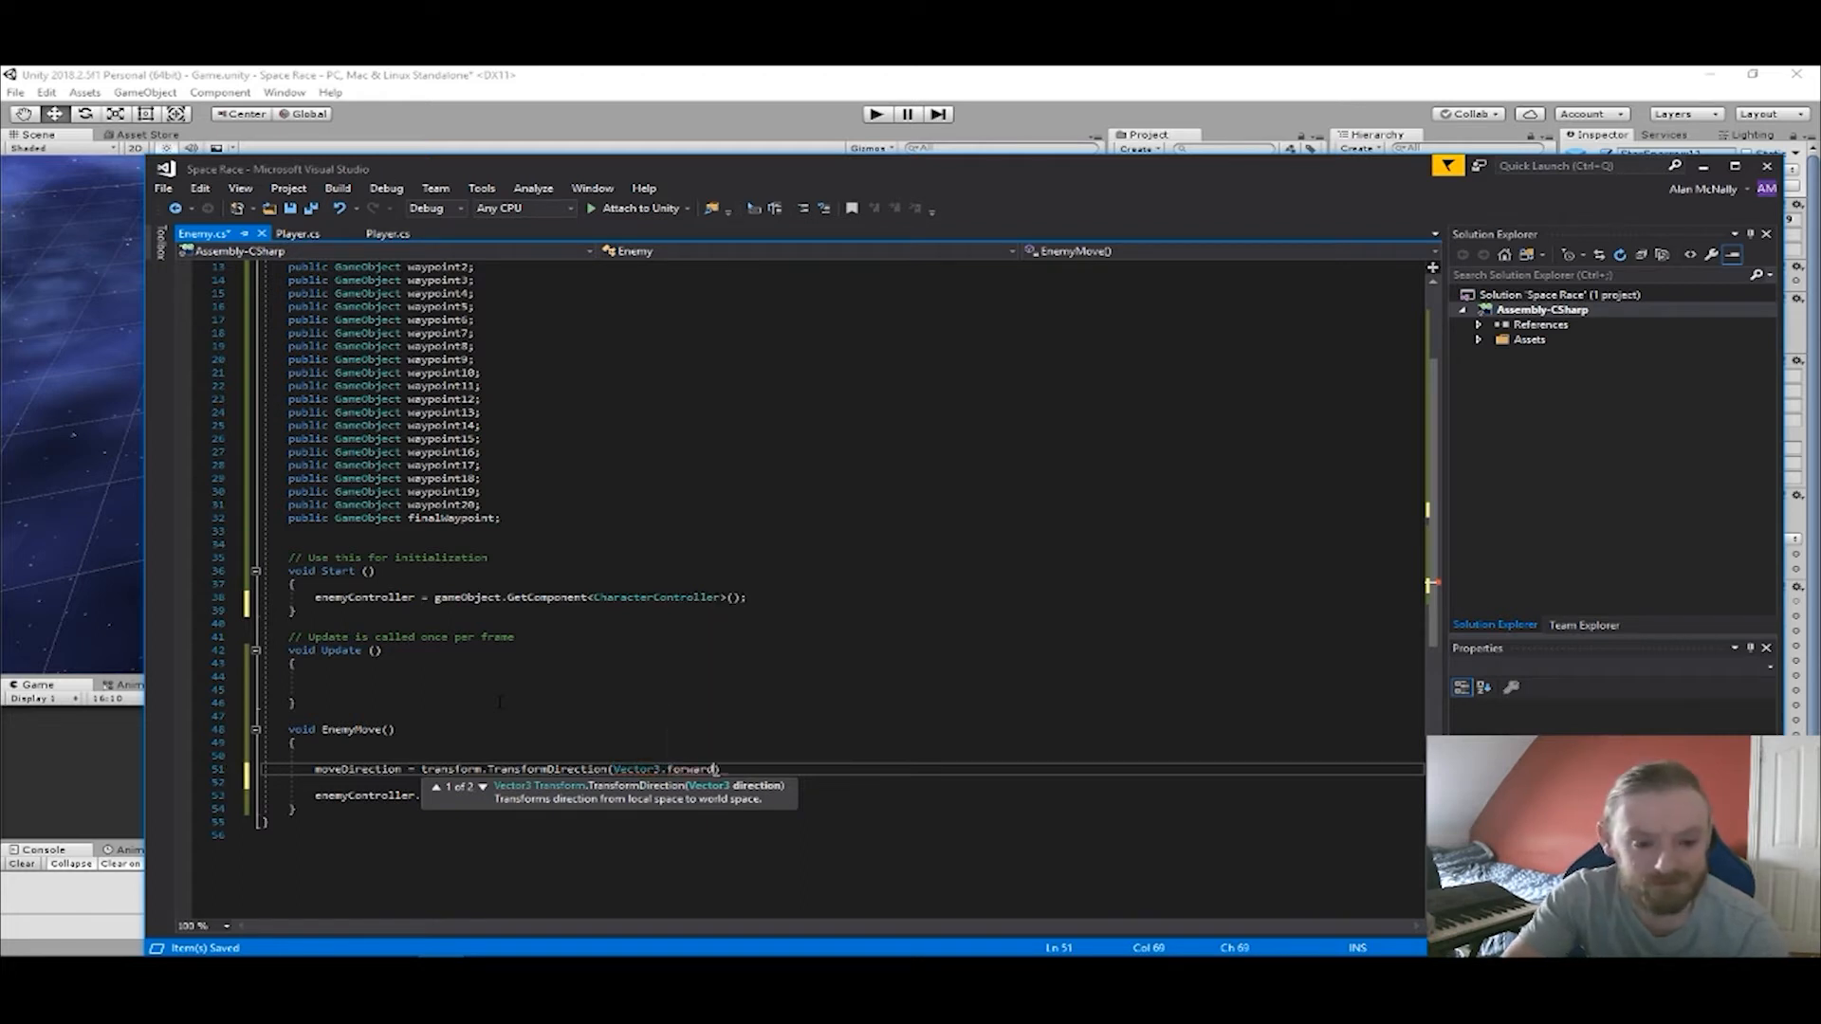
{"action": "type", "text": ")"}
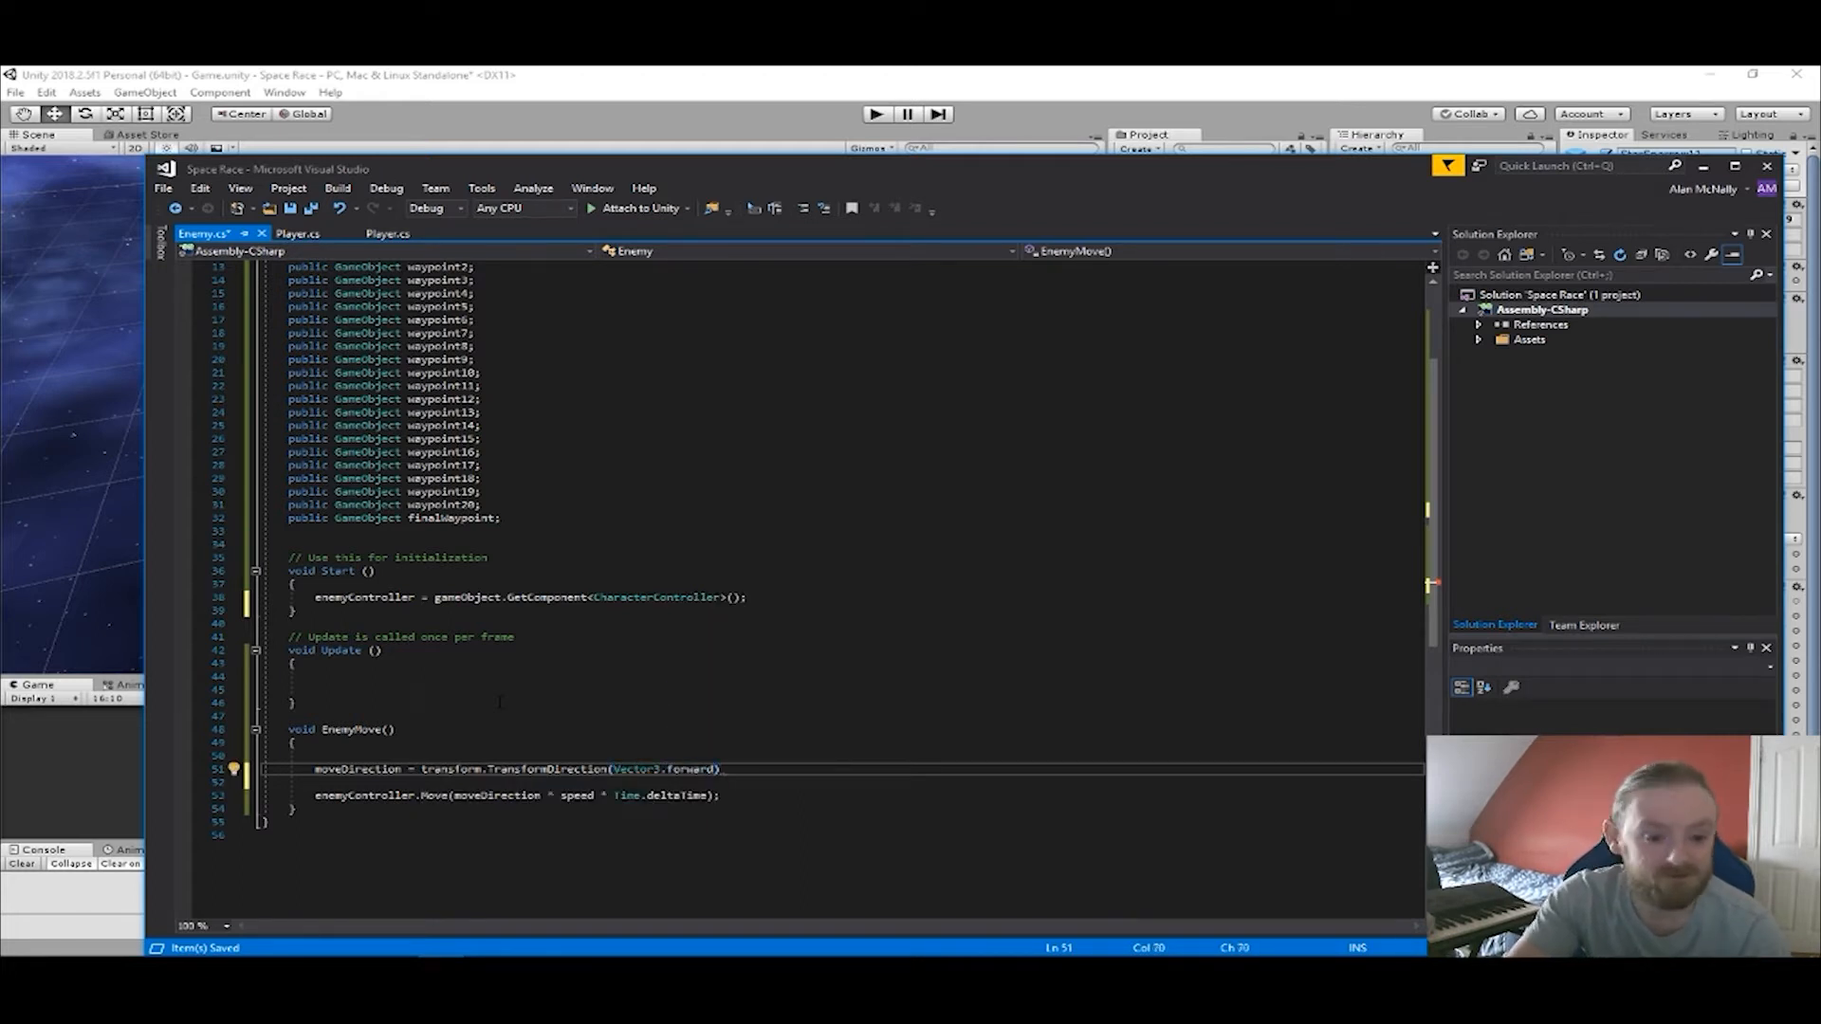
{"action": "key", "text": "ctrl+s"}
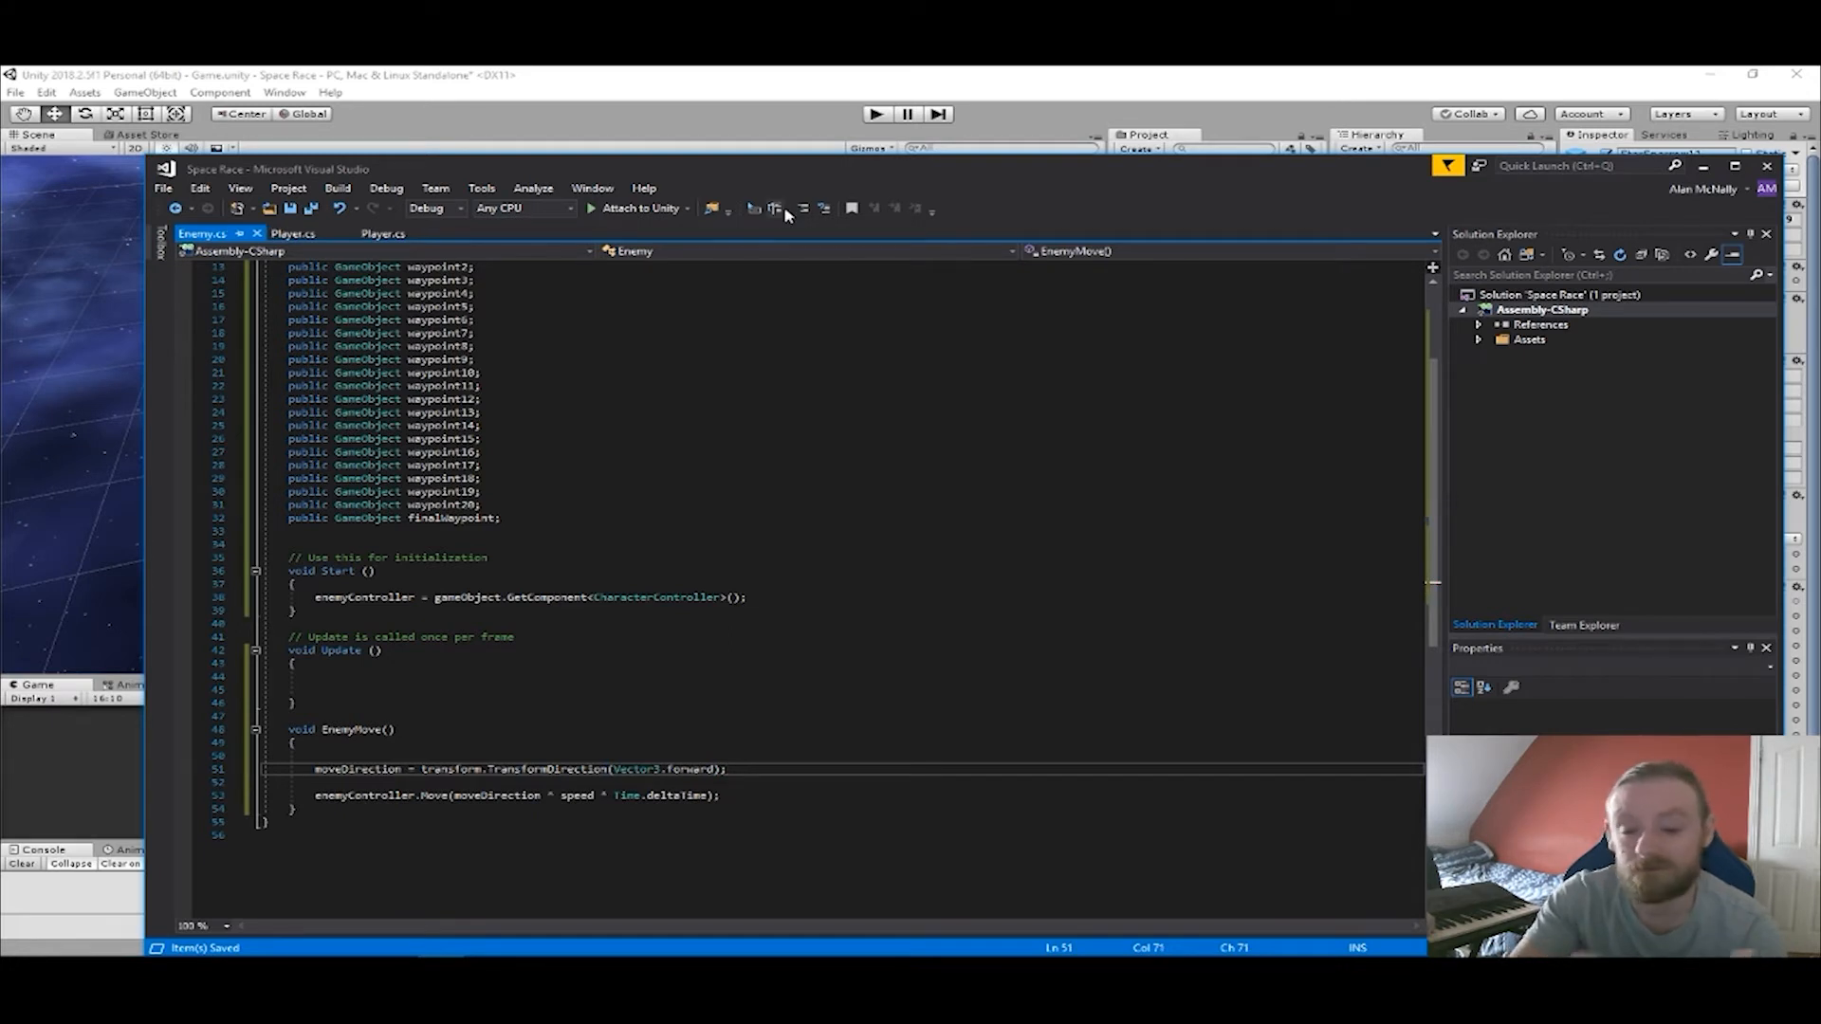
Switch to Unity and run the game to test the enemy script.
{"action": "left_click", "coordinate": [756, 81]}
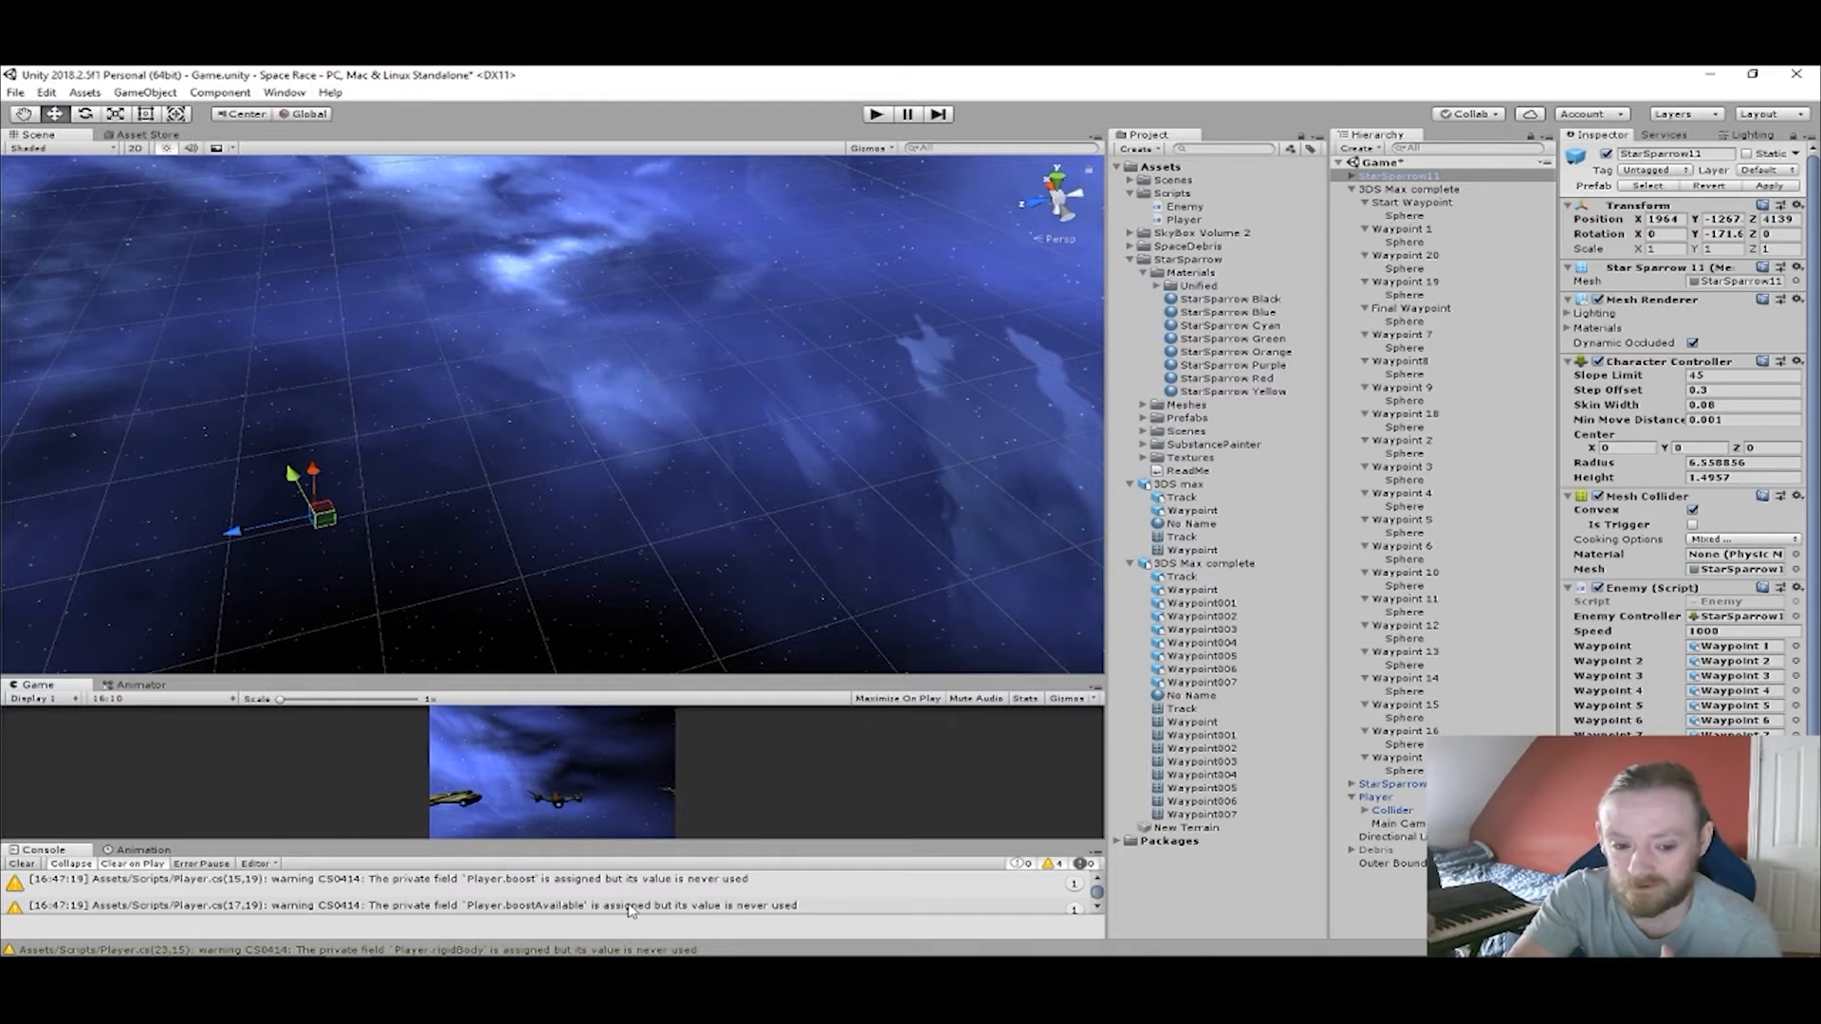
{"action": "left_click", "coordinate": [876, 115]}
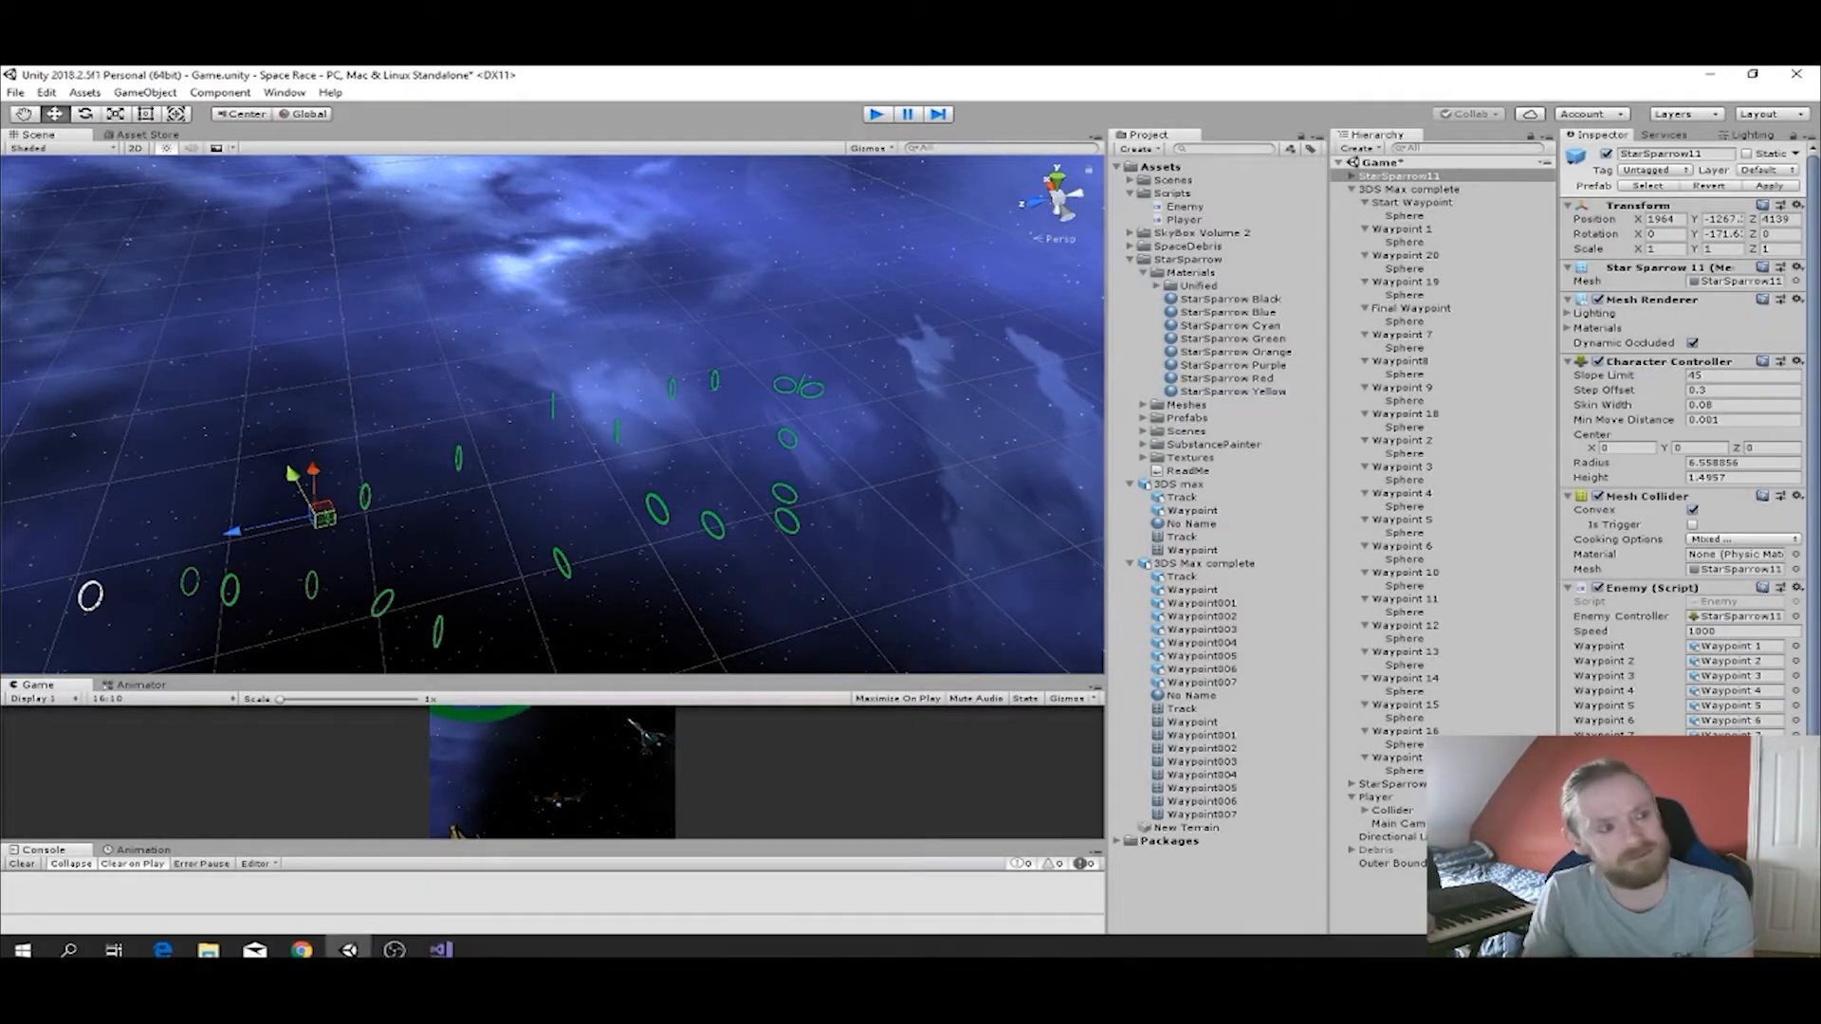
Return to Enemy.cs in Visual Studio, add an EnemyMove(); call inside Update and save the script.
{"action": "left_click", "coordinate": [439, 944]}
{"action": "left_click_drag", "start_coordinate": [395, 731], "coordinate": [354, 730]}
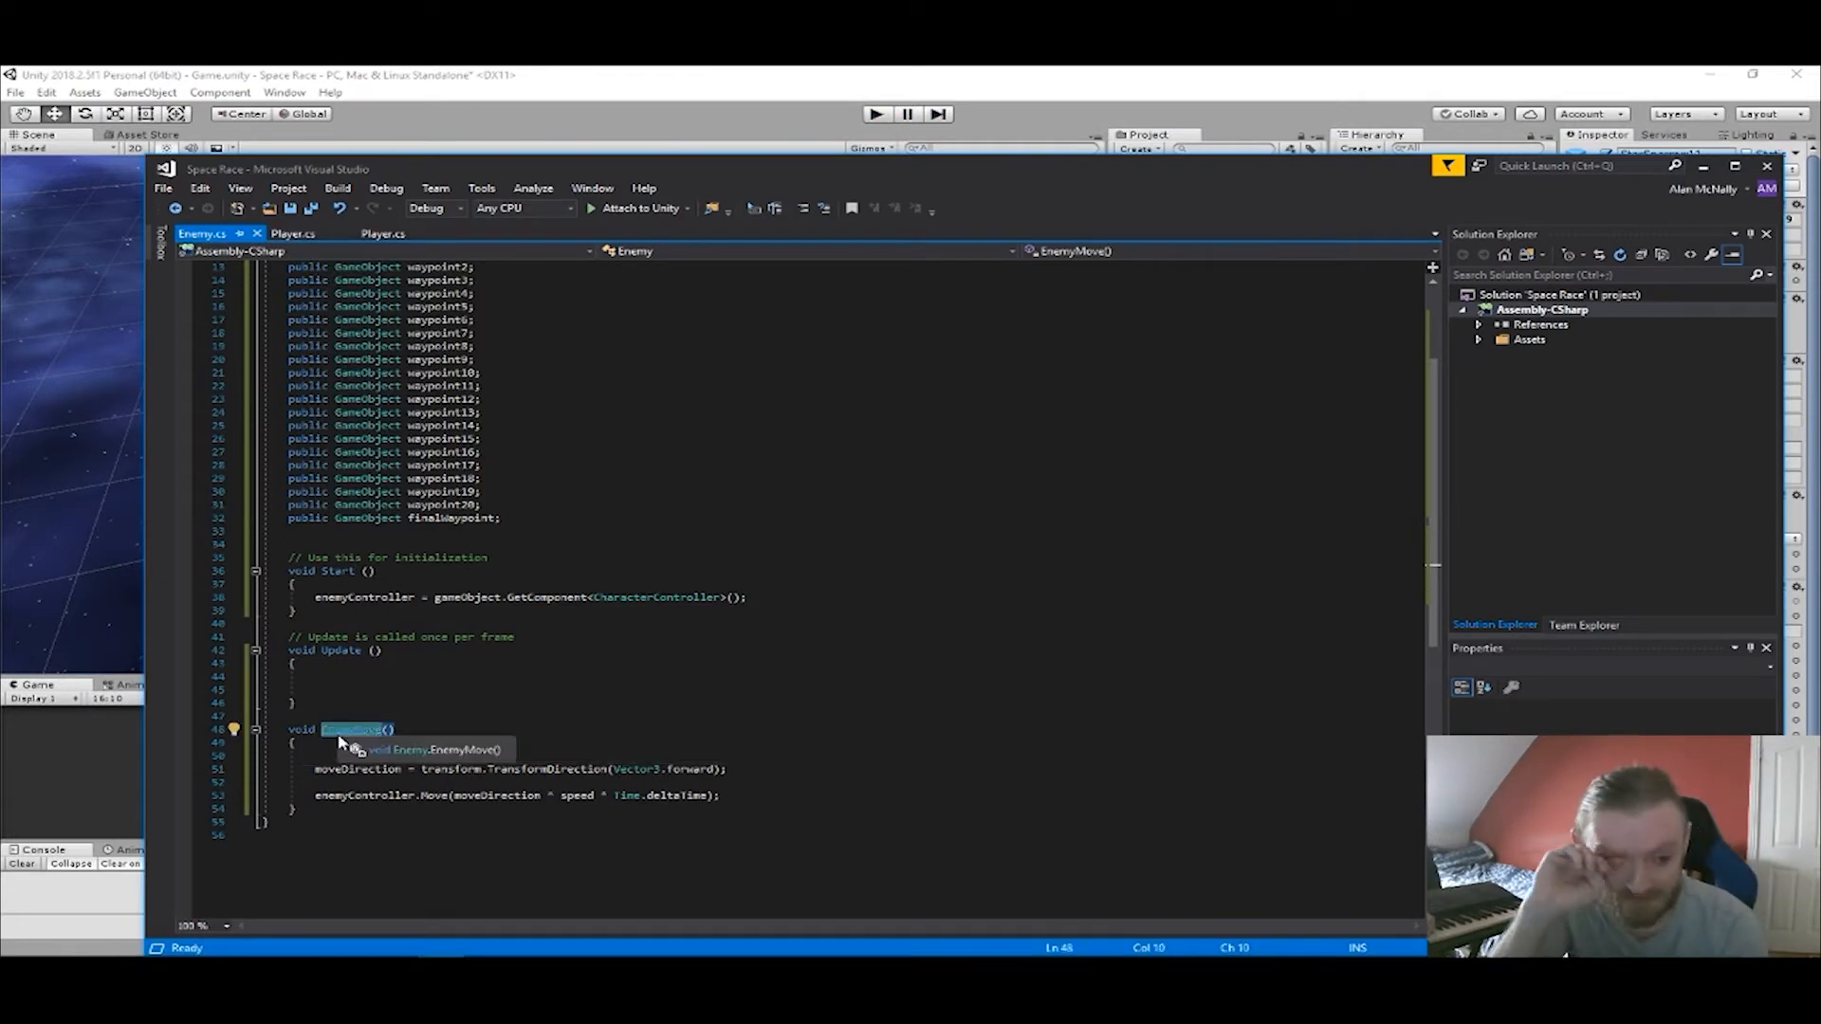
{"action": "left_click", "coordinate": [316, 689]}
{"action": "key", "text": "Return"}
{"action": "key", "text": "Up"}
{"action": "key", "text": "ctrl+v"}
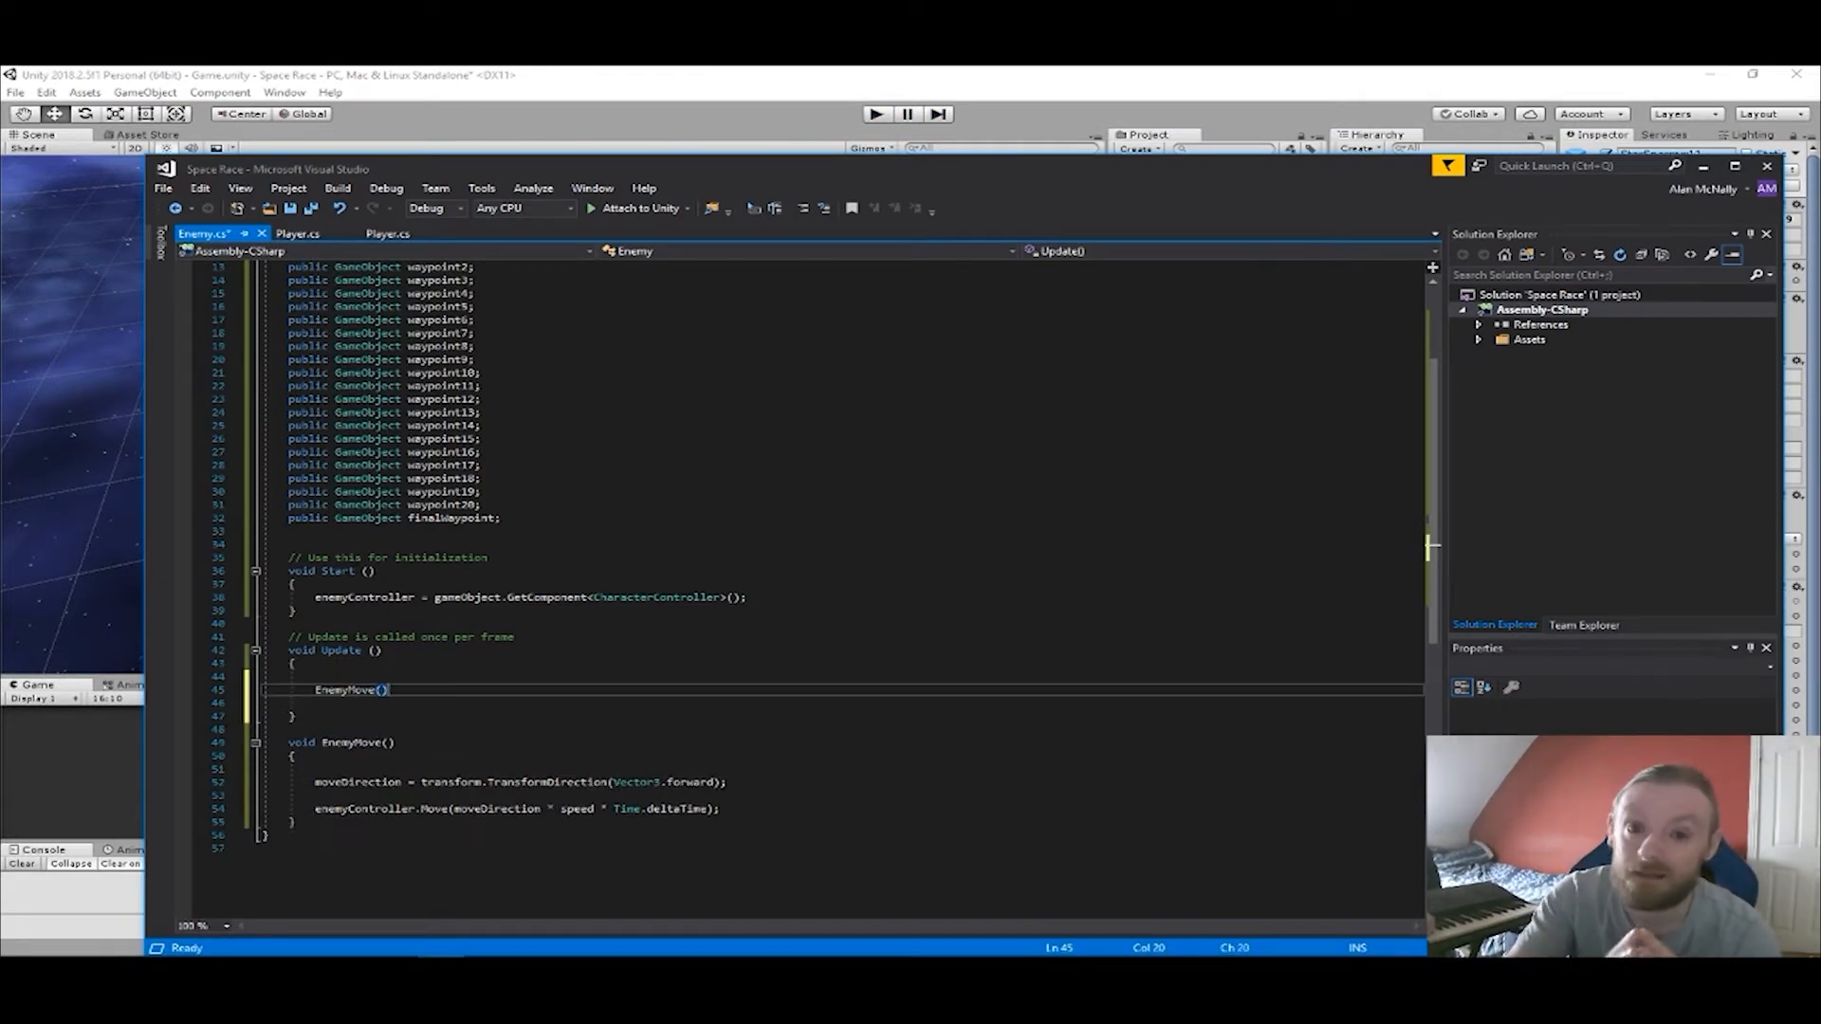
{"action": "key", "text": "ctrl+s"}
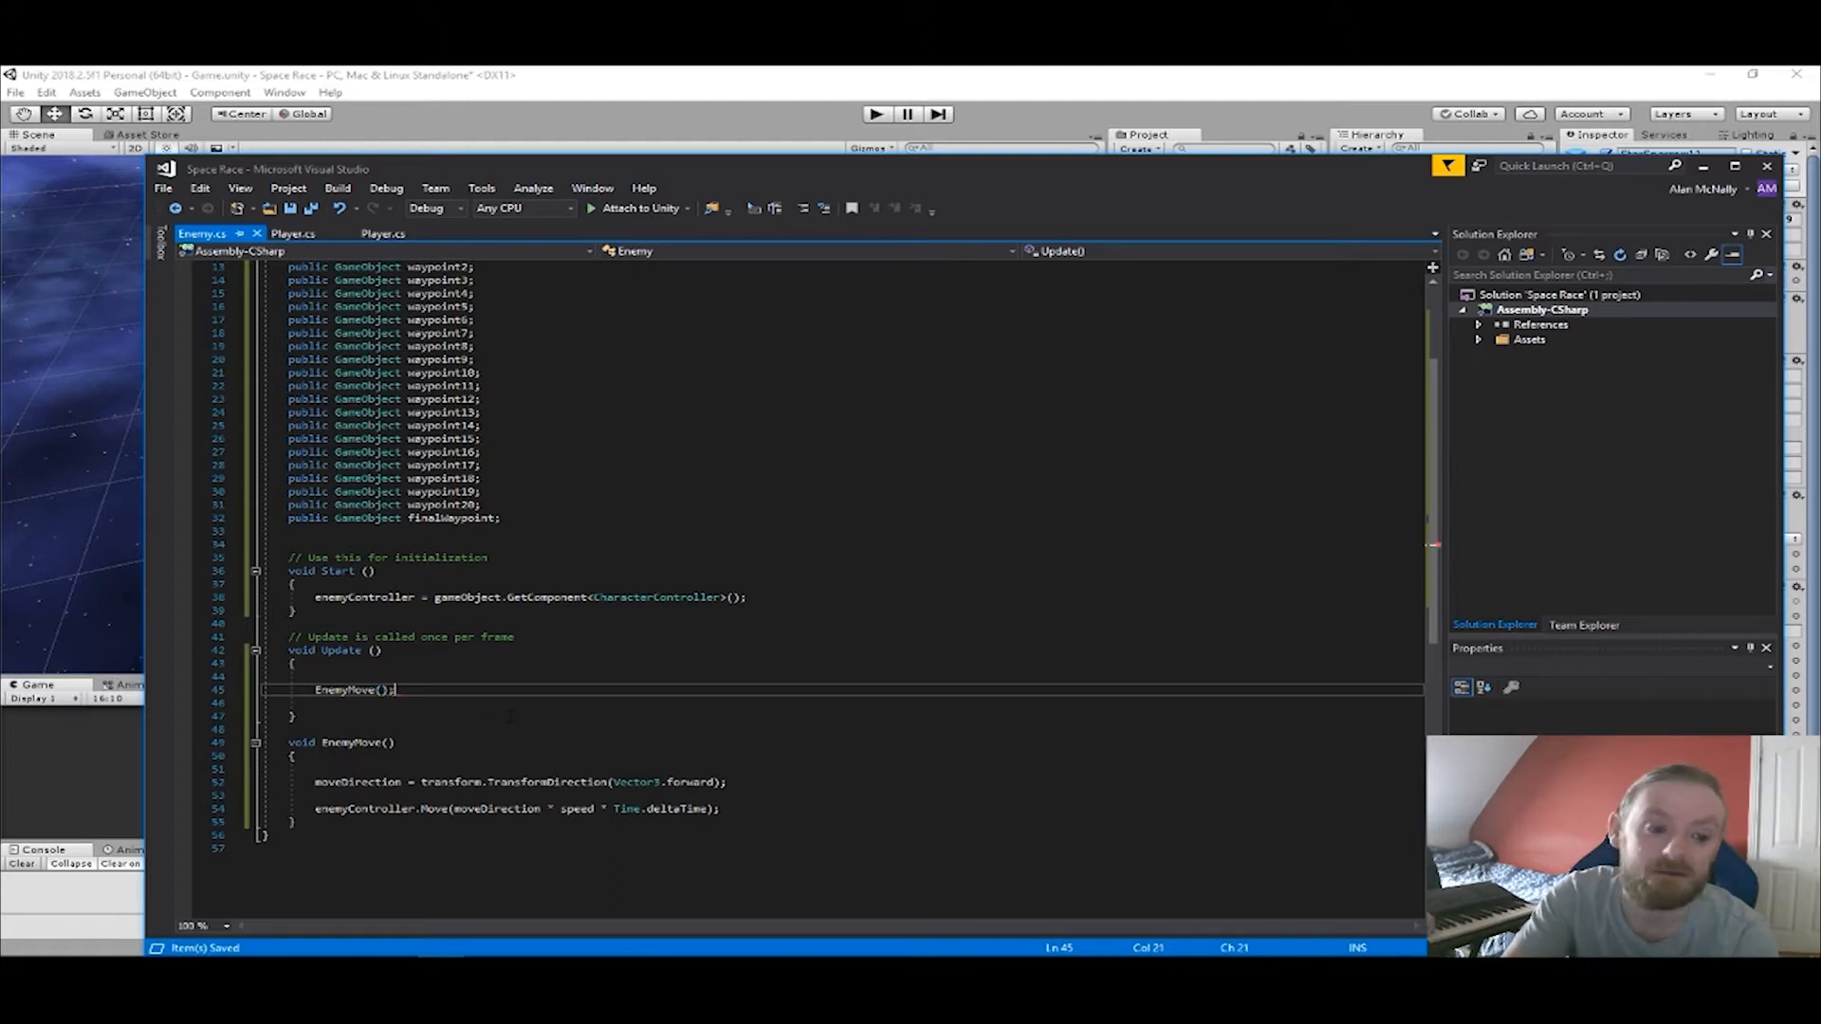
Switch to Unity, run the game again and watch the enemy ship's movement in the Scene view.
{"action": "left_click", "coordinate": [683, 73]}
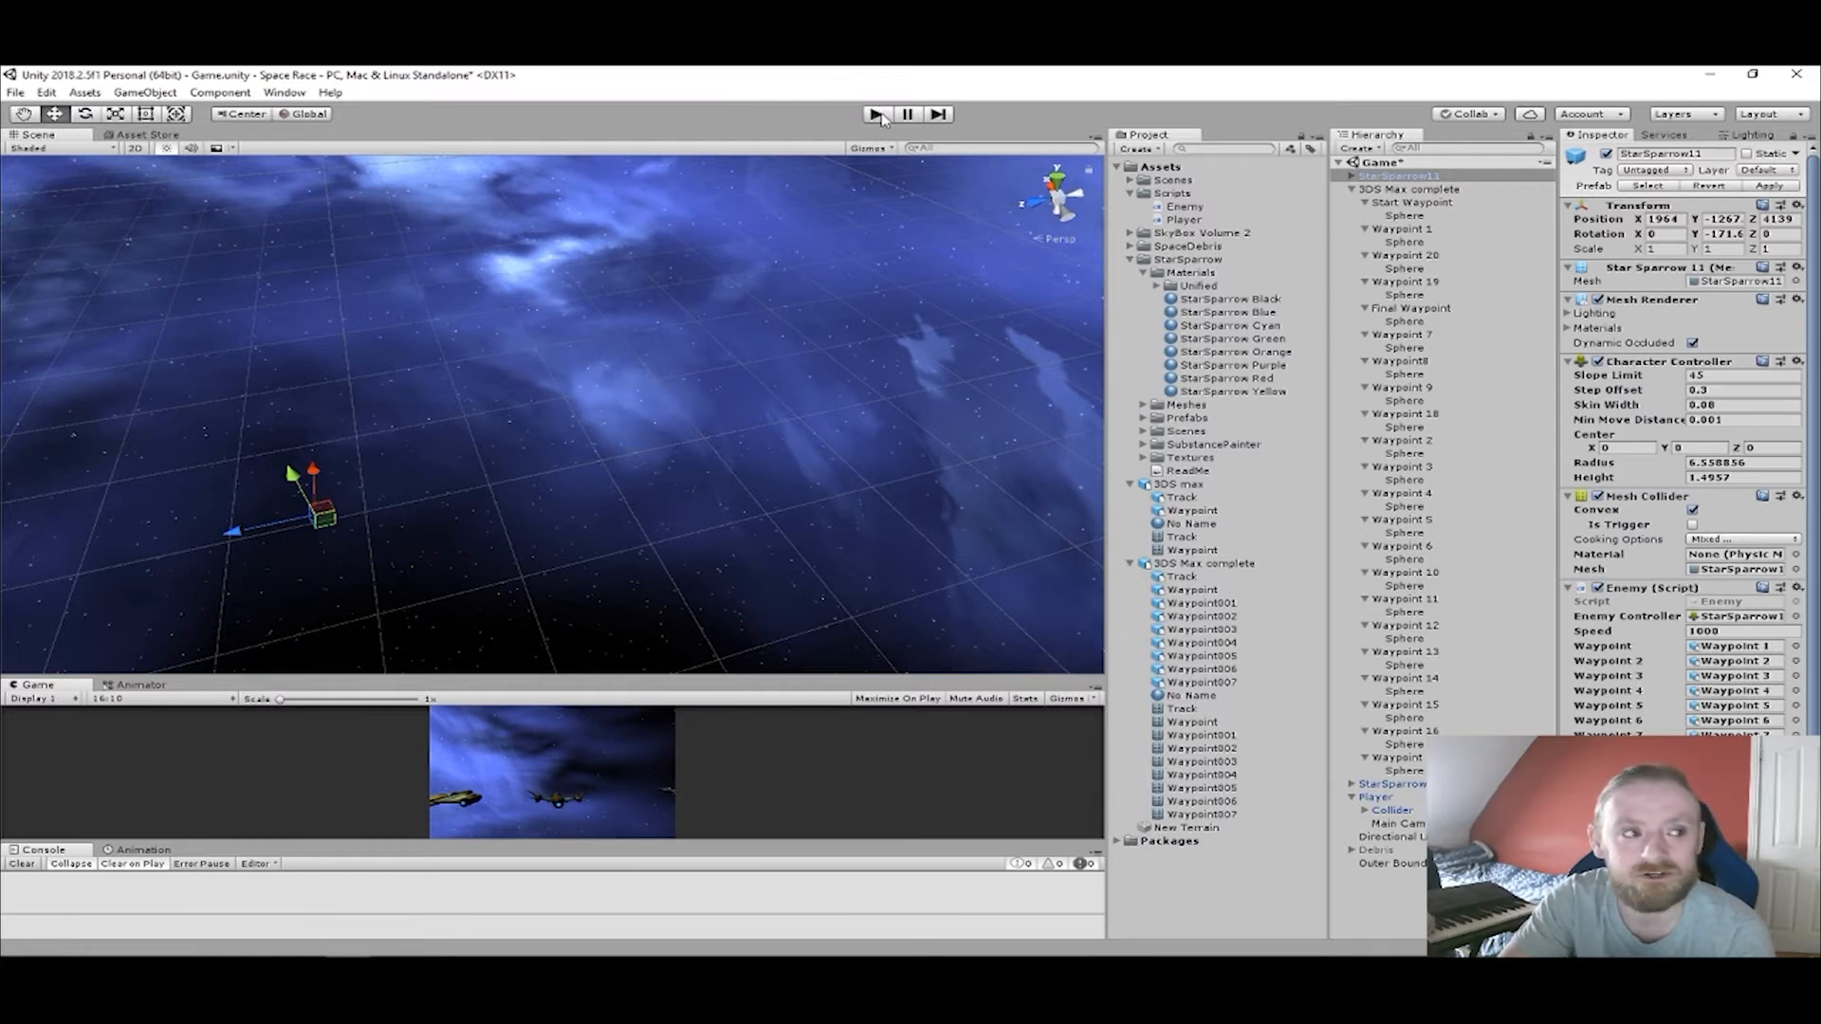
{"action": "left_click", "coordinate": [878, 115]}
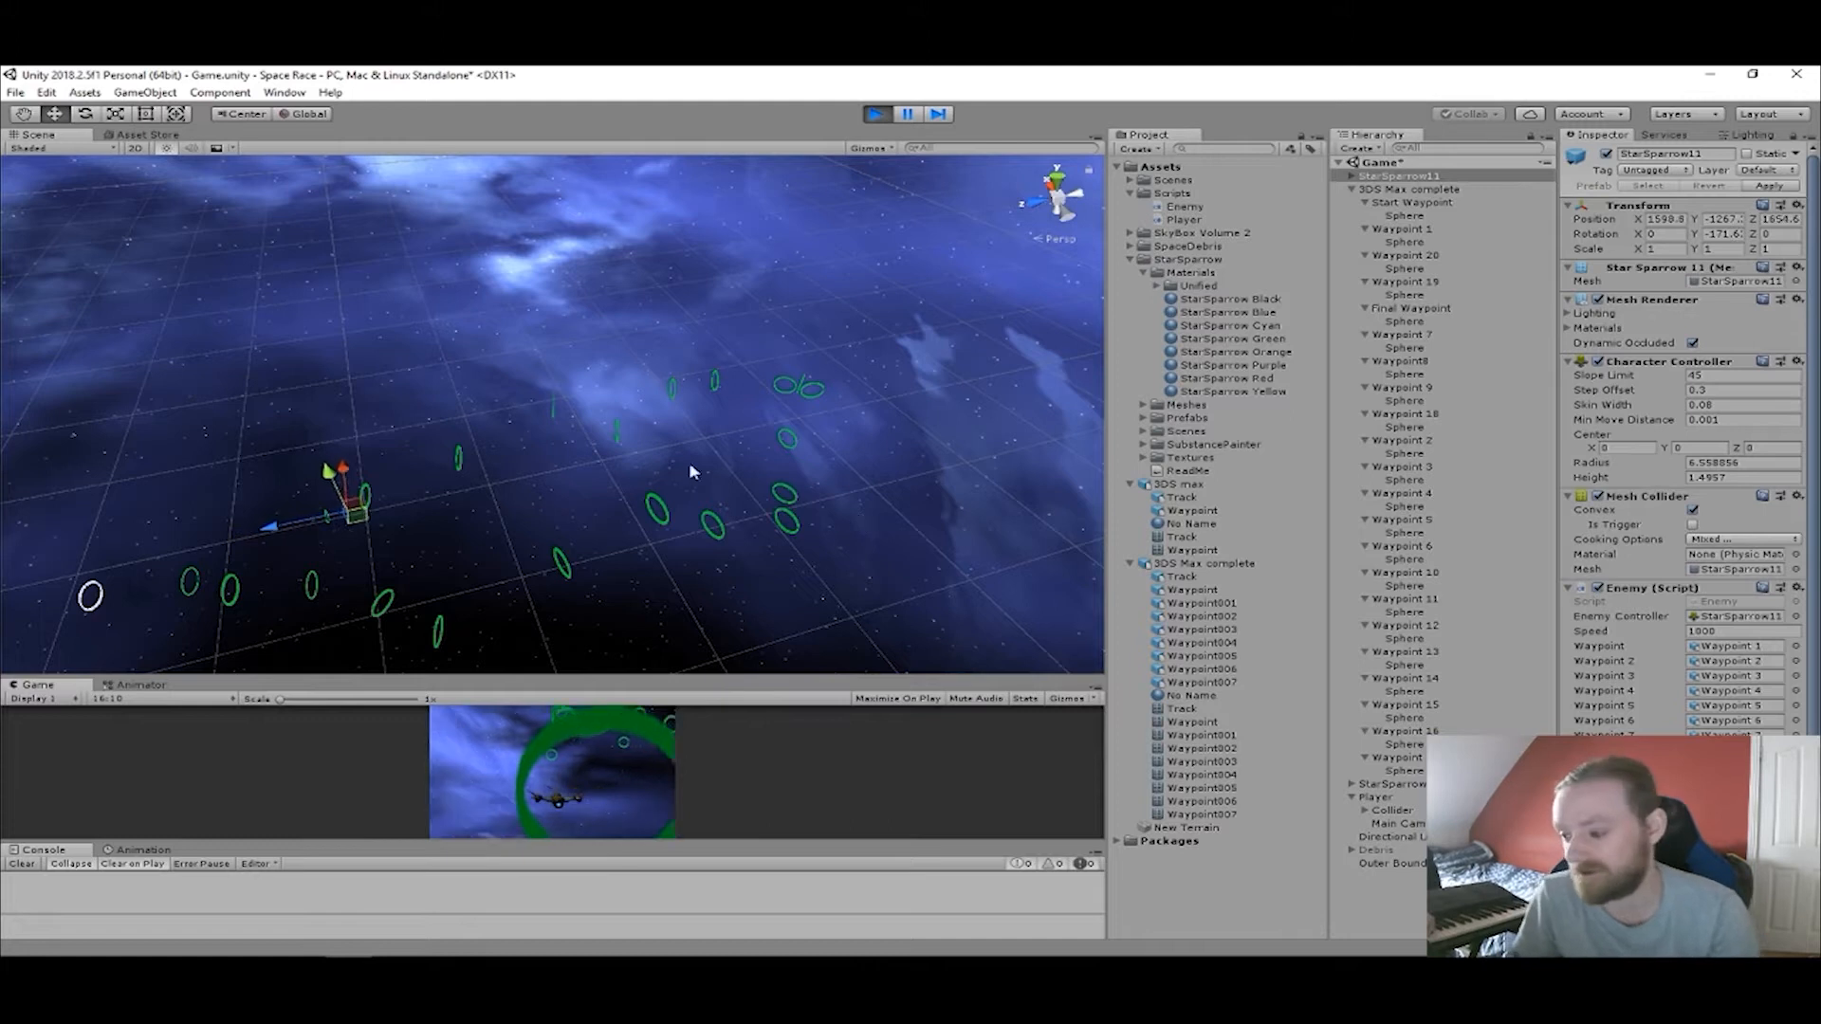
{"action": "scroll", "coordinate": [446, 518], "scroll_direction": "up", "scroll_amount": 7}
{"action": "scroll", "coordinate": [324, 552], "scroll_direction": "up", "scroll_amount": 6}
{"action": "scroll", "coordinate": [312, 562], "scroll_direction": "down", "scroll_amount": 9}
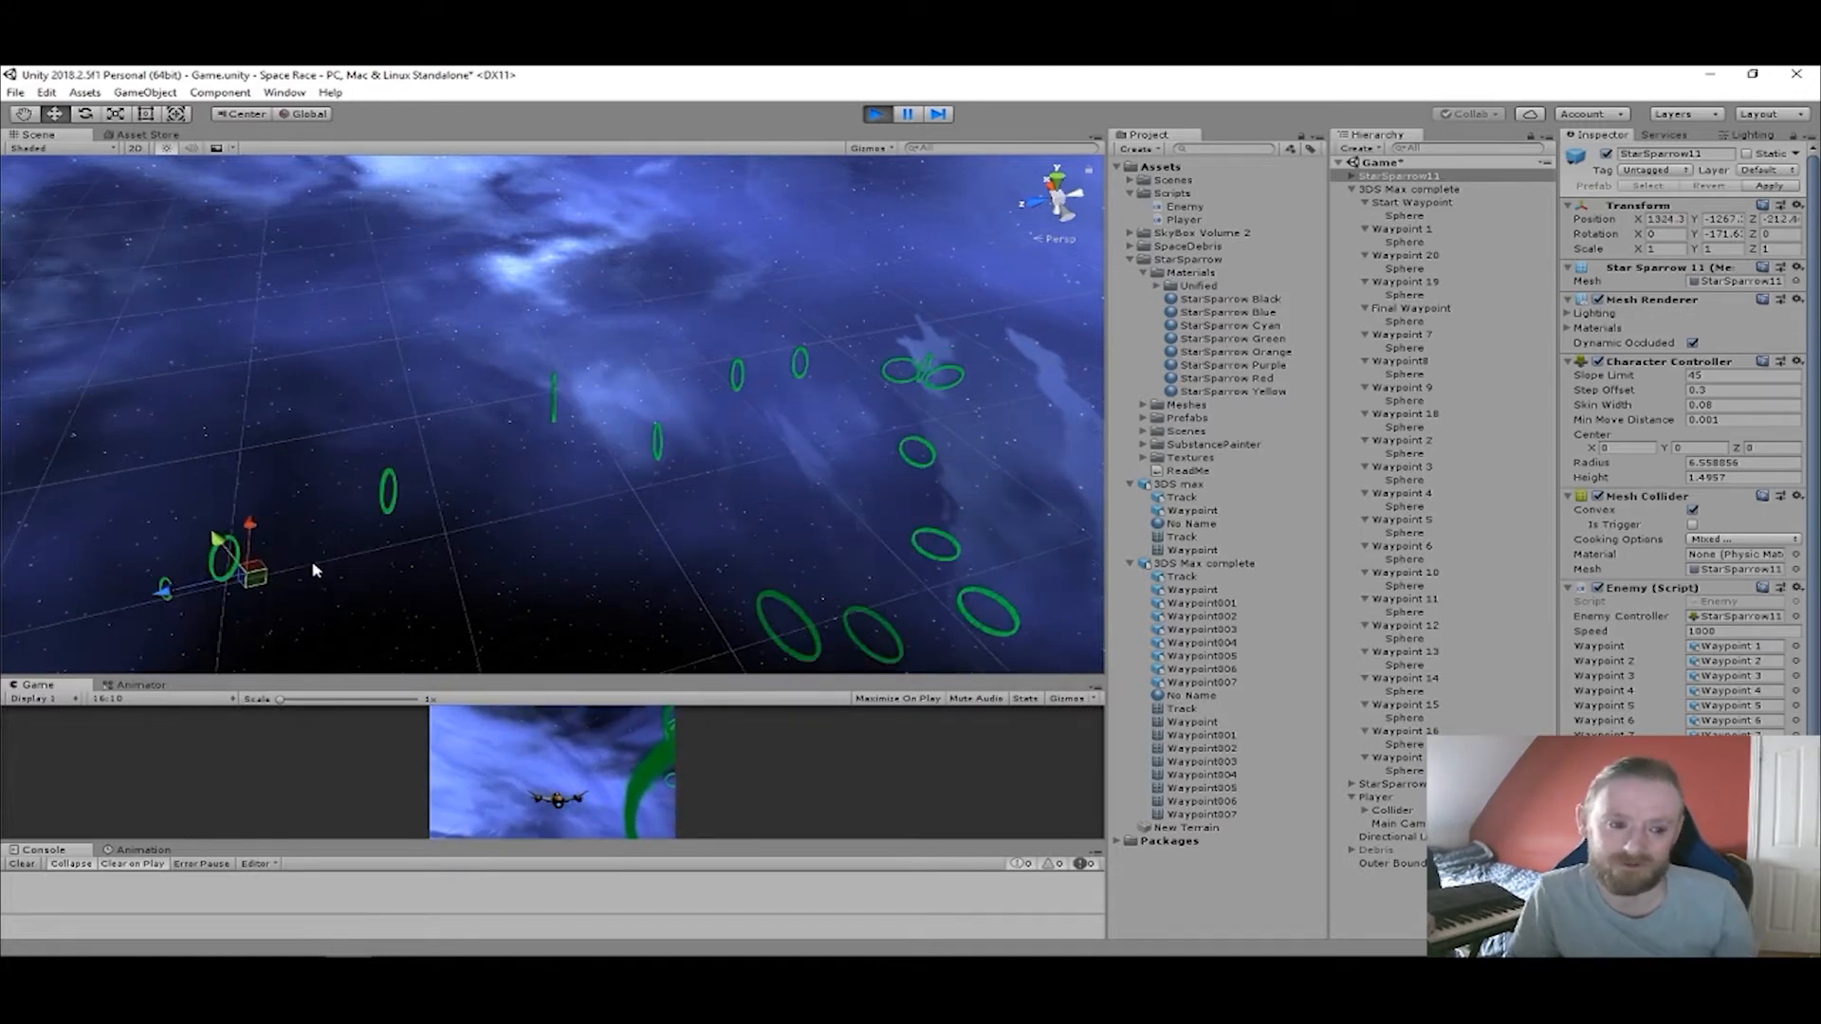
{"action": "scroll", "coordinate": [396, 572], "scroll_direction": "down", "scroll_amount": 2}
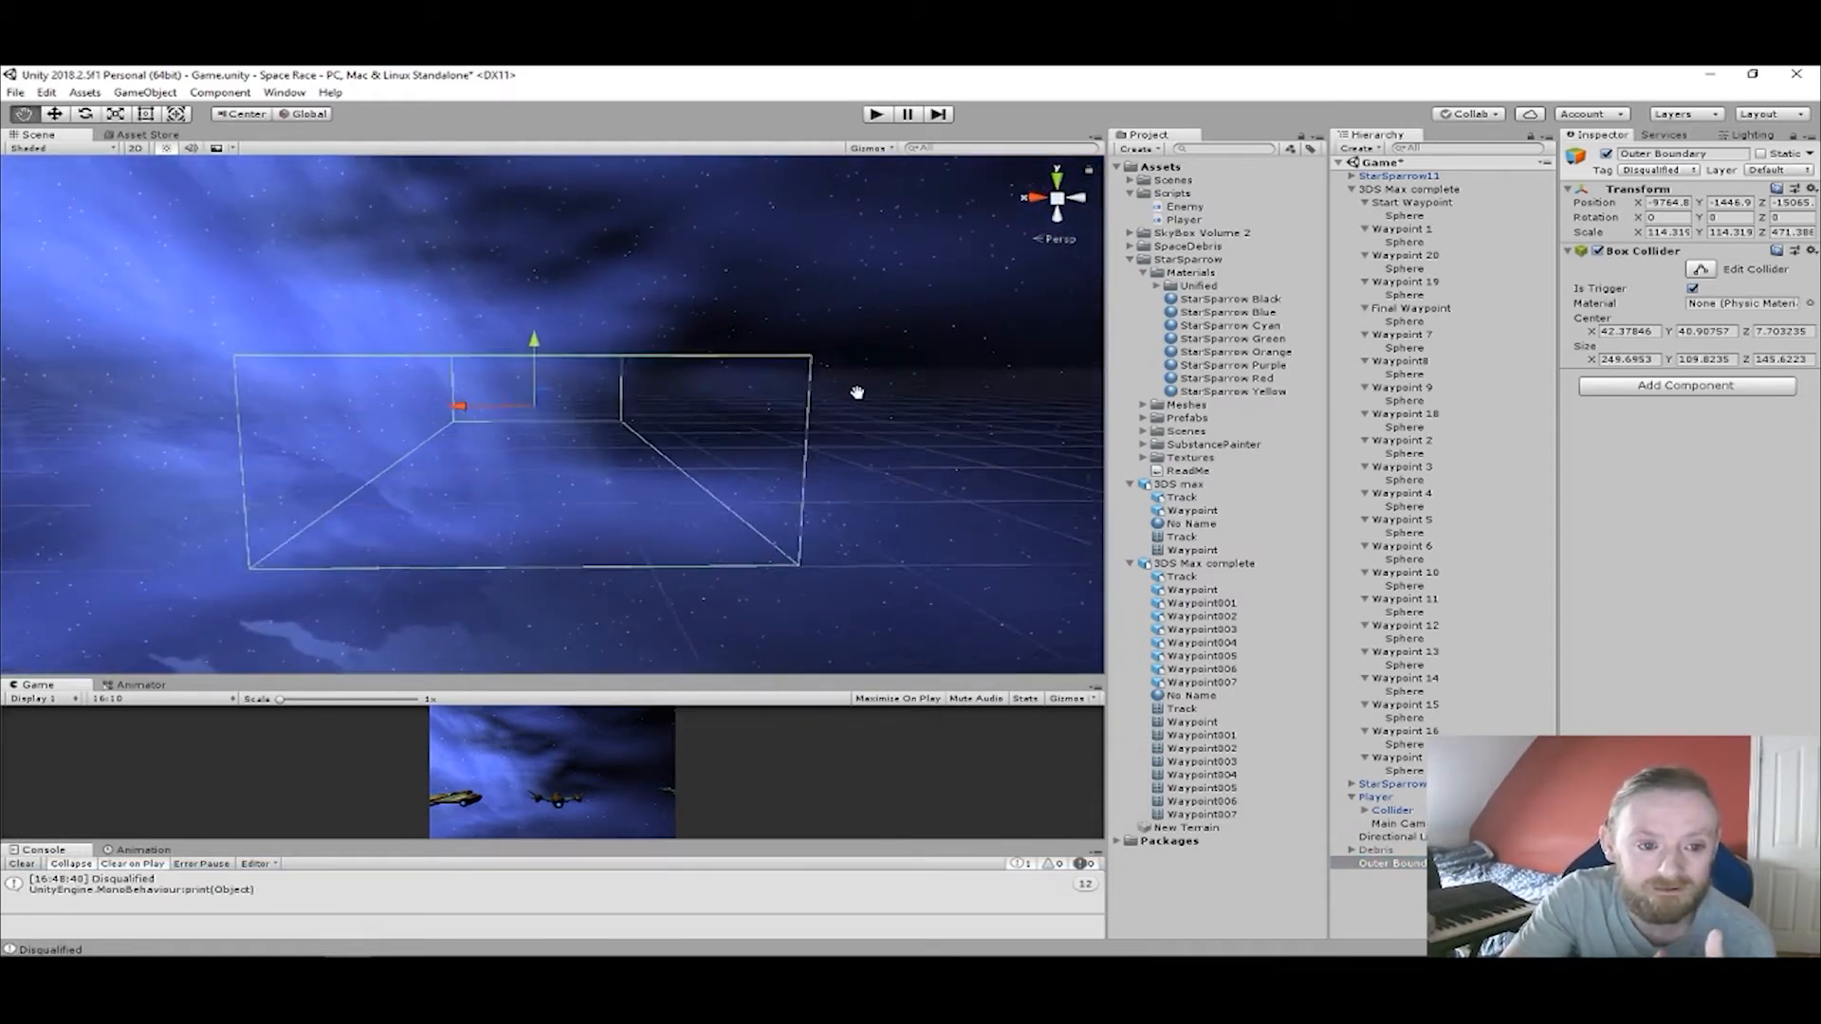
Select each waypoint in the hierarchy in turn, from Start Waypoint to Waypoint 17, to show their rings in the scene.
{"action": "mouse_move", "coordinate": [899, 372]}
{"action": "middle_mouse_down"}
{"action": "mouse_move", "coordinate": [878, 443]}
{"action": "mouse_move", "coordinate": [913, 367]}
{"action": "middle_mouse_up"}
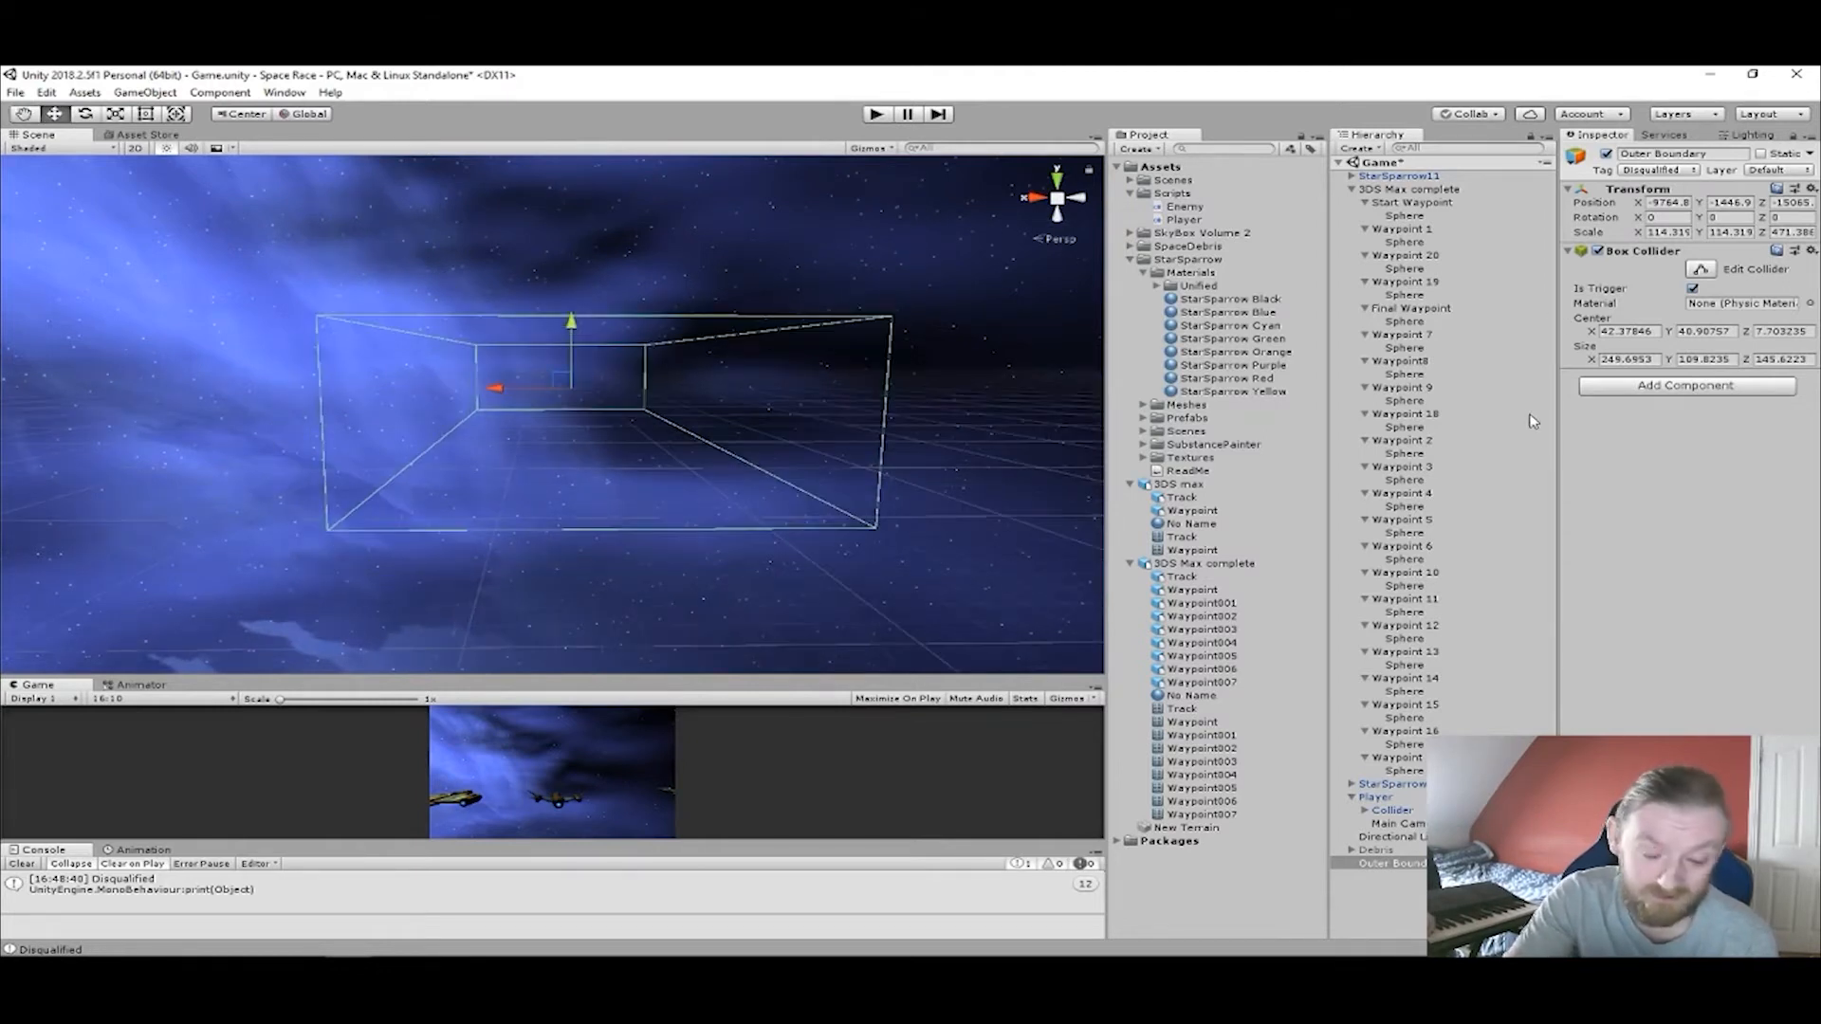
{"action": "left_click", "coordinate": [1402, 201]}
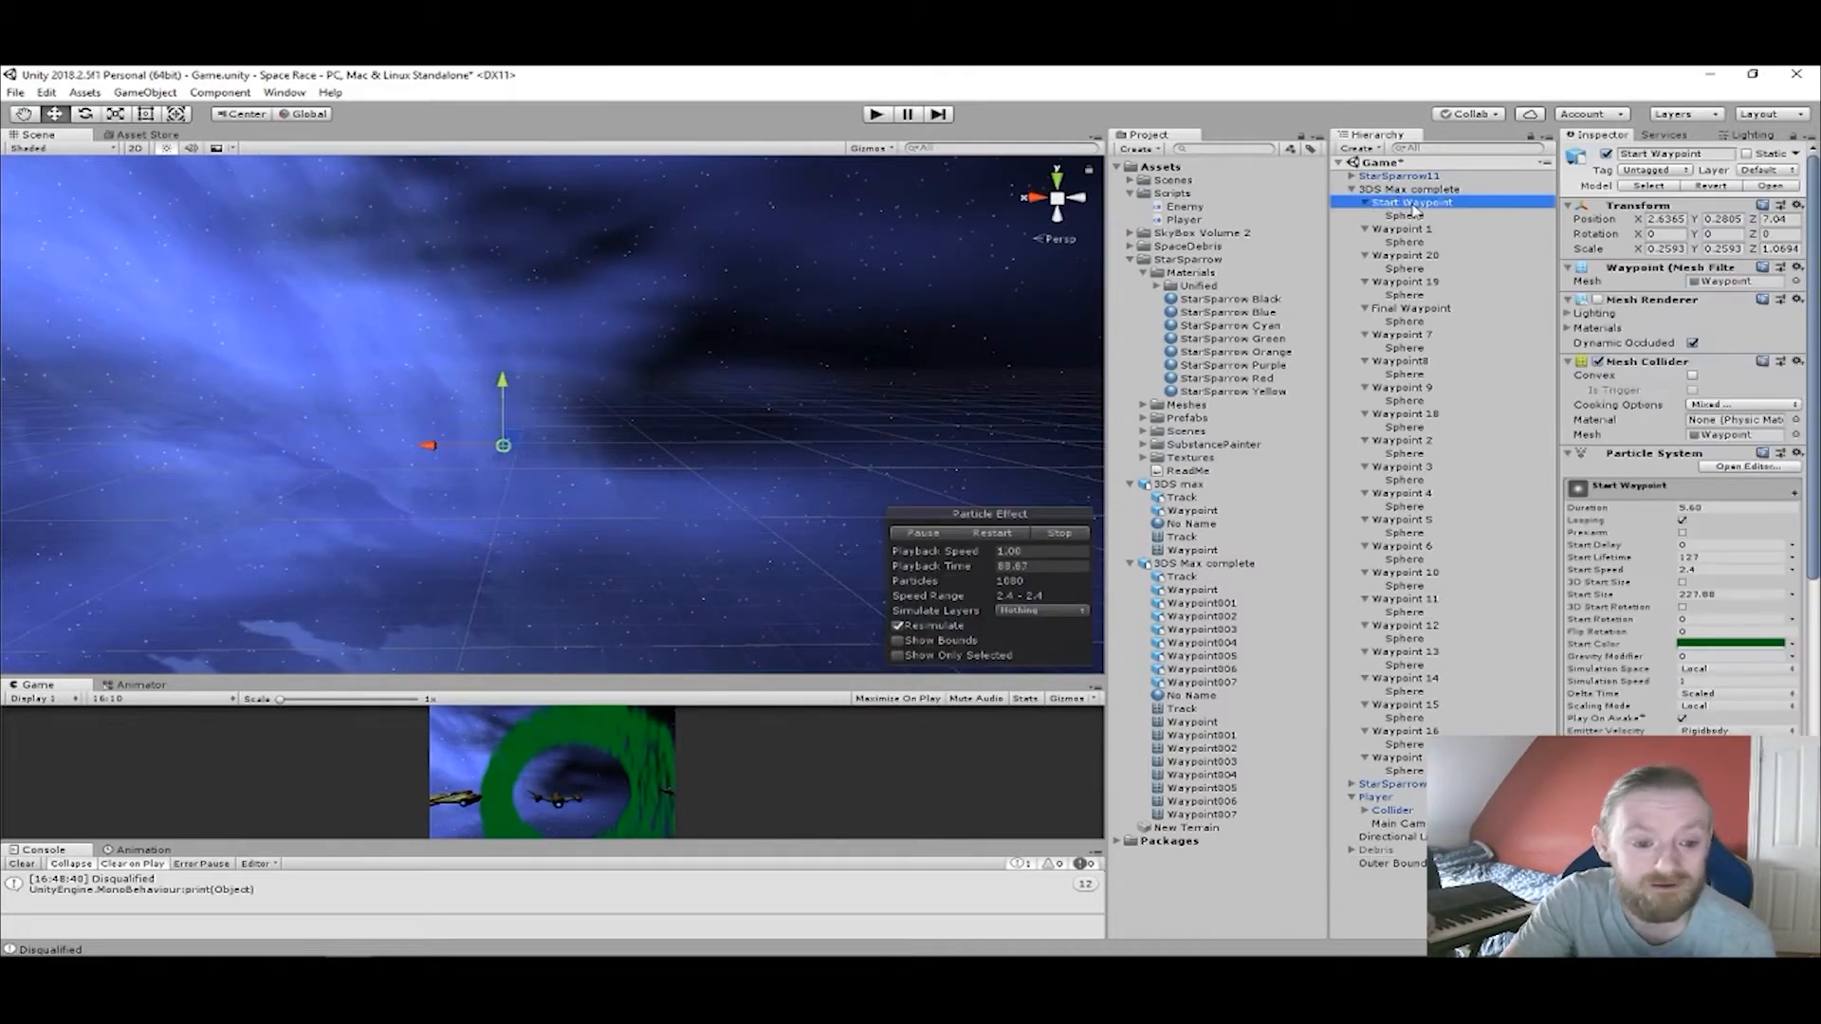
{"action": "left_click", "coordinate": [1402, 229]}
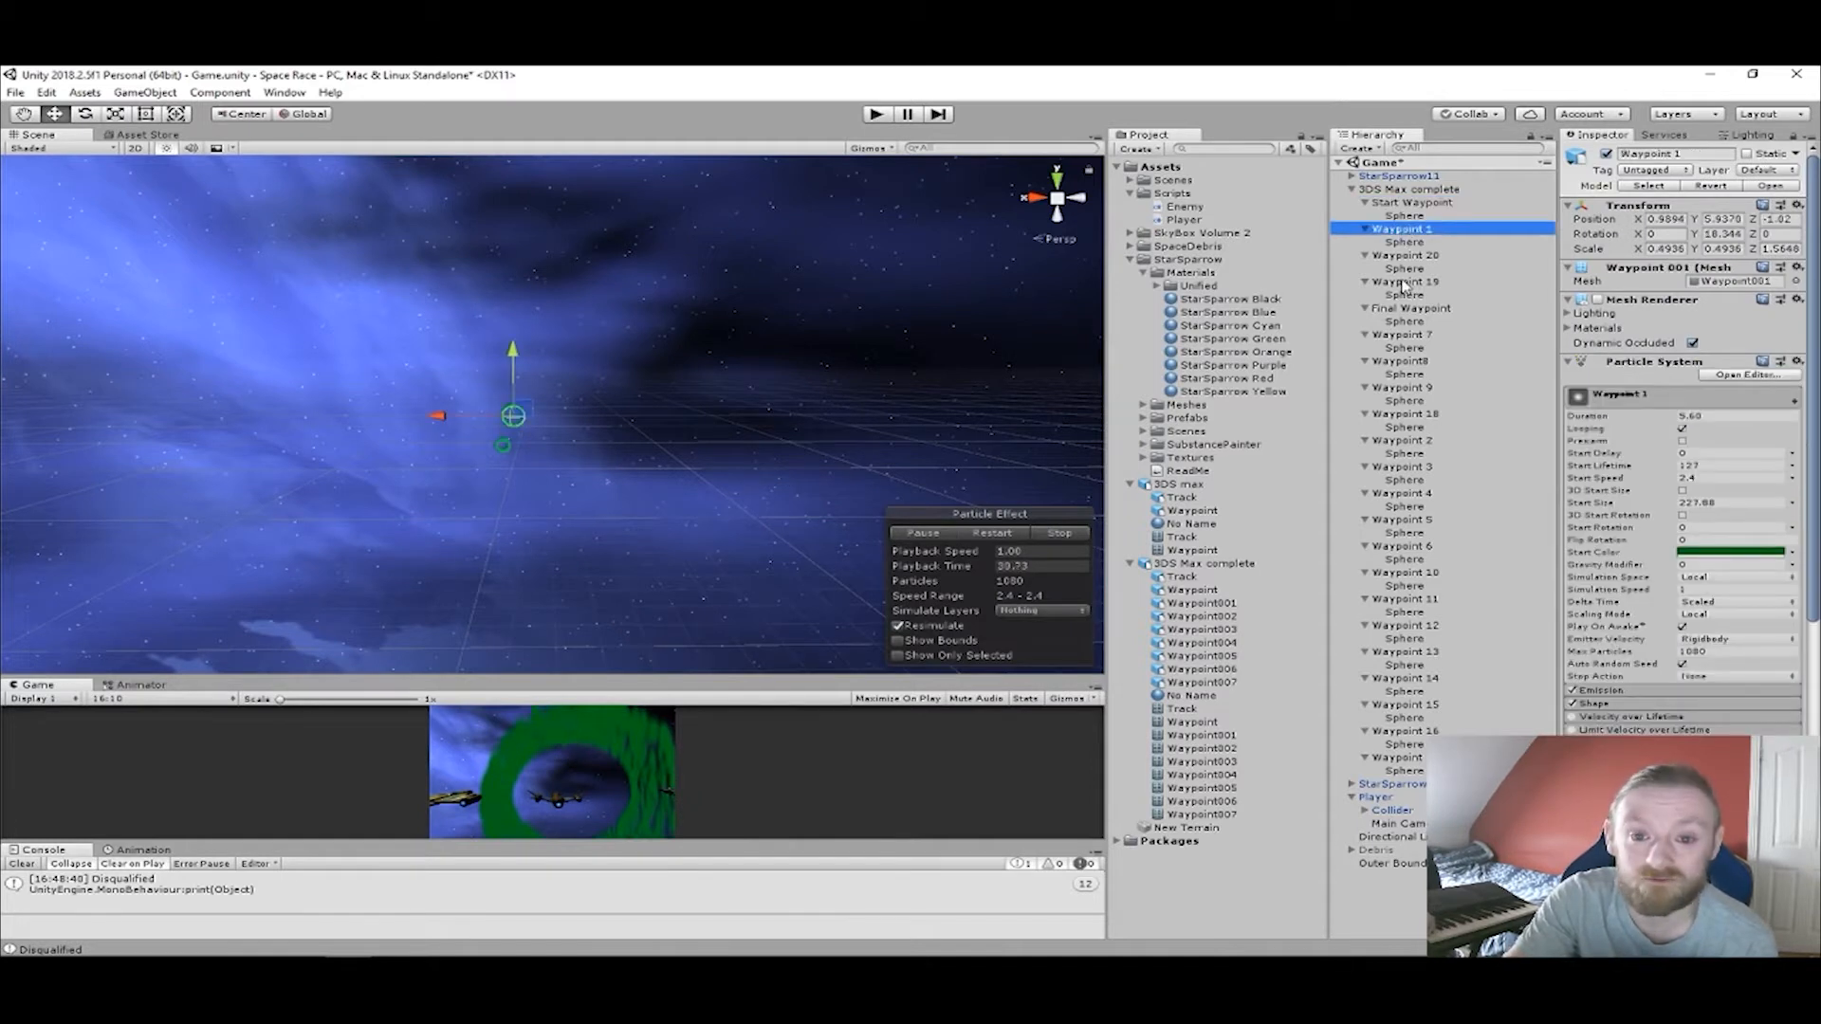
{"action": "left_click", "coordinate": [1407, 256]}
{"action": "left_click", "coordinate": [1407, 282]}
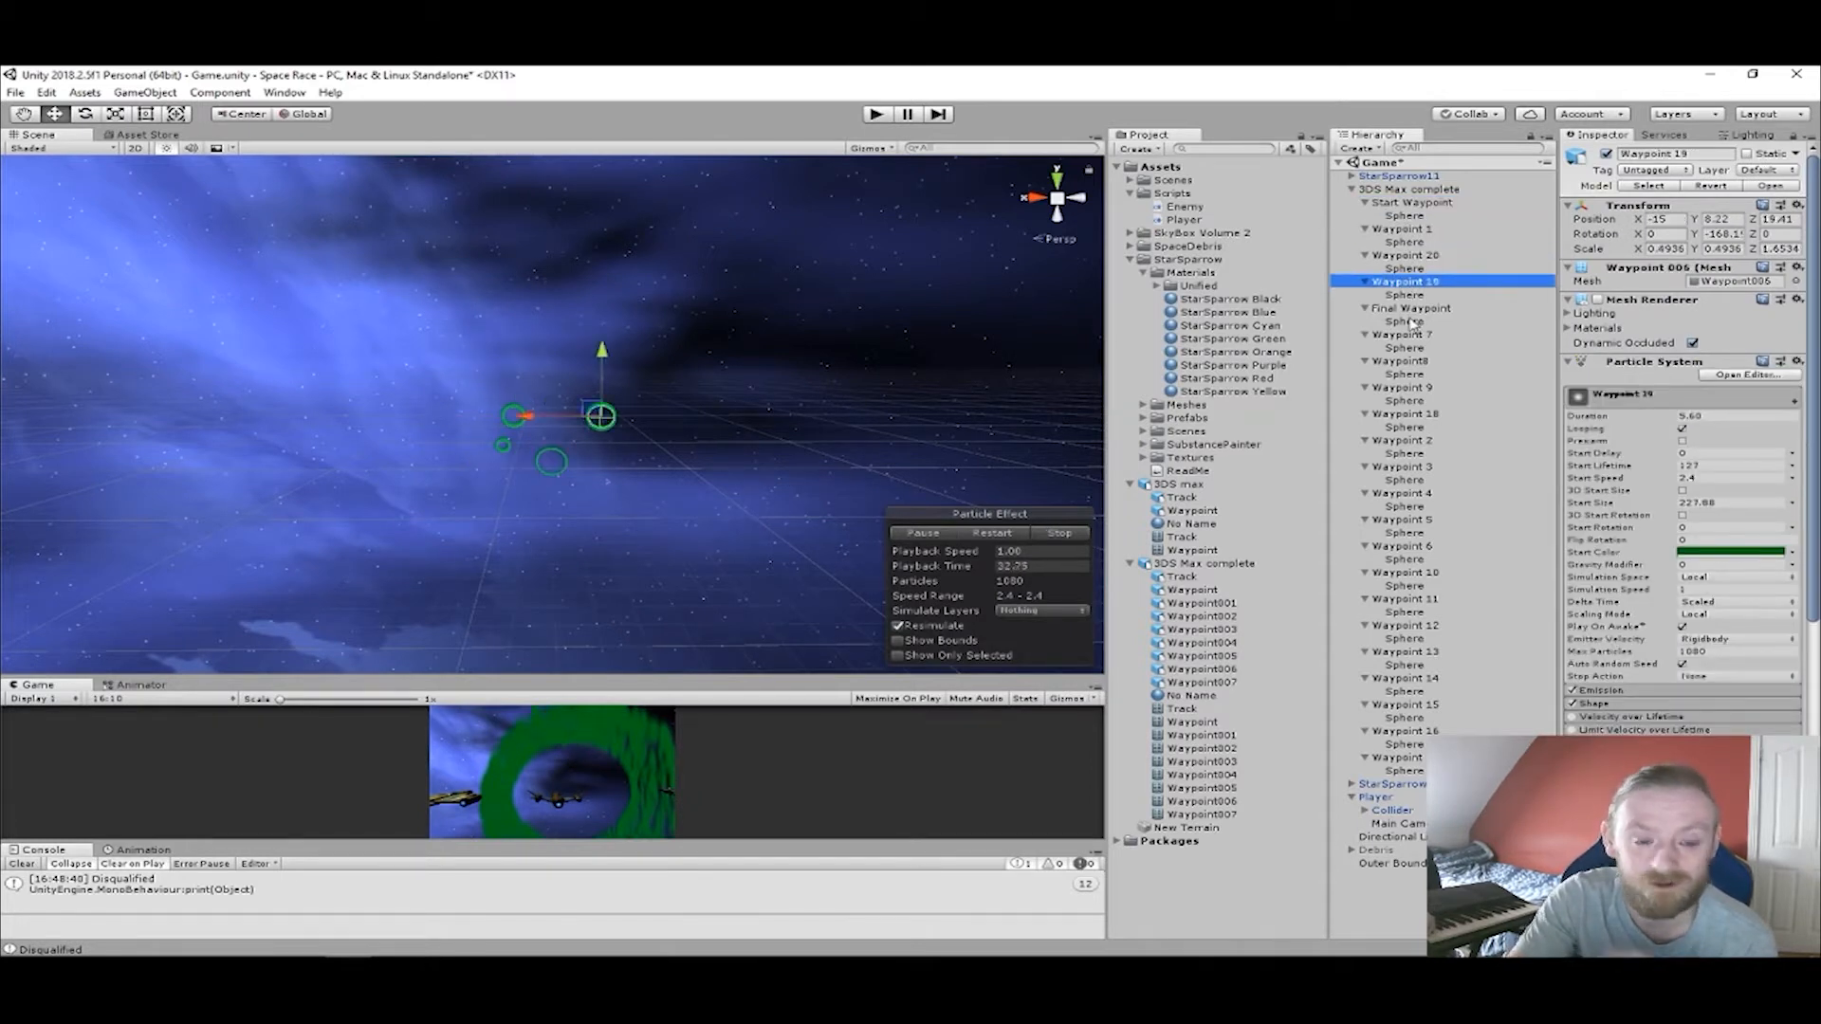
{"action": "left_click", "coordinate": [1411, 309]}
{"action": "left_click", "coordinate": [1408, 336]}
{"action": "left_click", "coordinate": [1405, 363]}
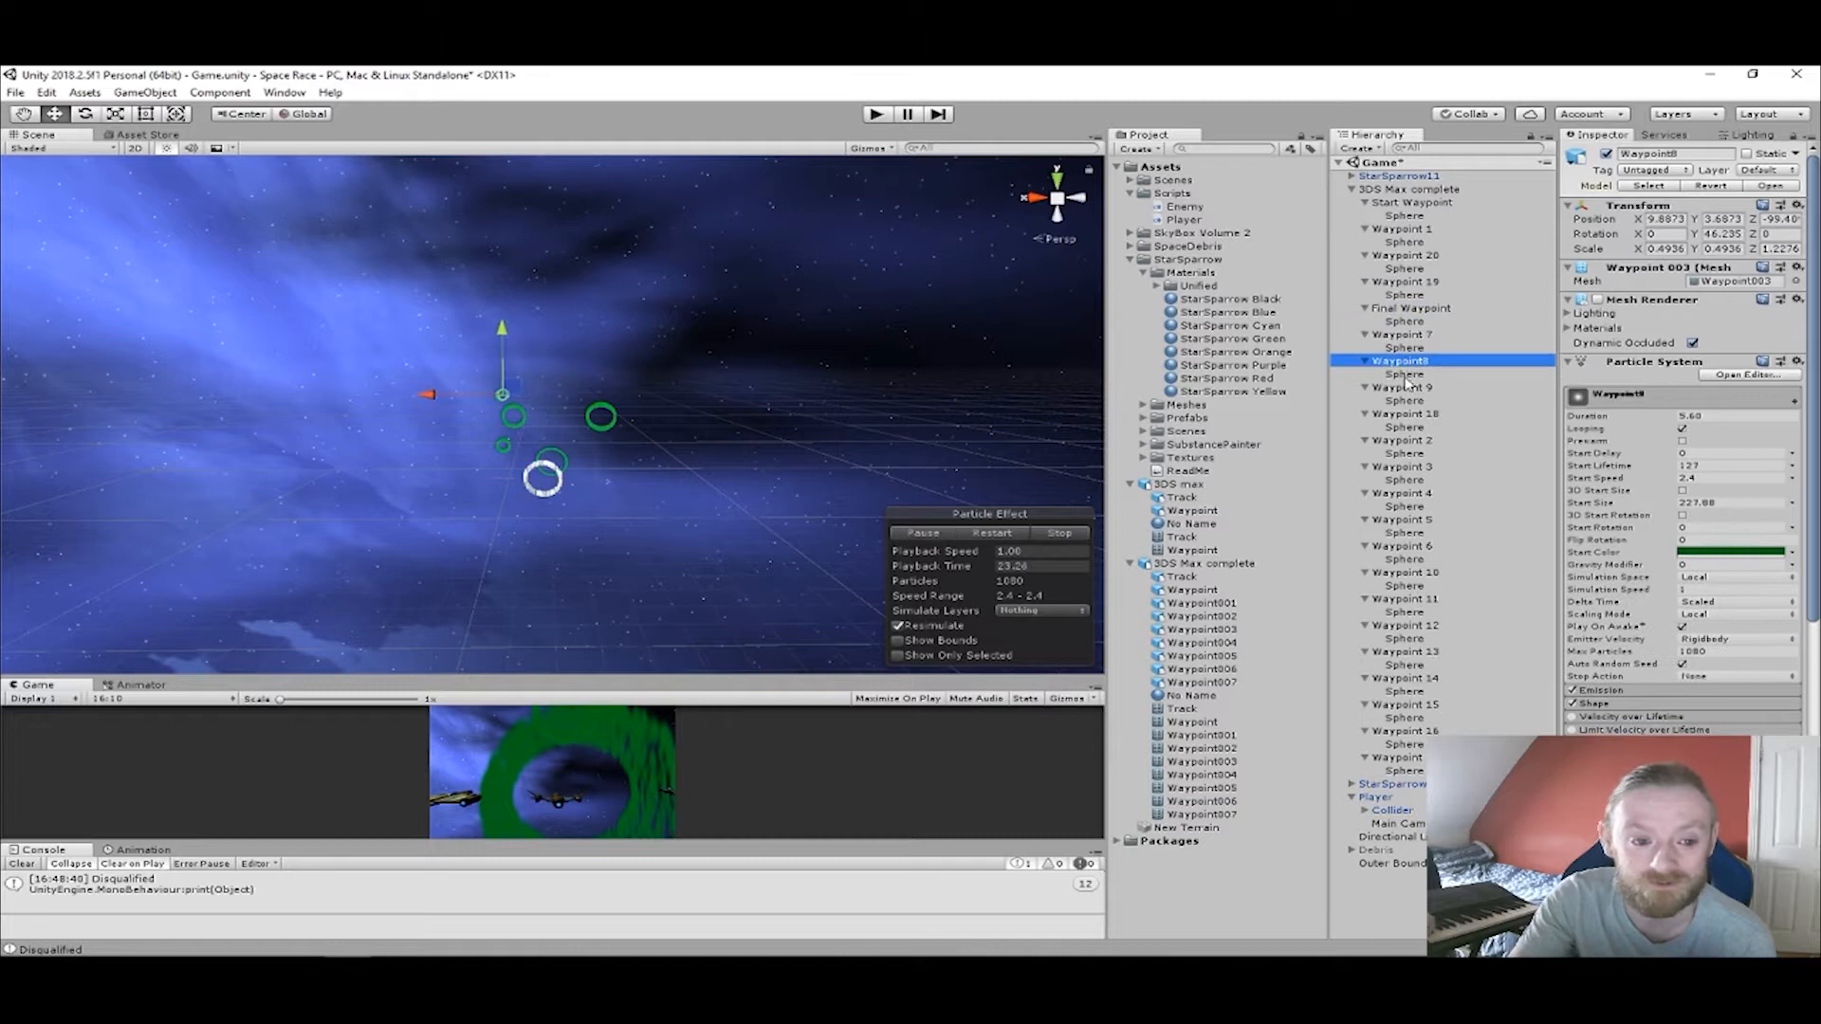
{"action": "left_click", "coordinate": [1403, 388]}
{"action": "left_click", "coordinate": [1404, 415]}
{"action": "left_click", "coordinate": [1403, 441]}
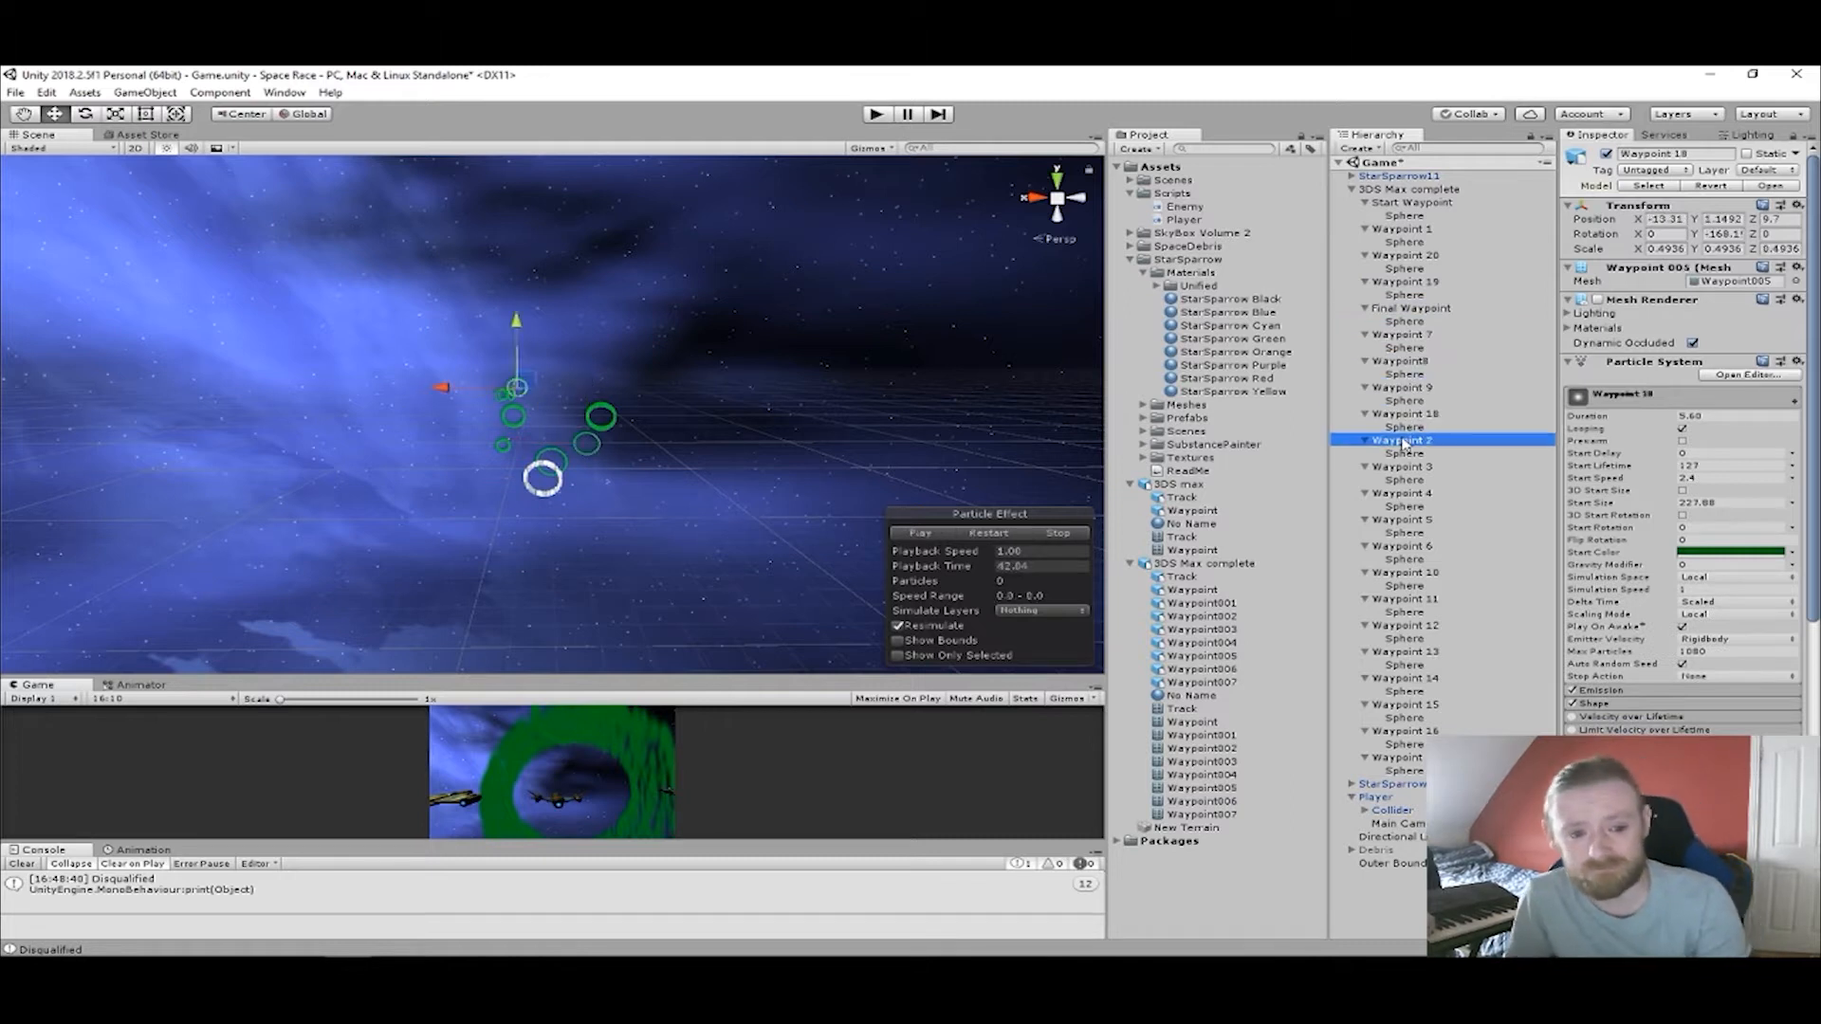
{"action": "left_click", "coordinate": [1420, 466]}
{"action": "left_click", "coordinate": [1415, 493]}
{"action": "left_click", "coordinate": [1414, 520]}
{"action": "left_click", "coordinate": [1413, 547]}
{"action": "left_click", "coordinate": [1418, 574]}
{"action": "left_click", "coordinate": [1421, 601]}
{"action": "left_click", "coordinate": [1422, 627]}
{"action": "left_click", "coordinate": [1422, 653]}
{"action": "left_click", "coordinate": [1419, 679]}
{"action": "left_click", "coordinate": [1417, 705]}
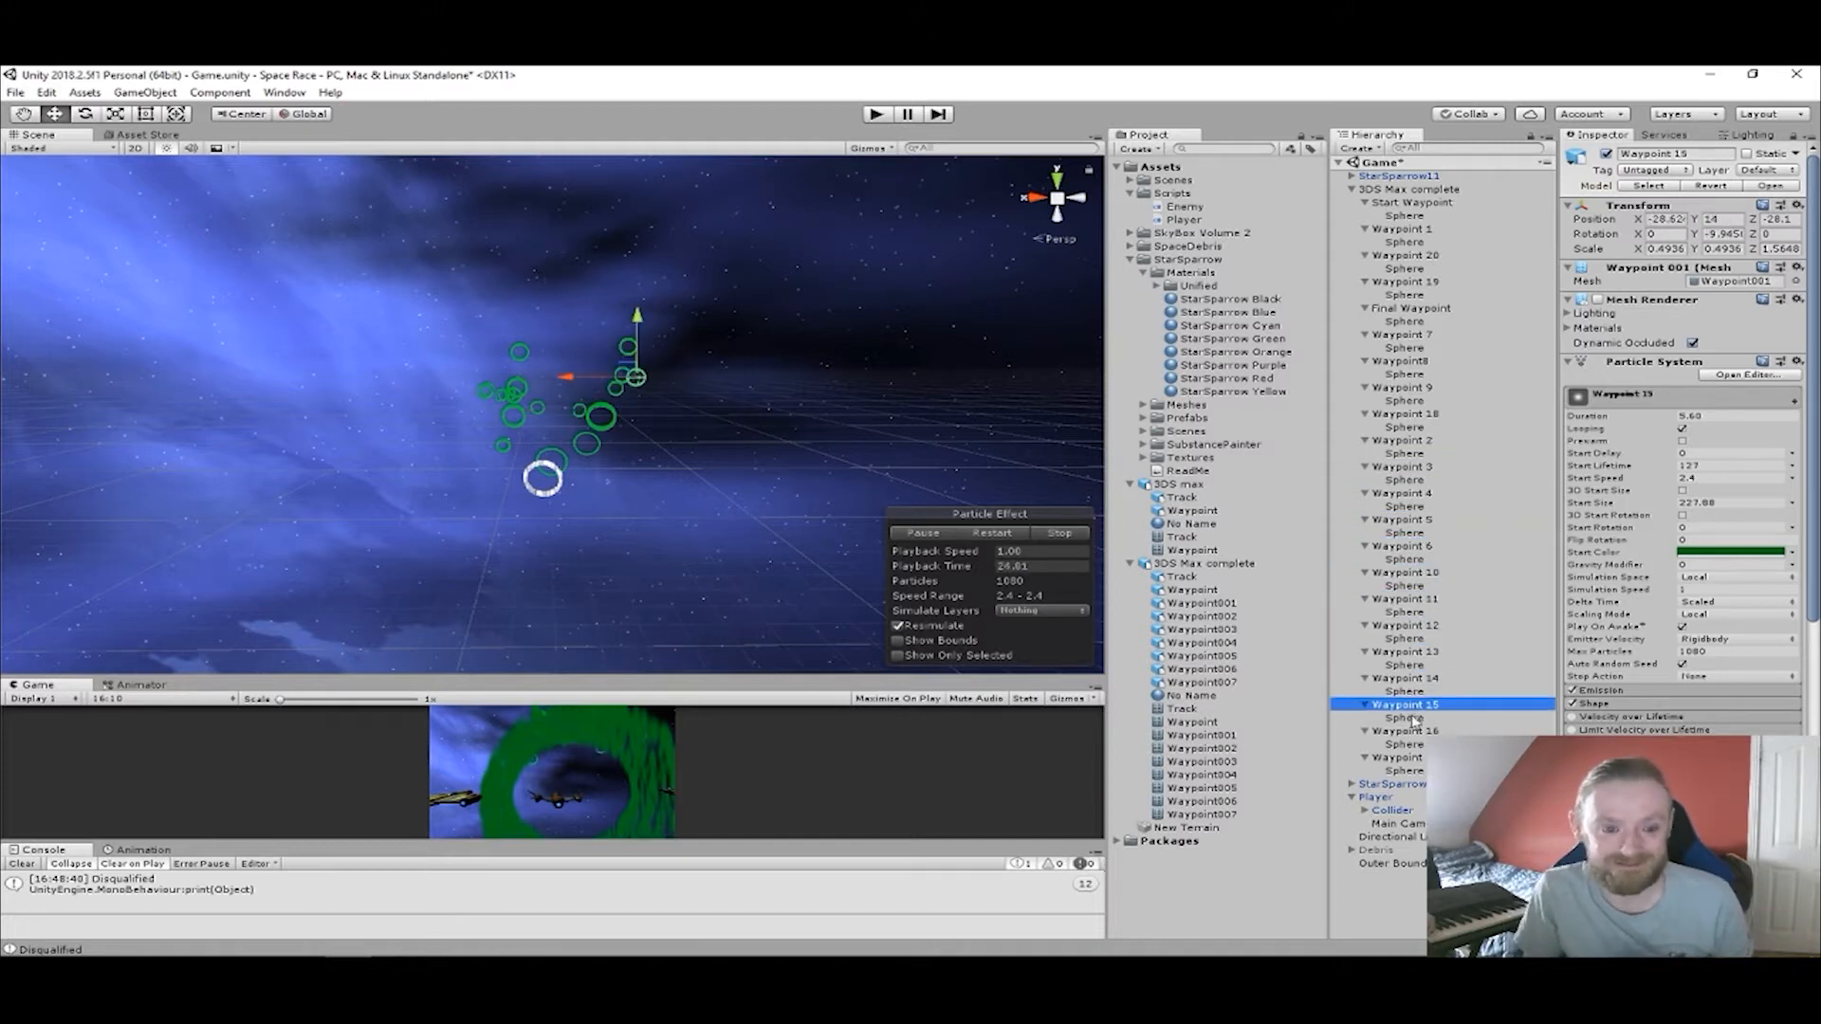
{"action": "left_click", "coordinate": [1413, 732]}
{"action": "left_click", "coordinate": [1413, 758]}
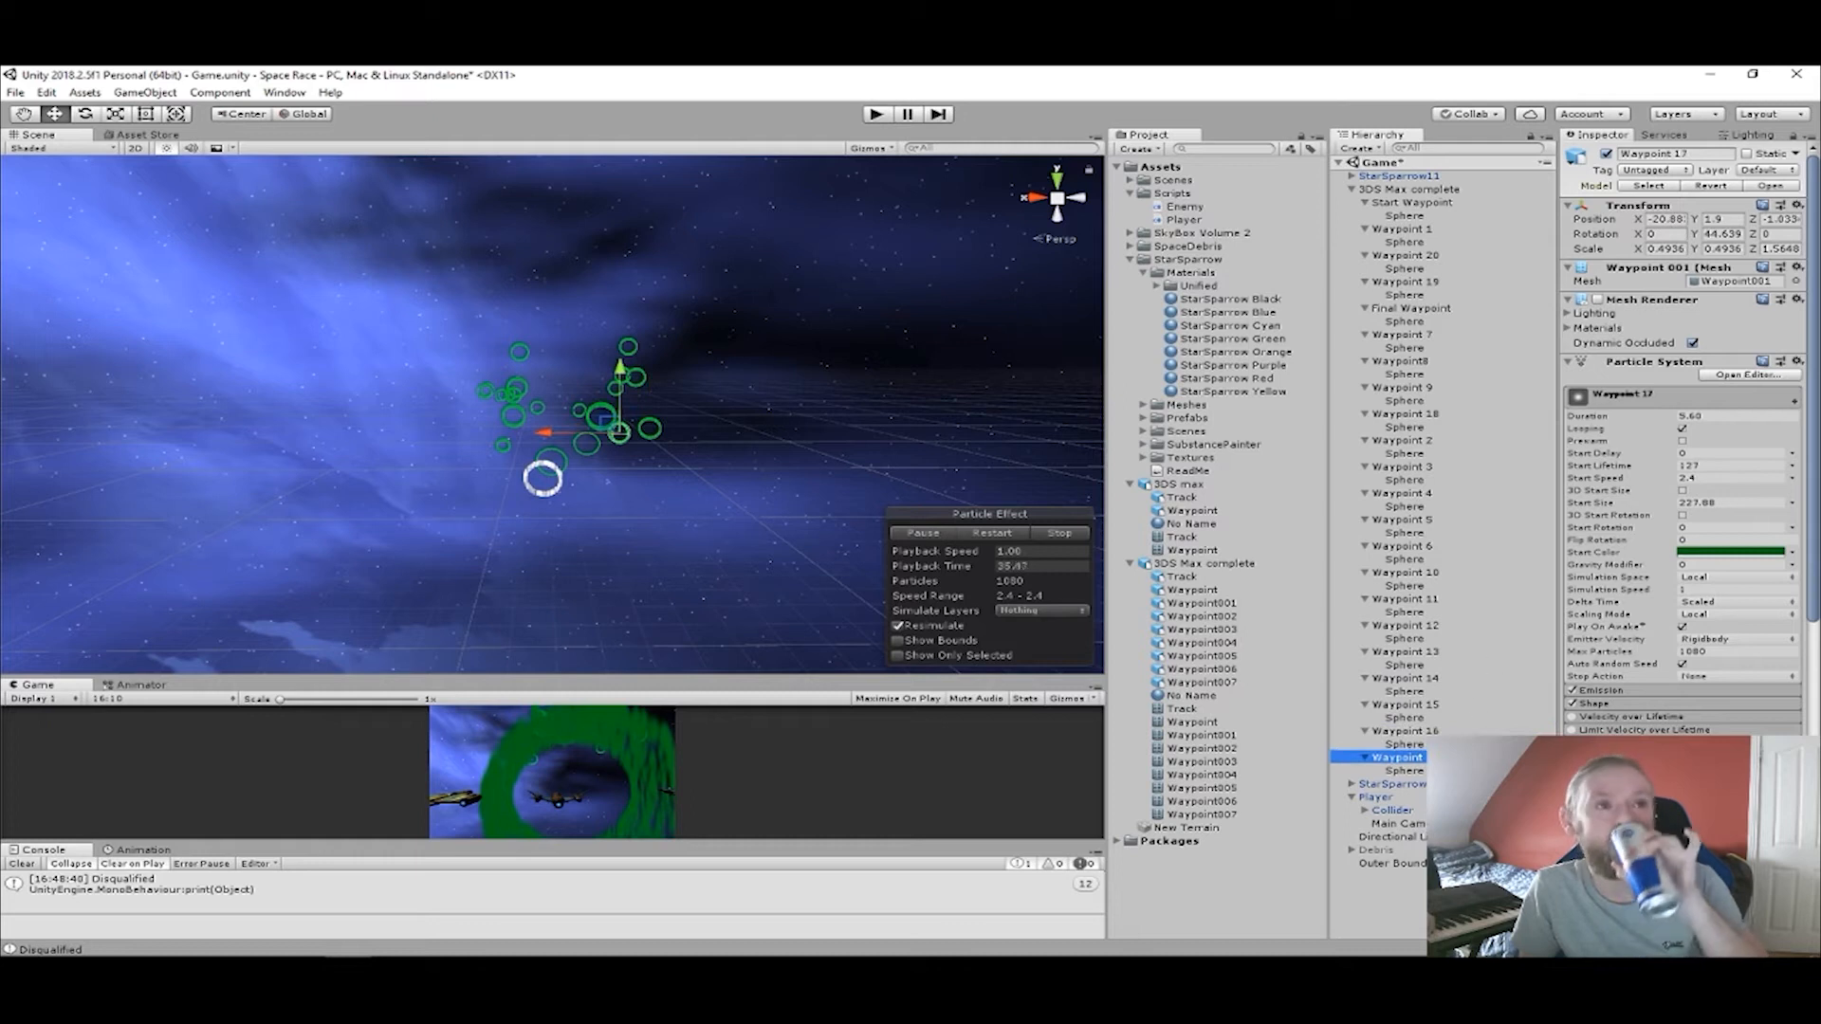
Edit the Outer Boundary's box collider, extending its upper face upward and lower face downward to a Y size of about 138.
{"action": "left_click", "coordinate": [1400, 864]}
{"action": "right_click_drag", "start_coordinate": [612, 477], "coordinate": [1078, 394]}
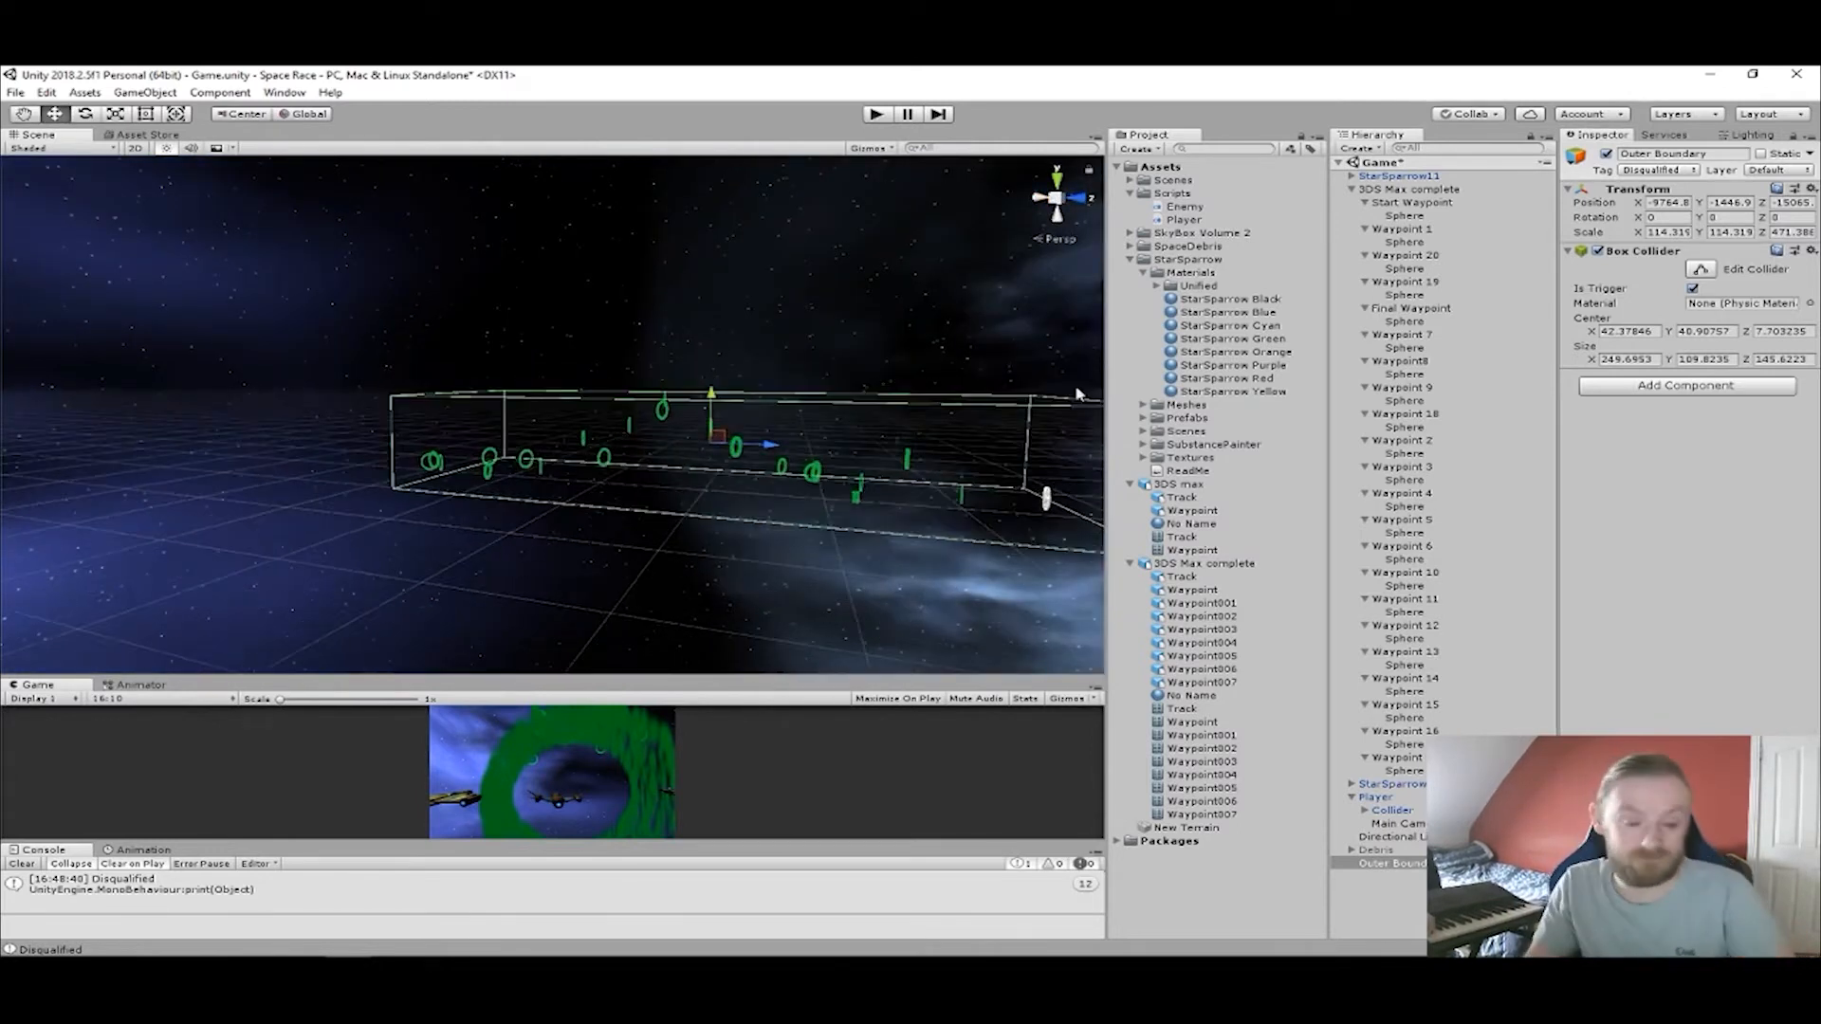
{"action": "left_click", "coordinate": [1701, 269]}
{"action": "left_click_drag", "start_coordinate": [711, 400], "coordinate": [711, 388]}
{"action": "middle_click_drag", "start_coordinate": [712, 388], "coordinate": [761, 338]}
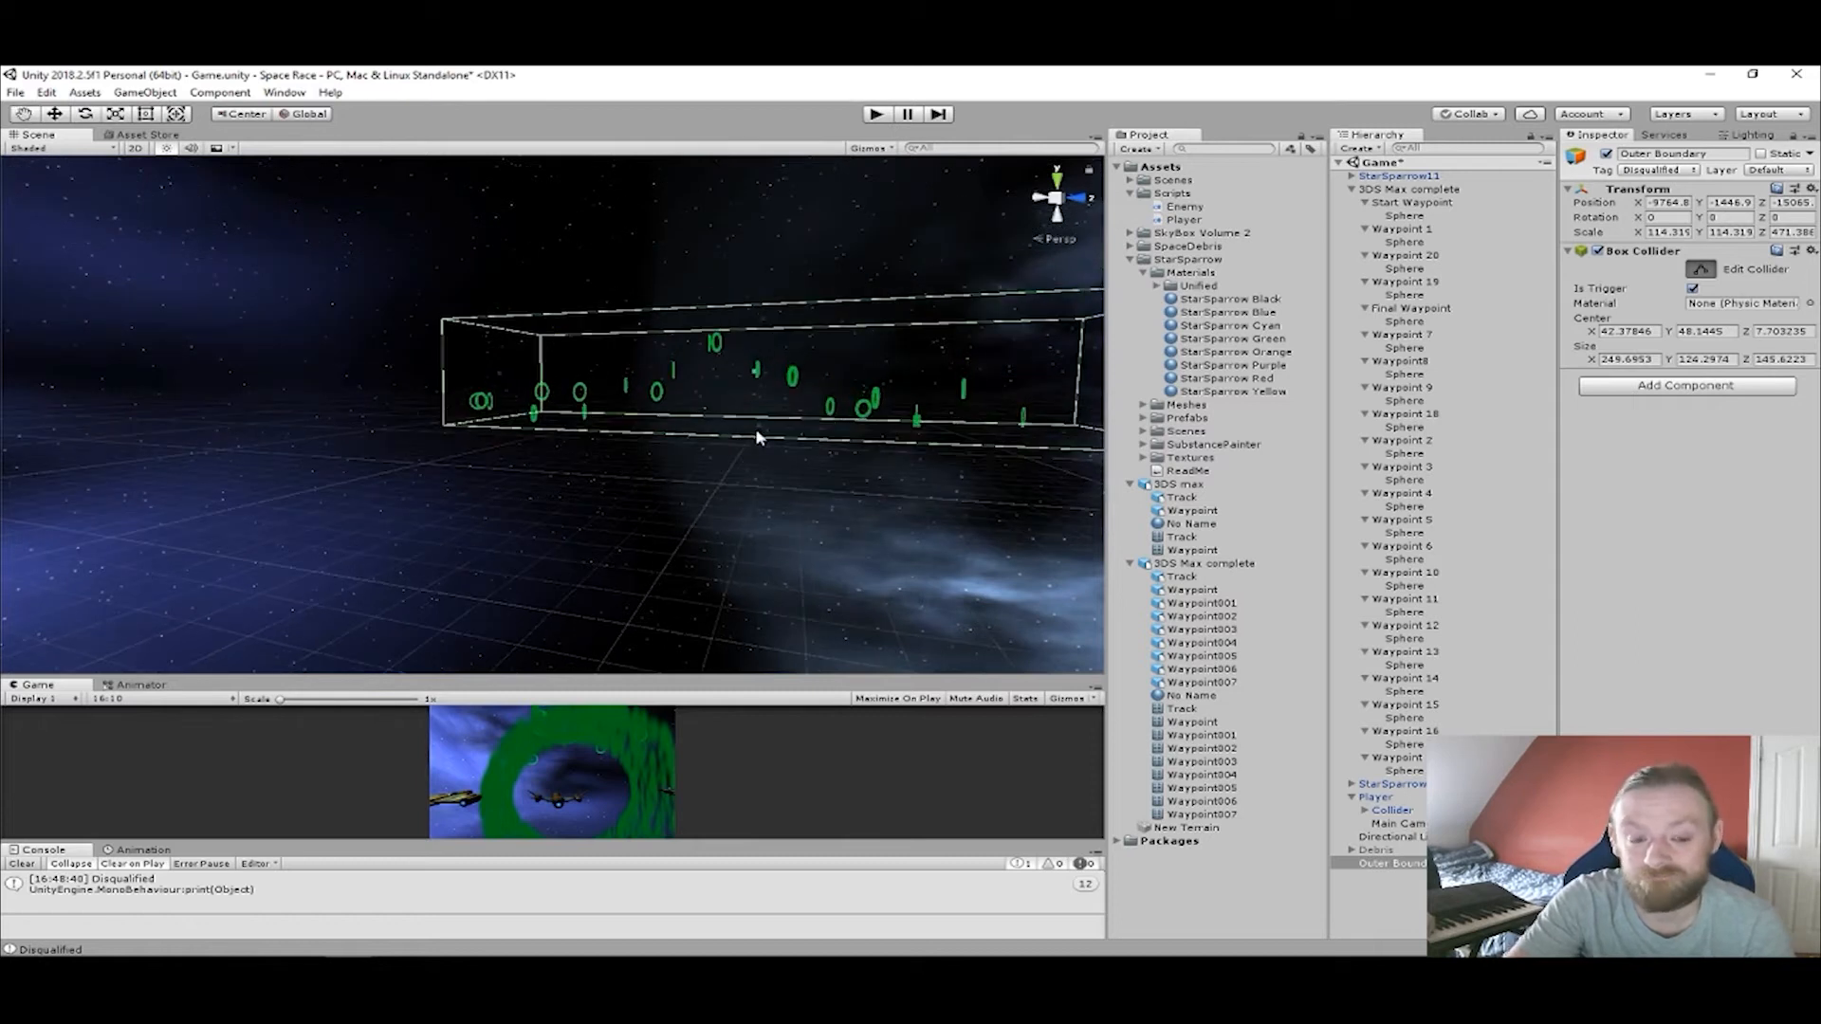
{"action": "left_click_drag", "start_coordinate": [759, 433], "coordinate": [757, 443]}
Examine from several angles how the waypoint rings sit inside the Outer Boundary collider.
{"action": "middle_click_drag", "start_coordinate": [758, 443], "coordinate": [288, 327]}
{"action": "middle_click_drag", "start_coordinate": [521, 346], "coordinate": [503, 427]}
{"action": "right_click_drag", "start_coordinate": [701, 400], "coordinate": [531, 384]}
{"action": "middle_click_drag", "start_coordinate": [531, 384], "coordinate": [517, 432]}
{"action": "middle_click_drag", "start_coordinate": [721, 451], "coordinate": [446, 431]}
{"action": "right_click_drag", "start_coordinate": [588, 431], "coordinate": [422, 439]}
{"action": "middle_click_drag", "start_coordinate": [527, 455], "coordinate": [465, 468]}
{"action": "scroll", "coordinate": [553, 461], "scroll_direction": "up", "scroll_amount": 8}
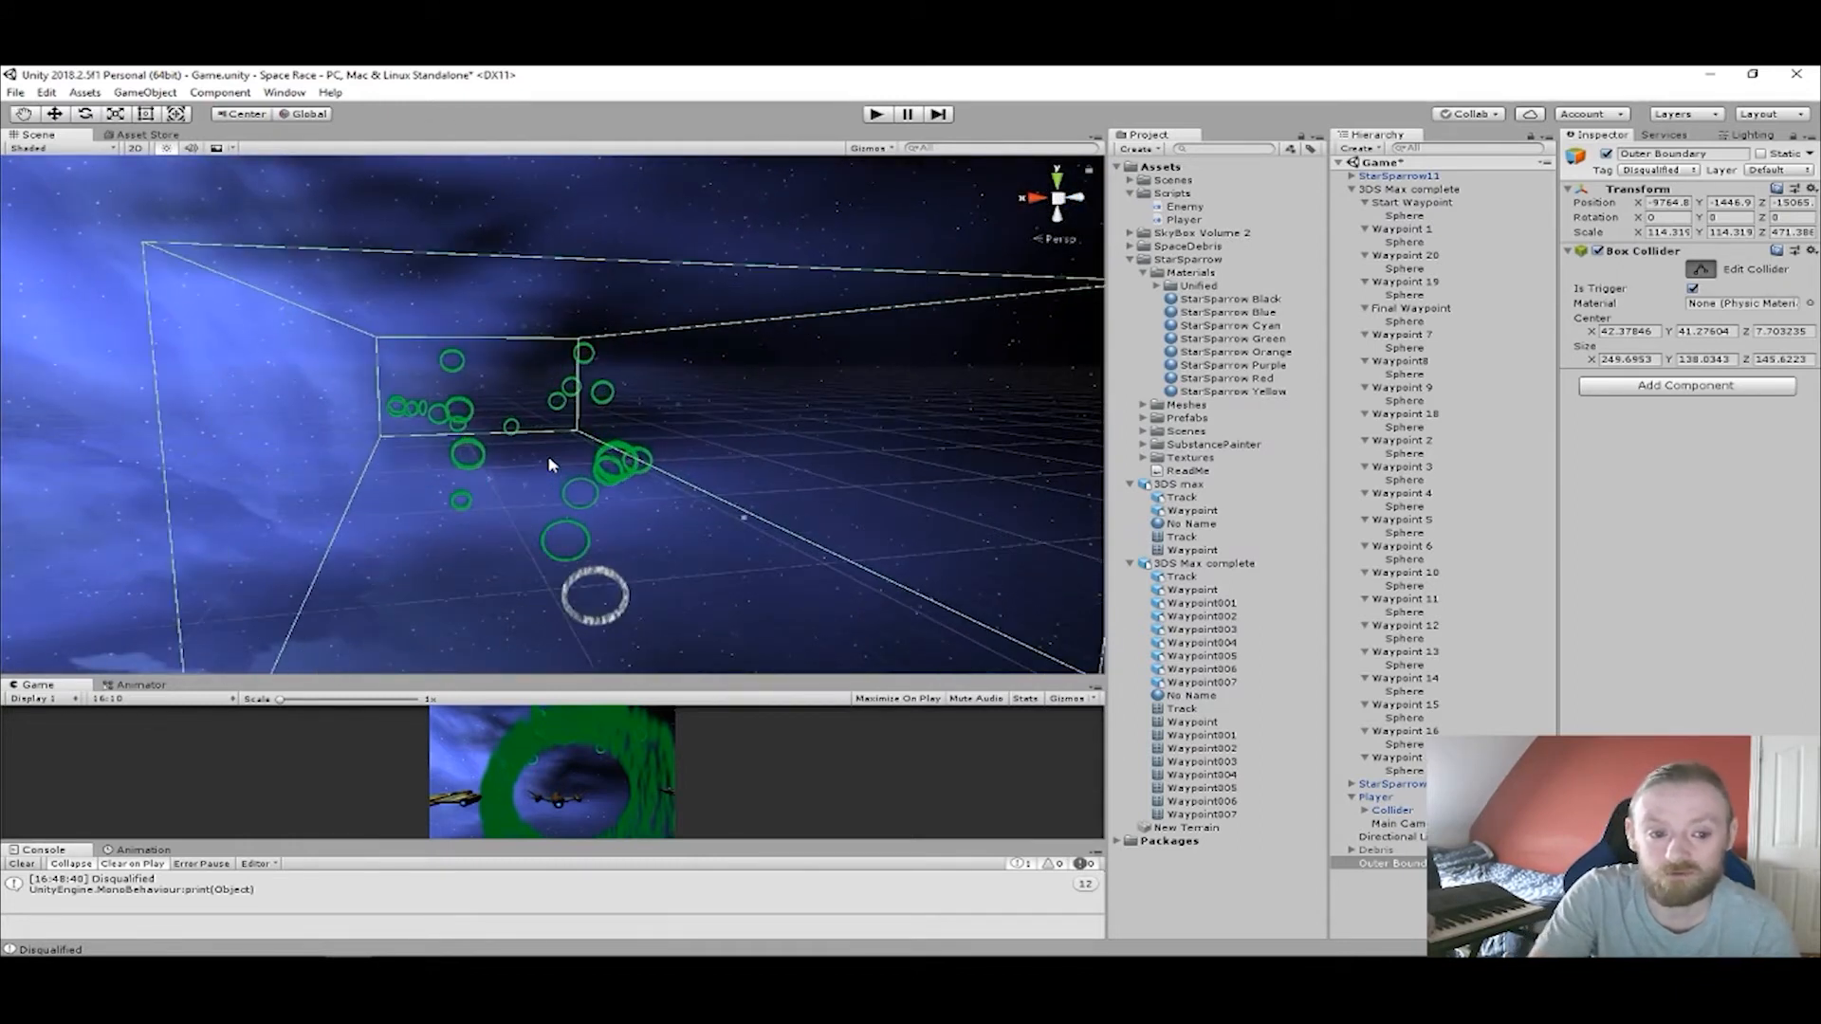
{"action": "scroll", "coordinate": [548, 463], "scroll_direction": "up", "scroll_amount": 3}
{"action": "middle_click_drag", "start_coordinate": [548, 464], "coordinate": [385, 597]}
{"action": "middle_click_drag", "start_coordinate": [518, 496], "coordinate": [464, 377]}
{"action": "right_click_drag", "start_coordinate": [464, 377], "coordinate": [470, 431]}
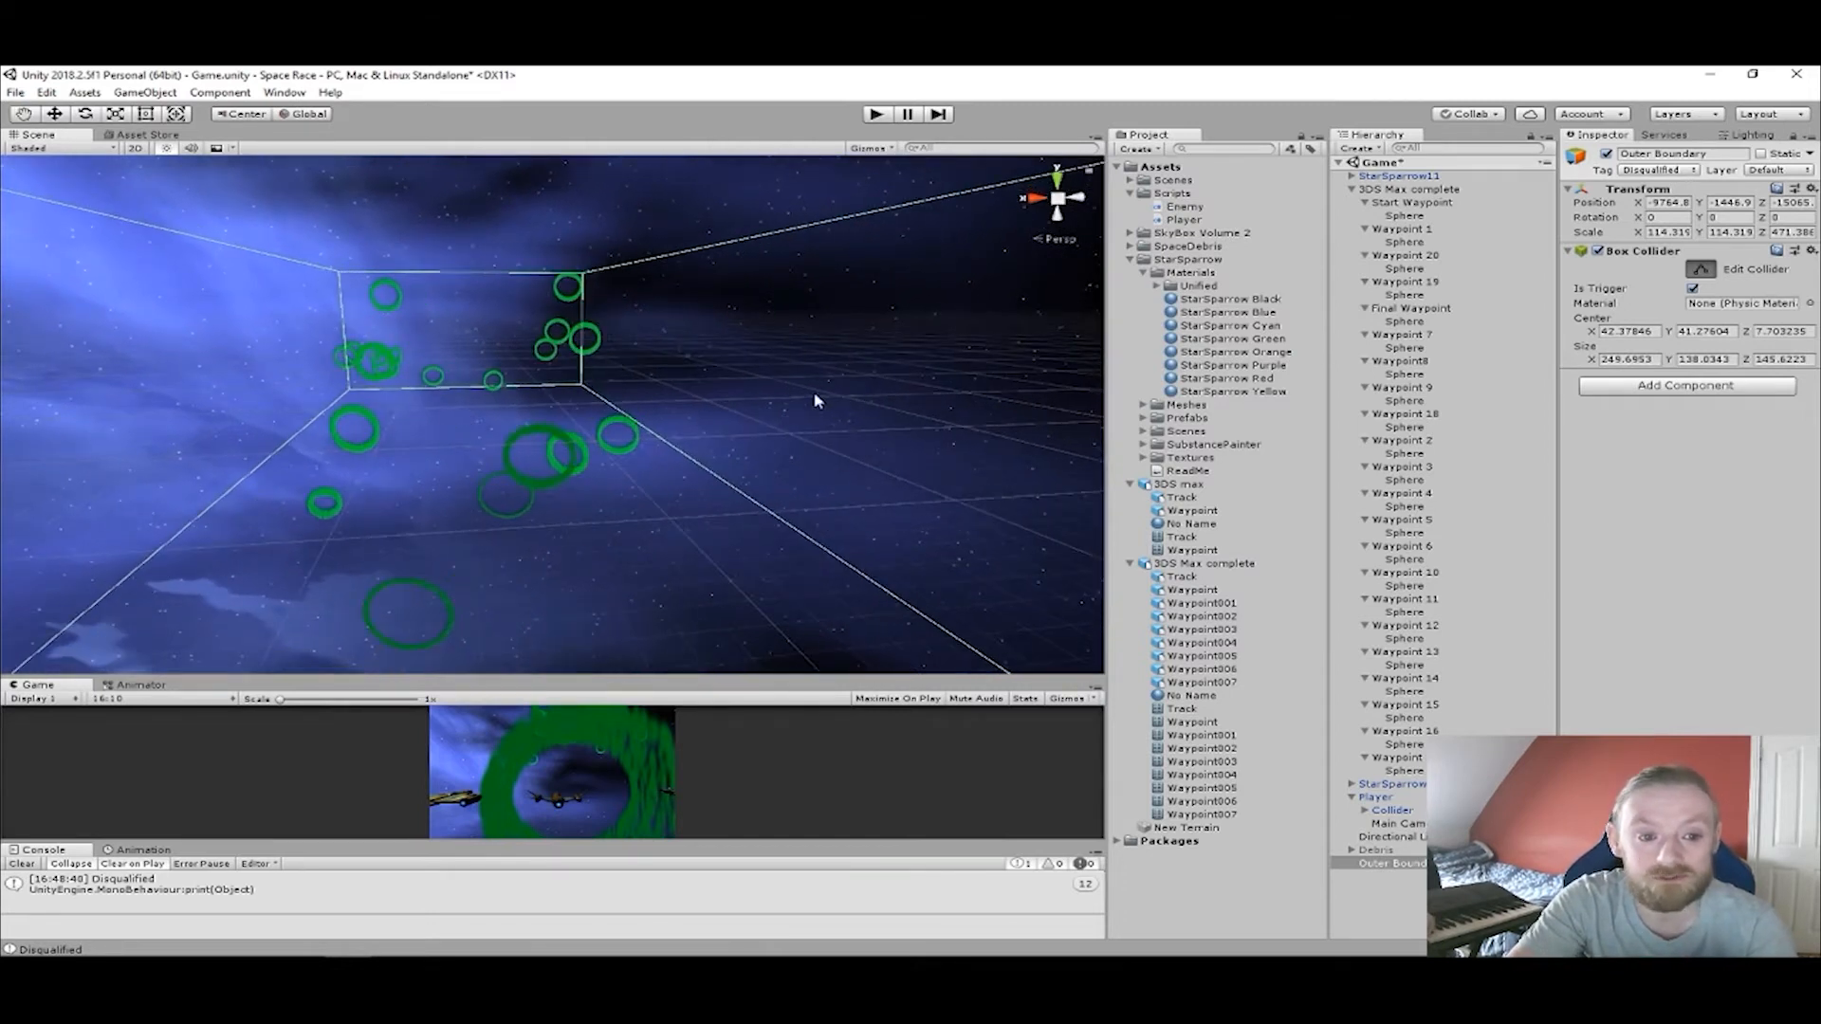
{"action": "scroll", "coordinate": [646, 414], "scroll_direction": "down", "scroll_amount": 3}
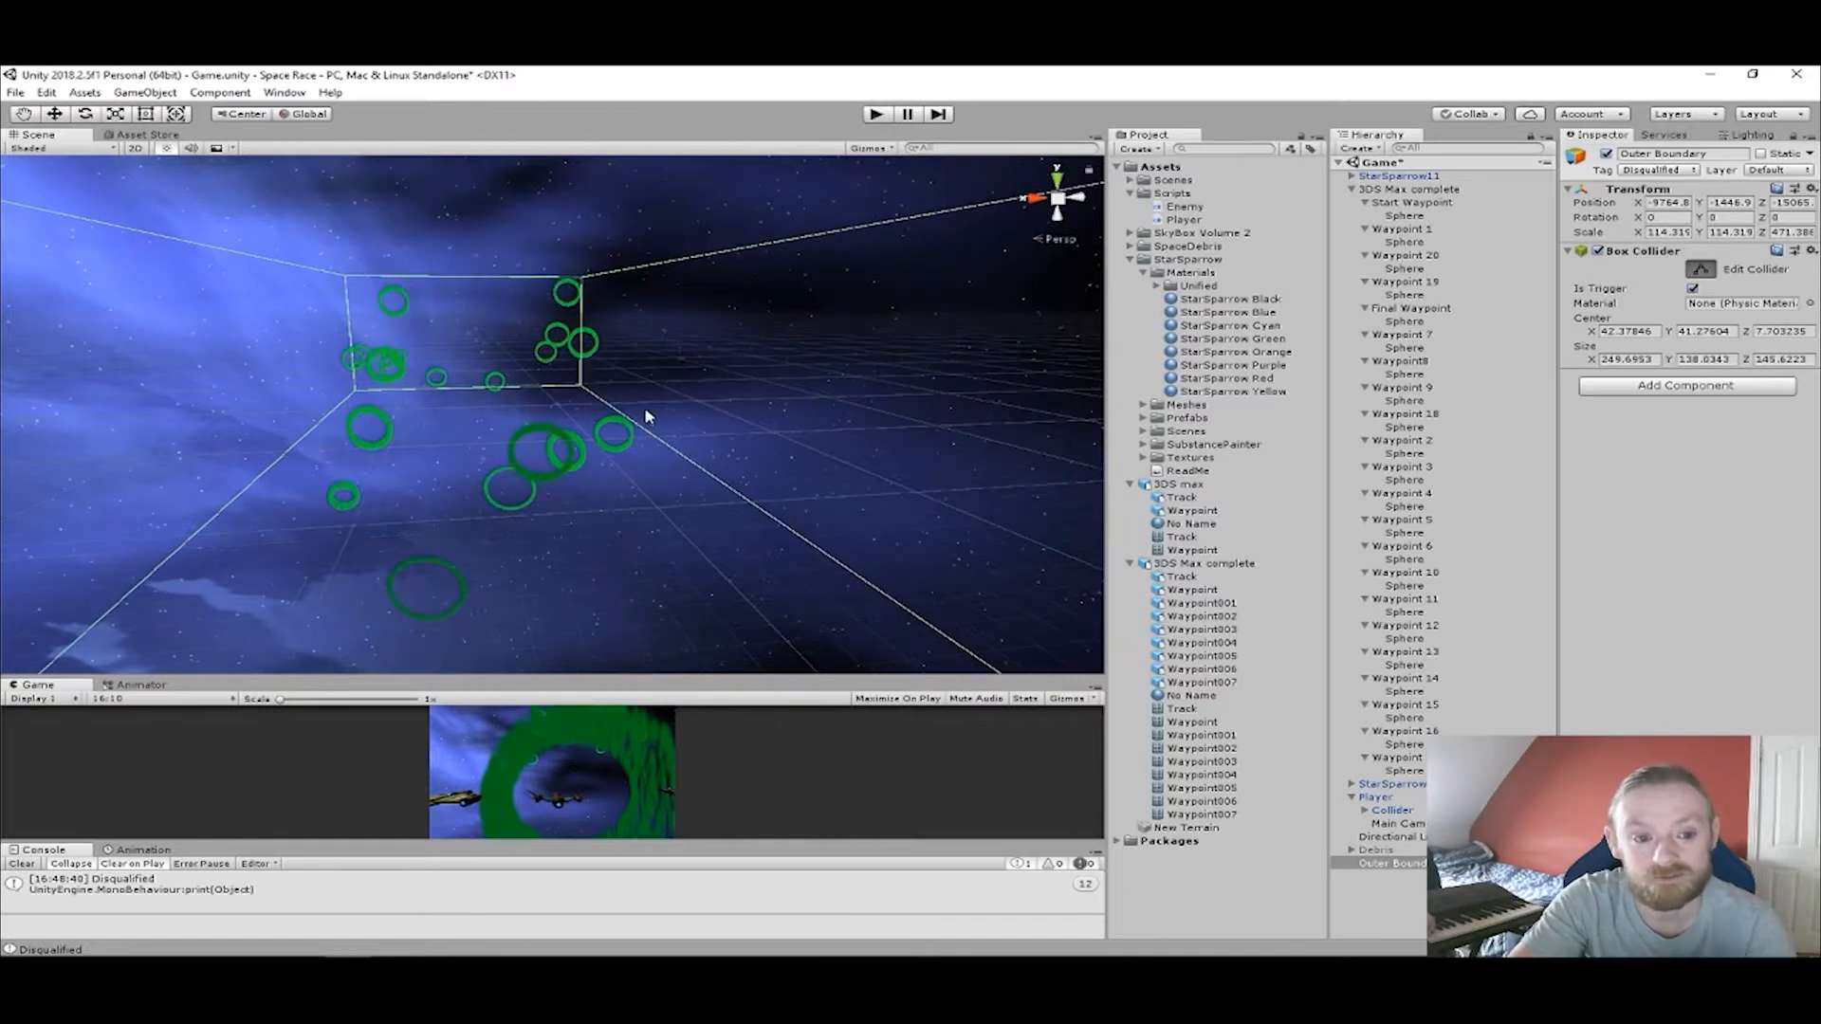
{"action": "right_click_drag", "start_coordinate": [642, 423], "coordinate": [646, 577]}
{"action": "middle_click_drag", "start_coordinate": [646, 576], "coordinate": [618, 610]}
{"action": "middle_click_drag", "start_coordinate": [582, 426], "coordinate": [637, 654]}
{"action": "mouse_move", "coordinate": [629, 503]}
{"action": "middle_mouse_down"}
{"action": "mouse_move", "coordinate": [684, 669]}
{"action": "mouse_move", "coordinate": [856, 693]}
{"action": "mouse_move", "coordinate": [884, 671]}
{"action": "mouse_move", "coordinate": [723, 630]}
{"action": "mouse_move", "coordinate": [676, 575]}
{"action": "mouse_move", "coordinate": [671, 386]}
{"action": "mouse_move", "coordinate": [796, 503]}
{"action": "mouse_move", "coordinate": [789, 602]}
{"action": "middle_mouse_up"}
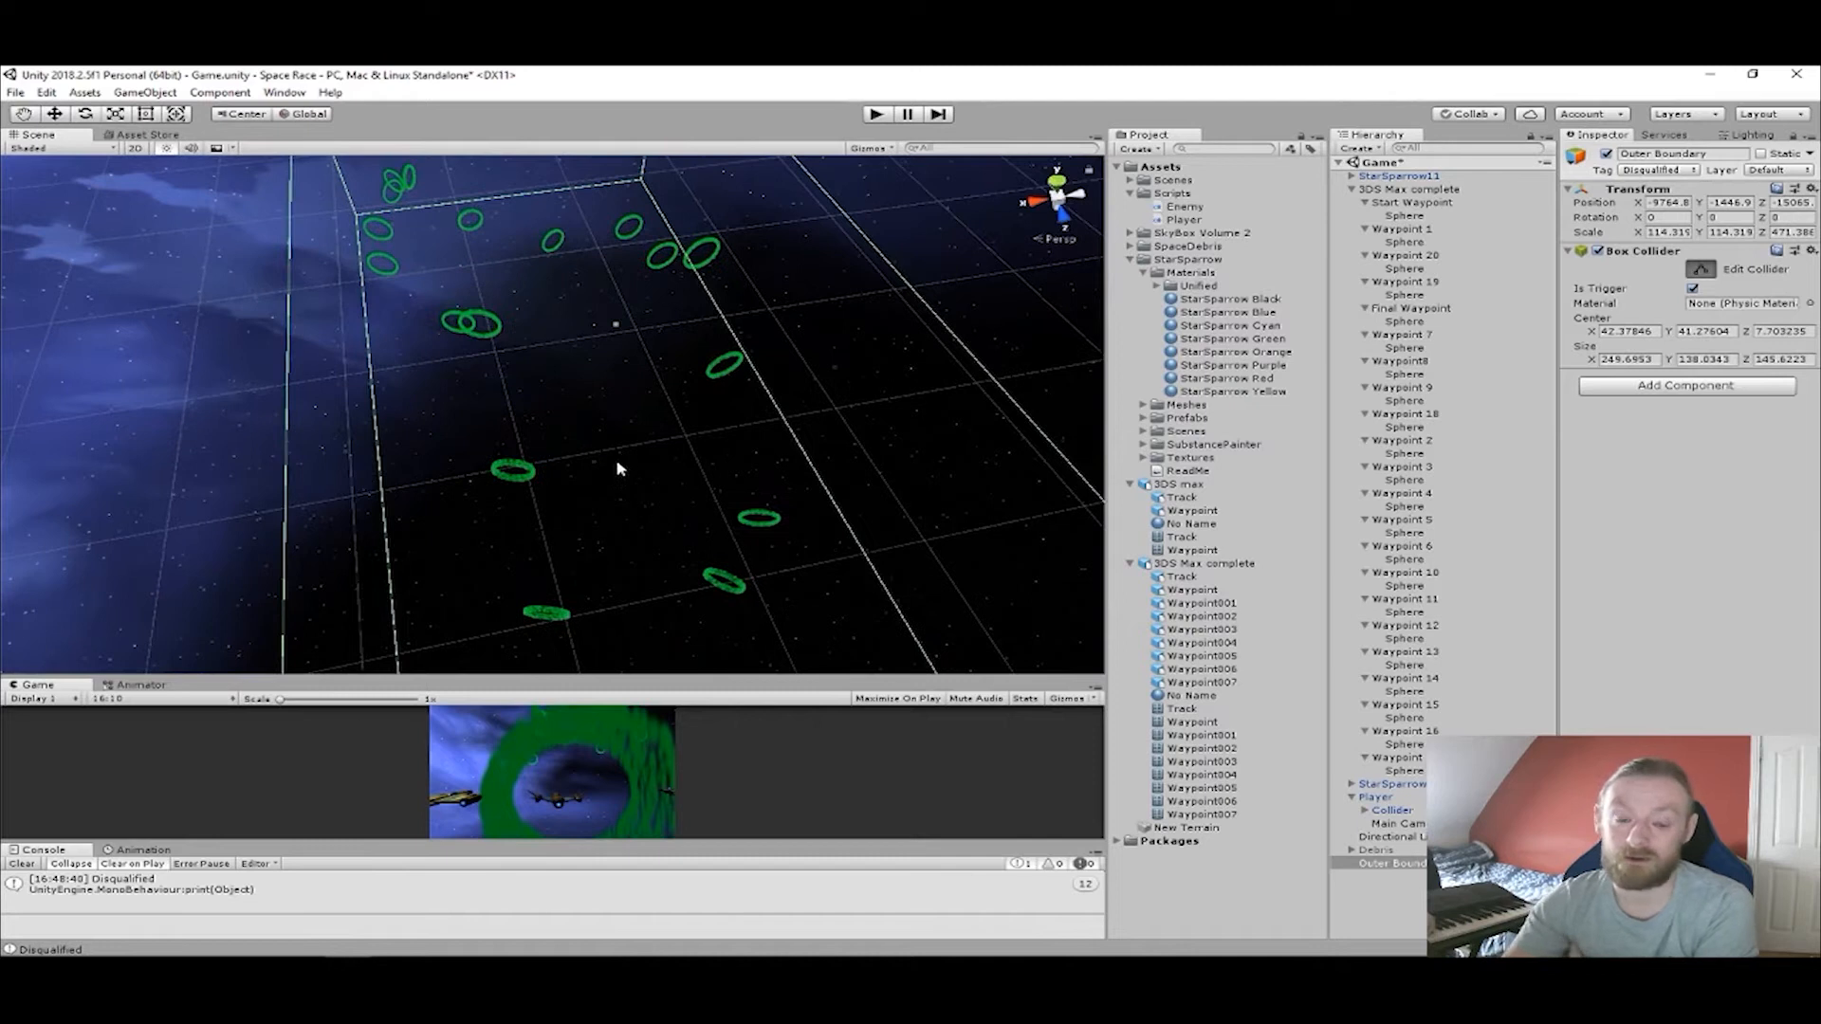
{"action": "right_click_drag", "start_coordinate": [618, 468], "coordinate": [731, 370]}
{"action": "middle_click_drag", "start_coordinate": [731, 370], "coordinate": [669, 301]}
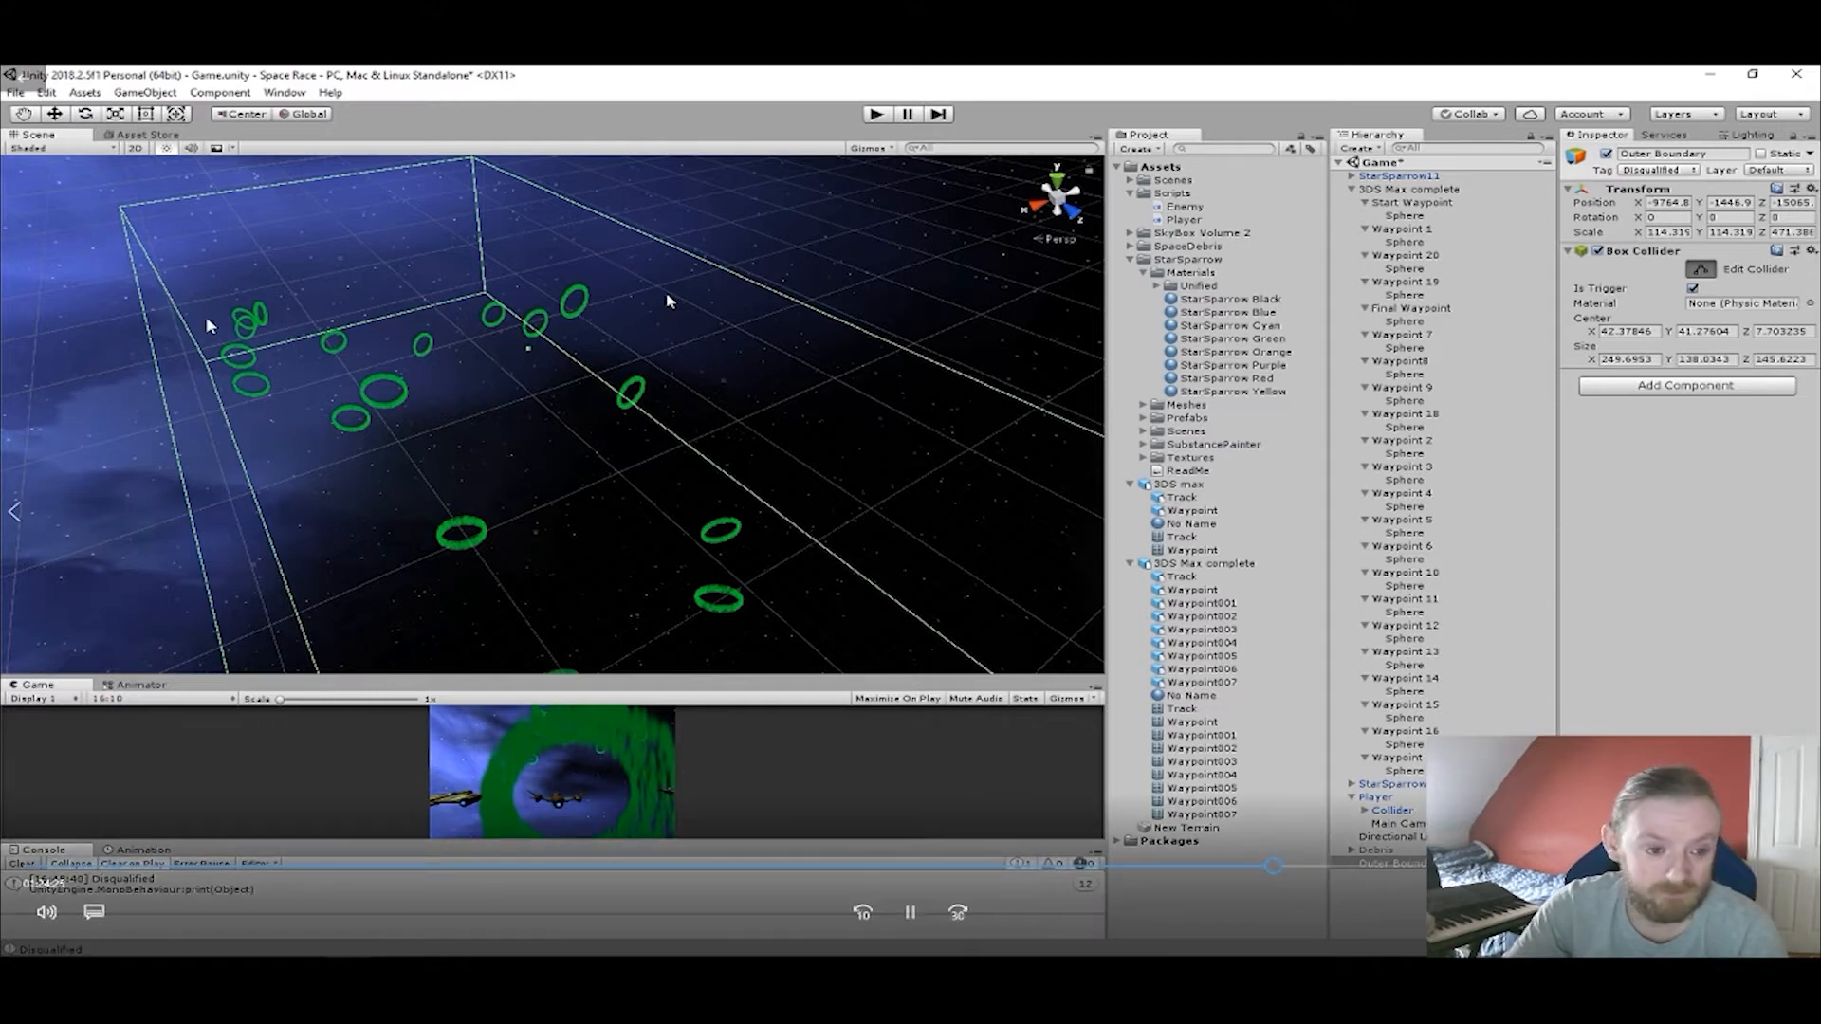
{"action": "left_click", "coordinate": [1277, 868]}
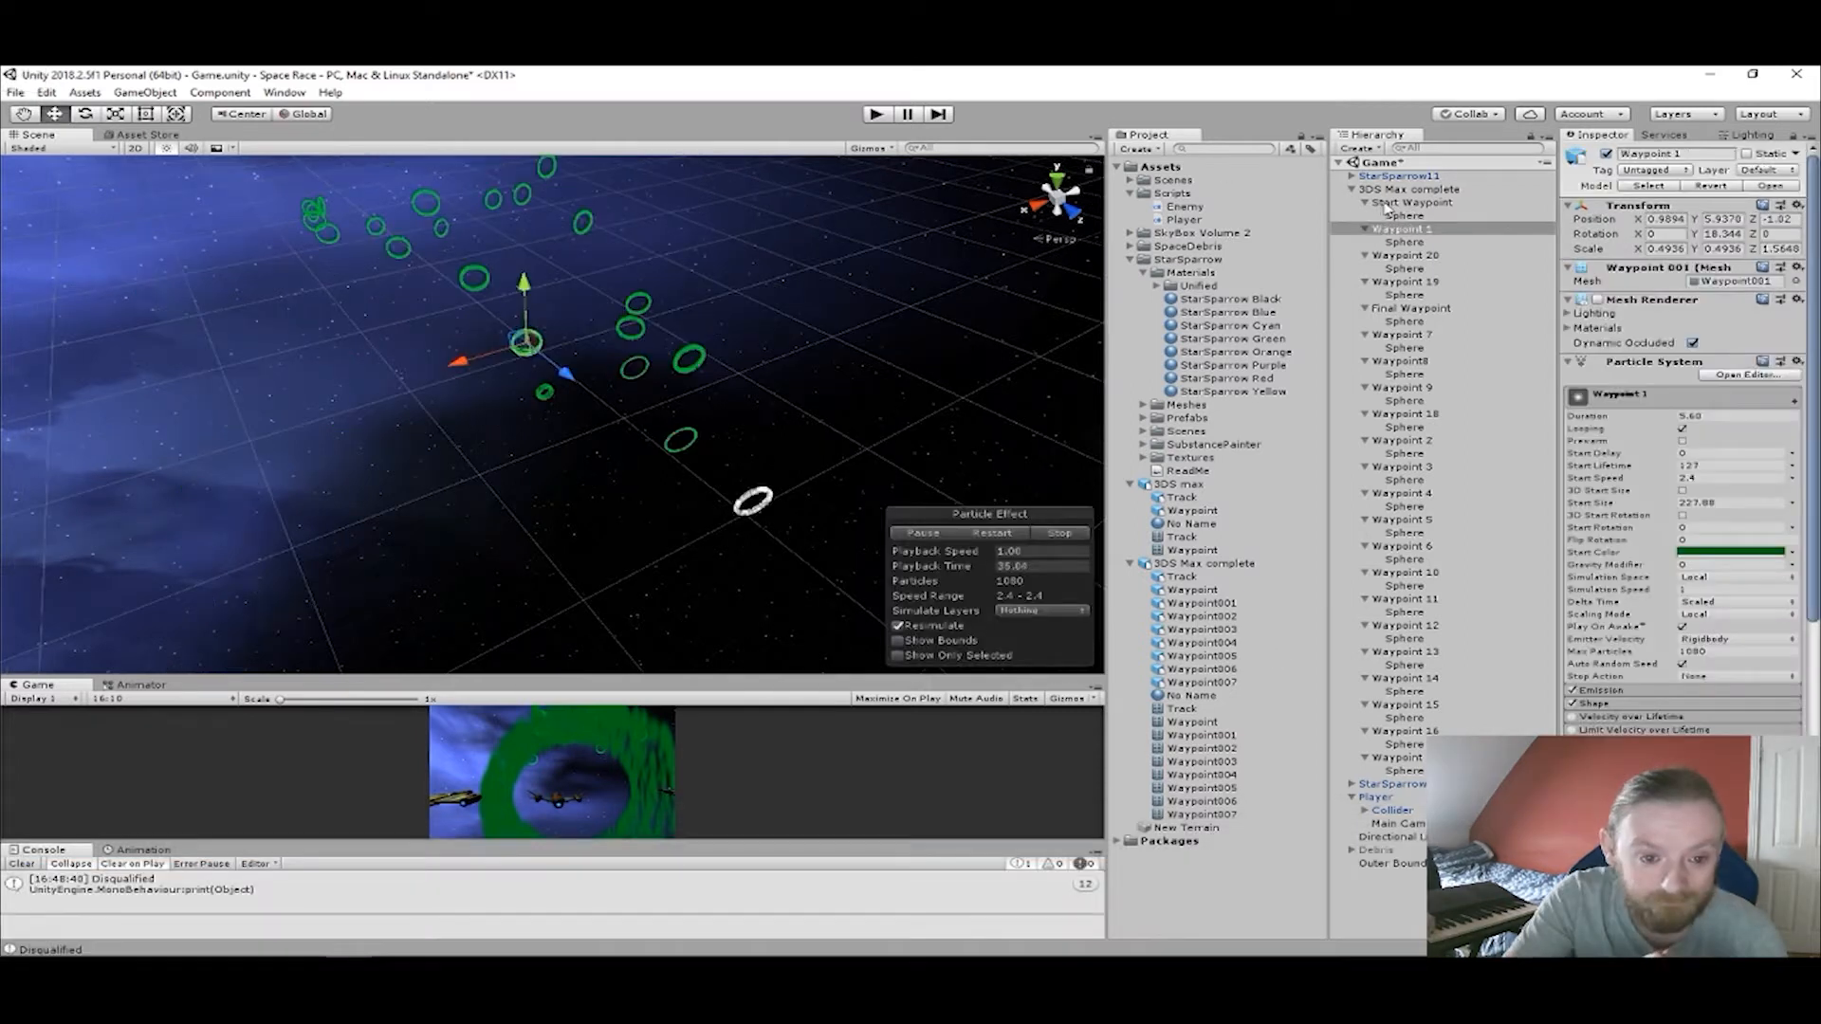
Focus on Start Waypoint, select its child Sphere and create a new tag named Start.
{"action": "left_click", "coordinate": [1390, 204]}
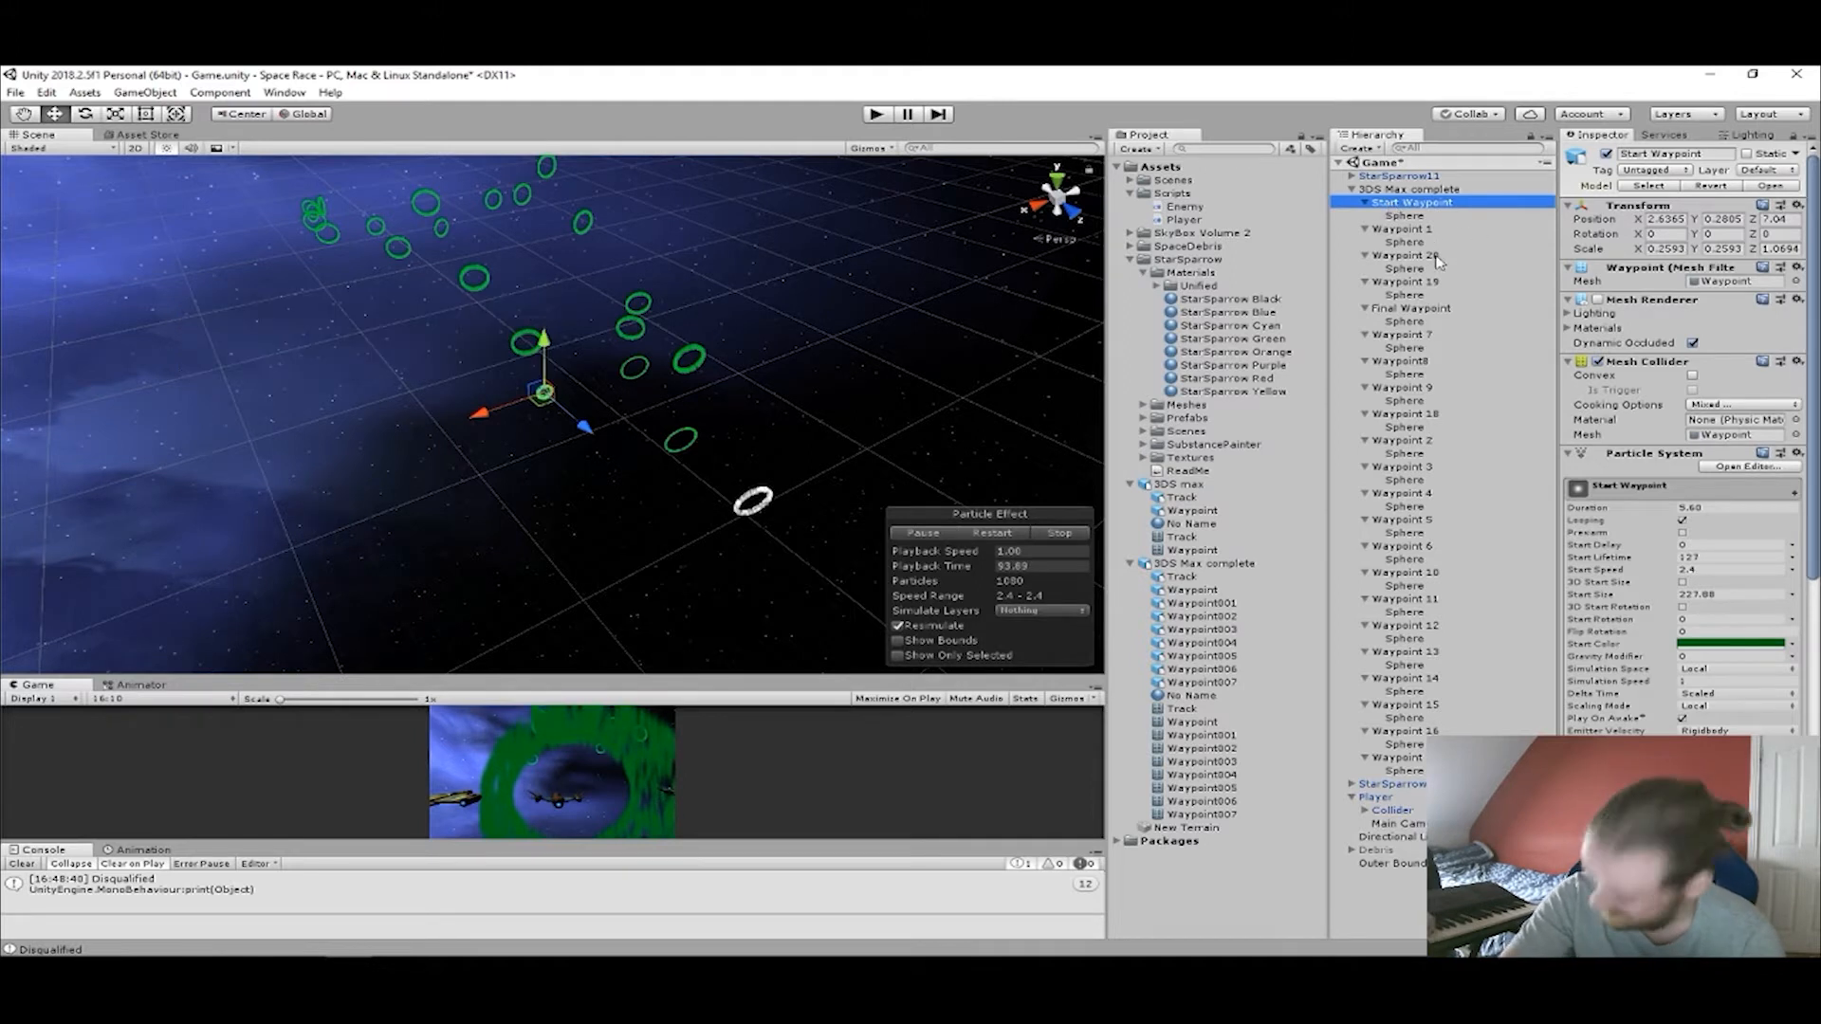
{"action": "key", "text": "f"}
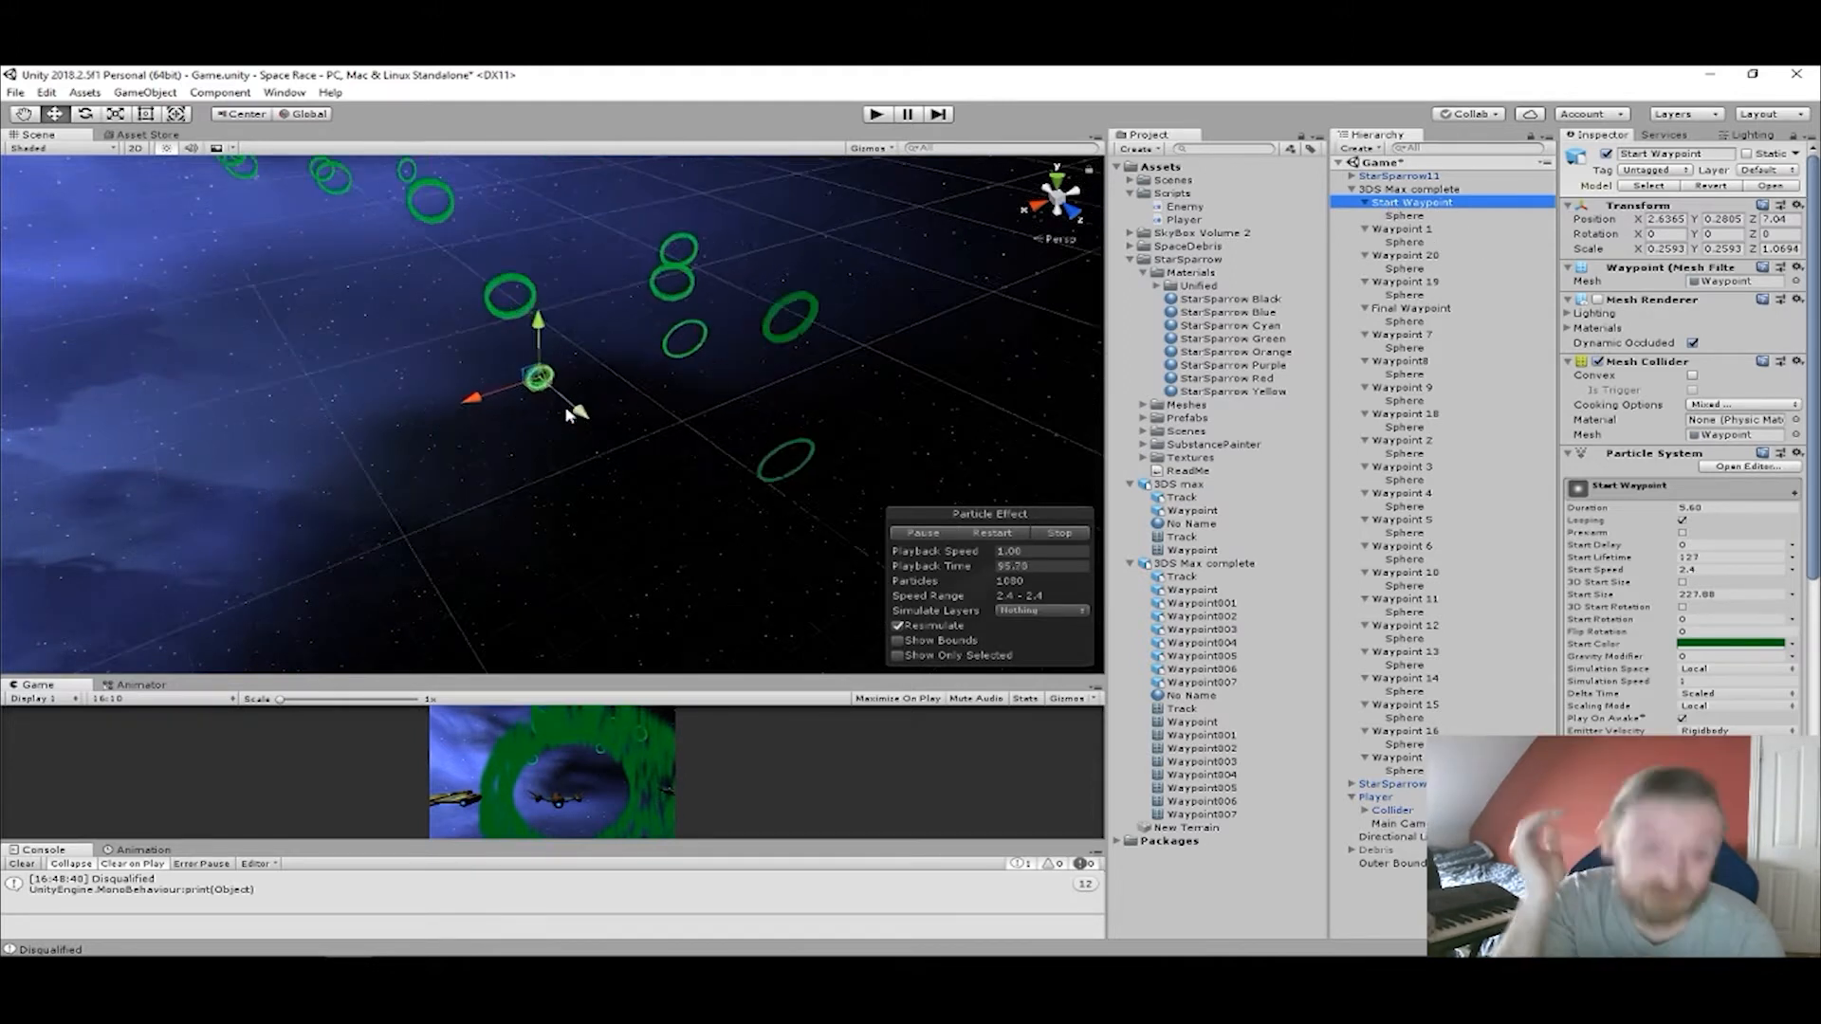
{"action": "scroll", "coordinate": [547, 397], "scroll_direction": "up", "scroll_amount": 3}
{"action": "middle_click_drag", "start_coordinate": [664, 364], "coordinate": [752, 415]}
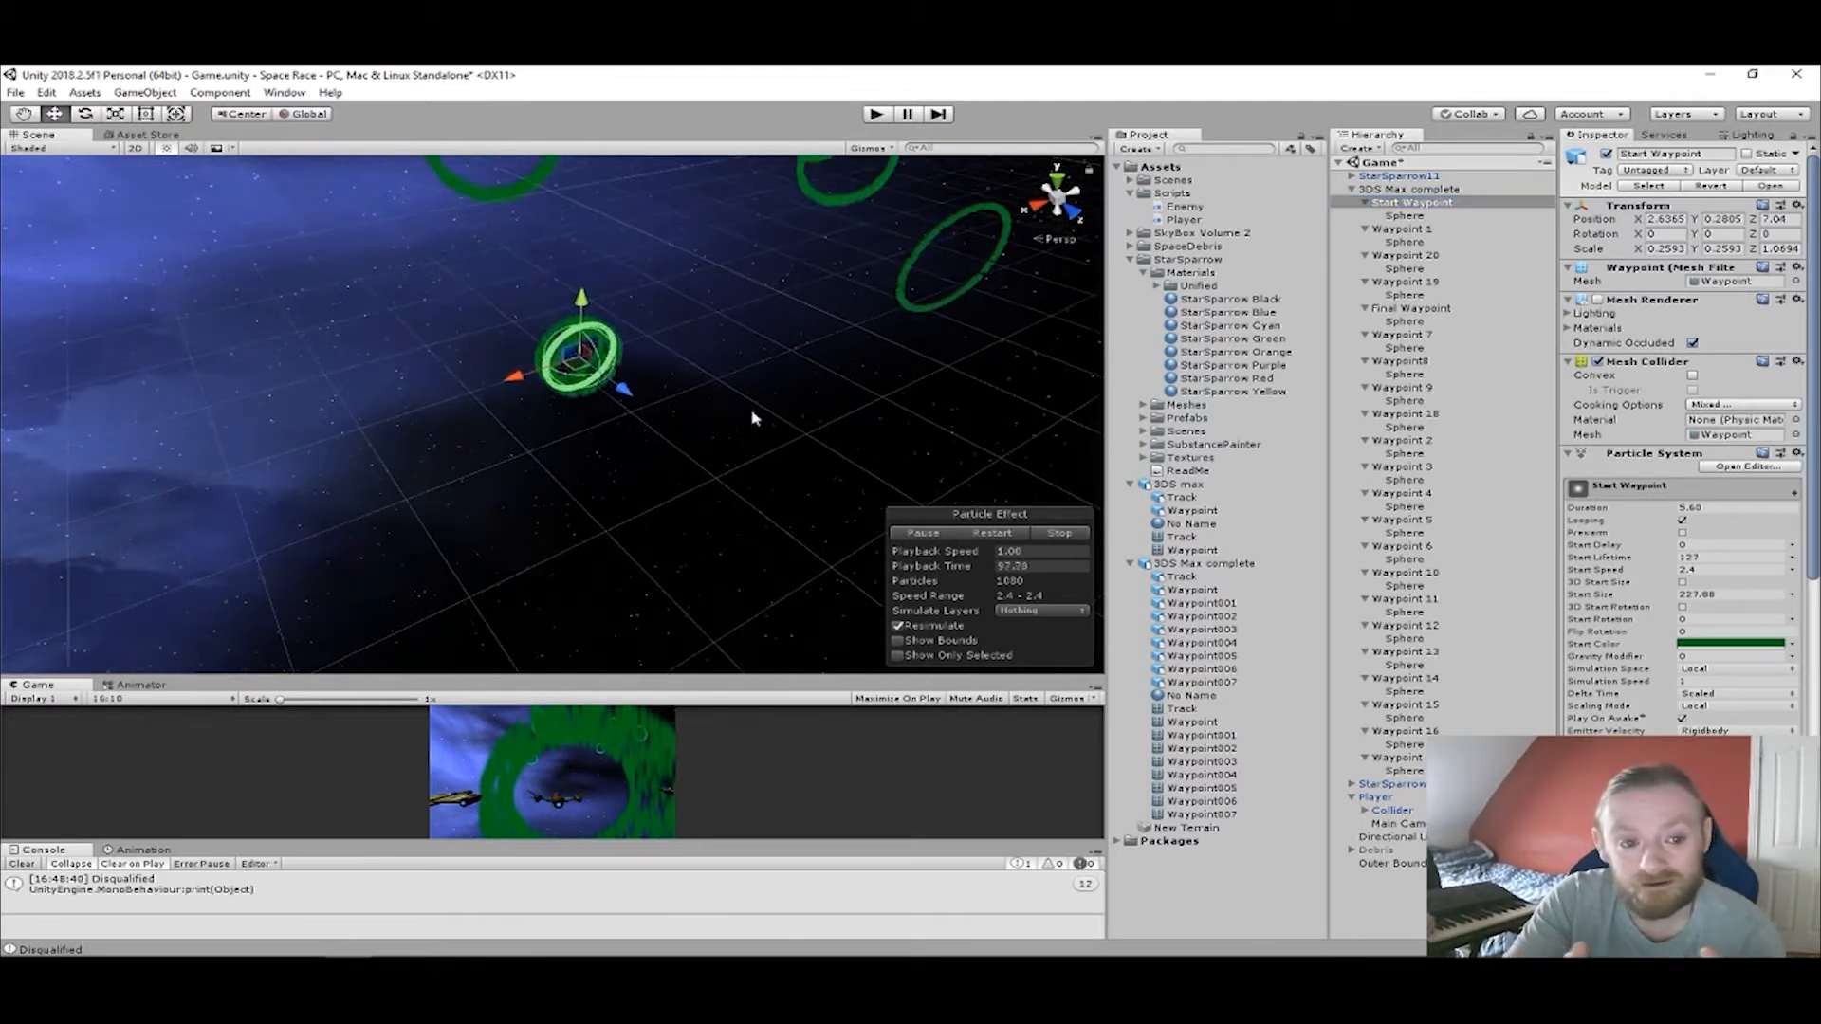
{"action": "left_click", "coordinate": [1404, 216]}
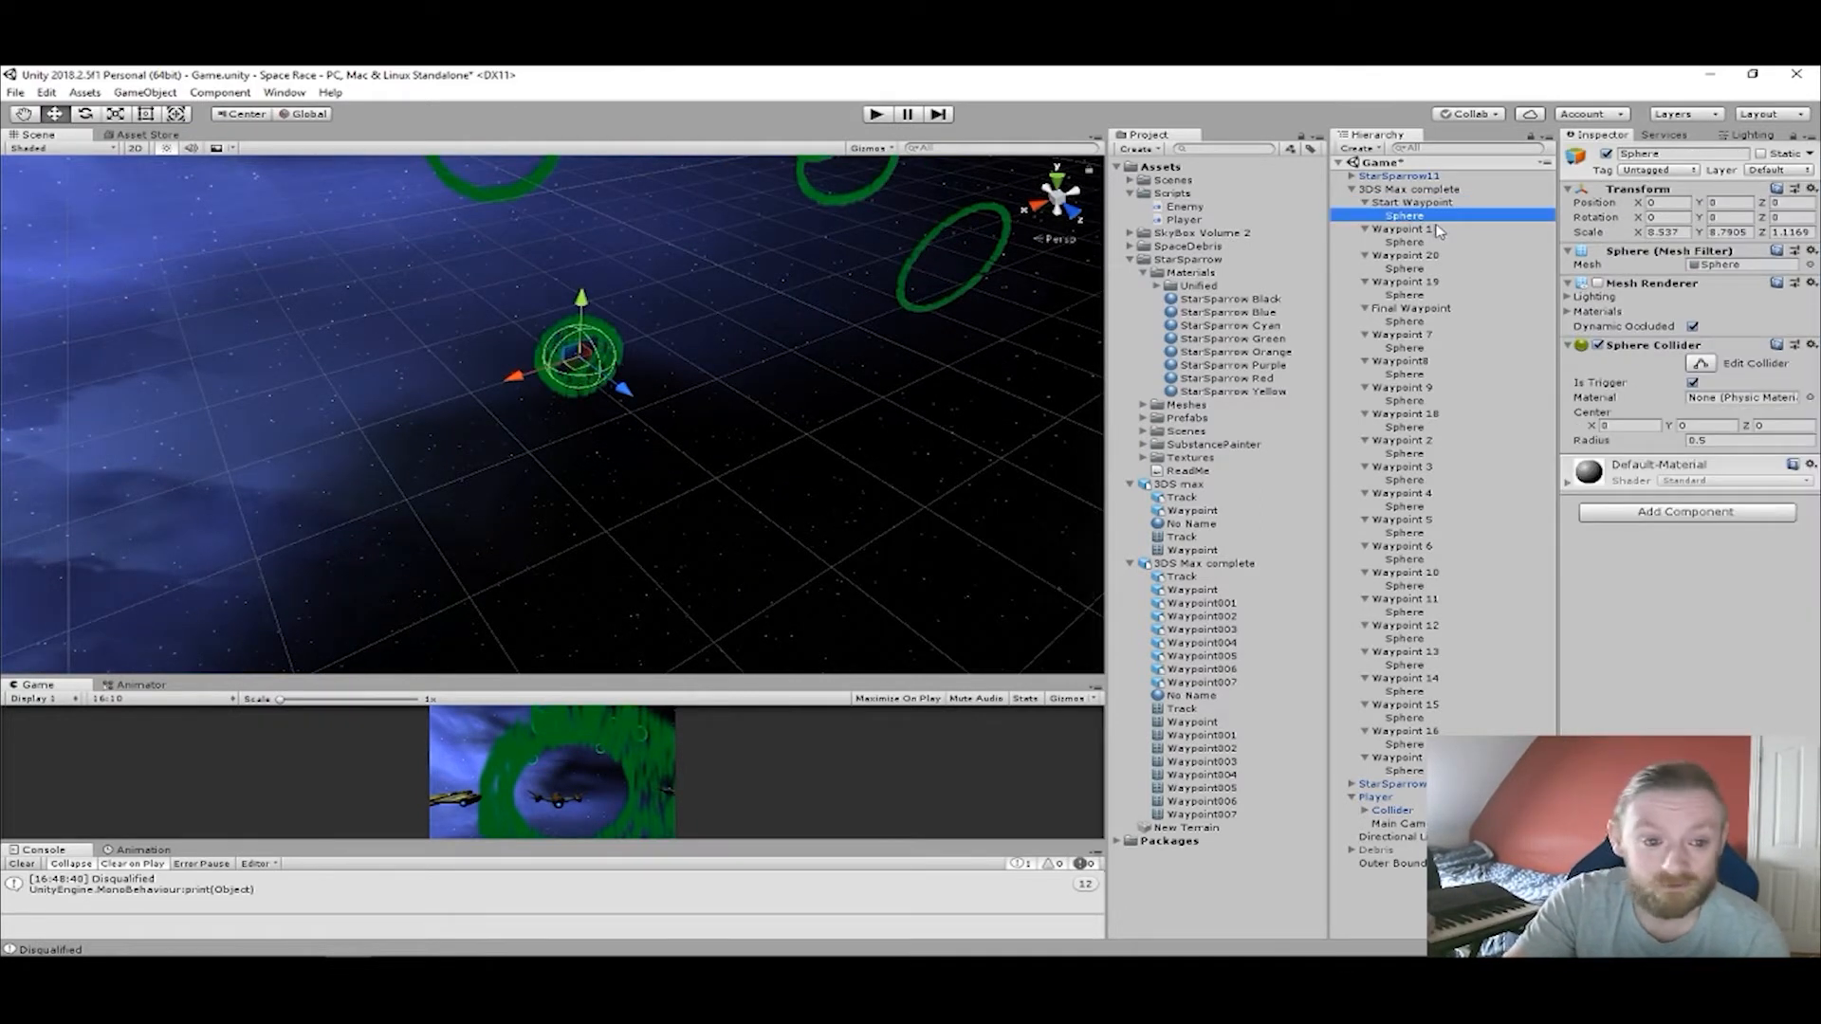
{"action": "left_click", "coordinate": [1691, 171]}
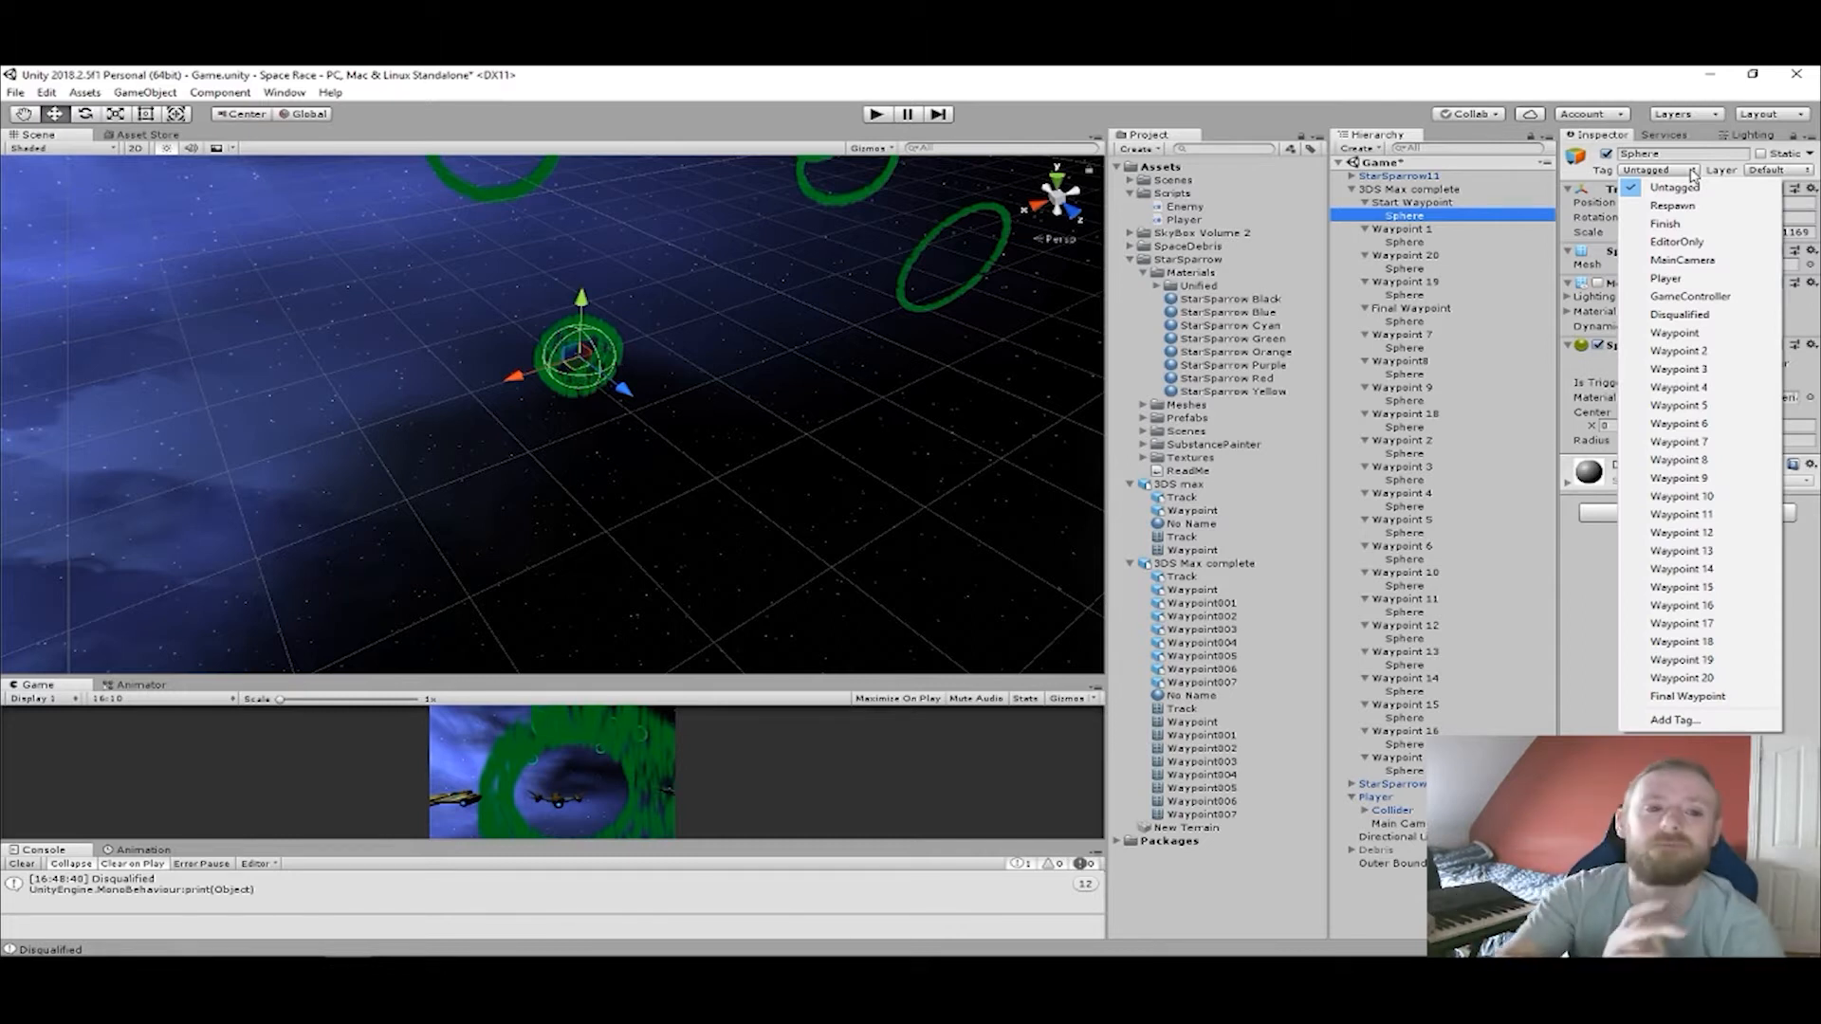
{"action": "left_click", "coordinate": [1678, 721]}
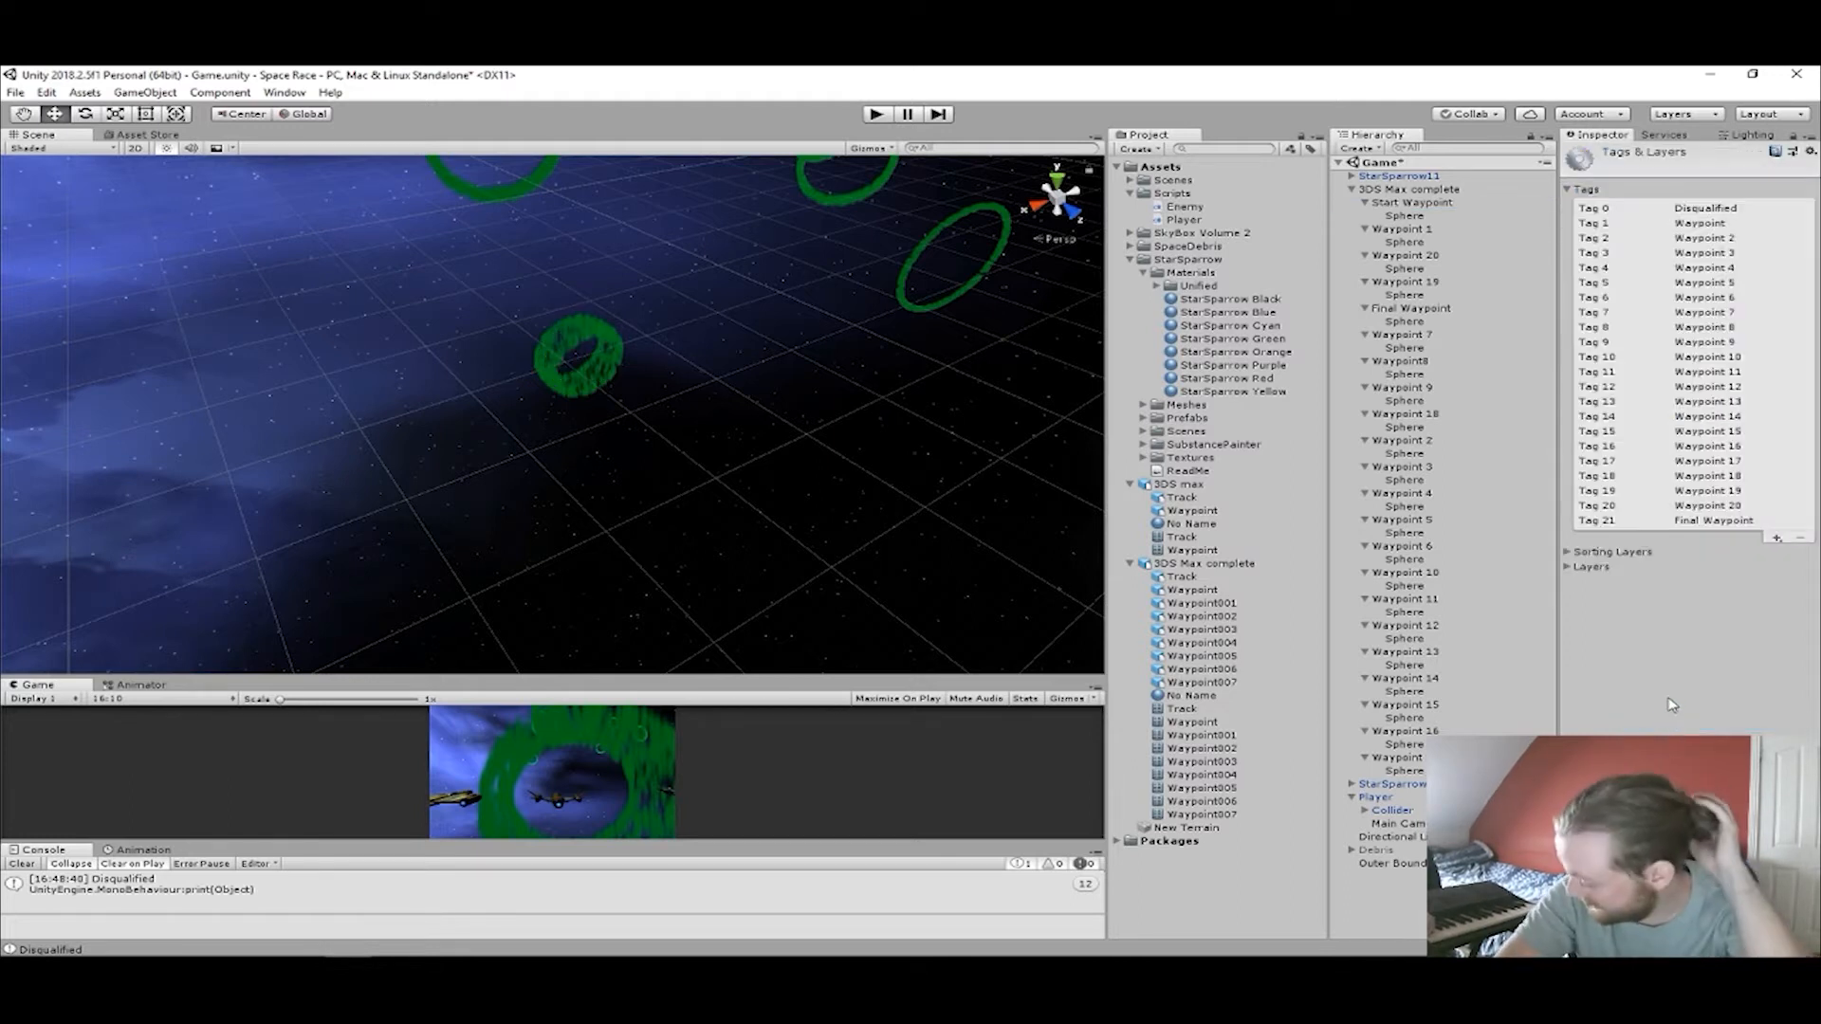
{"action": "left_click", "coordinate": [1776, 540]}
{"action": "type", "text": "Start"}
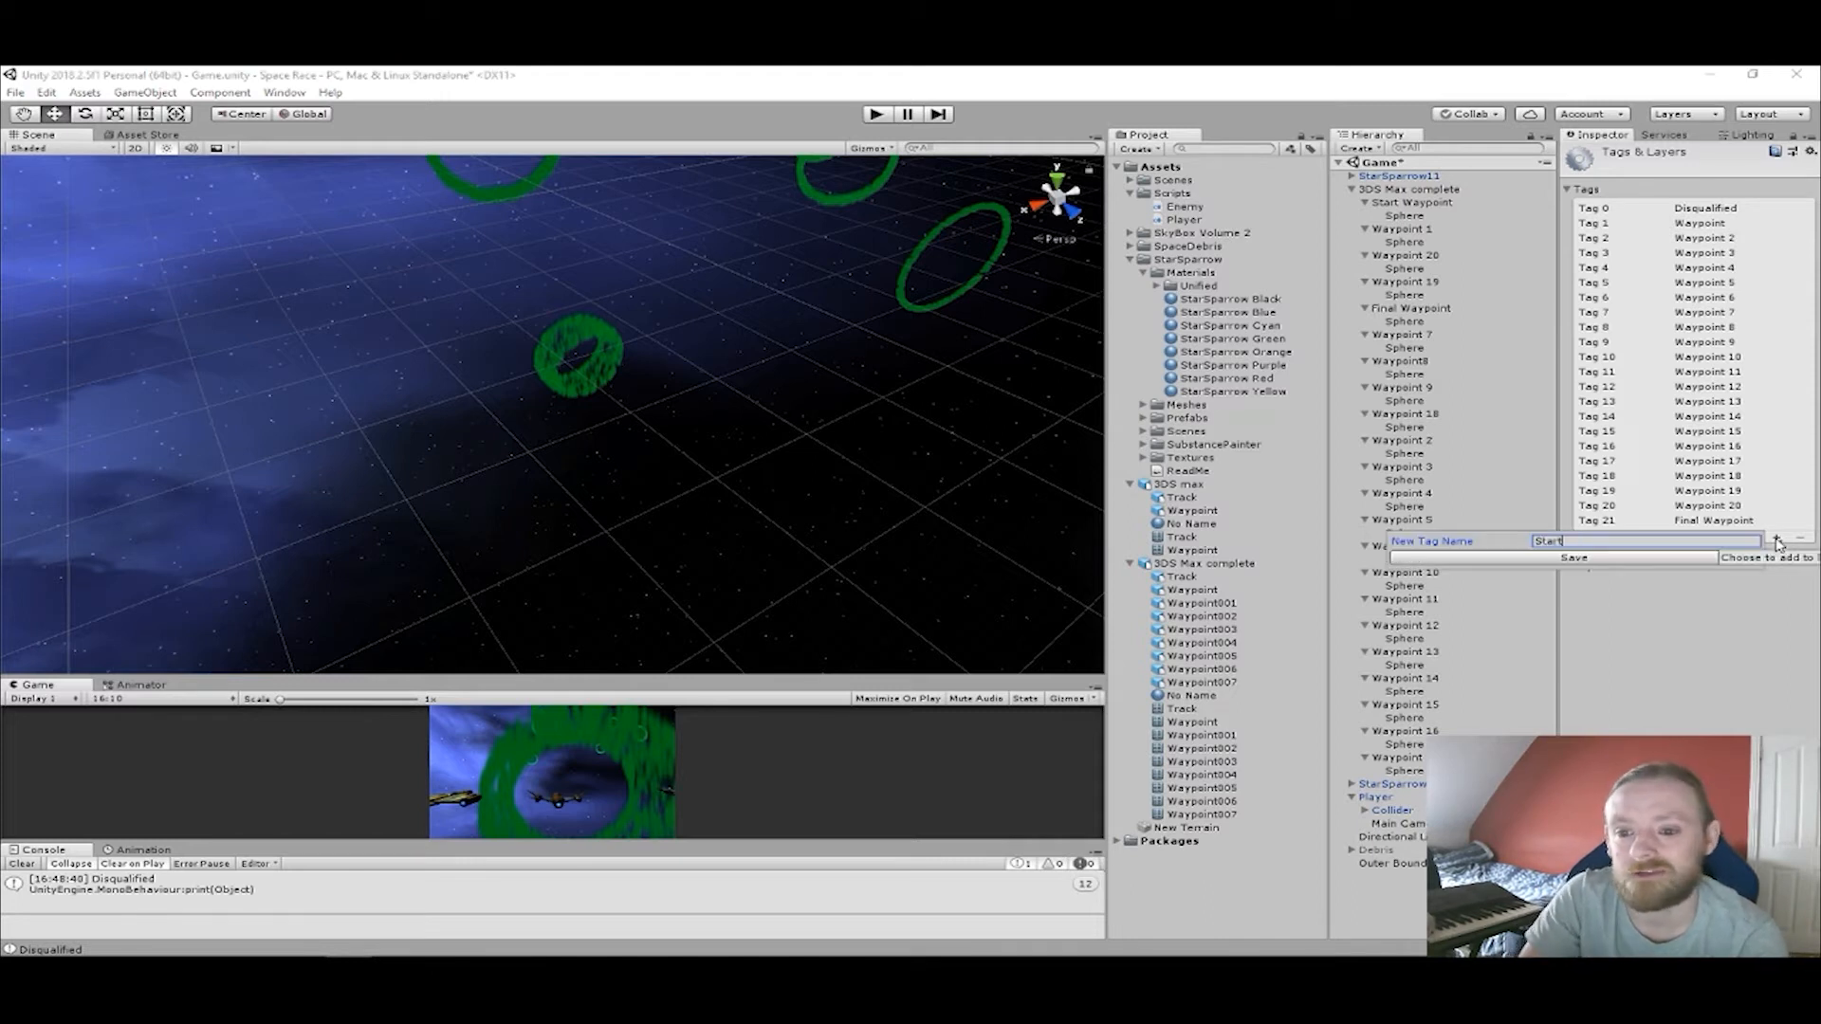
{"action": "key", "text": "Return"}
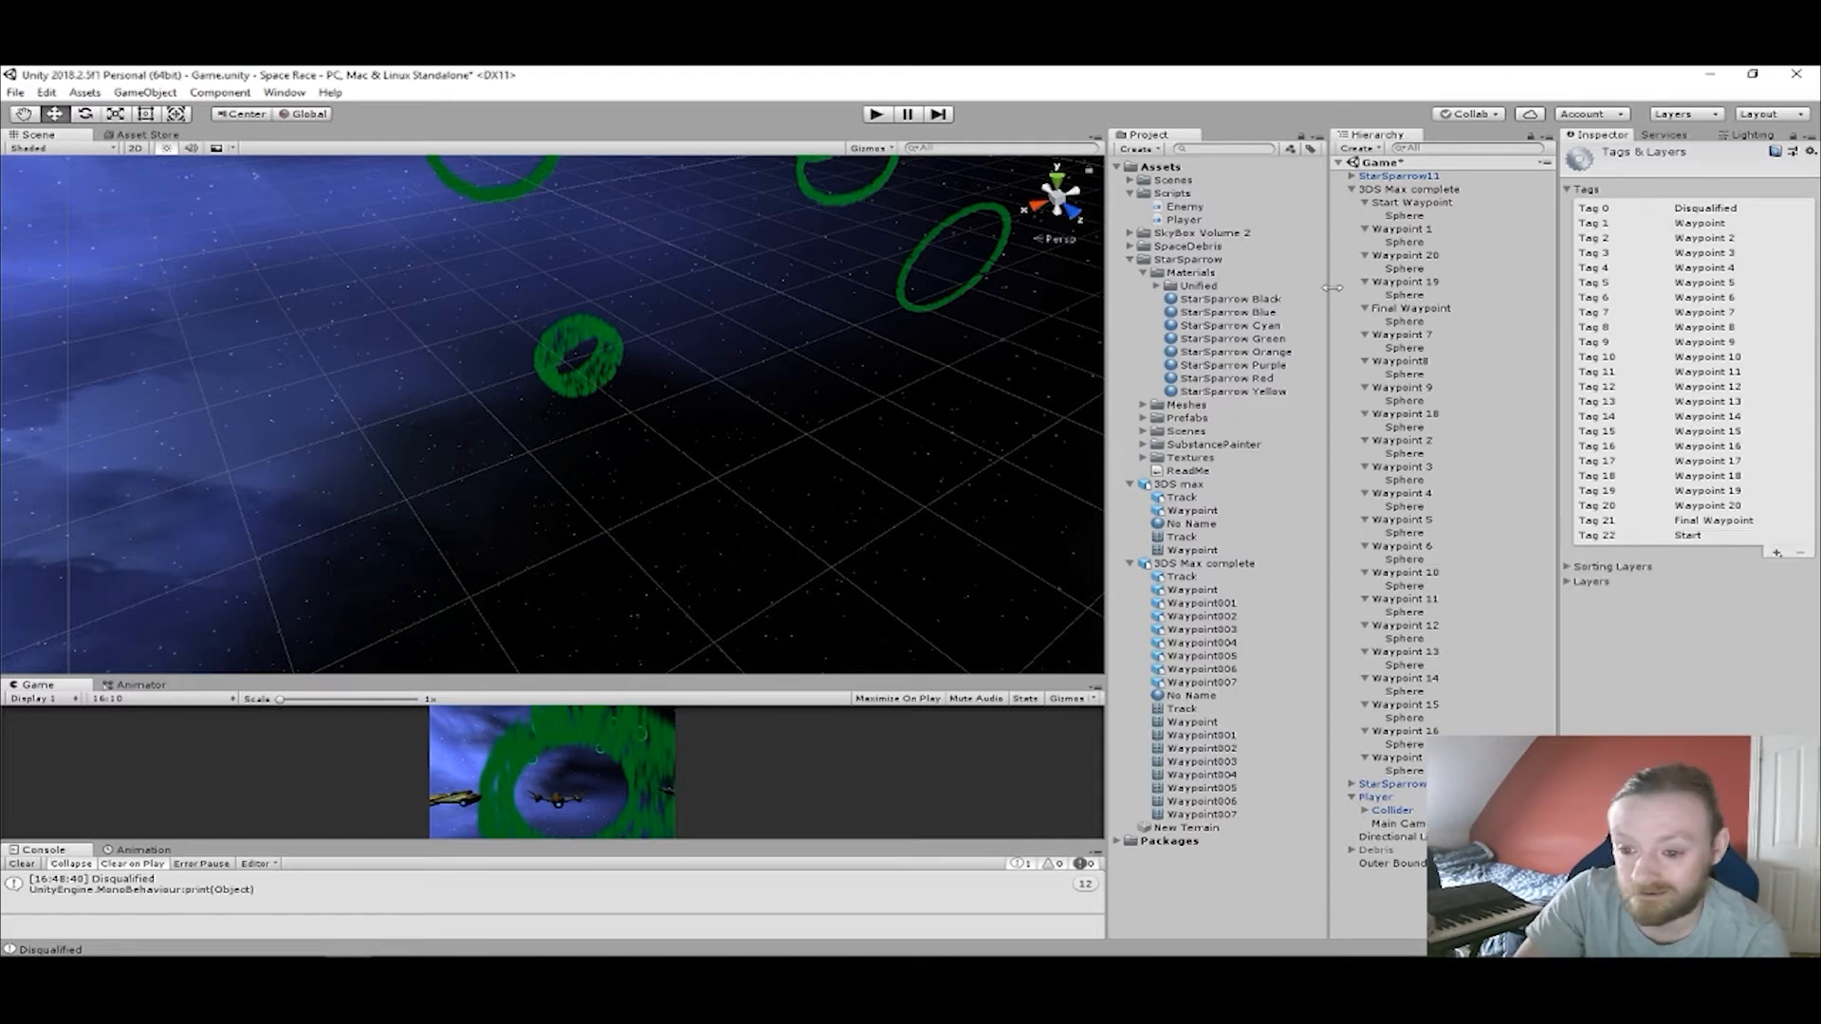
Assign the Start tag to the Sphere under Start Waypoint.
{"action": "left_click", "coordinate": [1402, 216]}
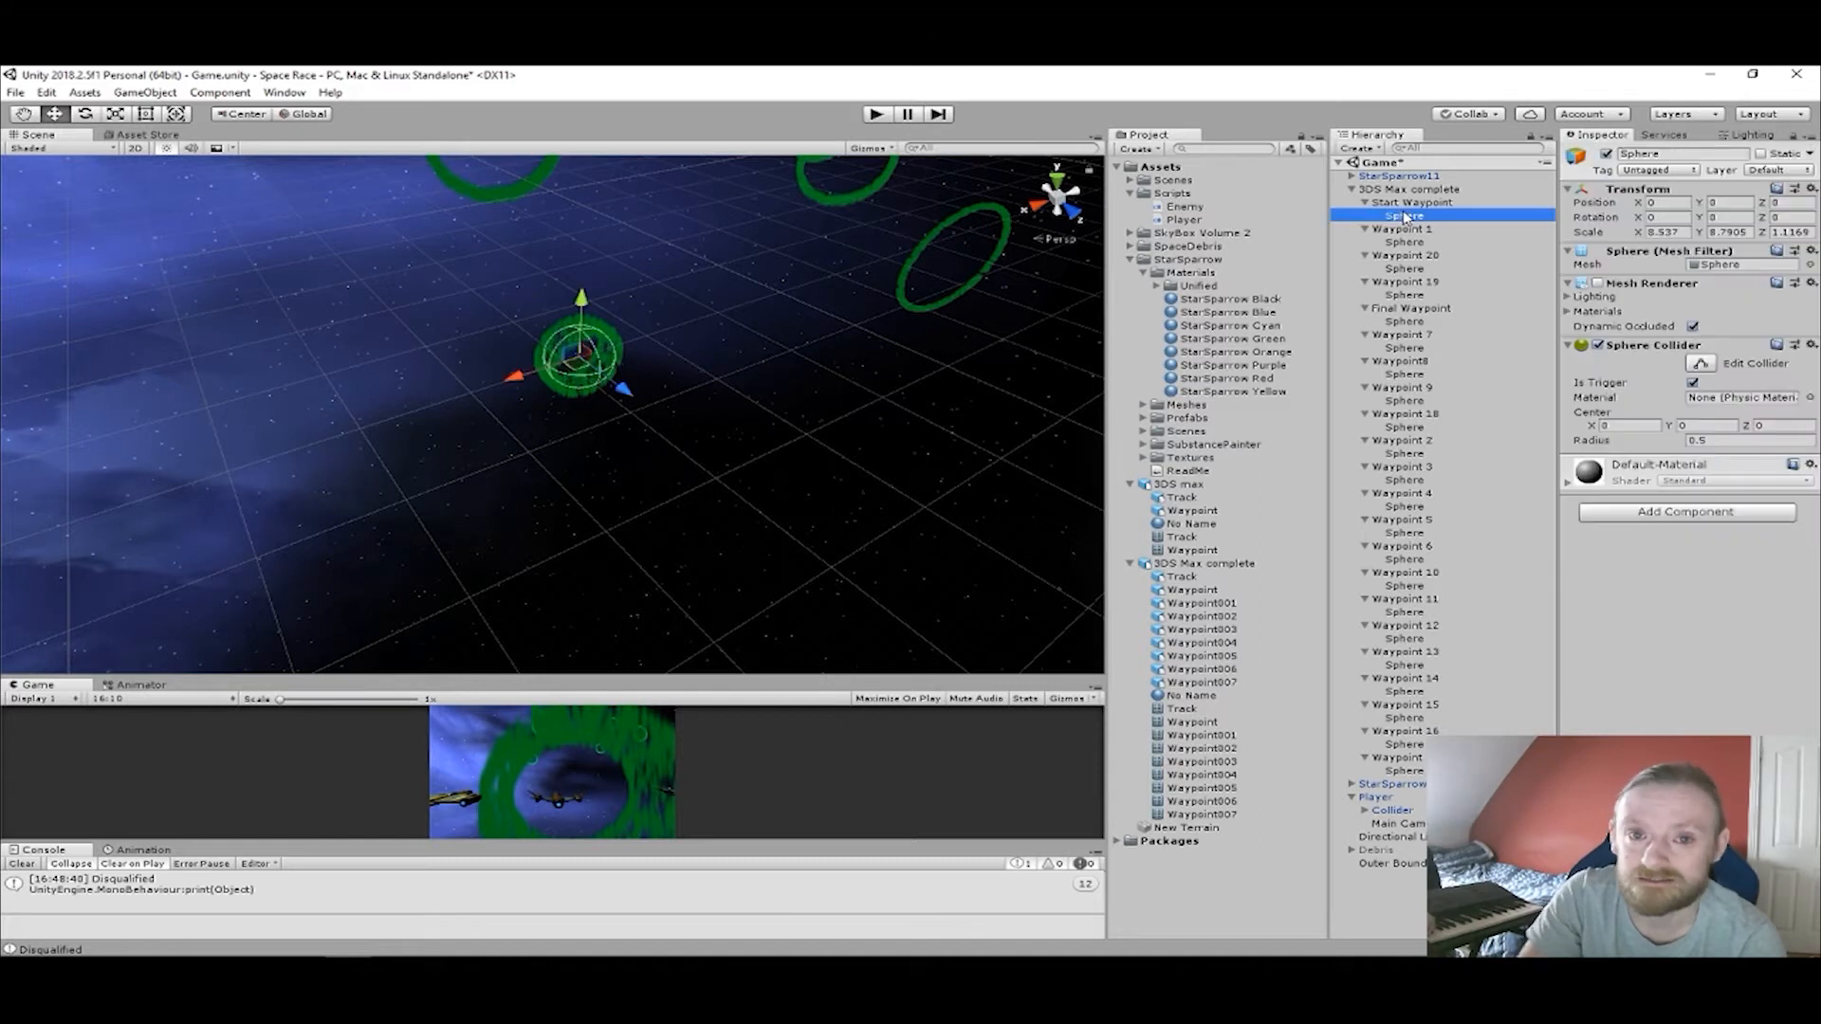
{"action": "left_click", "coordinate": [1659, 170]}
{"action": "left_click", "coordinate": [1686, 715]}
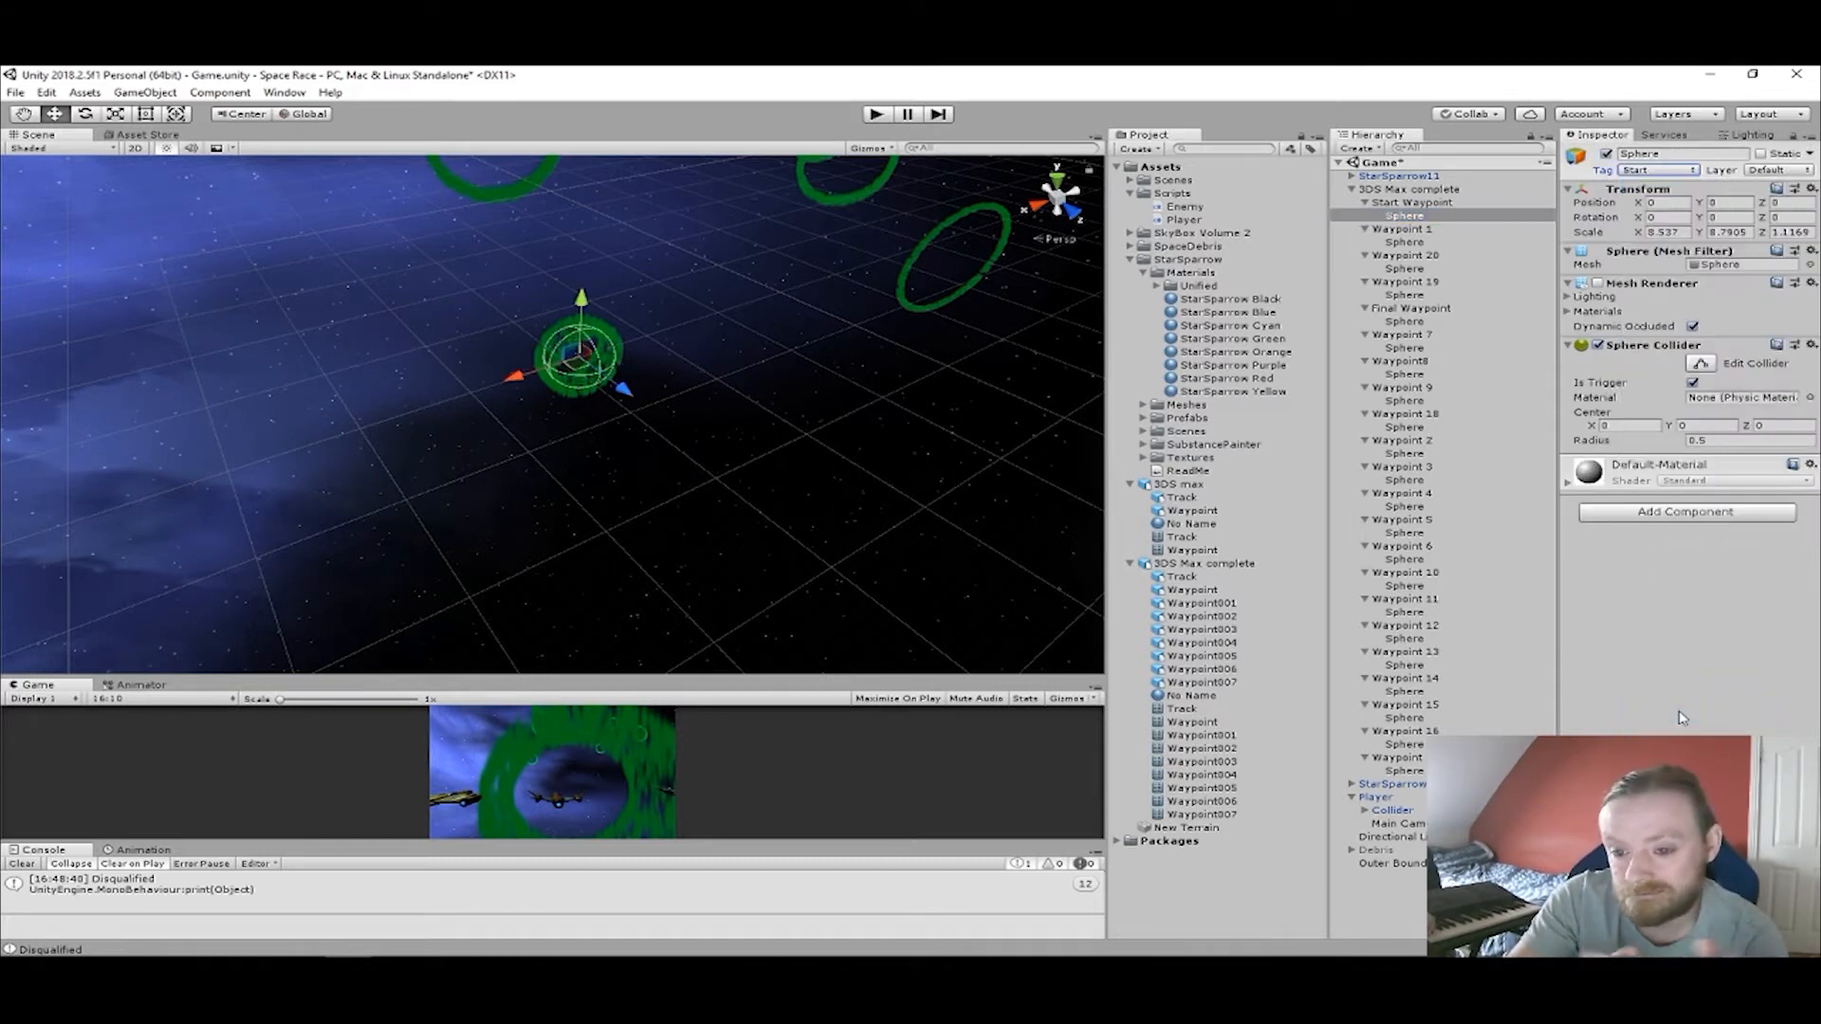
{"action": "scroll", "coordinate": [754, 373], "scroll_direction": "down", "scroll_amount": 3}
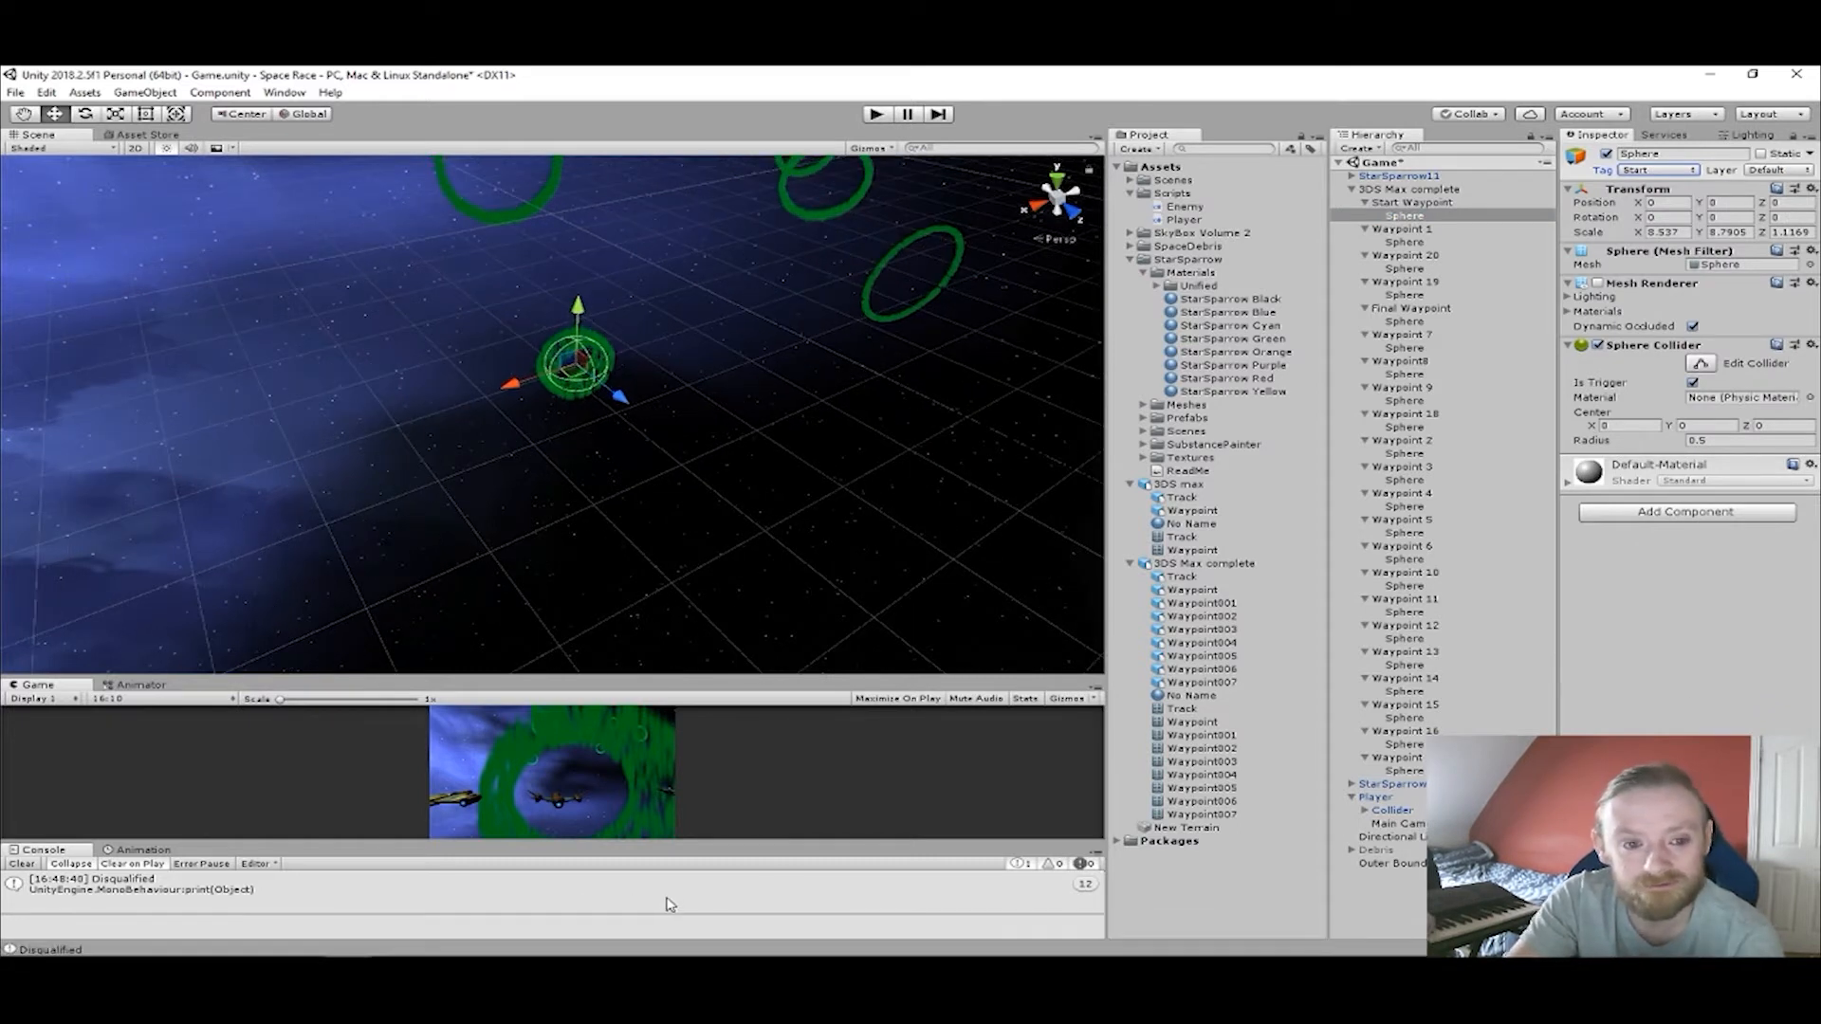
Switch to Visual Studio, declare "public GameObject Start;" above the waypoint field in Enemy.cs and save the script.
{"action": "left_click", "coordinate": [441, 942]}
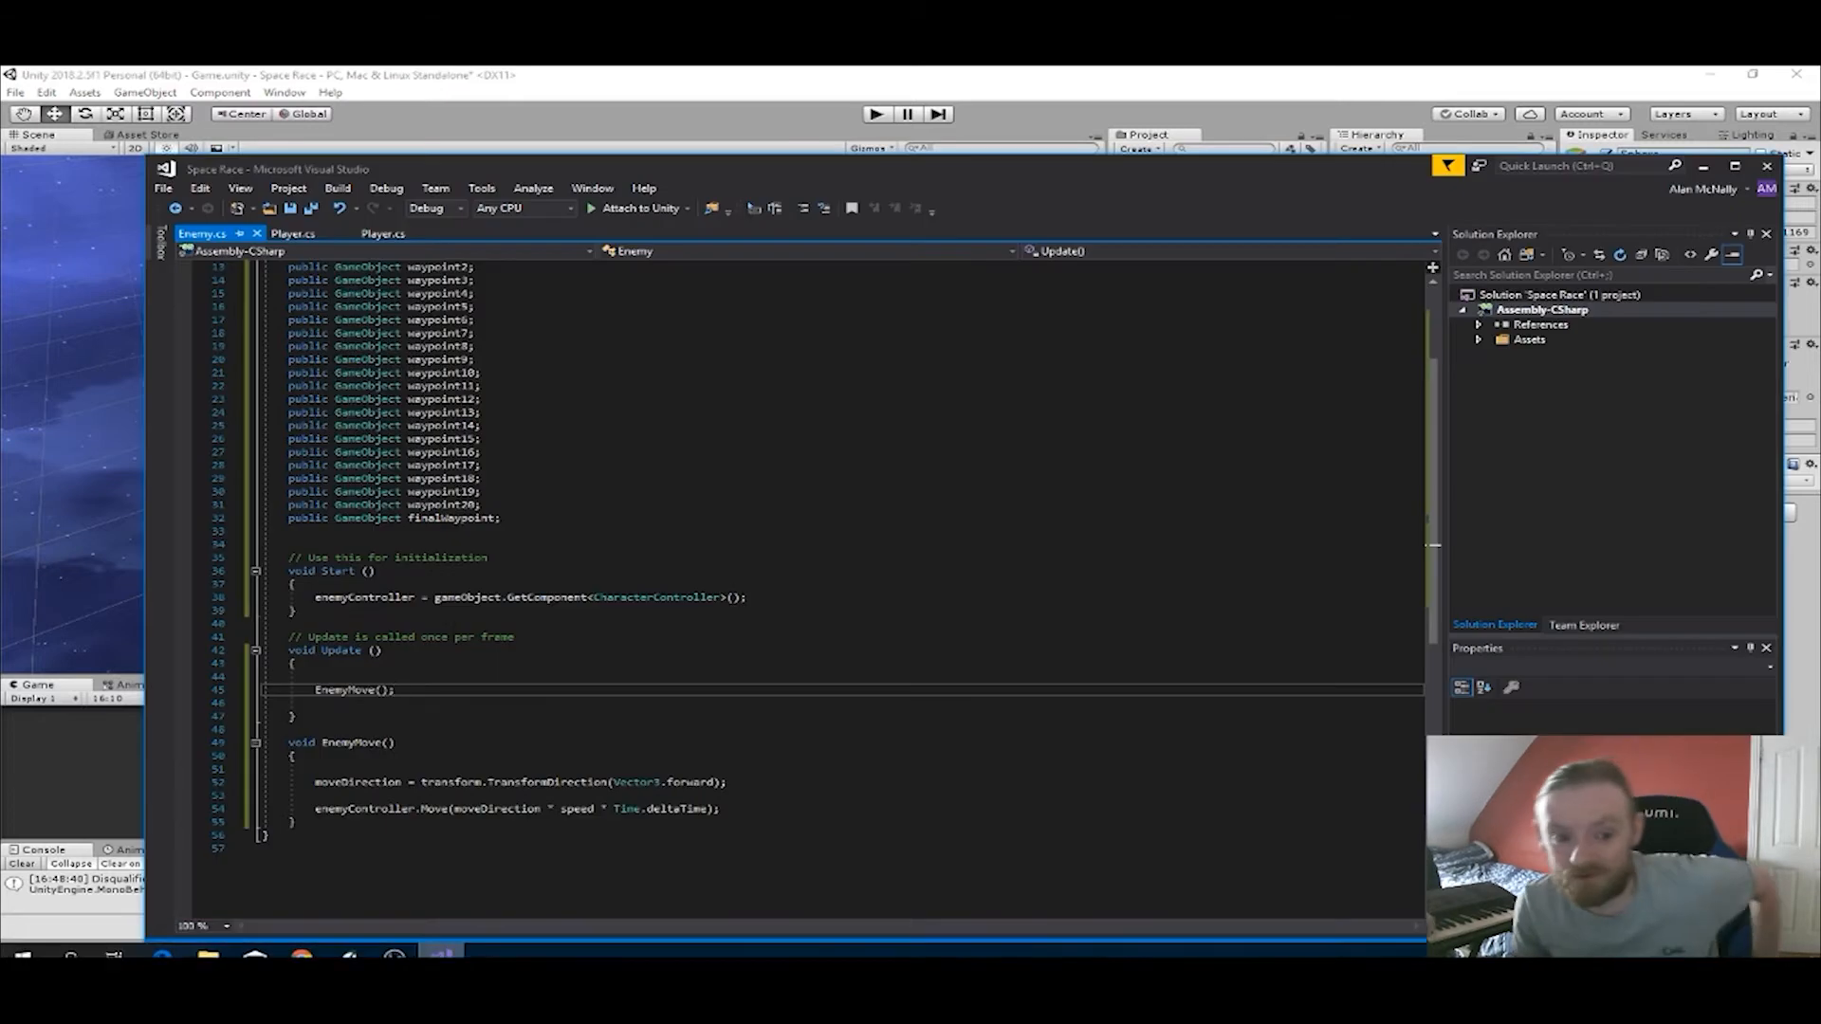
{"action": "scroll", "coordinate": [796, 588], "scroll_direction": "down", "scroll_amount": 1}
{"action": "left_click", "coordinate": [410, 359]}
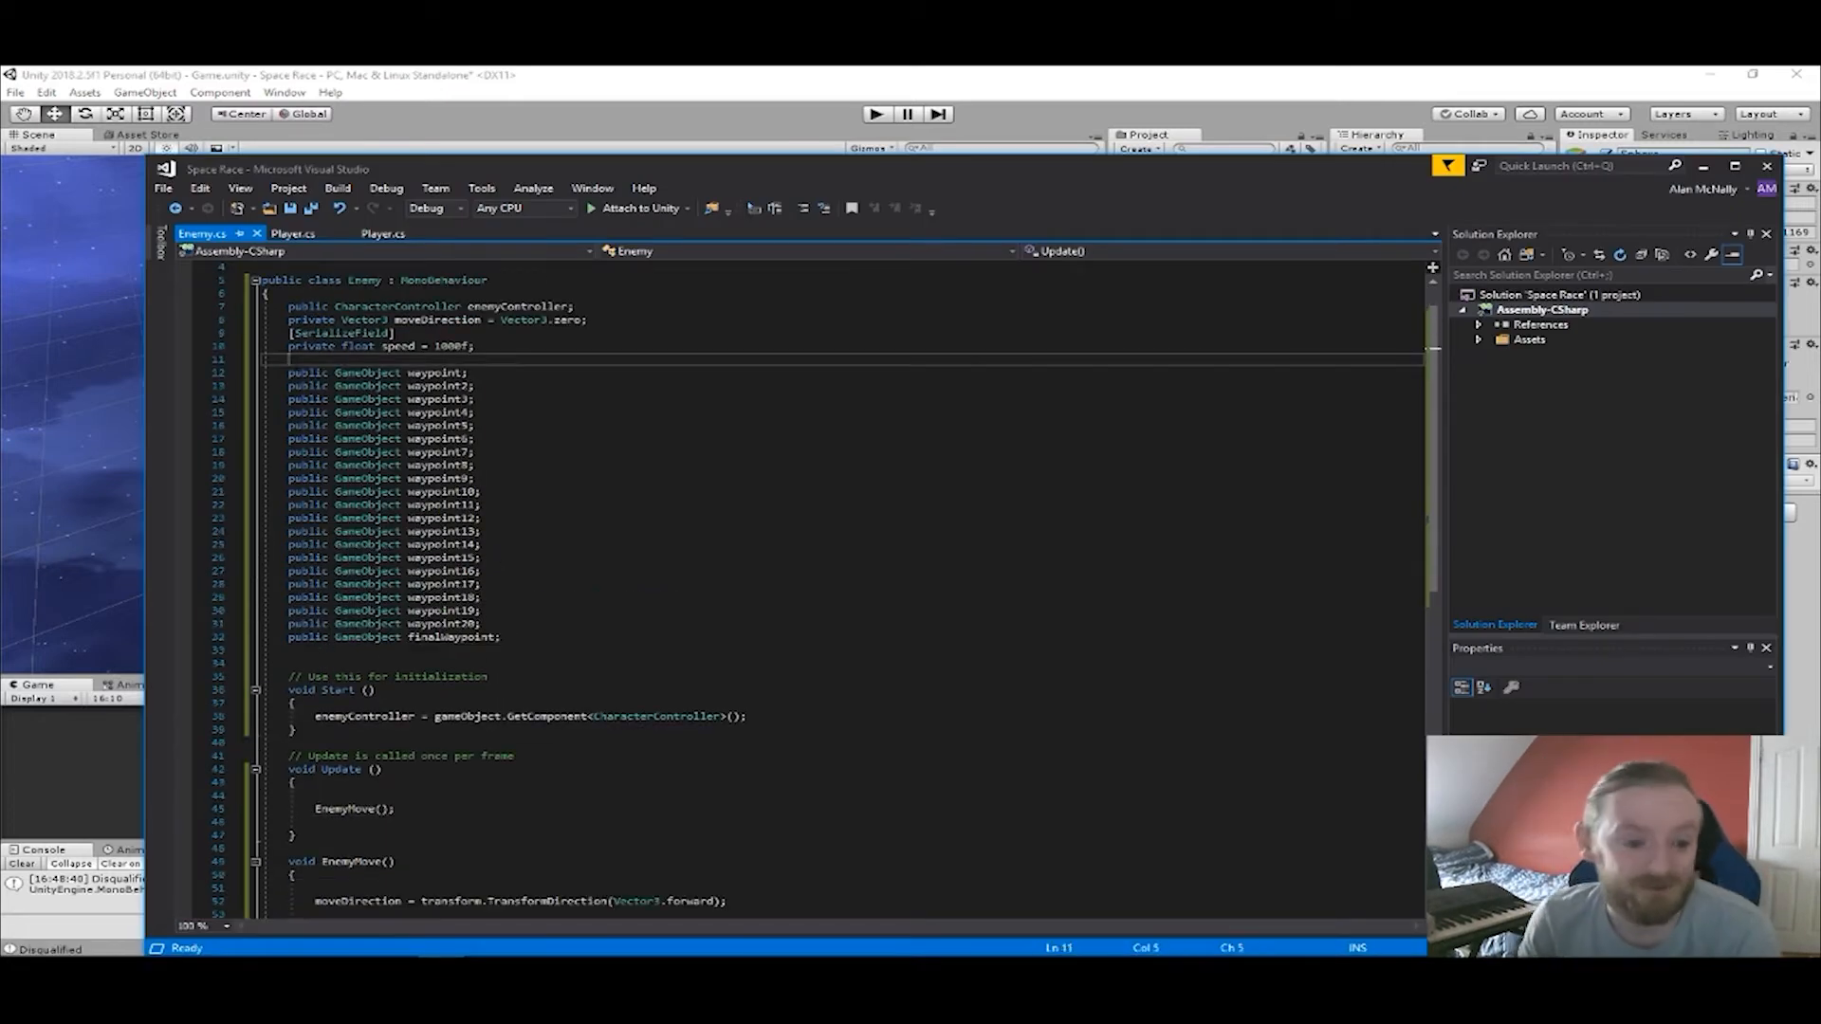
{"action": "key", "text": "Return"}
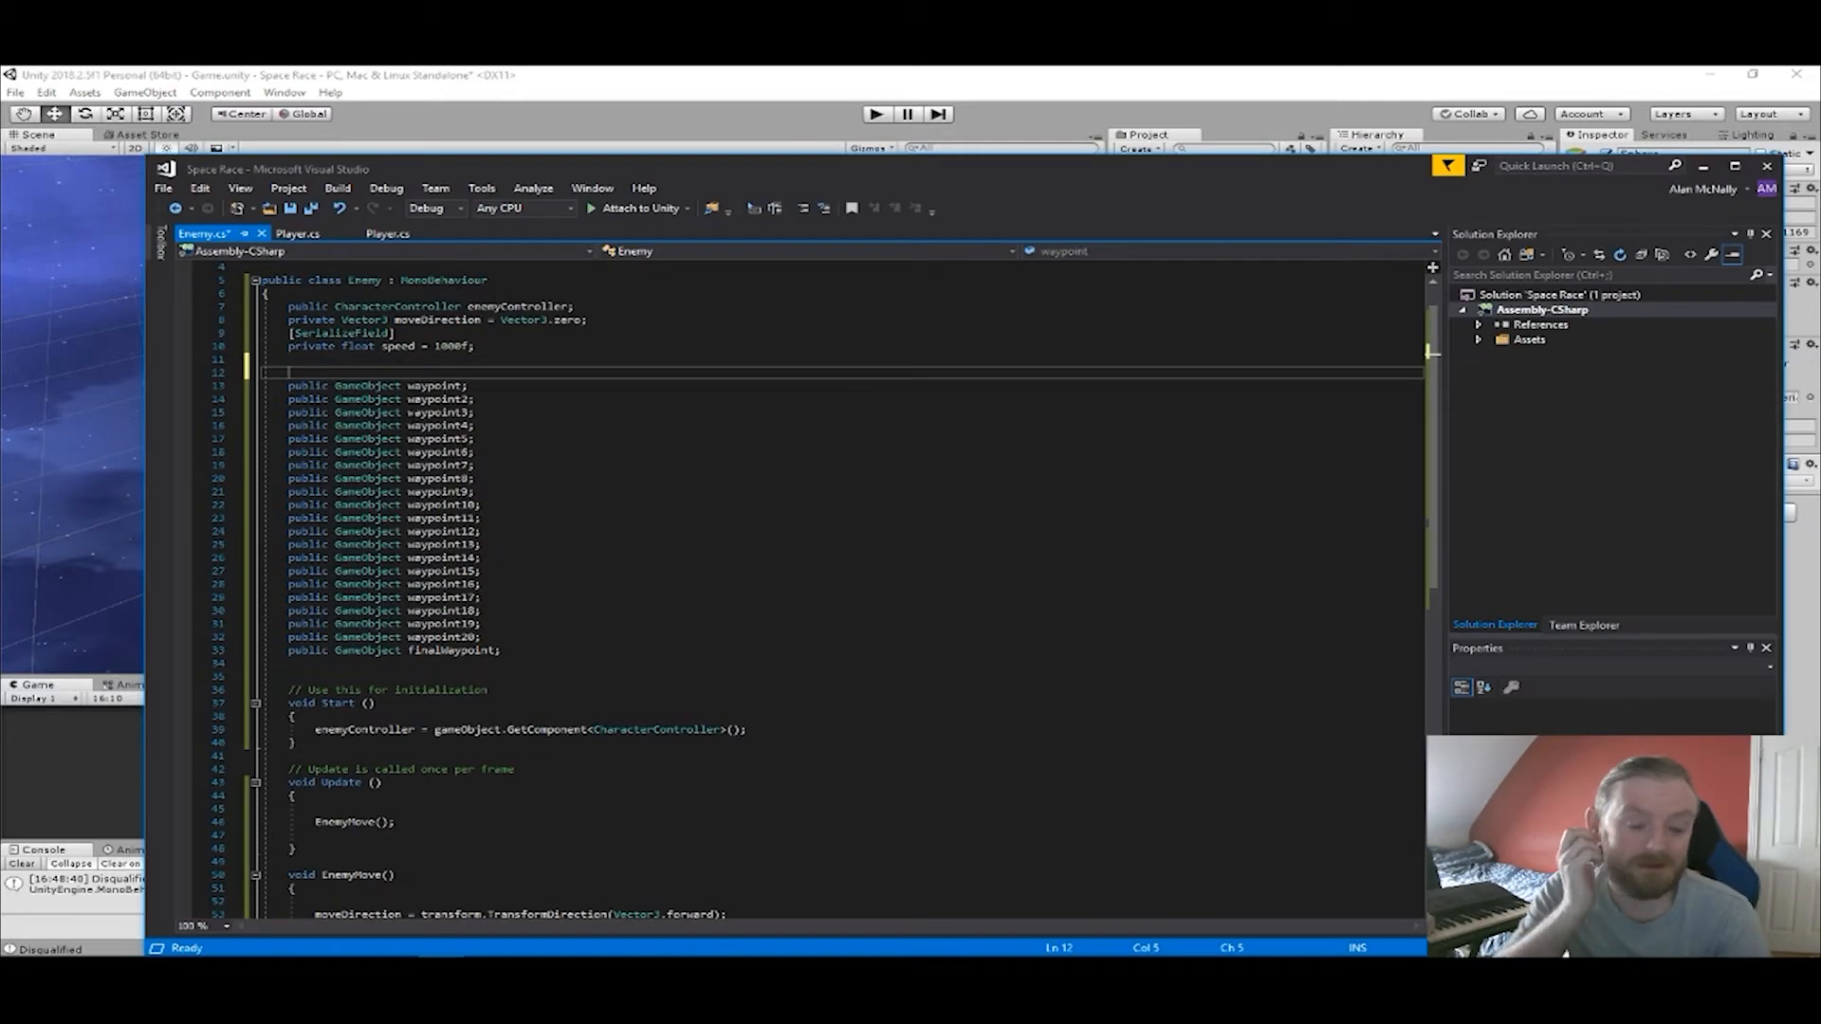
{"action": "type", "text": "public "}
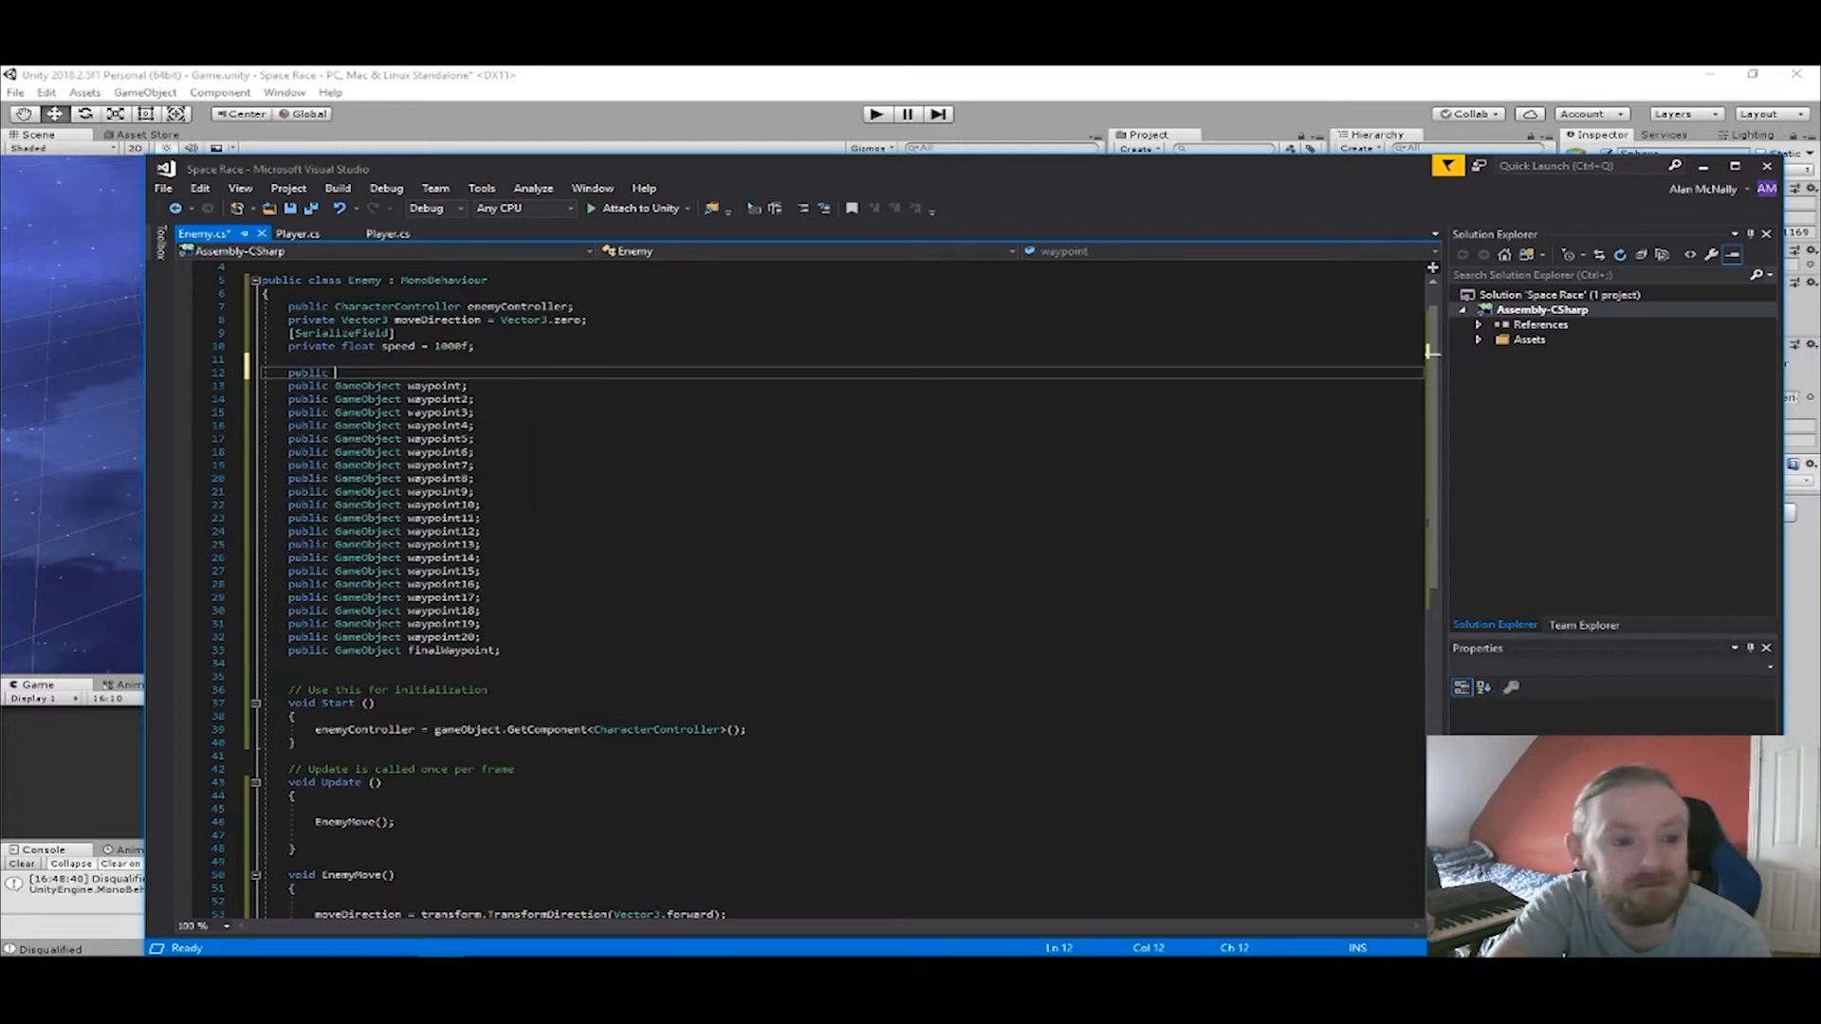
{"action": "type", "text": "ga"}
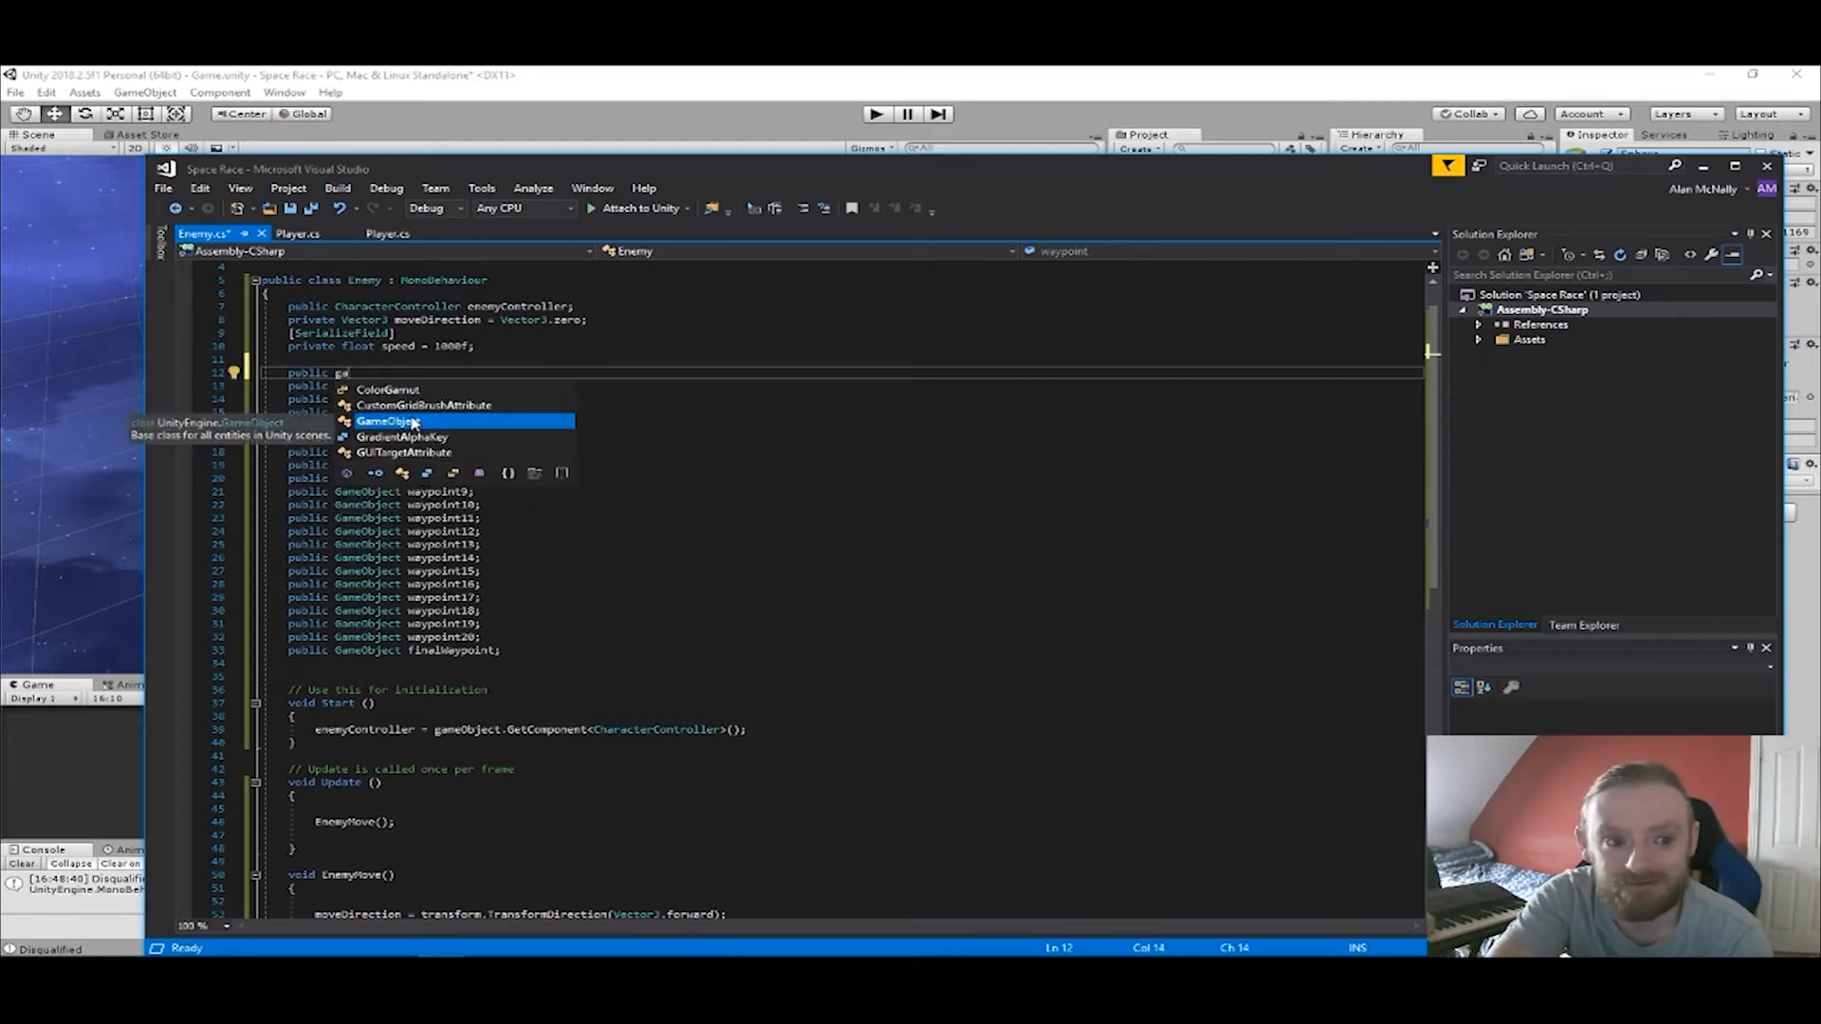
{"action": "type", "text": "meObject"}
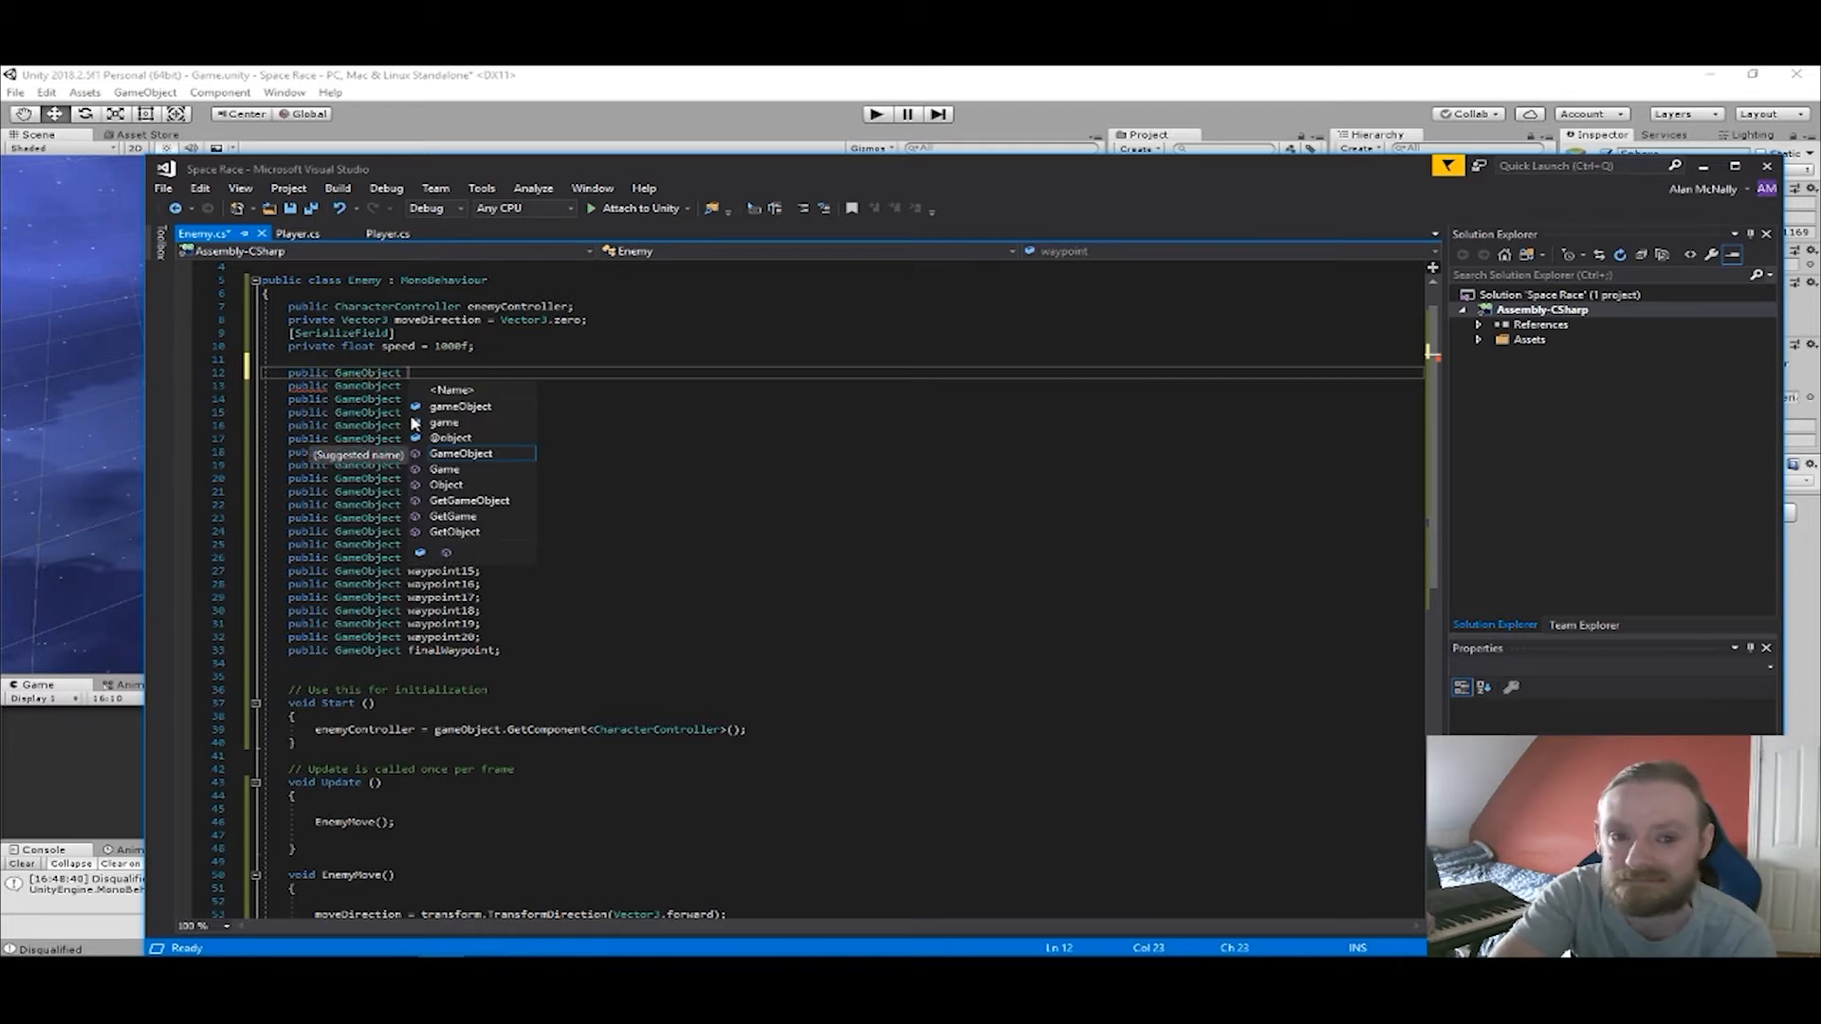
{"action": "type", "text": " Start;"}
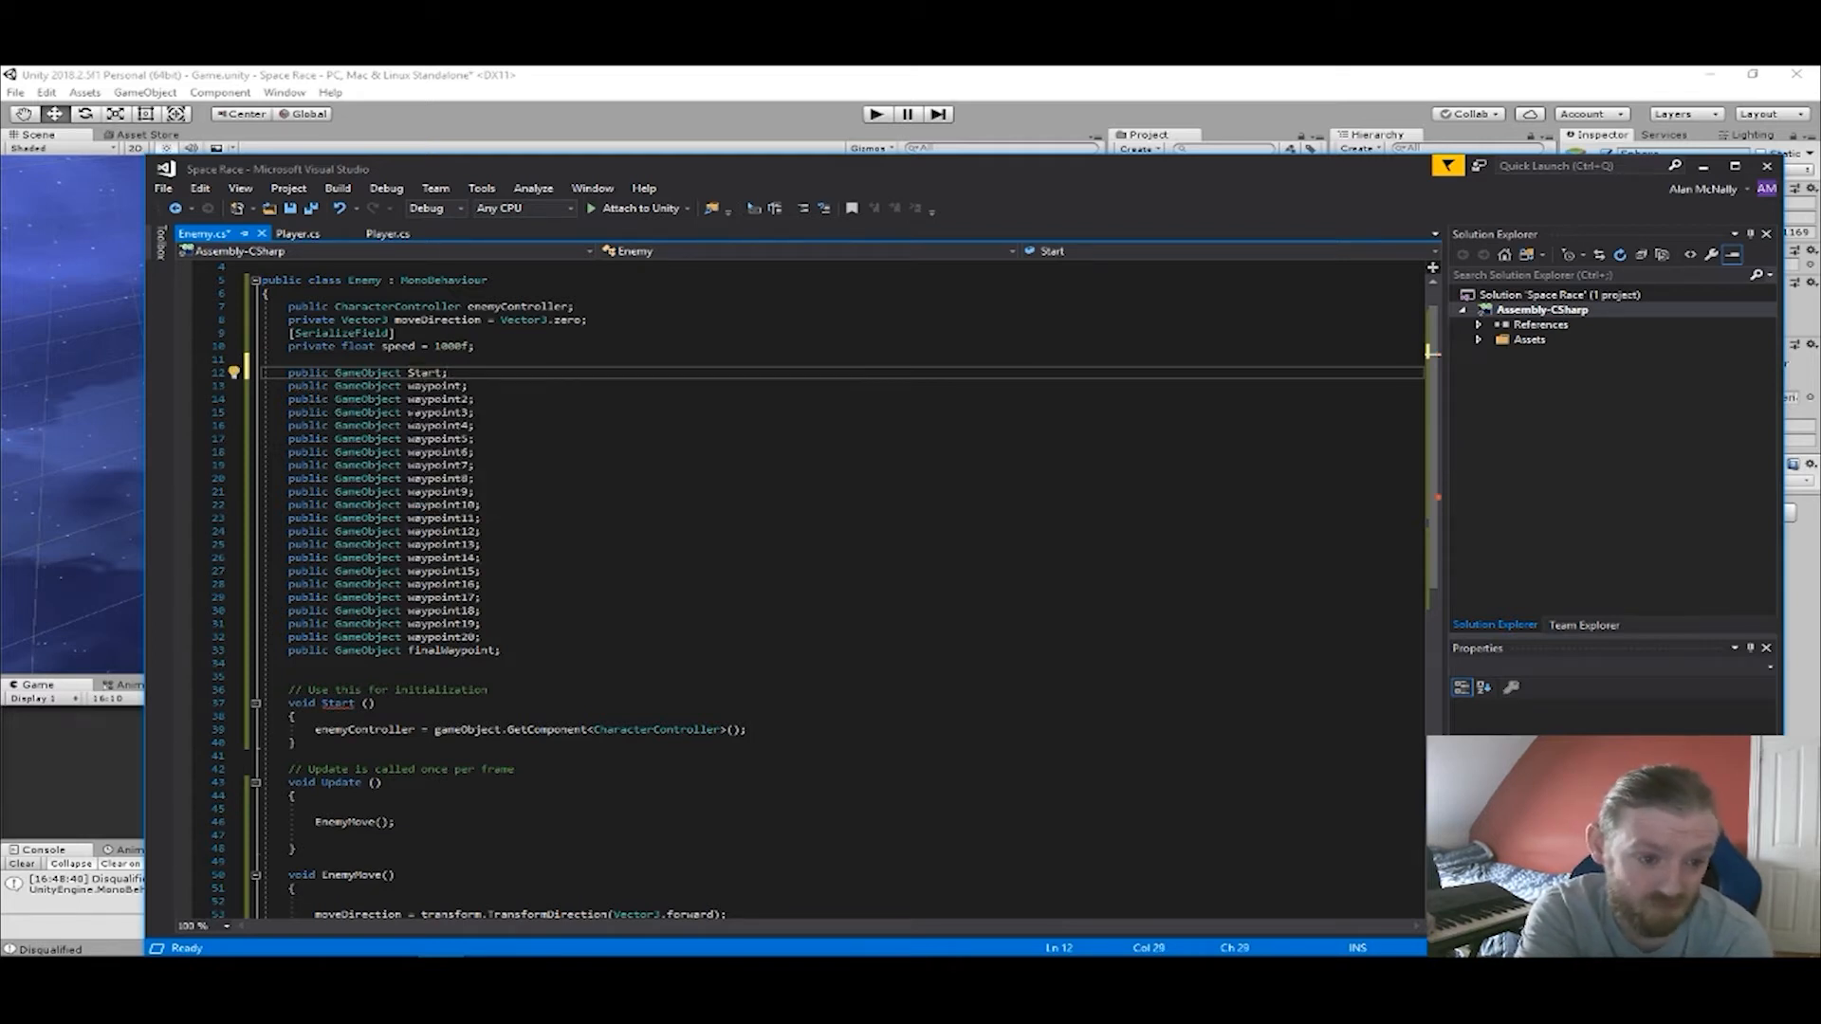
{"action": "key", "text": "ctrl+s"}
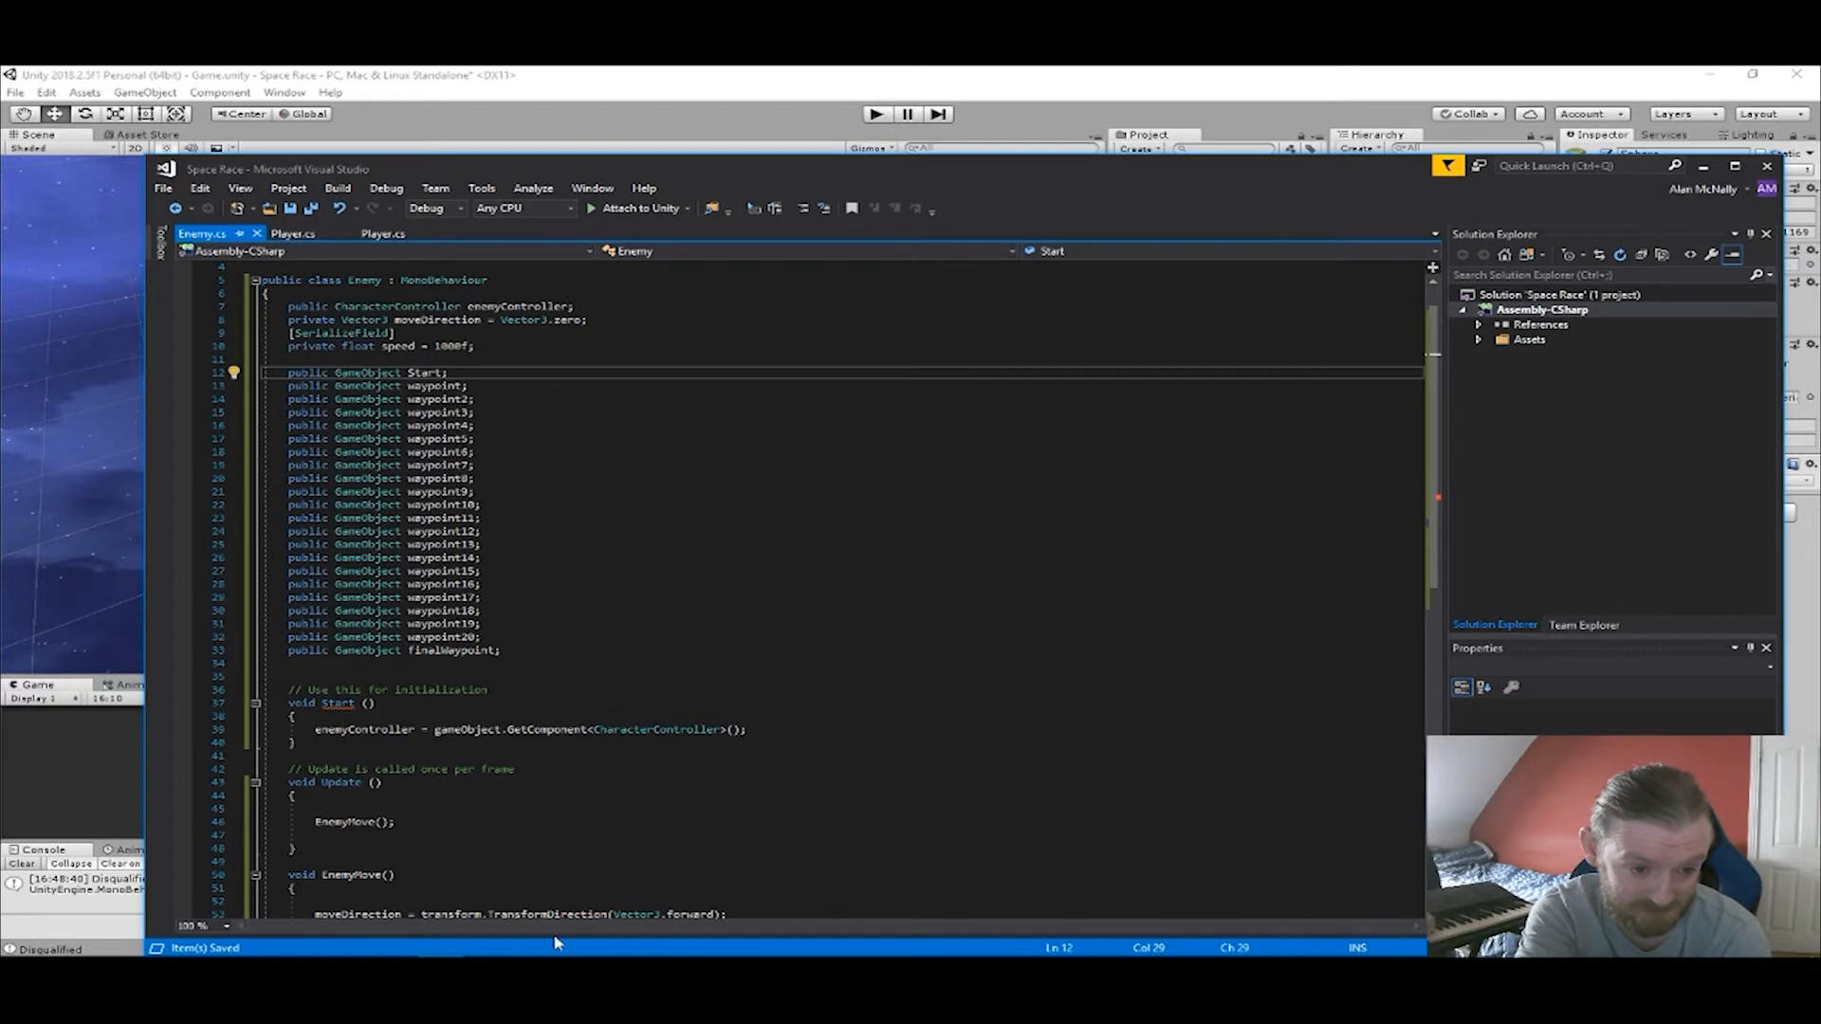
Switch to Unity and check the Enemy script's fields on StarSparrow11.
{"action": "mouse_move", "coordinate": [484, 948]}
{"action": "left_click", "coordinate": [349, 940]}
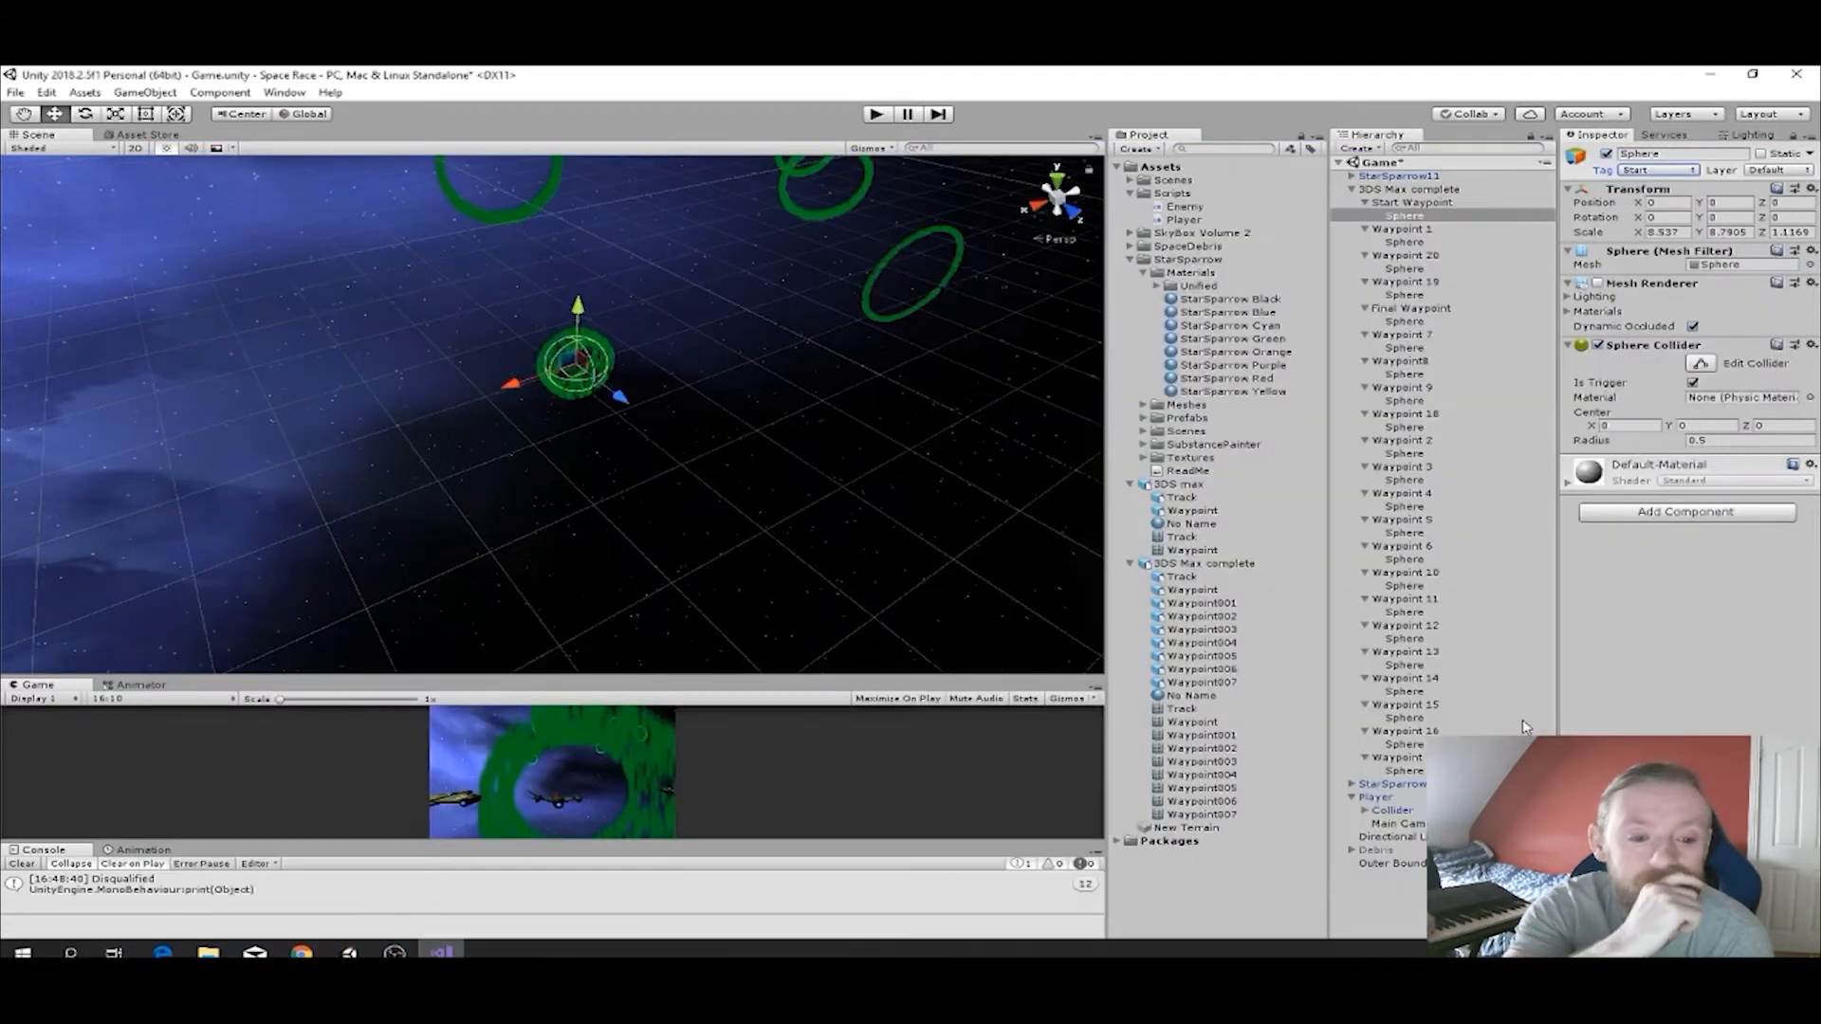
{"action": "left_click", "coordinate": [1402, 177]}
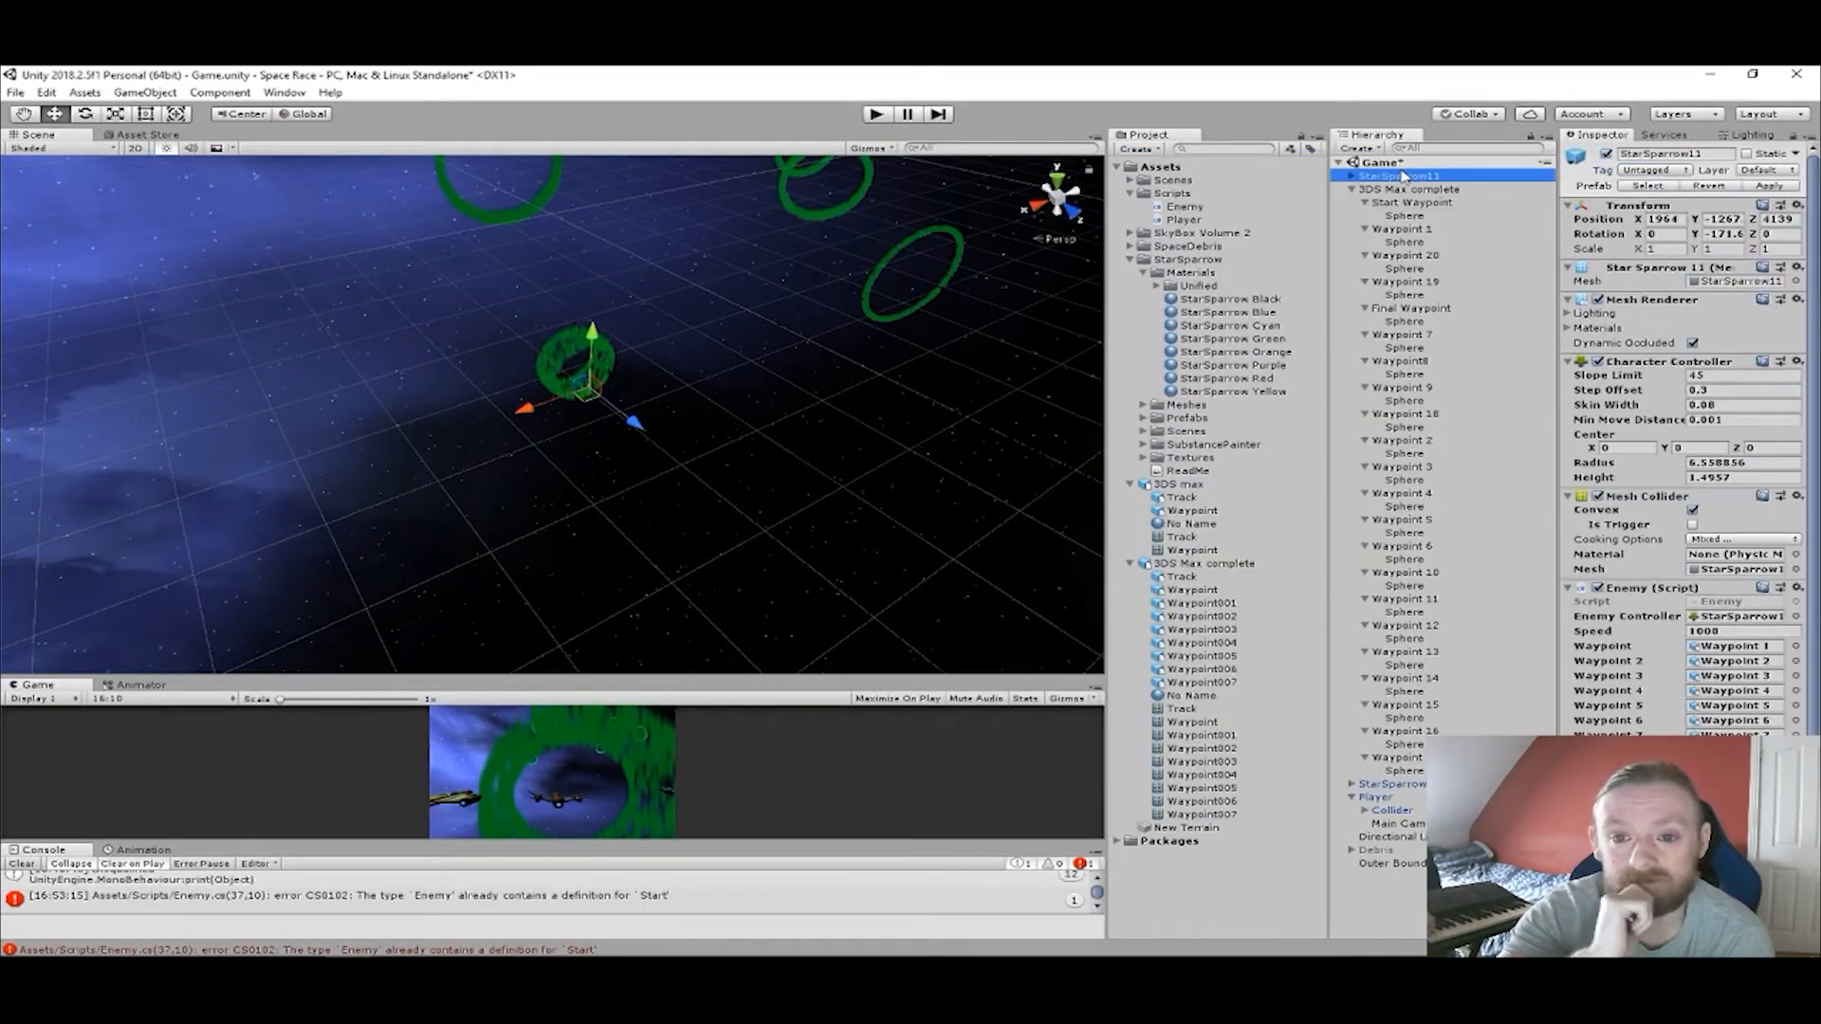
{"action": "scroll", "coordinate": [1716, 600], "scroll_direction": "down", "scroll_amount": 3}
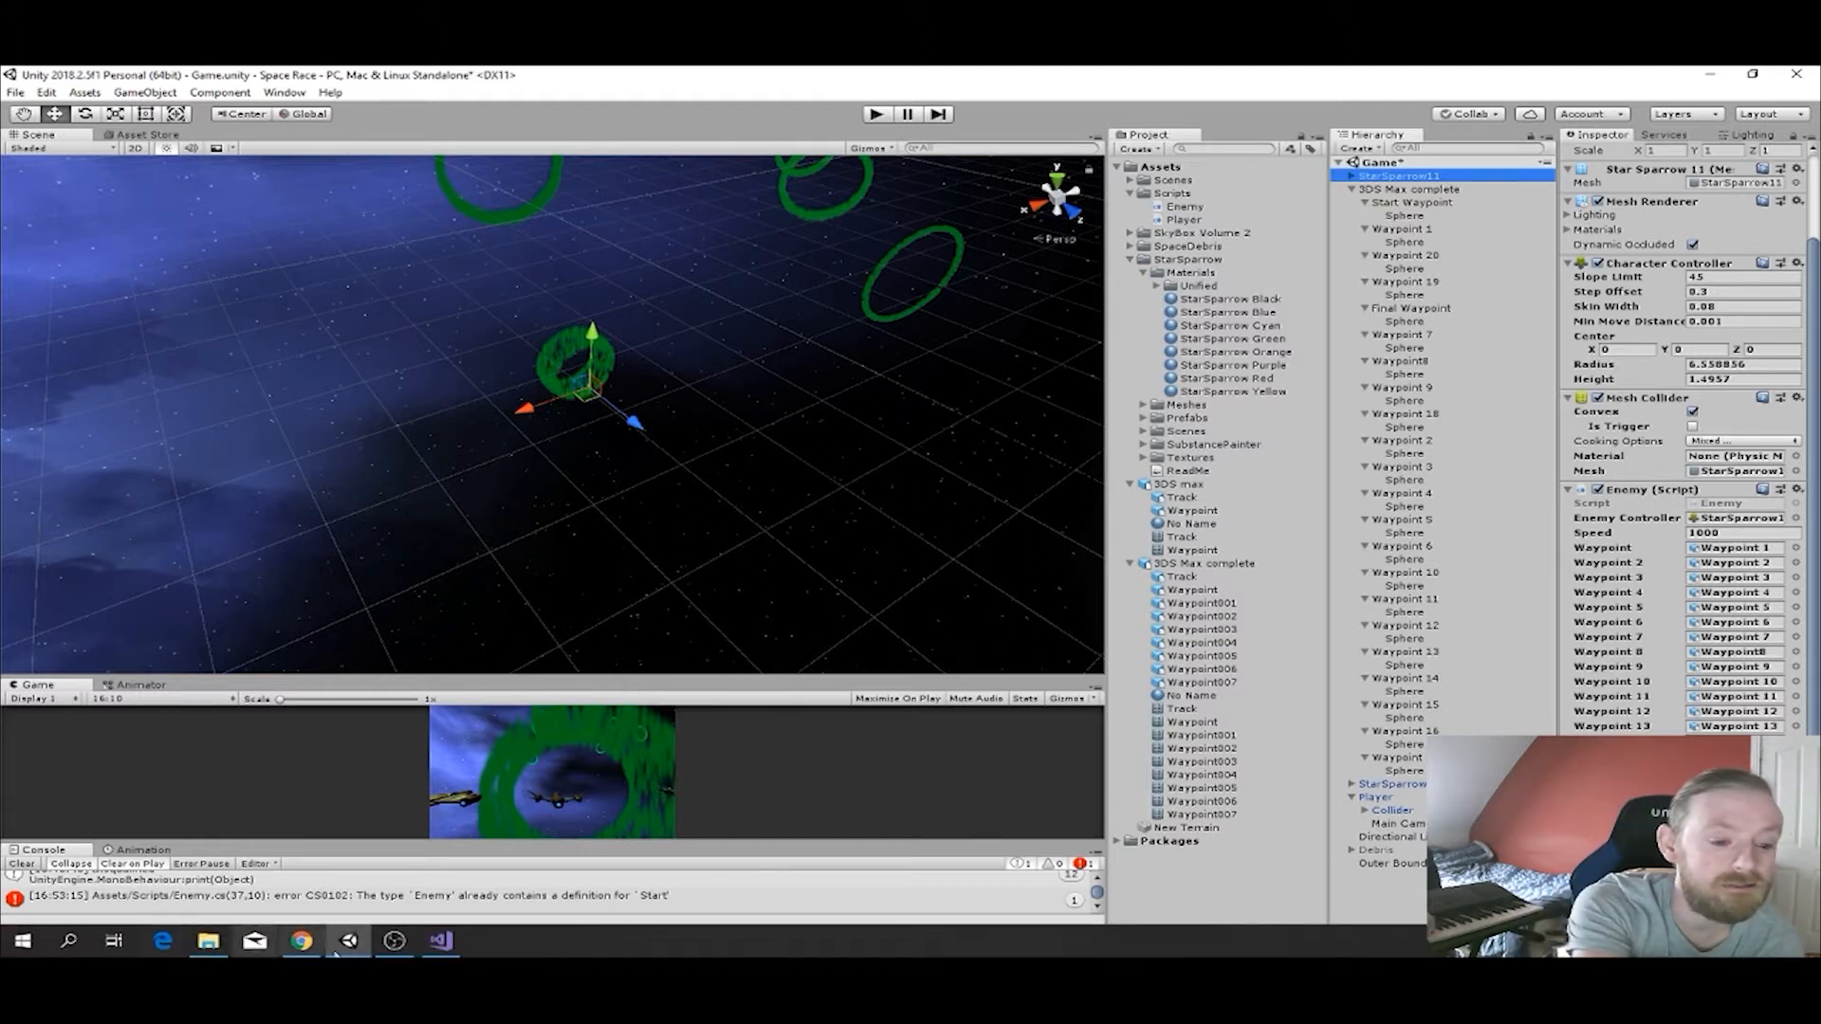
Switch to Visual Studio, rename the Start GameObject field in Enemy.cs to lowercase "start" and save the script.
{"action": "left_click", "coordinate": [434, 946]}
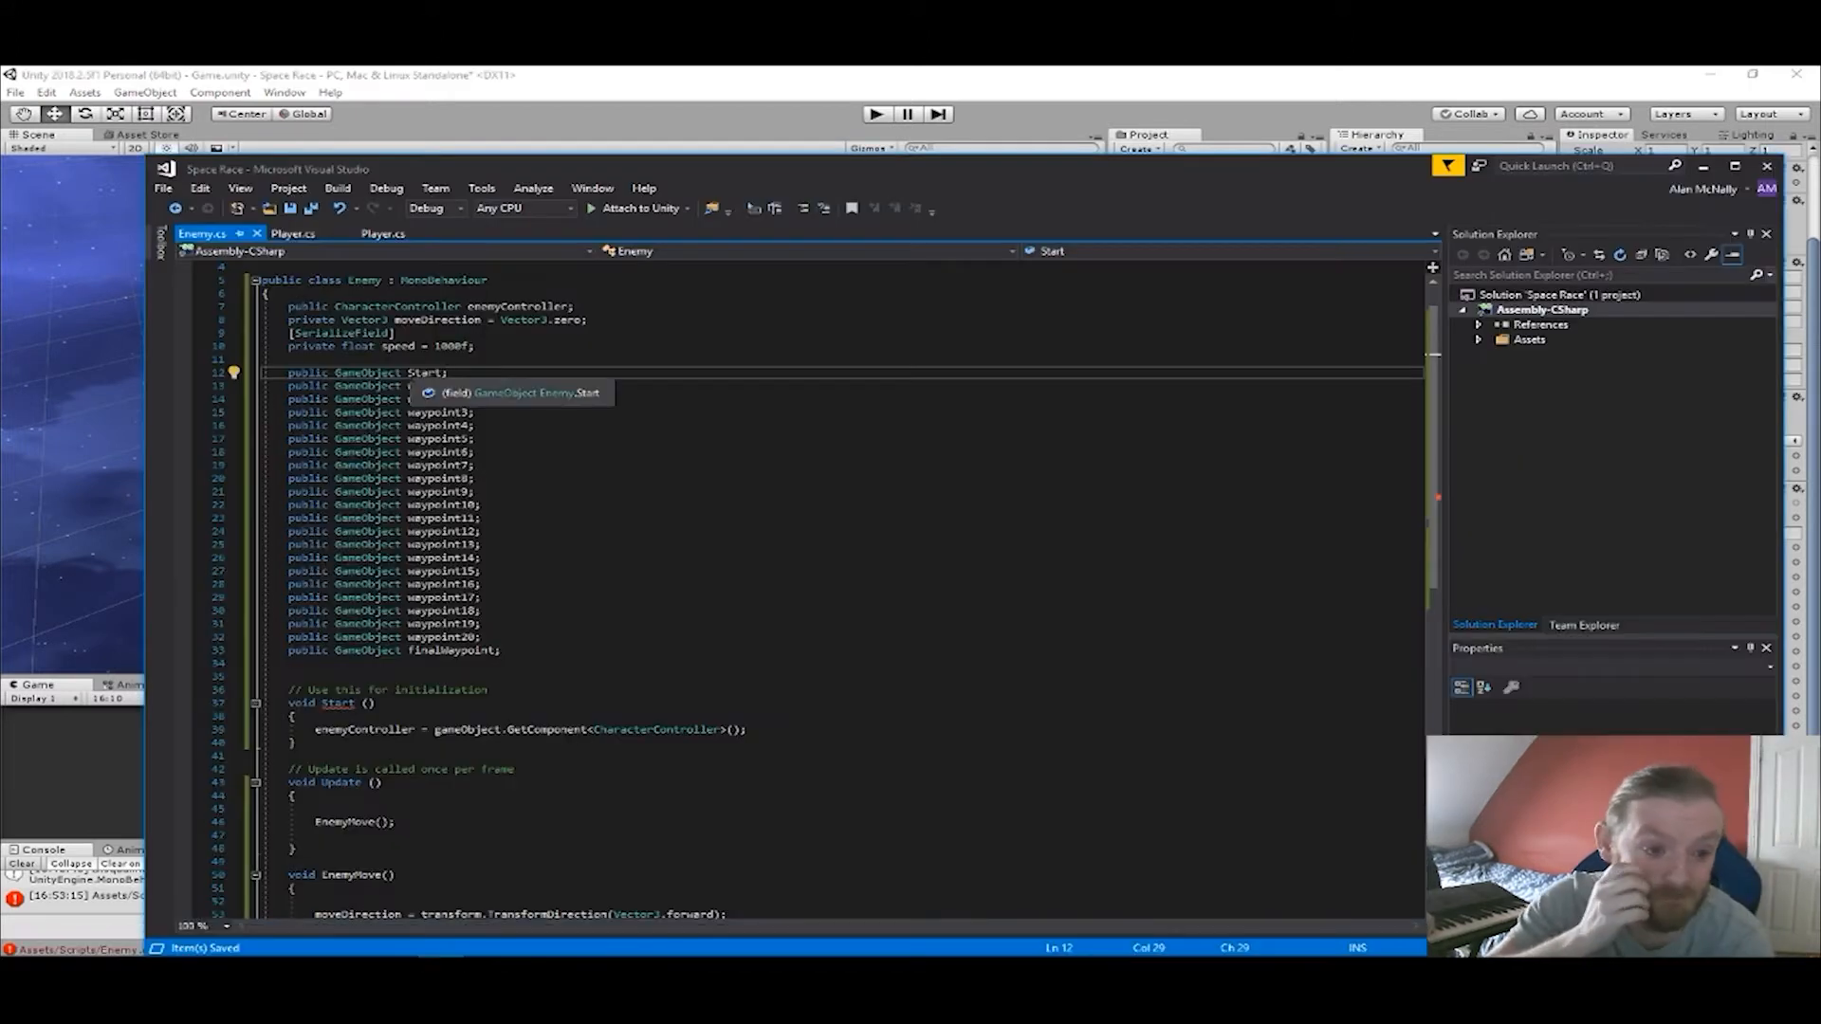
{"action": "key", "text": "Delete"}
{"action": "type", "text": "s"}
{"action": "key", "text": "ctrl+s"}
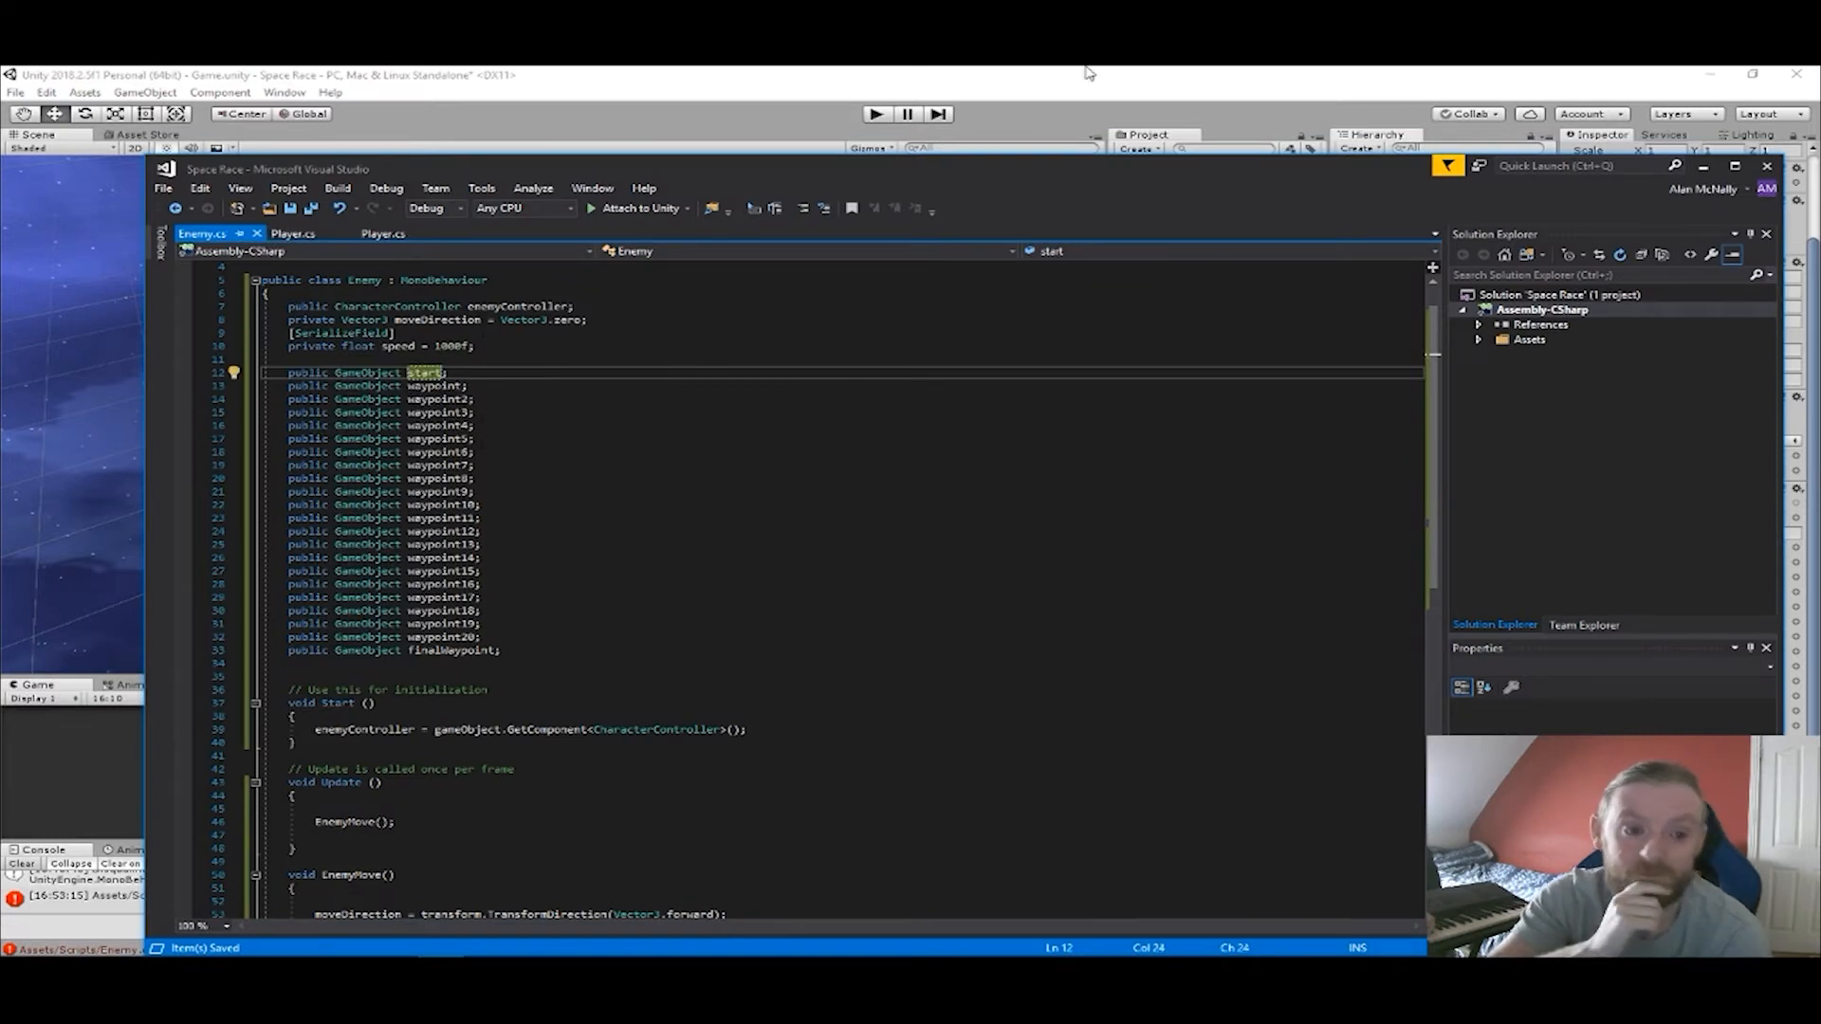
Switch to Unity and assign Start Waypoint to the Enemy script's Start field on both enemy StarSparrow ships.
{"action": "key", "text": "alt+Tab"}
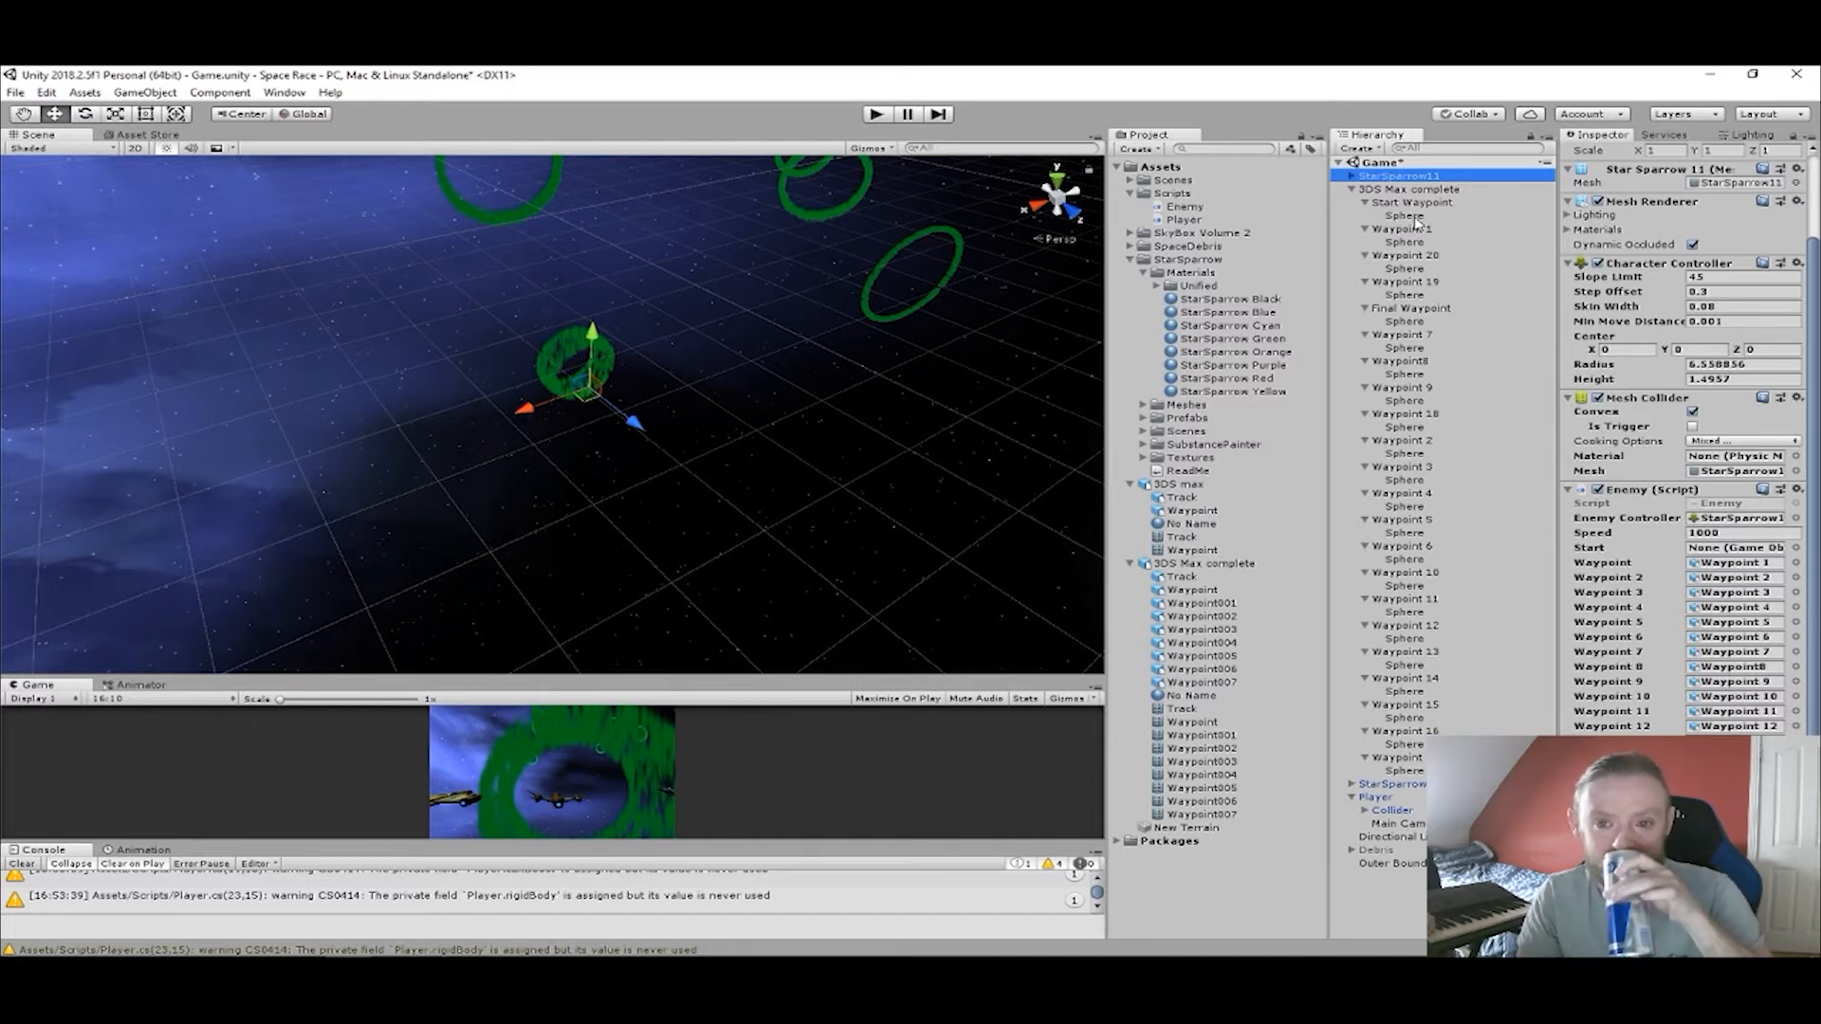
{"action": "left_click_drag", "start_coordinate": [1417, 220], "coordinate": [1743, 552]}
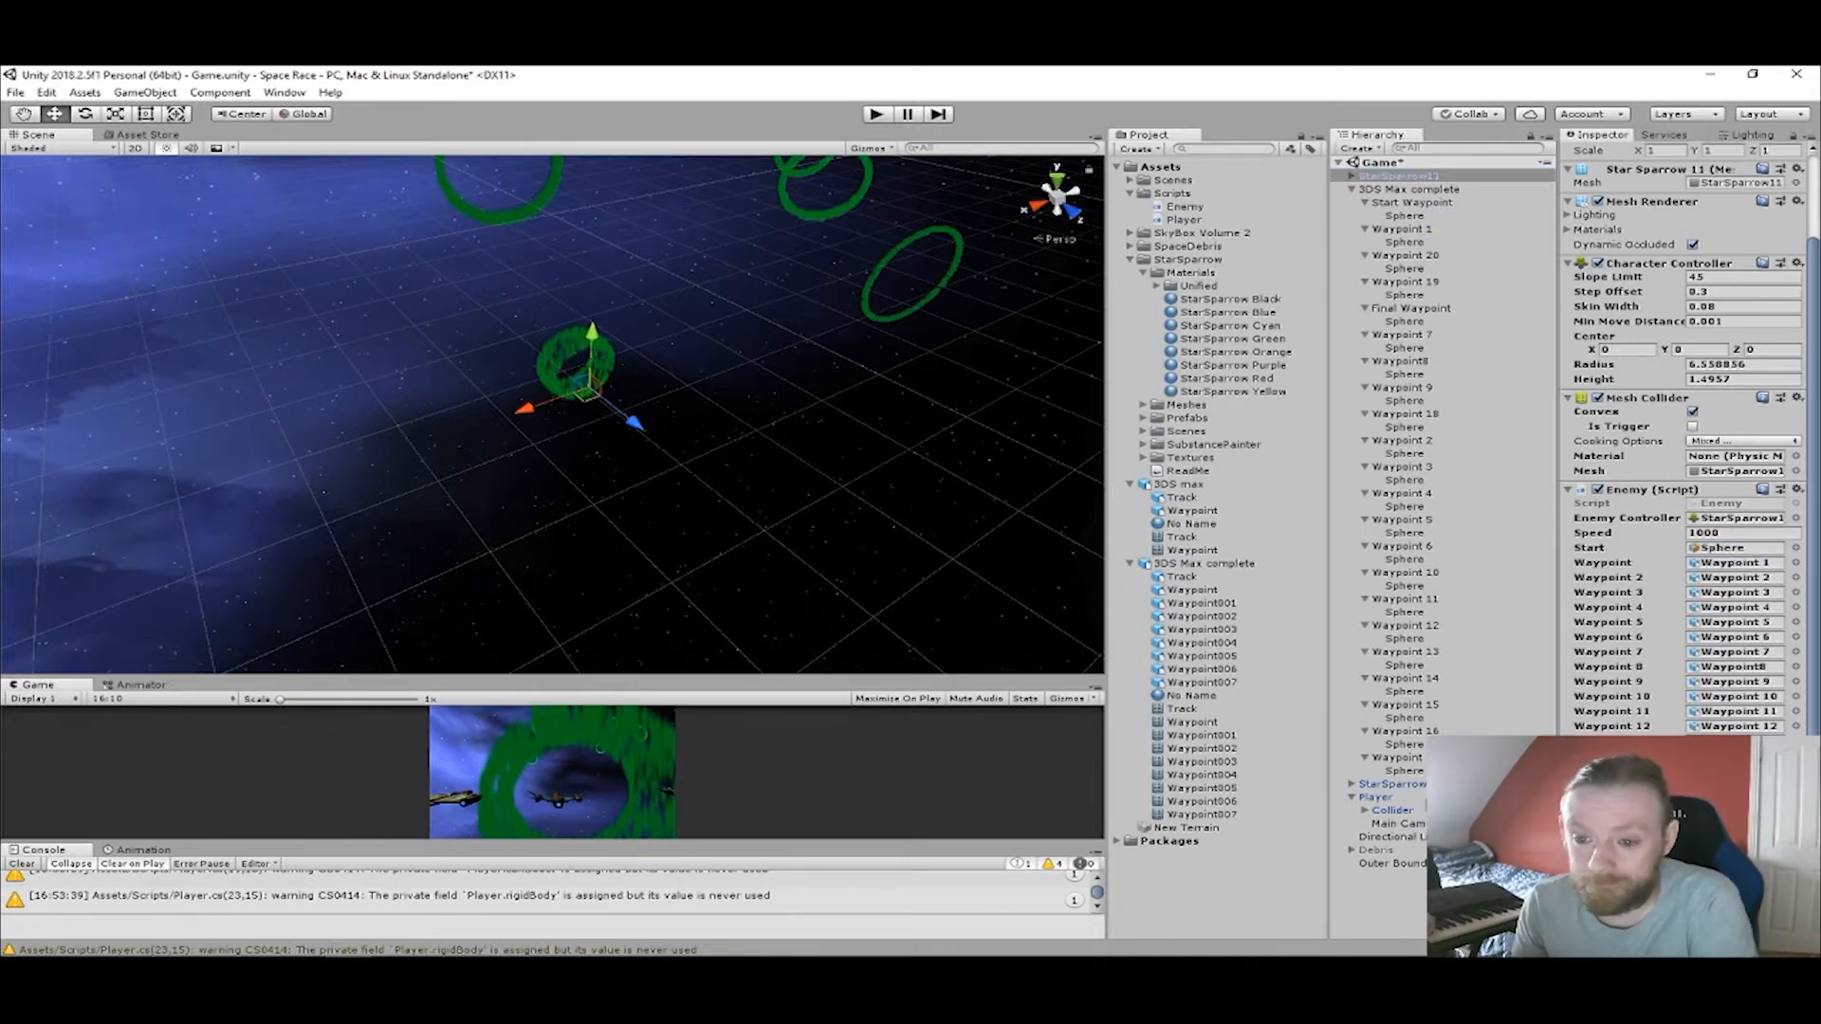
{"action": "left_click", "coordinate": [1421, 786]}
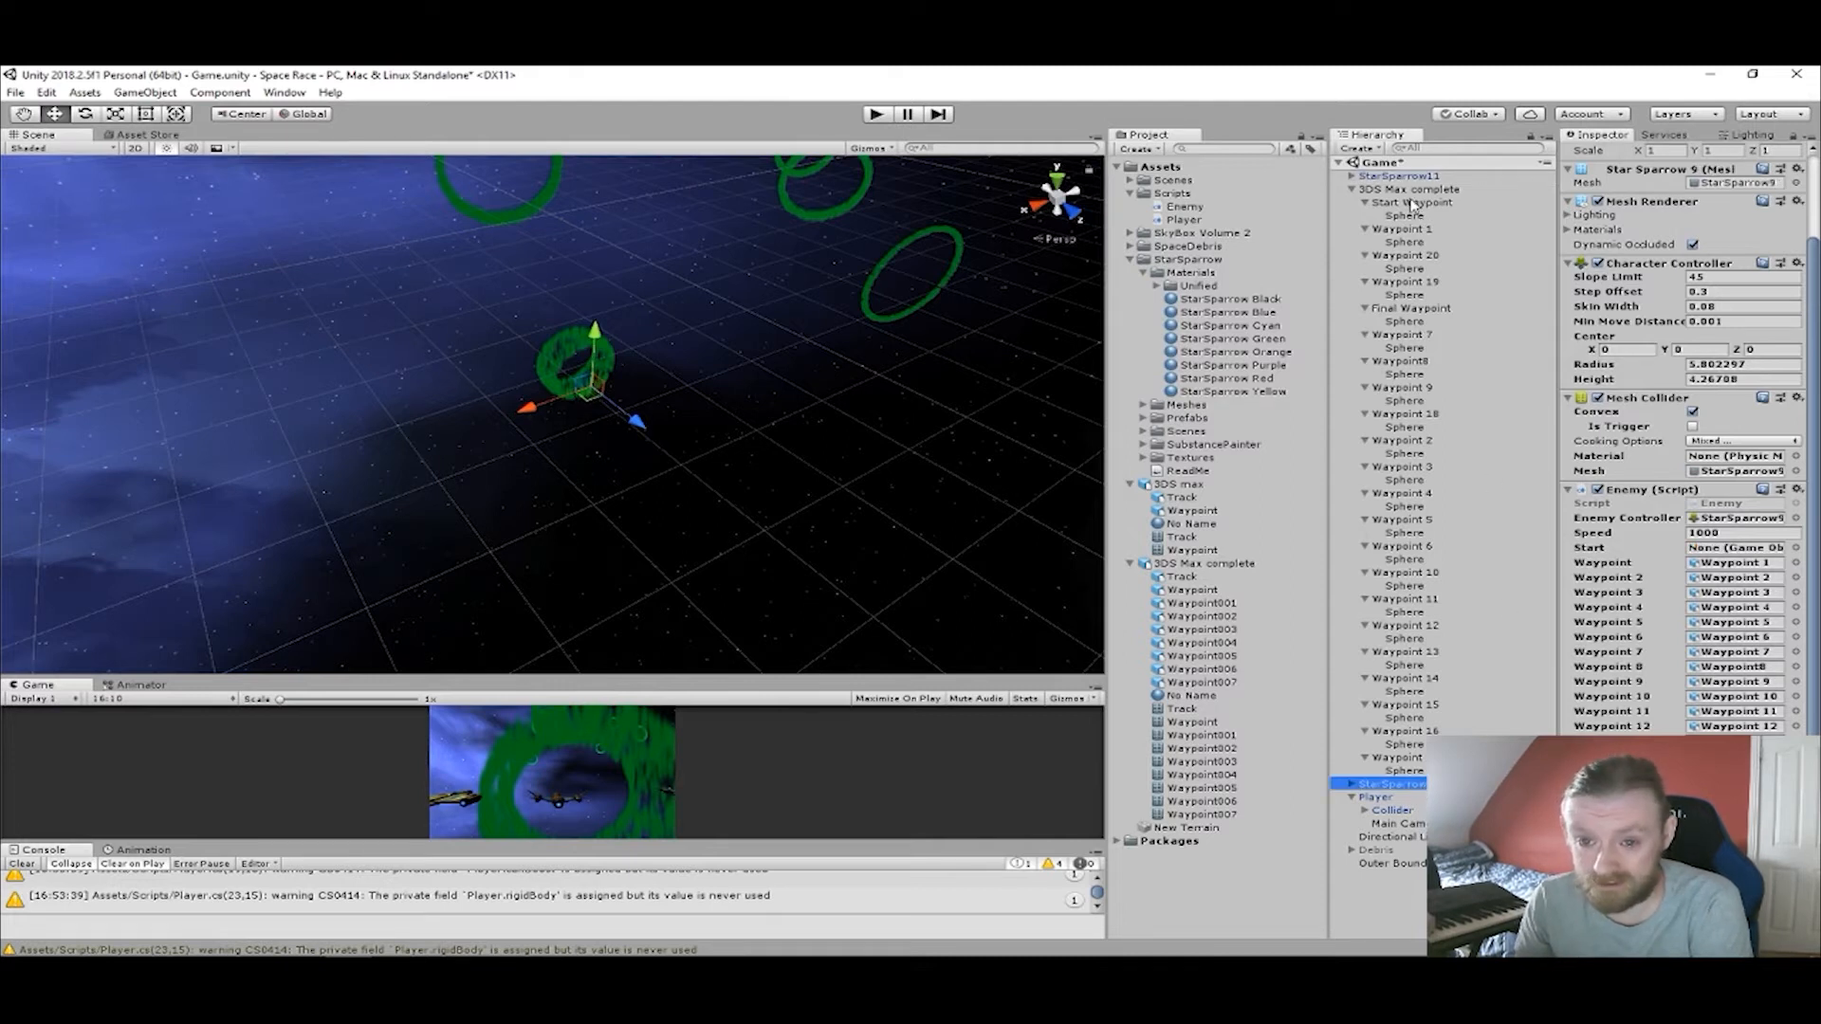
{"action": "left_click_drag", "start_coordinate": [1413, 204], "coordinate": [1730, 549]}
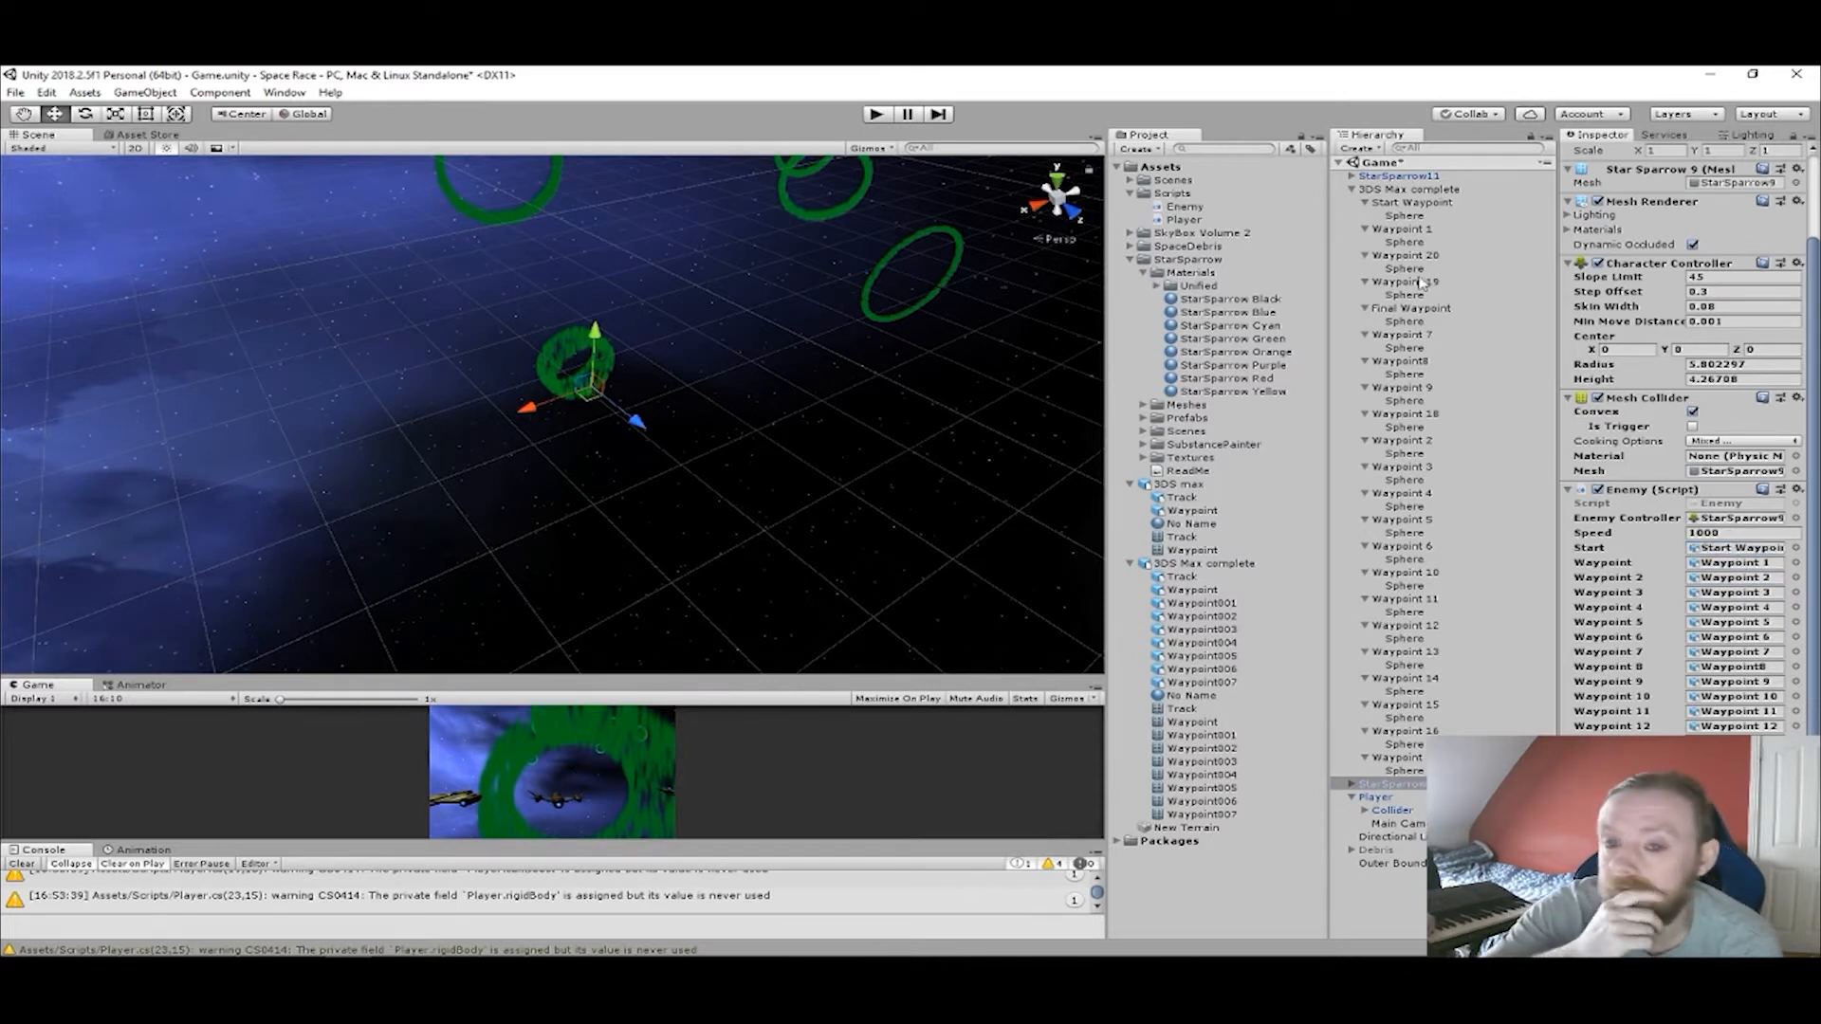
{"action": "left_click", "coordinate": [1400, 176]}
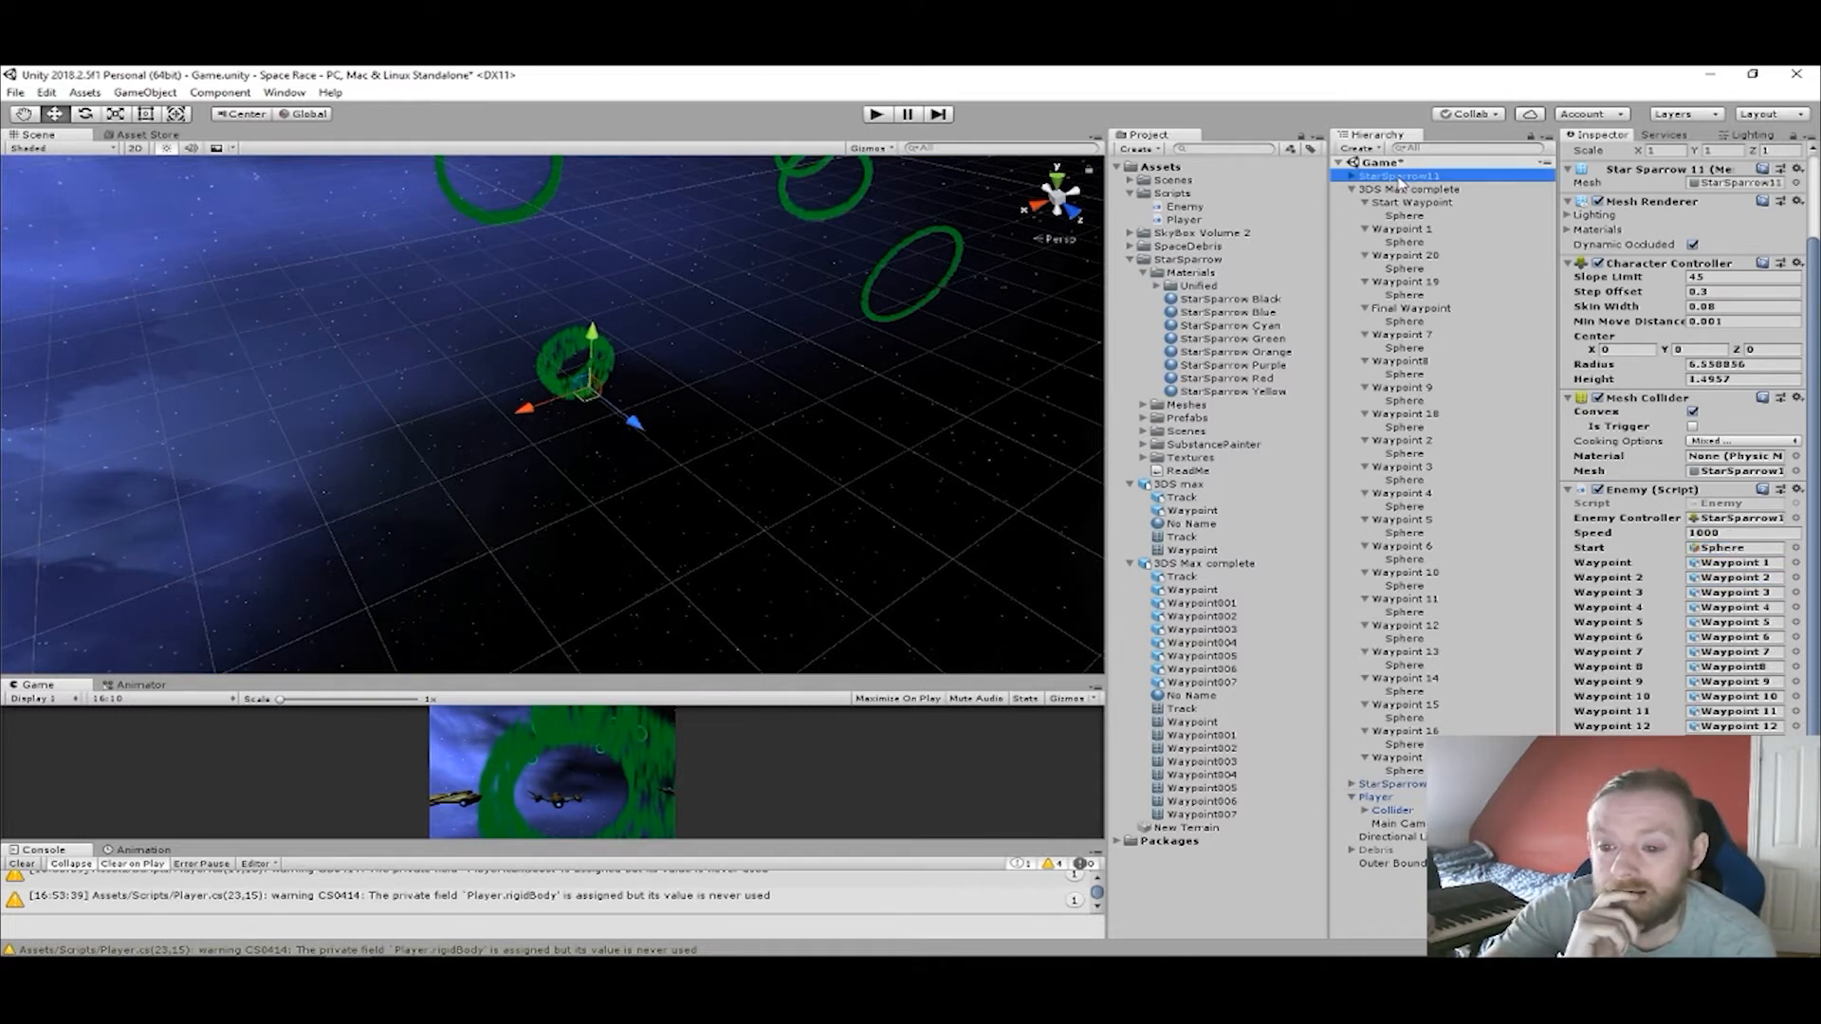
{"action": "left_click_drag", "start_coordinate": [1418, 203], "coordinate": [1738, 554]}
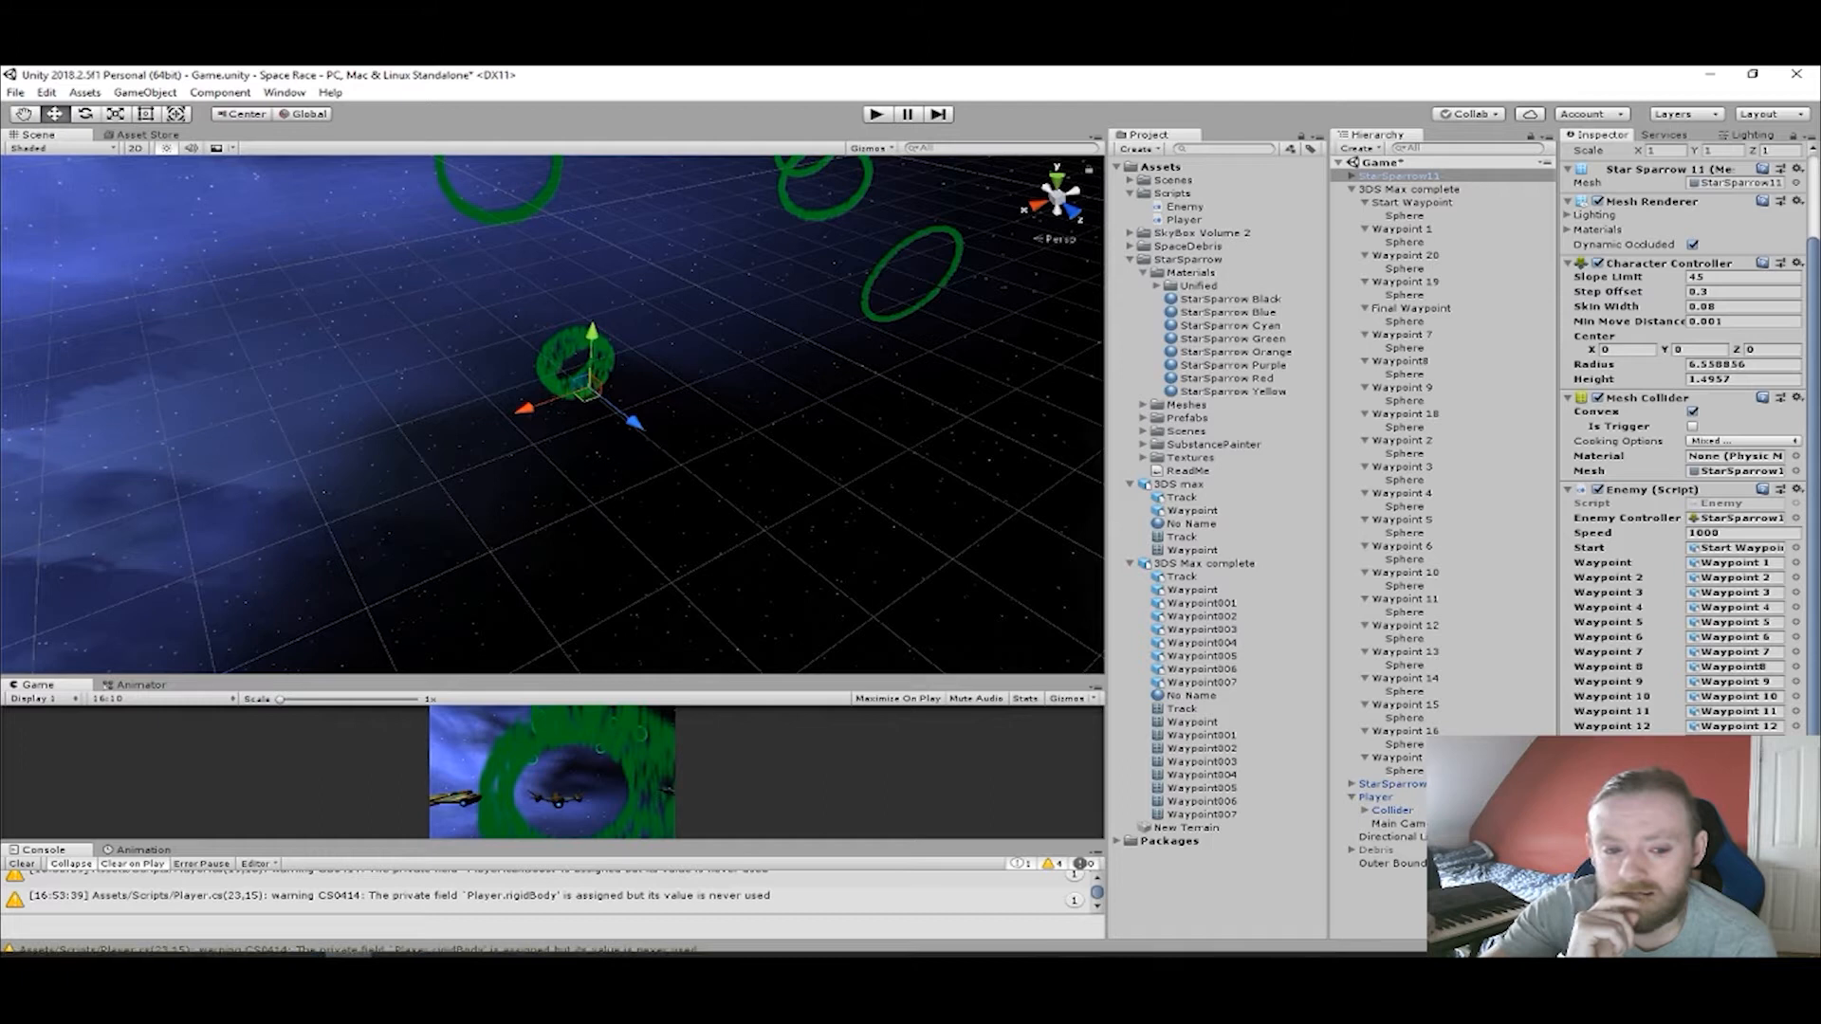
Switch to Visual Studio and add an OnTriggerEnter(Collider other) method below EnemyMove in Enemy.cs.
{"action": "left_click", "coordinate": [441, 945]}
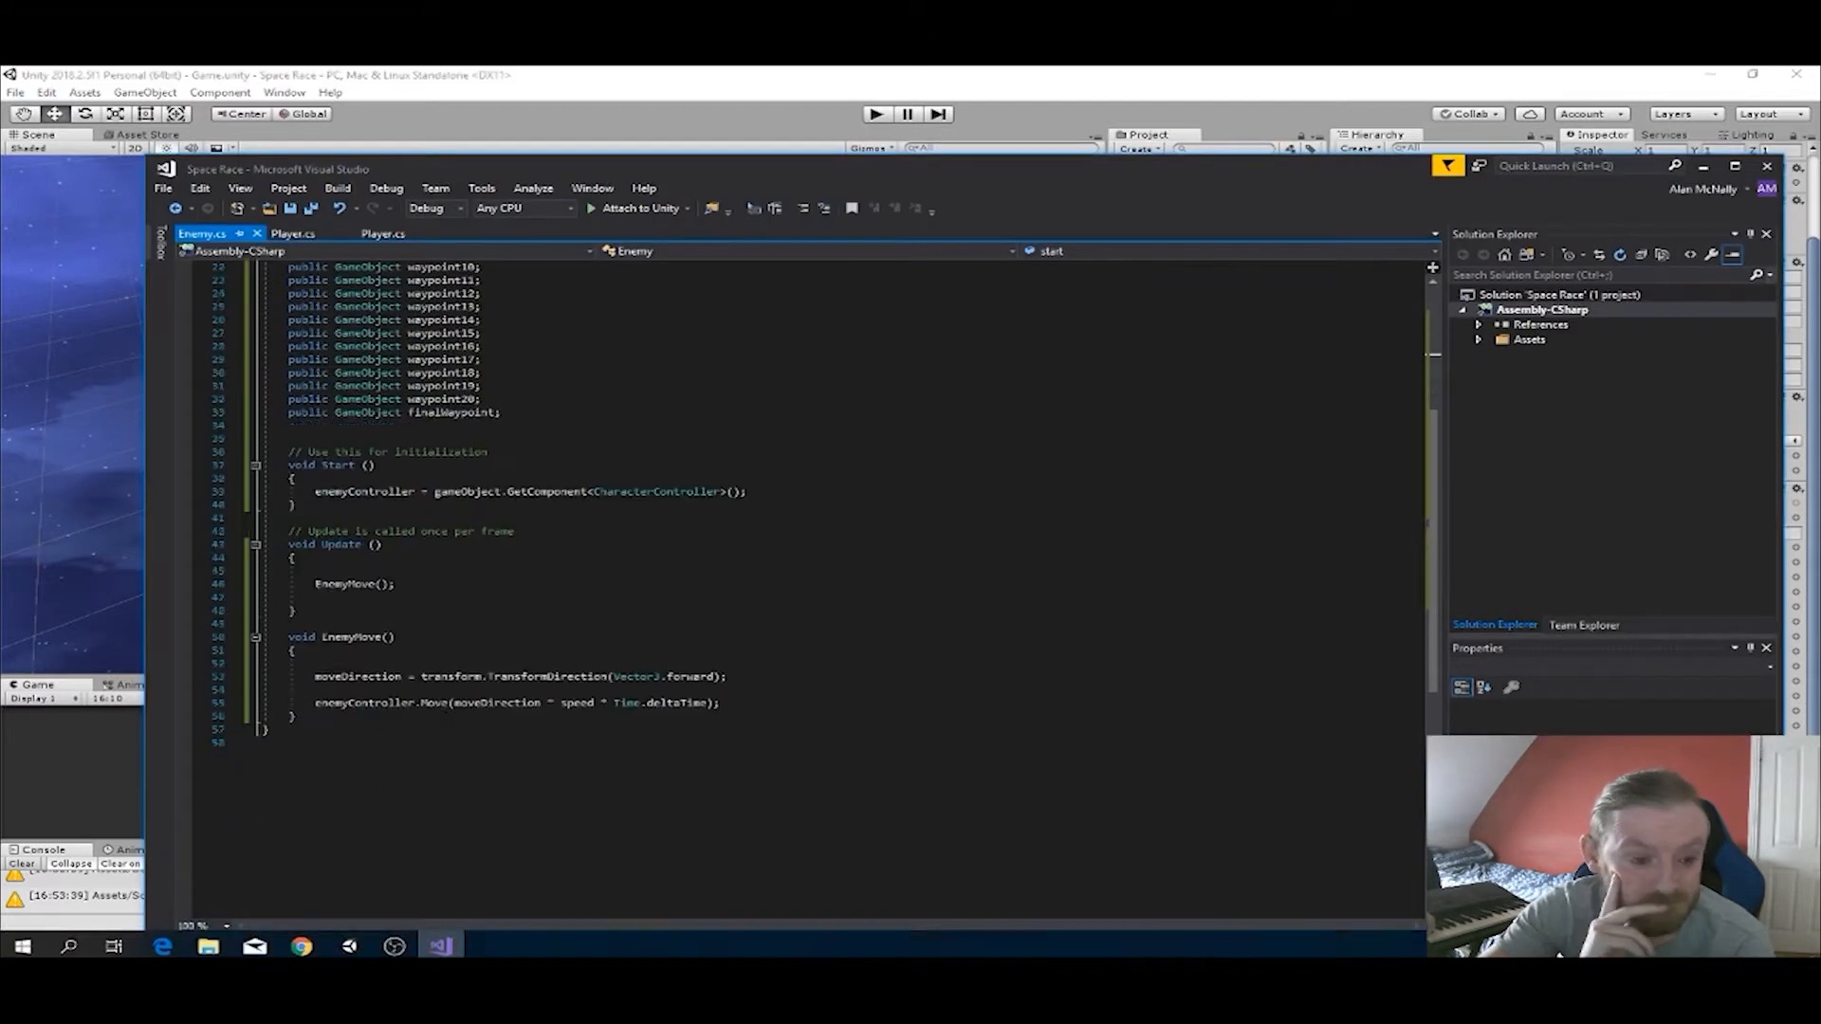
{"action": "scroll", "coordinate": [664, 569], "scroll_direction": "down", "scroll_amount": 2}
{"action": "left_click", "coordinate": [294, 637]}
{"action": "key", "text": "Return"}
{"action": "key", "text": "Return"}
{"action": "type", "text": "o"}
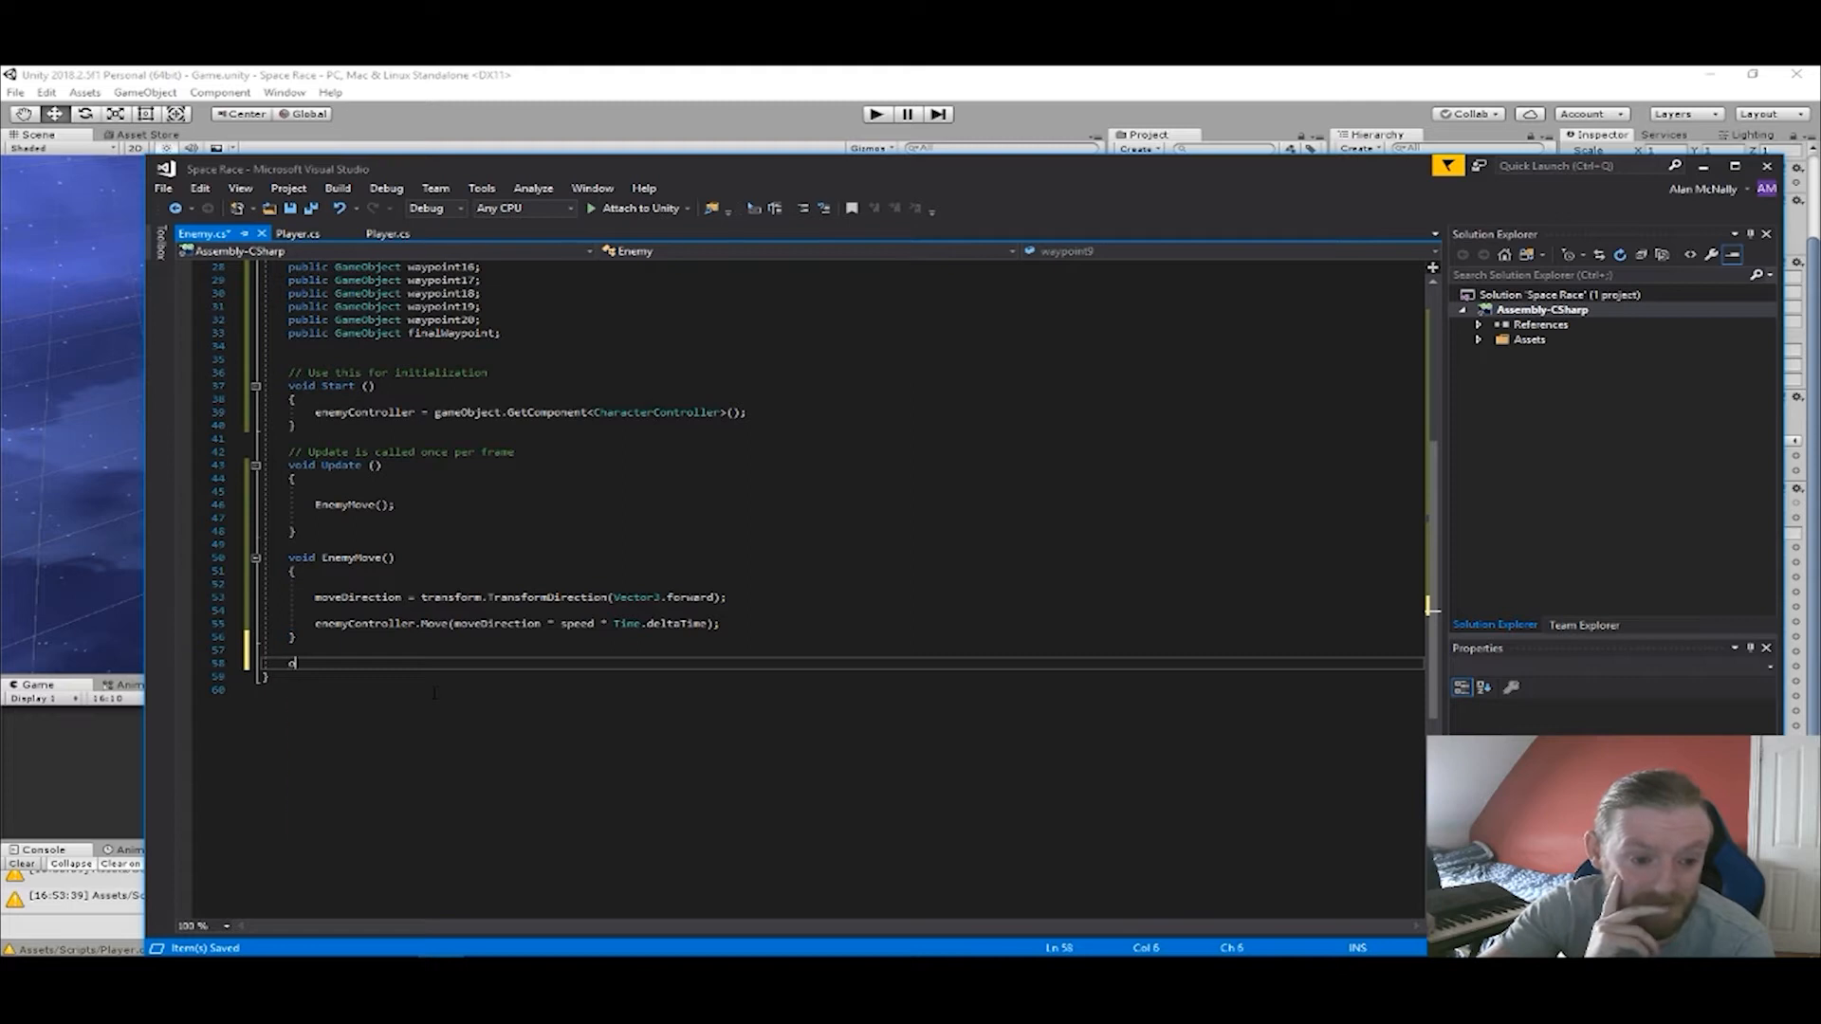
{"action": "type", "text": "ncol"}
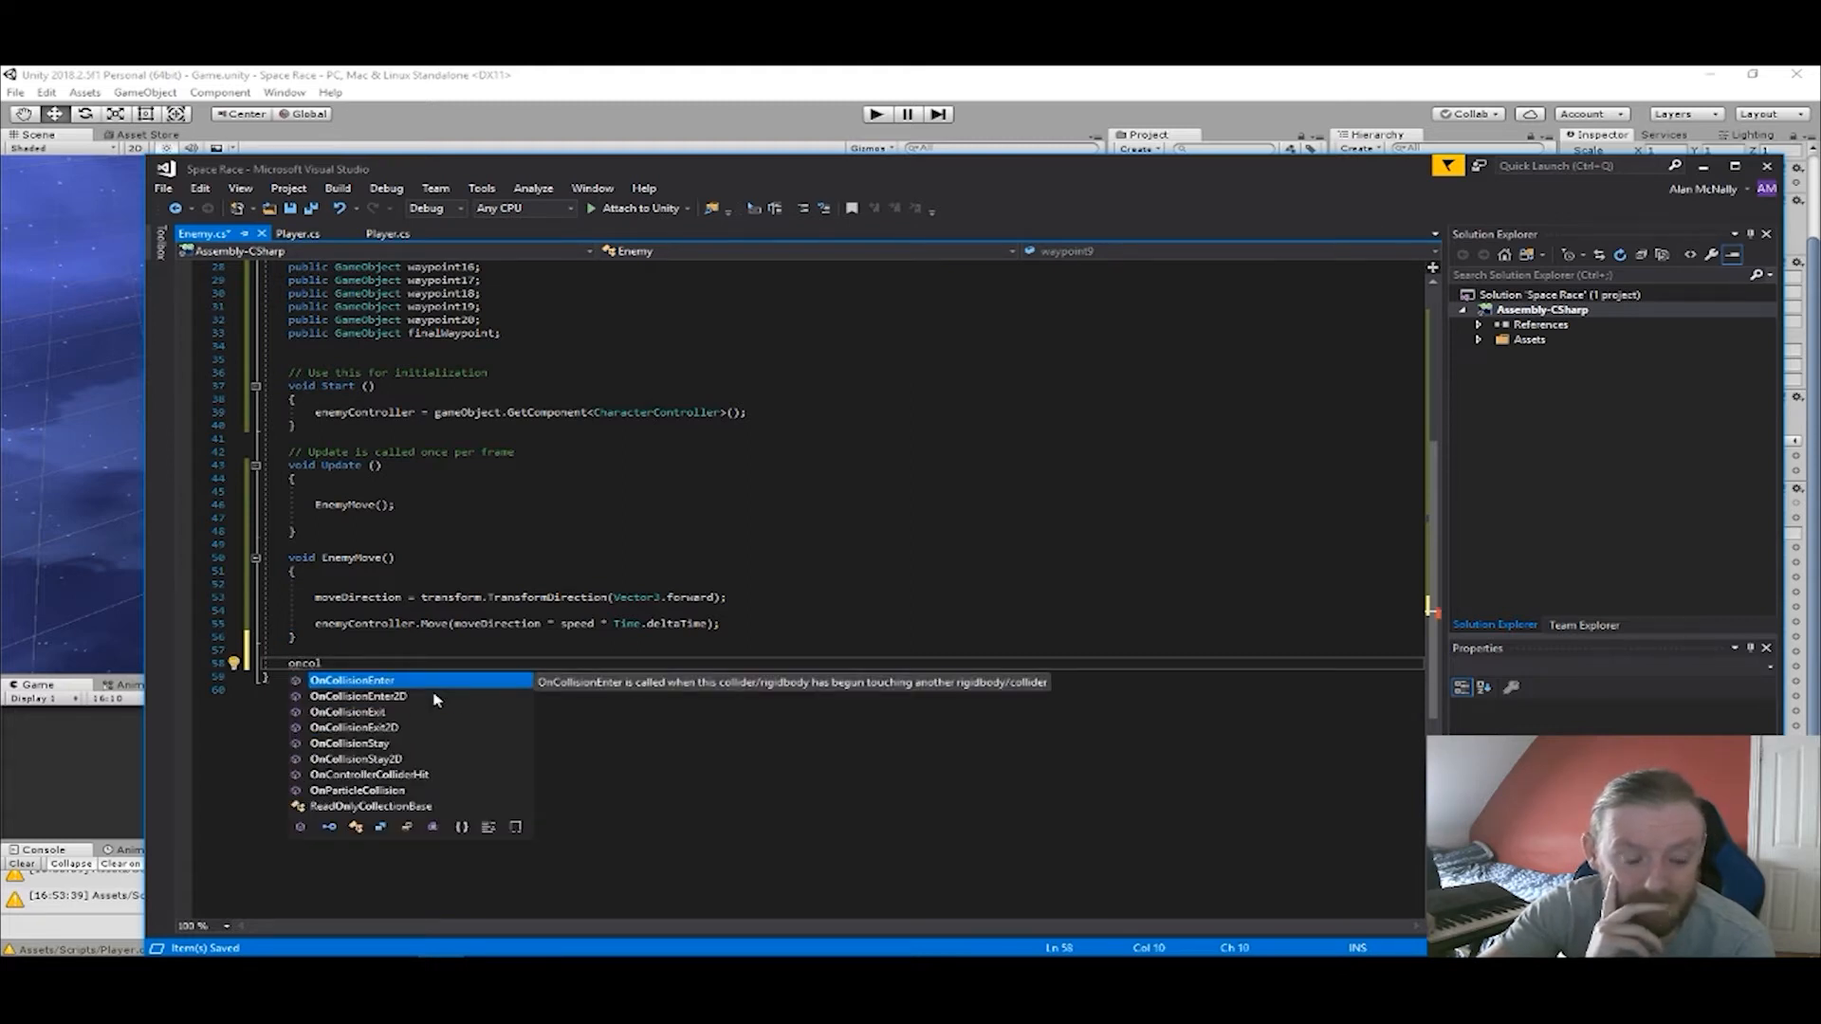
{"action": "key", "text": "BackSpace"}
{"action": "key", "text": "BackSpace"}
{"action": "key", "text": "BackSpace"}
{"action": "type", "text": "tri"}
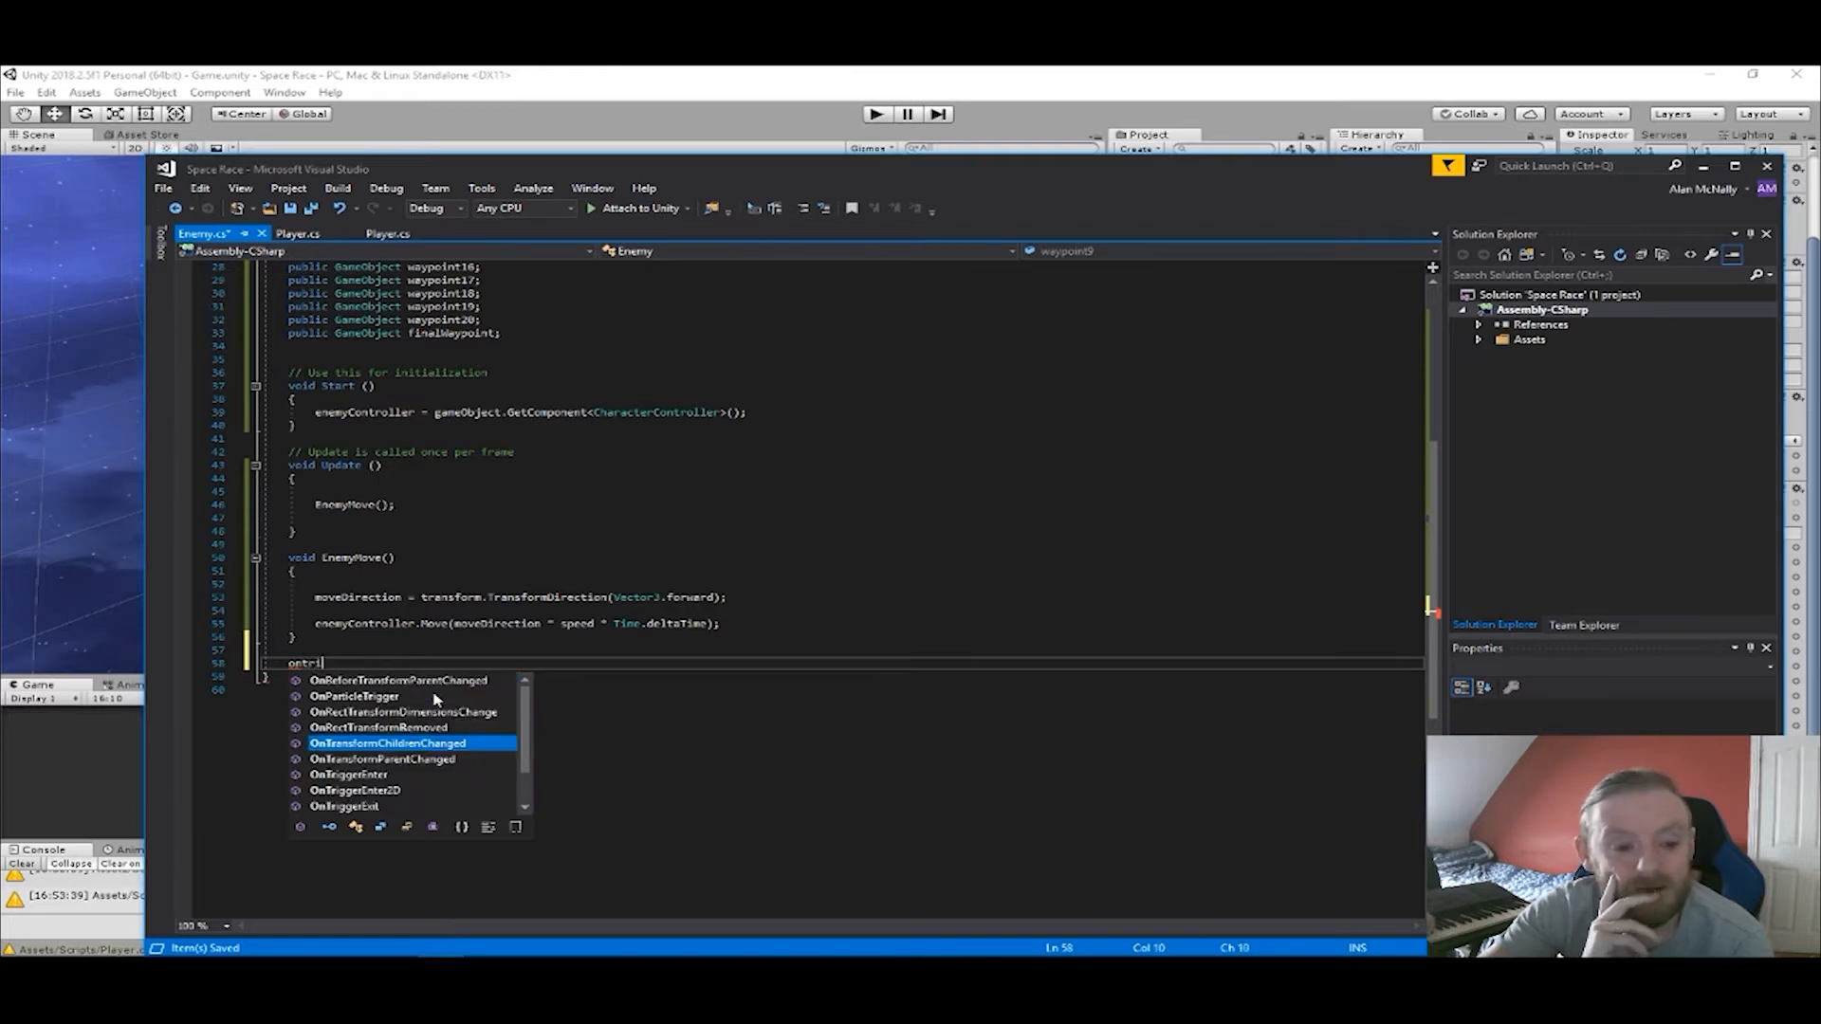
{"action": "key", "text": "Return"}
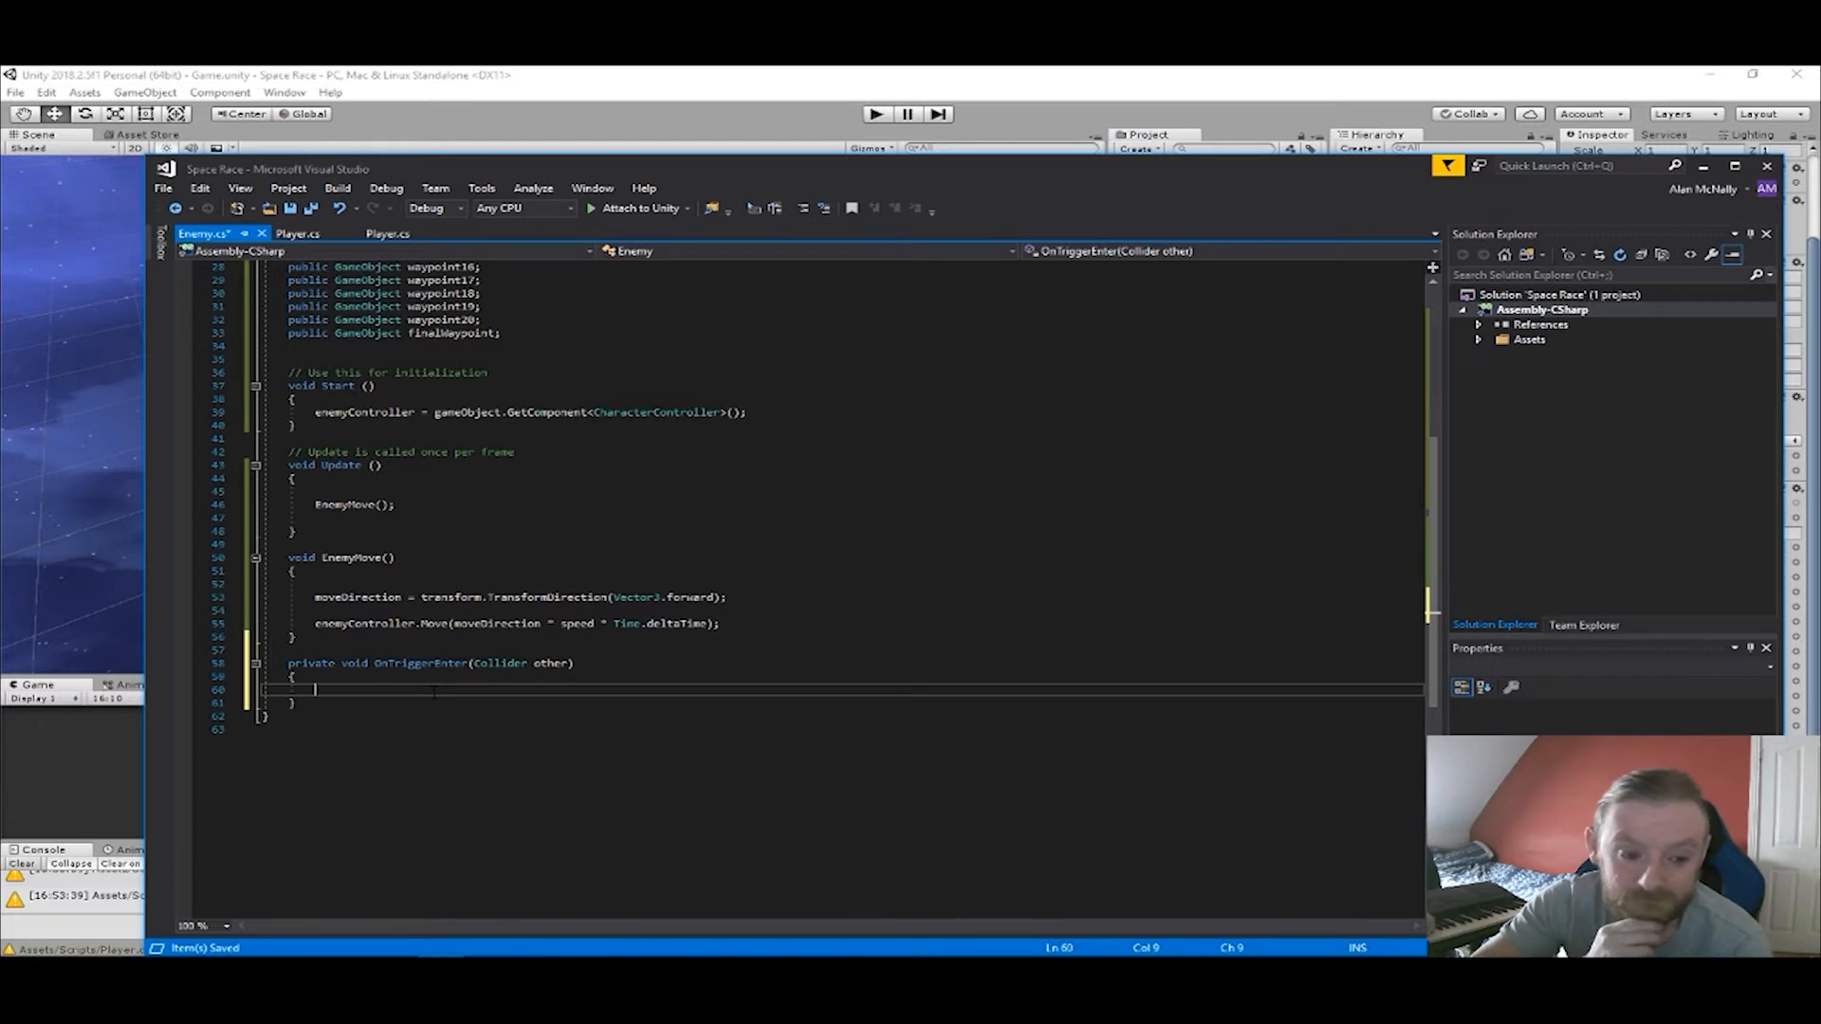
Write an if condition in OnTriggerEnter that compares other.tag with "Start".
{"action": "type", "text": "if("}
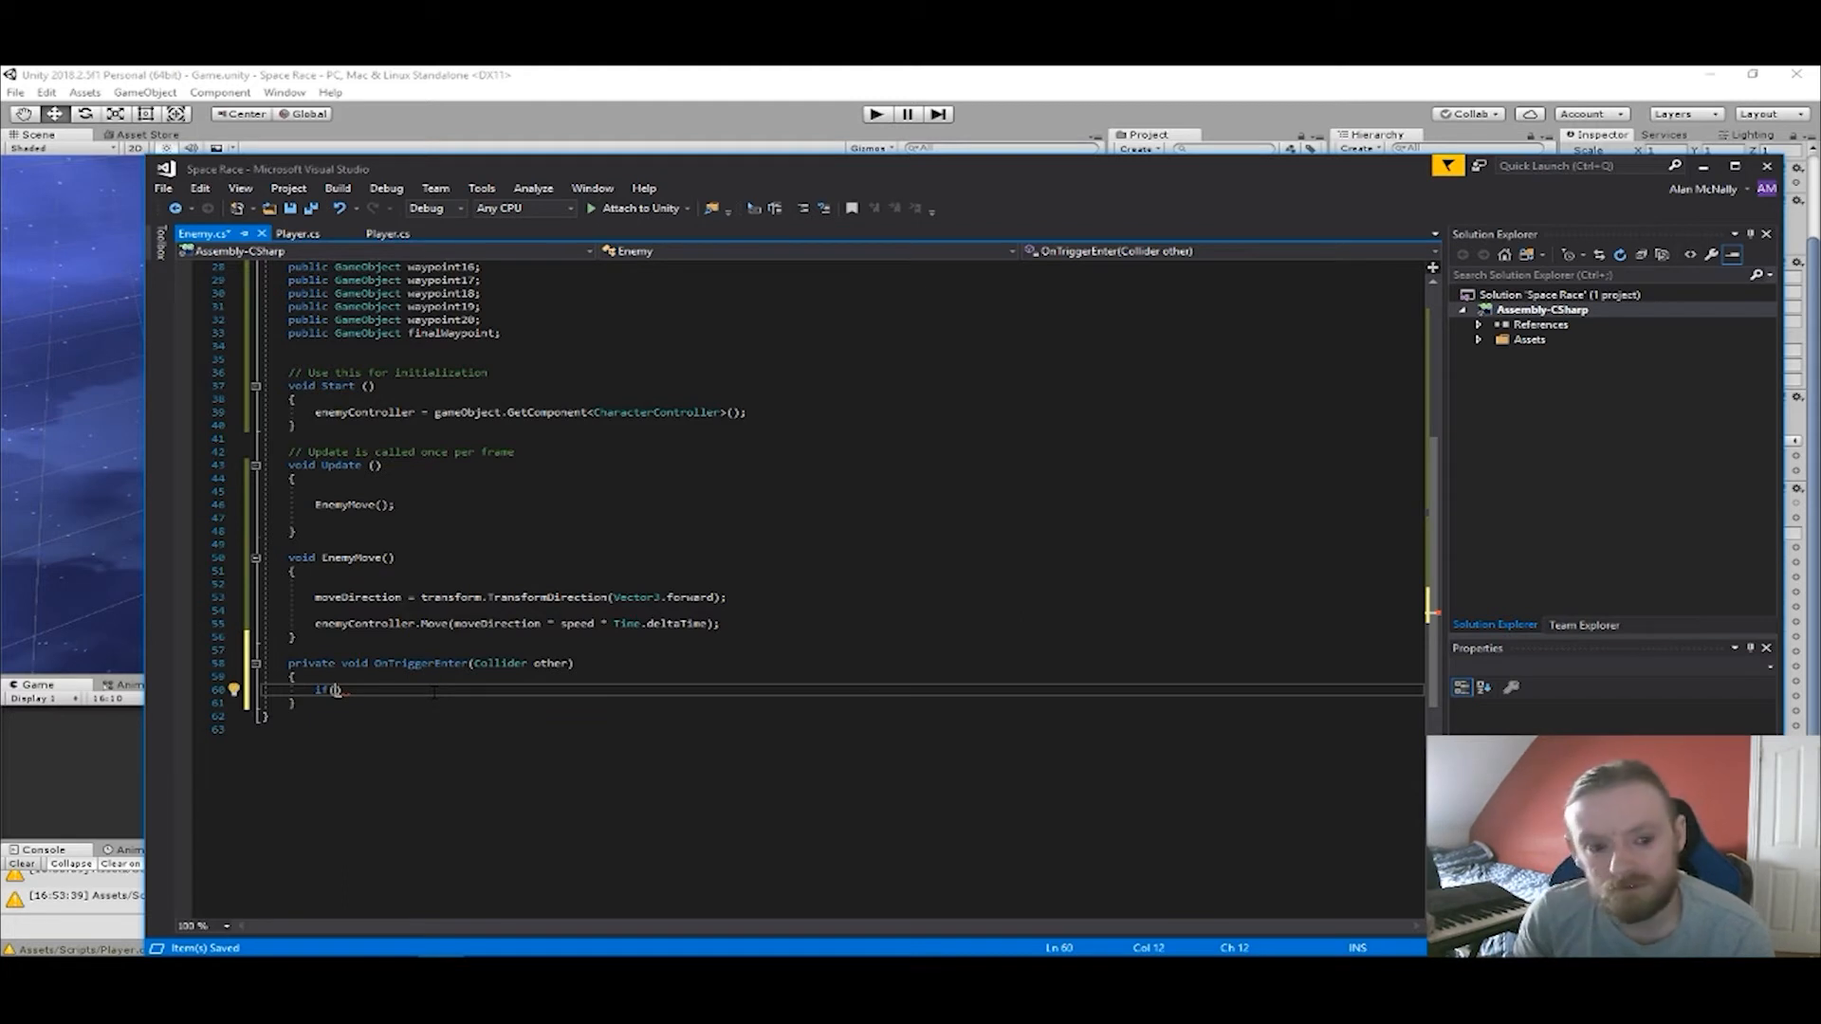
{"action": "type", "text": "other"}
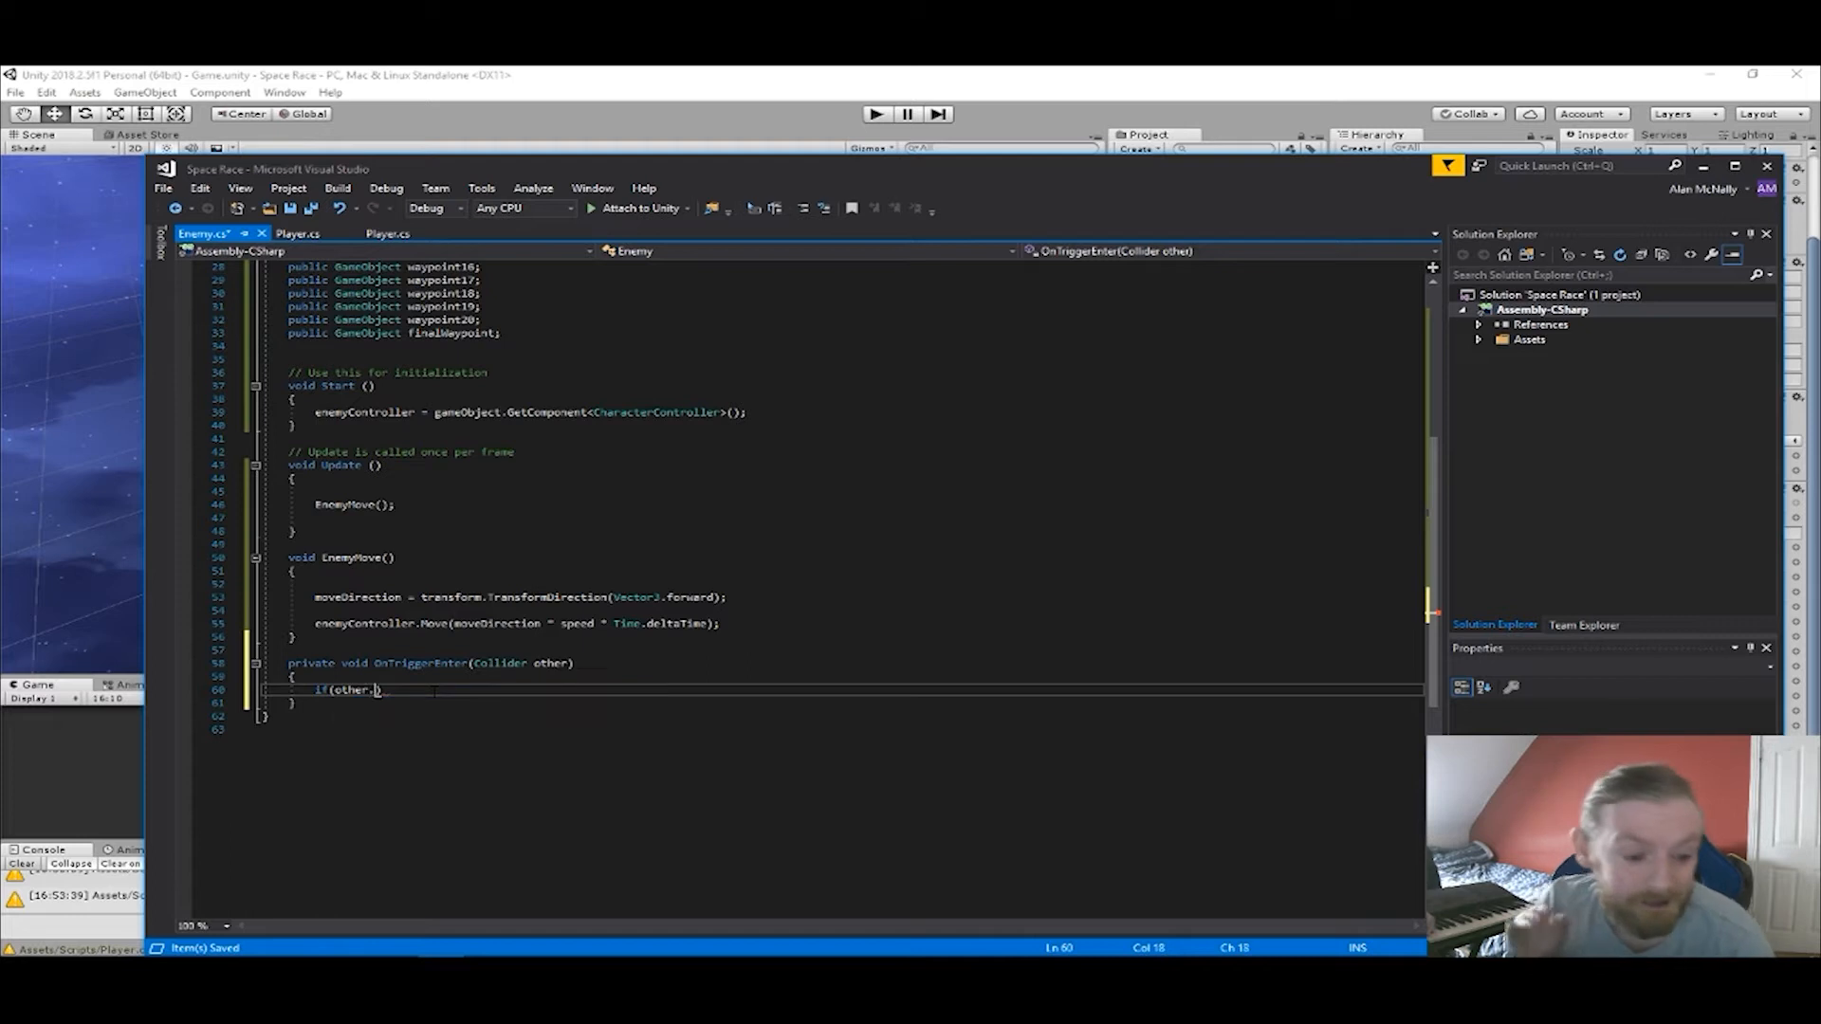
{"action": "type", "text": ".tag =="}
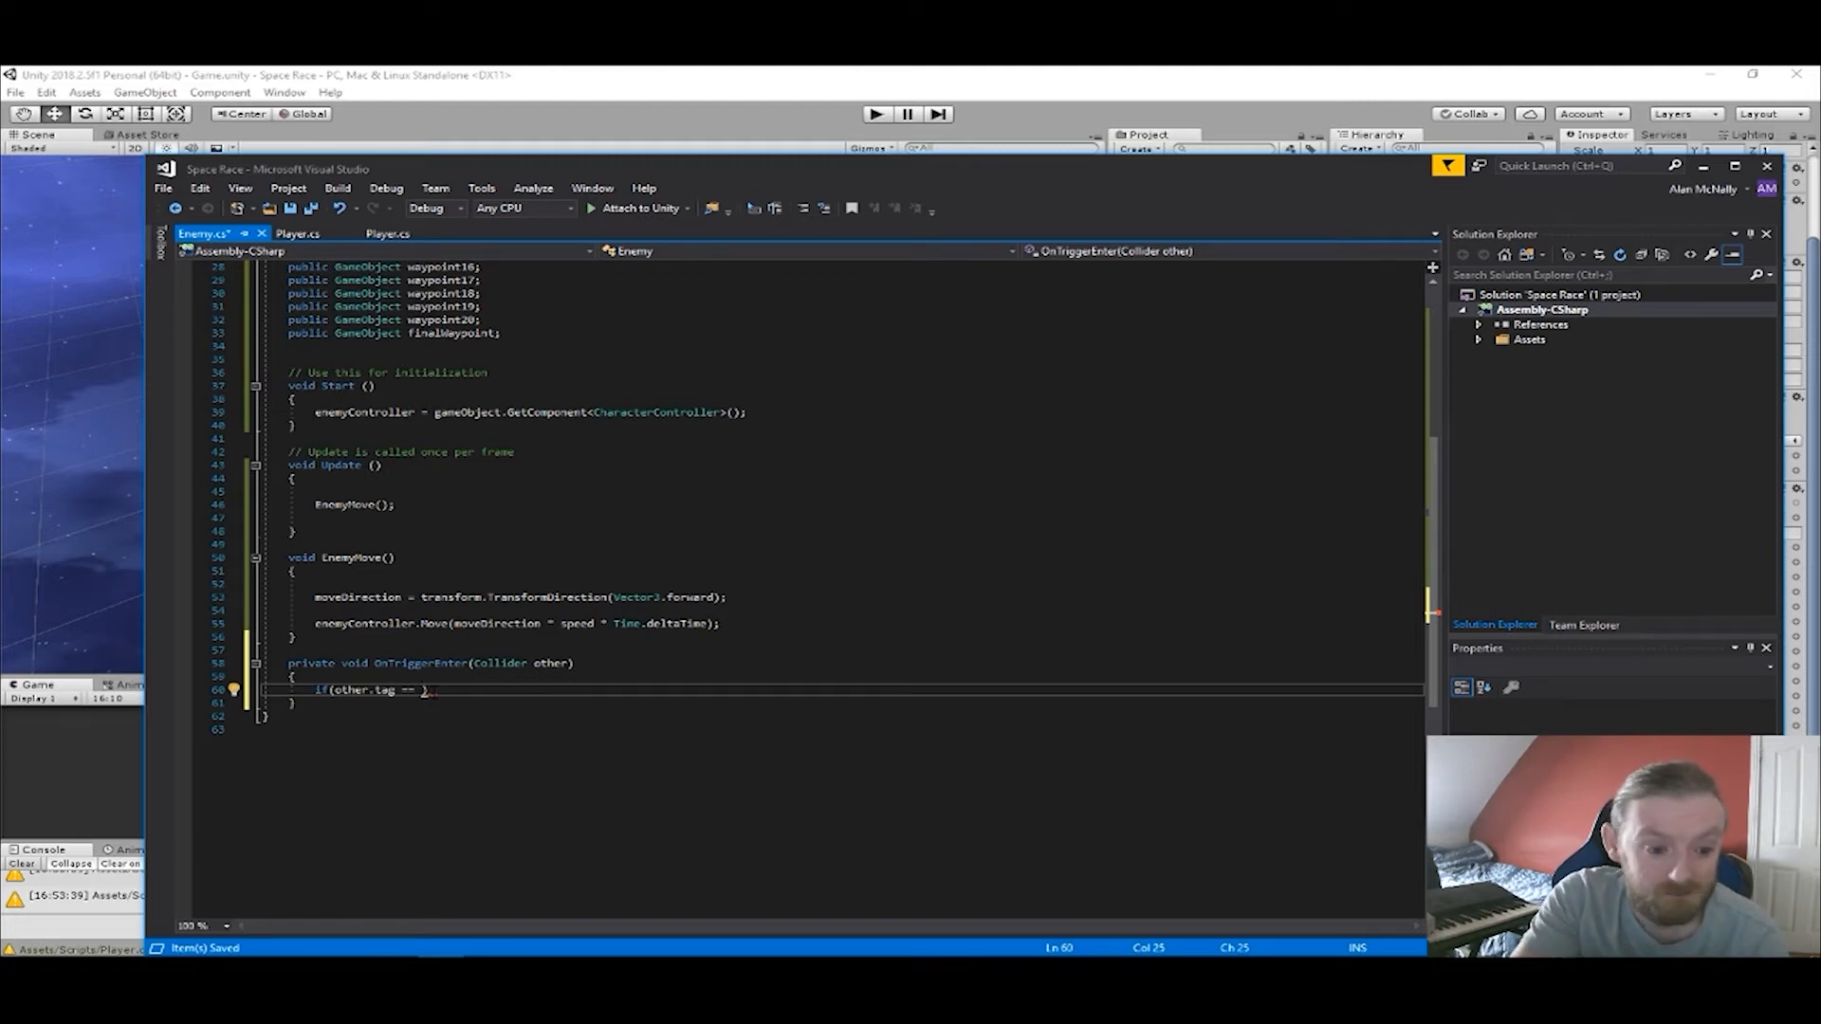
{"action": "type", "text": " \"Sel"}
{"action": "key", "text": "BackSpace"}
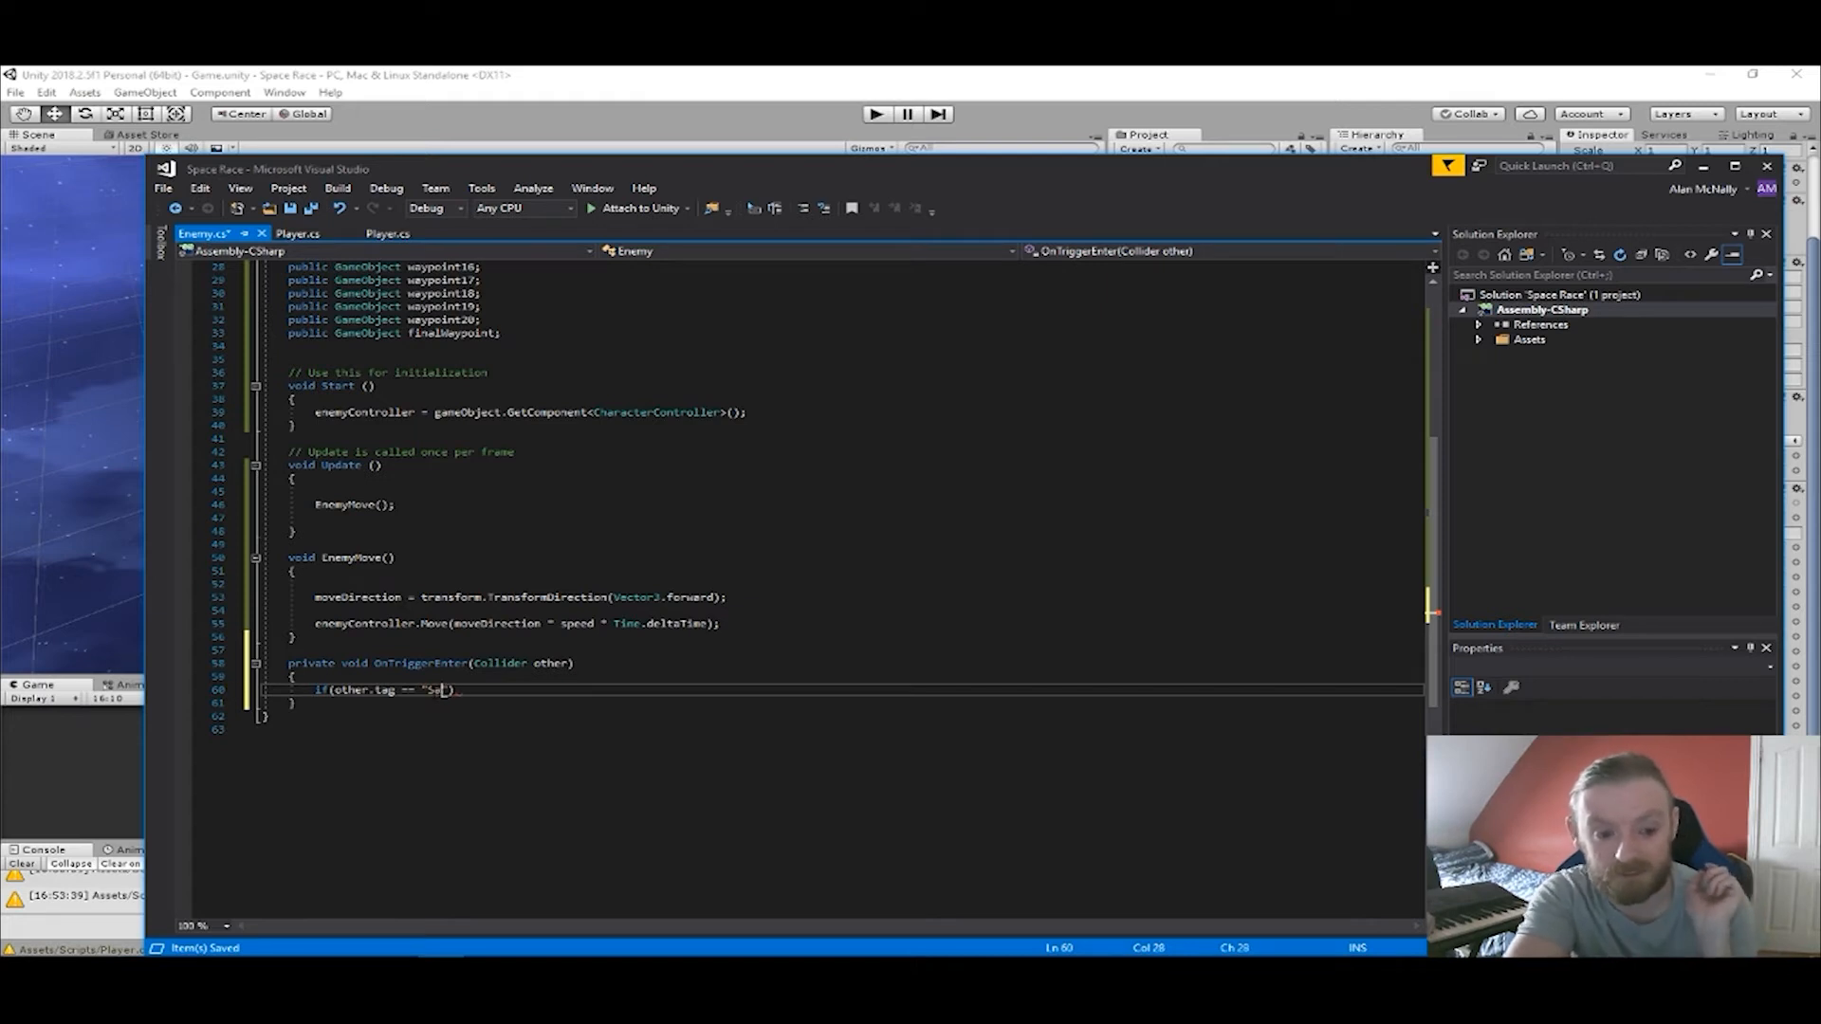
{"action": "key", "text": "BackSpace"}
{"action": "type", "text": "tart"}
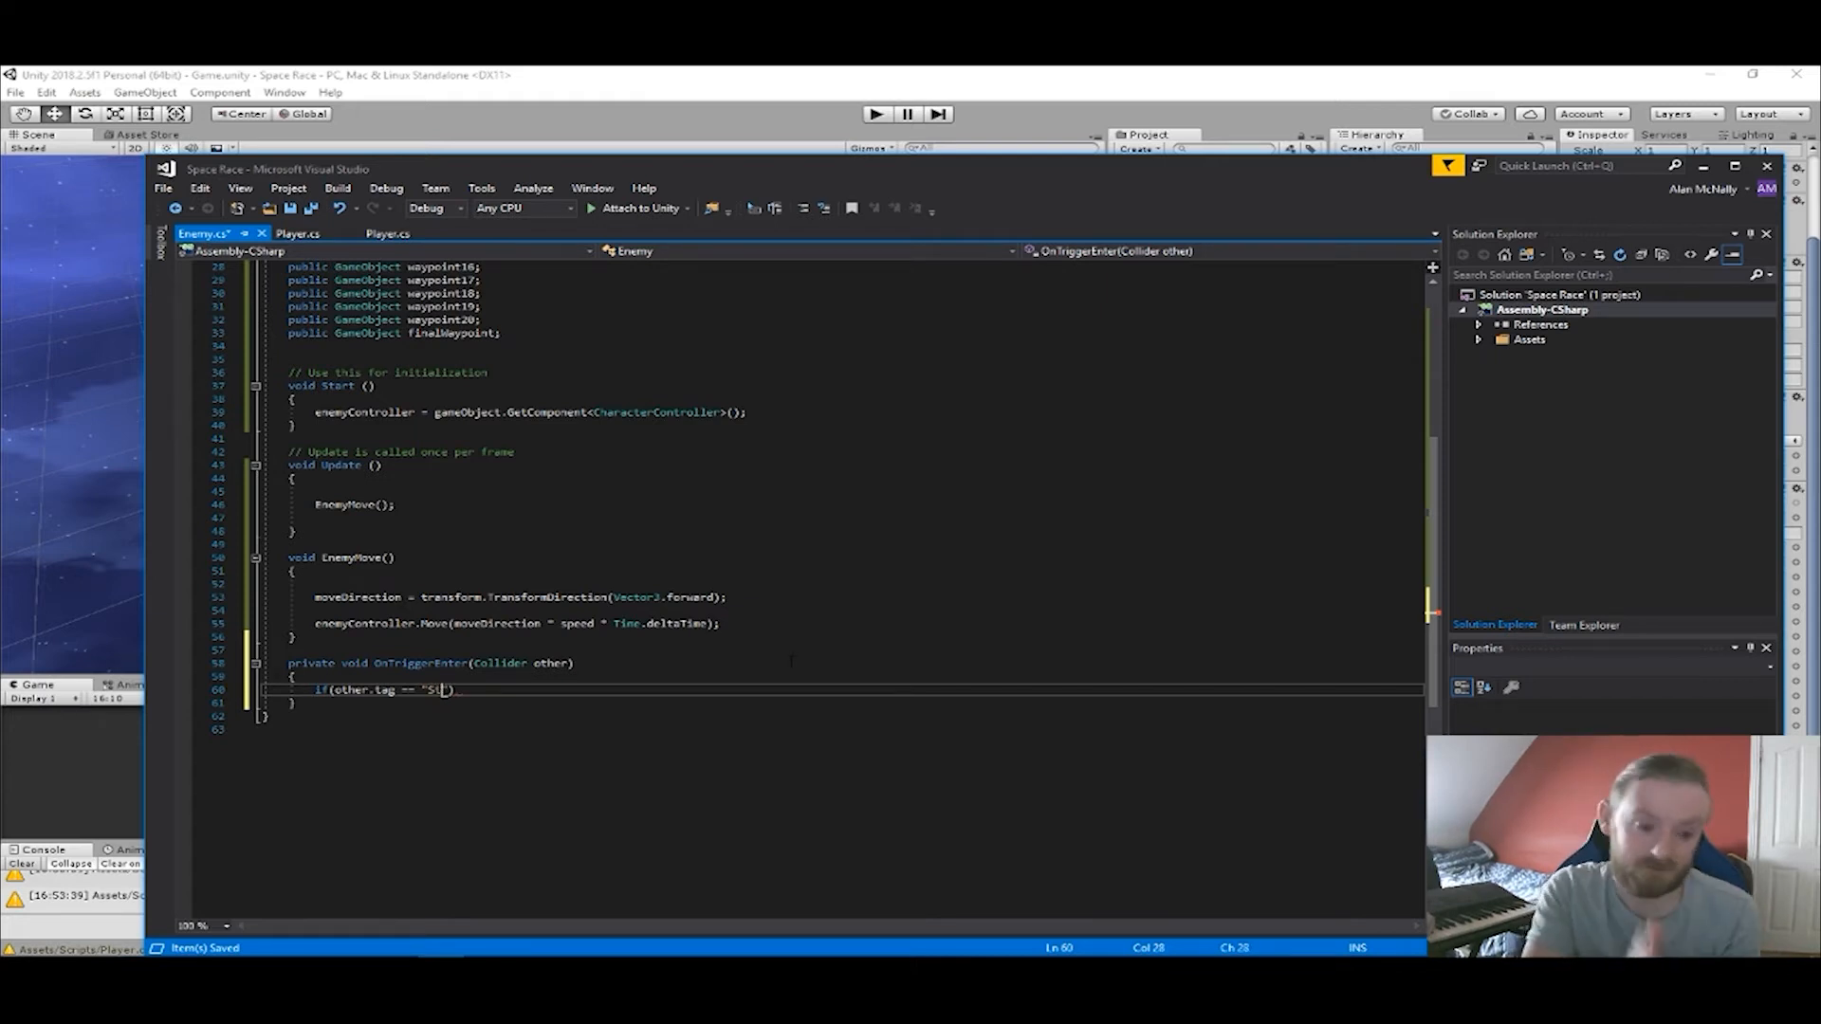
Switch to Unity and check the tag assigned to the Sphere under Start Waypoint.
{"action": "left_click", "coordinate": [687, 72]}
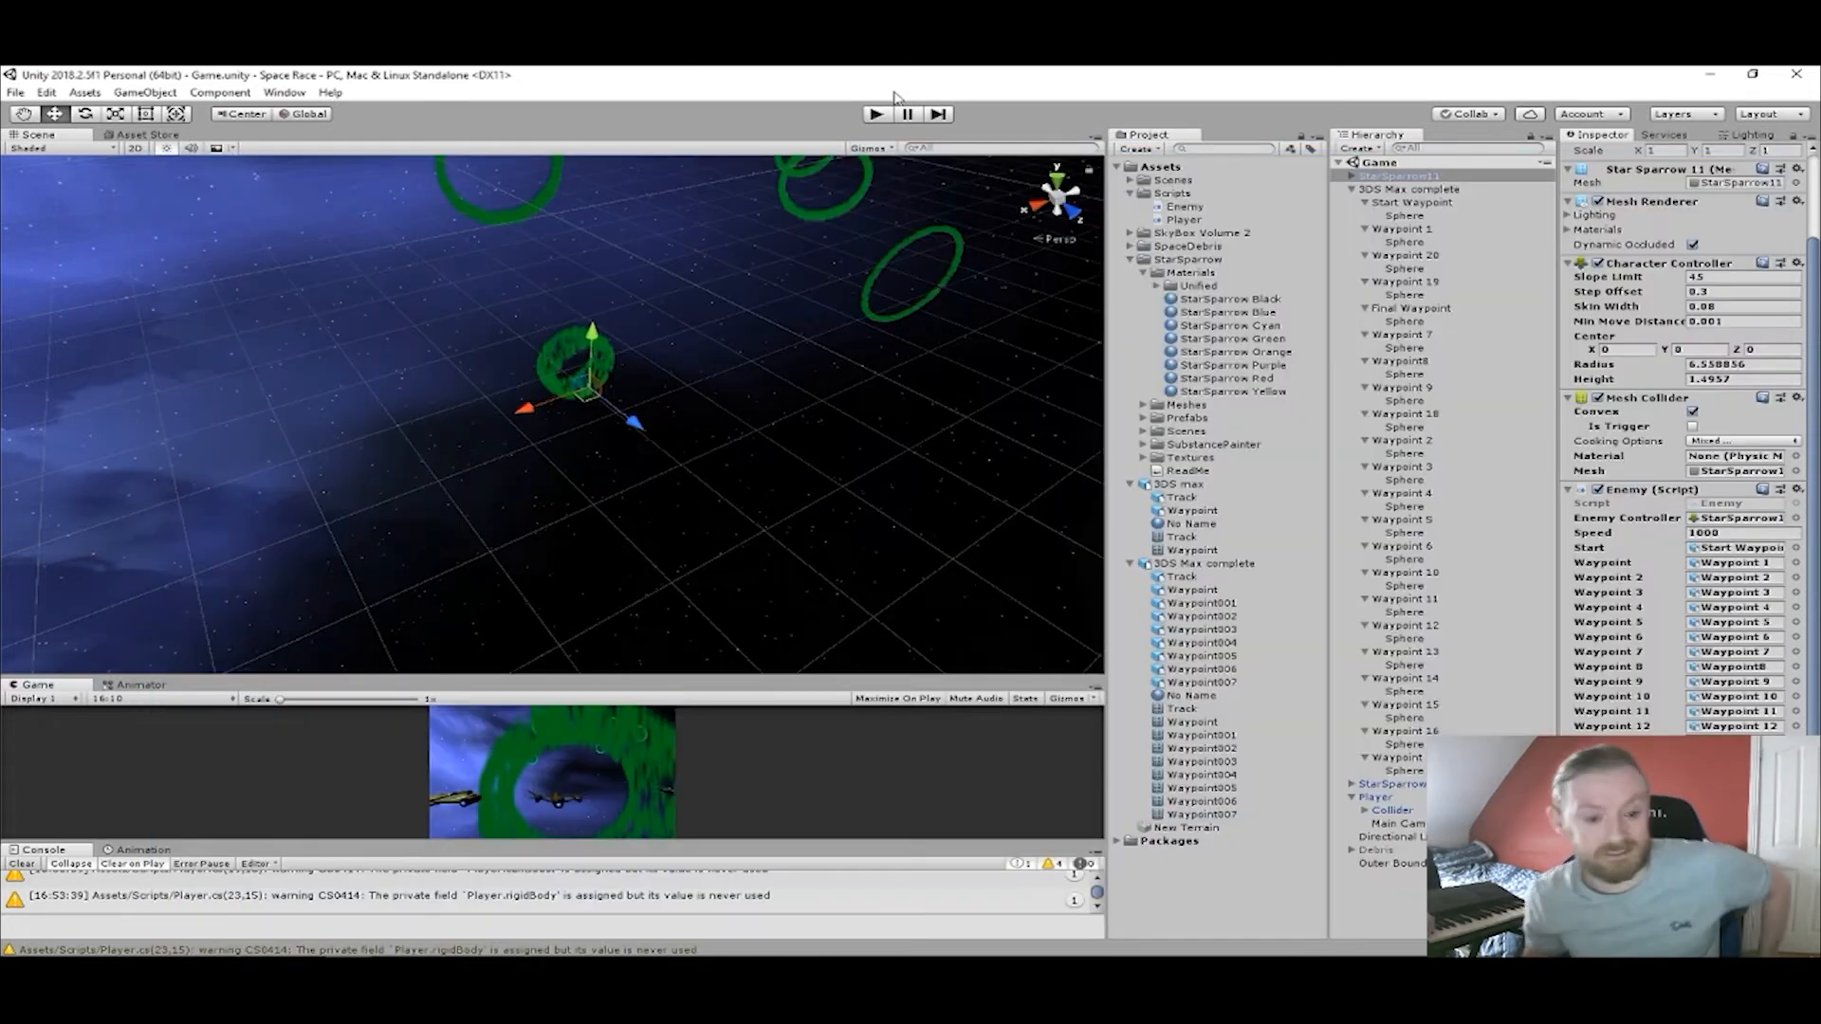
{"action": "left_click", "coordinate": [1429, 217]}
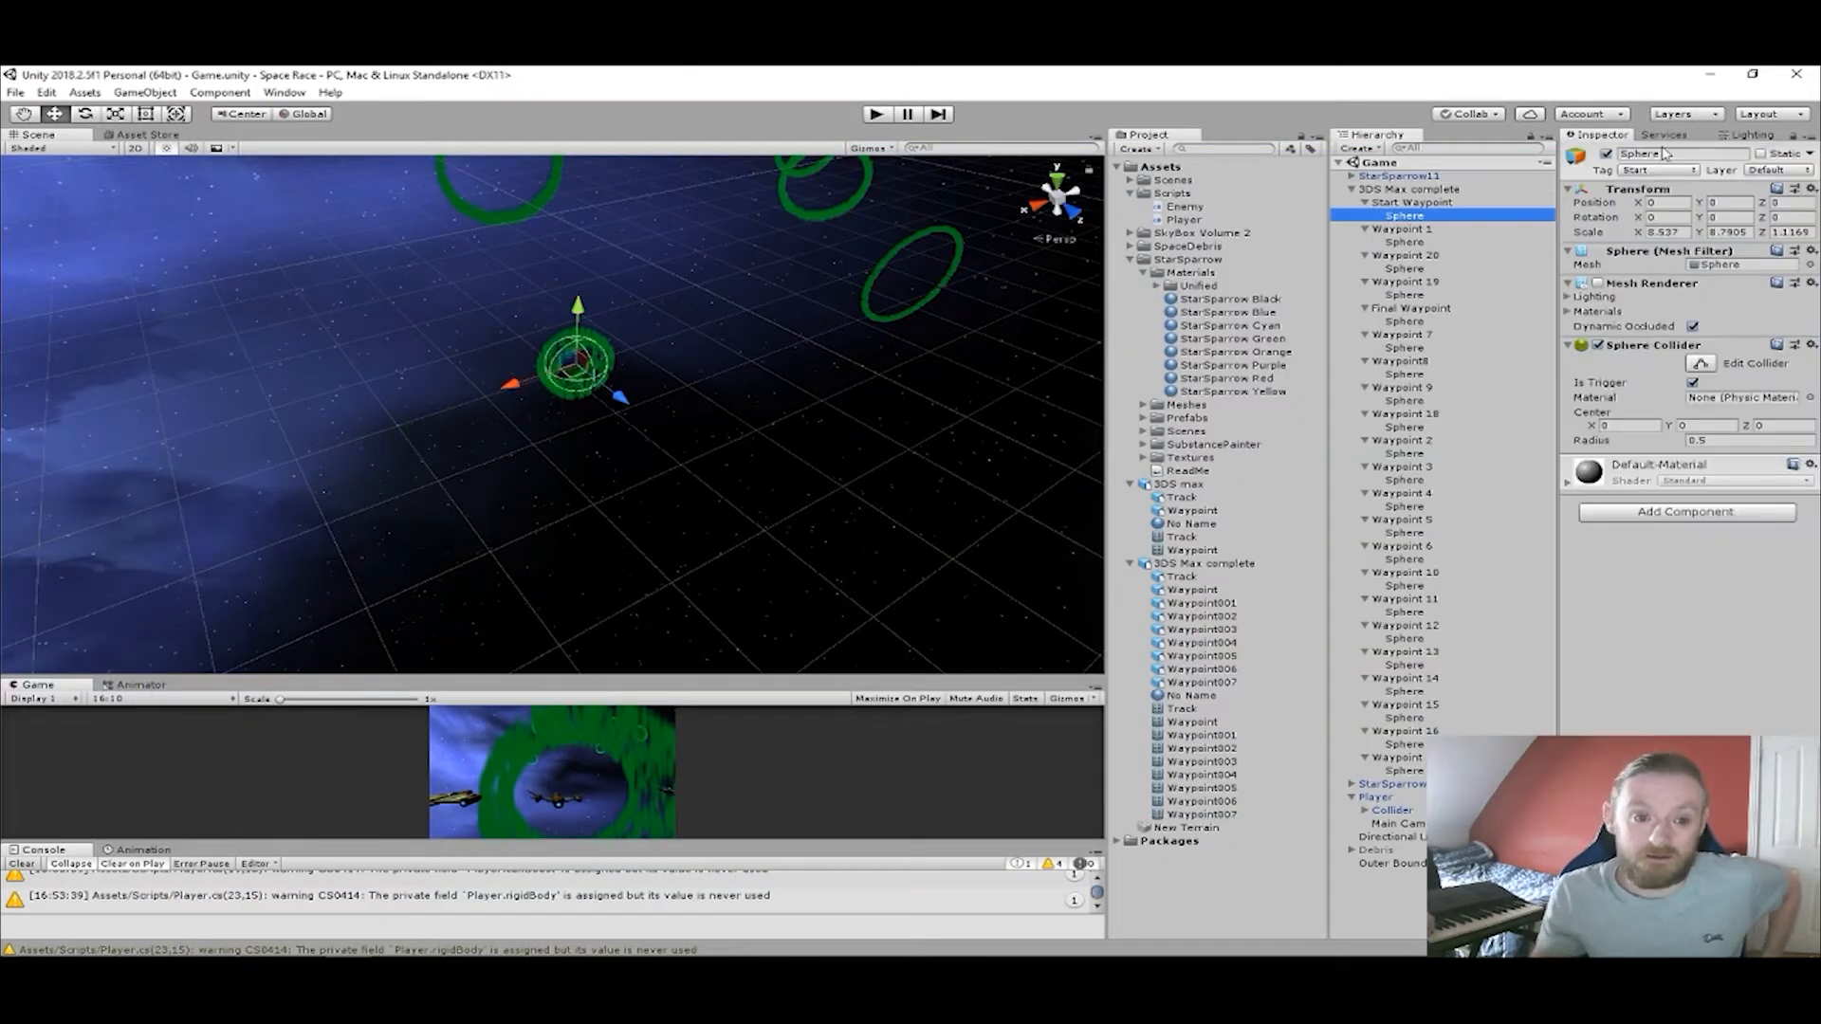
{"action": "mouse_move", "coordinate": [768, 956]}
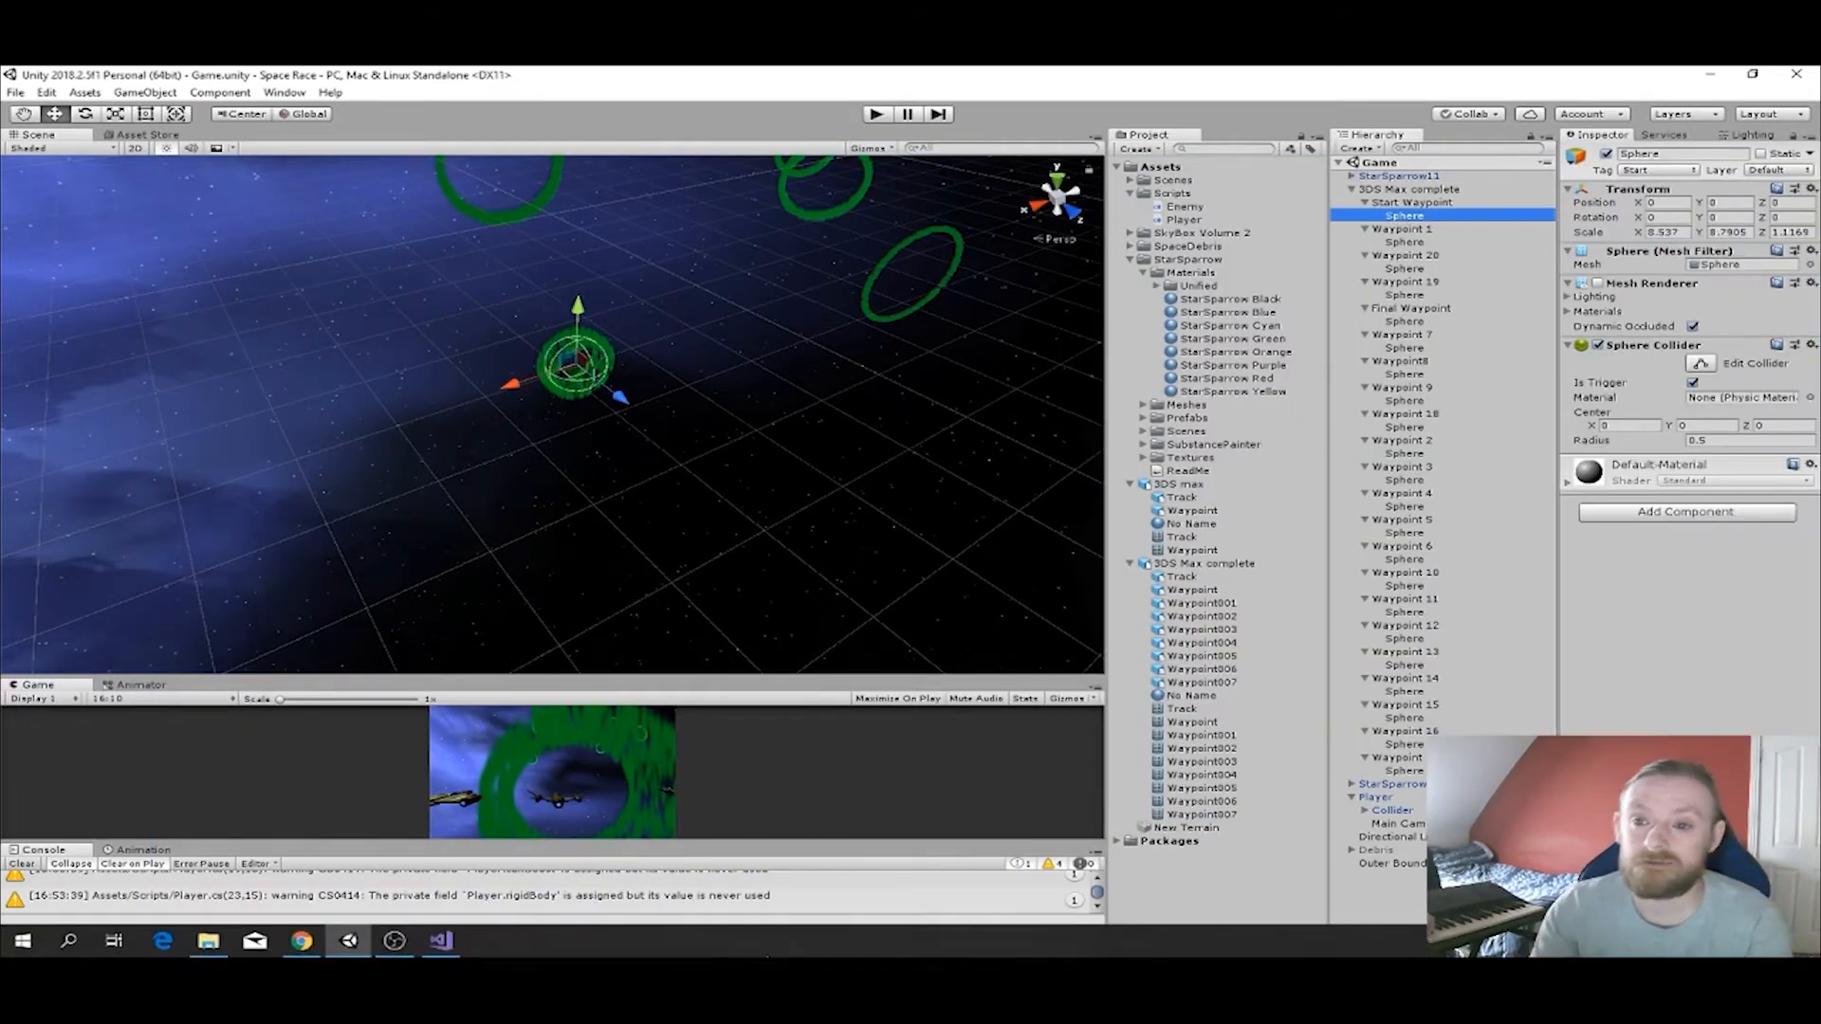
Switch to Visual Studio and write a transform.LookAt call targeting waypoint.transform inside the "Start" tag condition's block.
{"action": "left_click", "coordinate": [440, 941]}
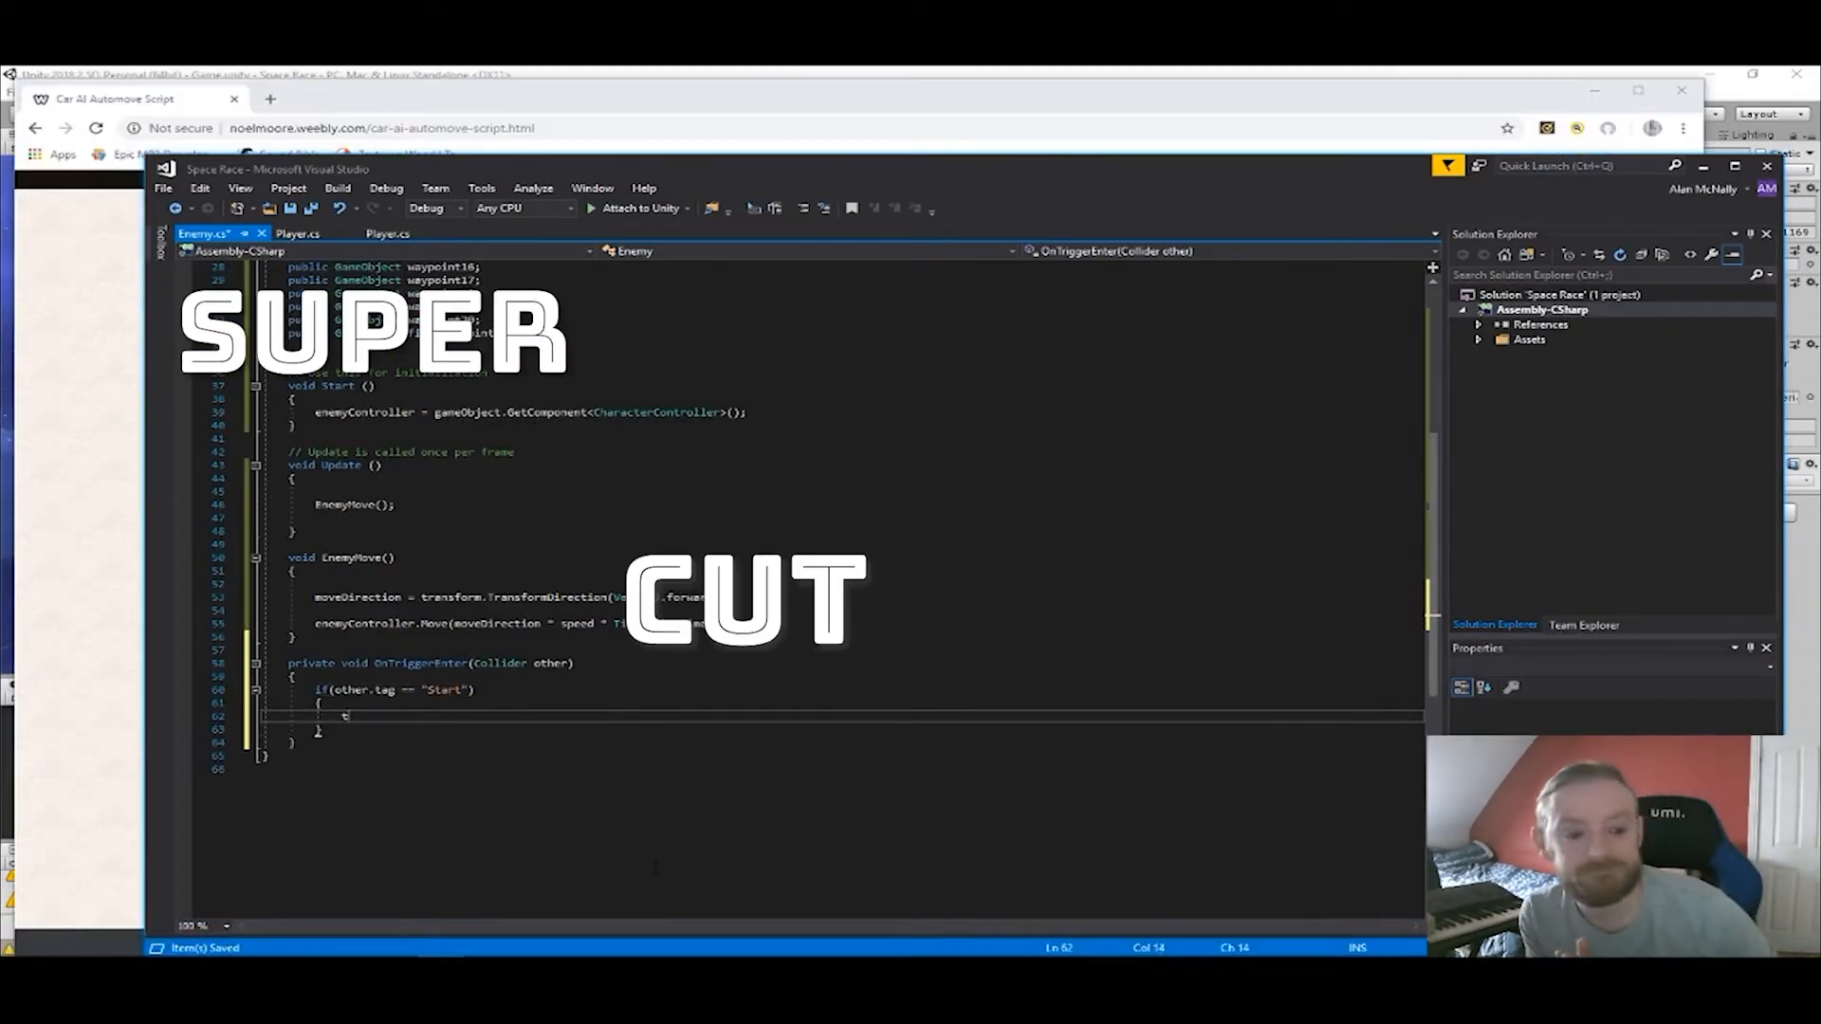
{"action": "type", "text": "transform.LookAt"}
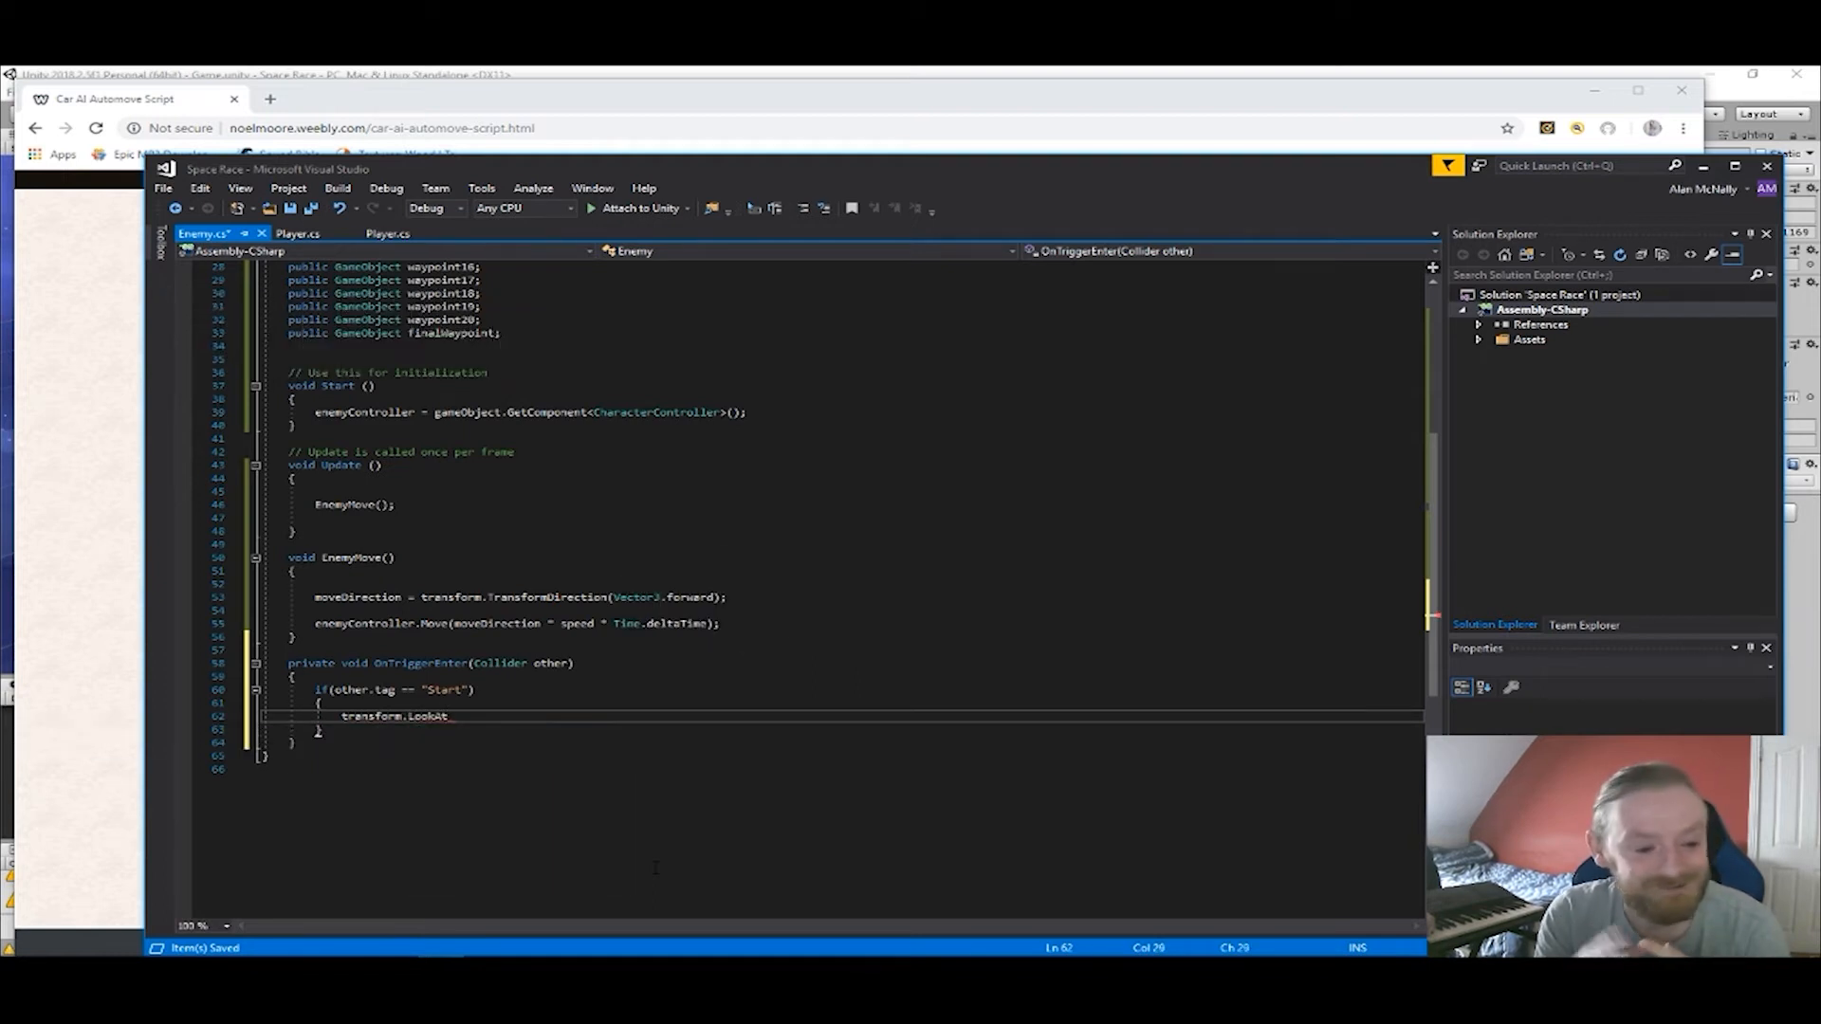
{"action": "type", "text": "("}
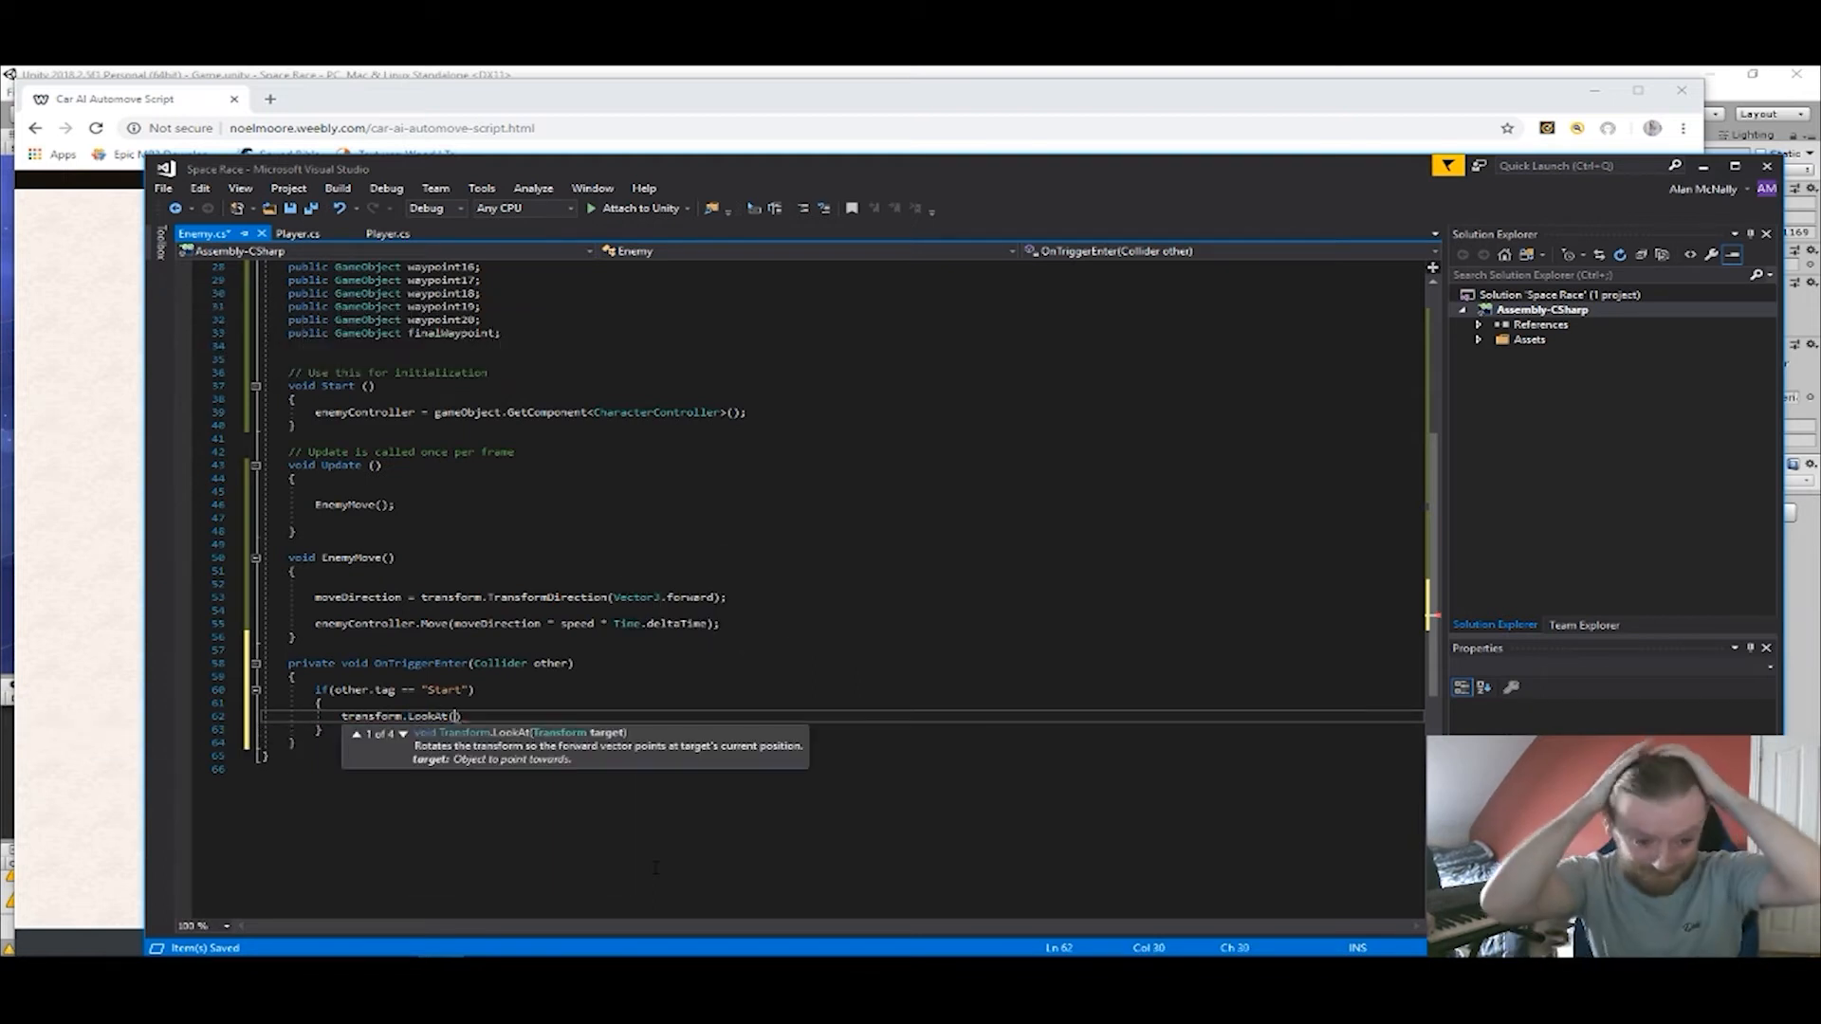
{"action": "type", "text": "\""}
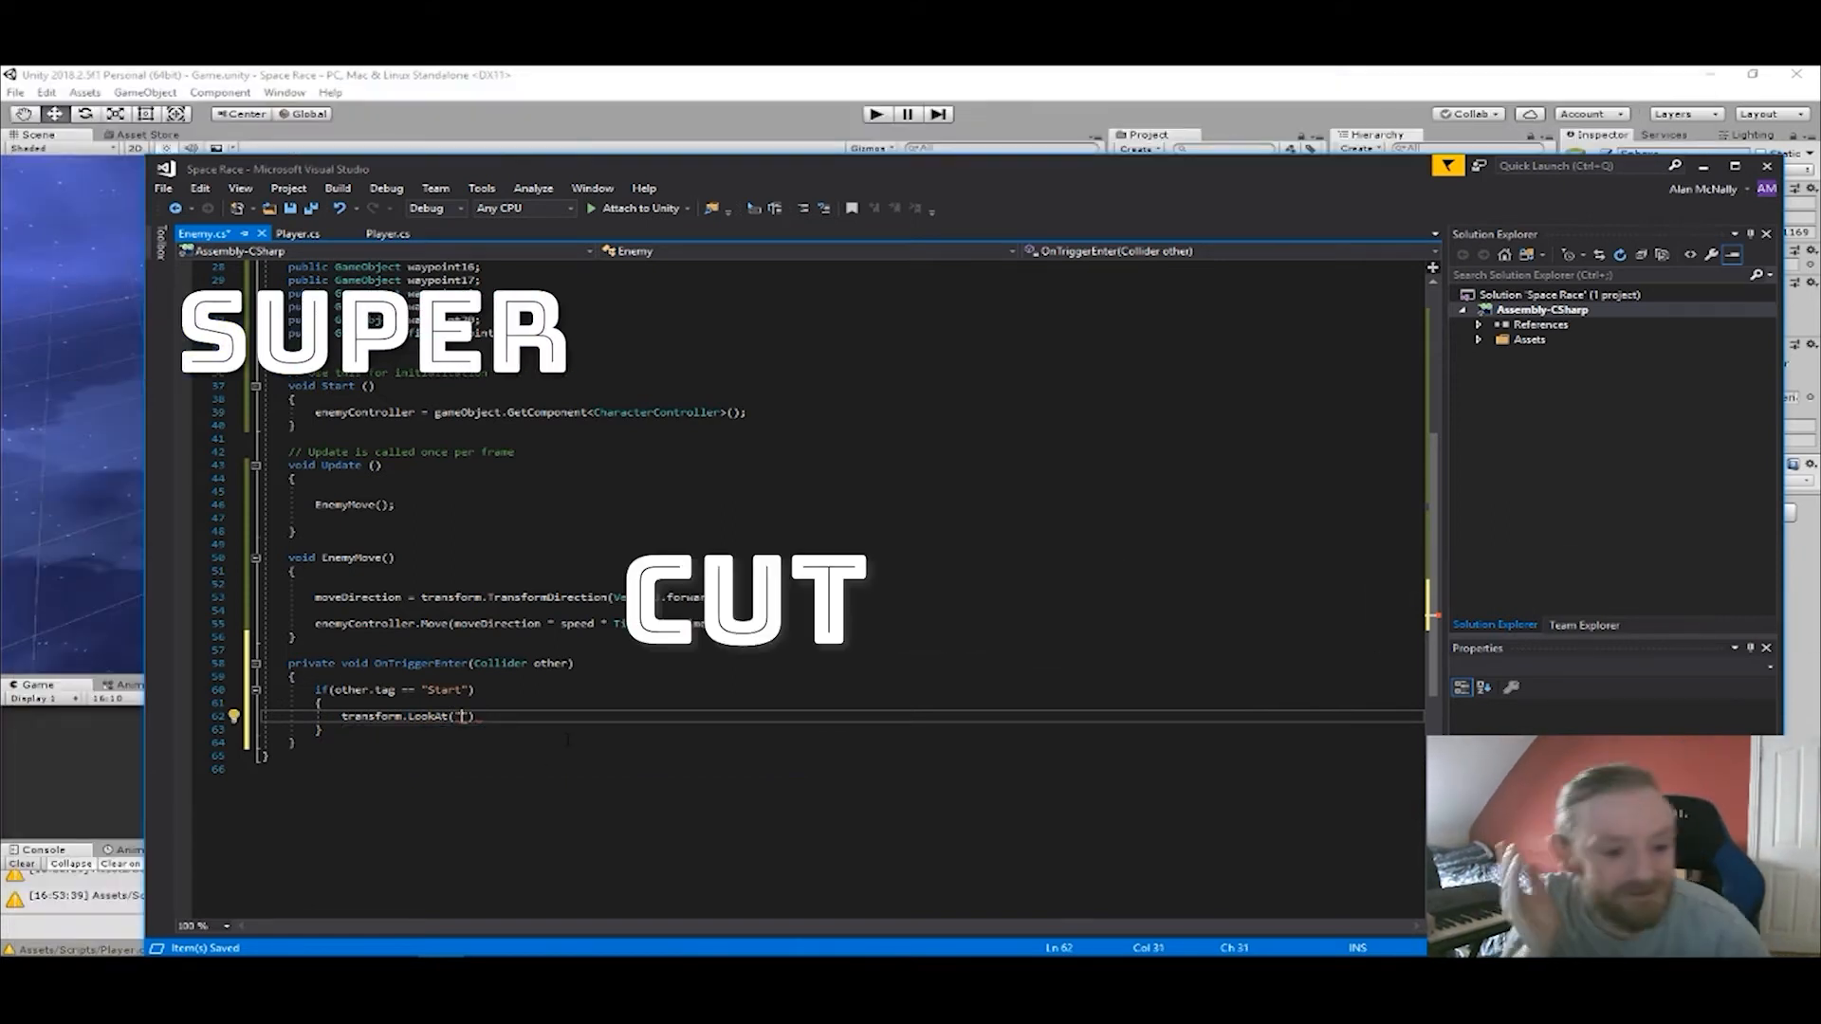
{"action": "key", "text": "BackSpace"}
{"action": "type", "text": "w"}
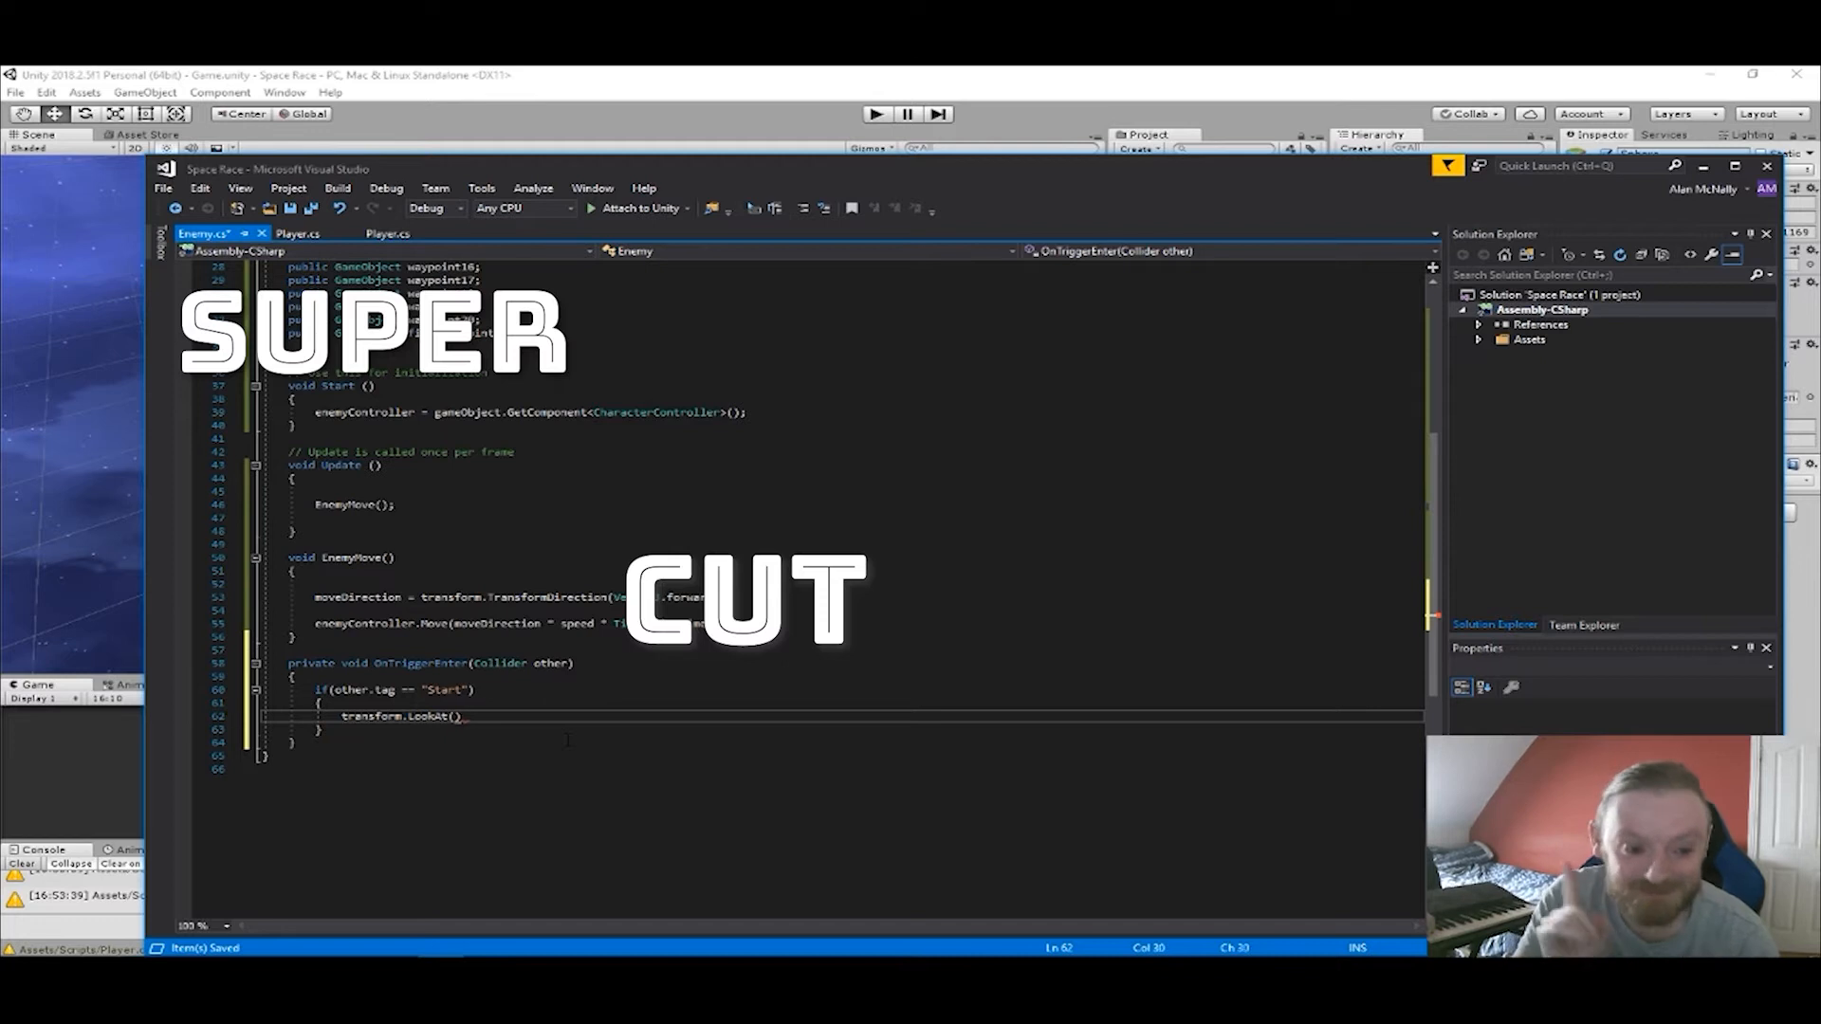
{"action": "type", "text": "aypoint"}
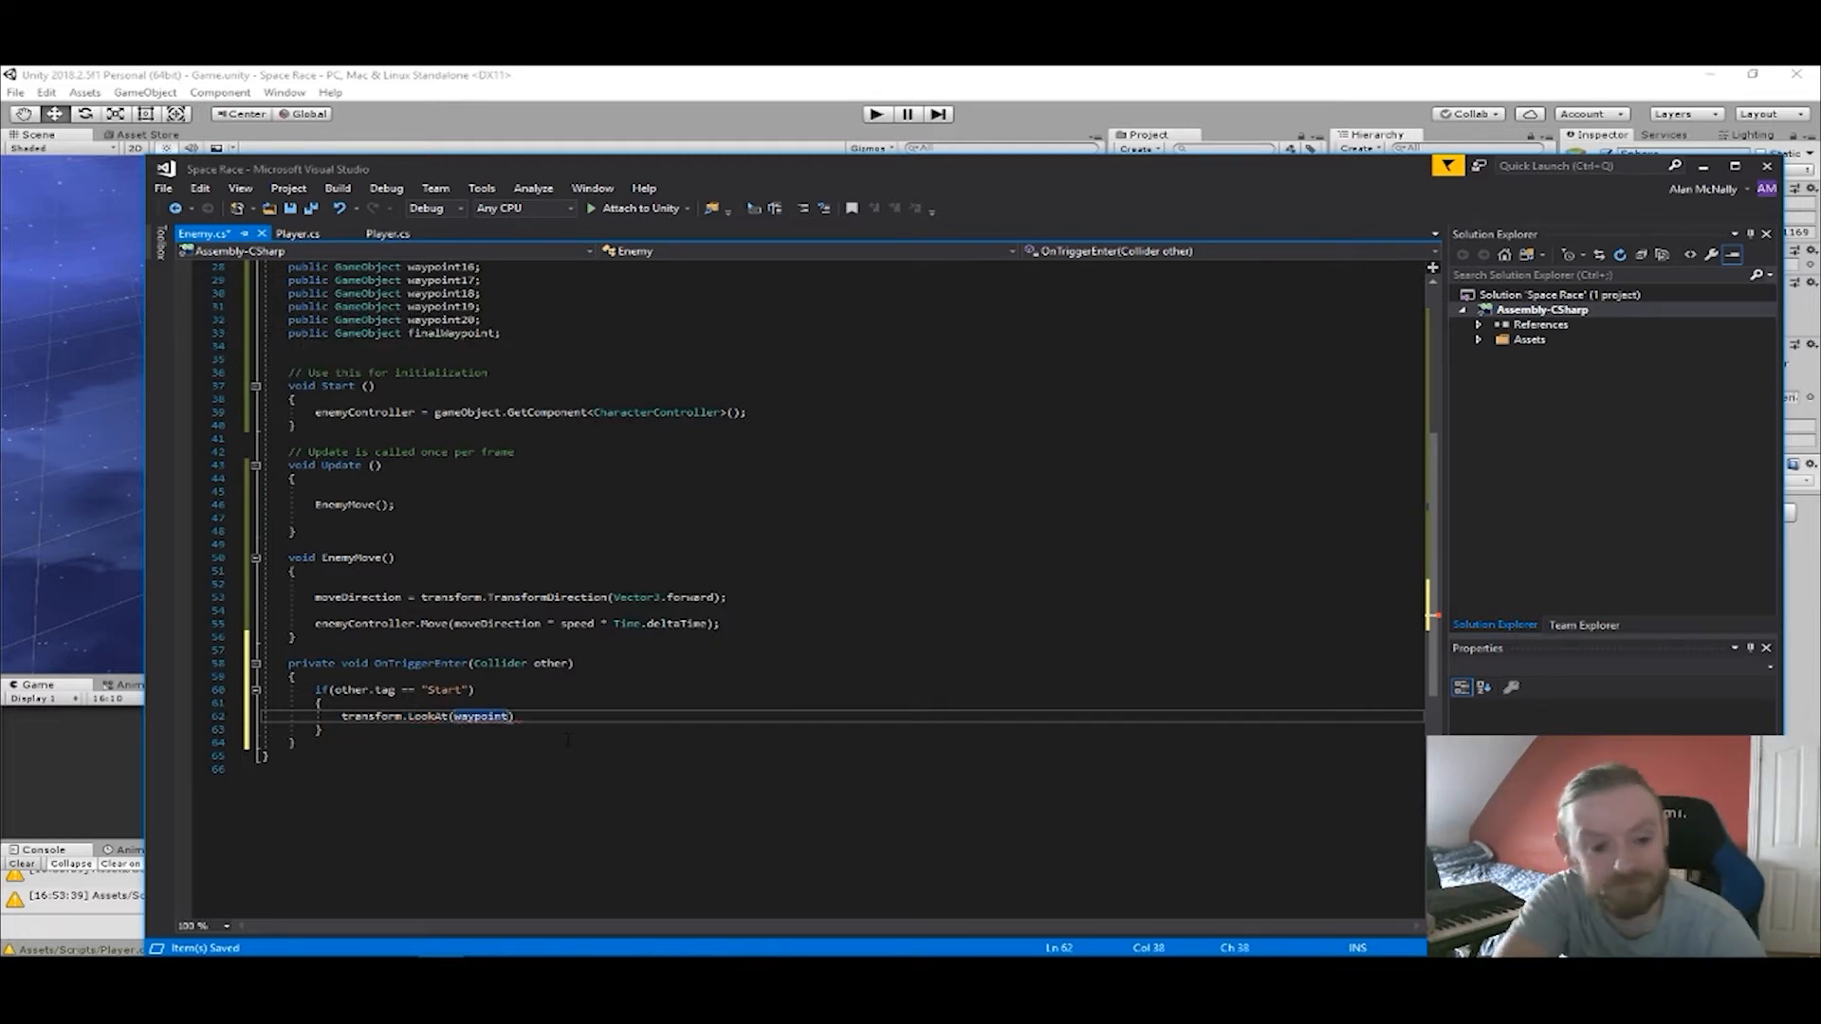
{"action": "type", "text": ".tr"}
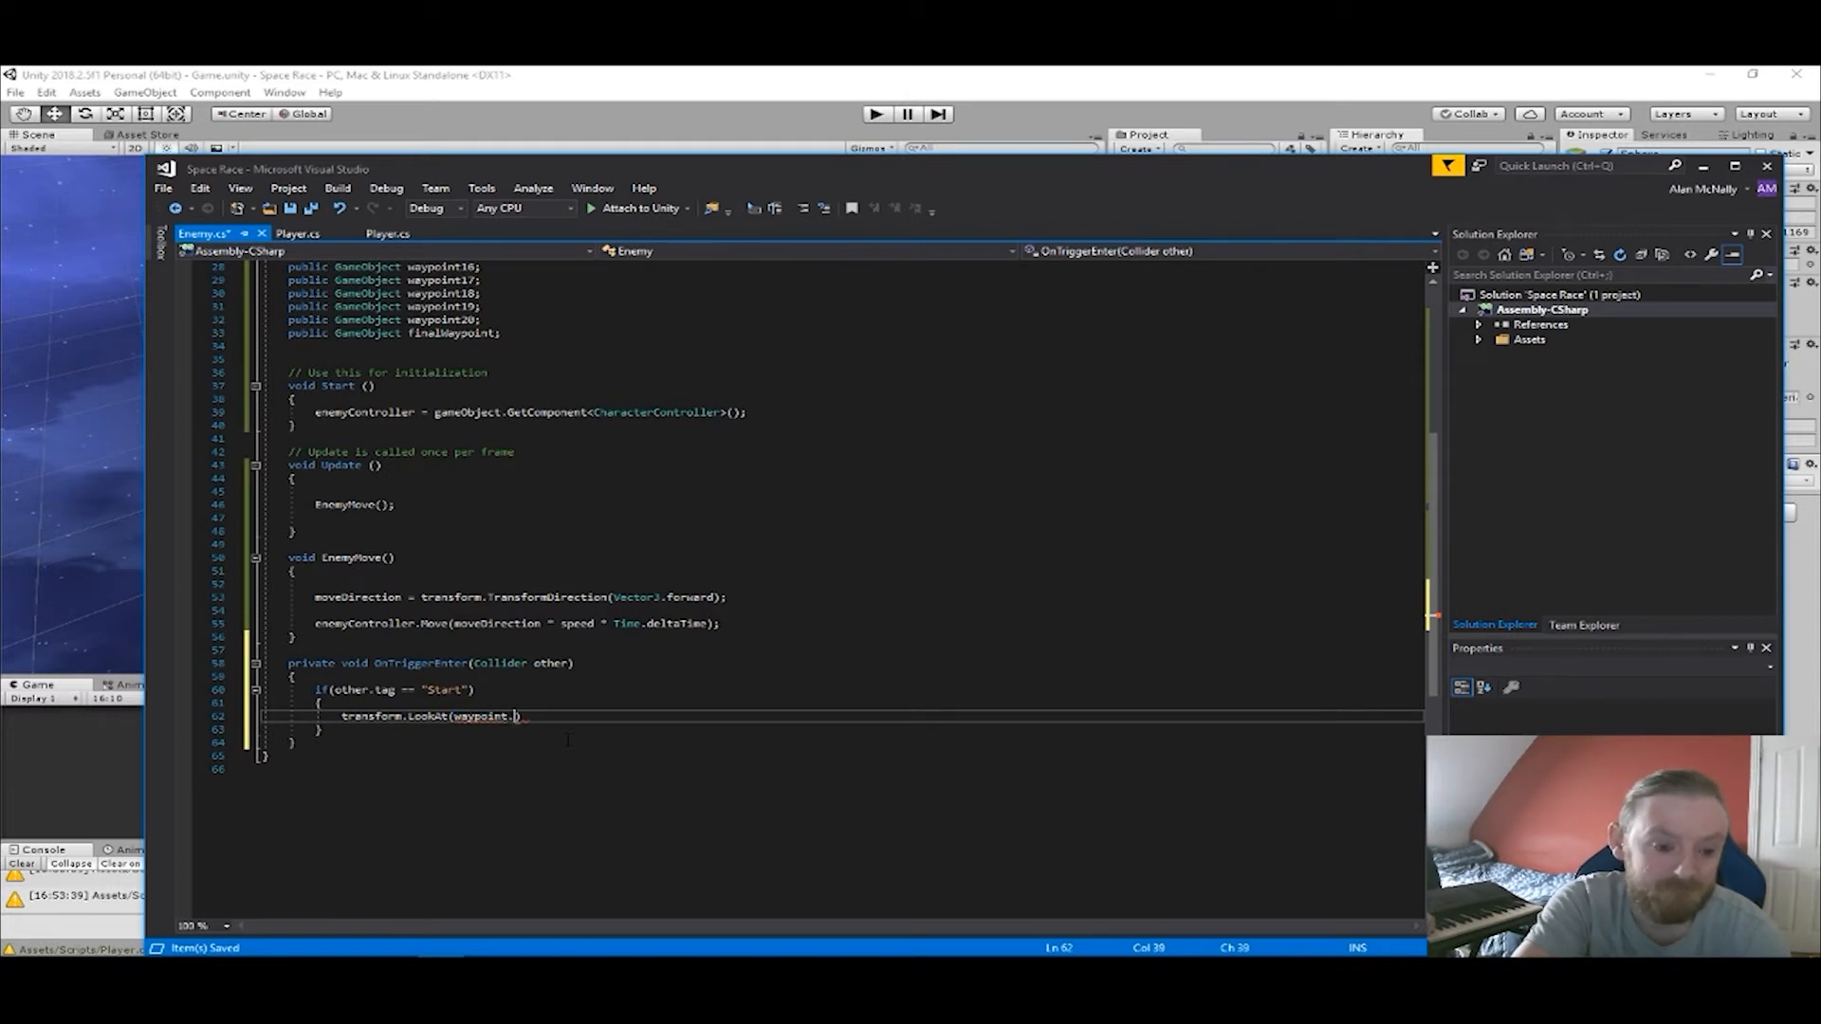
{"action": "key", "text": "Tab"}
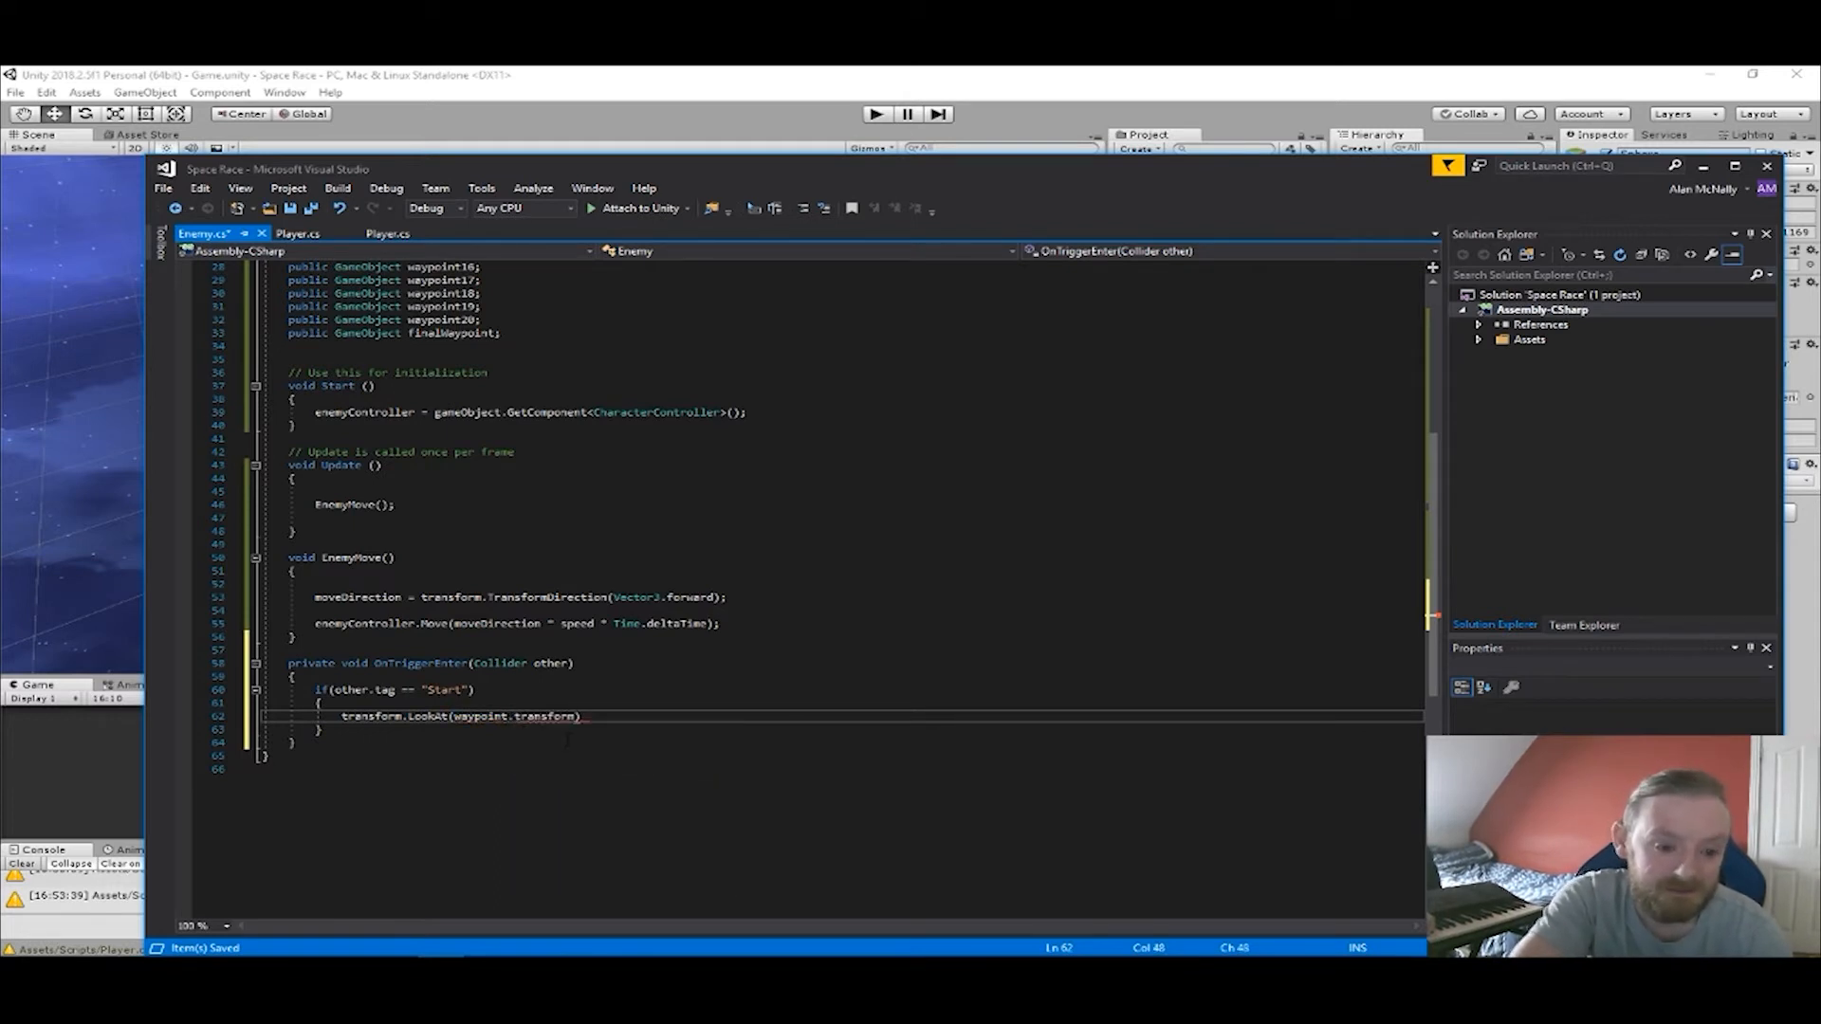
{"action": "type", "text": ".tr"}
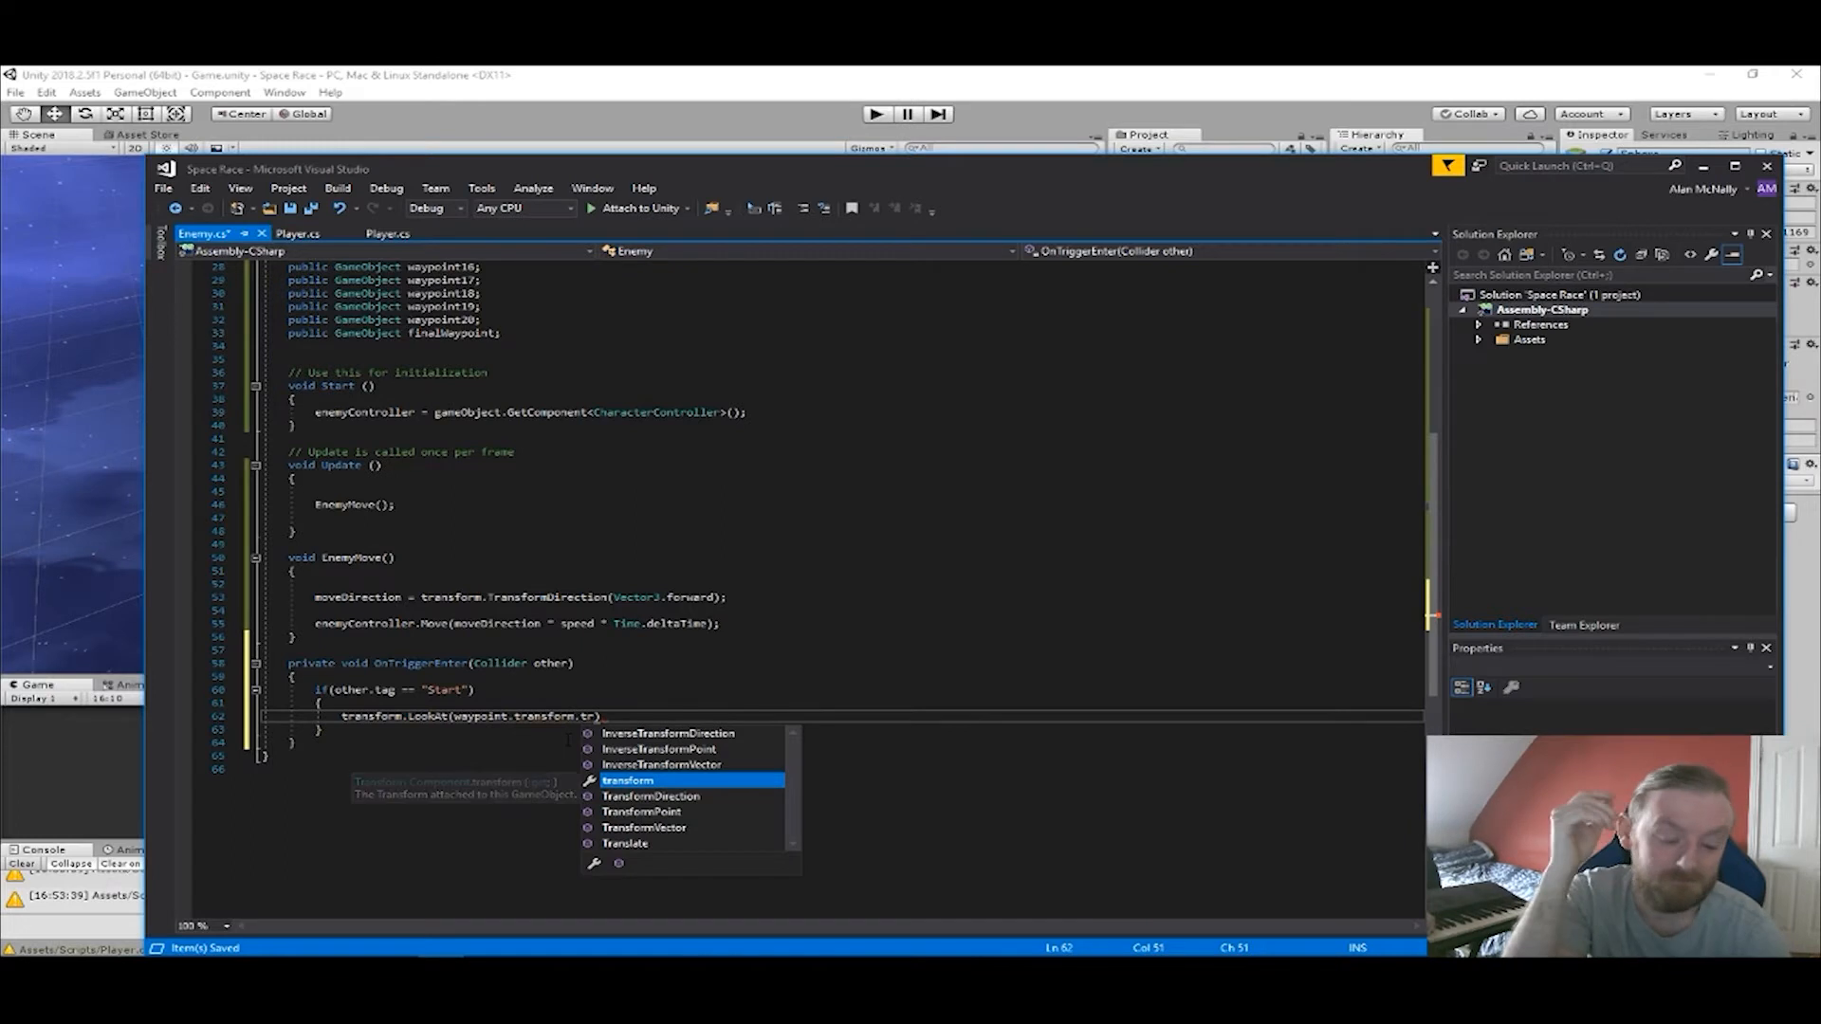
{"action": "key", "text": "Down"}
{"action": "key", "text": "Down"}
{"action": "key", "text": "Down"}
{"action": "key", "text": "Down"}
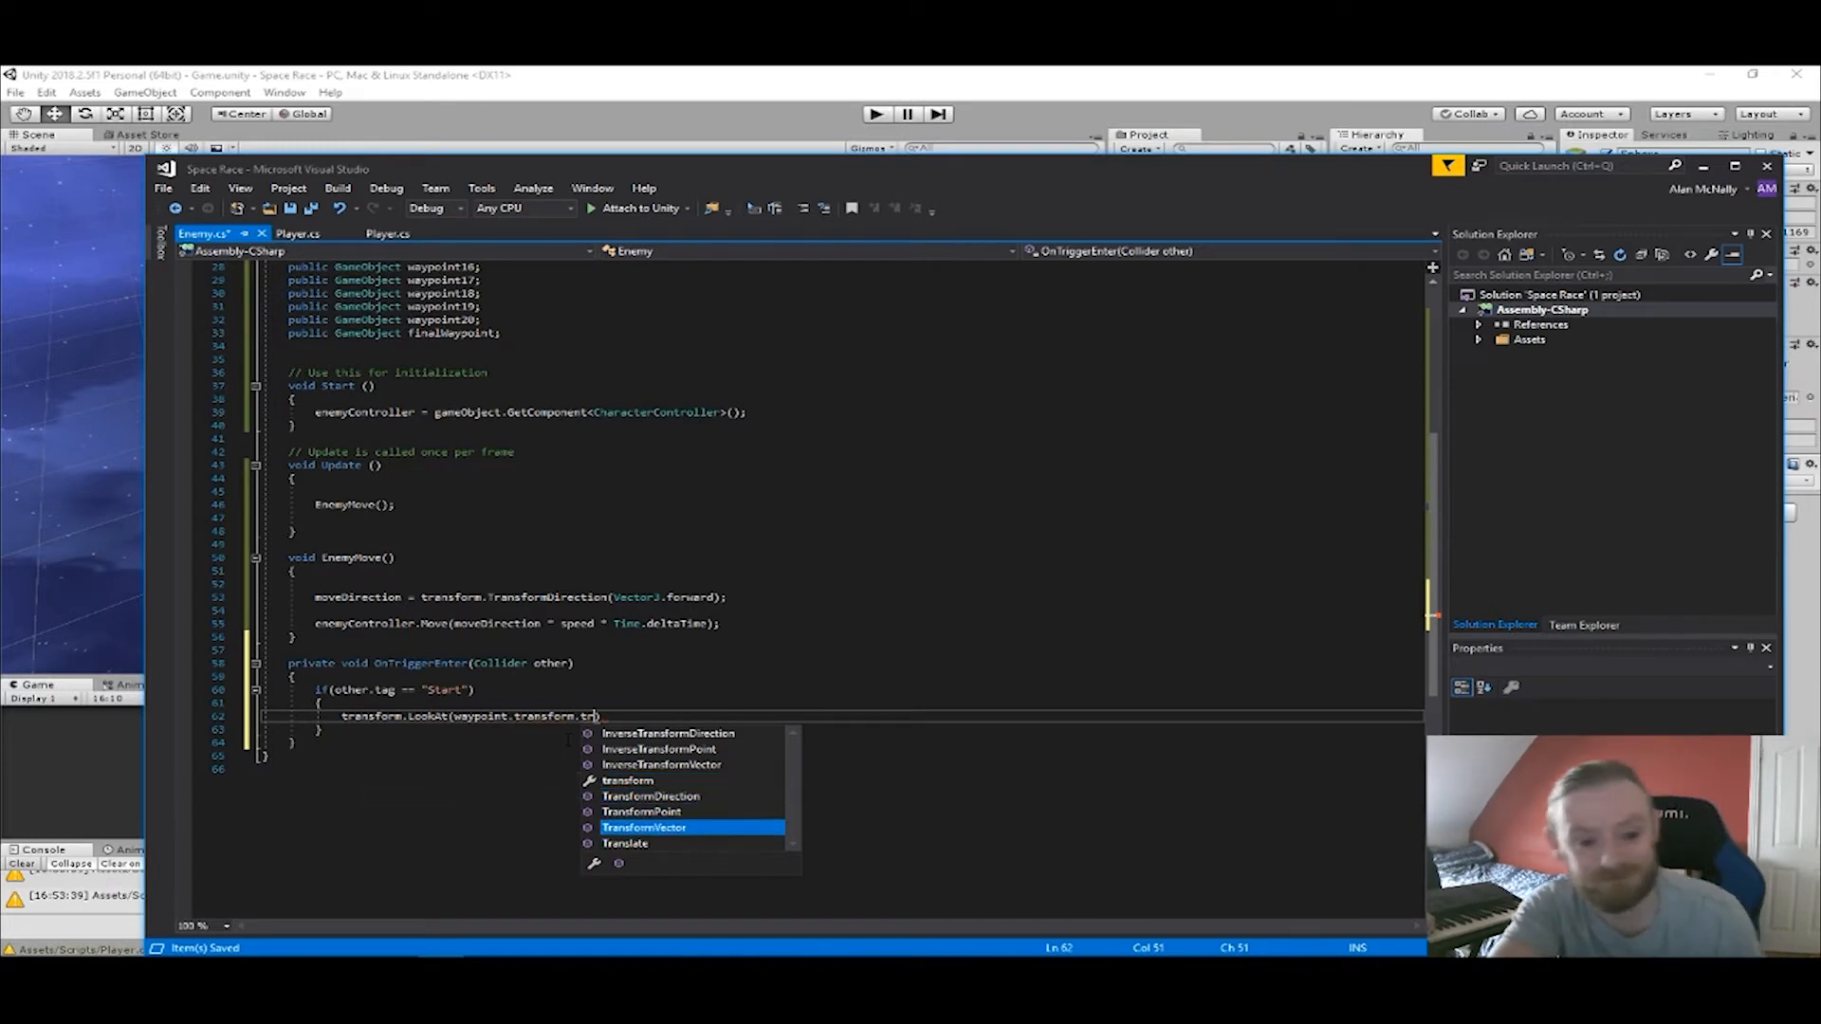
{"action": "key", "text": "Tab"}
{"action": "double_click", "coordinate": [611, 717]}
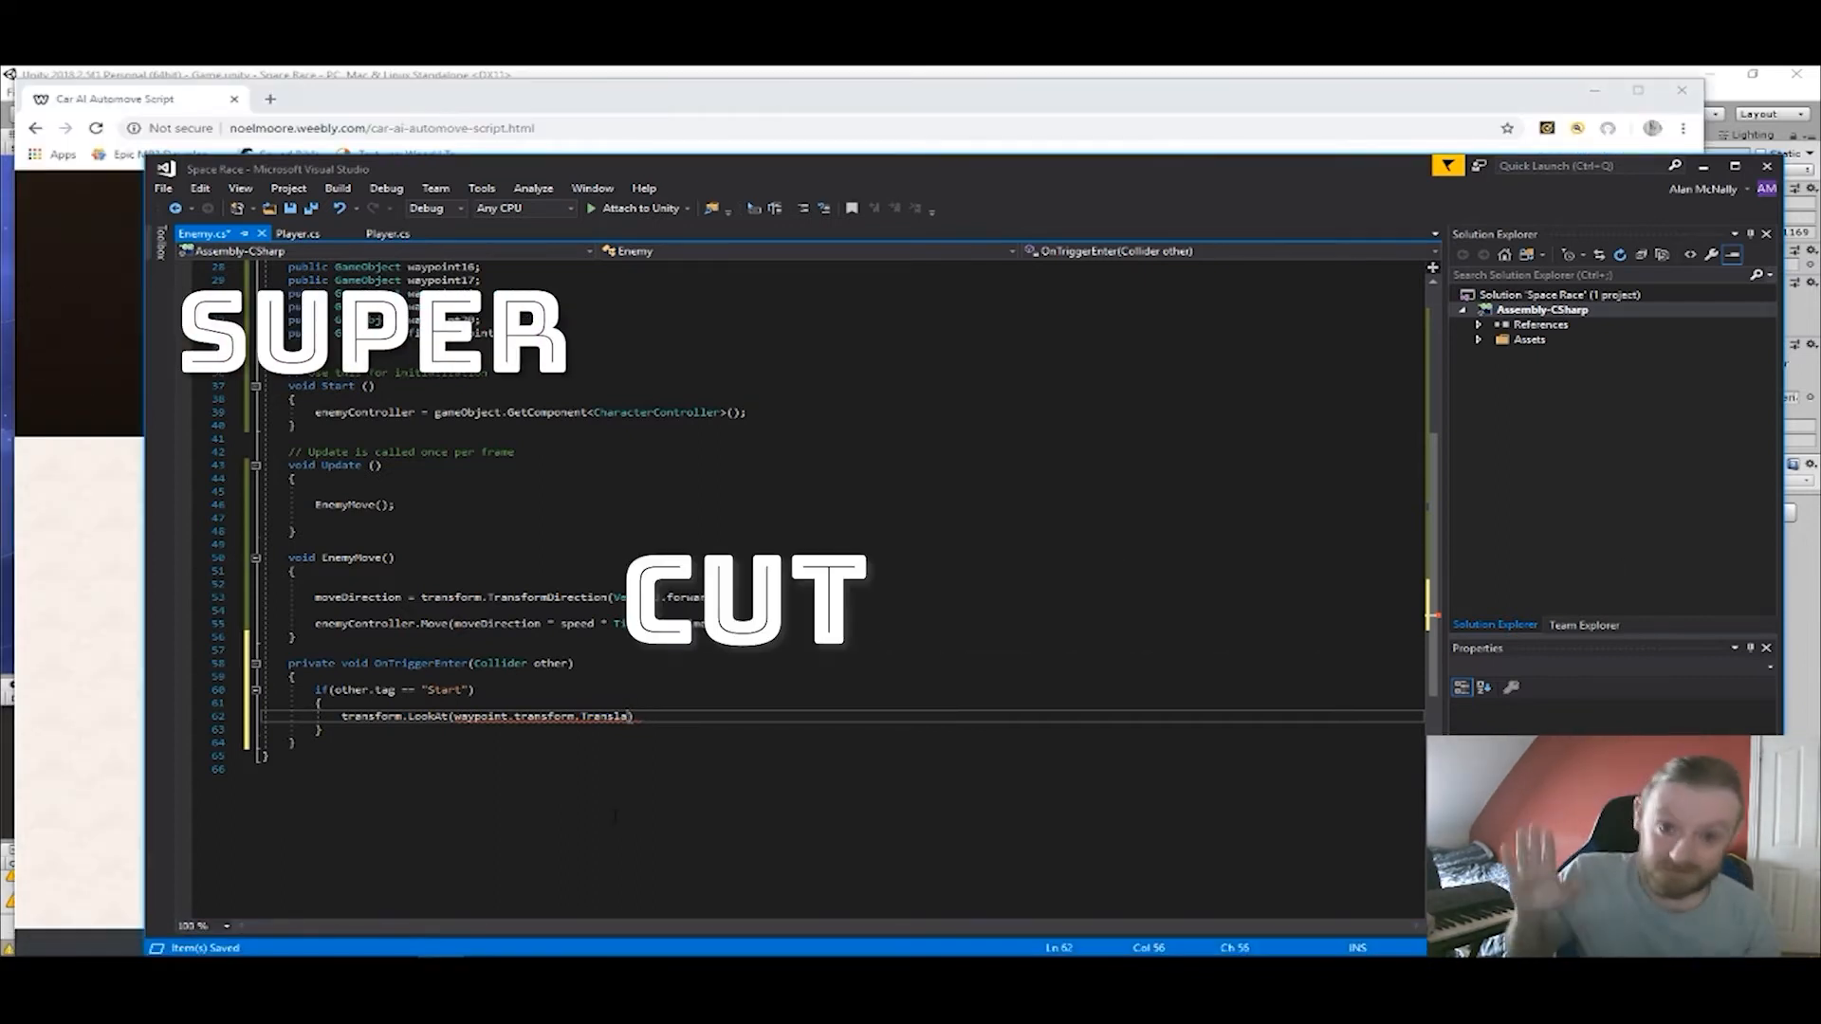
{"action": "key", "text": "BackSpace"}
{"action": "key", "text": "BackSpace"}
{"action": "key", "text": "BackSpace"}
{"action": "key", "text": "BackSpace"}
{"action": "key", "text": "BackSpace"}
{"action": "key", "text": "BackSpace"}
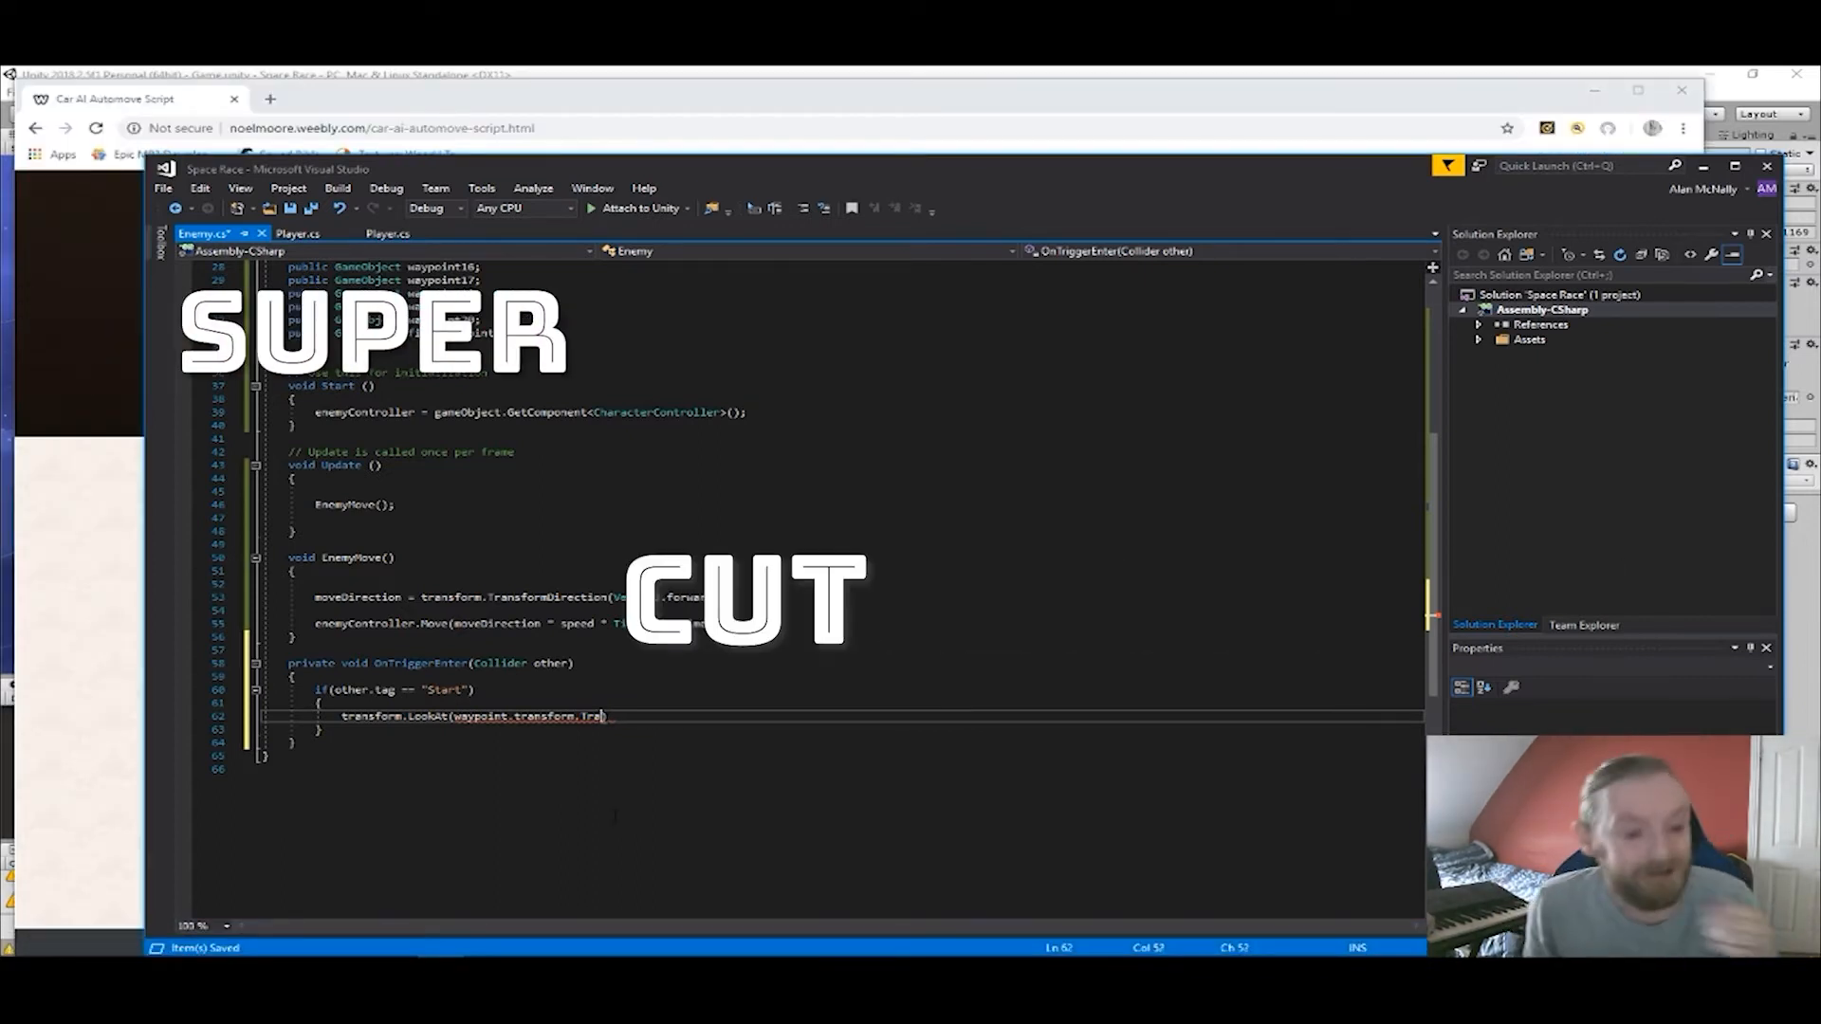
Complete the LookAt target as waypoint.transform.position and add a new line below the "Start" block.
{"action": "type", "text": "position"}
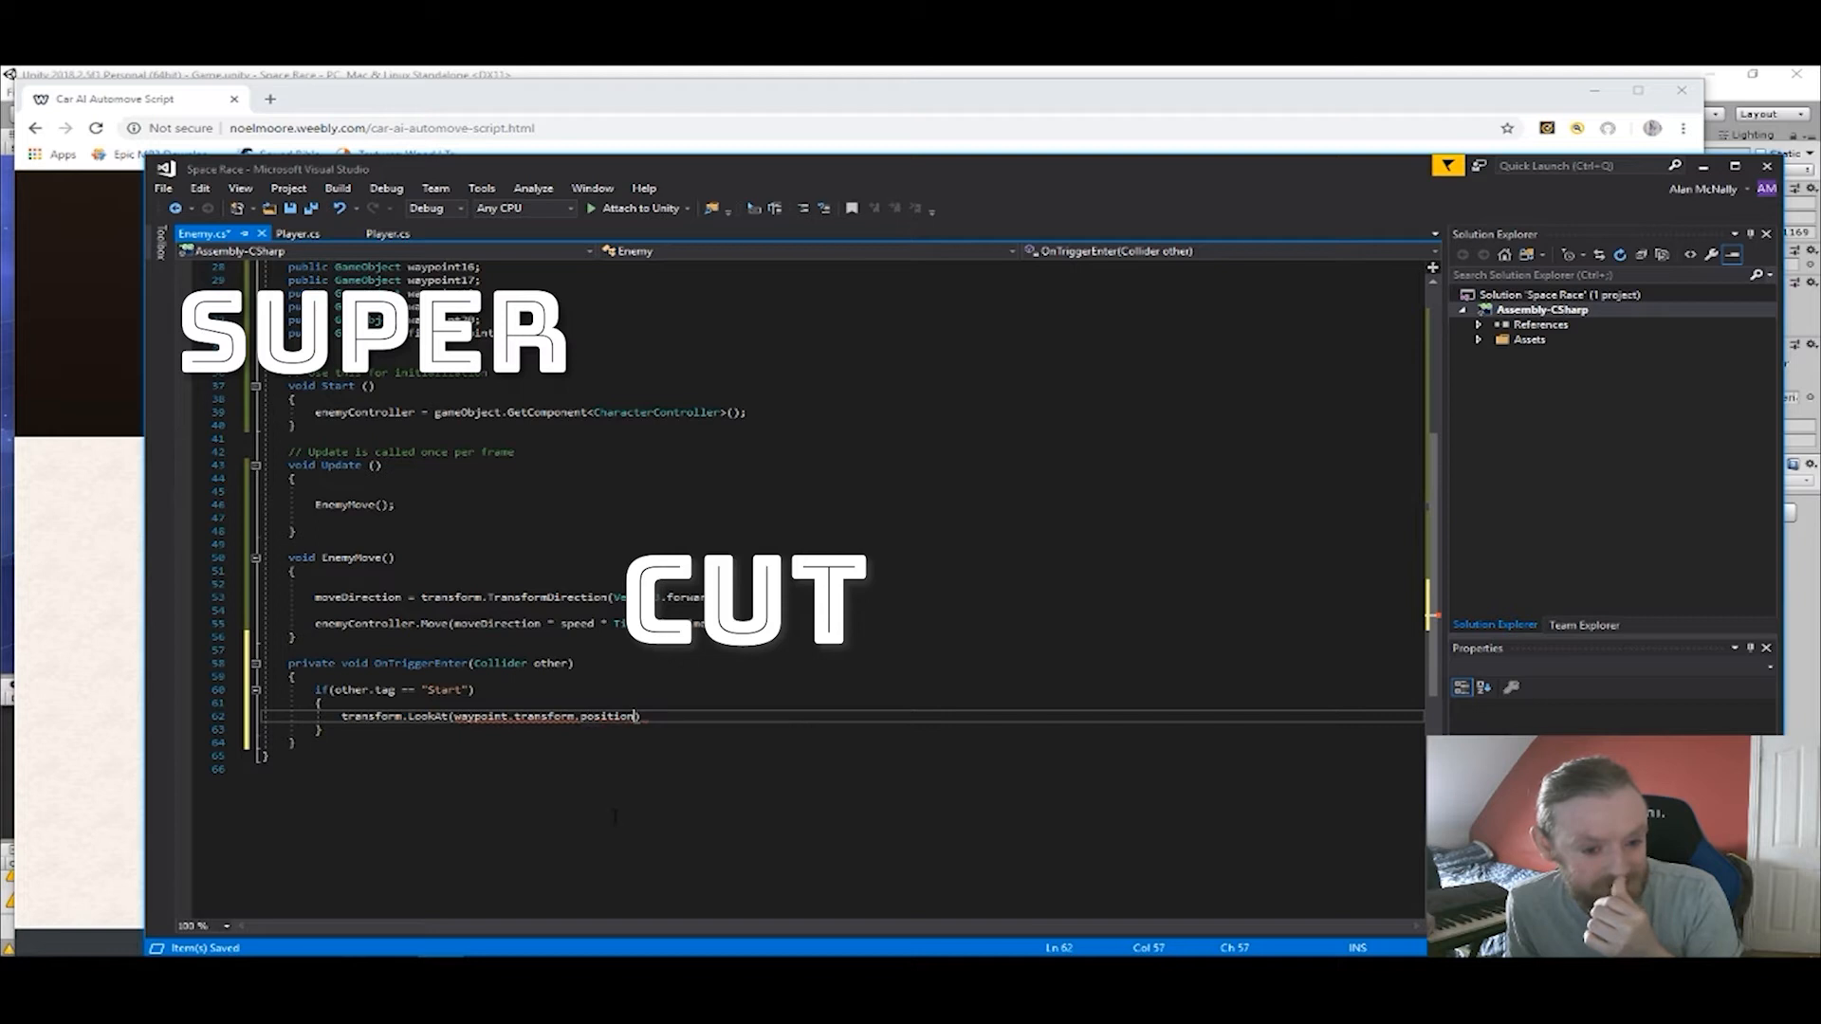
{"action": "key", "text": "Down"}
{"action": "key", "text": "Return"}
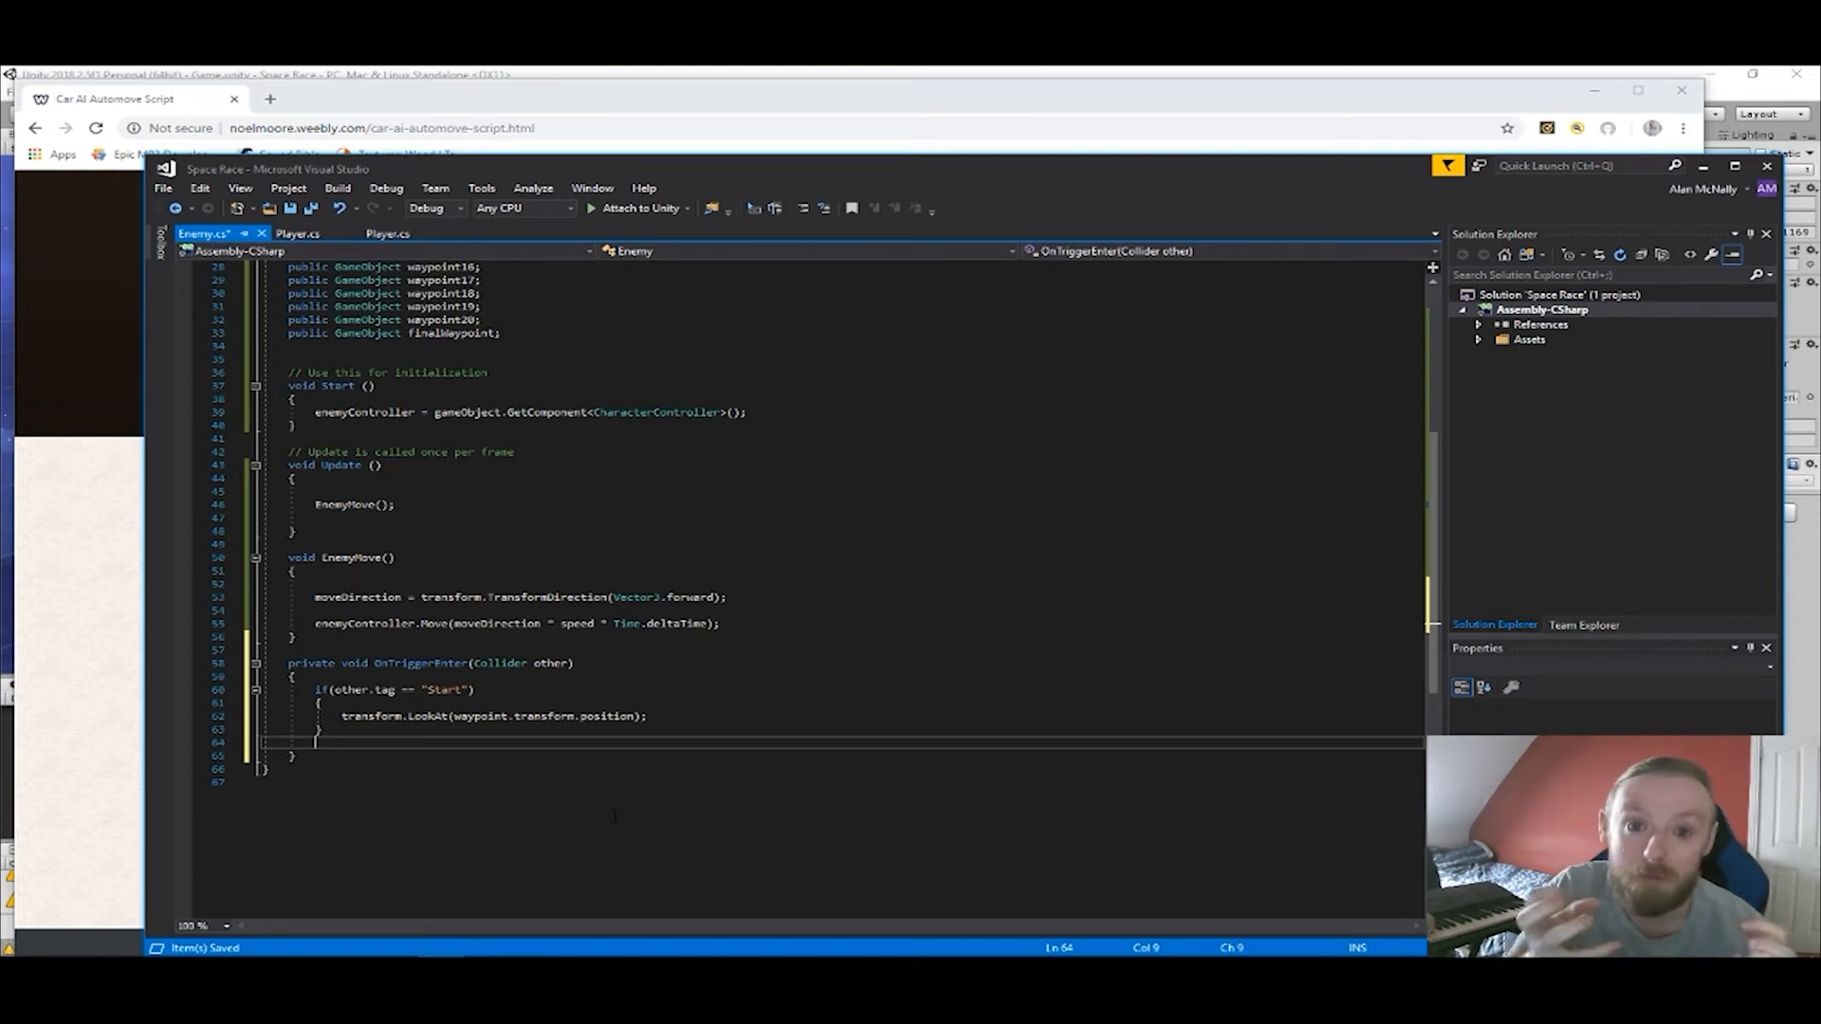
Add a second if block in OnTriggerEnter that compares other.tag with "Waypoint".
{"action": "type", "text": "if("}
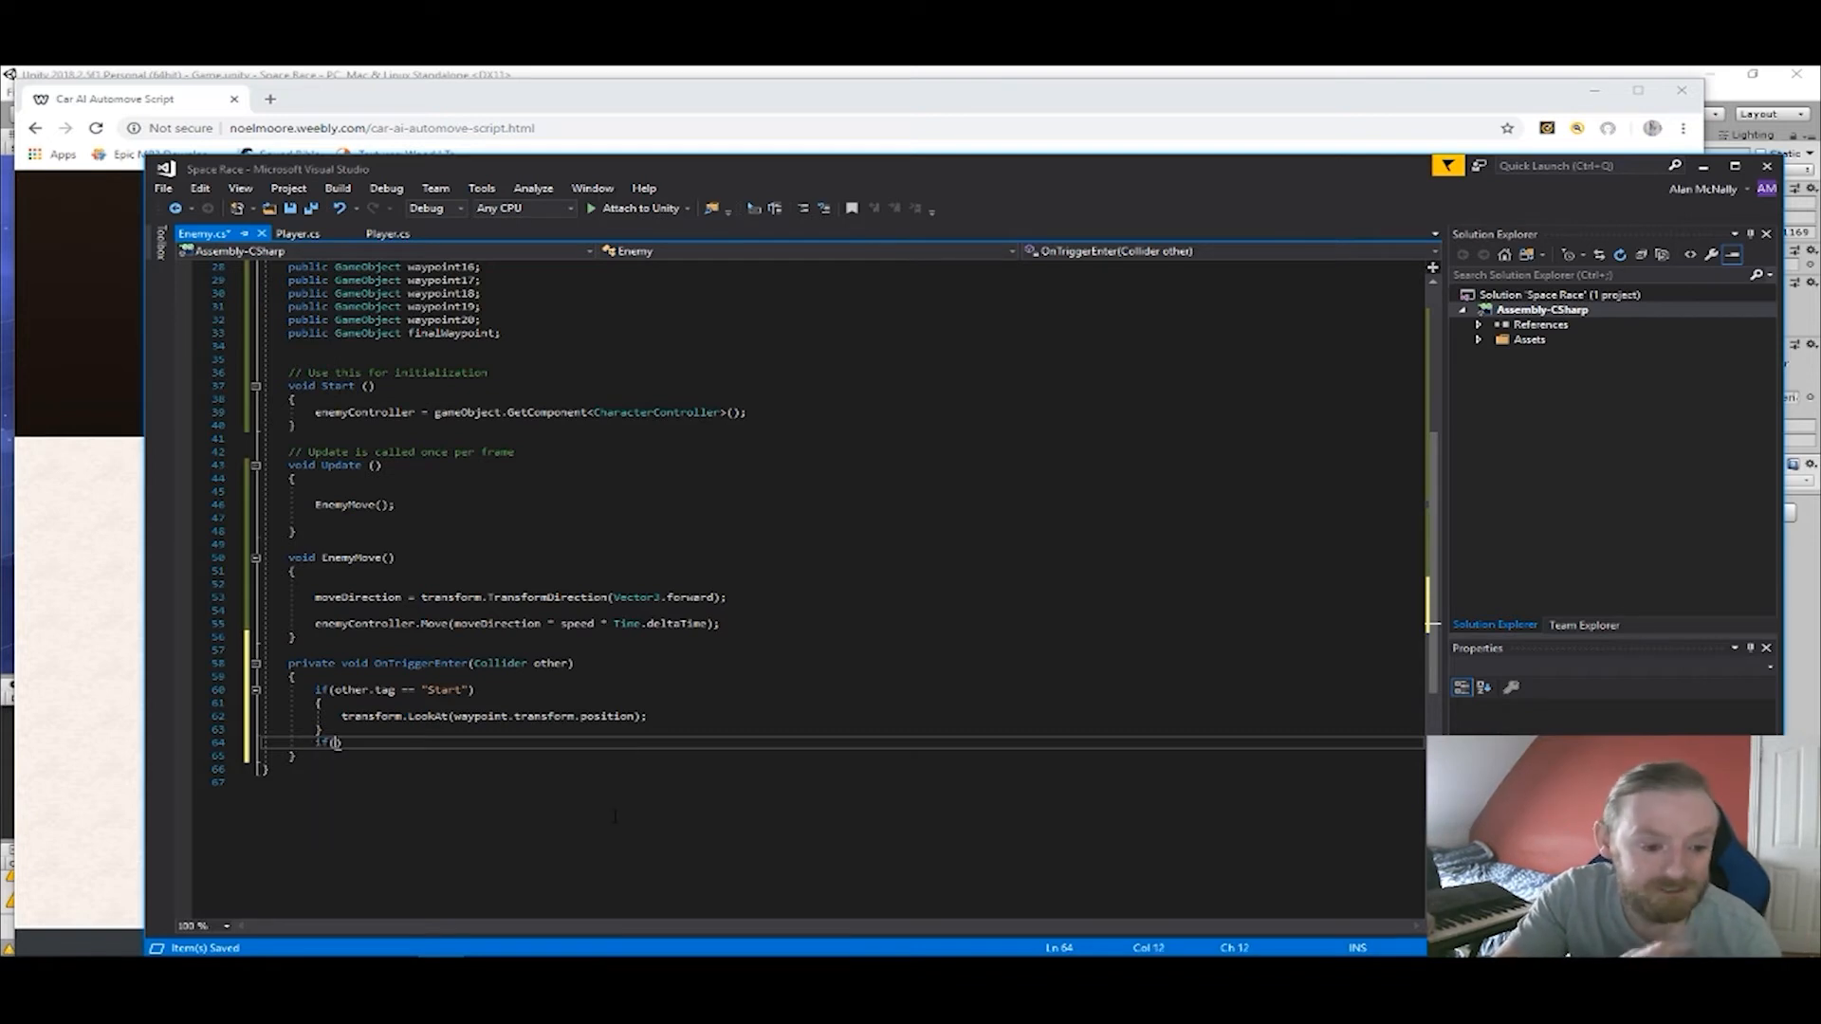
{"action": "type", "text": "other.tag"}
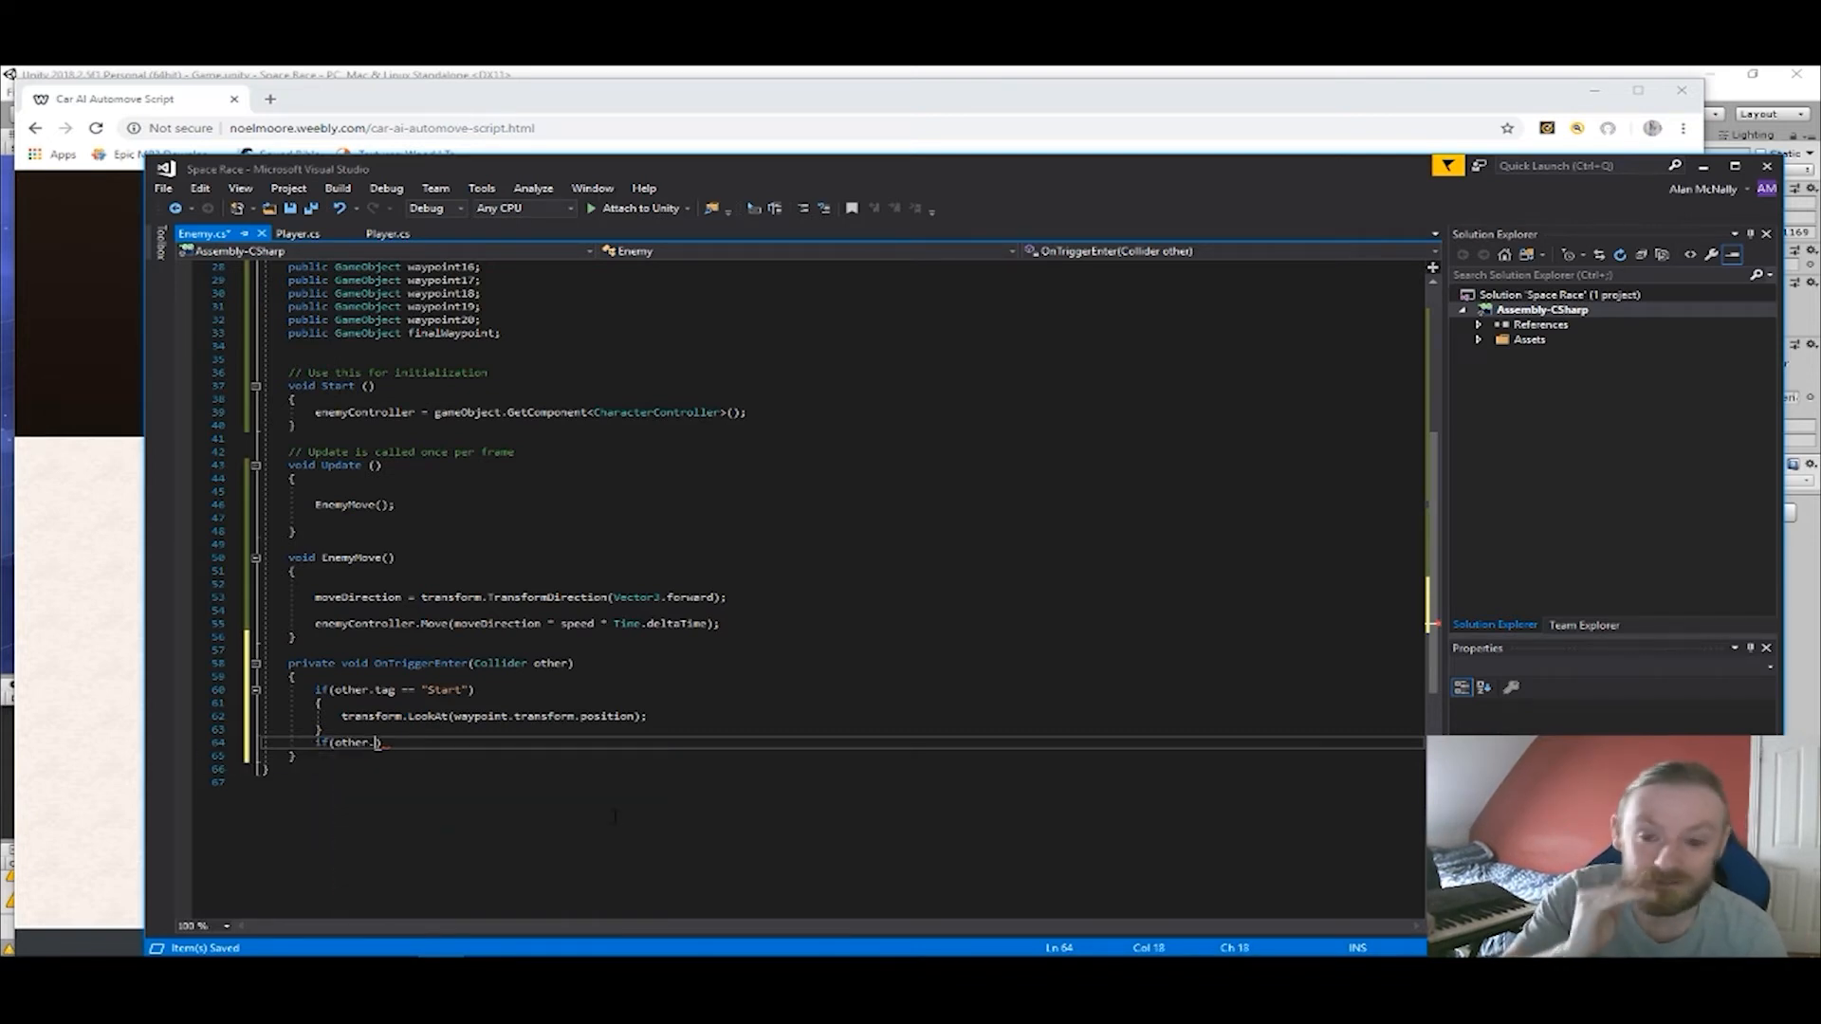
{"action": "type", "text": " == "}
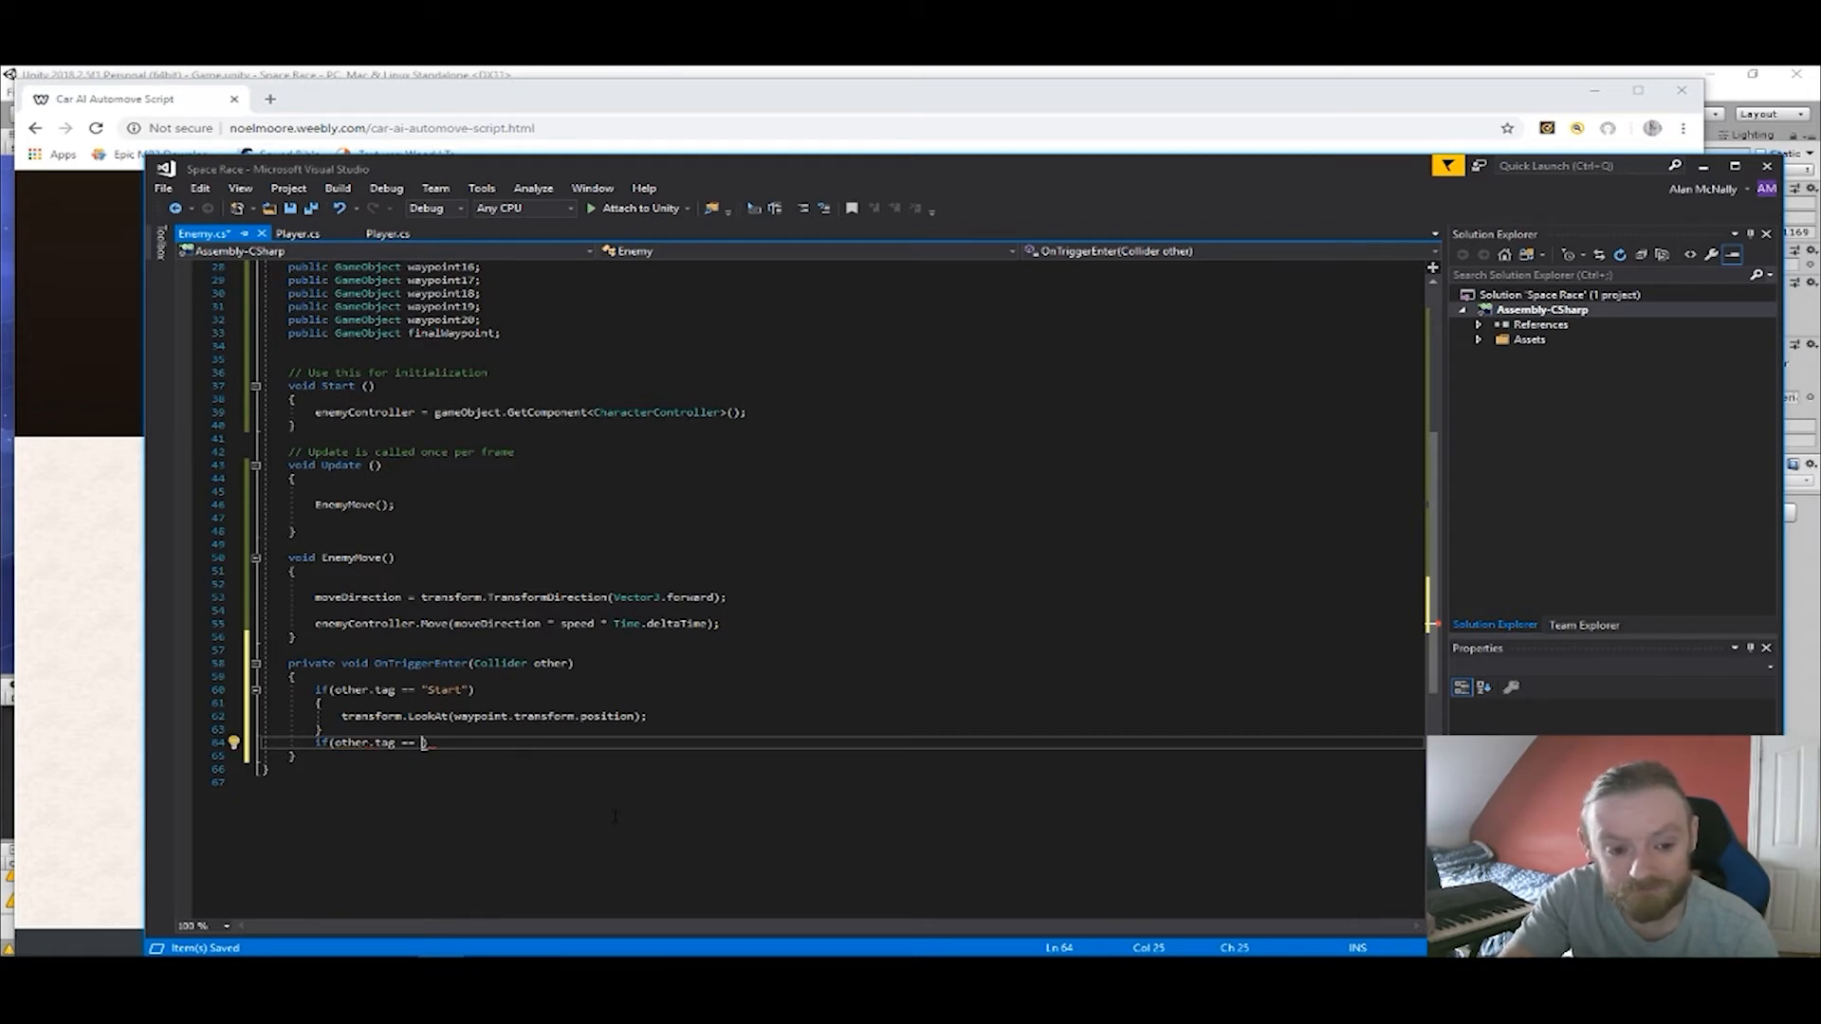
{"action": "type", "text": "\"Waypoint"}
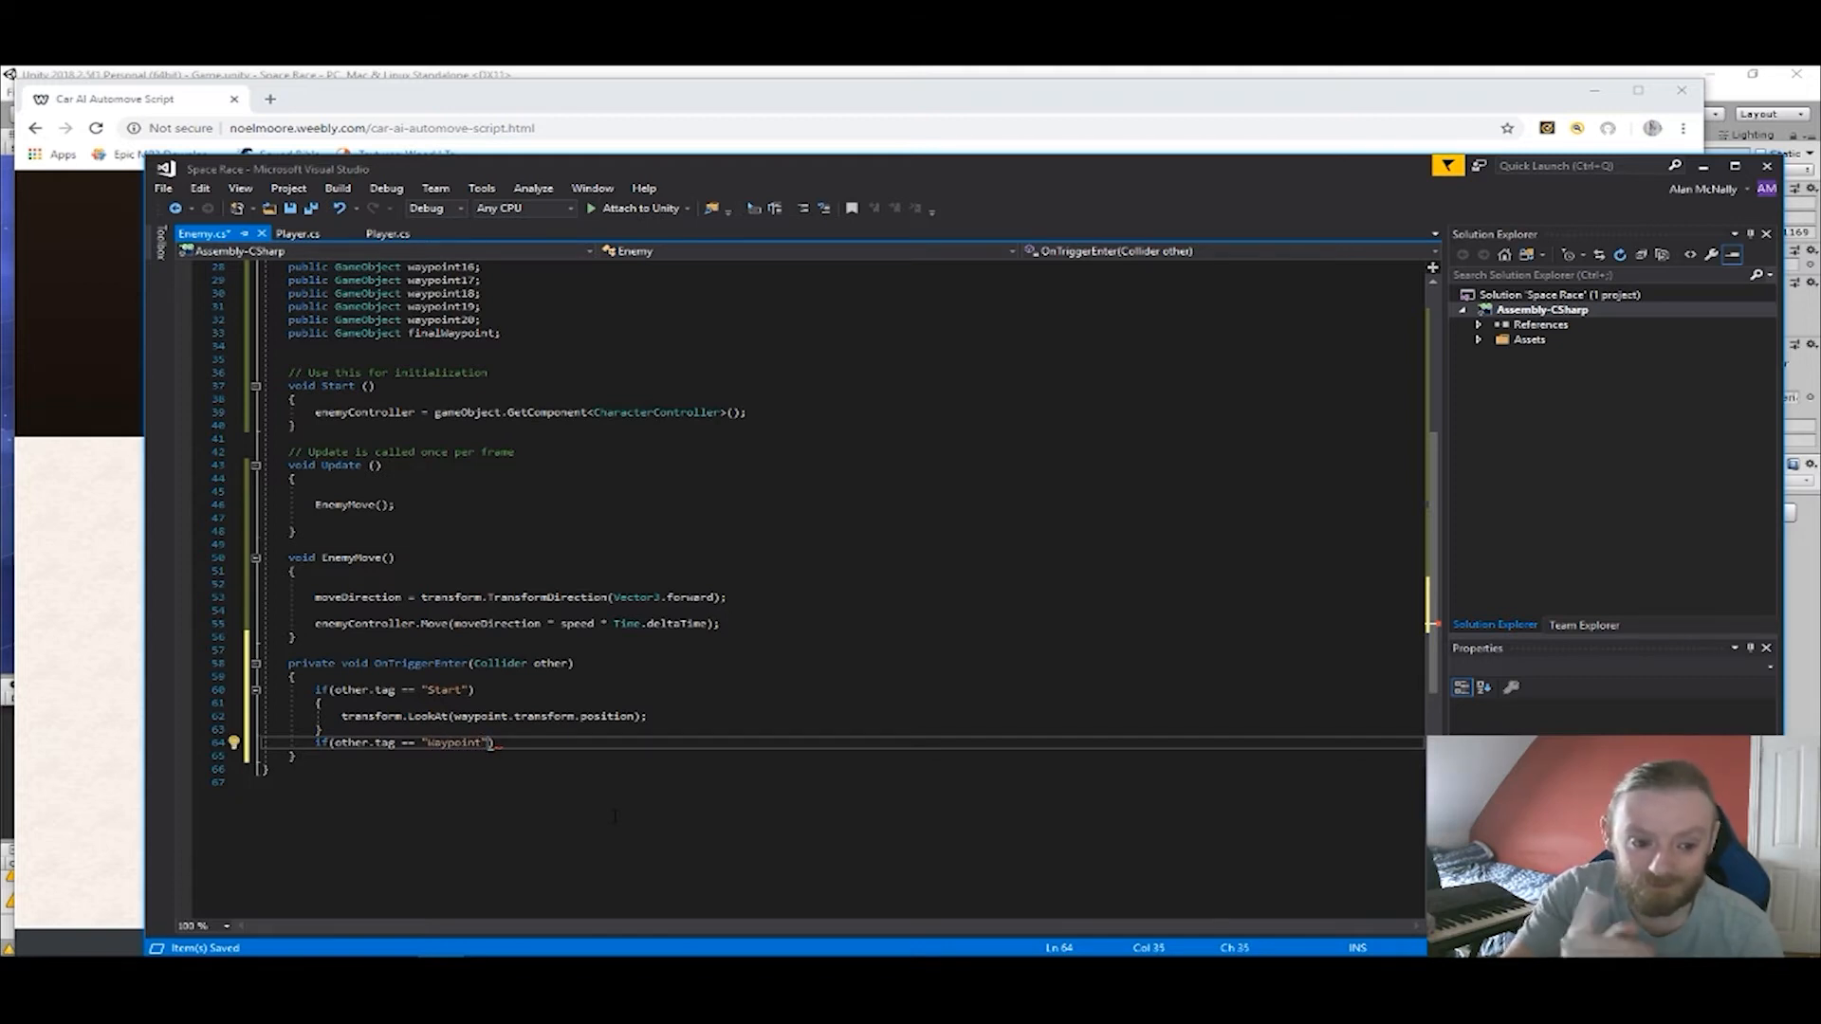
{"action": "key", "text": "Return"}
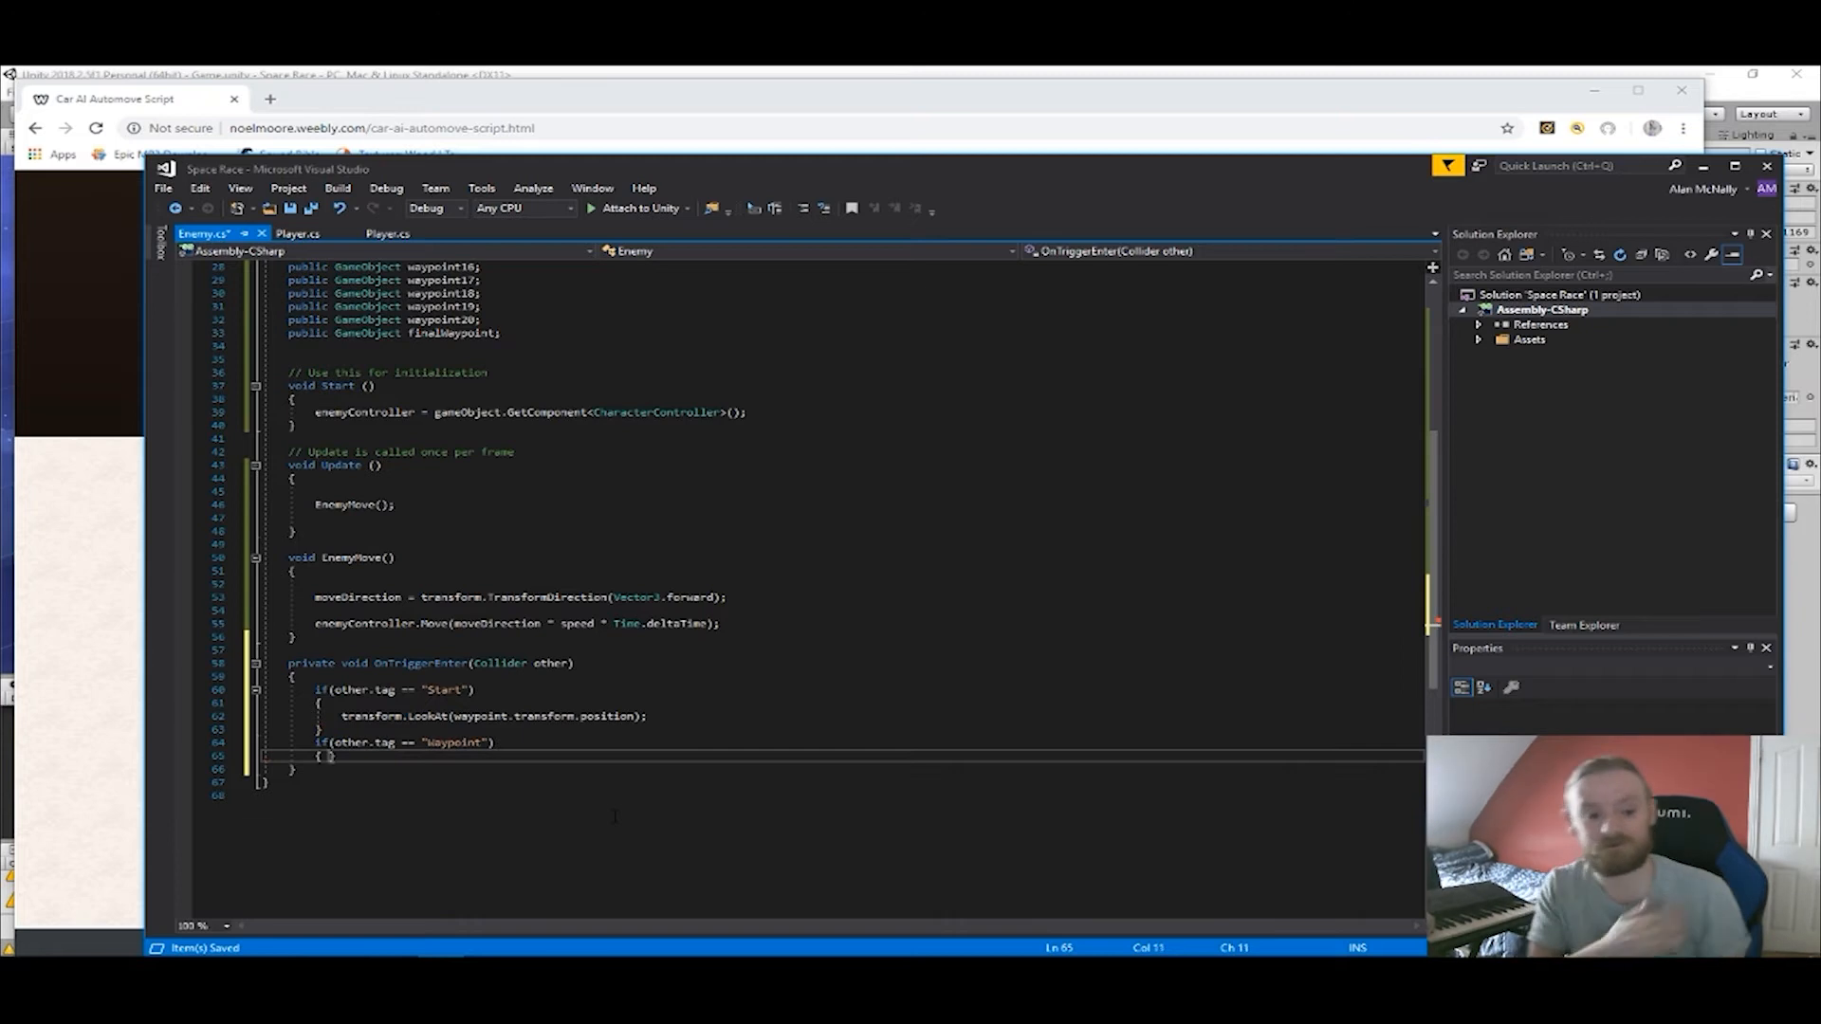
{"action": "type", "text": "{"}
{"action": "key", "text": "Return"}
Begin a transform.LookAt call inside the "Waypoint" condition's block, using waypoint1 as the start of the target.
{"action": "type", "text": "tra"}
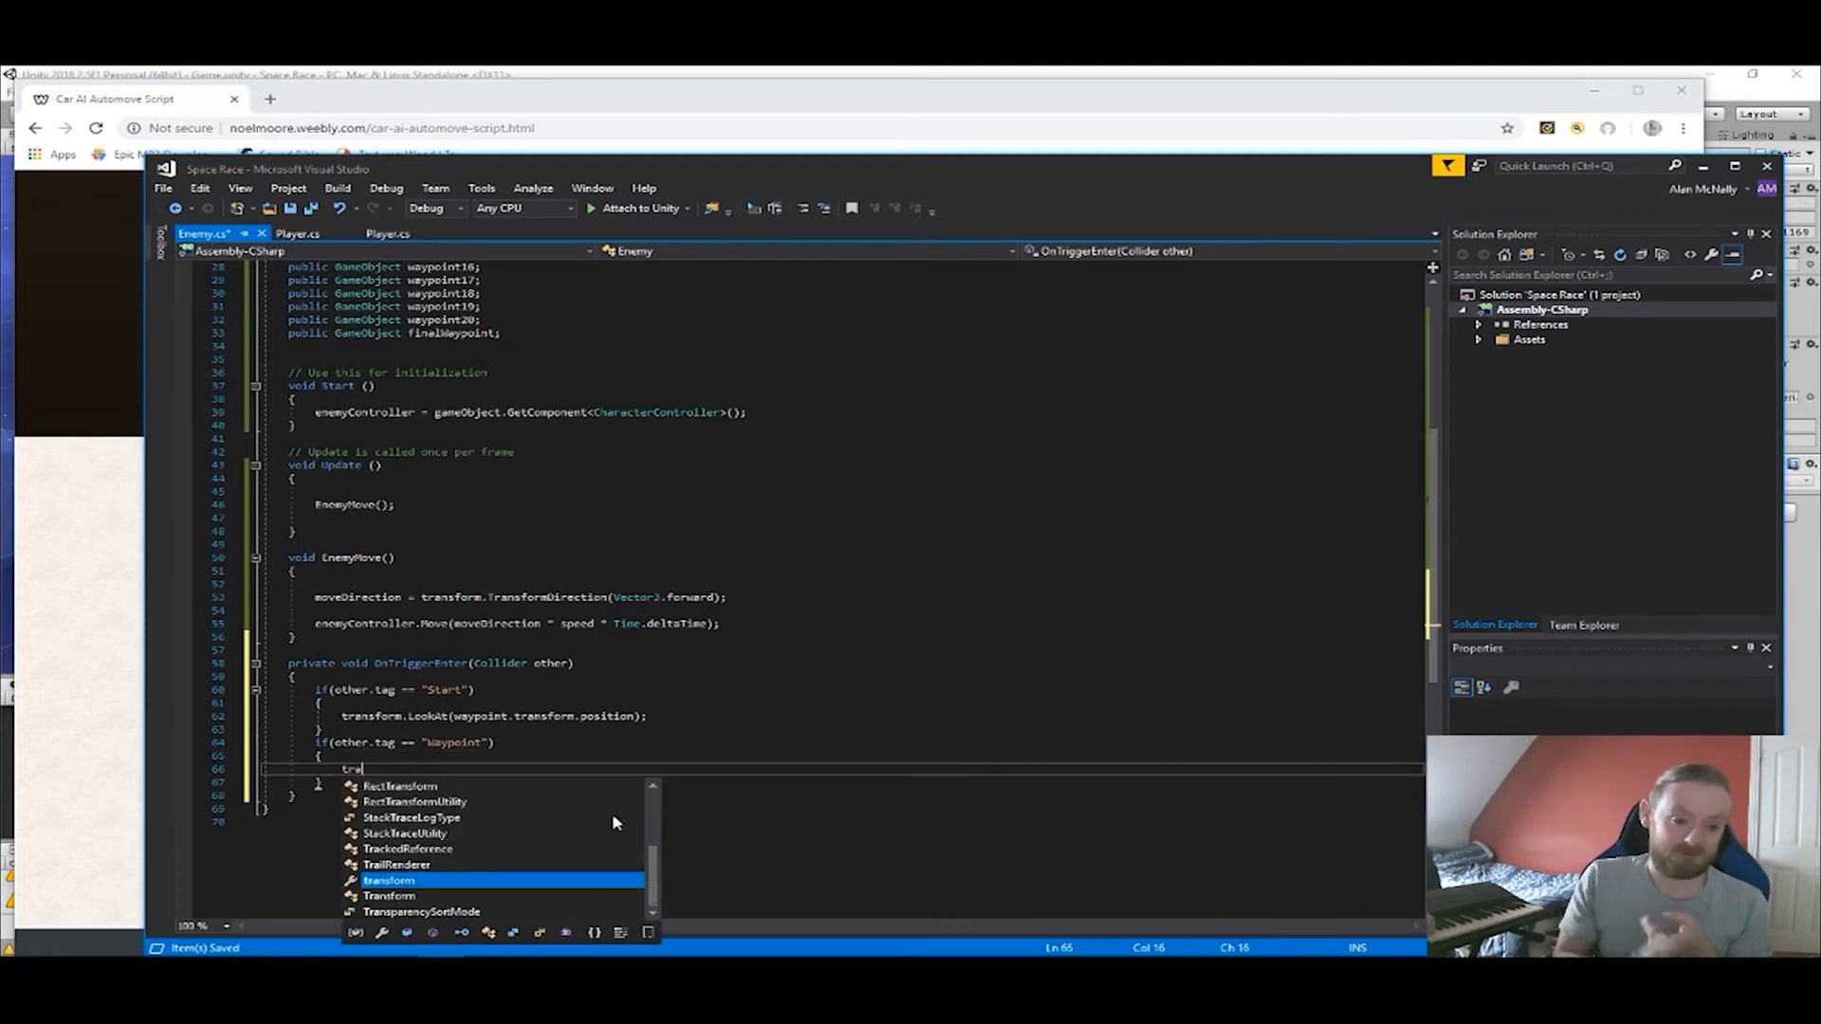
{"action": "type", "text": "nsform.LookAt"}
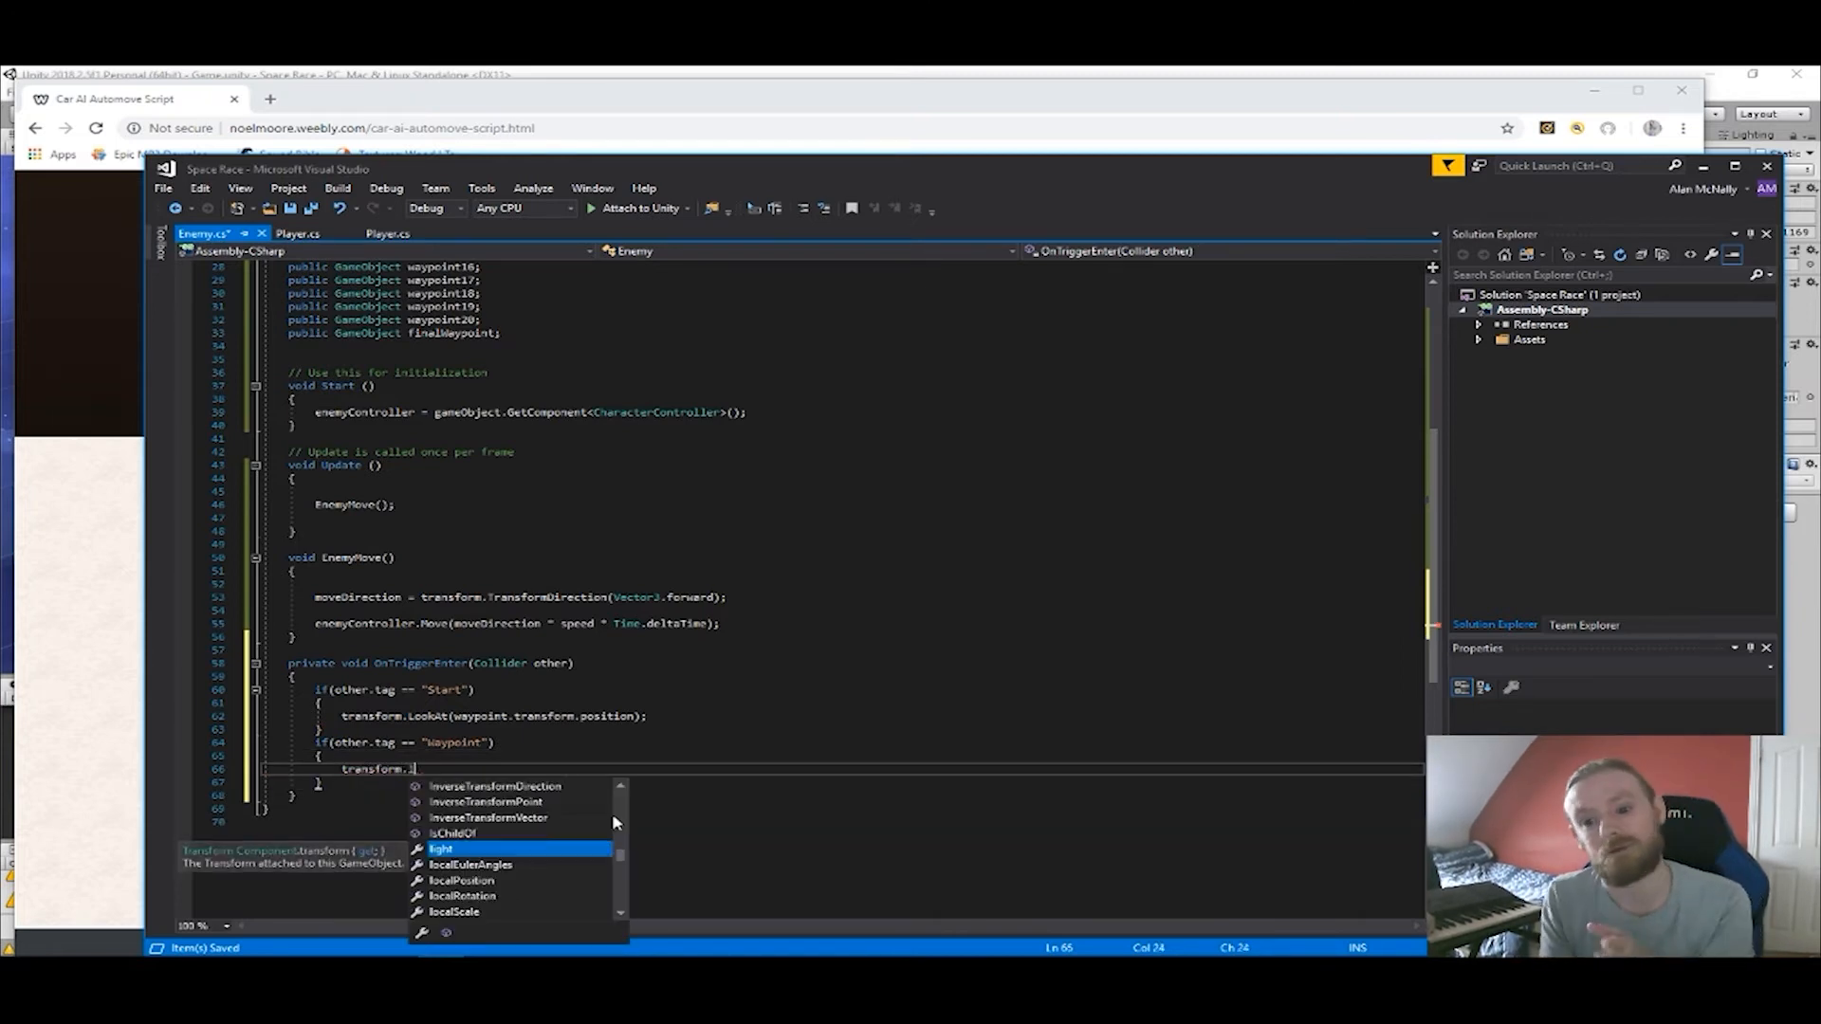
{"action": "type", "text": "("}
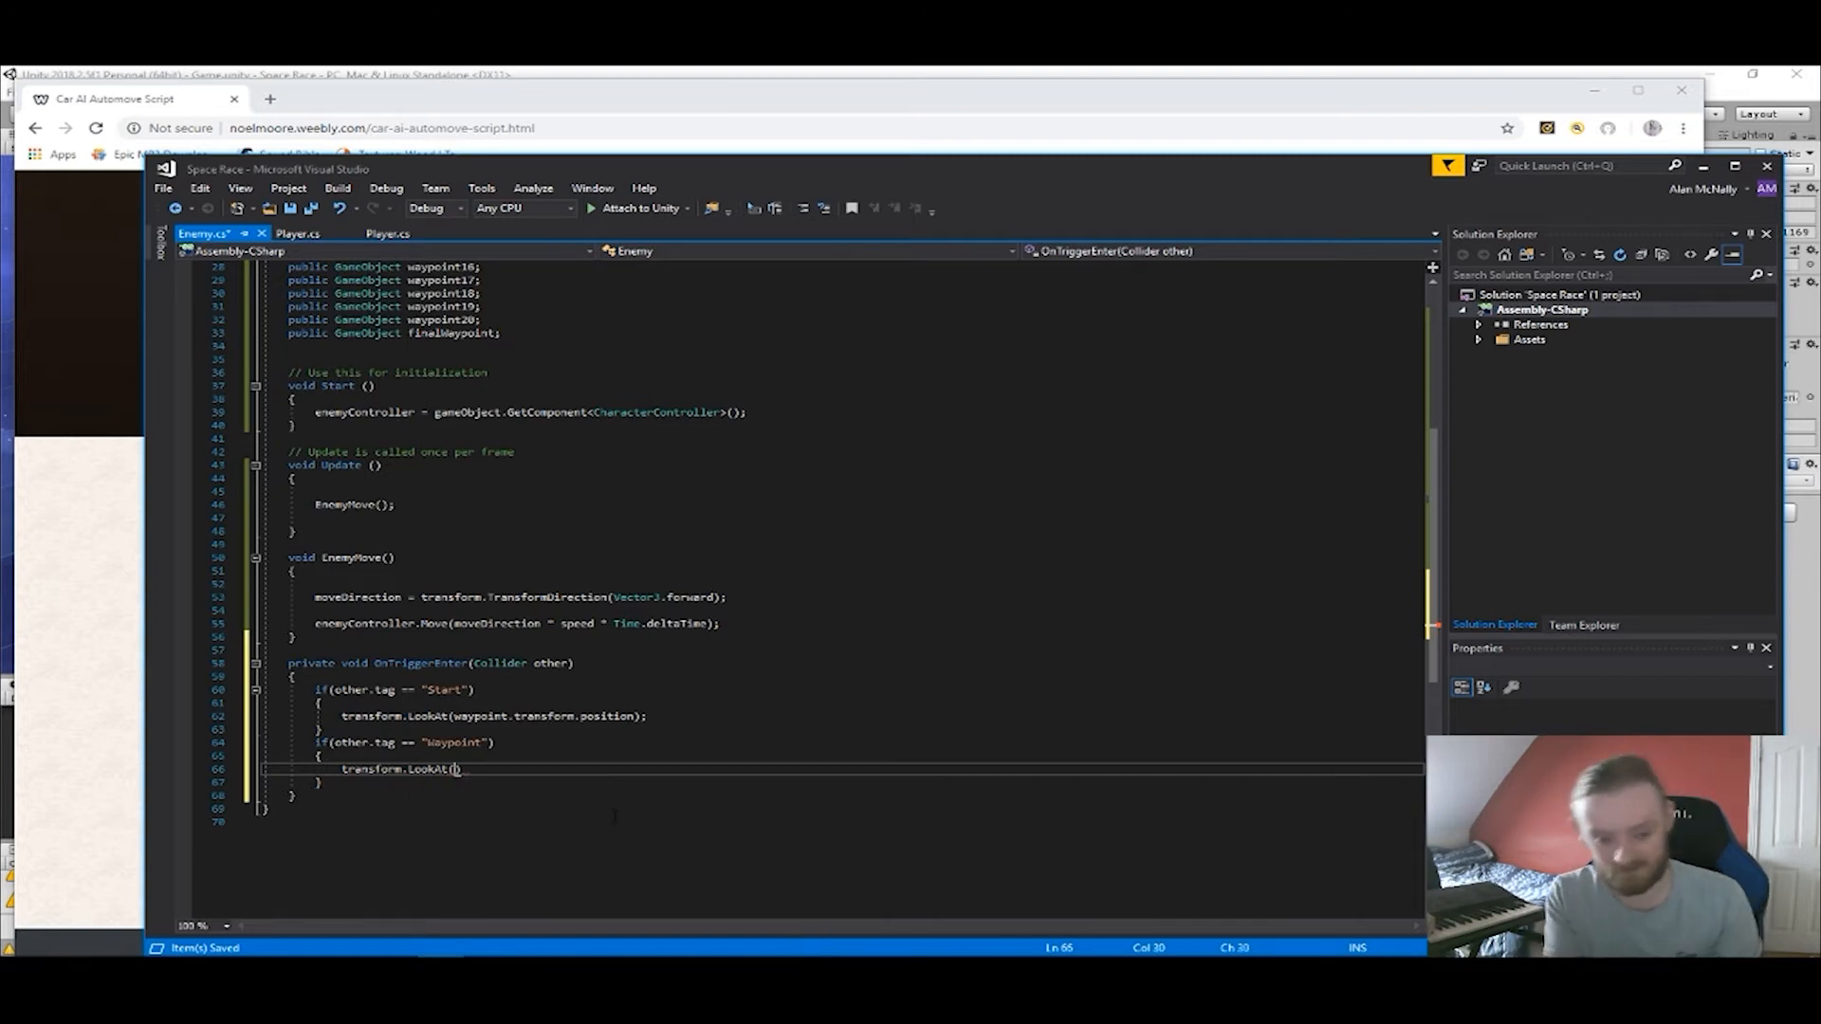
{"action": "type", "text": "wayp"}
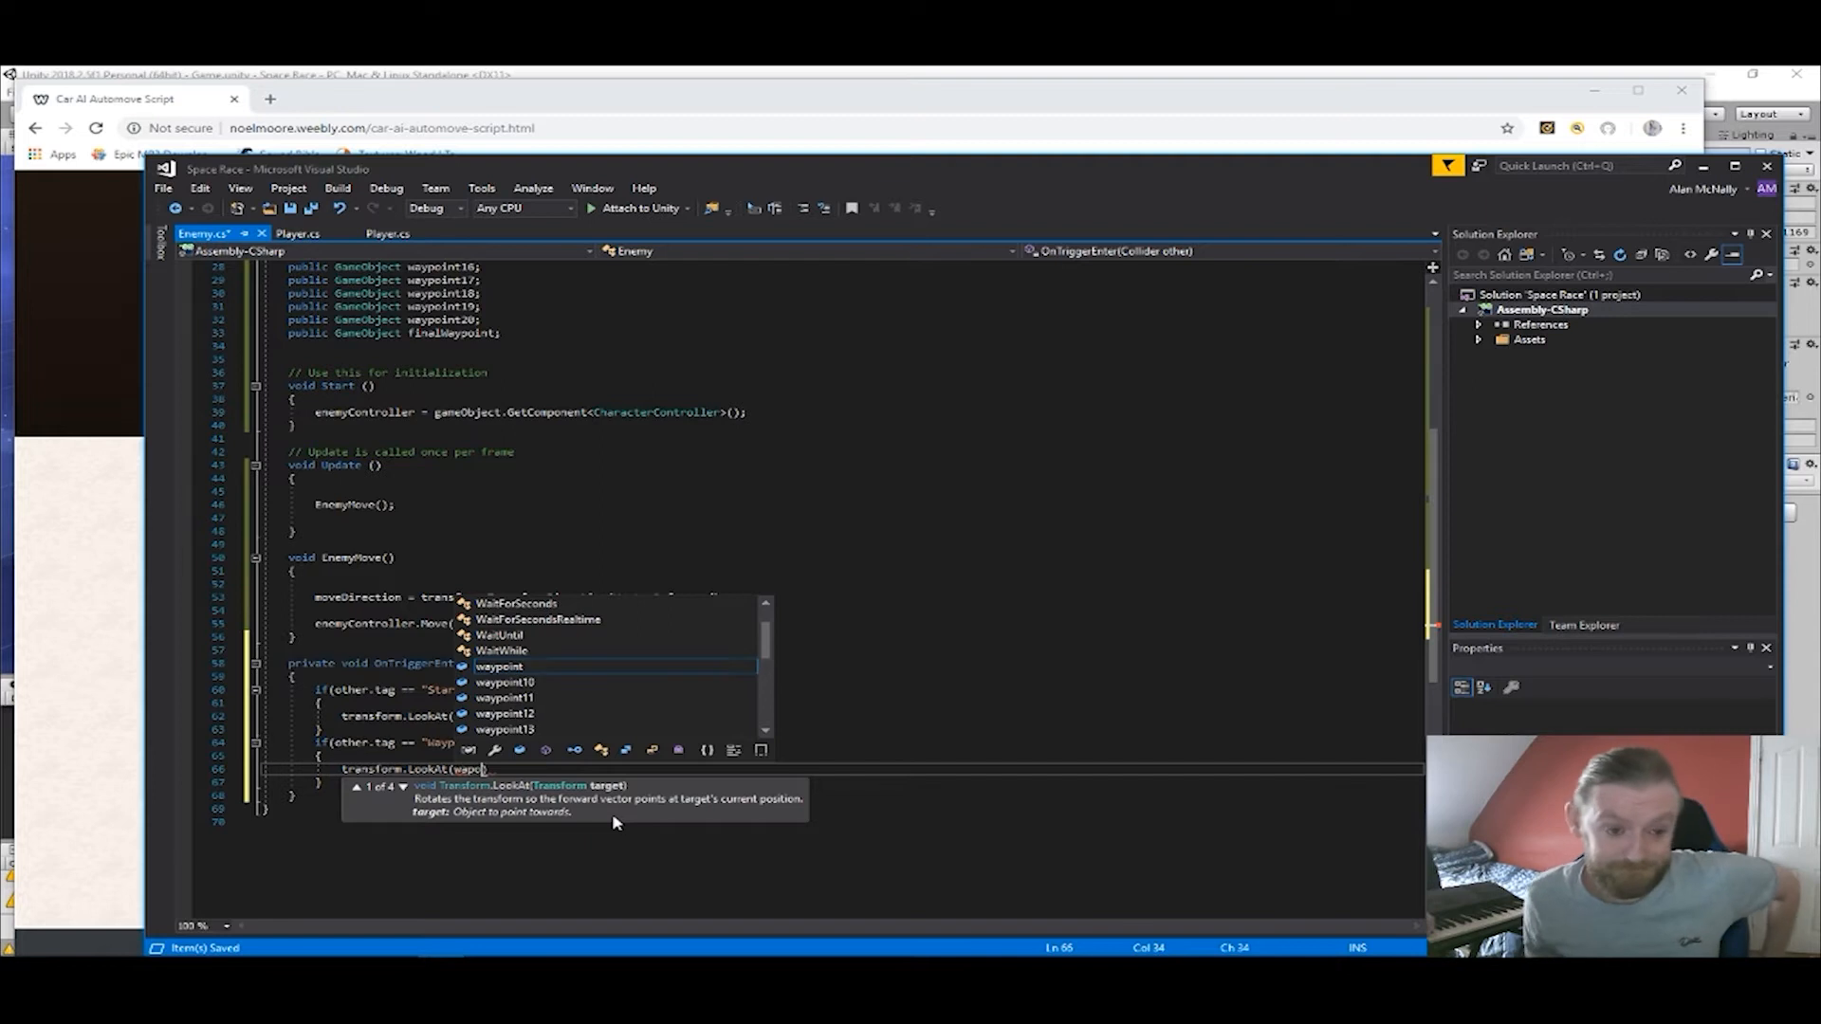
{"action": "type", "text": "oint"}
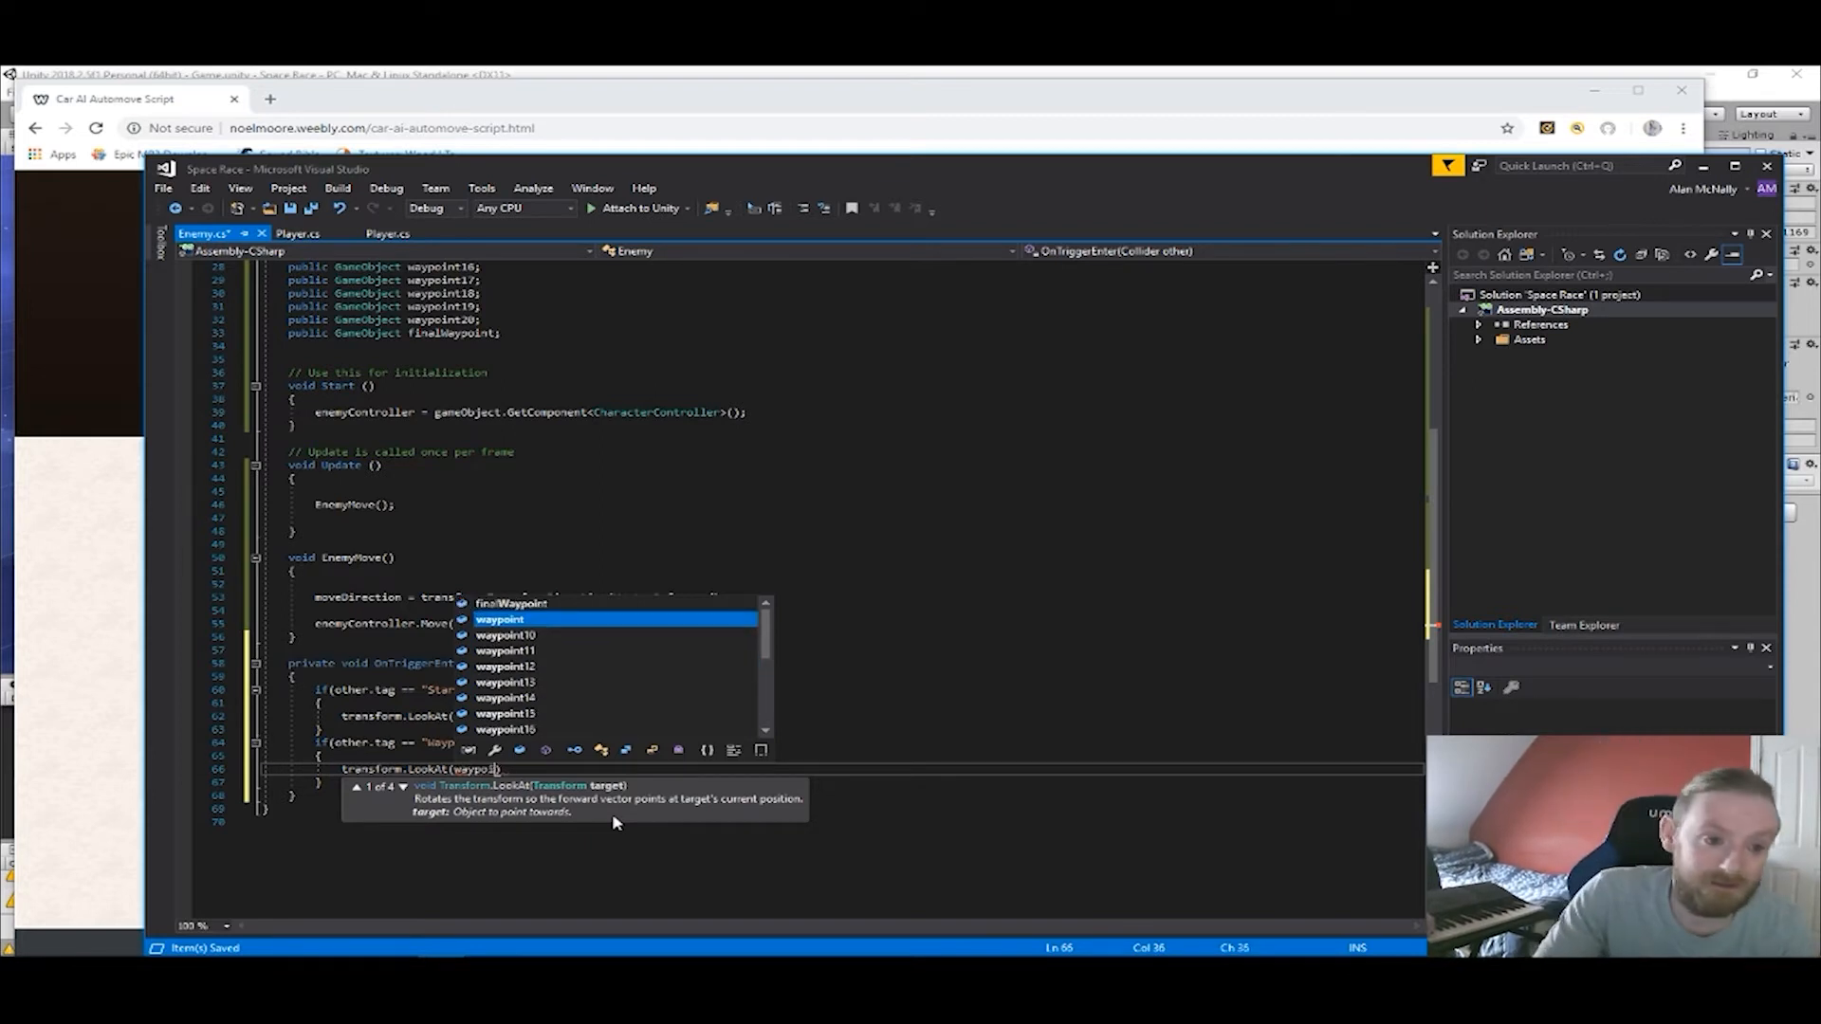
{"action": "type", "text": "1"}
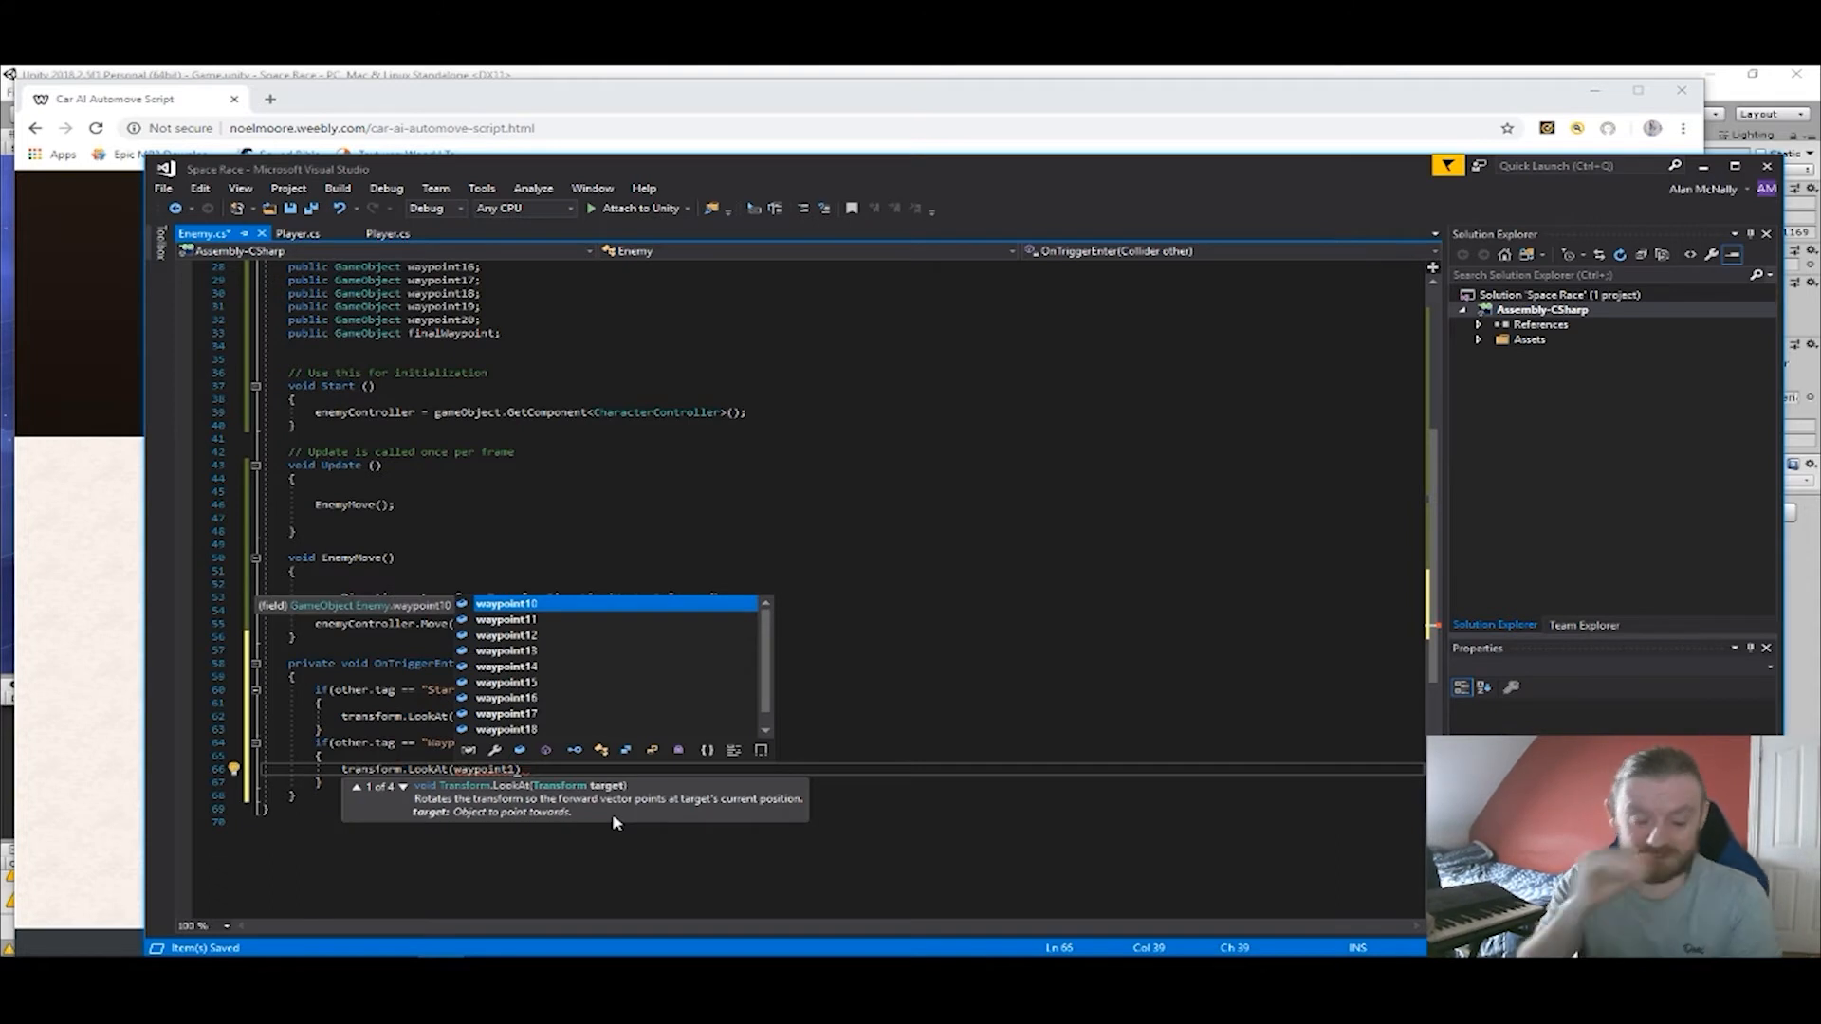
{"action": "type", "text": "0."}
{"action": "key", "text": "BackSpace"}
{"action": "key", "text": "BackSpace"}
{"action": "type", "text": "."}
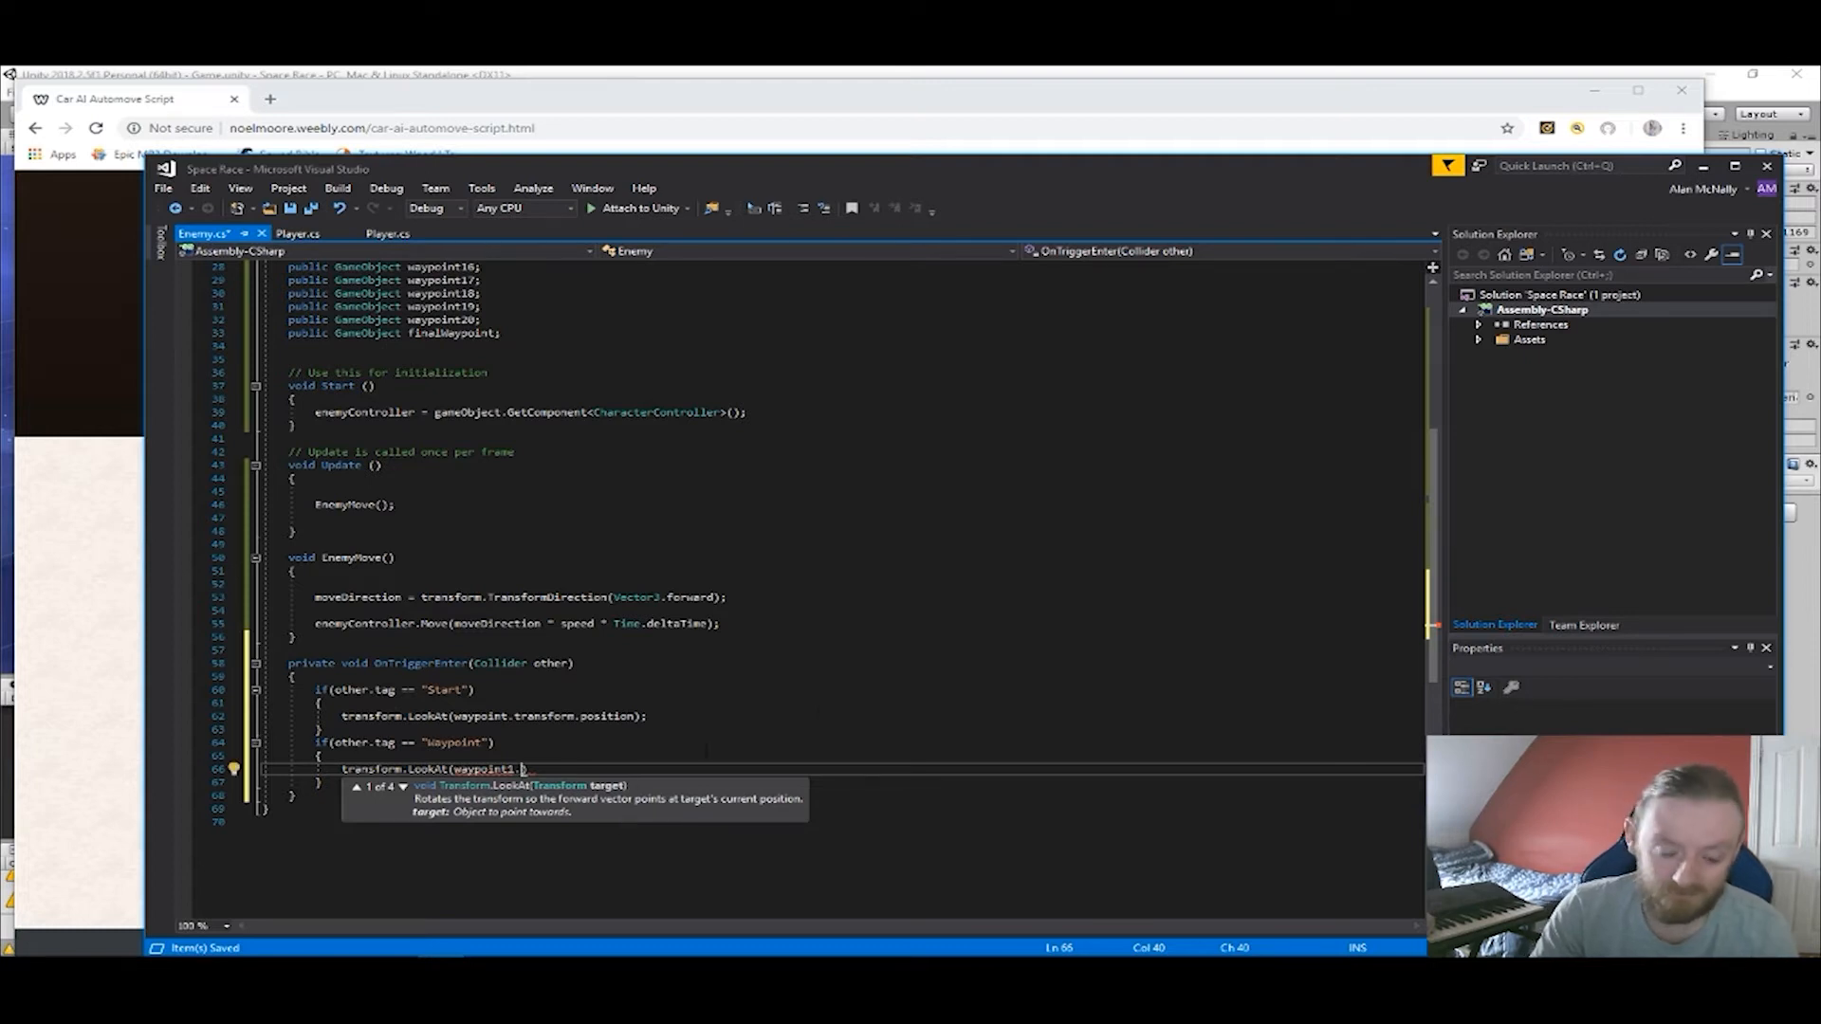
{"action": "type", "text": "tra"}
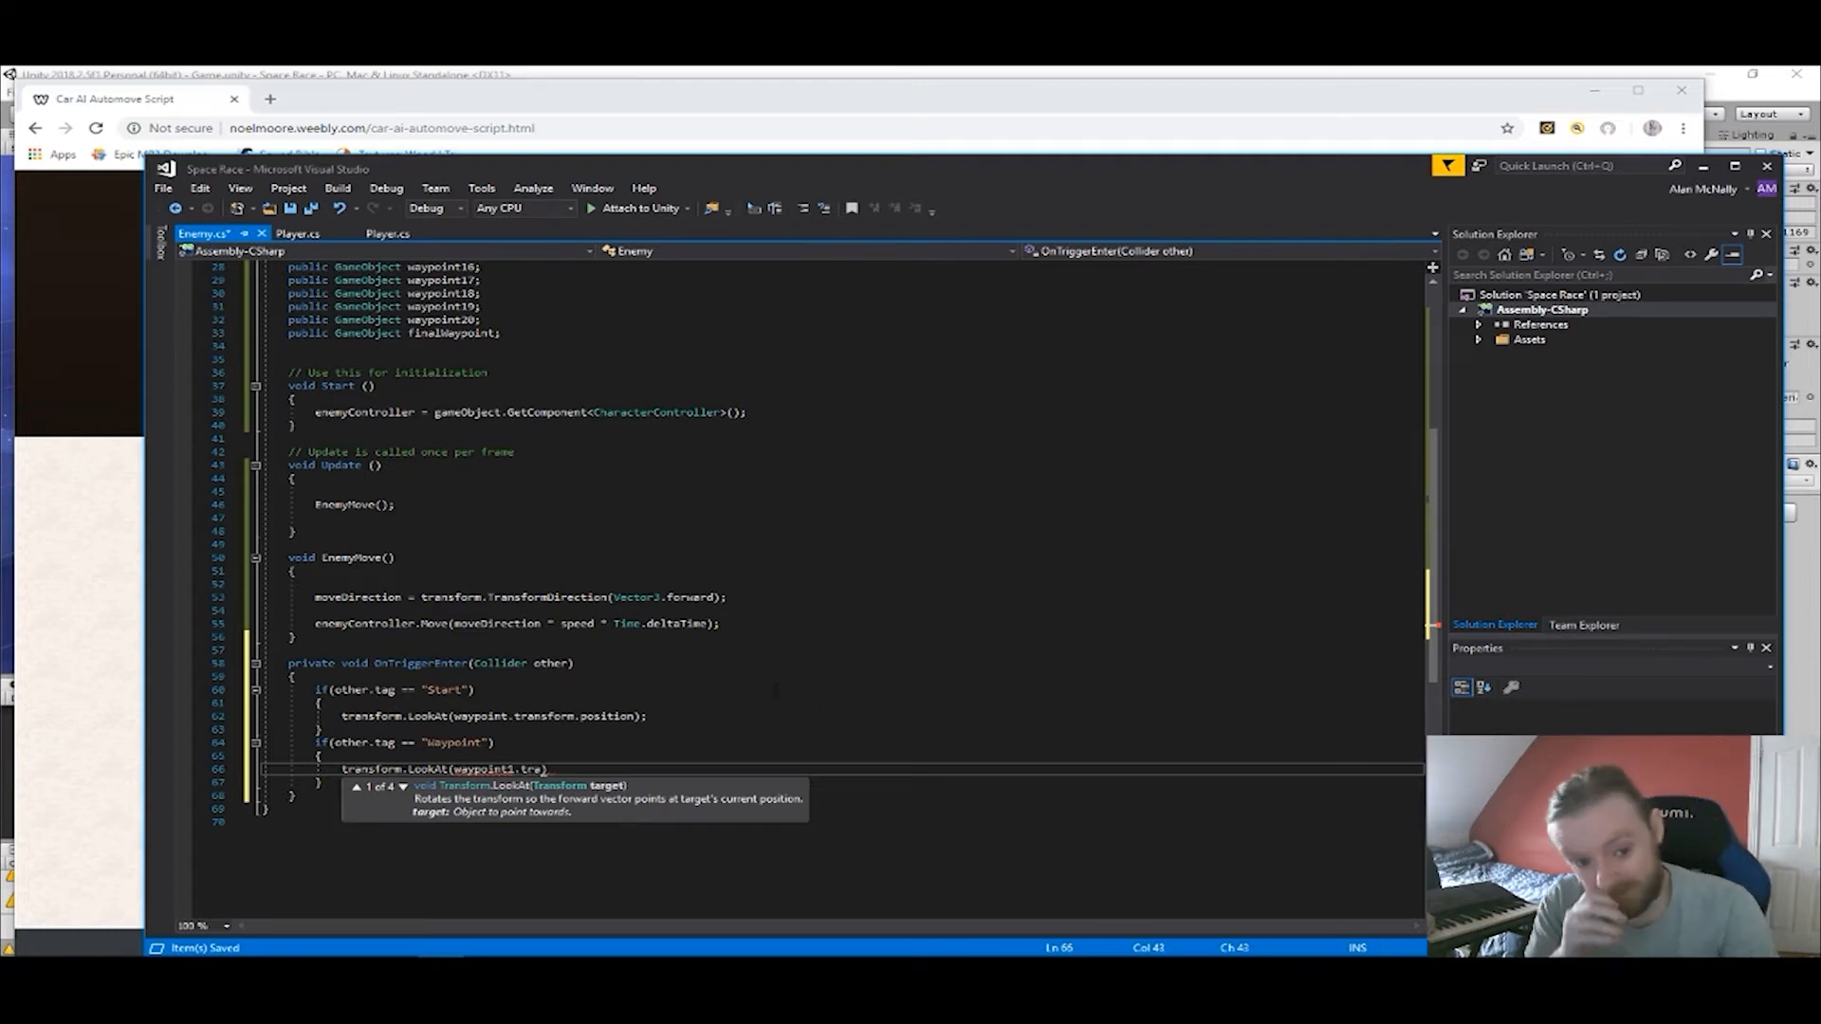
Change the LookAt target in the "Waypoint" block to waypoint2 and complete it as waypoint2.transform.position.
{"action": "scroll", "coordinate": [774, 690], "scroll_direction": "up", "scroll_amount": 7}
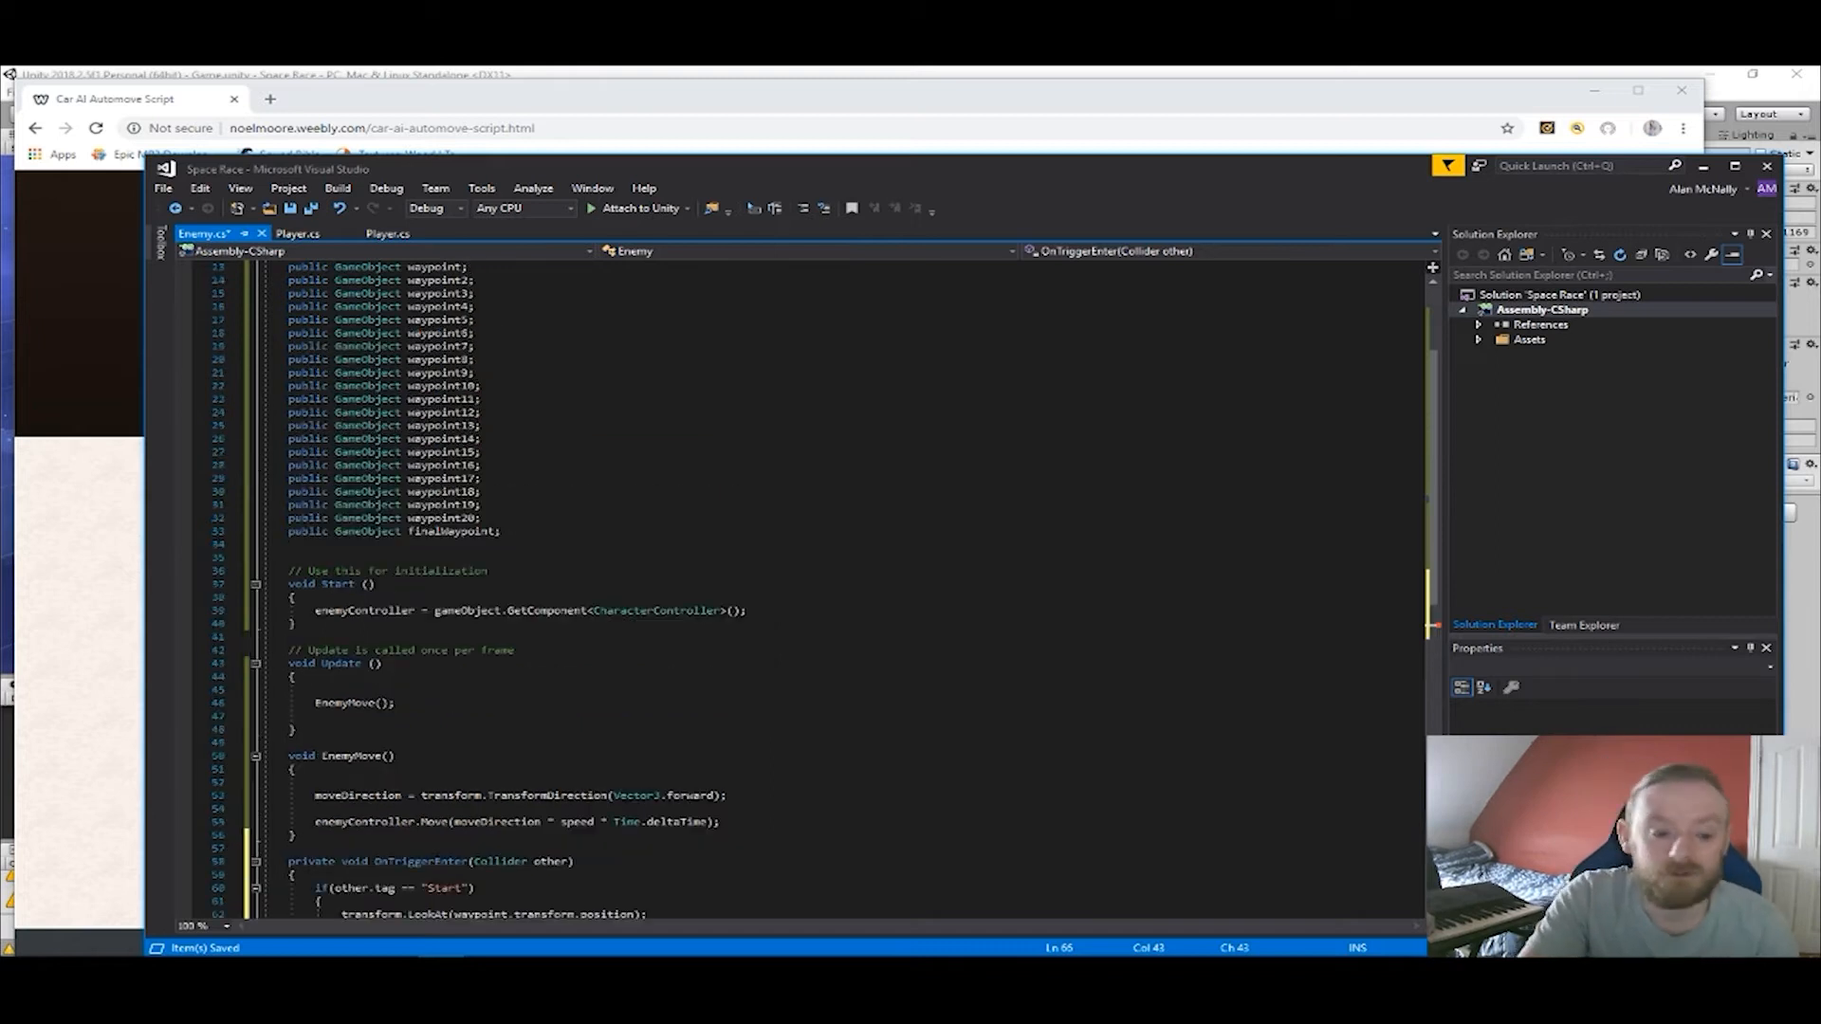
{"action": "scroll", "coordinate": [775, 621], "scroll_direction": "down", "scroll_amount": 8}
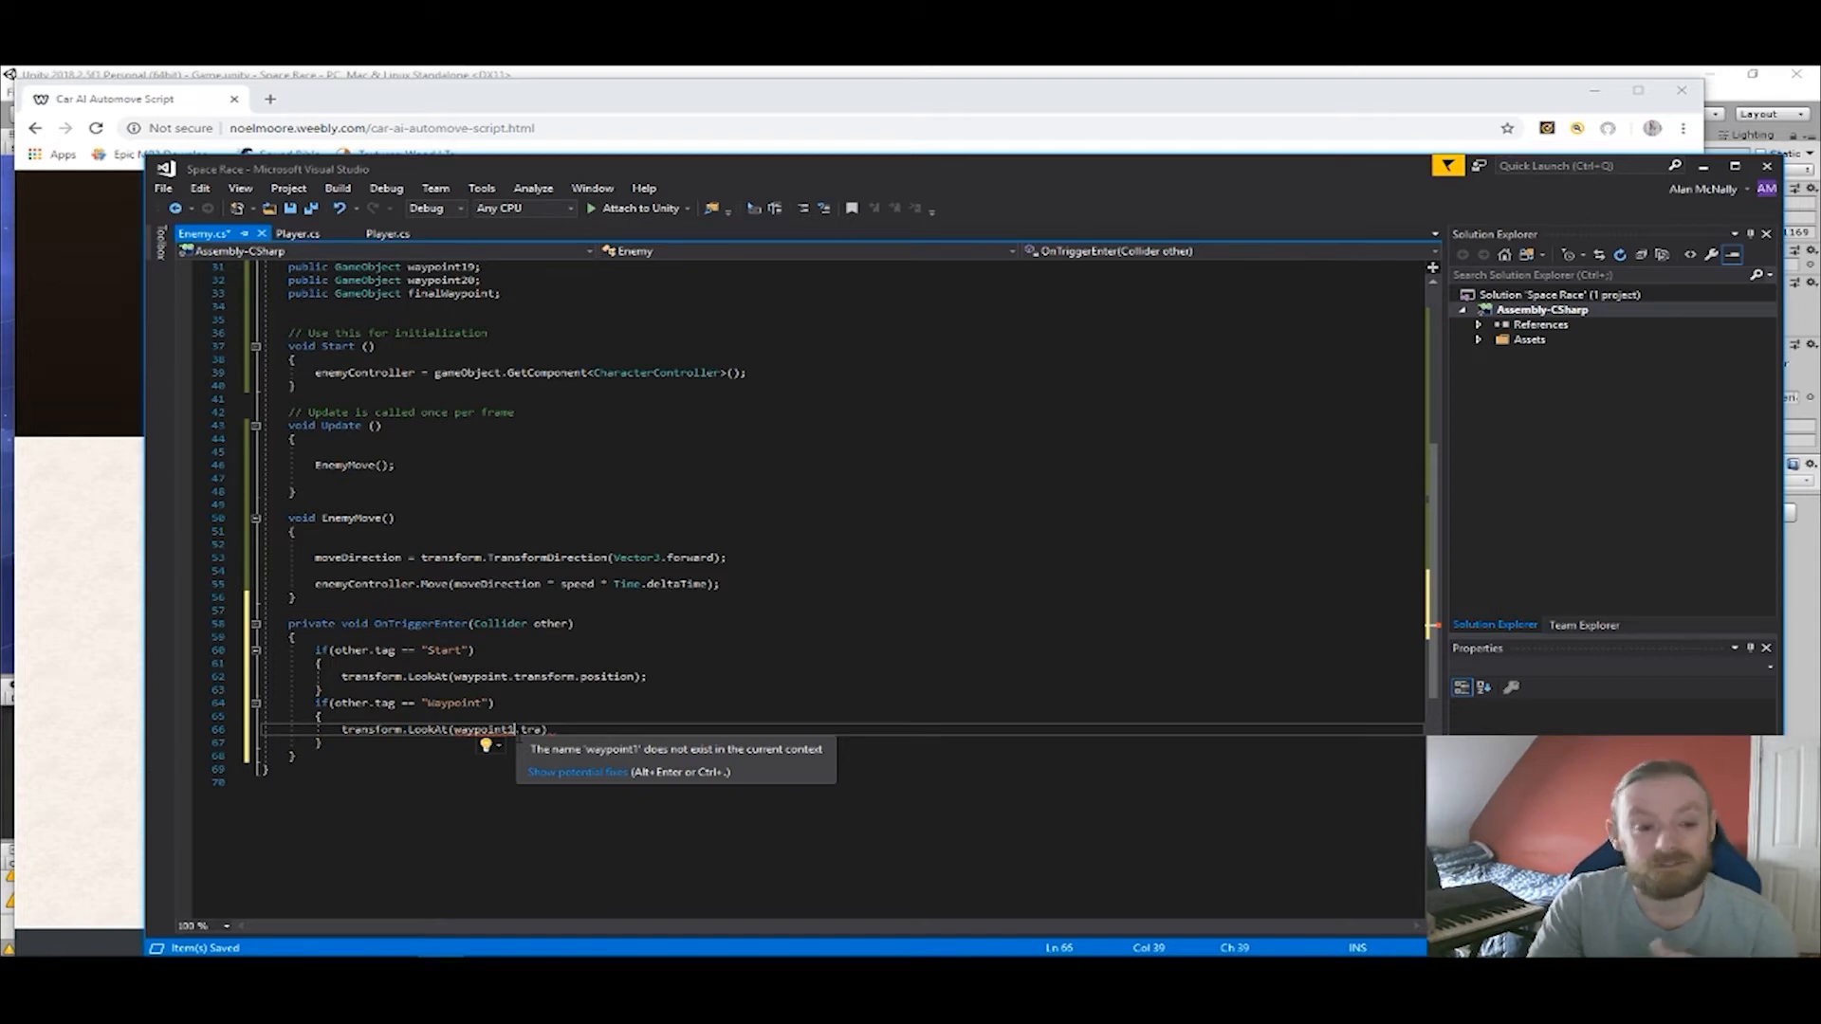
{"action": "key", "text": "BackSpace"}
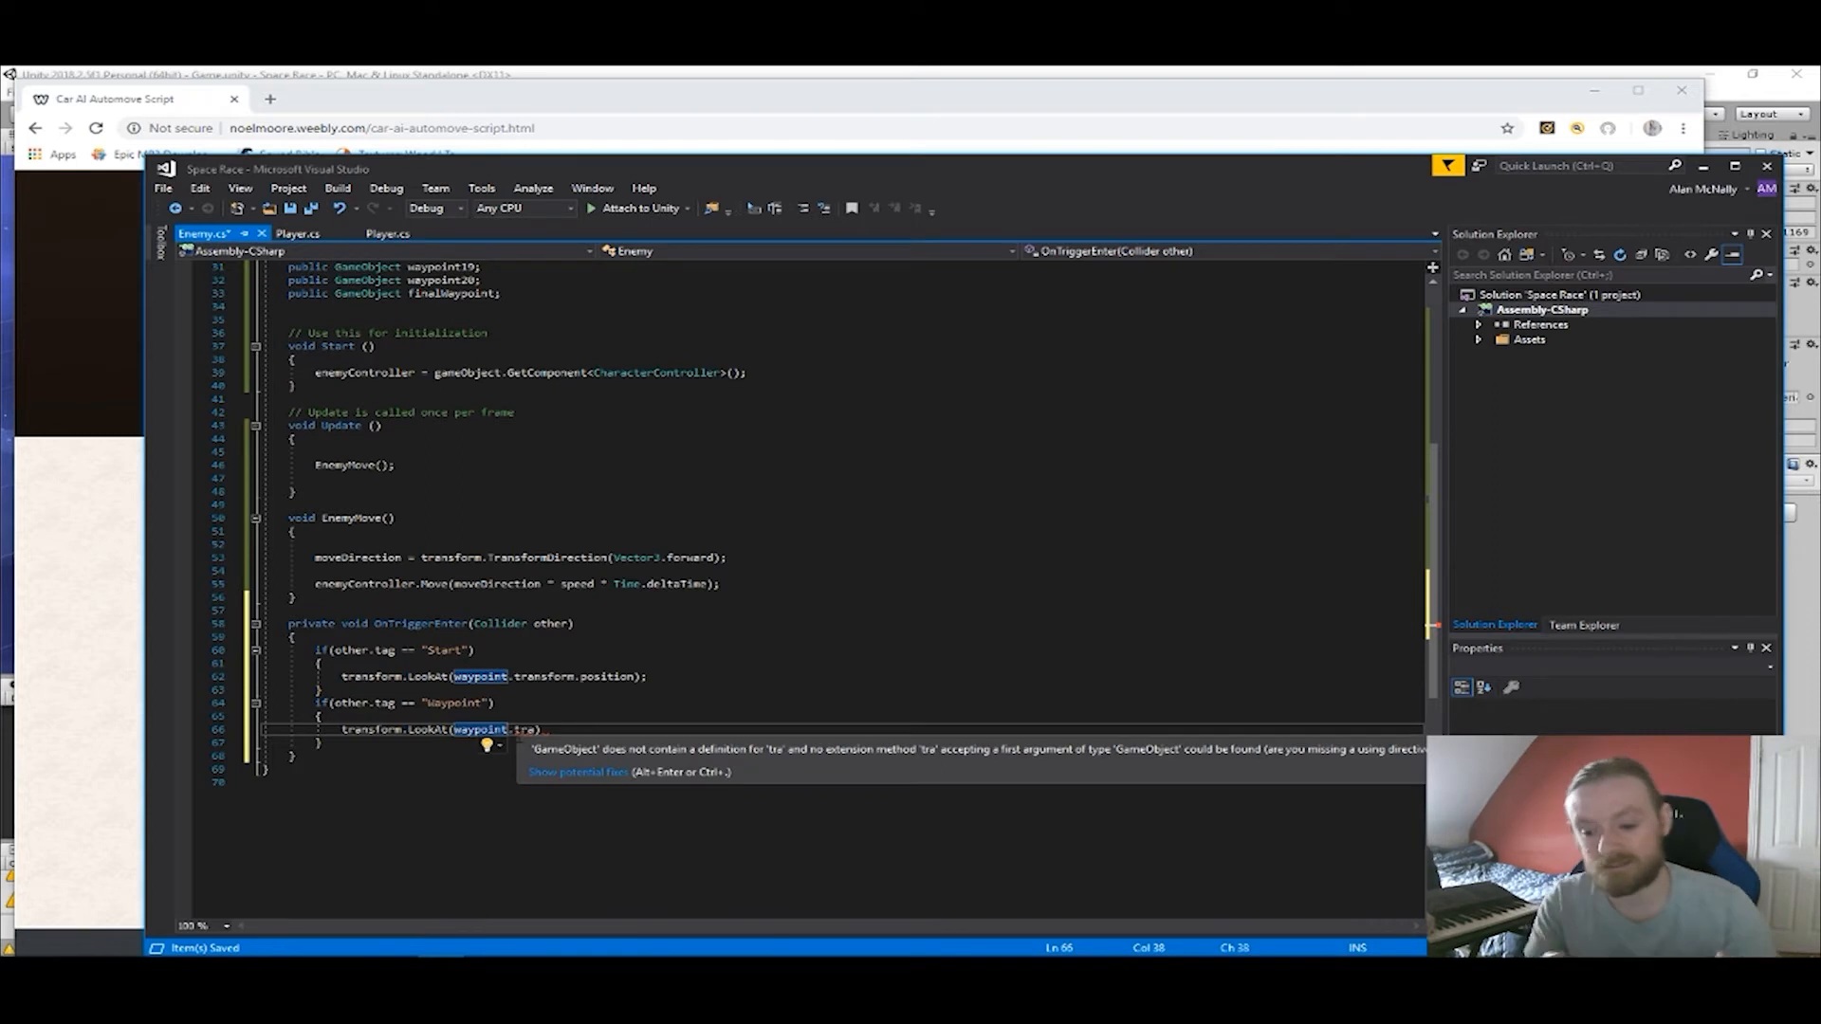
{"action": "type", "text": "2"}
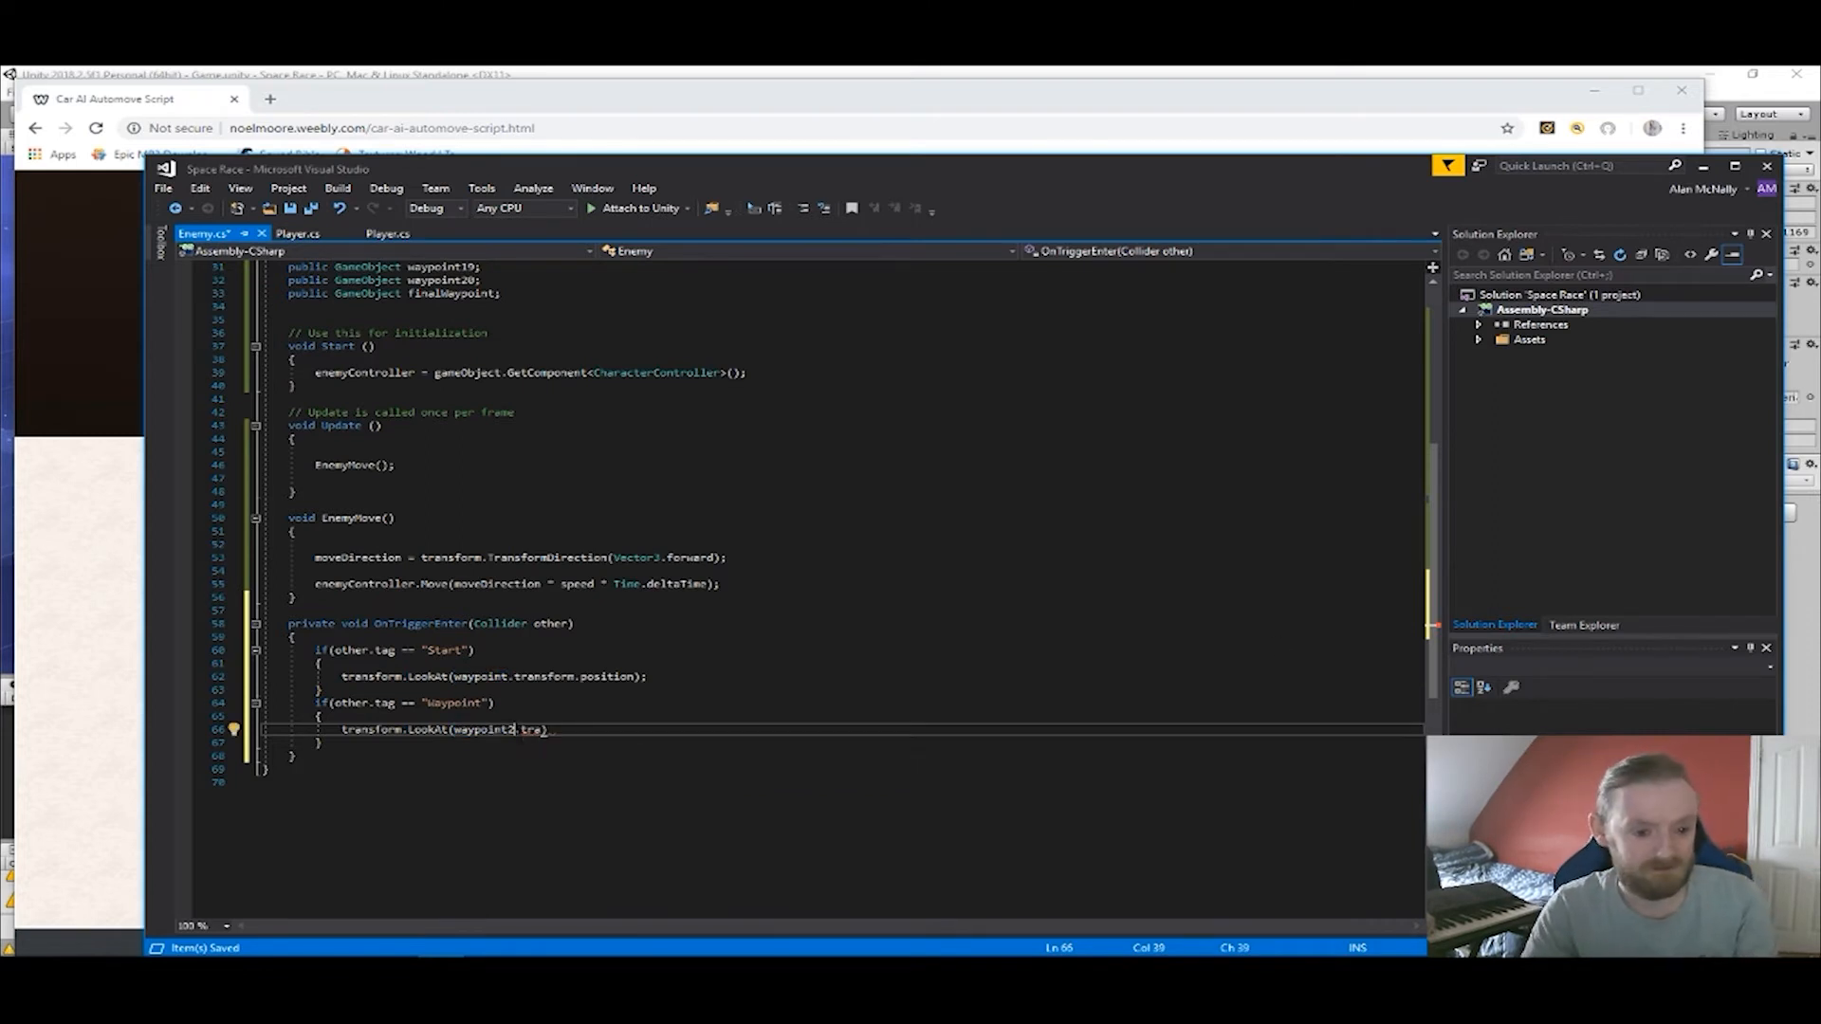
{"action": "key", "text": "Right"}
{"action": "key", "text": "Right"}
{"action": "key", "text": "Right"}
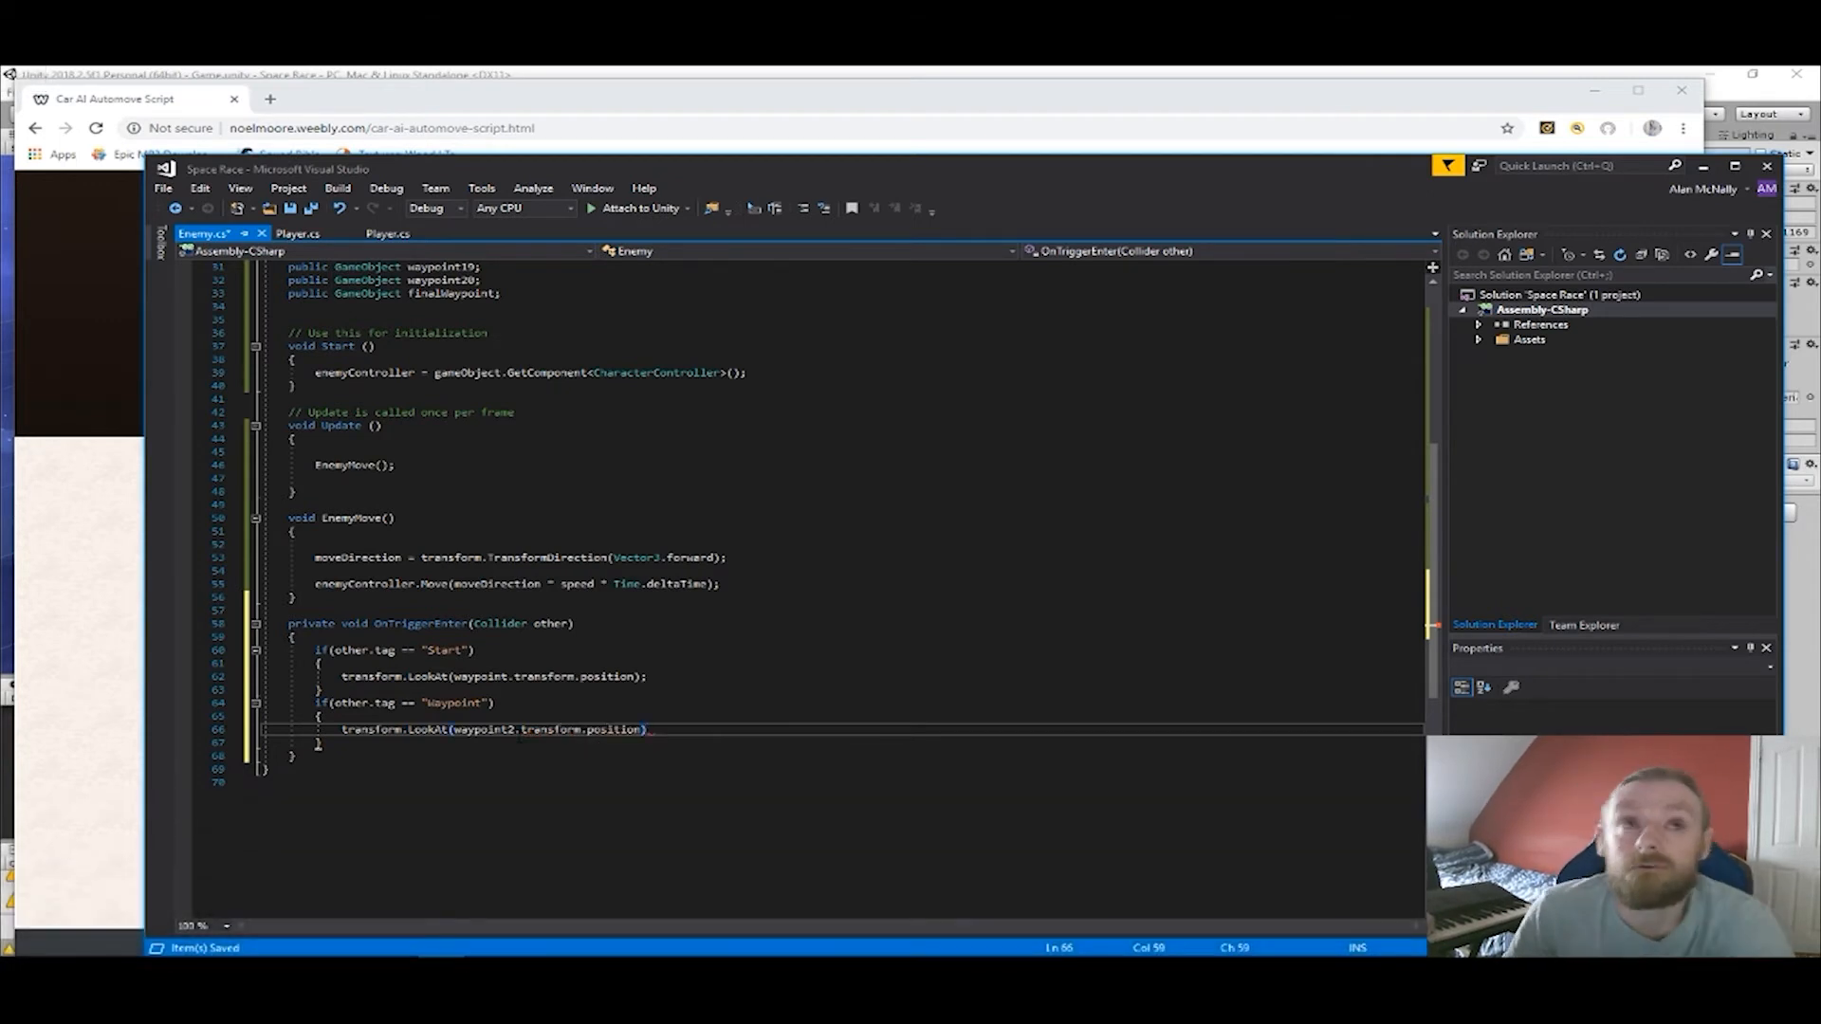
{"action": "mouse_move", "coordinate": [1271, 651]}
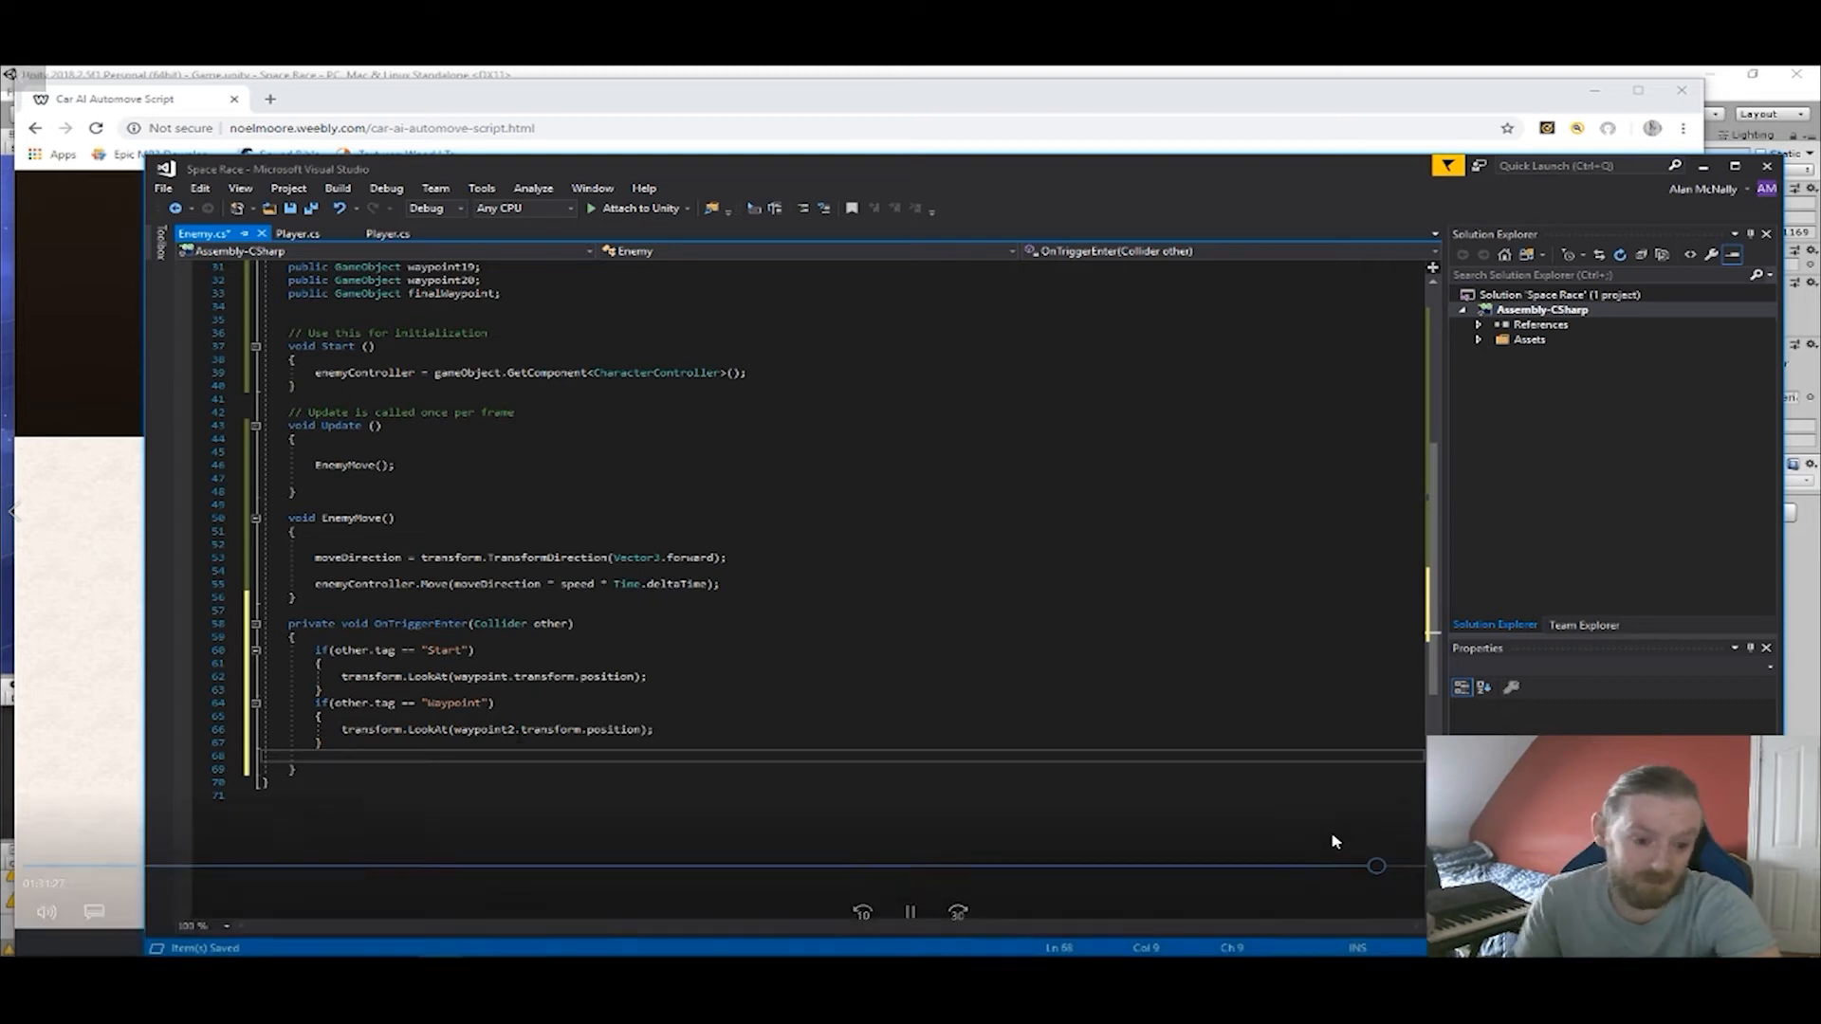
{"action": "left_click", "coordinate": [1384, 867]}
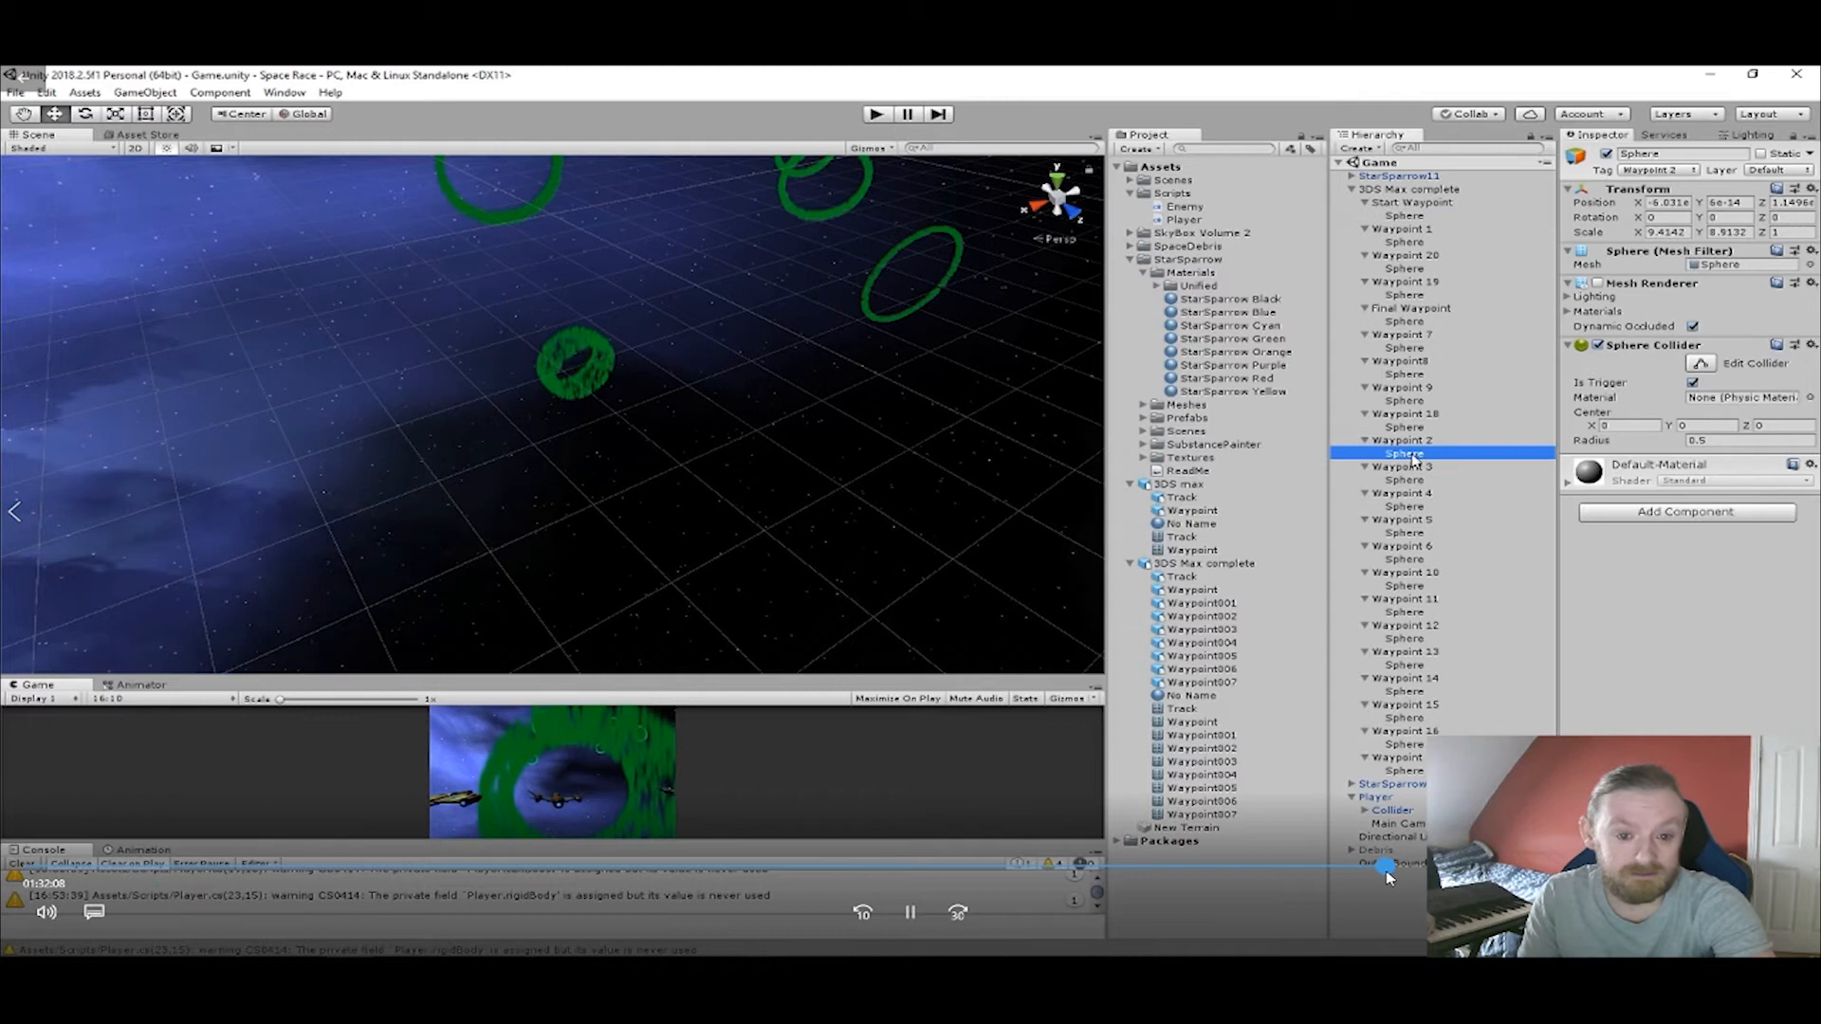
{"action": "left_click_drag", "start_coordinate": [1386, 872], "coordinate": [1477, 870]}
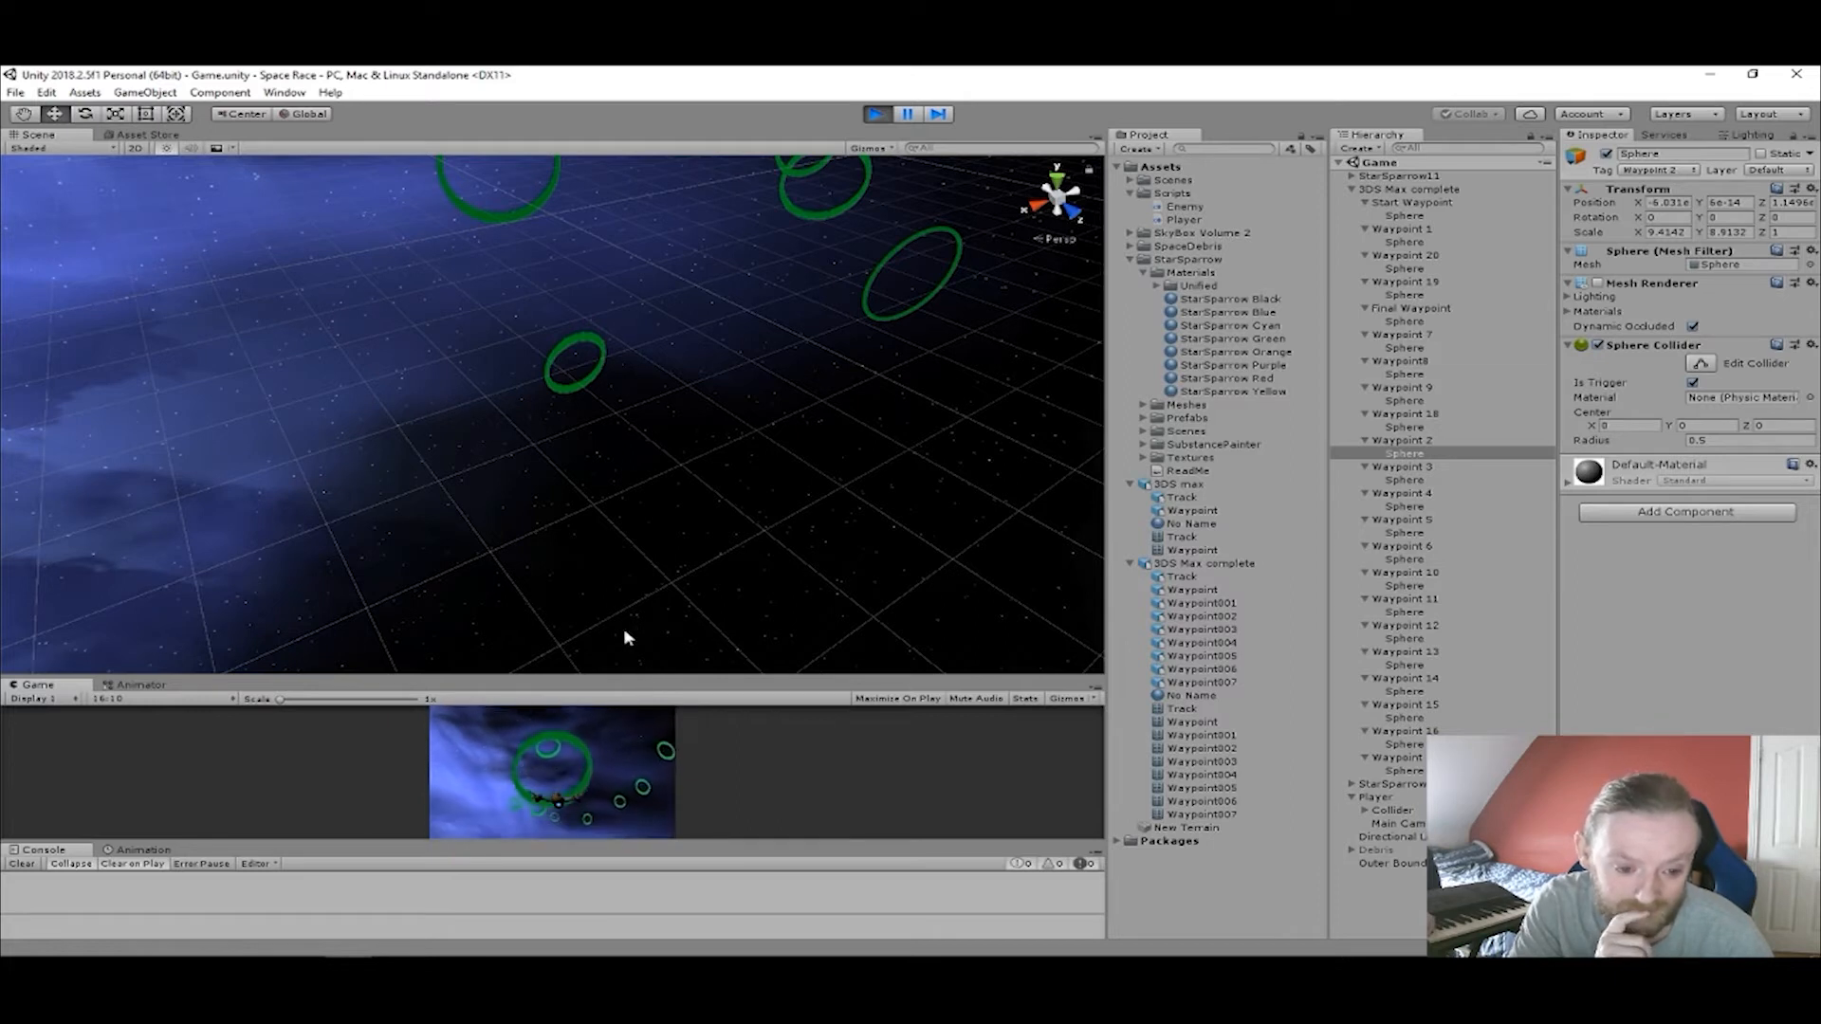
Stop the running game in Unity, play-test the scene maximized to watch the enemy ships, and stop it again.
{"action": "left_click", "coordinate": [876, 114]}
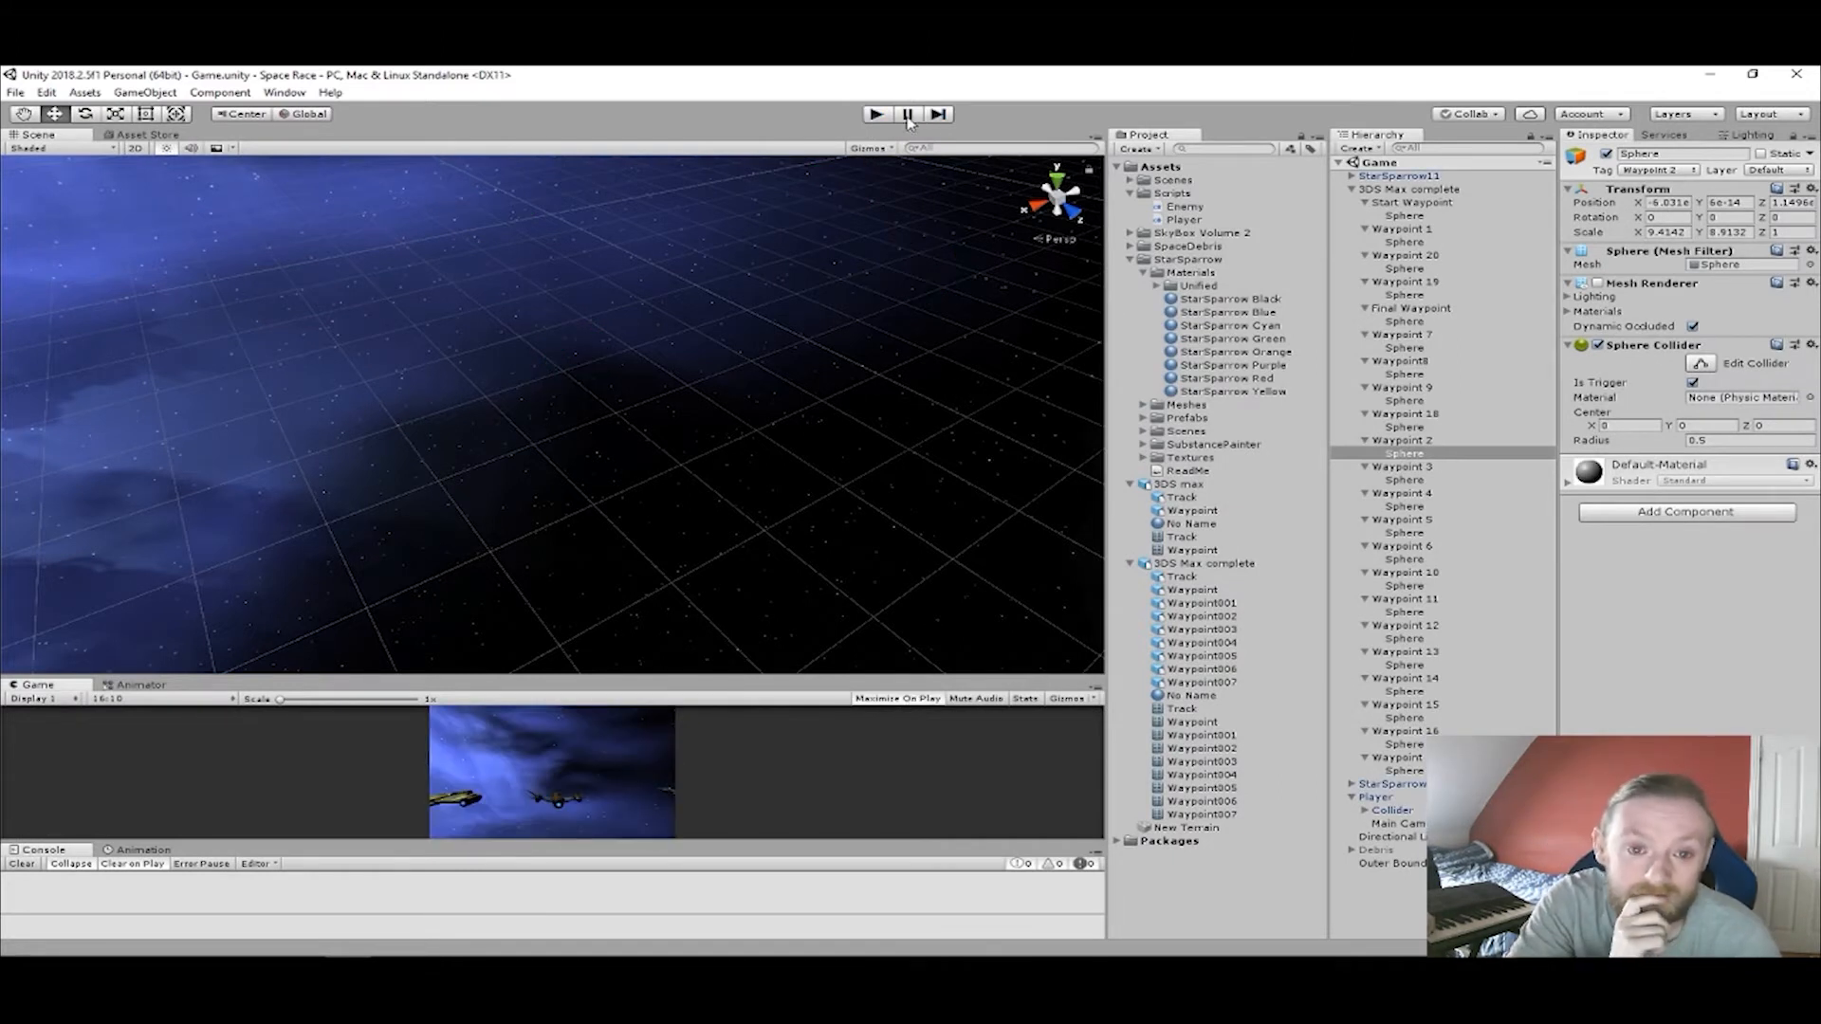
{"action": "left_click", "coordinate": [877, 114]}
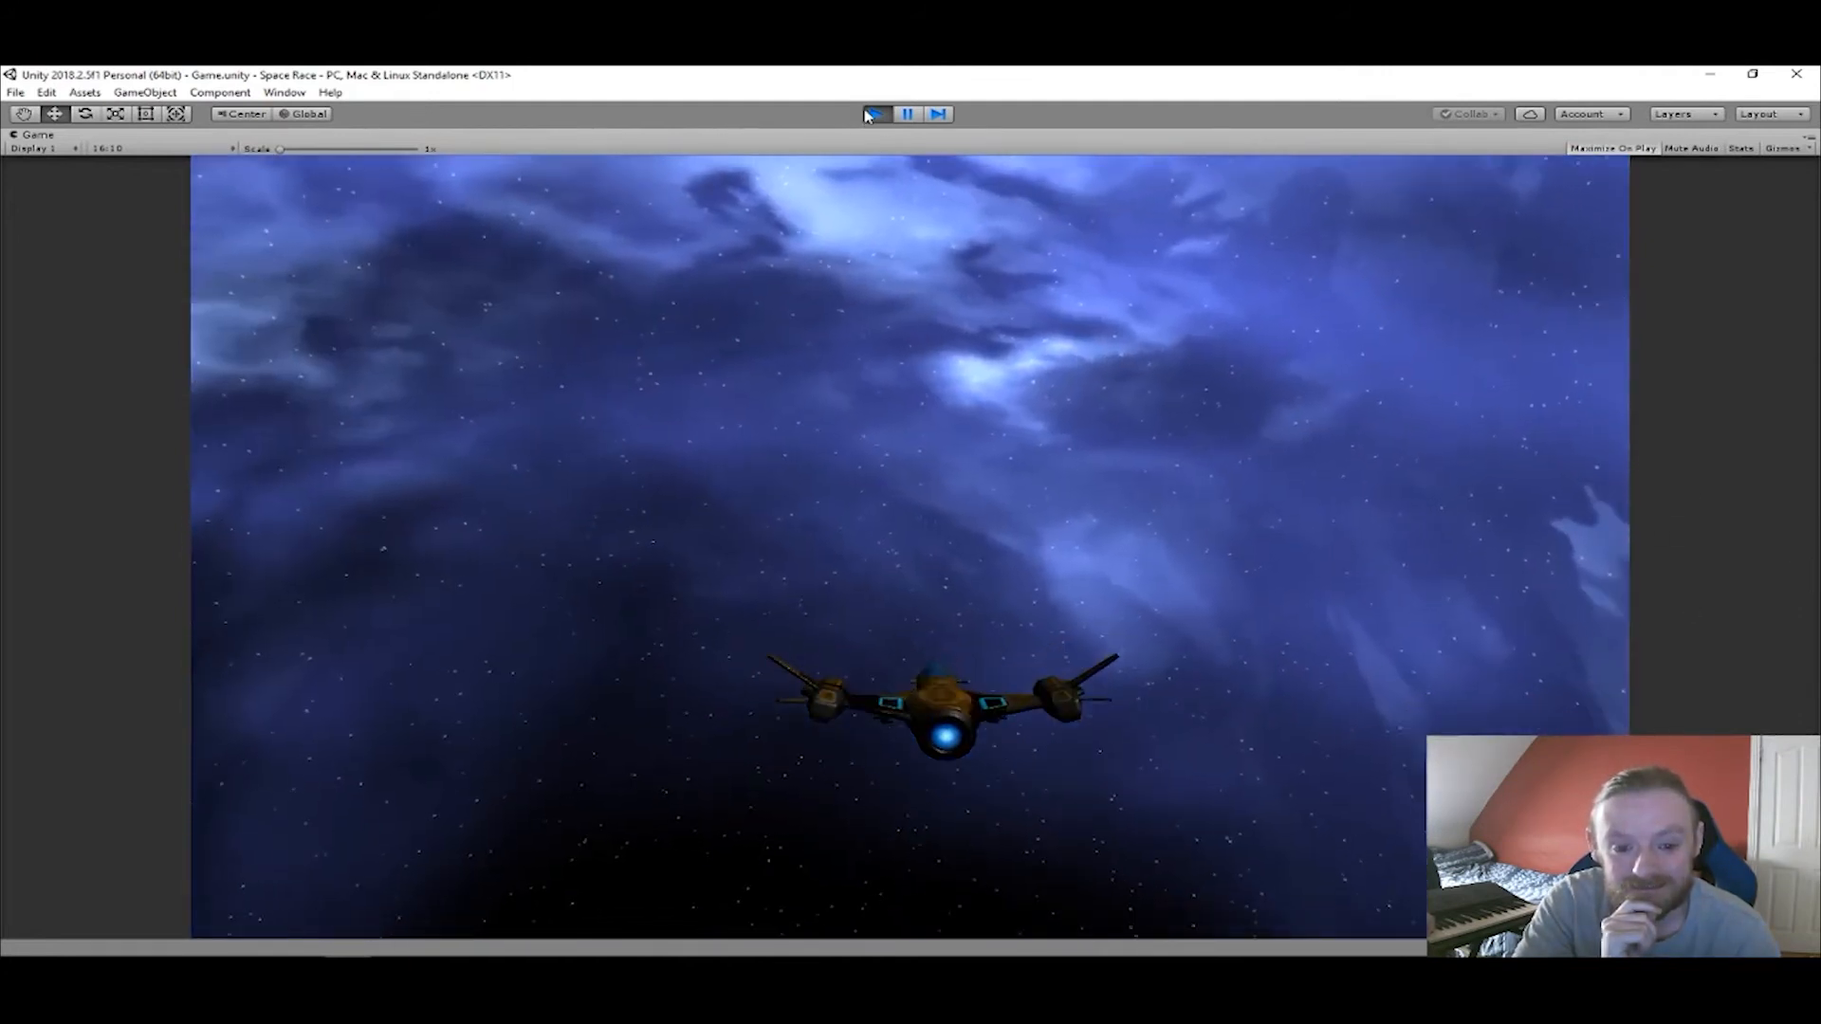
{"action": "left_click", "coordinate": [869, 115]}
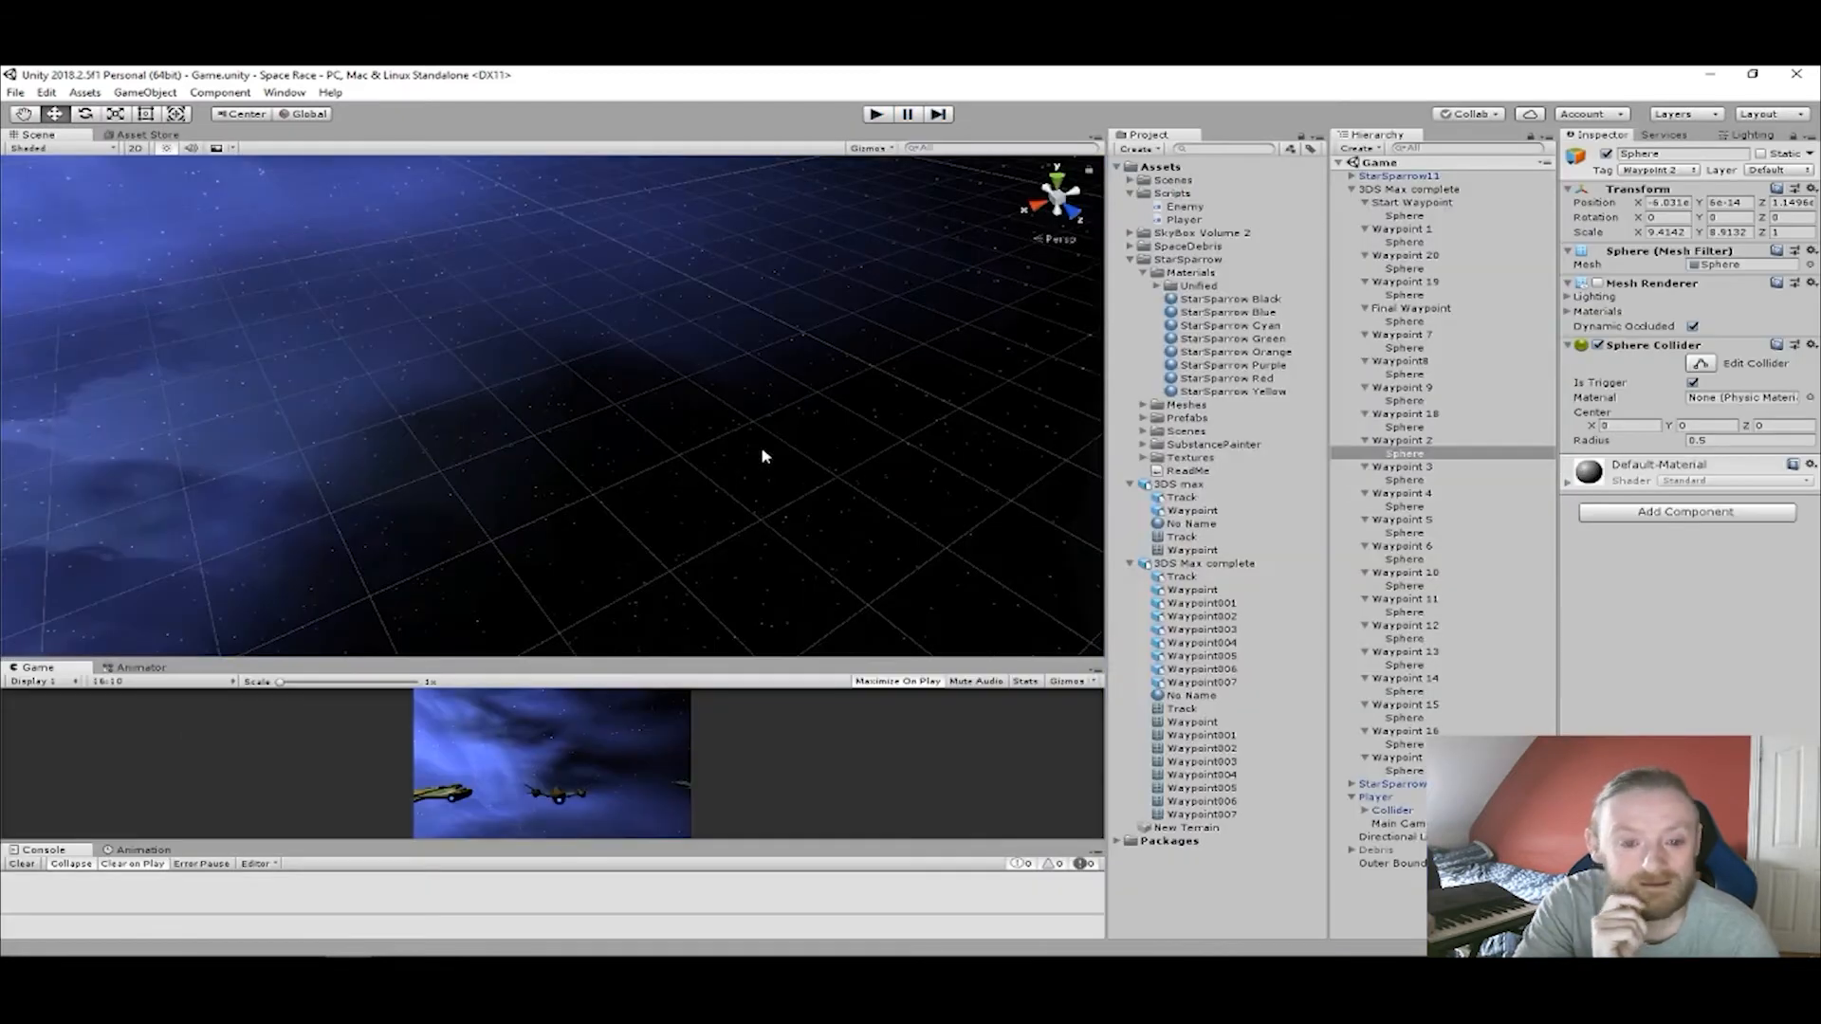
Select StarSparrow11 and frame it in the Scene view to inspect the enemy ships' placement.
{"action": "middle_click_drag", "start_coordinate": [495, 342], "coordinate": [948, 617]}
{"action": "scroll", "coordinate": [849, 482], "scroll_direction": "up", "scroll_amount": 6}
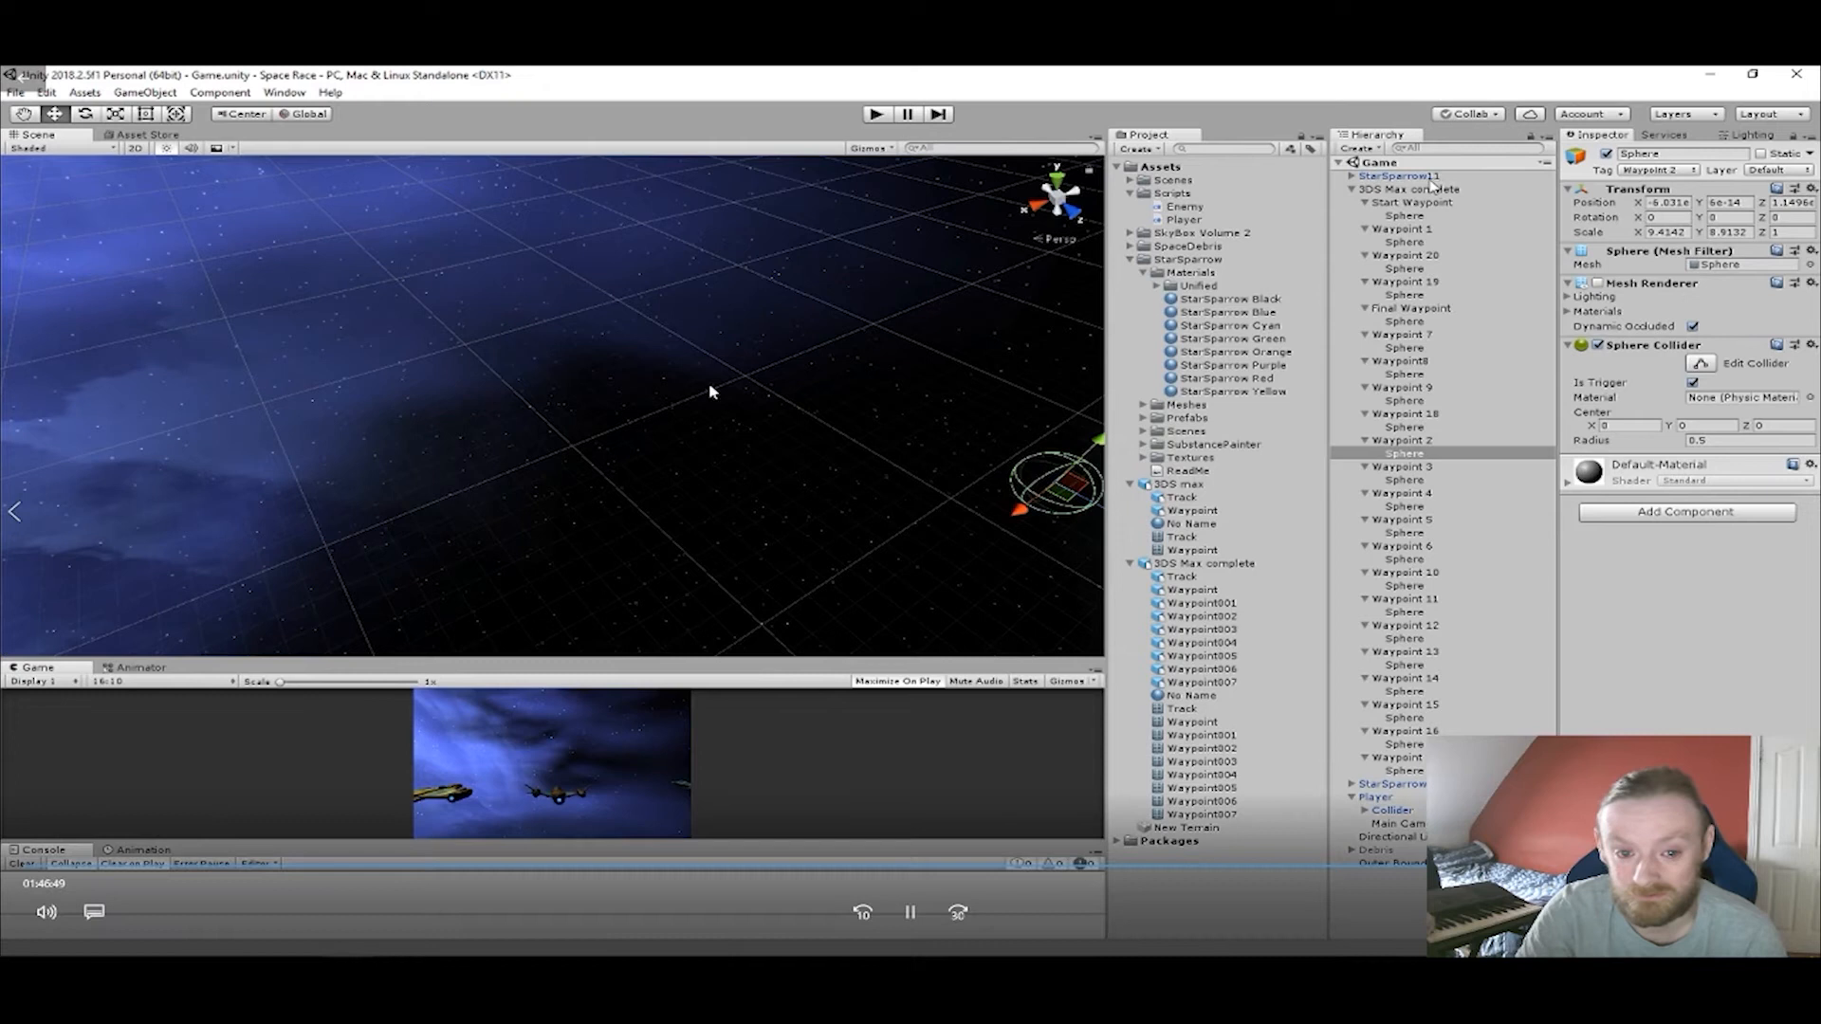
{"action": "left_click", "coordinate": [1413, 175]}
{"action": "key", "text": "f"}
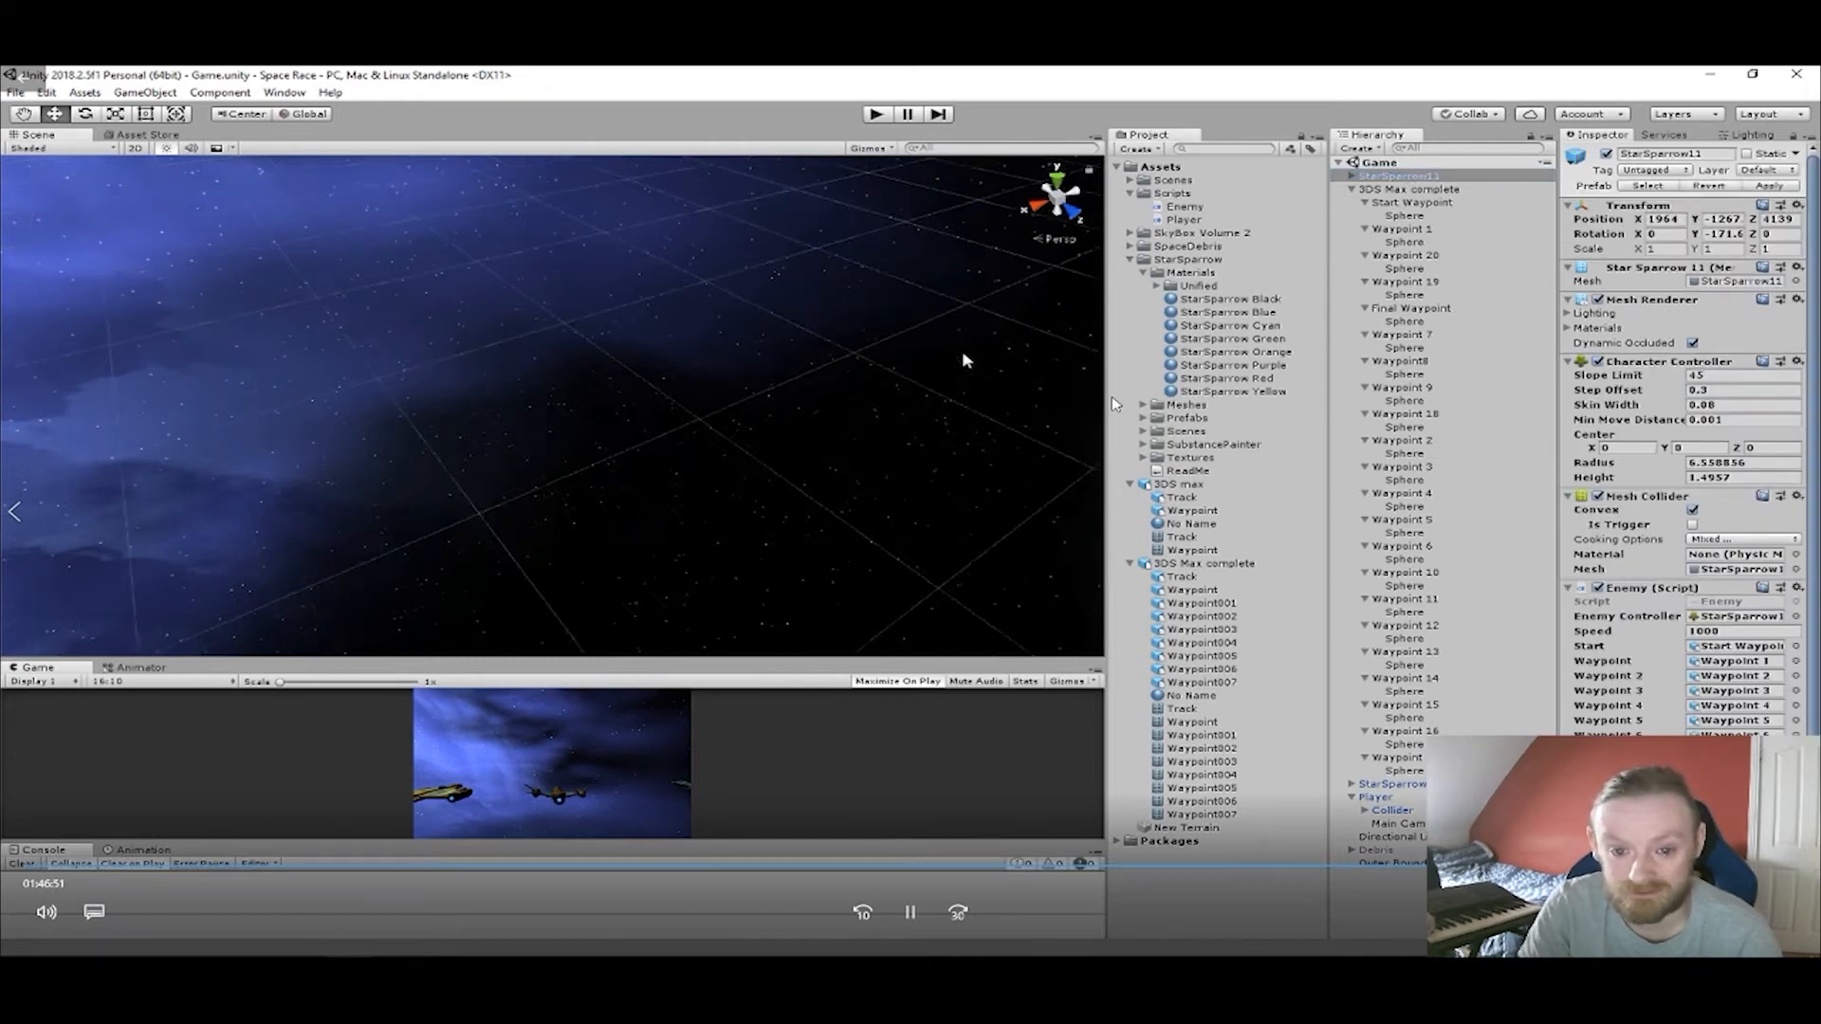
{"action": "scroll", "coordinate": [776, 284], "scroll_direction": "down", "scroll_amount": 8}
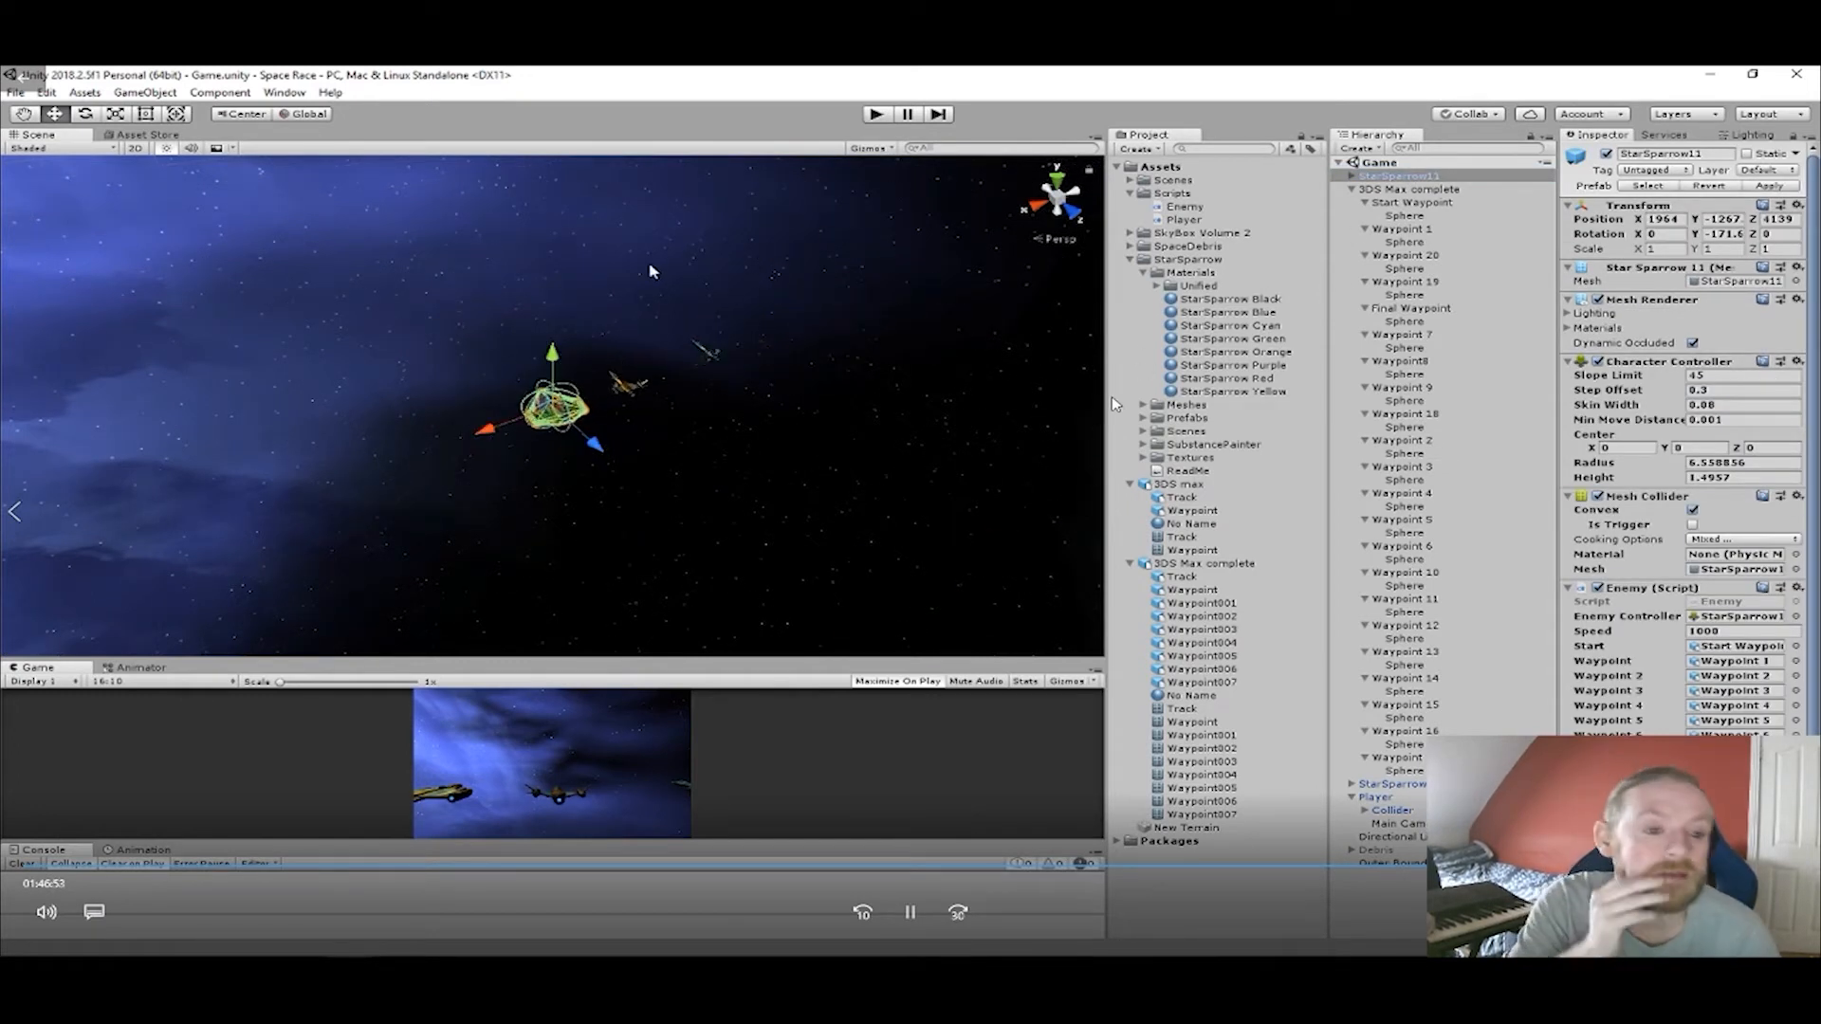
{"action": "middle_click_drag", "start_coordinate": [635, 265], "coordinate": [748, 376]}
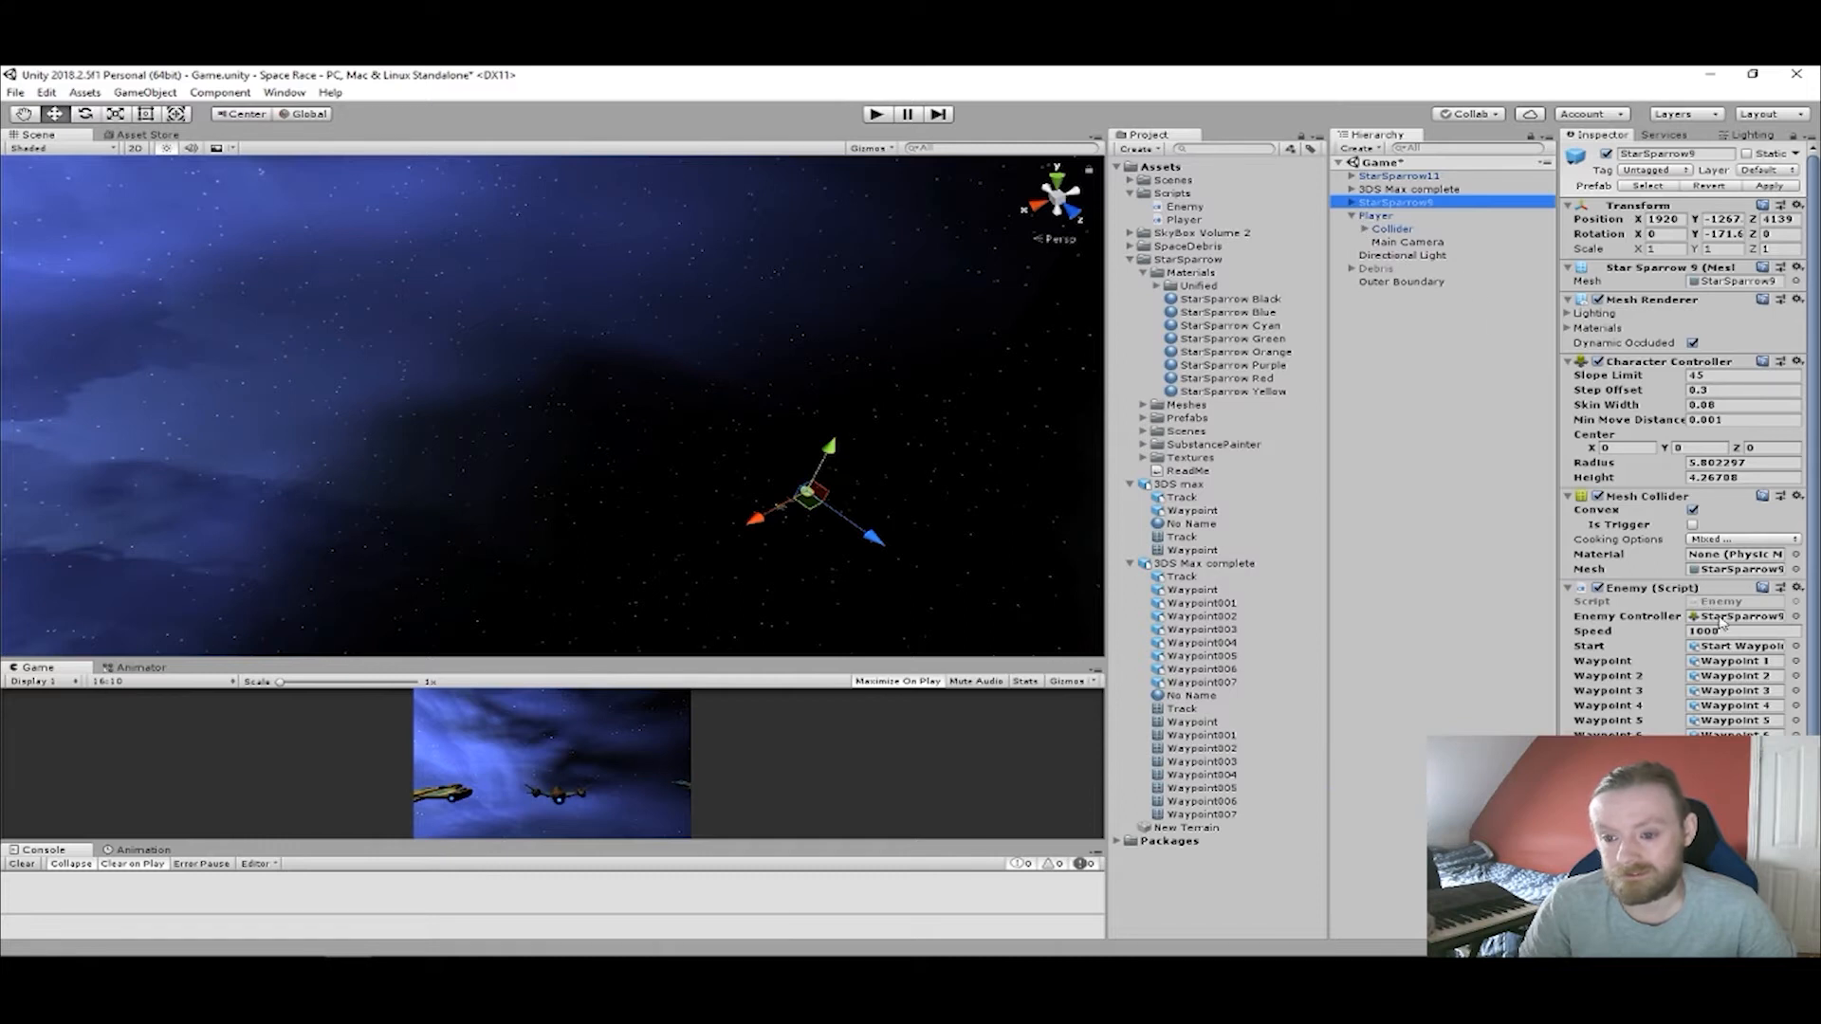
Set the Enemy script's Speed on StarSparrow9 to 100 and play-test the game with that speed.
{"action": "left_click", "coordinate": [1645, 635]}
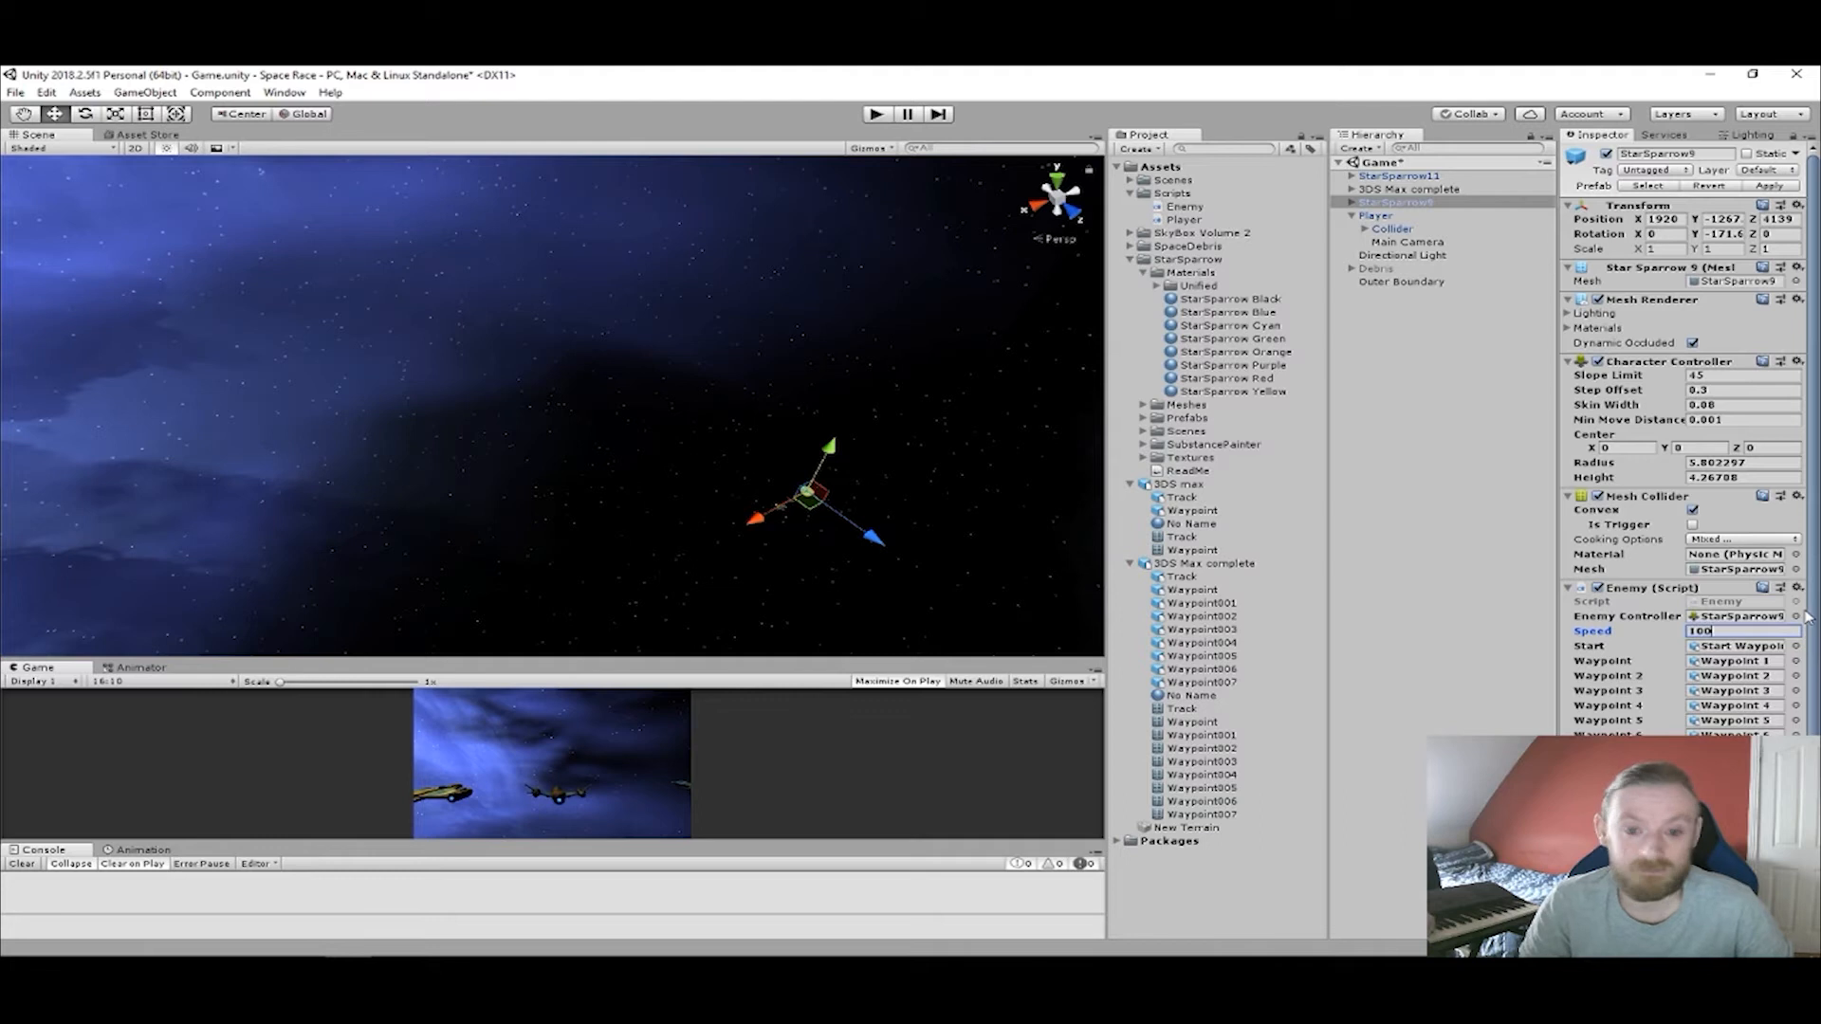
{"action": "left_click", "coordinate": [875, 115]}
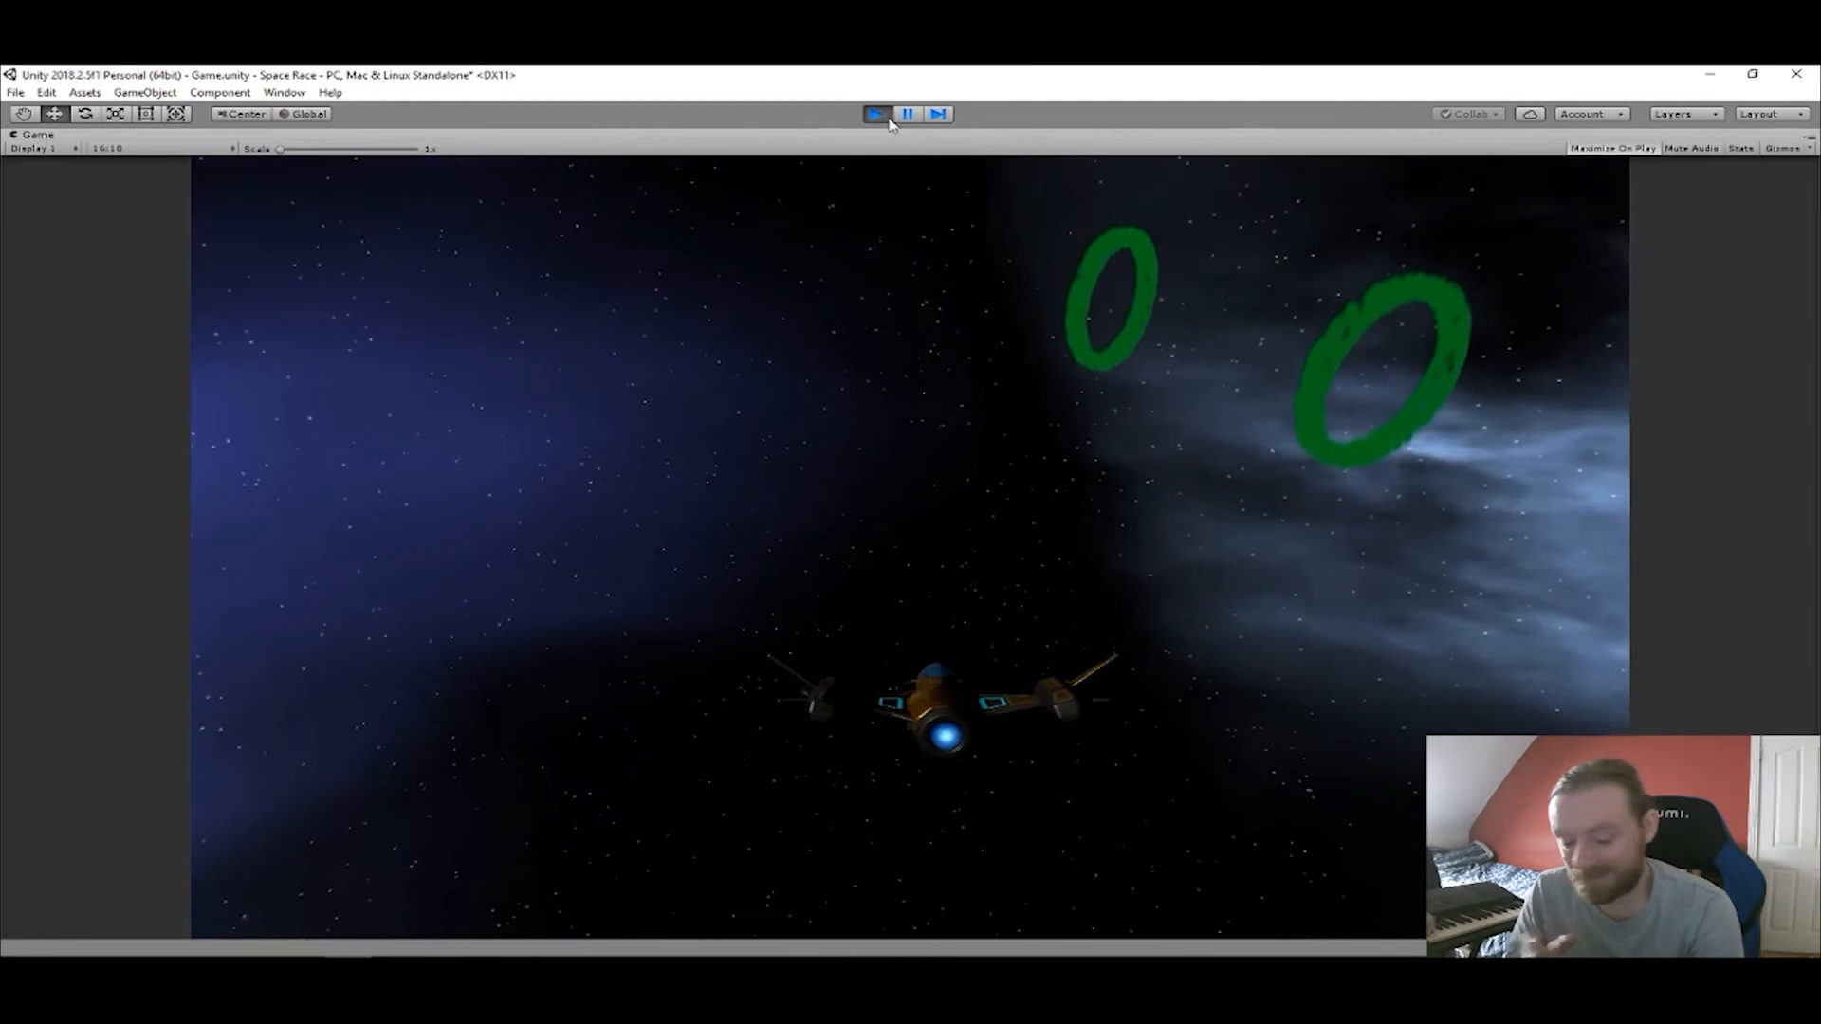
{"action": "left_click", "coordinate": [878, 115]}
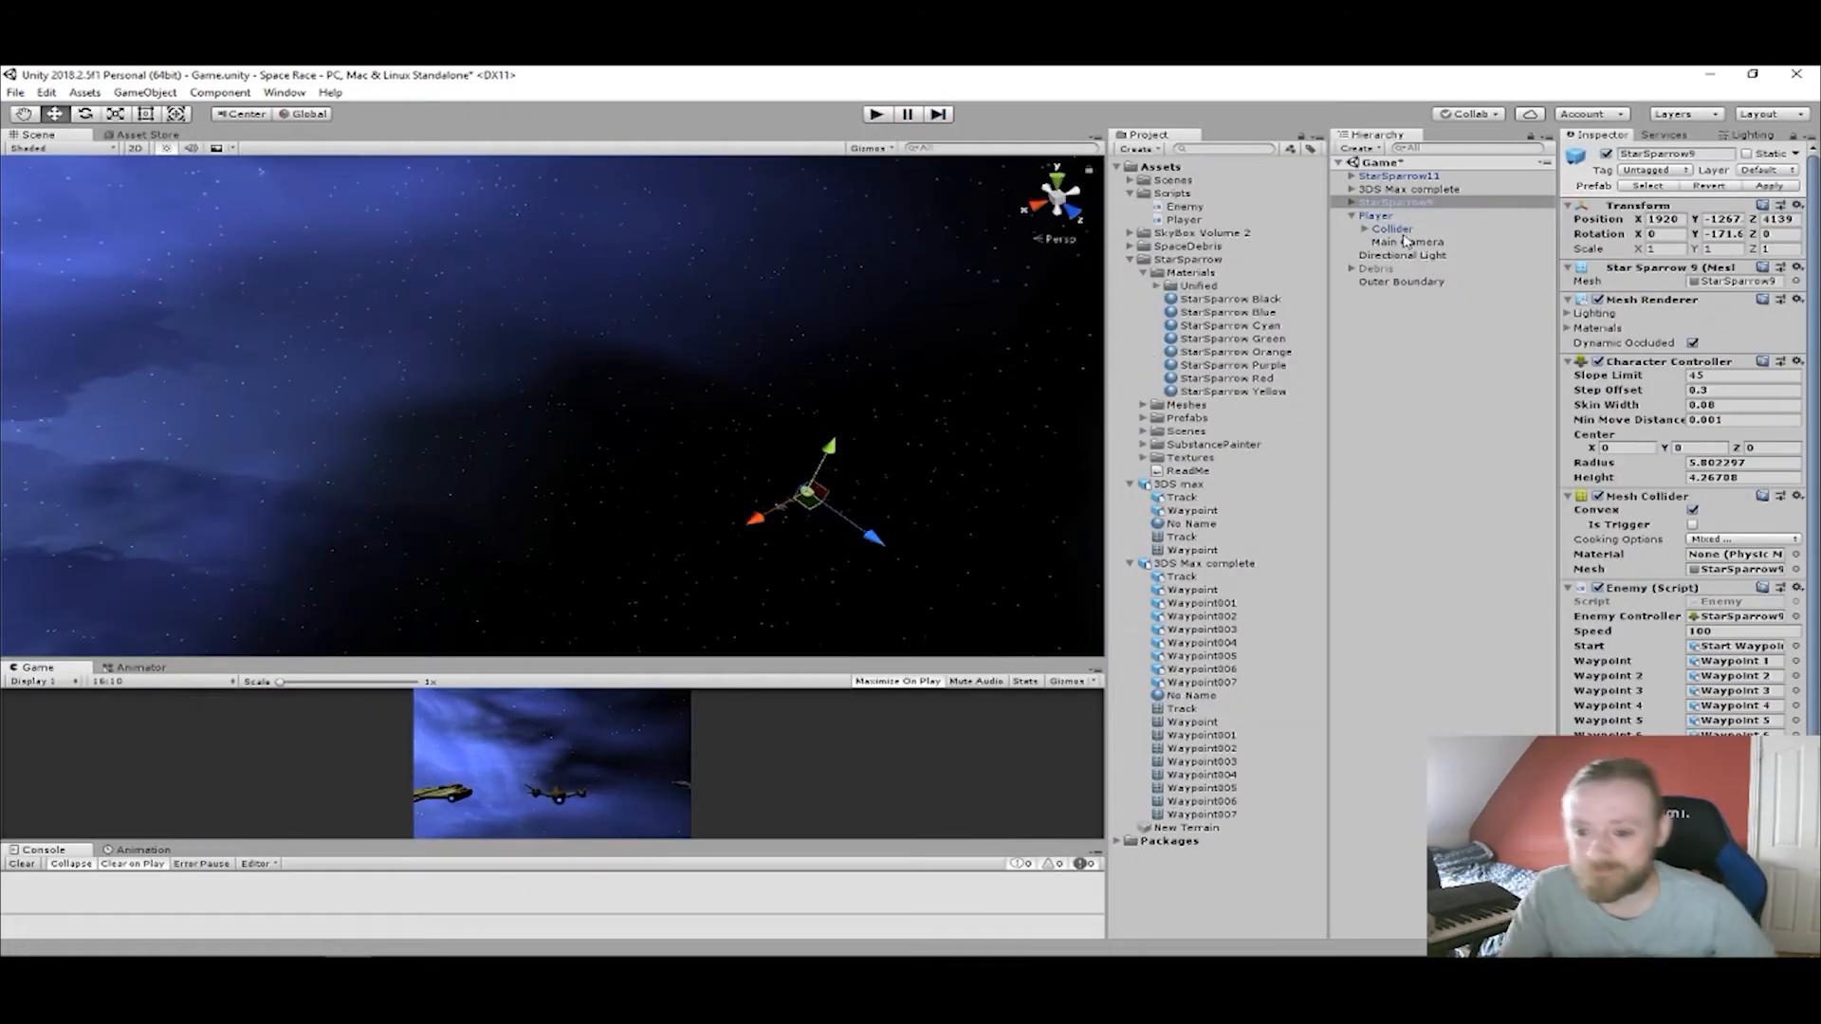
Select the Sphere under Start Waypoint and examine how its collider sits relative to the waypoint ring.
{"action": "left_click", "coordinate": [1351, 189]}
{"action": "left_click", "coordinate": [1398, 217]}
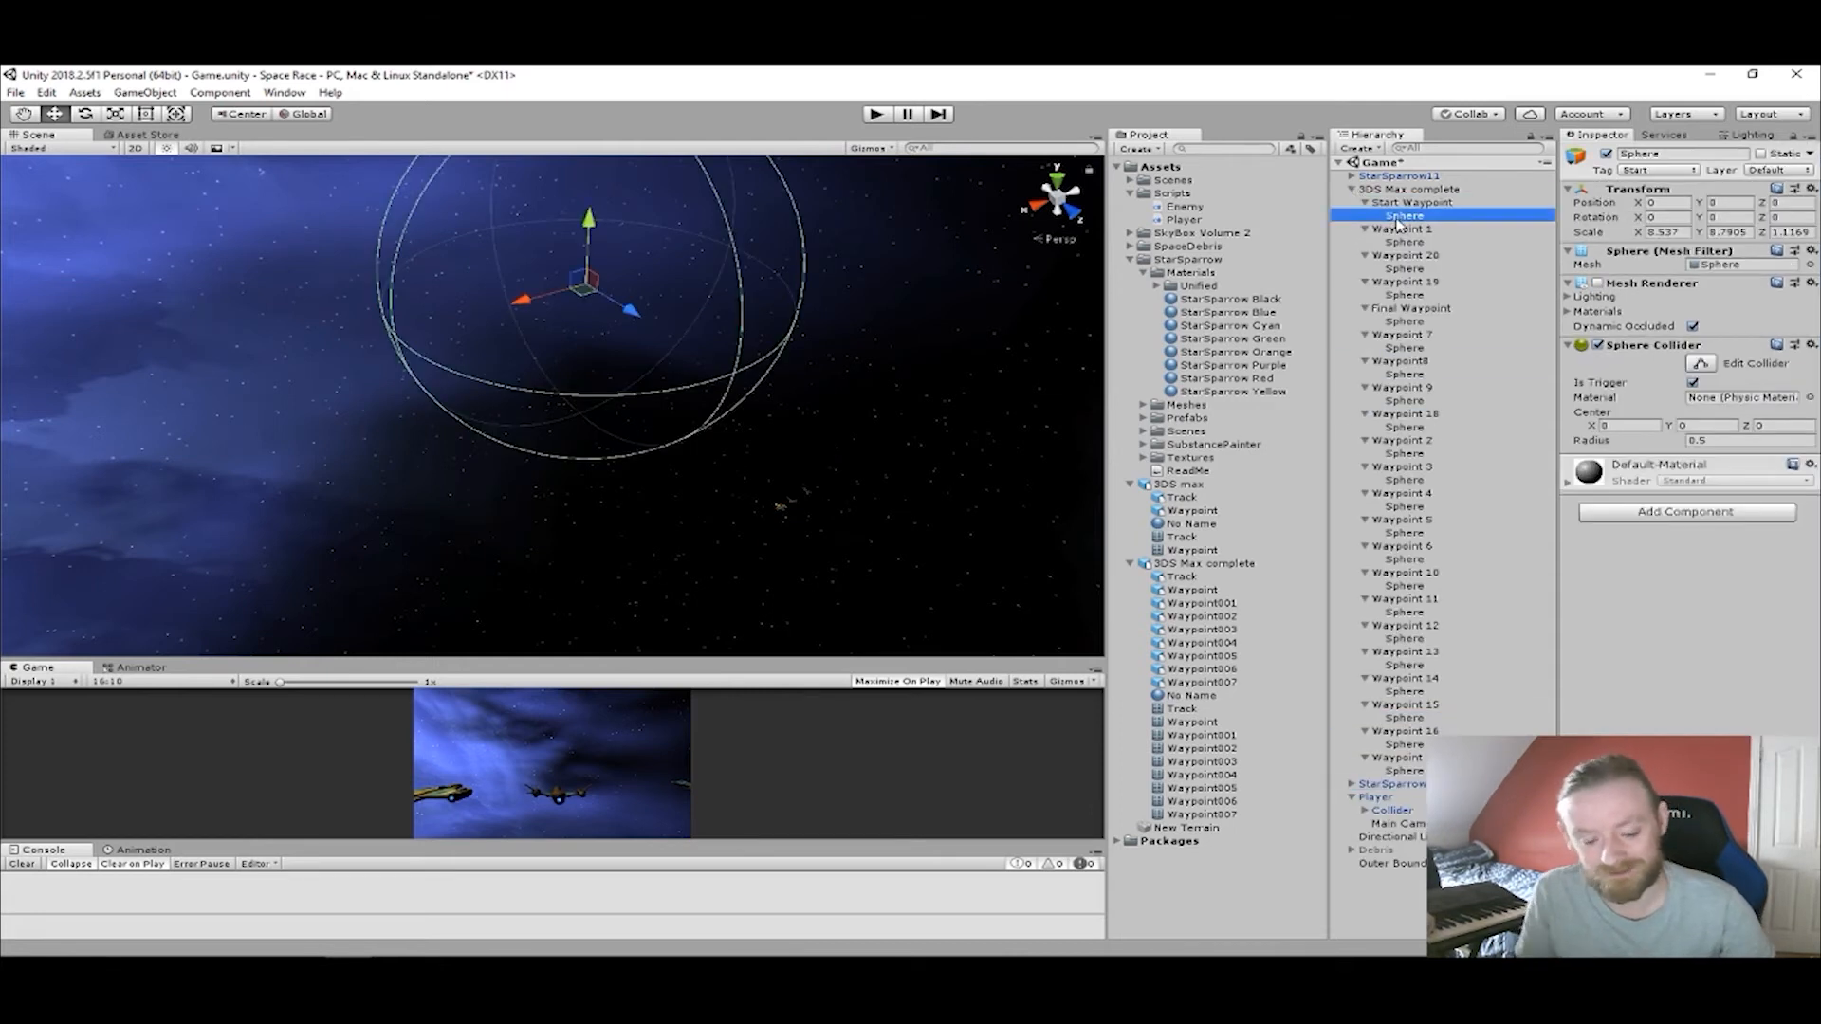
{"action": "key", "text": "f"}
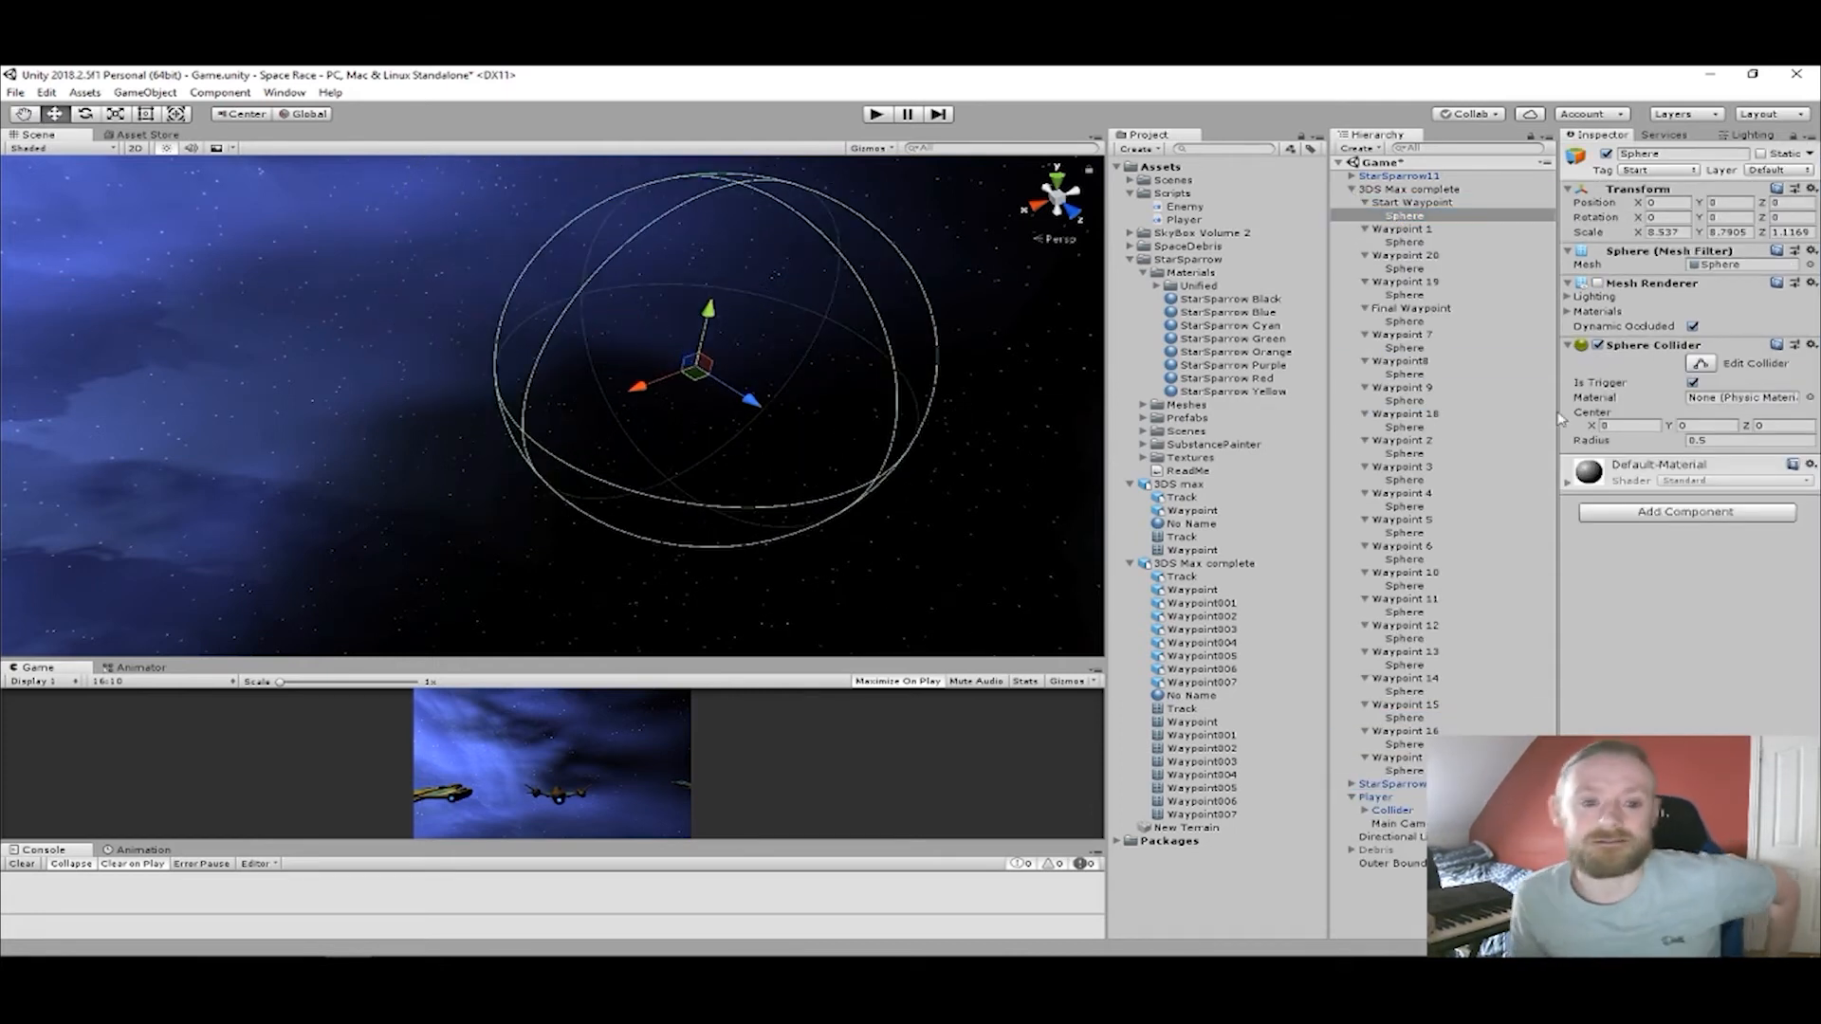
{"action": "scroll", "coordinate": [801, 390], "scroll_direction": "up", "scroll_amount": 2}
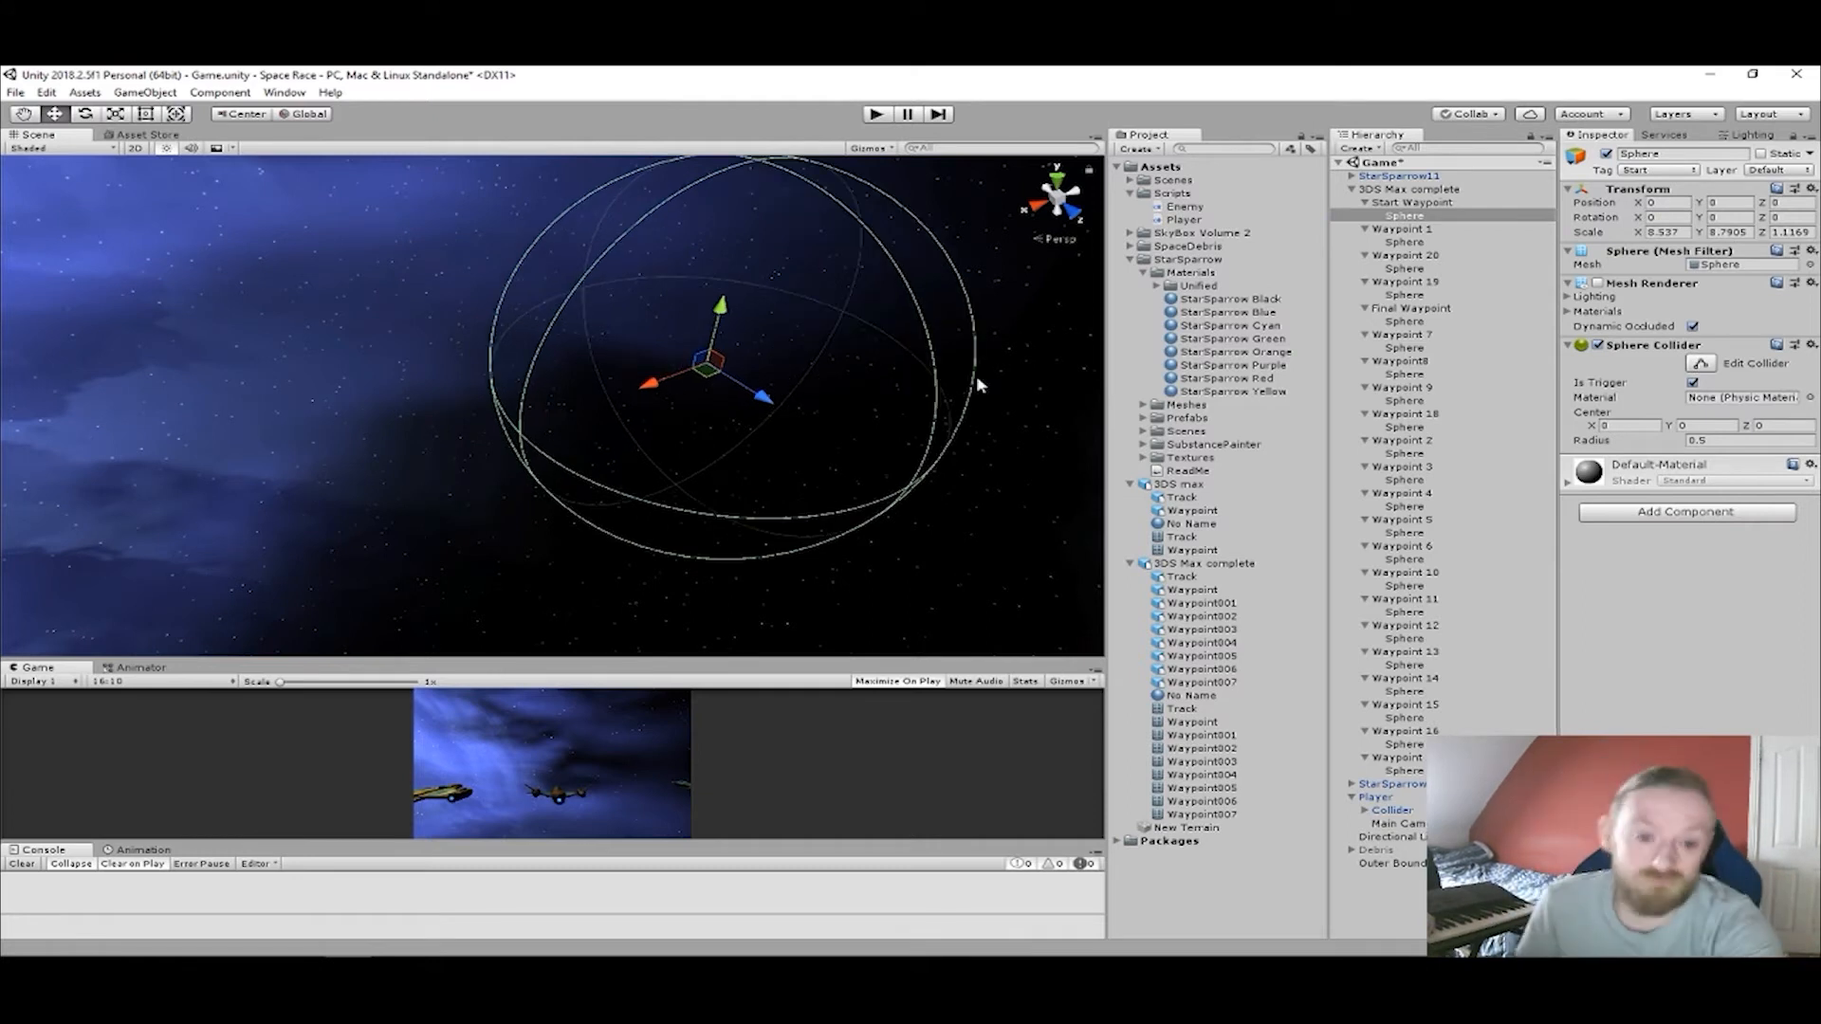
{"action": "left_click", "coordinate": [1406, 202]}
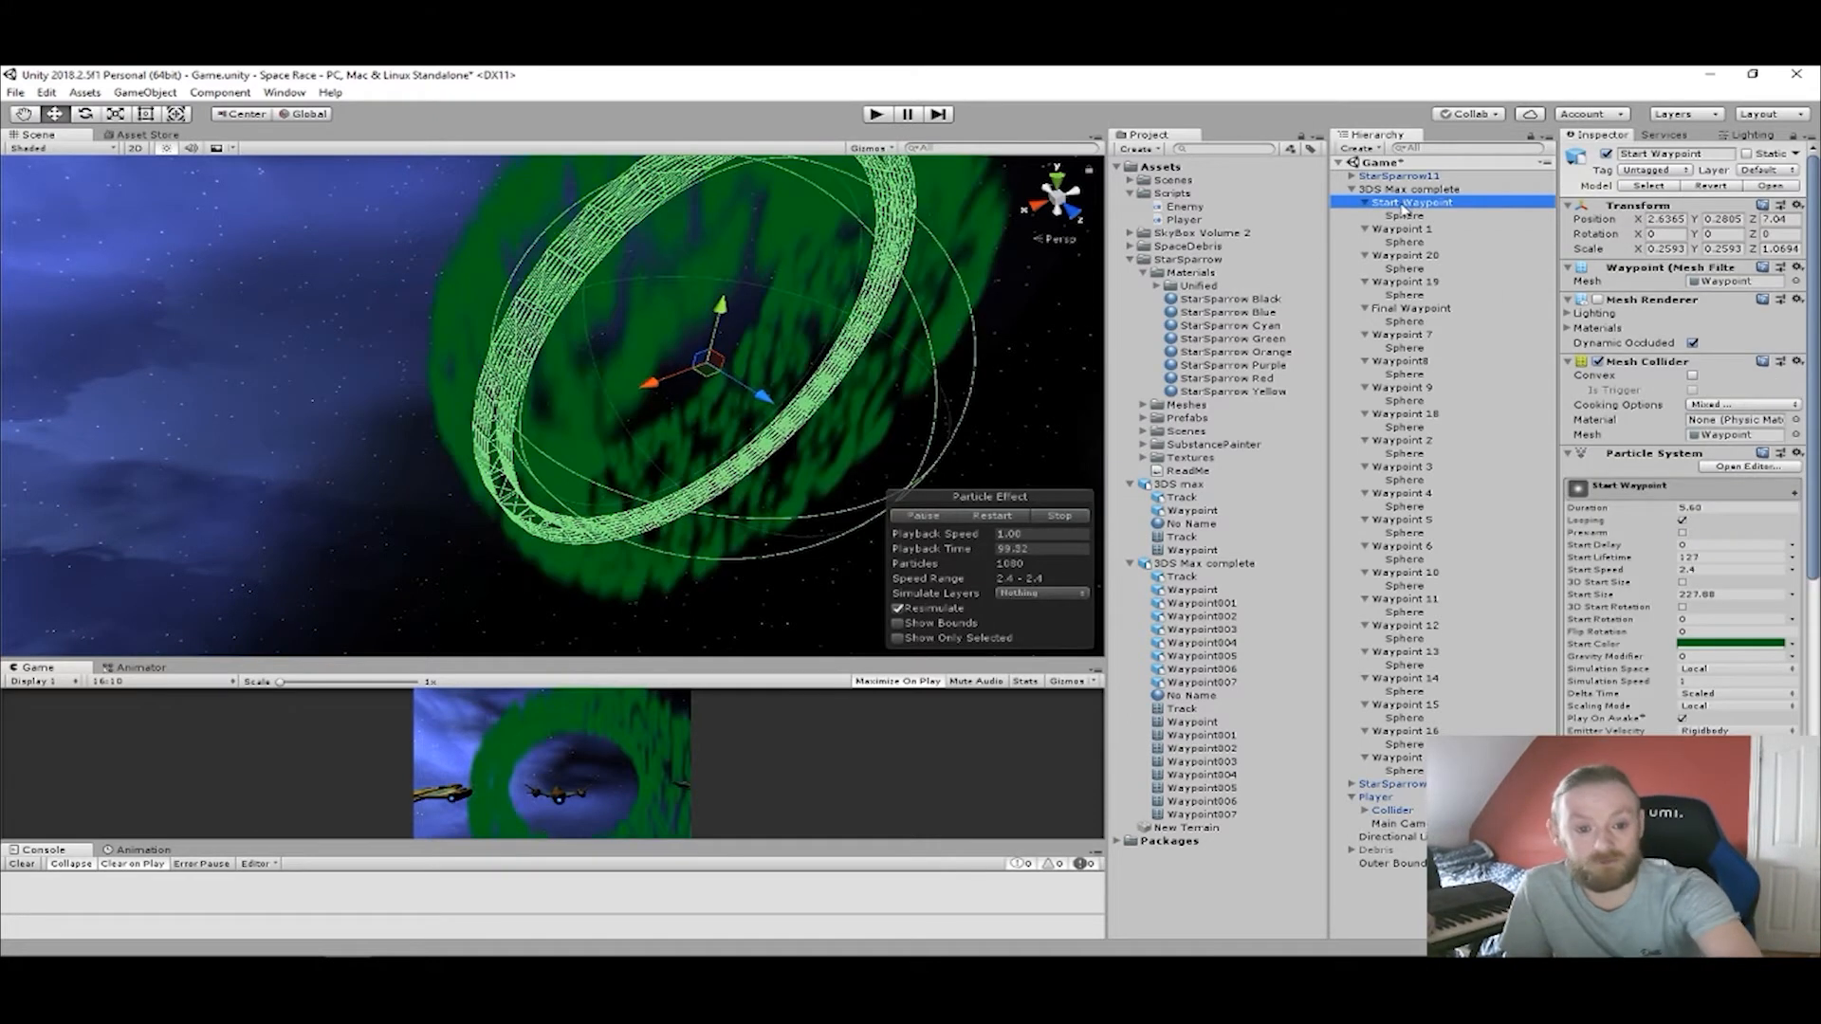
{"action": "left_click", "coordinate": [1399, 217]}
{"action": "middle_click_drag", "start_coordinate": [953, 403], "coordinate": [1284, 508]}
{"action": "right_click_drag", "start_coordinate": [802, 358], "coordinate": [967, 305]}
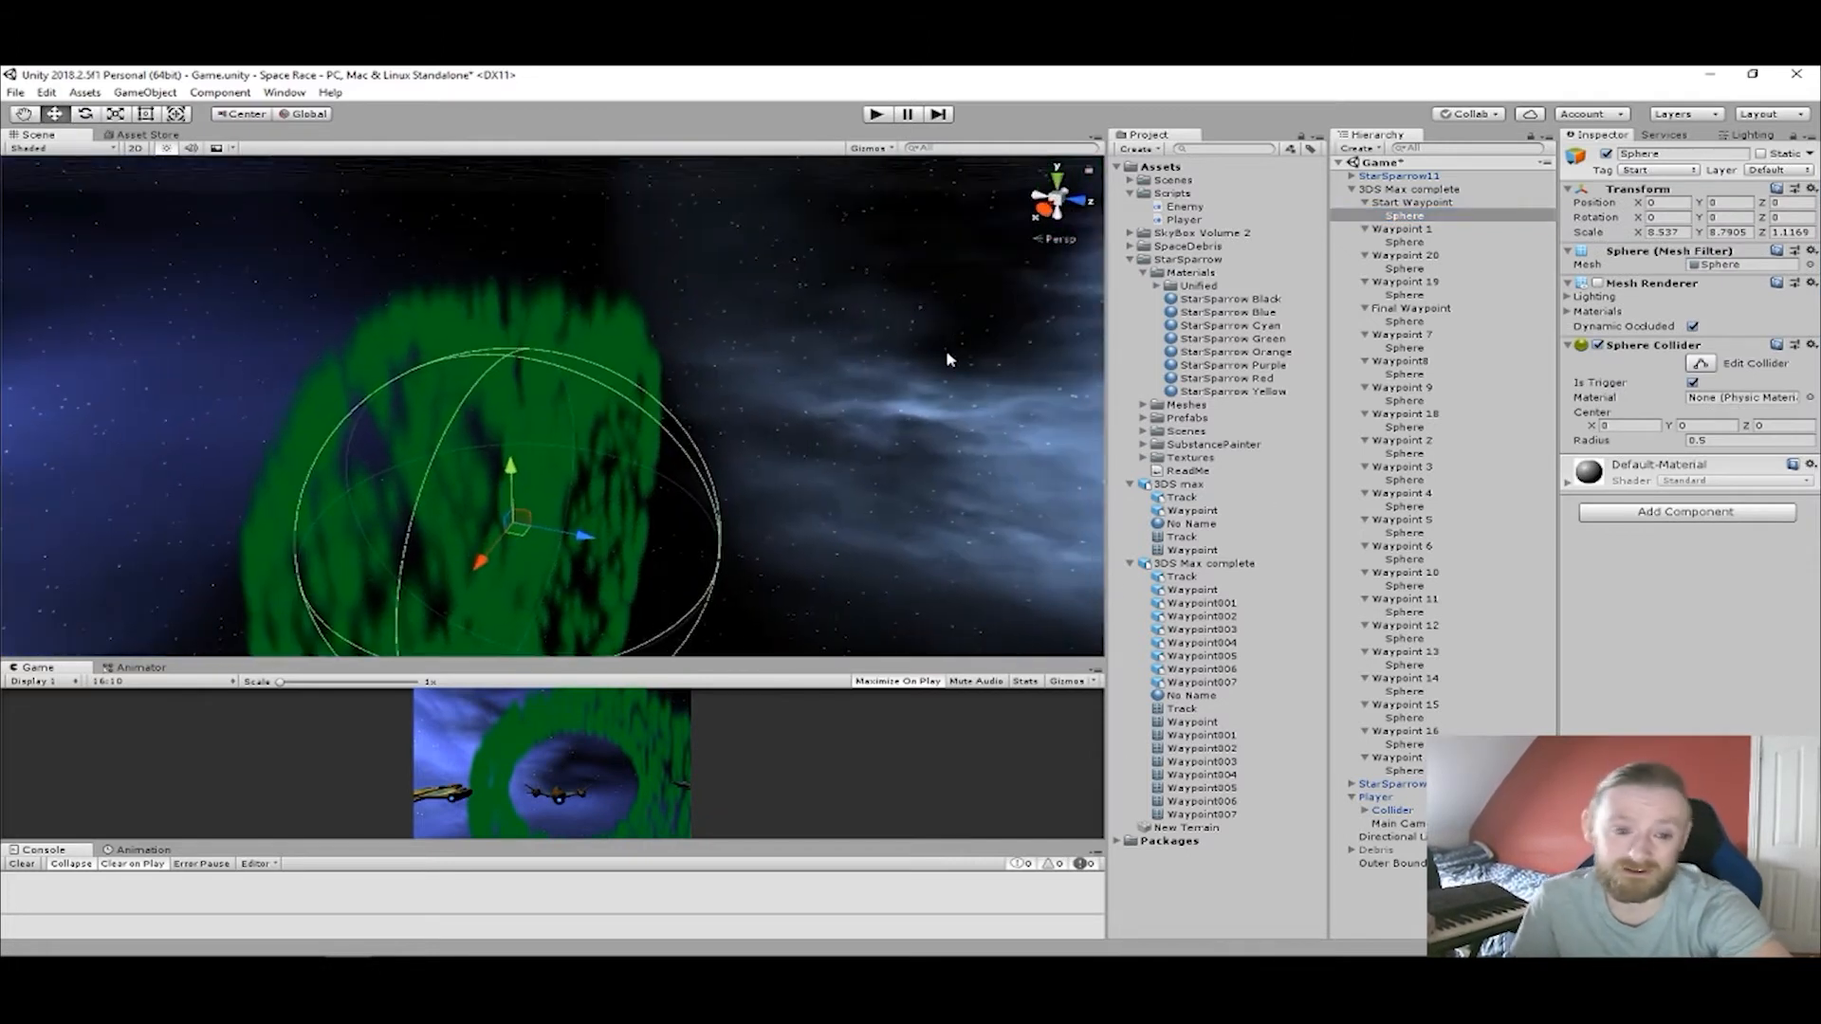
{"action": "middle_click_drag", "start_coordinate": [948, 358], "coordinate": [1008, 298]}
Edit the Start Waypoint sphere's collider, shrinking it to a radius of about 0.35 so it fits inside the ring.
{"action": "left_click", "coordinate": [1698, 363]}
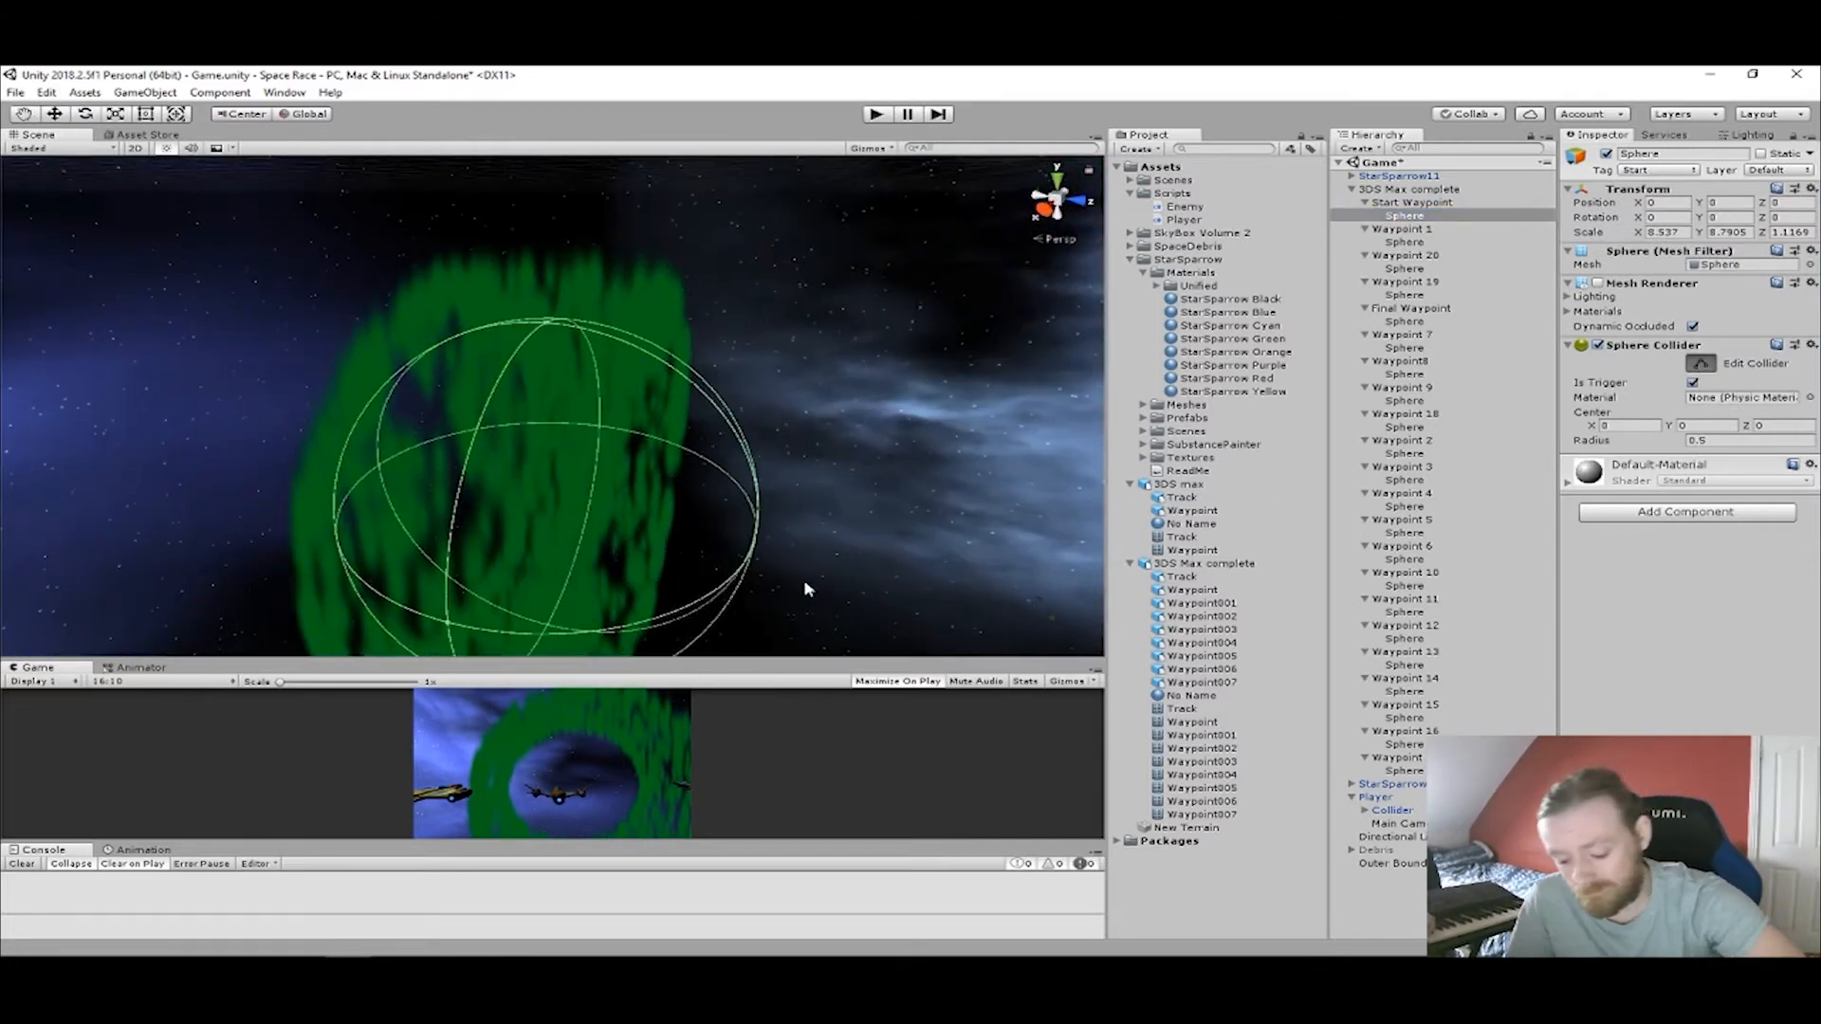
{"action": "left_click_drag", "start_coordinate": [754, 537], "coordinate": [617, 520]}
{"action": "right_click_drag", "start_coordinate": [616, 520], "coordinate": [1403, 232]}
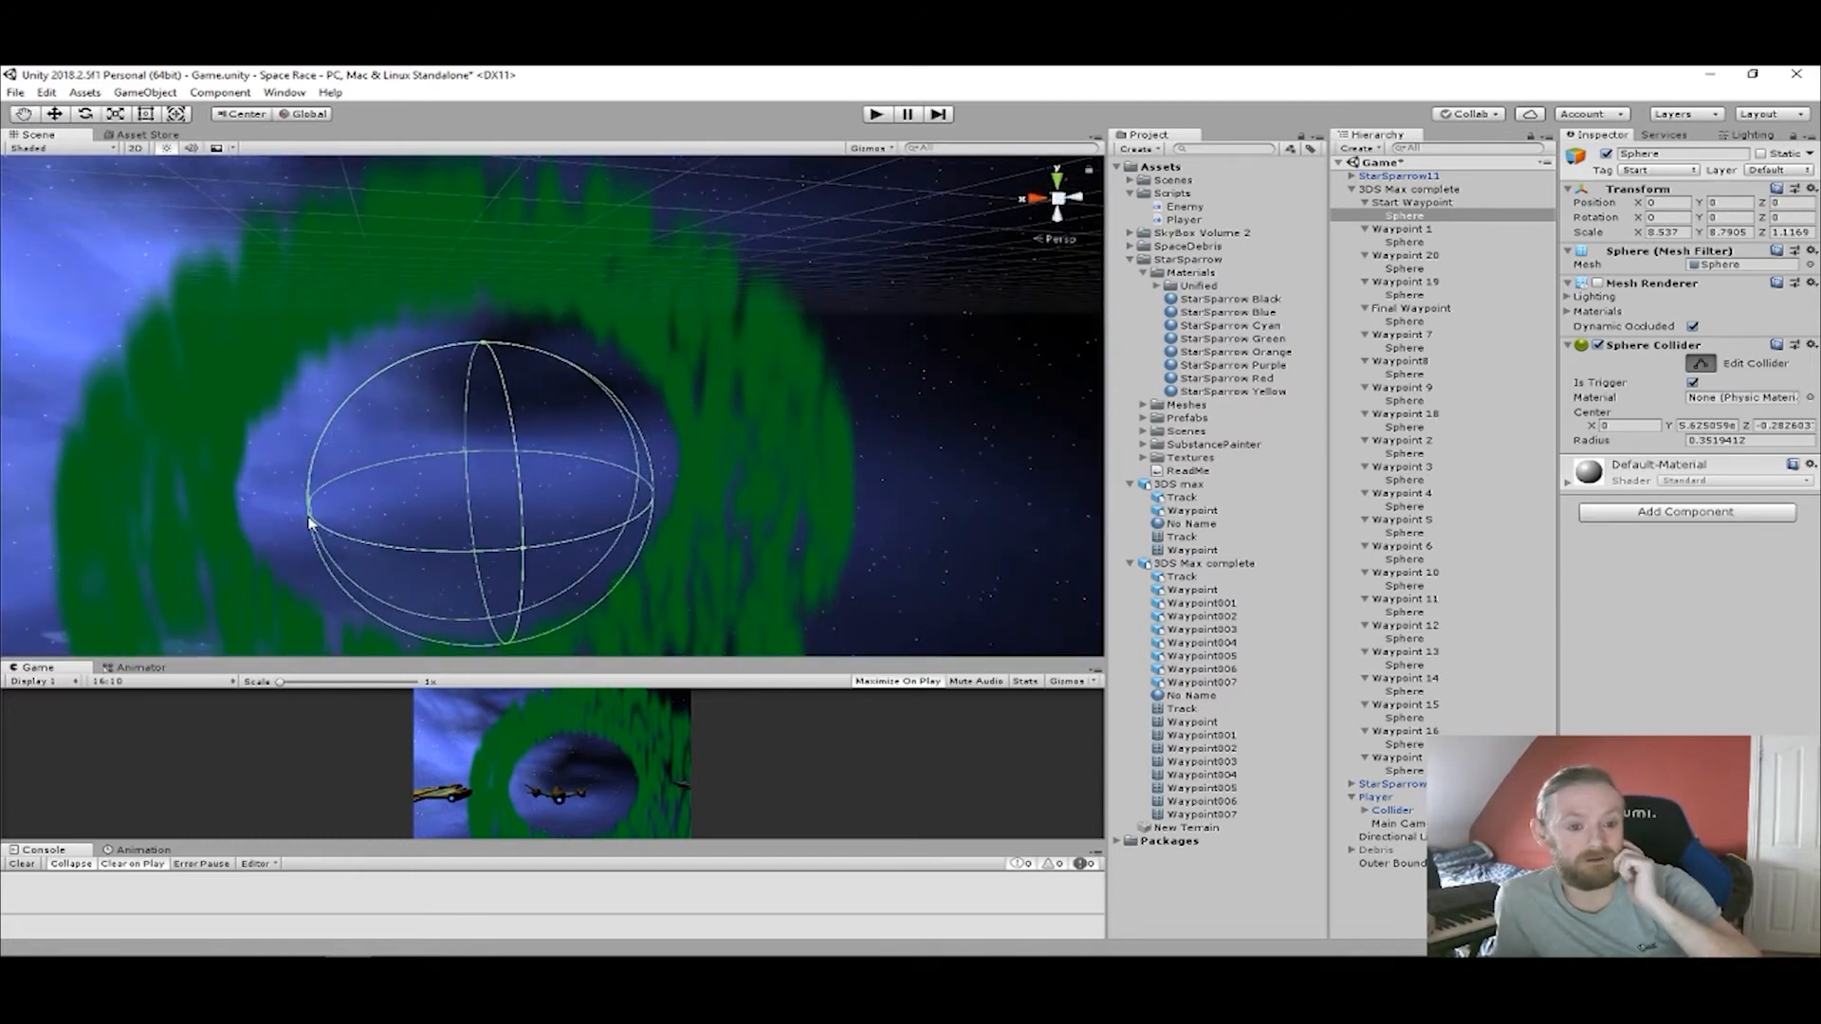
{"action": "scroll", "coordinate": [702, 515], "scroll_direction": "up", "scroll_amount": 10}
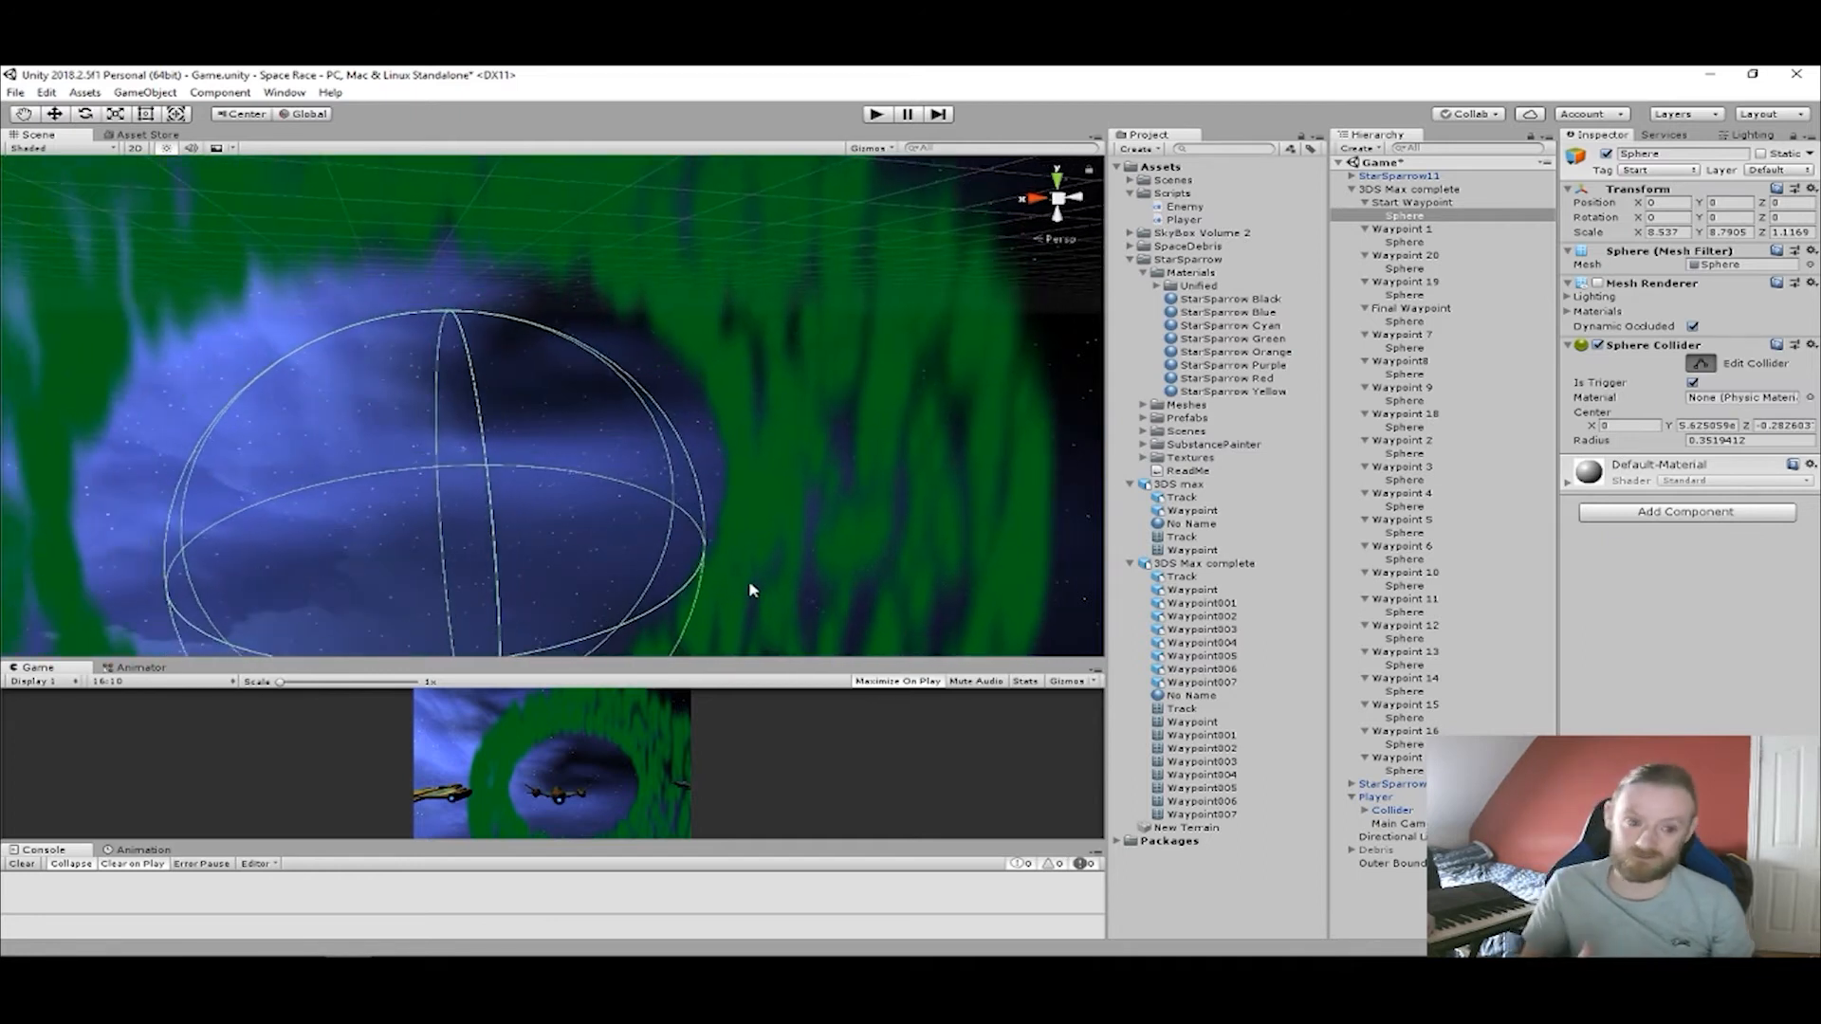
{"action": "scroll", "coordinate": [748, 578], "scroll_direction": "down", "scroll_amount": 10}
{"action": "scroll", "coordinate": [727, 575], "scroll_direction": "down", "scroll_amount": 4}
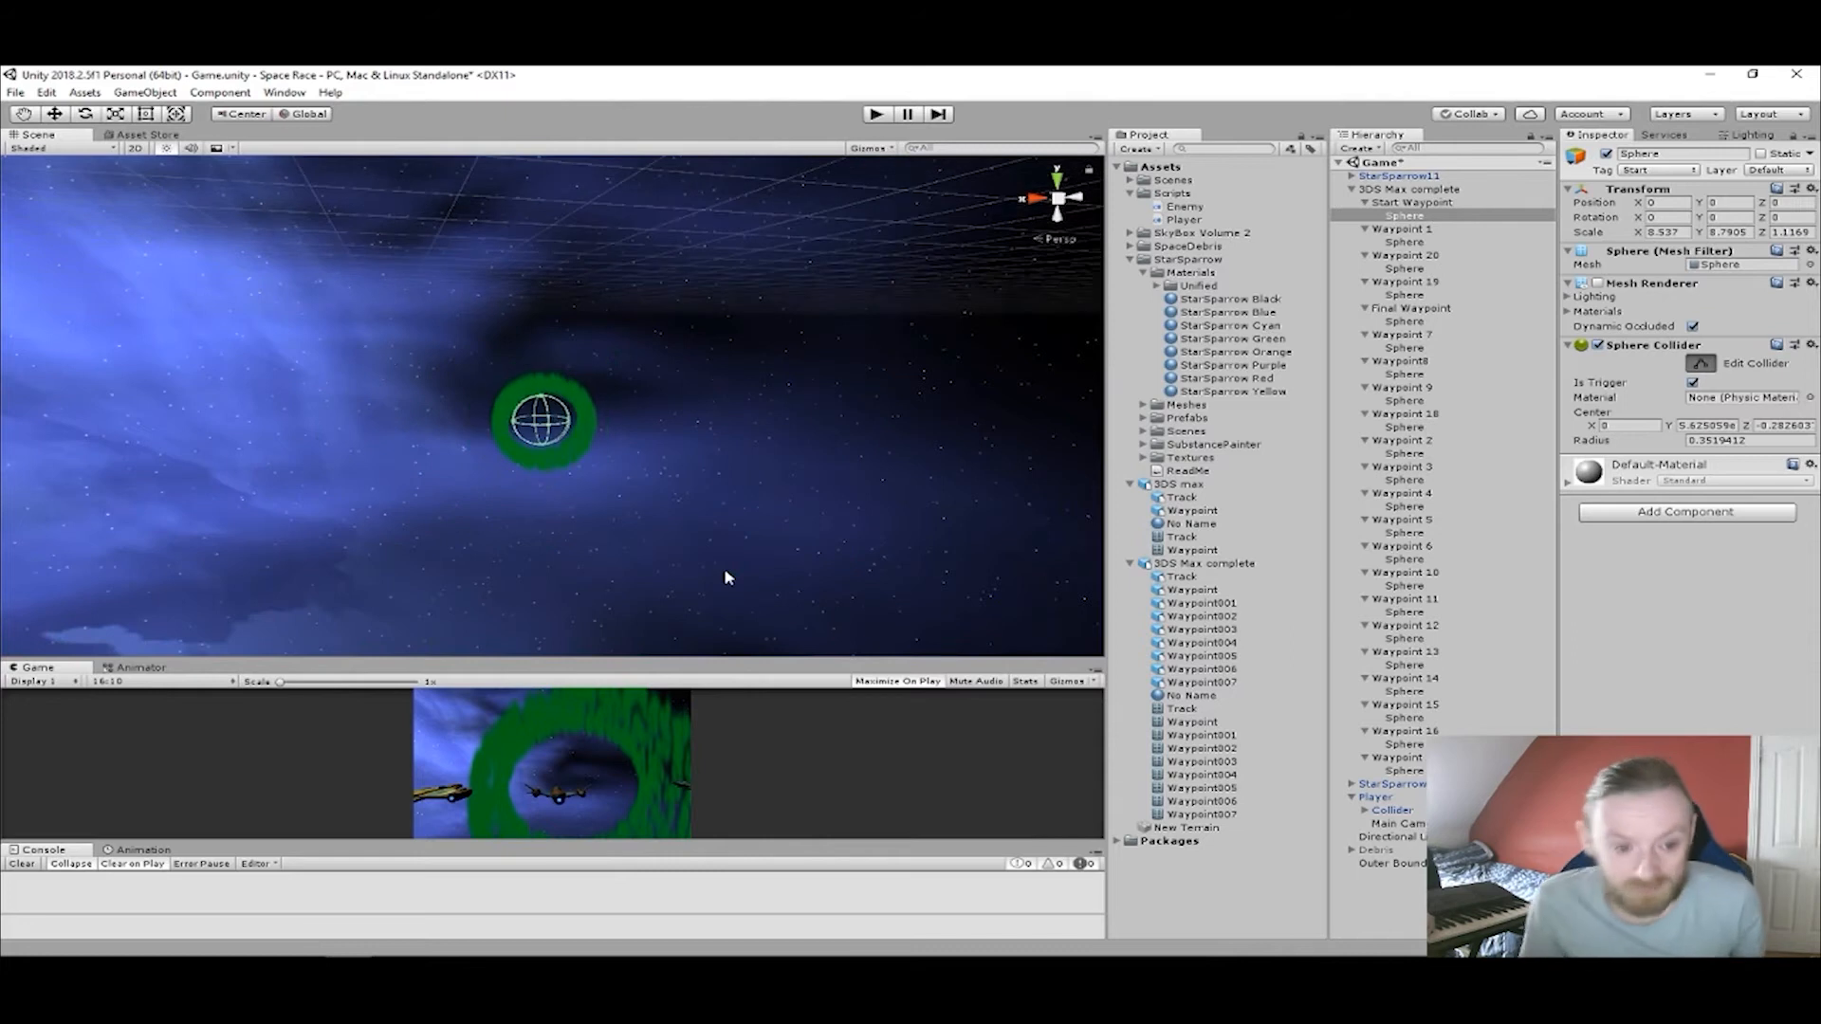
Examine how the shrunken sphere collider sits inside the Start Waypoint ring from several angles.
{"action": "scroll", "coordinate": [659, 515], "scroll_direction": "up", "scroll_amount": 5}
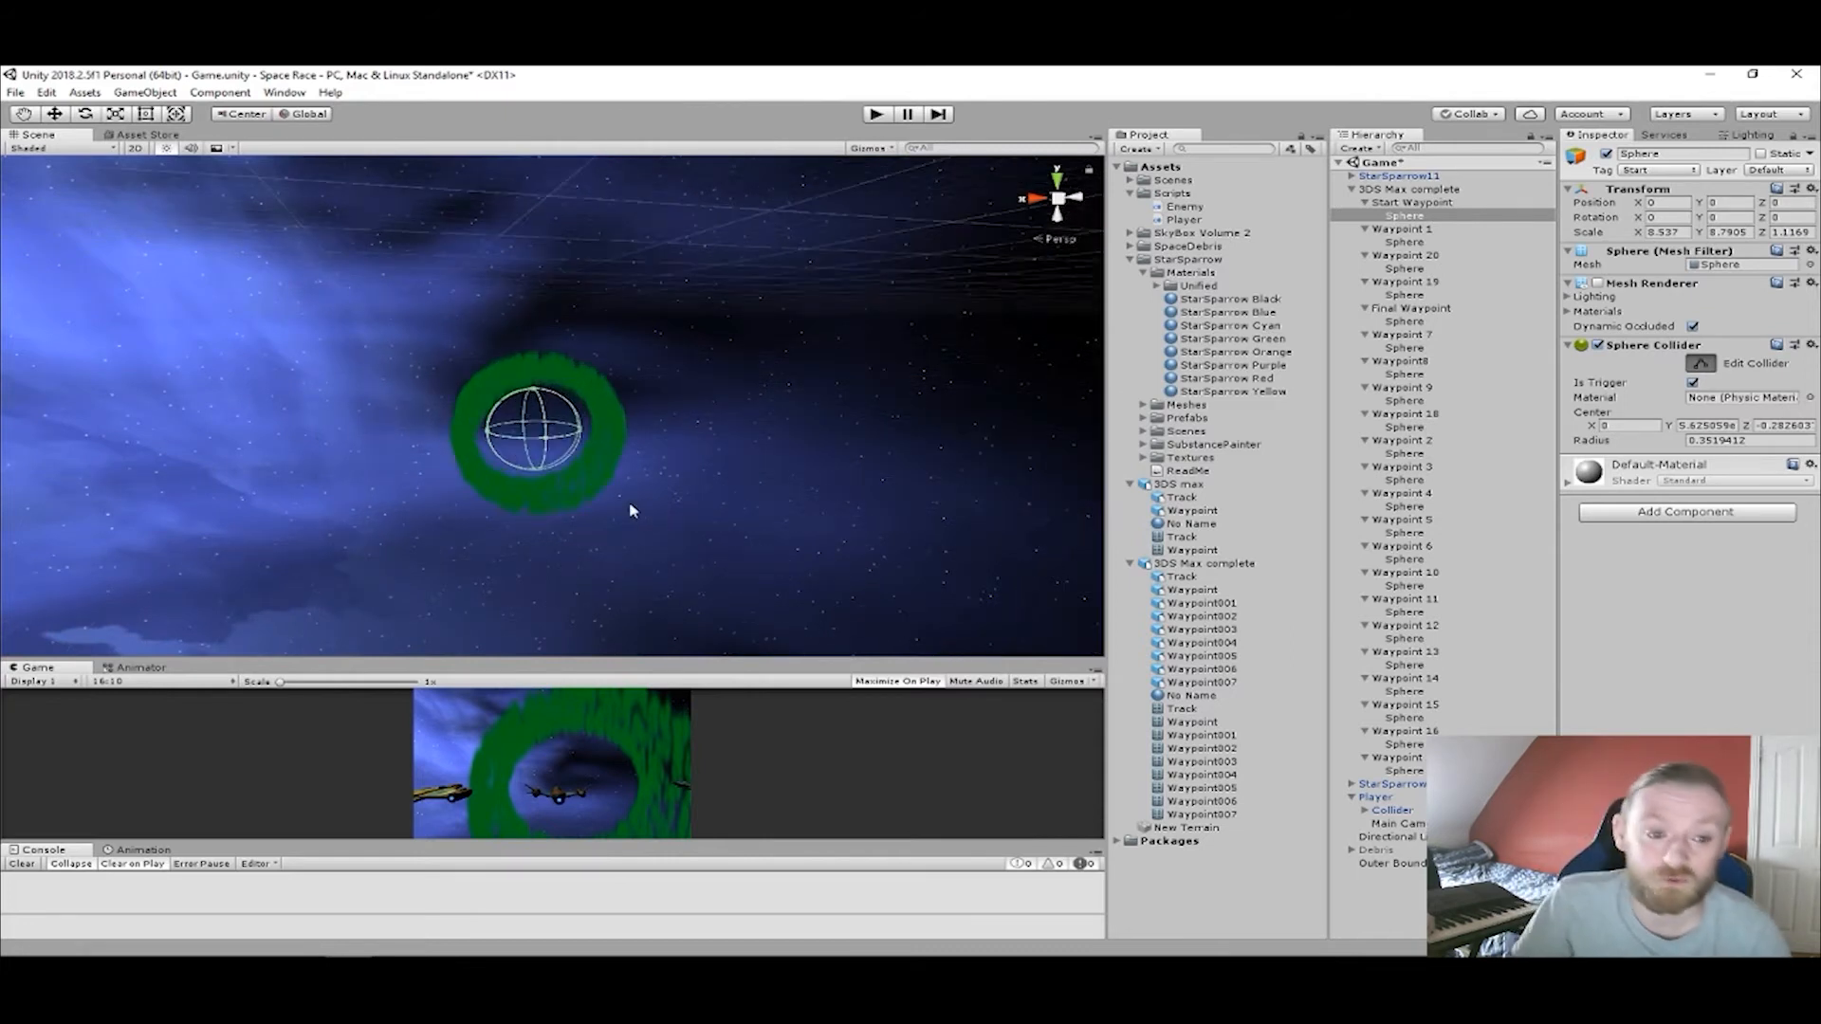
{"action": "middle_click_drag", "start_coordinate": [700, 554], "coordinate": [734, 609]}
{"action": "right_click_drag", "start_coordinate": [691, 521], "coordinate": [901, 695]}
{"action": "middle_click_drag", "start_coordinate": [509, 490], "coordinate": [1025, 661]}
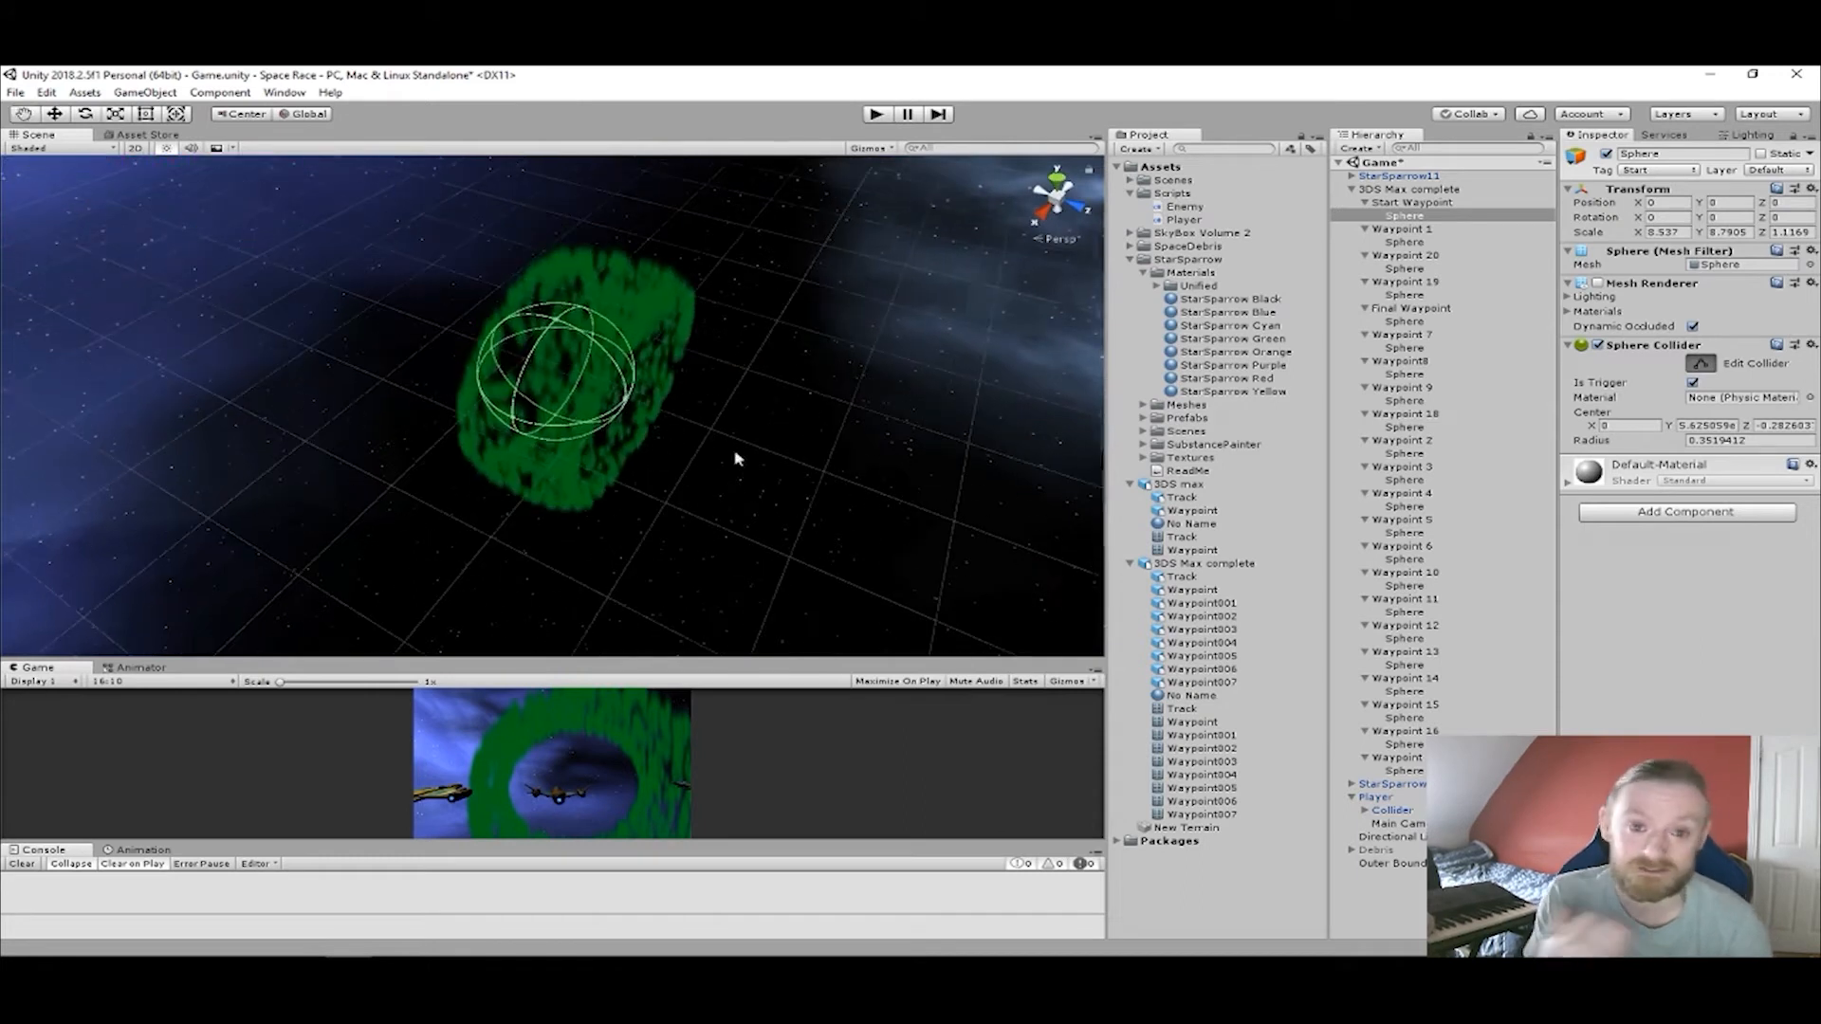
{"action": "right_click_drag", "start_coordinate": [735, 455], "coordinate": [770, 475]}
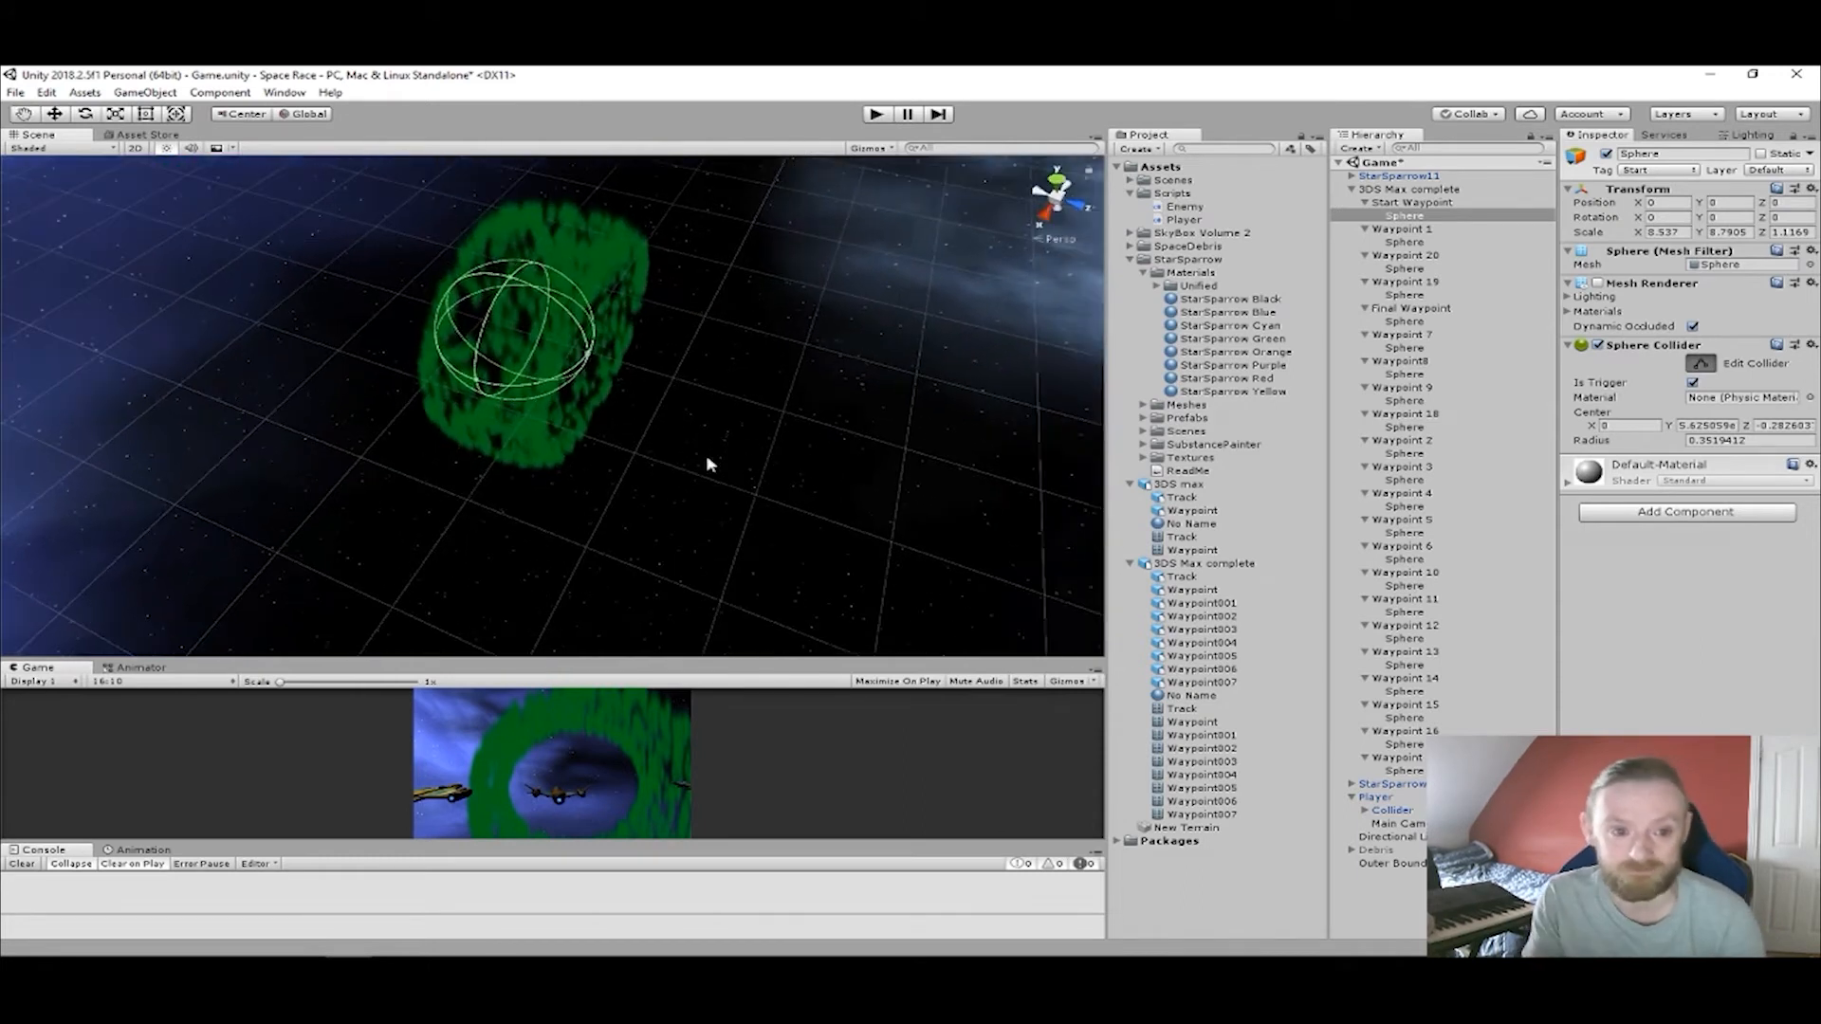
Select StarSparrow11, start a play-test and watch the ship fly past the Start Waypoint in the Scene view.
{"action": "left_click", "coordinate": [1392, 177]}
{"action": "left_click", "coordinate": [873, 116]}
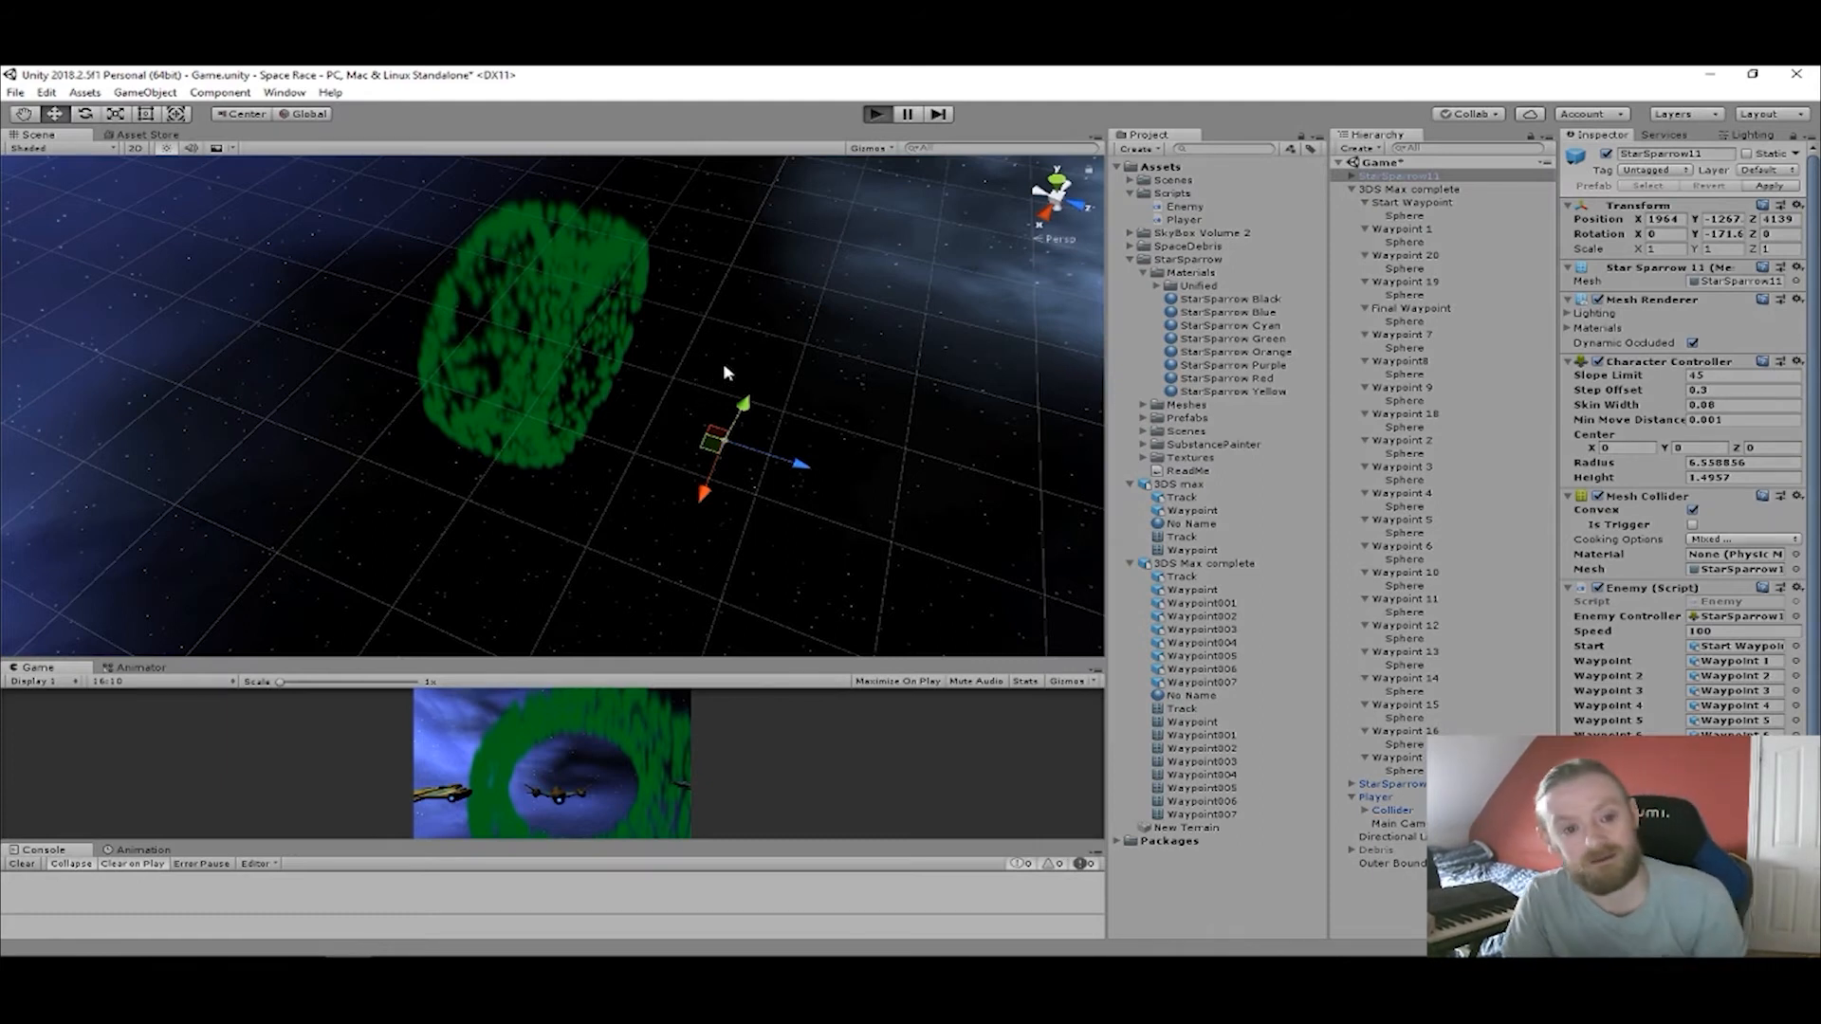
{"action": "middle_click_drag", "start_coordinate": [669, 370], "coordinate": [865, 528]}
{"action": "scroll", "coordinate": [865, 528], "scroll_direction": "up", "scroll_amount": 5}
{"action": "middle_click_drag", "start_coordinate": [1044, 532], "coordinate": [1008, 541]}
{"action": "middle_click_drag", "start_coordinate": [880, 525], "coordinate": [902, 573]}
{"action": "right_click_drag", "start_coordinate": [865, 523], "coordinate": [787, 434]}
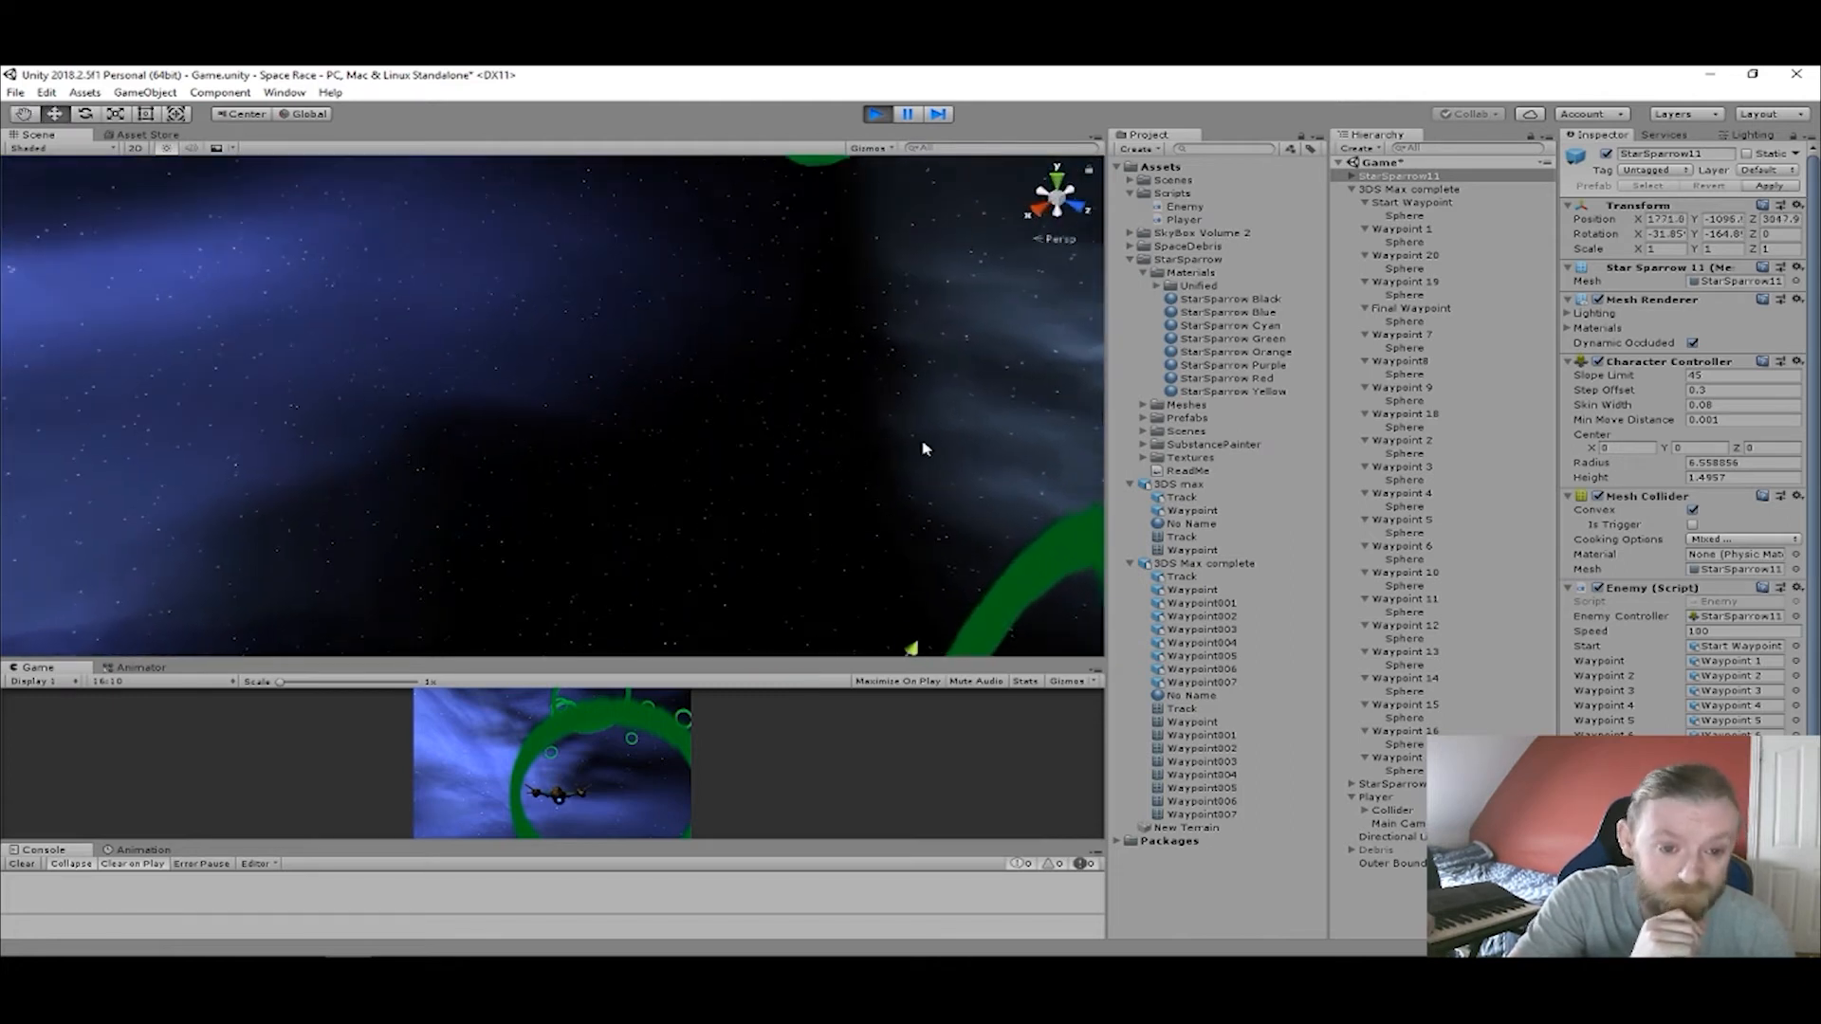
Check Waypoint 1 and Waypoint 2 during the play-test, then reselect StarSparrow11 and track its flight towards the next rings.
{"action": "left_click", "coordinate": [1401, 229]}
{"action": "left_click", "coordinate": [1427, 440]}
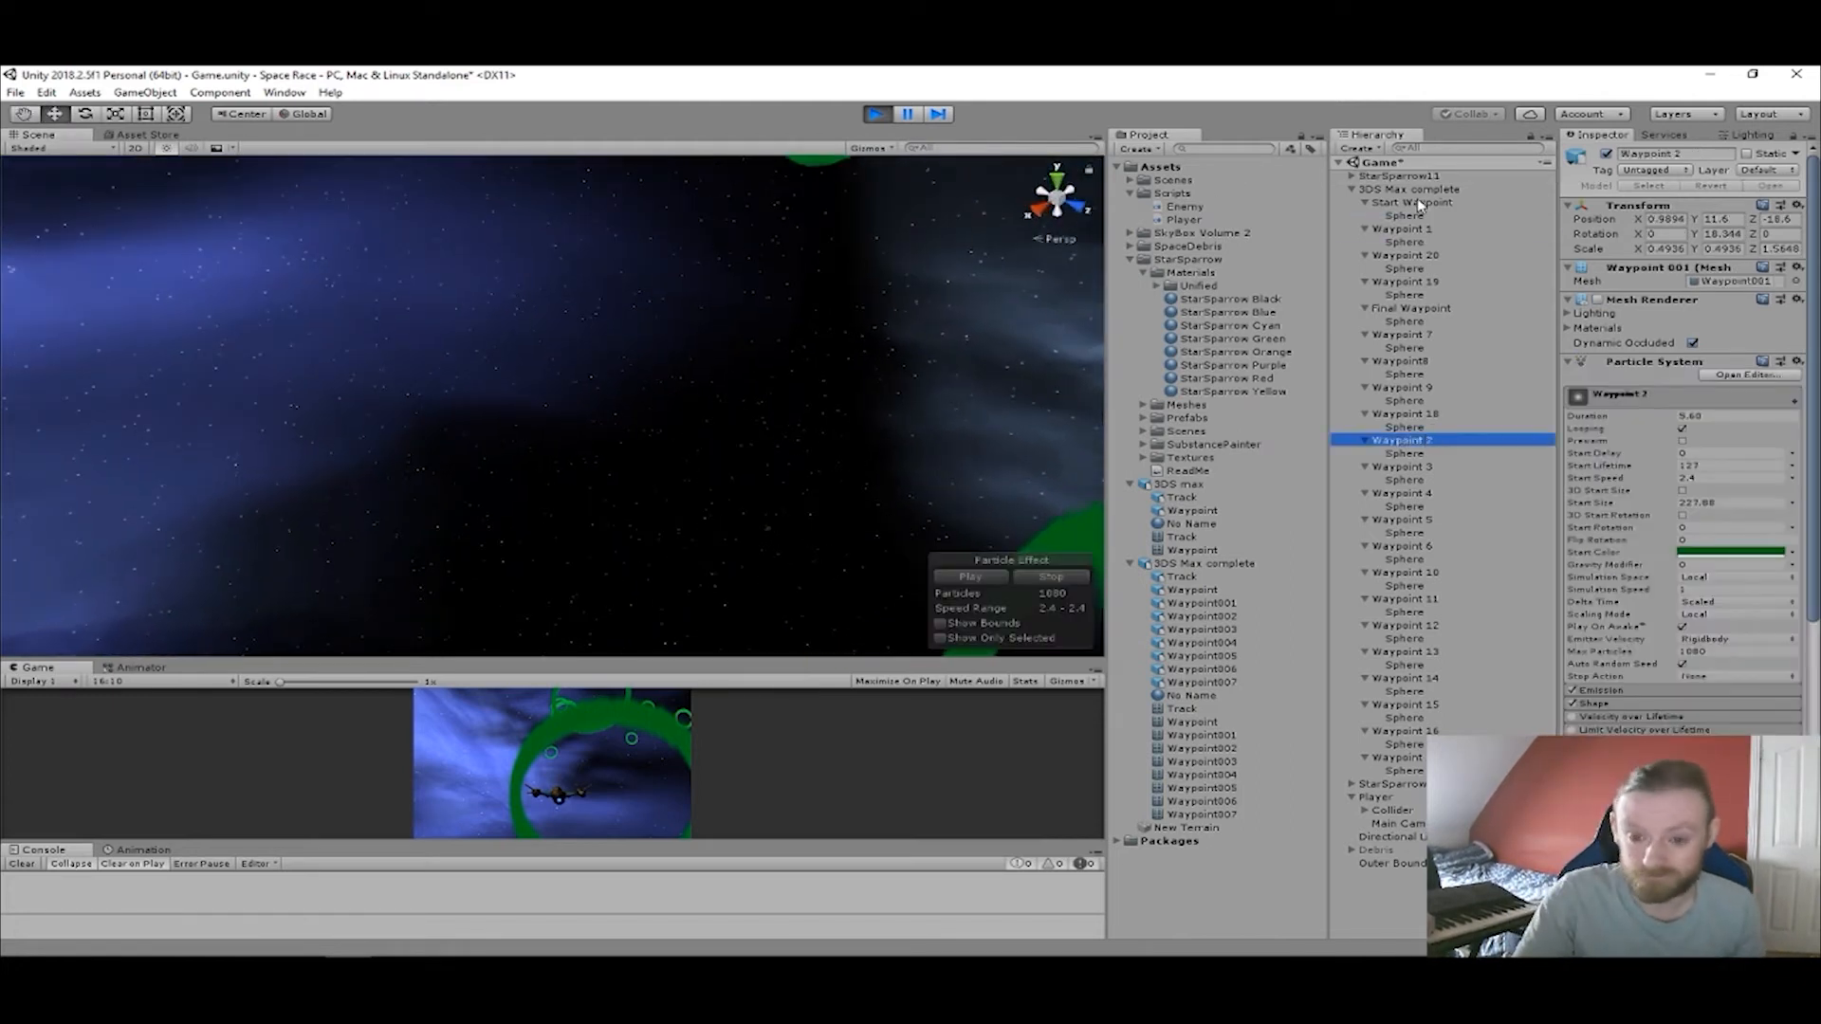
{"action": "left_click", "coordinate": [1404, 177]}
{"action": "scroll", "coordinate": [759, 396], "scroll_direction": "up", "scroll_amount": 3}
{"action": "middle_click_drag", "start_coordinate": [750, 398], "coordinate": [666, 296]}
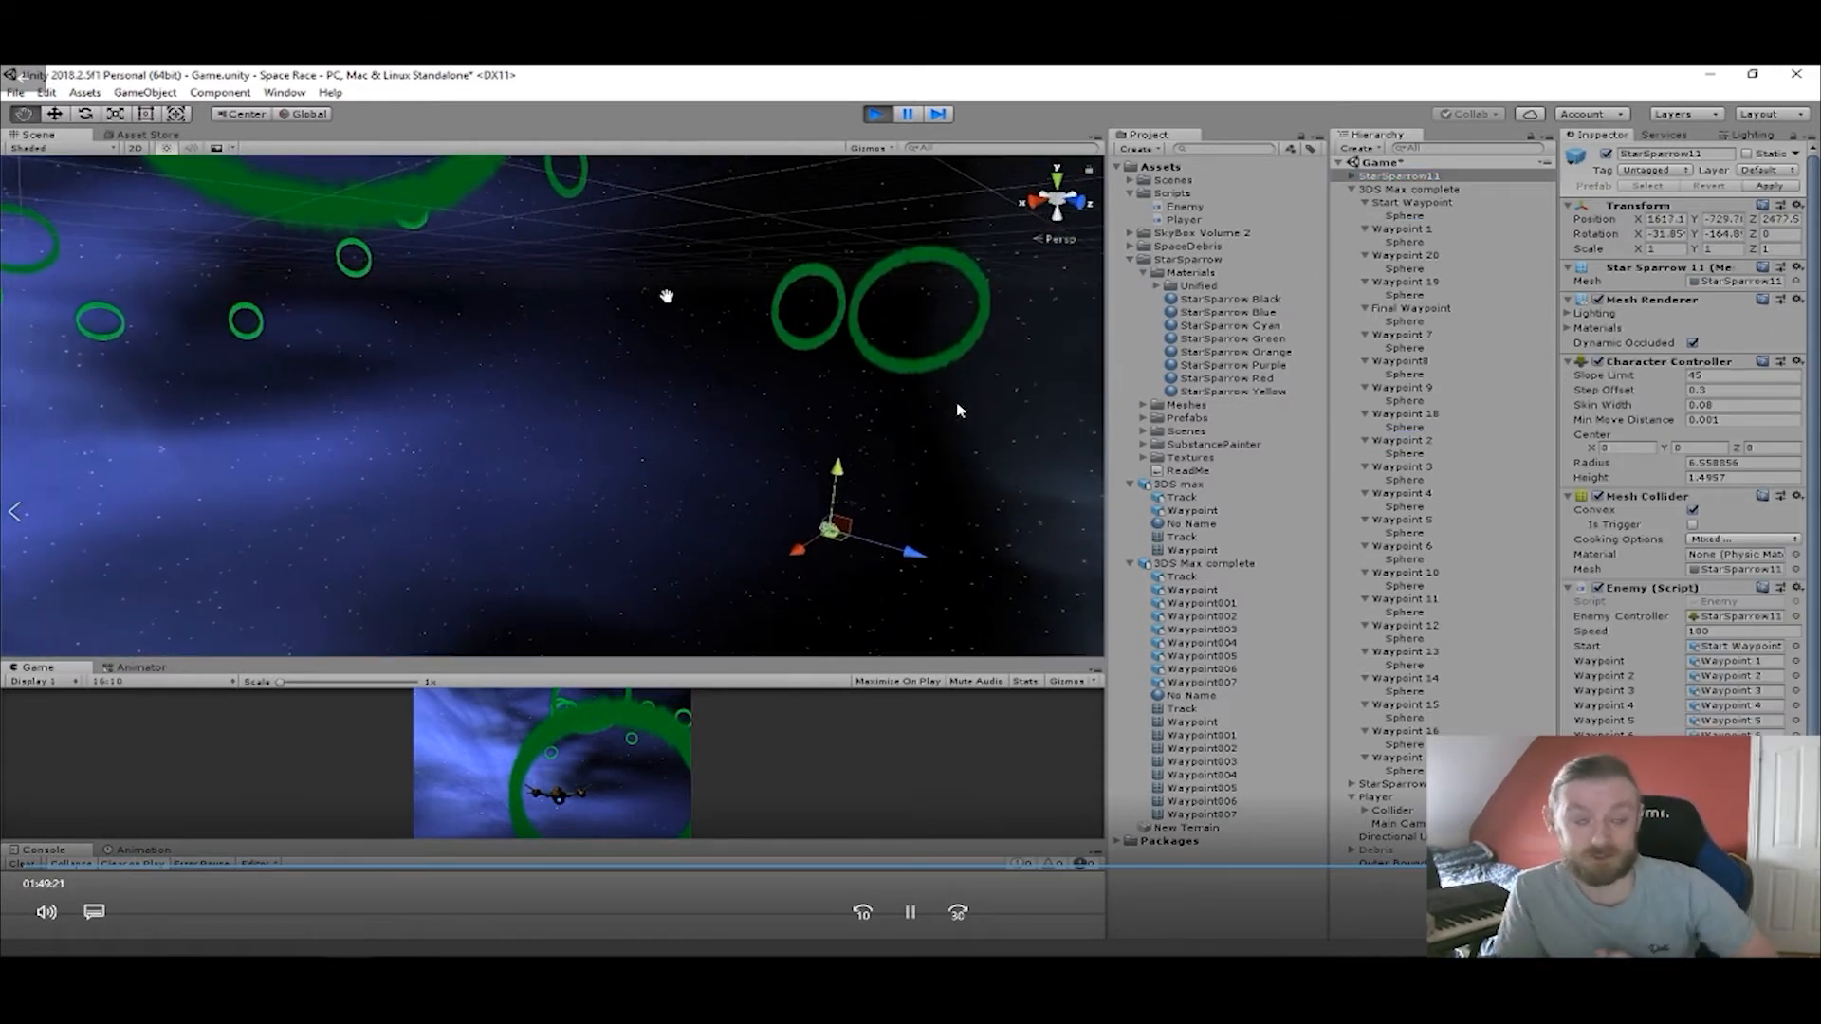
{"action": "middle_click_drag", "start_coordinate": [849, 384], "coordinate": [921, 451]}
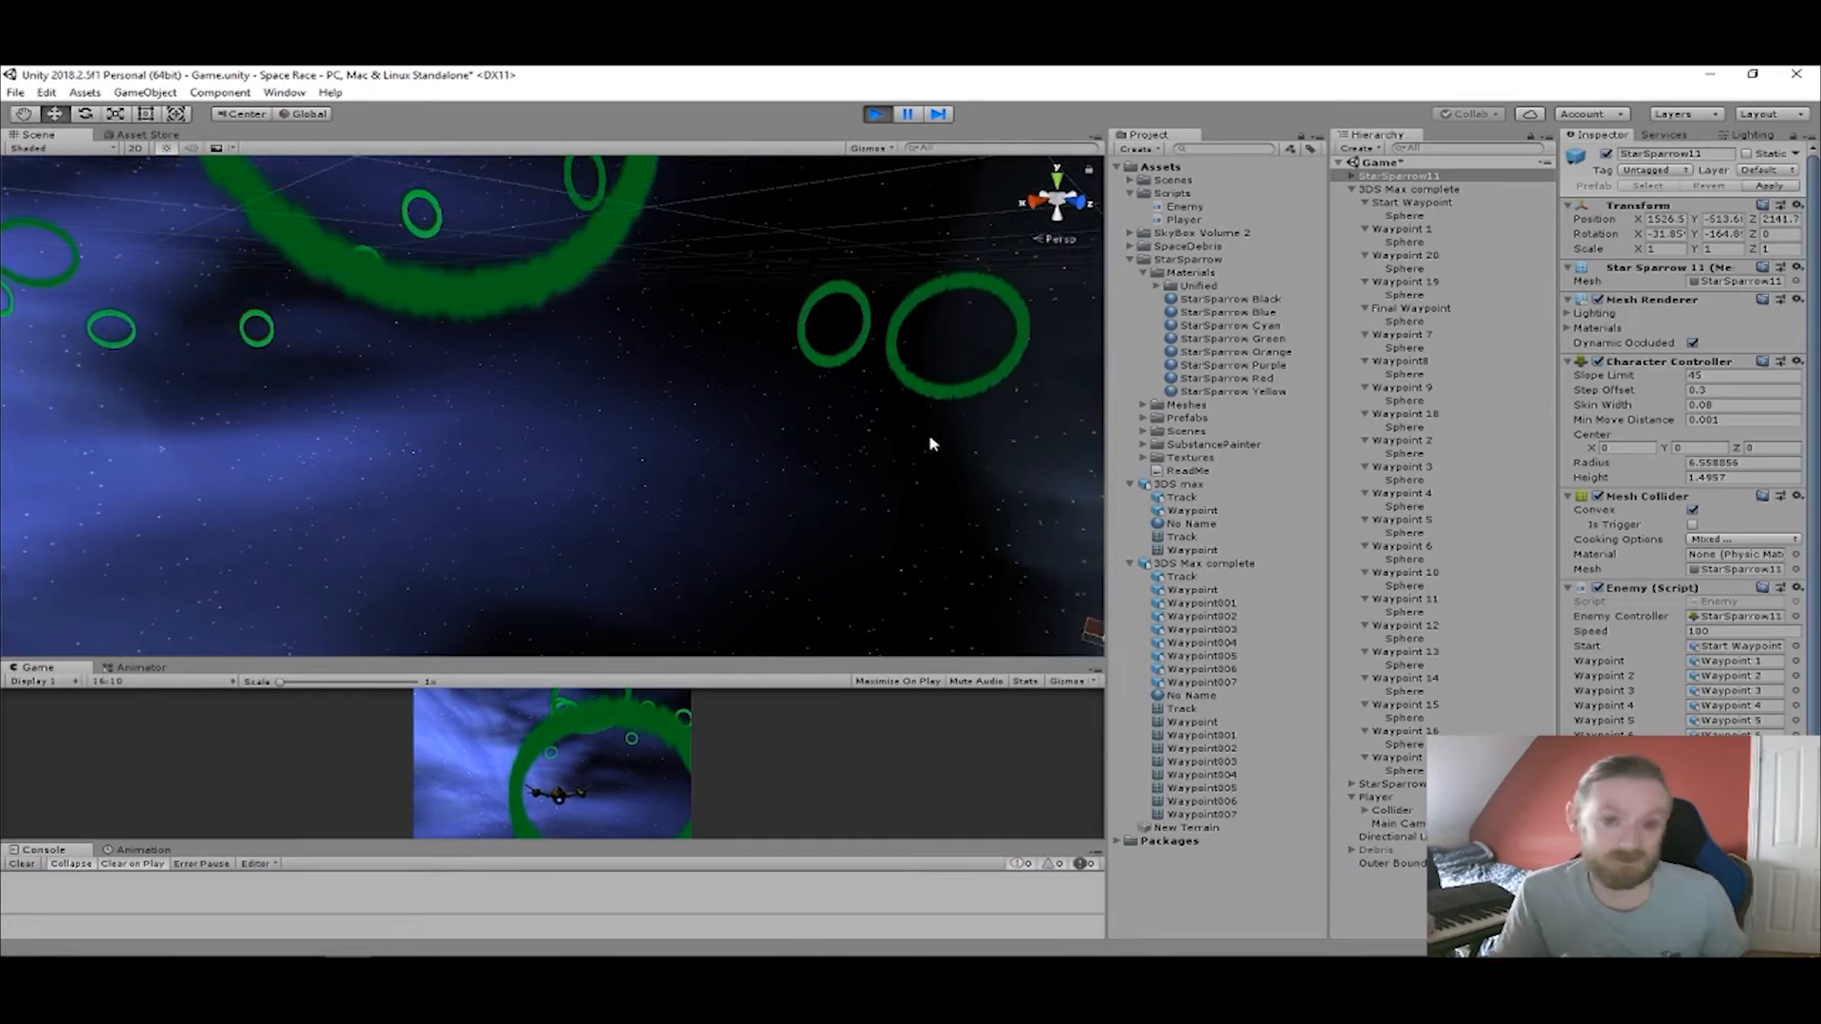
{"action": "right_click_drag", "start_coordinate": [929, 438], "coordinate": [986, 470]}
{"action": "middle_click_drag", "start_coordinate": [782, 367], "coordinate": [888, 437]}
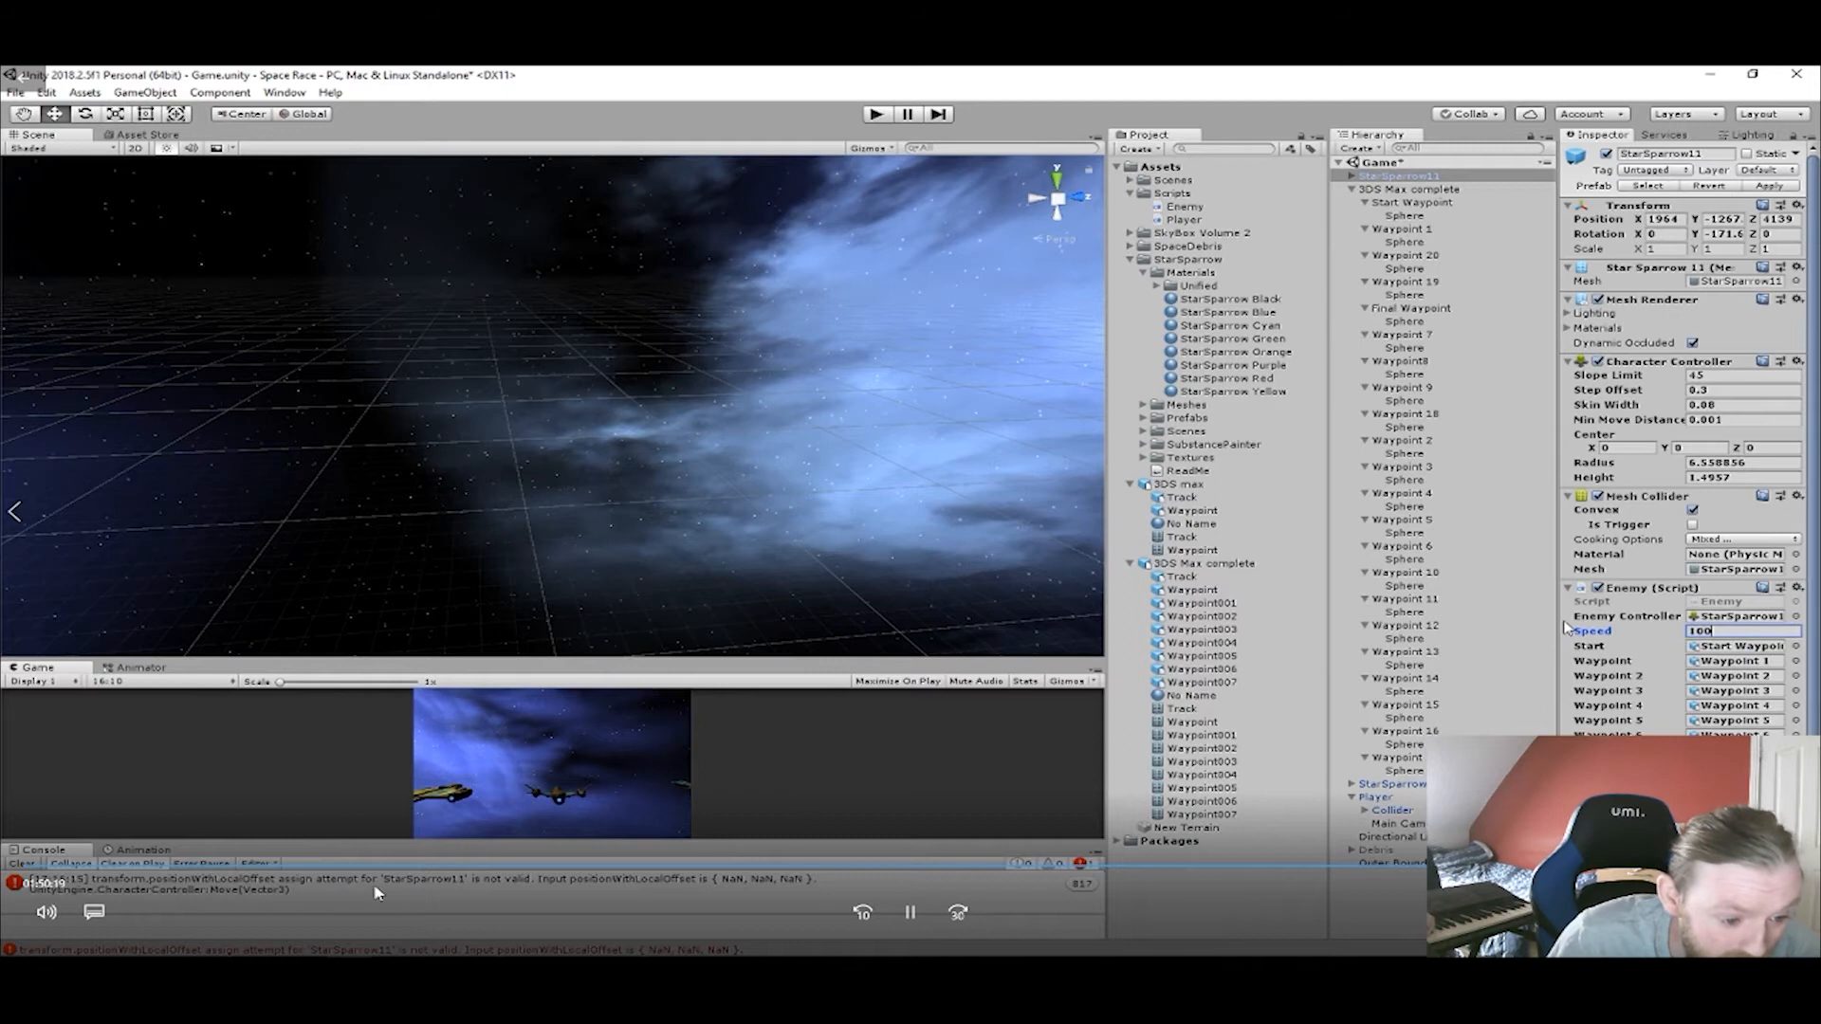
Set the Enemy script's Speed to 800 on StarSparrow11 and 860 on StarSparrow9.
{"action": "left_click_drag", "start_coordinate": [1722, 631], "coordinate": [1673, 635]}
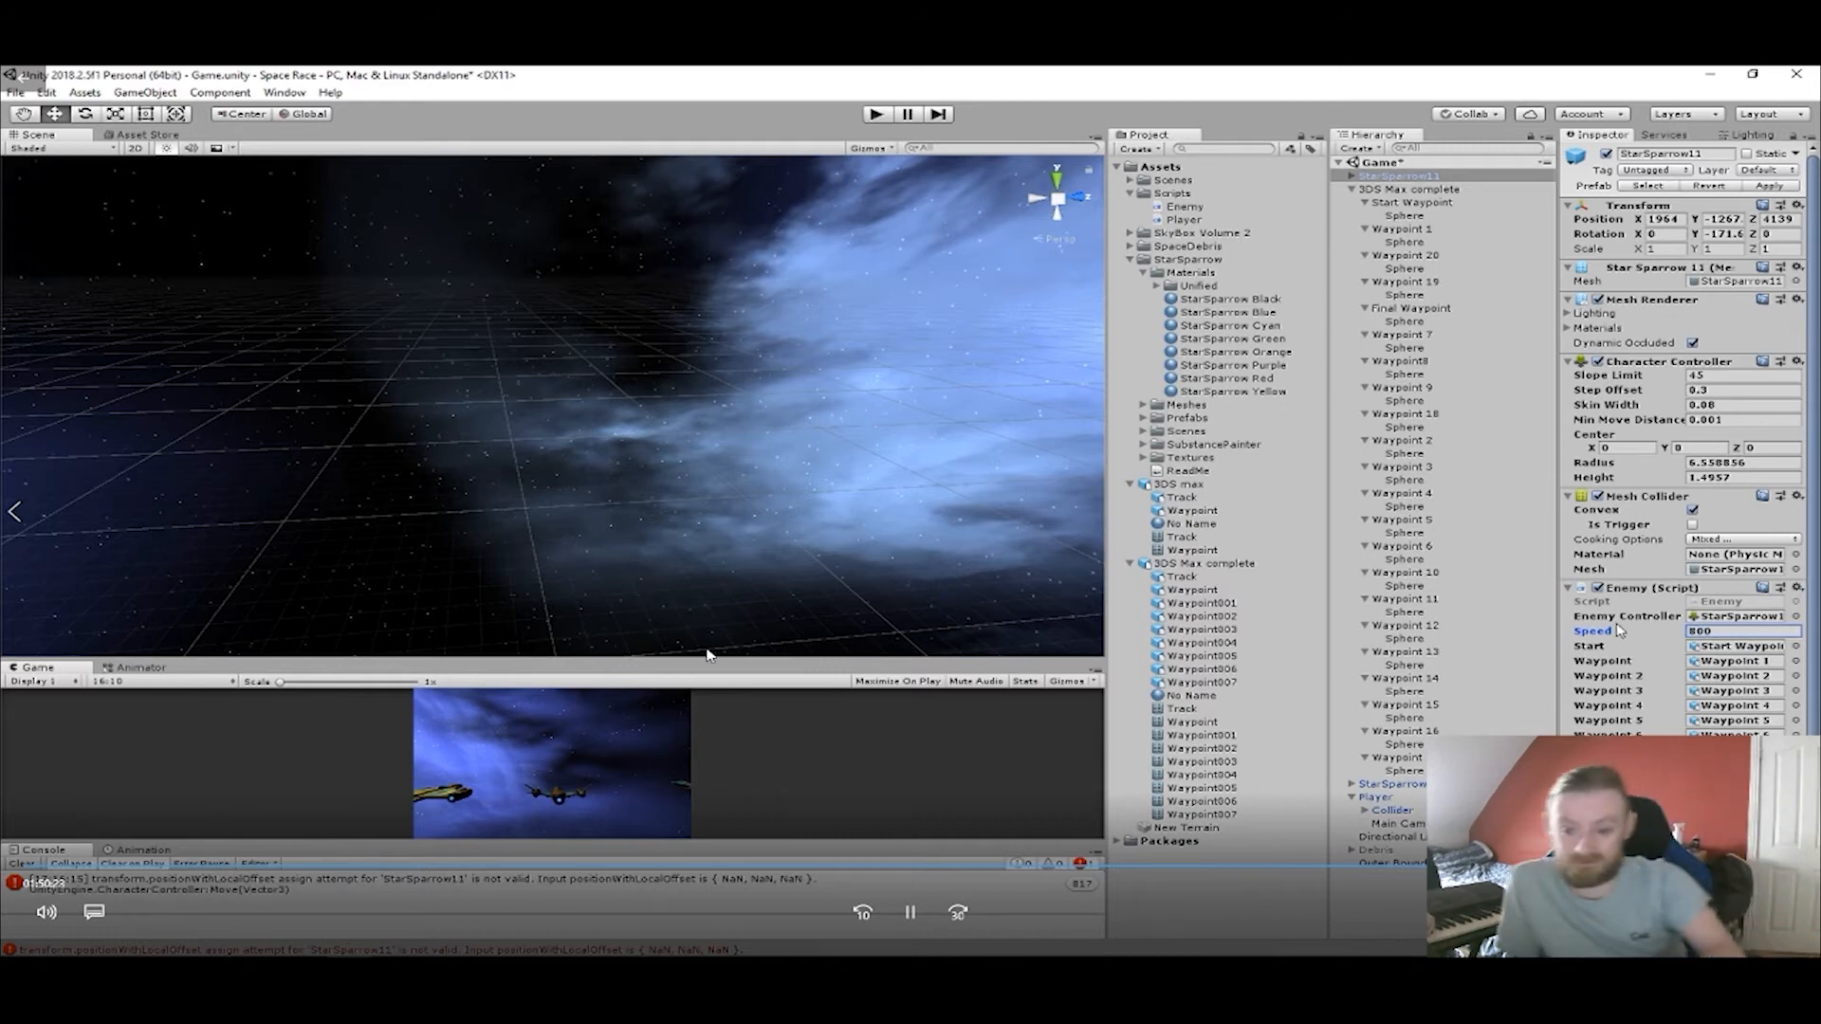
{"action": "left_click", "coordinate": [1421, 785]}
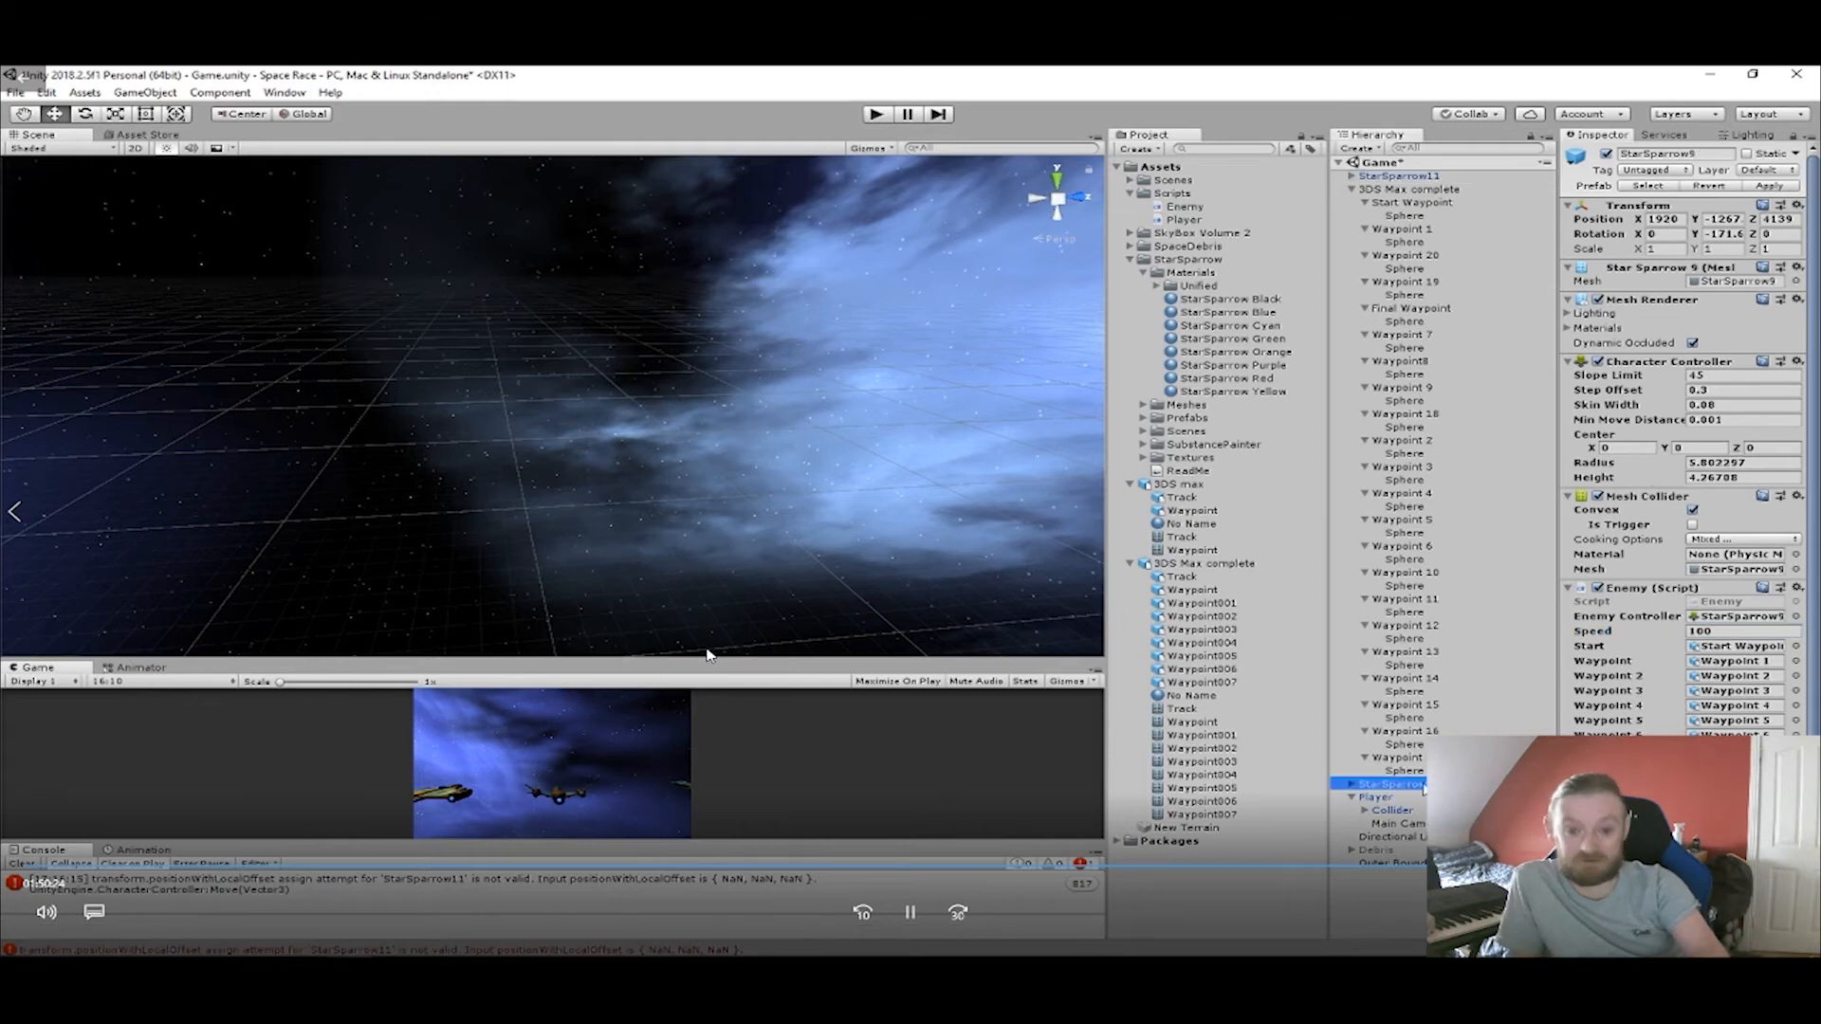
{"action": "left_click", "coordinate": [1652, 635]}
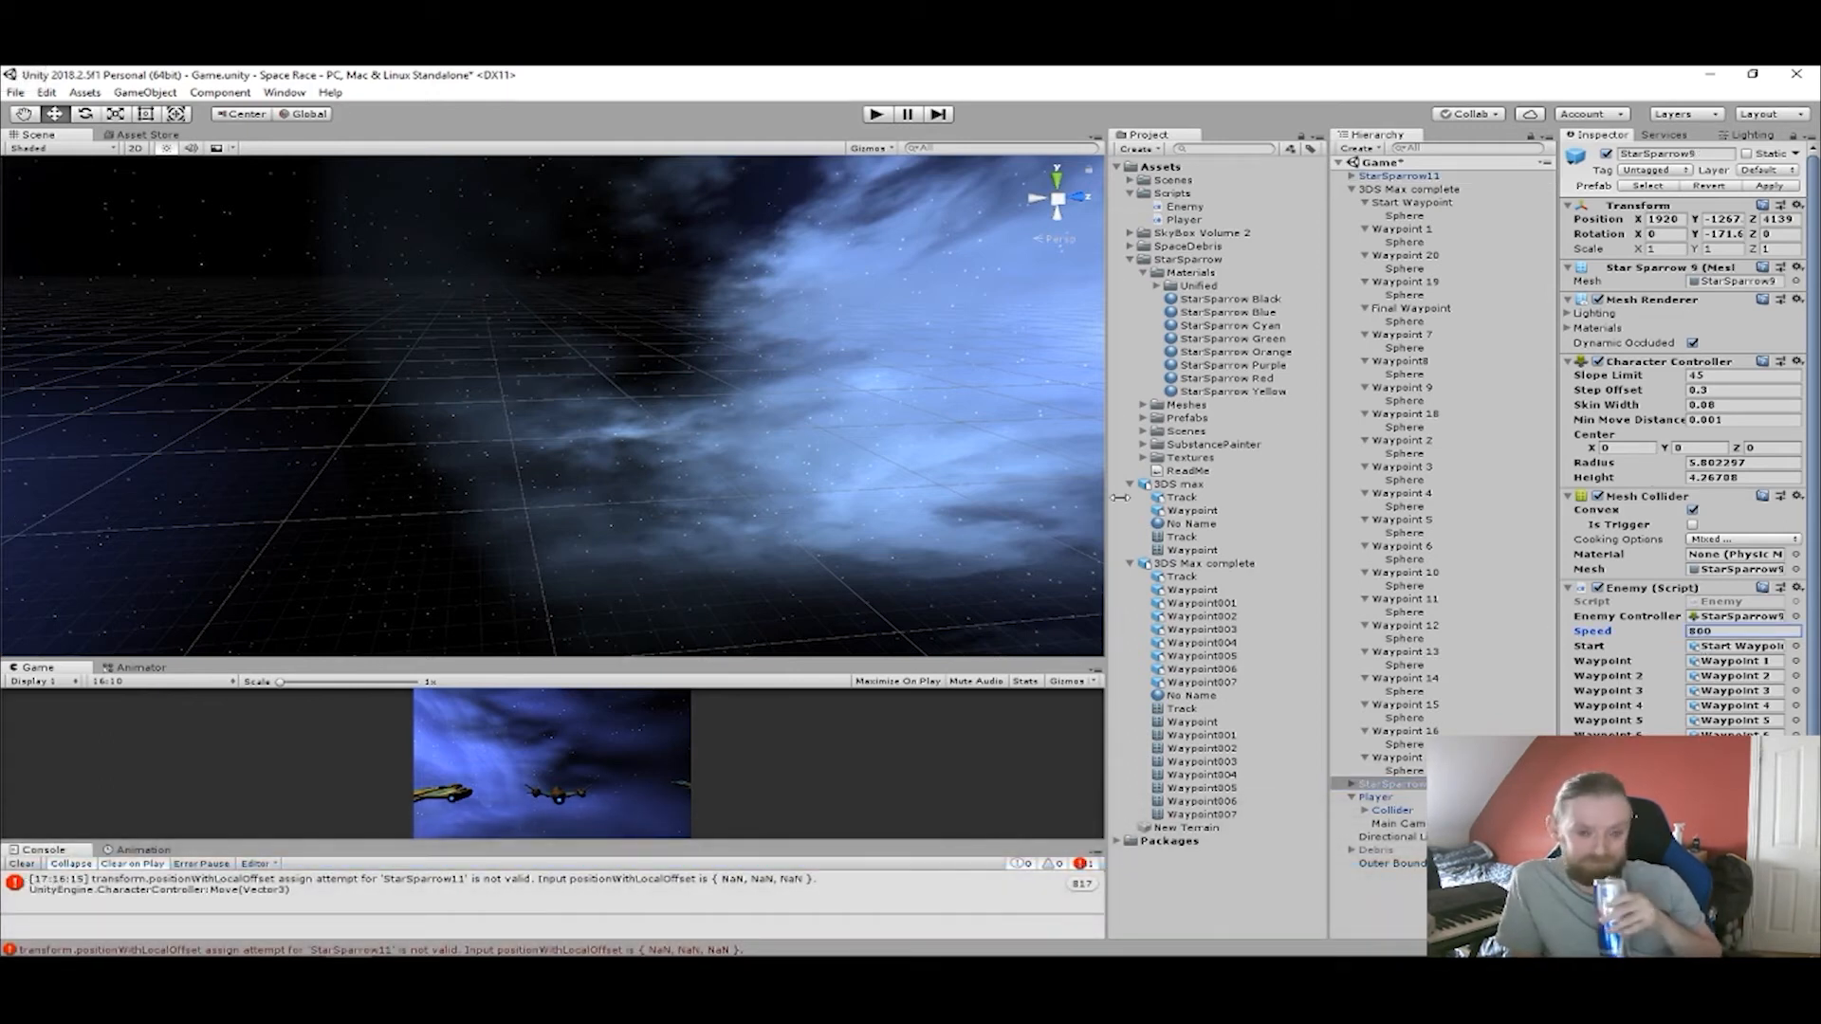
Frame StarSparrow11 in the Scene view and start a play-test with the new speeds.
{"action": "double_click", "coordinate": [1405, 176]}
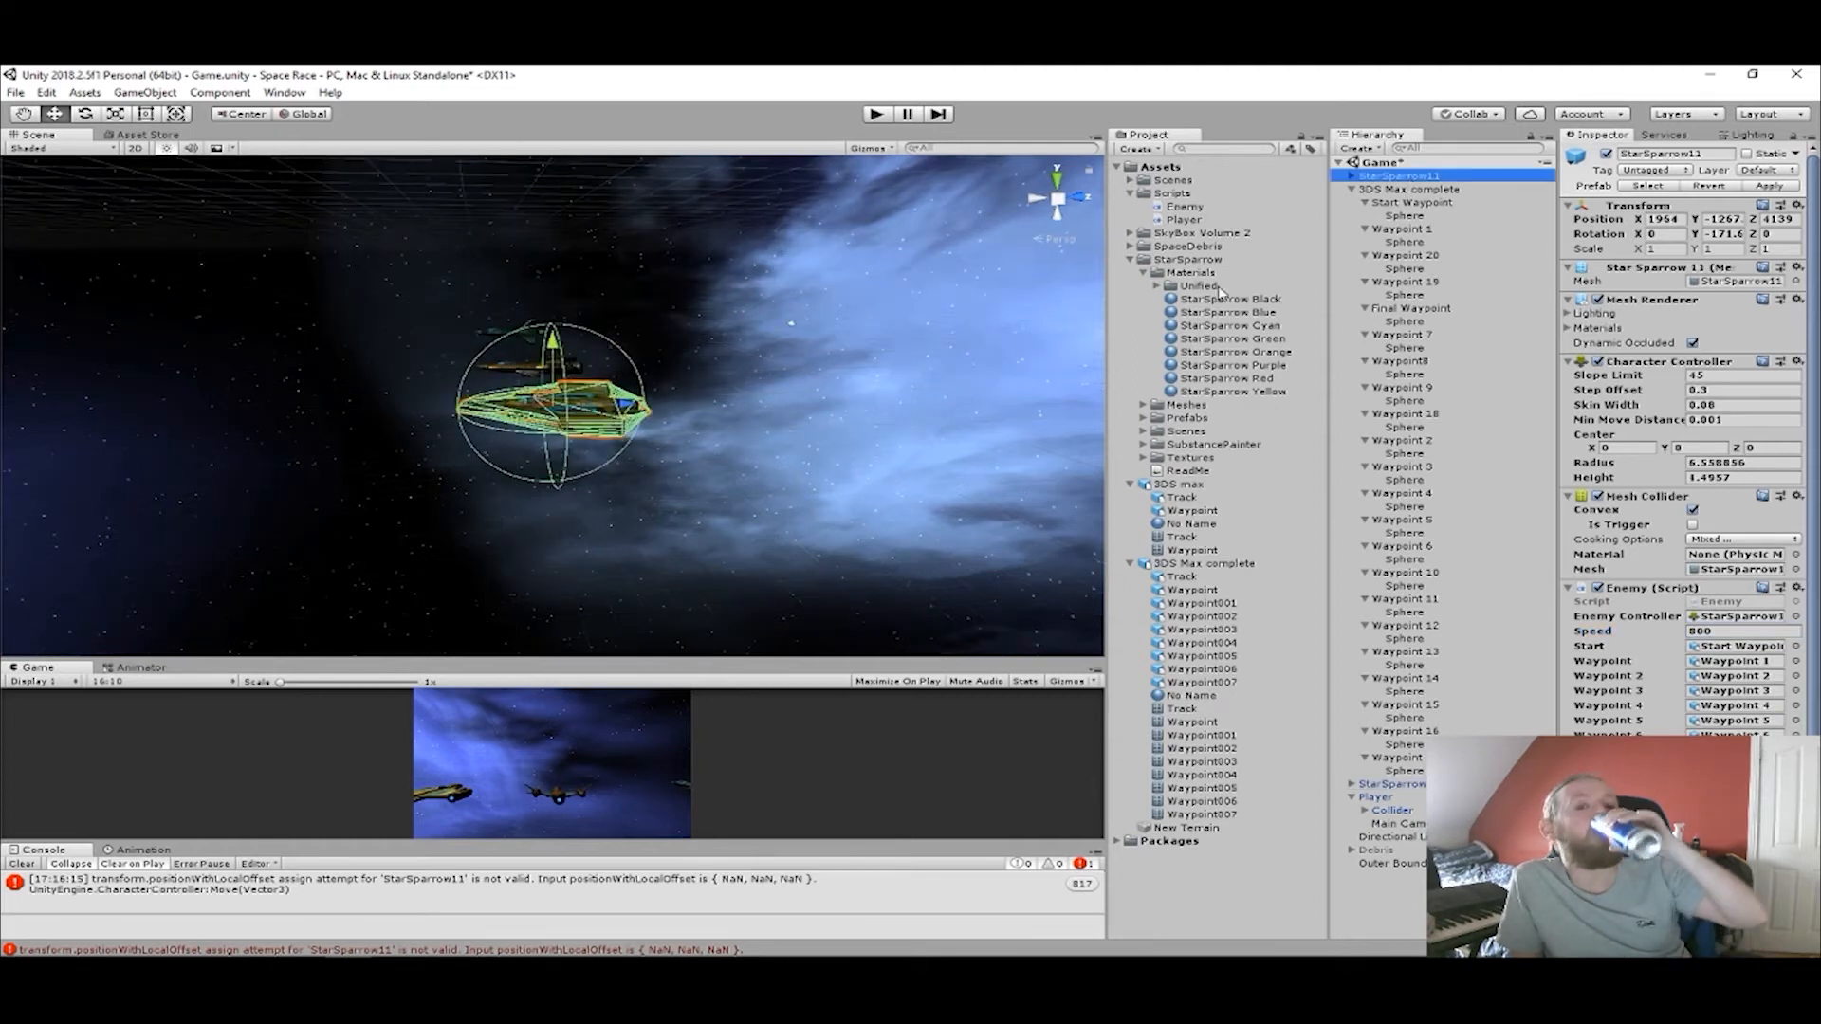
{"action": "scroll", "coordinate": [394, 406], "scroll_direction": "down", "scroll_amount": 3}
{"action": "right_click_drag", "start_coordinate": [398, 371], "coordinate": [399, 385]}
{"action": "scroll", "coordinate": [404, 389], "scroll_direction": "down", "scroll_amount": 6}
{"action": "middle_click_drag", "start_coordinate": [407, 390], "coordinate": [604, 513]}
{"action": "scroll", "coordinate": [578, 428], "scroll_direction": "down", "scroll_amount": 10}
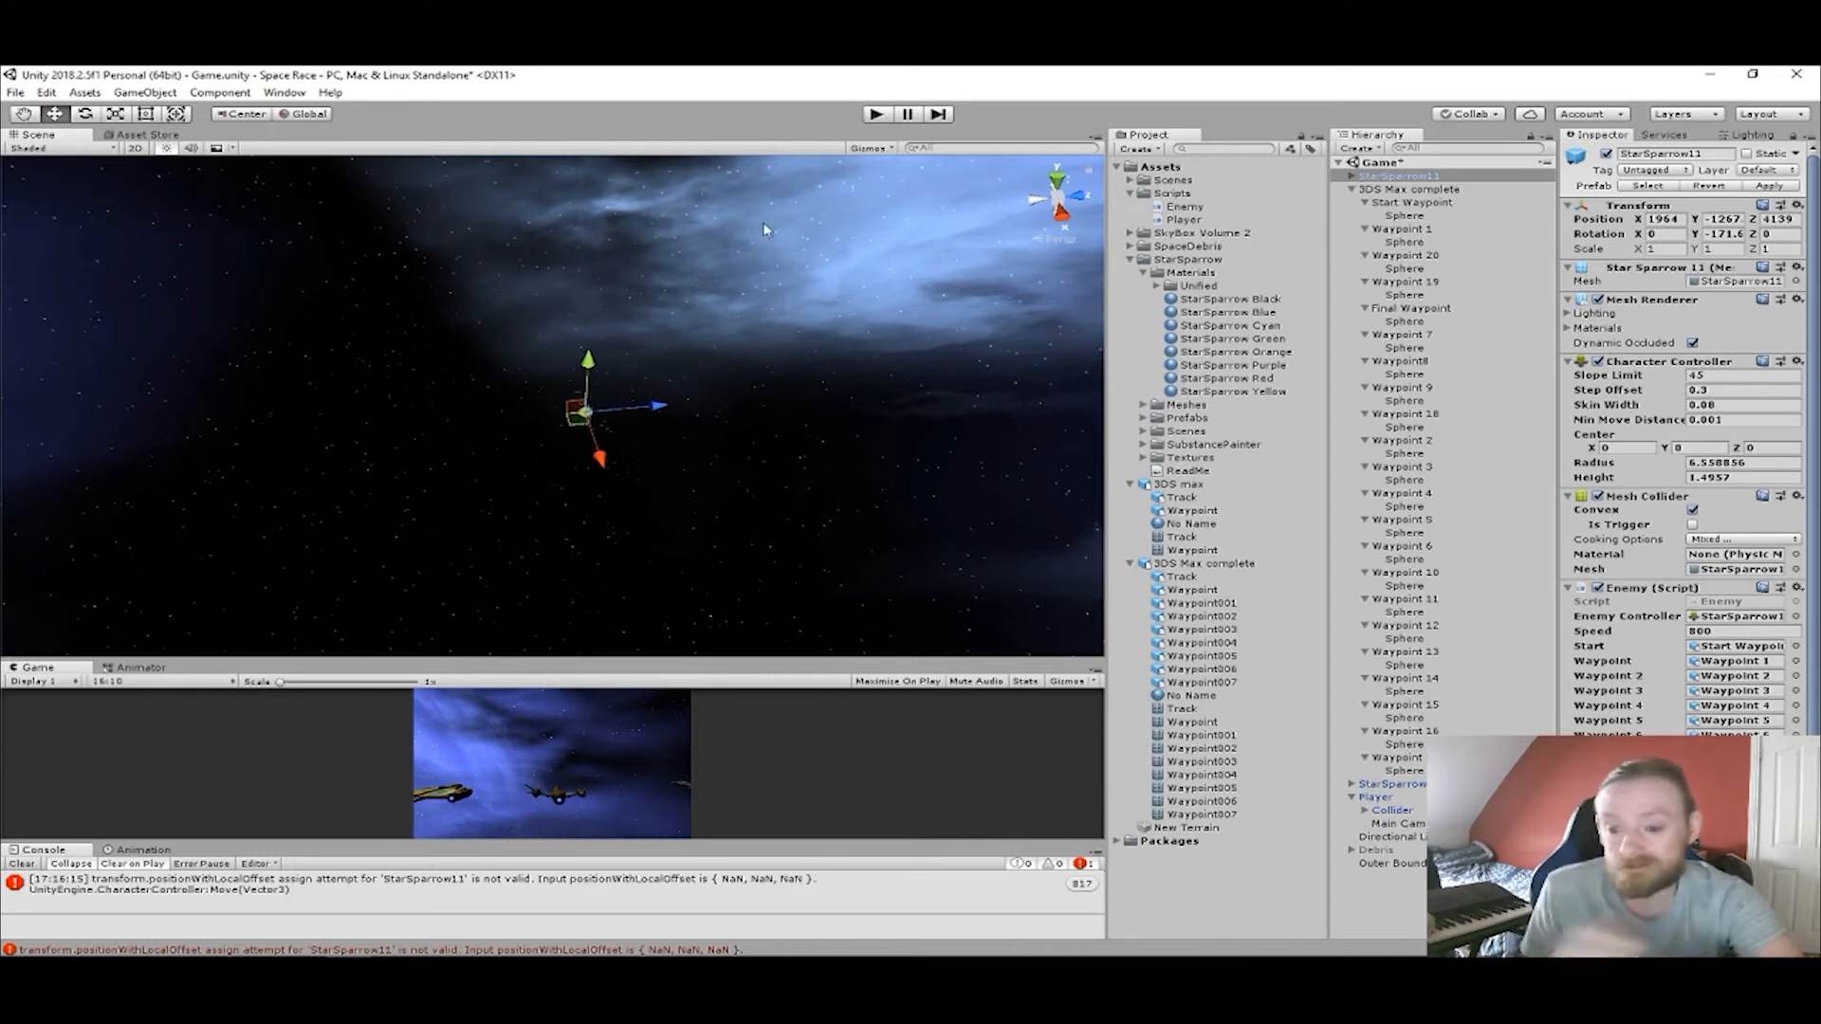
{"action": "left_click", "coordinate": [889, 113]}
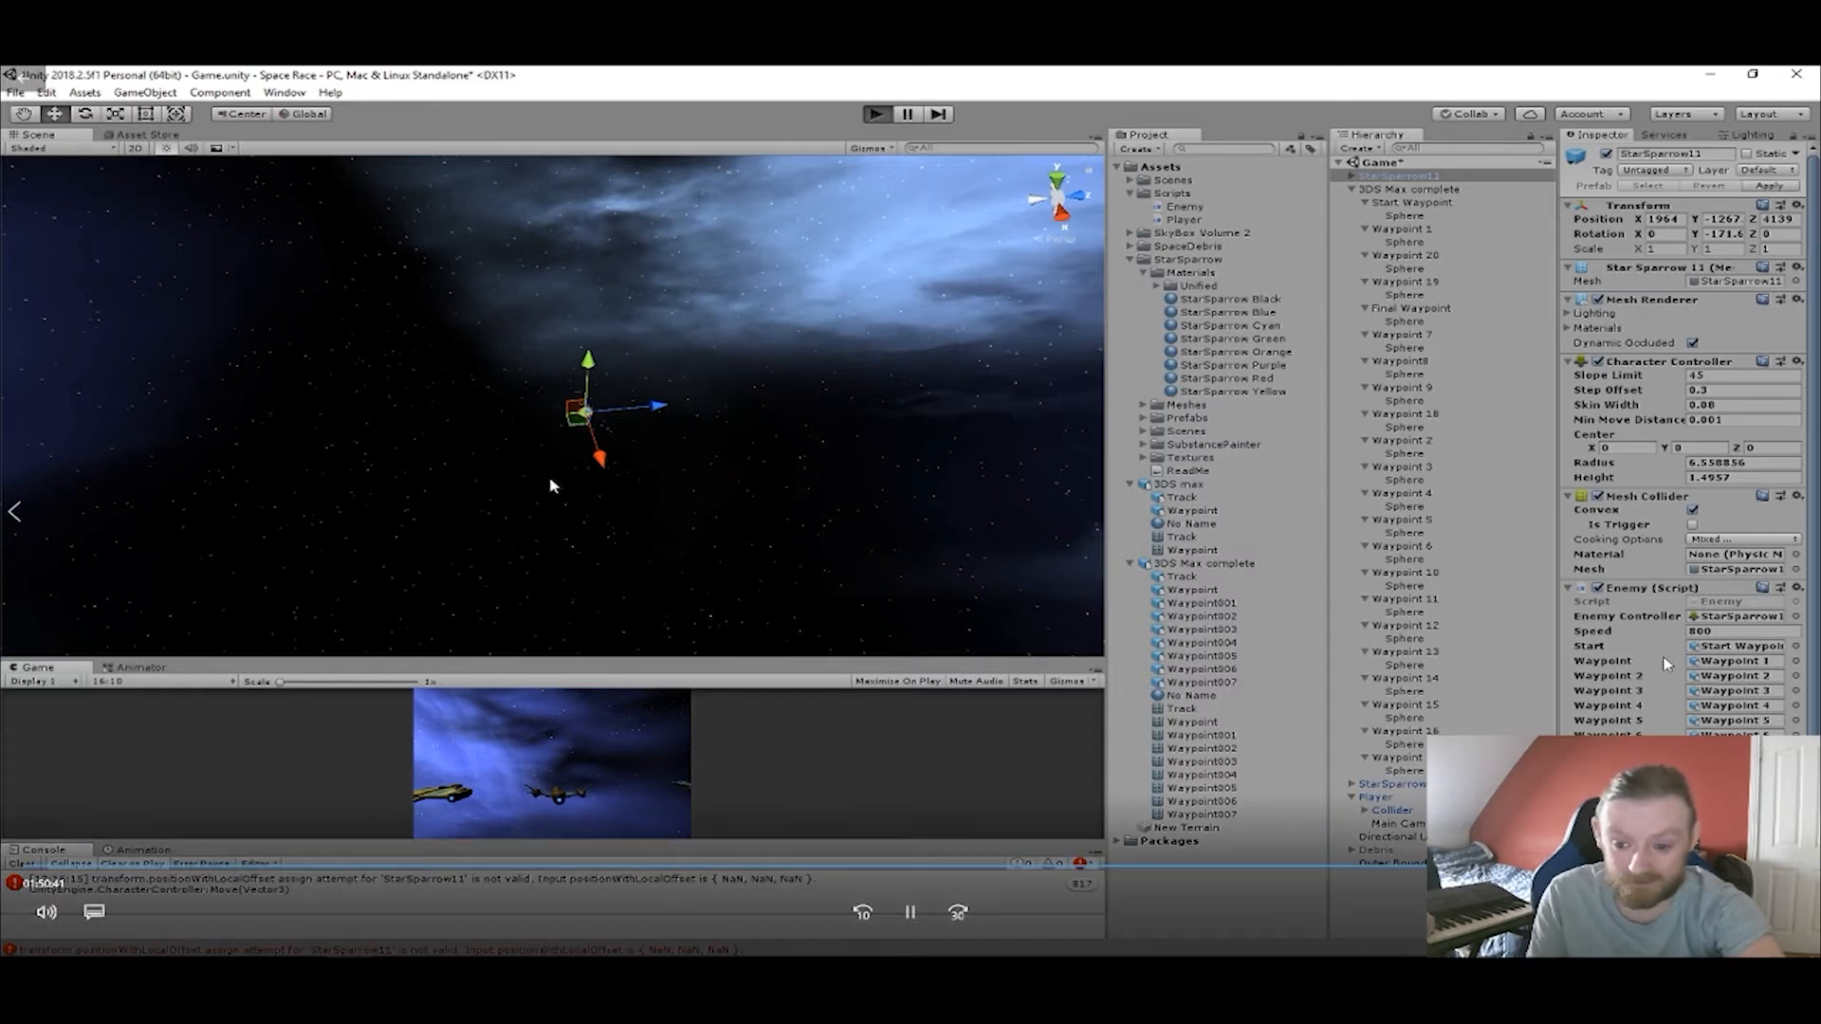
Follow StarSparrow11 through the waypoint rings in the Scene view, watching where it turns at each one.
{"action": "right_click_drag", "start_coordinate": [553, 486], "coordinate": [297, 423]}
{"action": "middle_click_drag", "start_coordinate": [296, 423], "coordinate": [894, 634]}
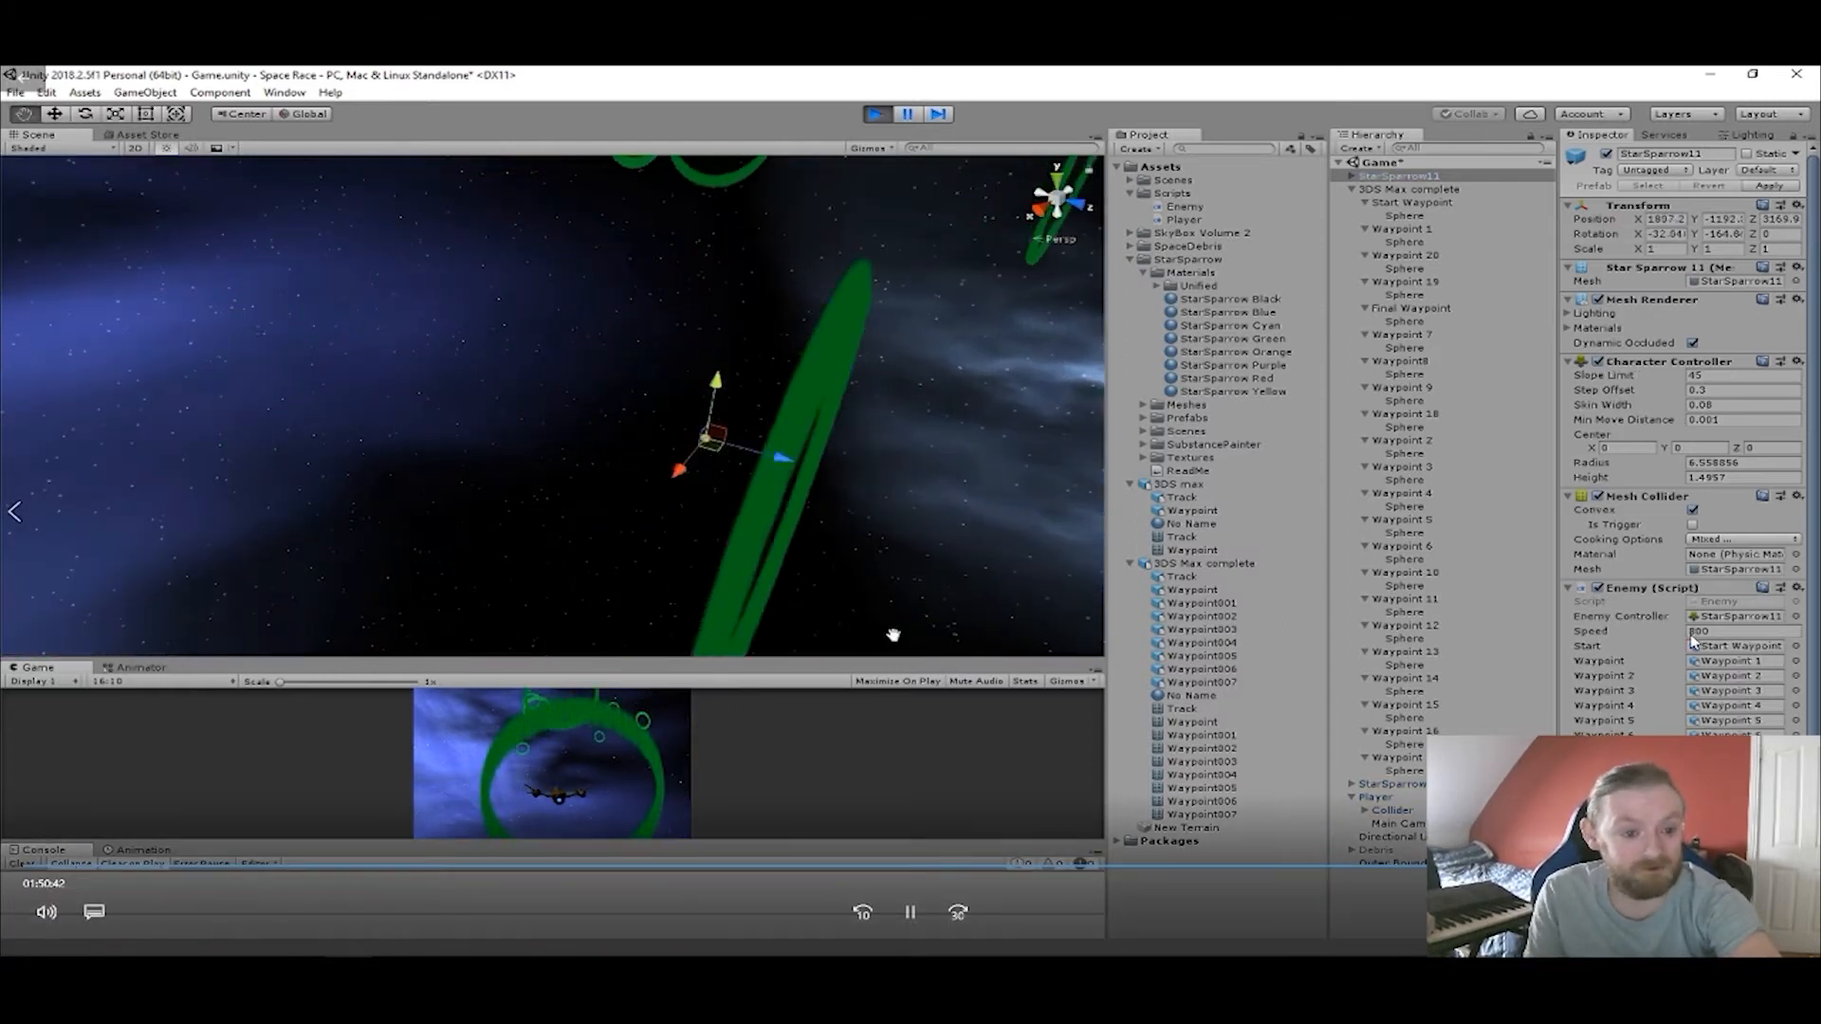
{"action": "right_click_drag", "start_coordinate": [540, 370], "coordinate": [436, 272]}
{"action": "middle_click_drag", "start_coordinate": [435, 272], "coordinate": [934, 630]}
{"action": "right_click_drag", "start_coordinate": [645, 391], "coordinate": [801, 480]}
{"action": "middle_click_drag", "start_coordinate": [800, 480], "coordinate": [1049, 549]}
{"action": "middle_click_drag", "start_coordinate": [703, 419], "coordinate": [838, 472]}
{"action": "right_click_drag", "start_coordinate": [837, 472], "coordinate": [639, 504]}
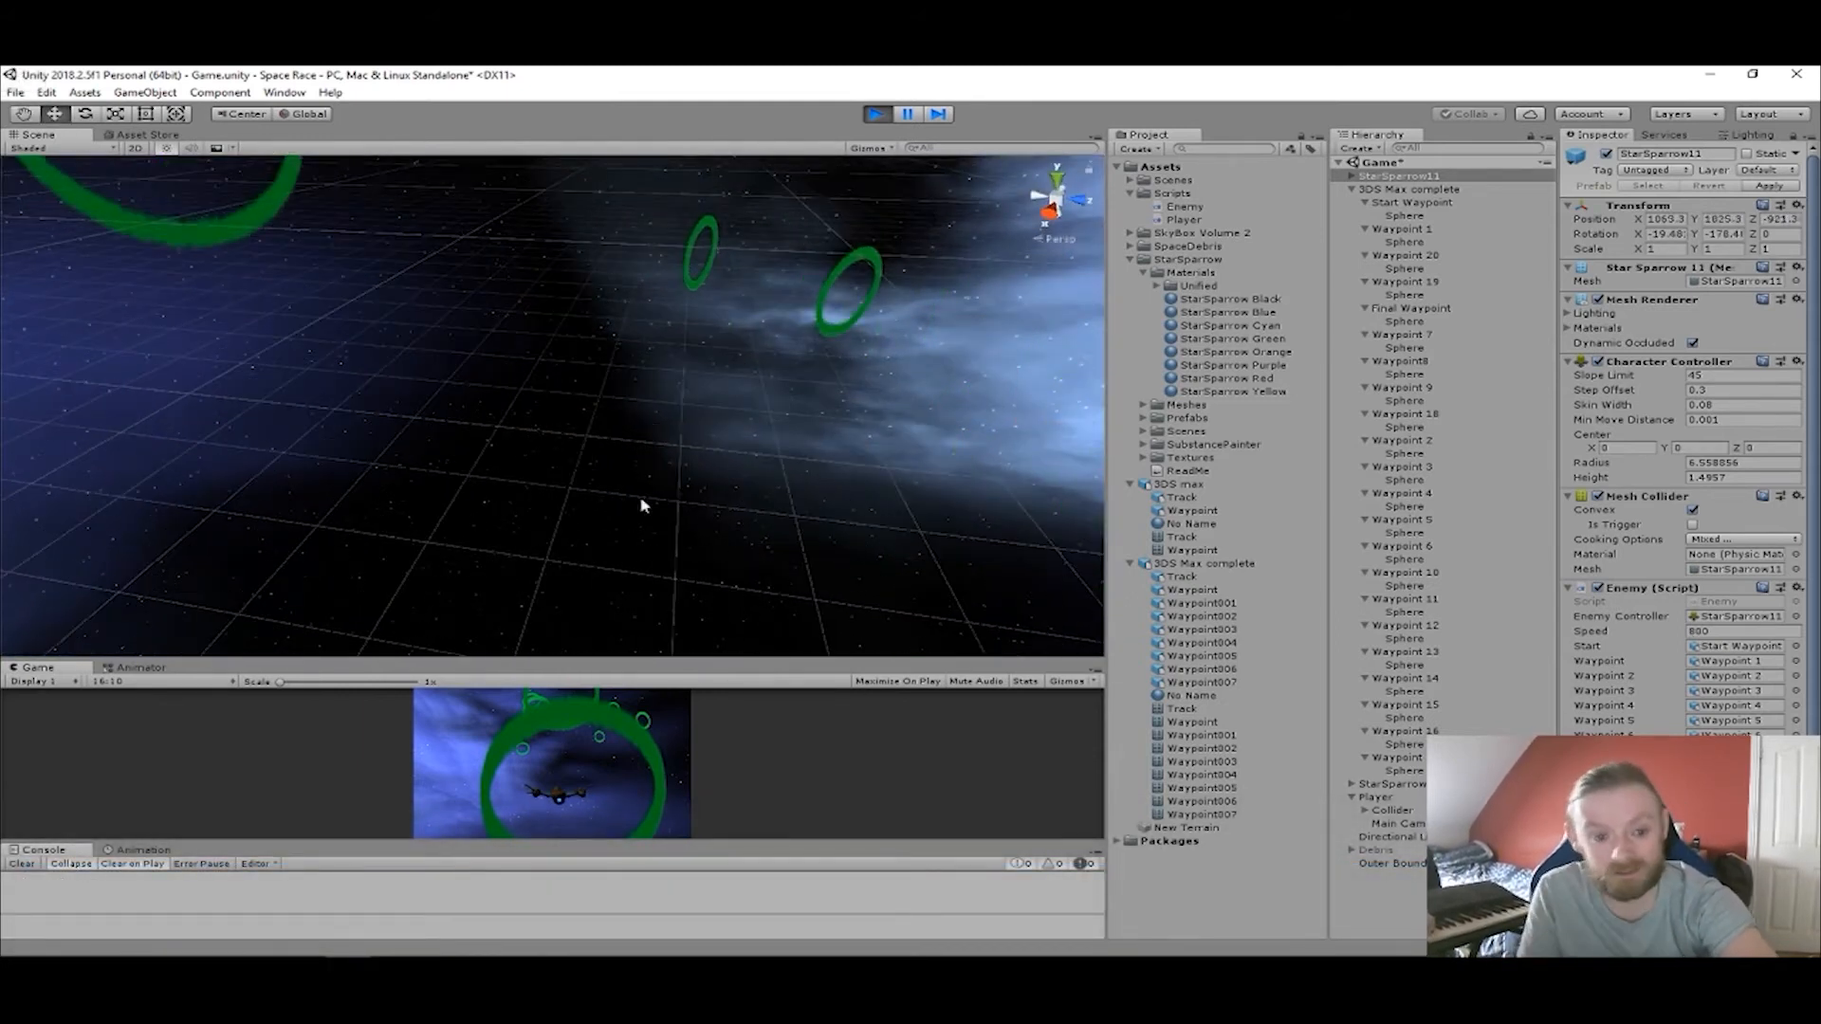
{"action": "middle_click_drag", "start_coordinate": [391, 396], "coordinate": [528, 479]}
{"action": "right_click_drag", "start_coordinate": [503, 394], "coordinate": [744, 384]}
{"action": "middle_click_drag", "start_coordinate": [617, 378], "coordinate": [955, 448]}
{"action": "middle_click_drag", "start_coordinate": [430, 358], "coordinate": [662, 511]}
{"action": "middle_click_drag", "start_coordinate": [512, 412], "coordinate": [654, 483]}
{"action": "middle_click_drag", "start_coordinate": [460, 399], "coordinate": [592, 450]}
{"action": "middle_click_drag", "start_coordinate": [402, 394], "coordinate": [664, 461]}
{"action": "middle_click_drag", "start_coordinate": [521, 399], "coordinate": [595, 427]}
{"action": "middle_click_drag", "start_coordinate": [345, 341], "coordinate": [683, 492]}
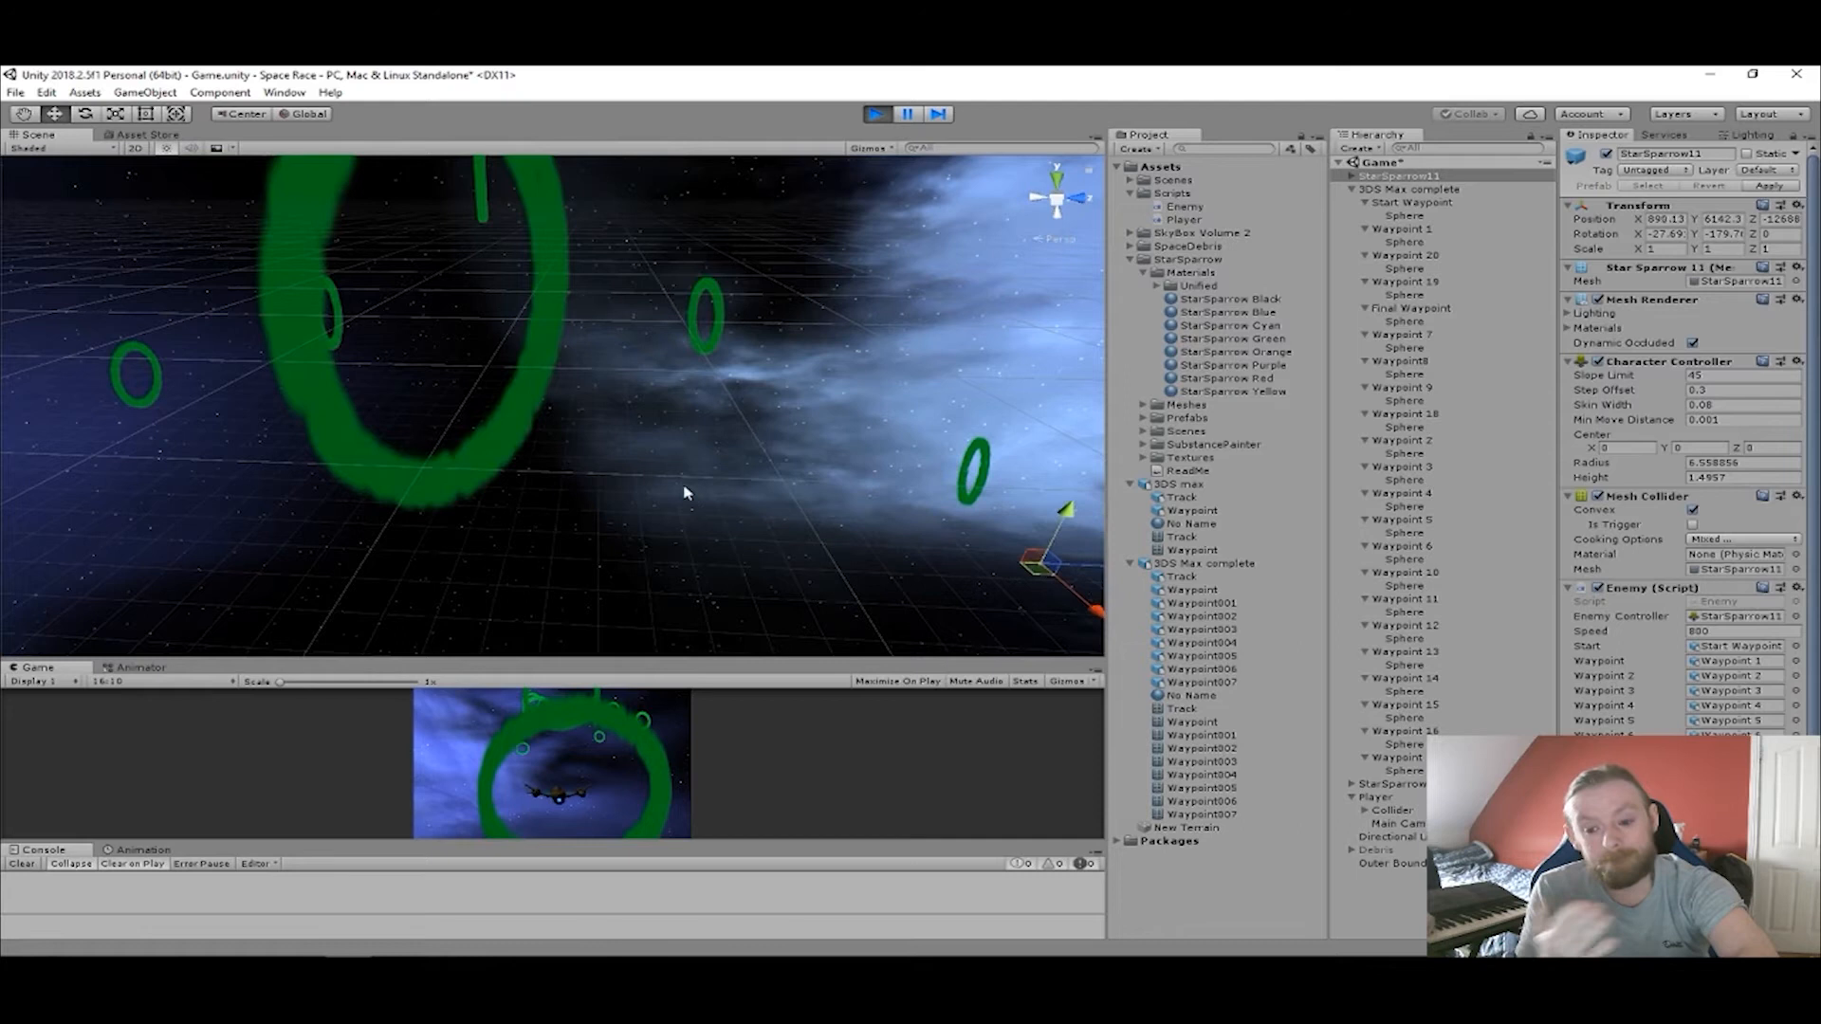
{"action": "middle_click_drag", "start_coordinate": [565, 423], "coordinate": [695, 477]}
{"action": "right_click_drag", "start_coordinate": [697, 478], "coordinate": [794, 507]}
{"action": "middle_click_drag", "start_coordinate": [555, 417], "coordinate": [663, 459]}
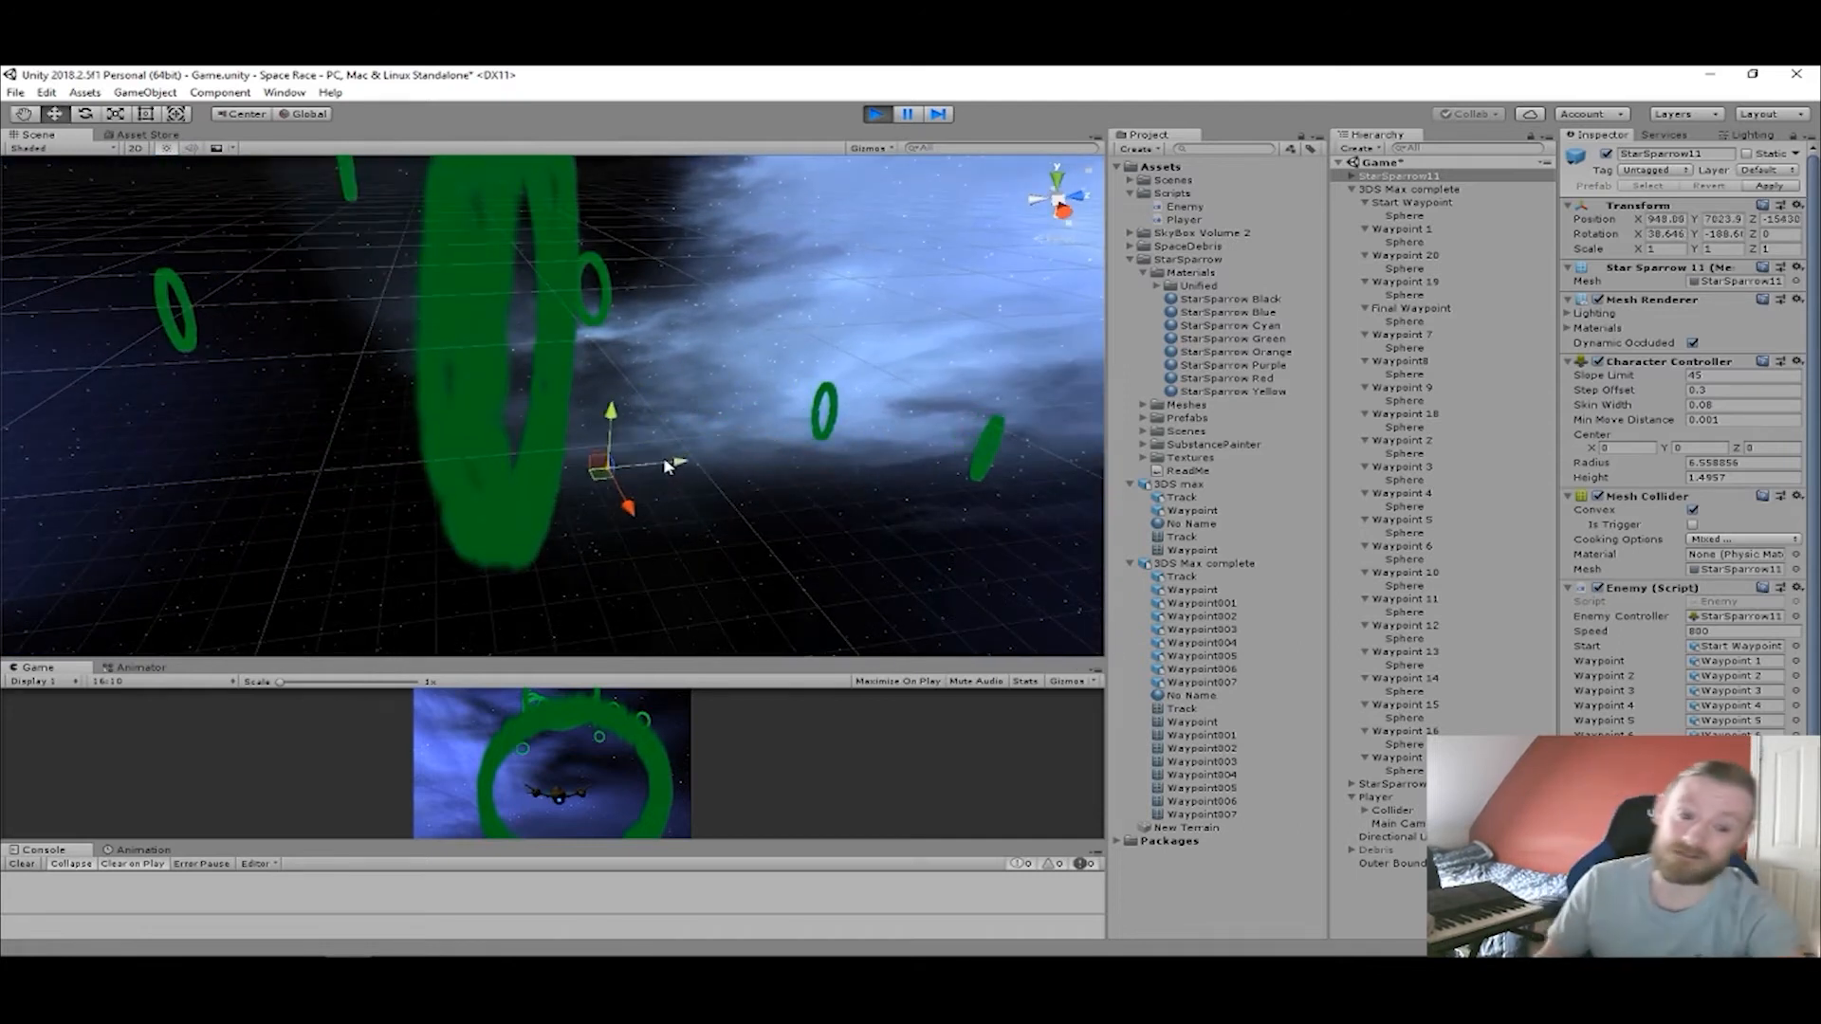
Inspect the large ring near the ship by selecting Waypoint 3 in the Scene view, and end the play-test.
{"action": "left_click_drag", "start_coordinate": [679, 487], "coordinate": [835, 276], "text": "alt"}
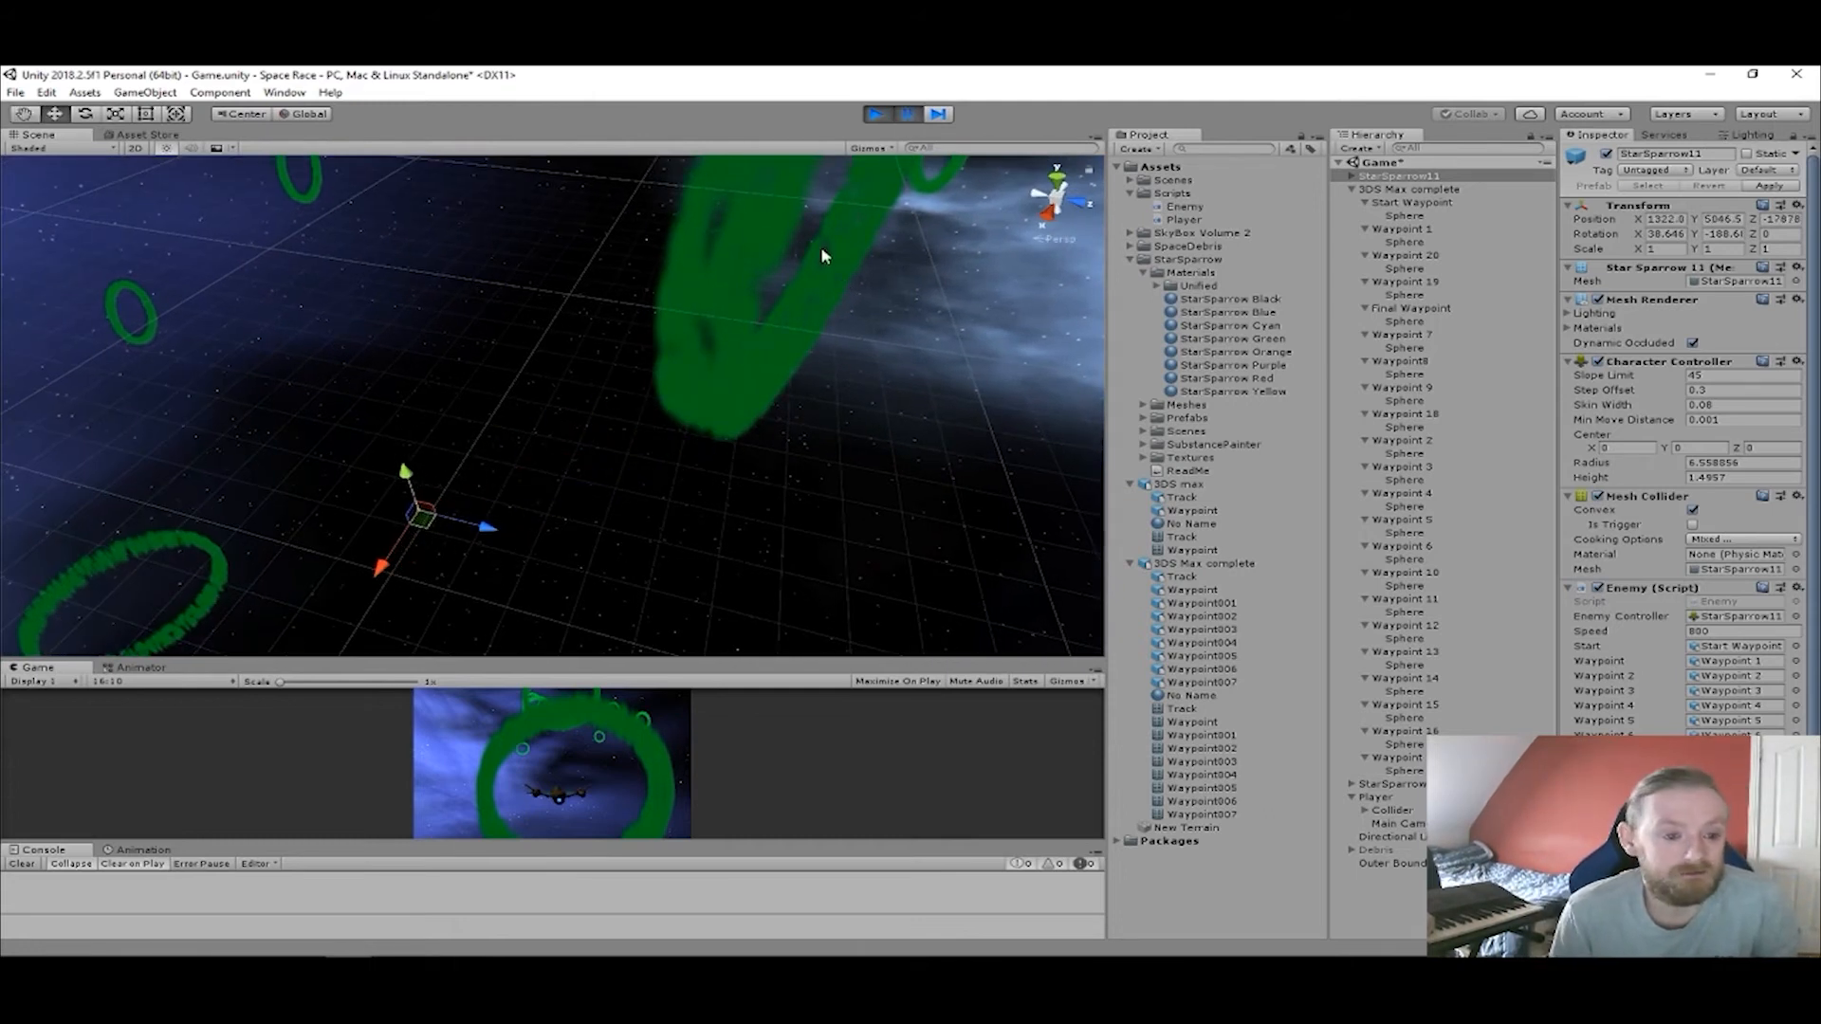
{"action": "left_click", "coordinate": [802, 218]}
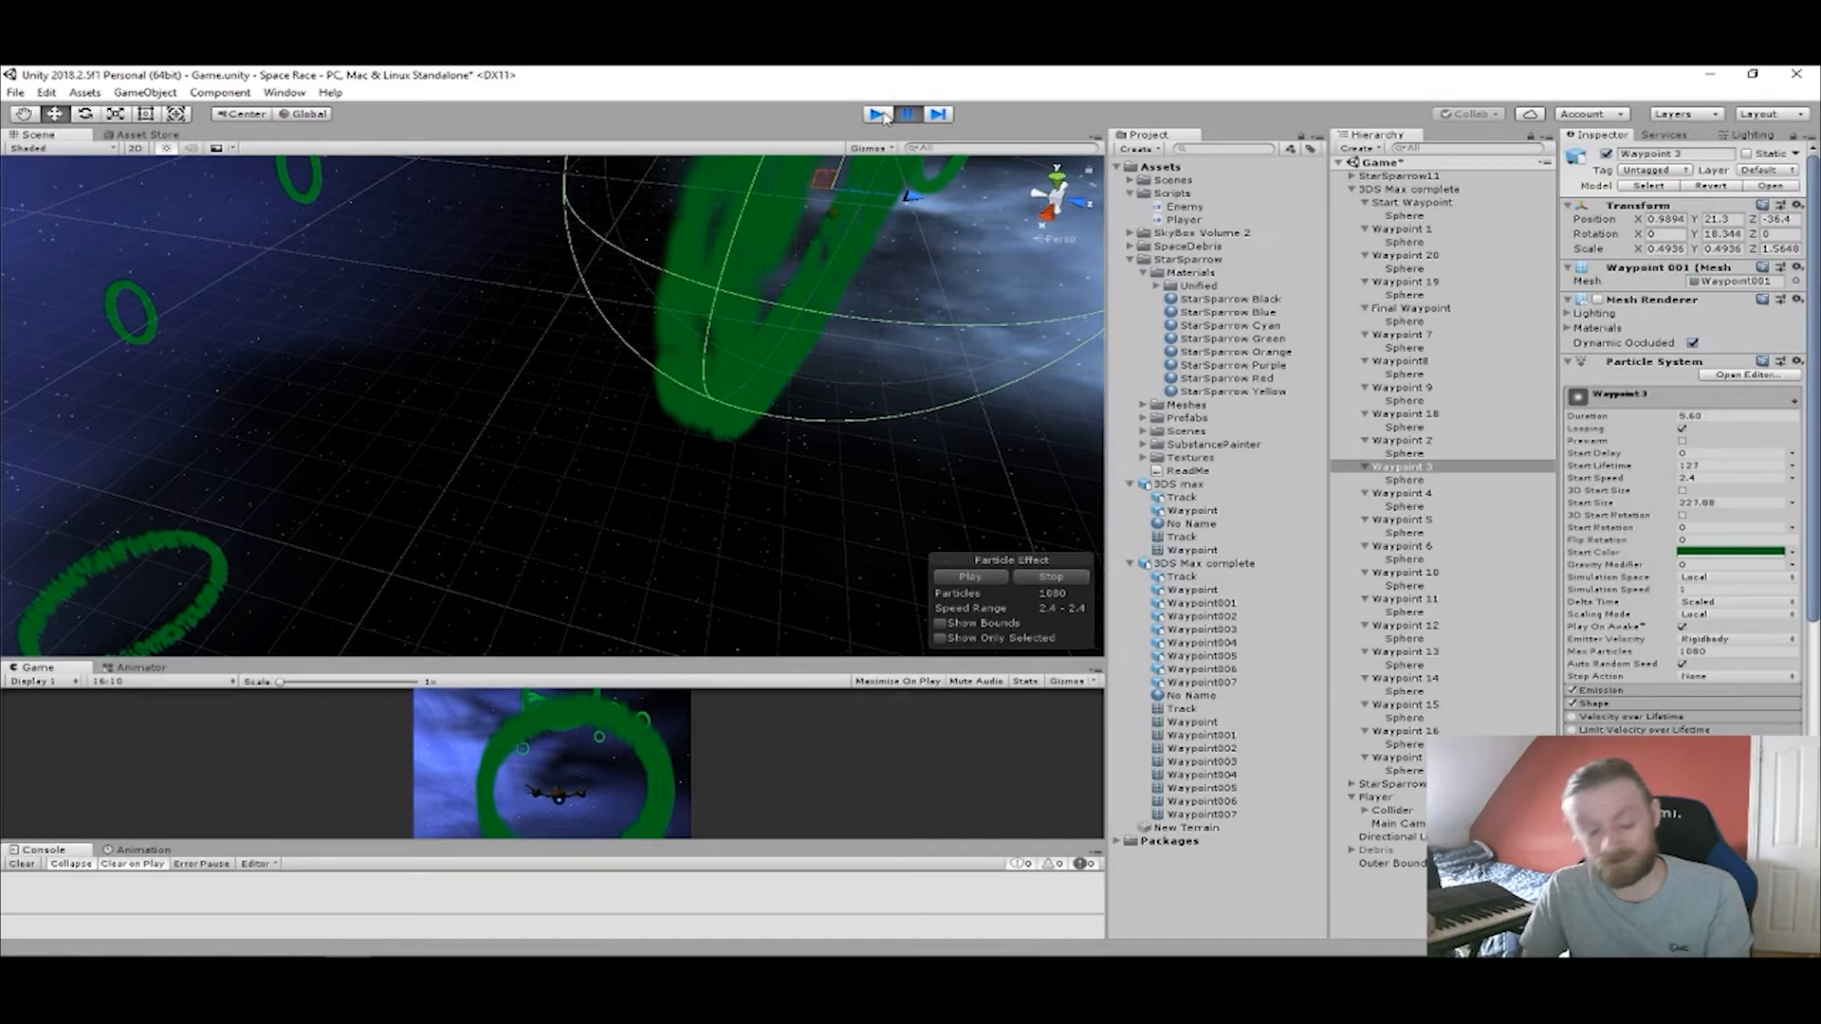
{"action": "key", "text": "ctrl+p"}
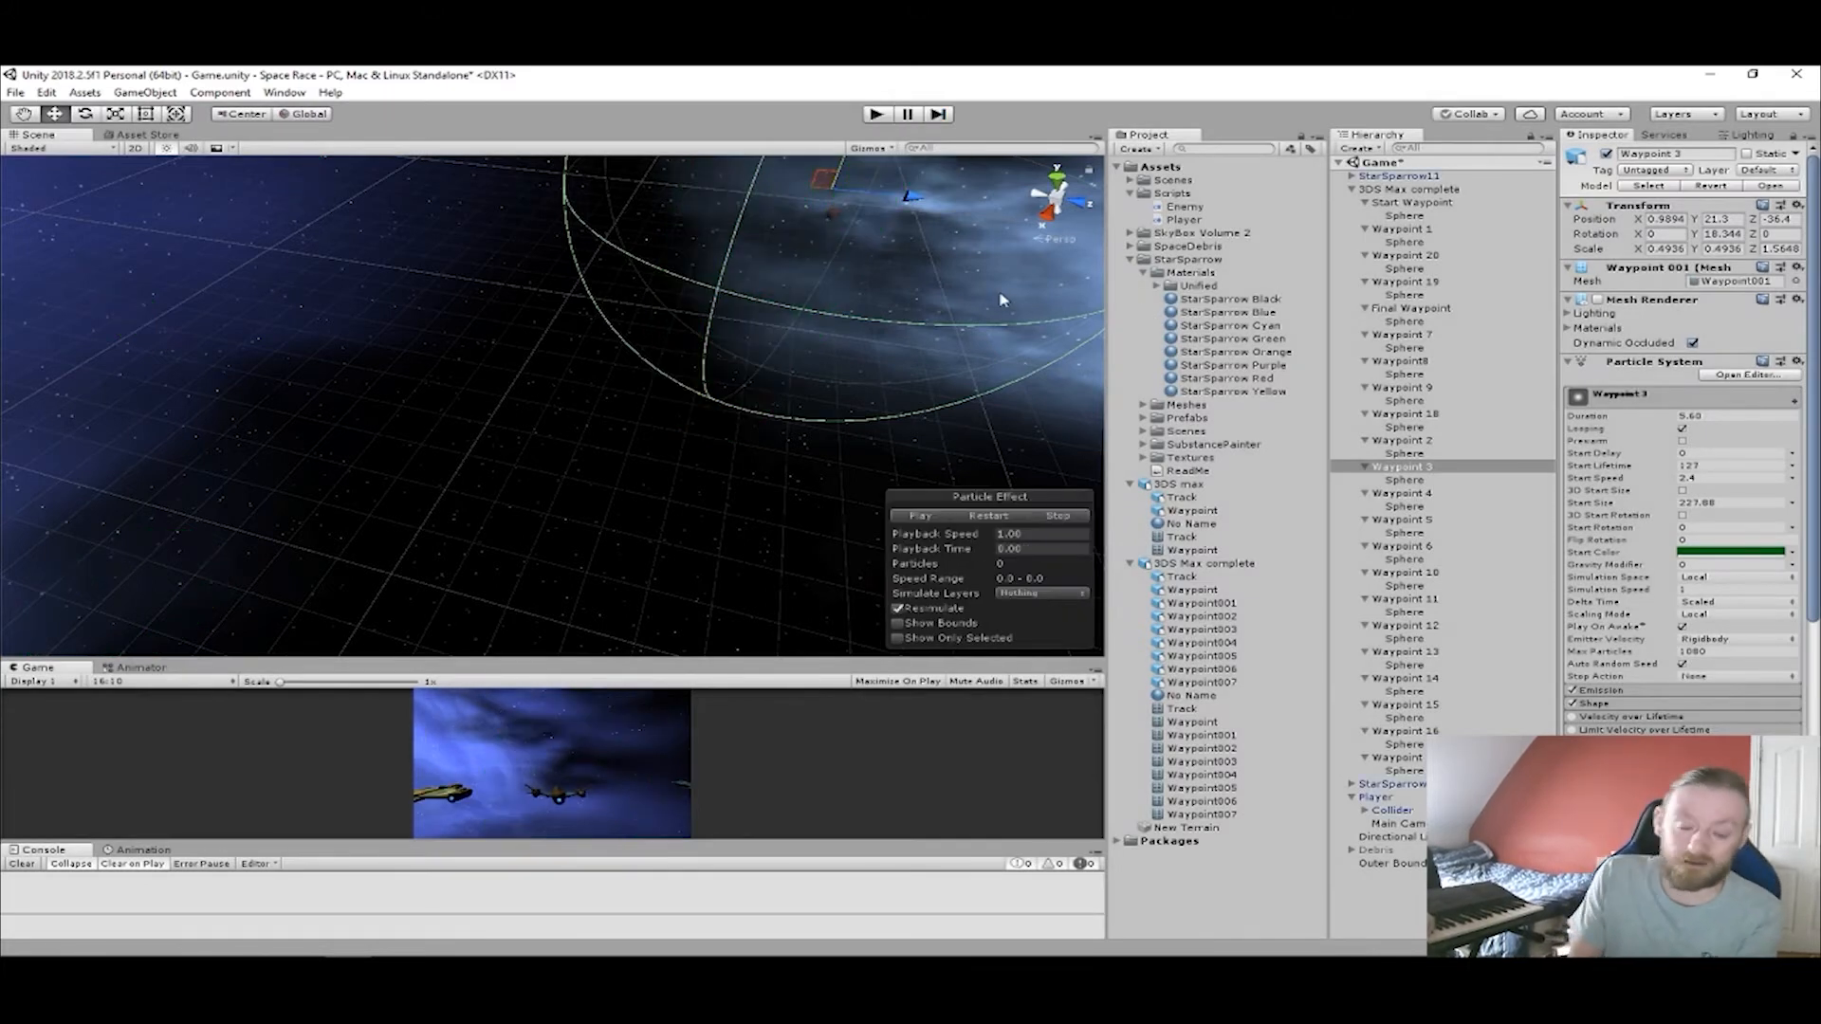
Select the Sphere under Waypoint 3 and edit its collider, shrinking it to a radius of about 0.41.
{"action": "scroll", "coordinate": [1000, 299], "scroll_direction": "down", "scroll_amount": 5}
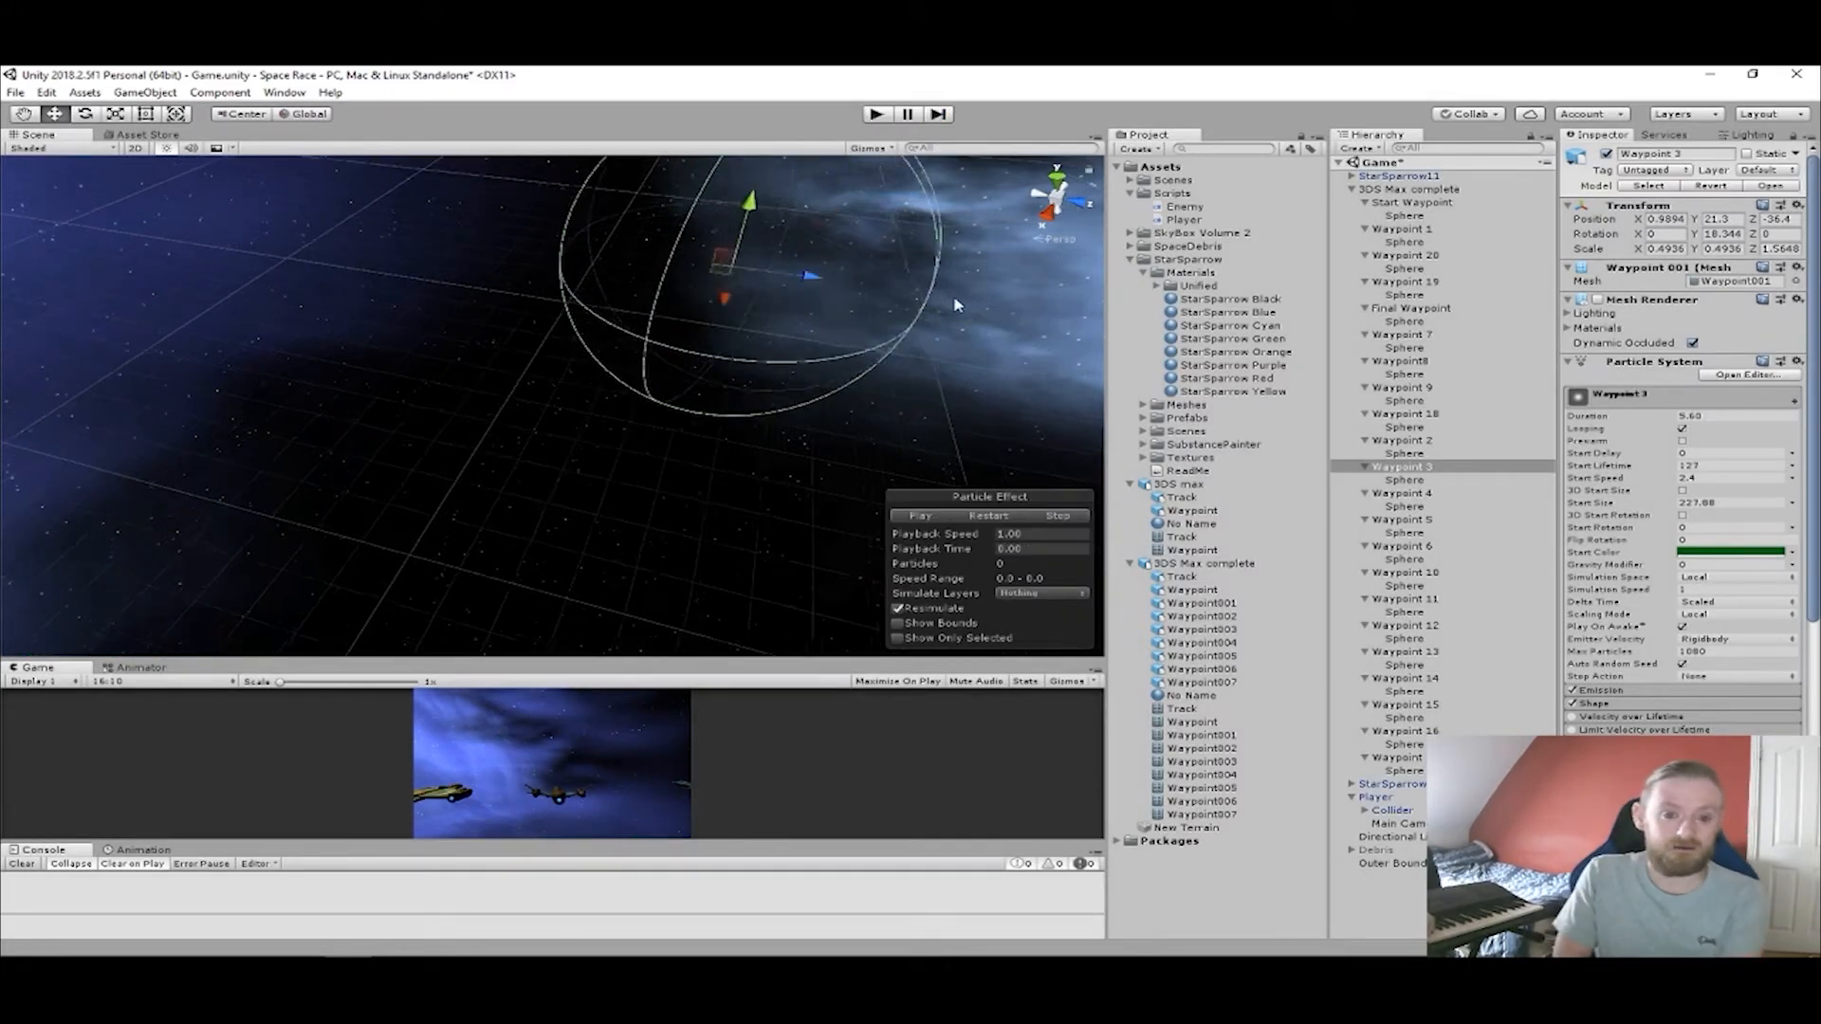
{"action": "left_click", "coordinate": [1423, 481]}
{"action": "right_click_drag", "start_coordinate": [805, 418], "coordinate": [814, 367]}
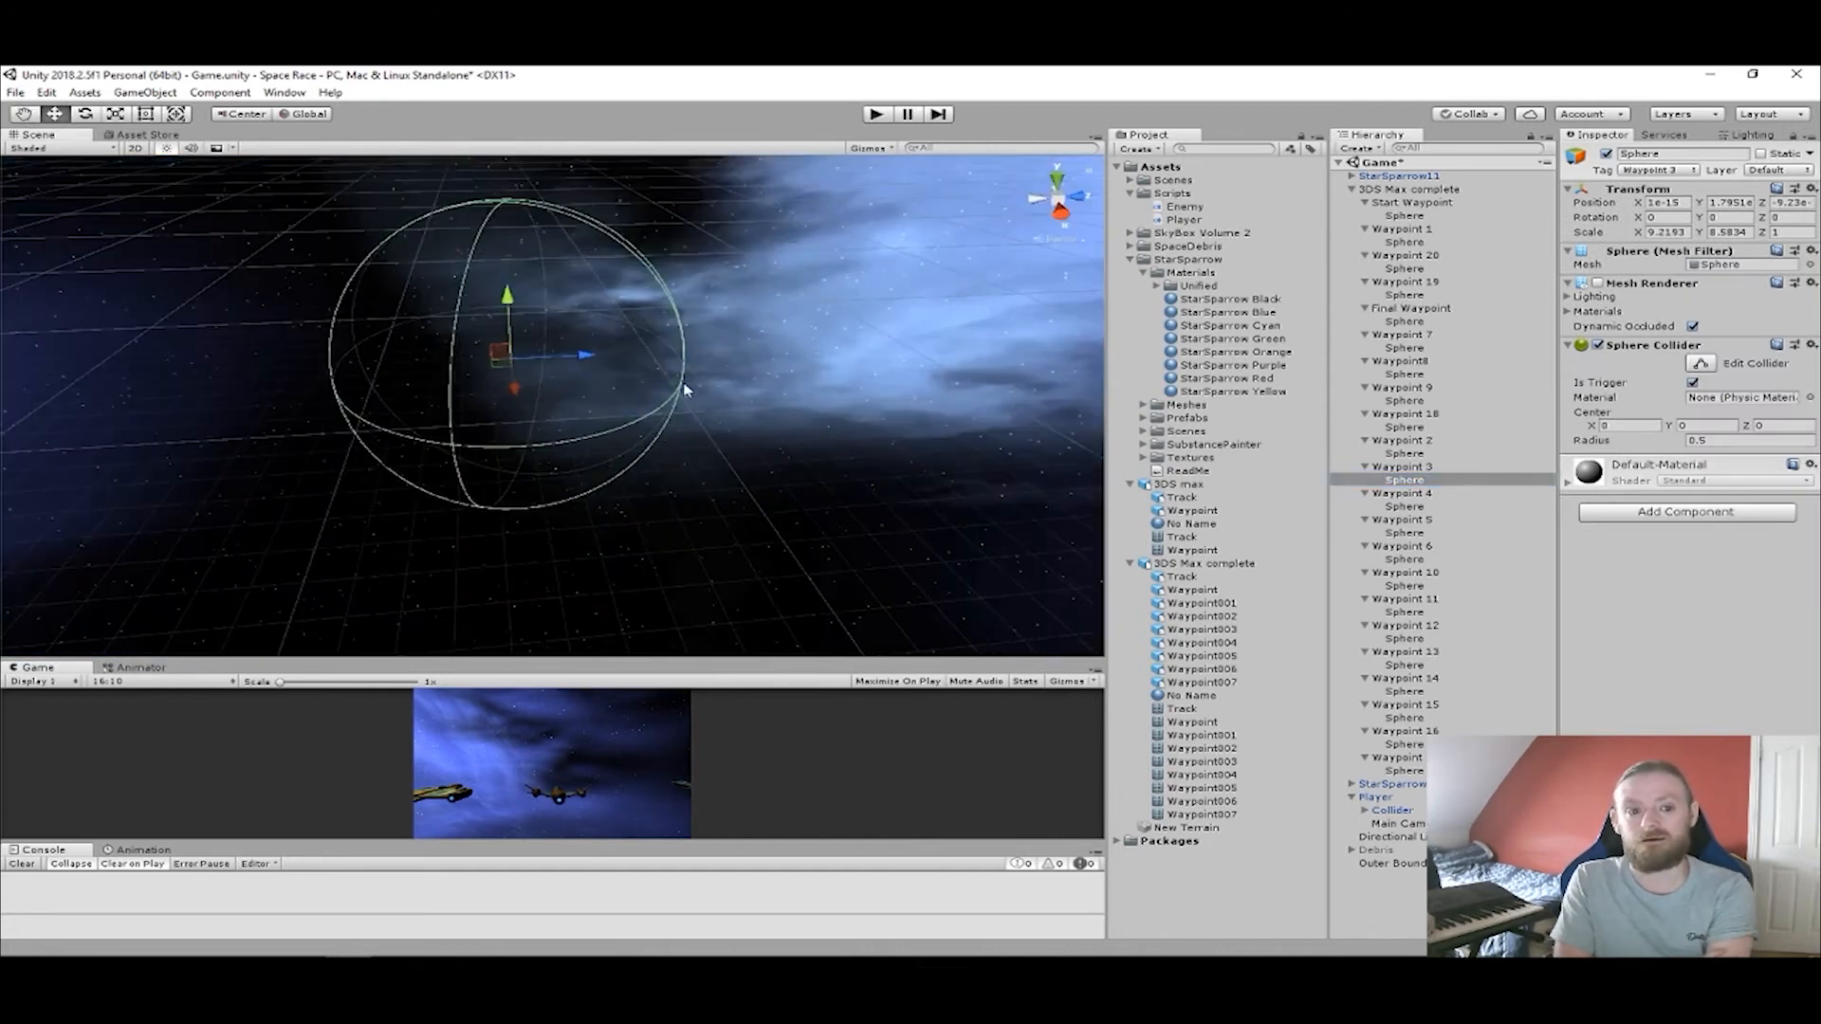
{"action": "left_click", "coordinate": [1700, 363]}
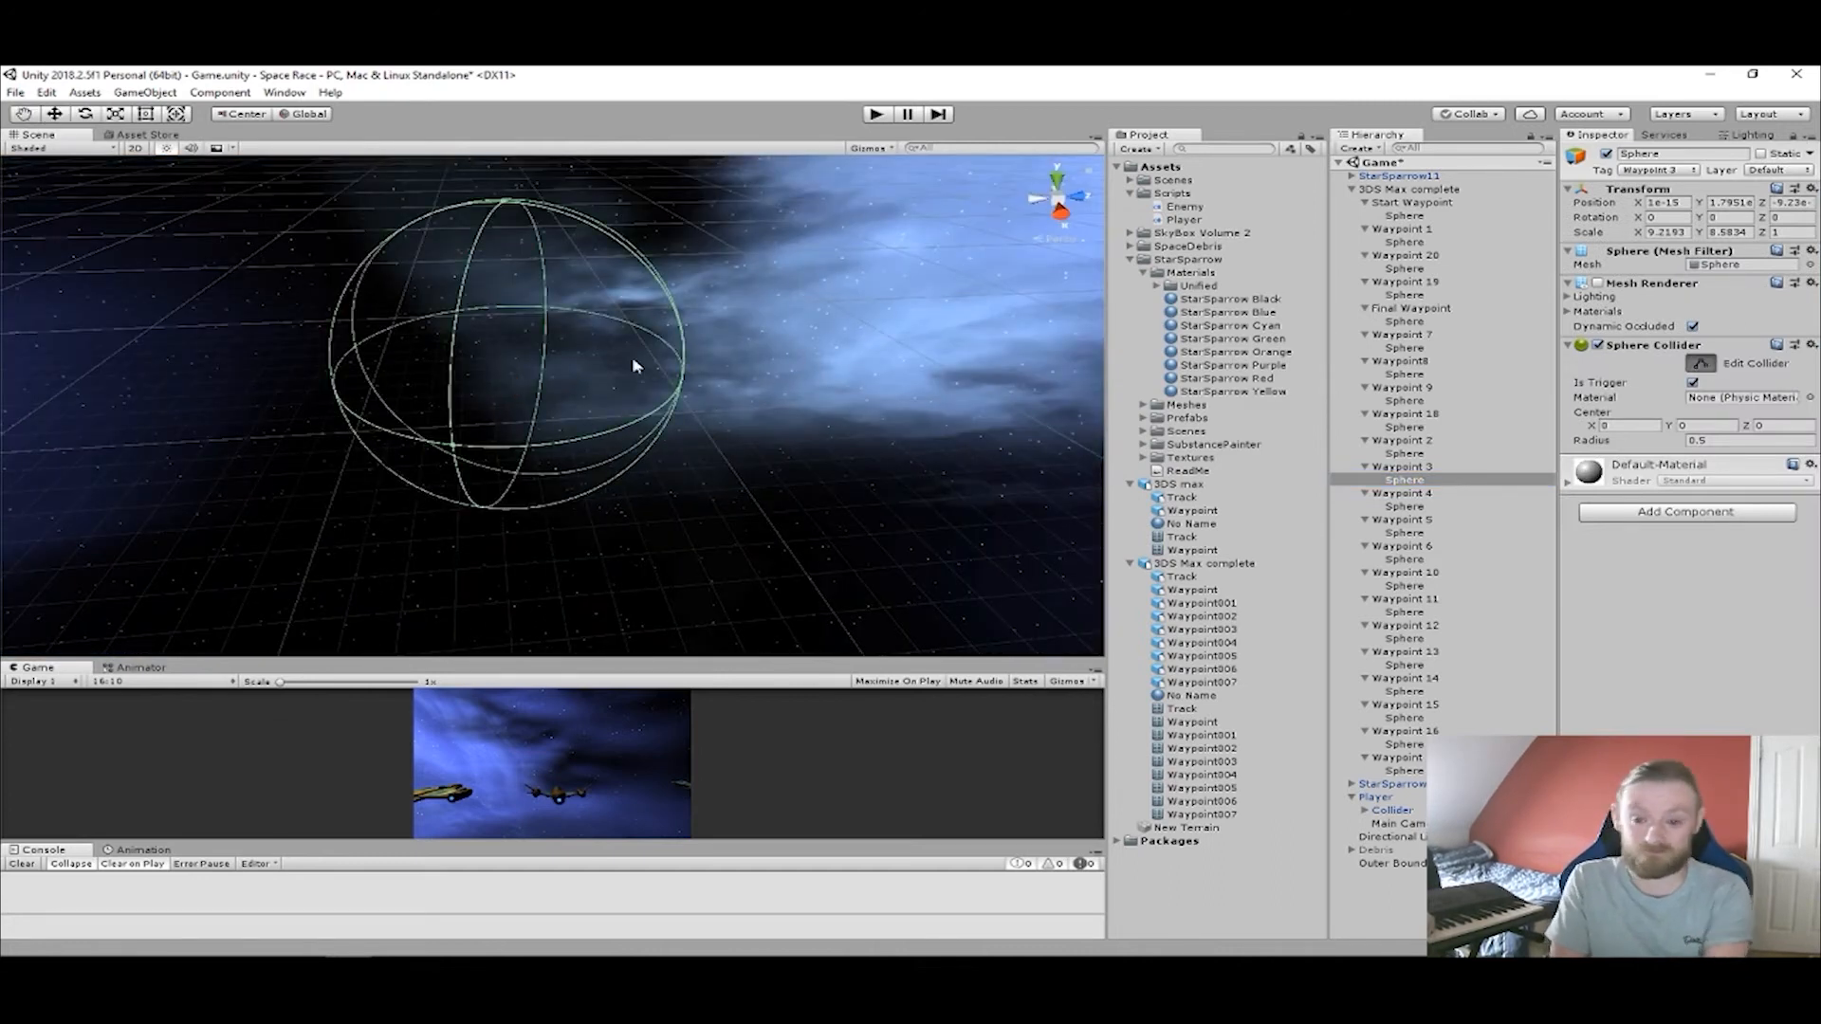
{"action": "left_click_drag", "start_coordinate": [683, 380], "coordinate": [621, 376]}
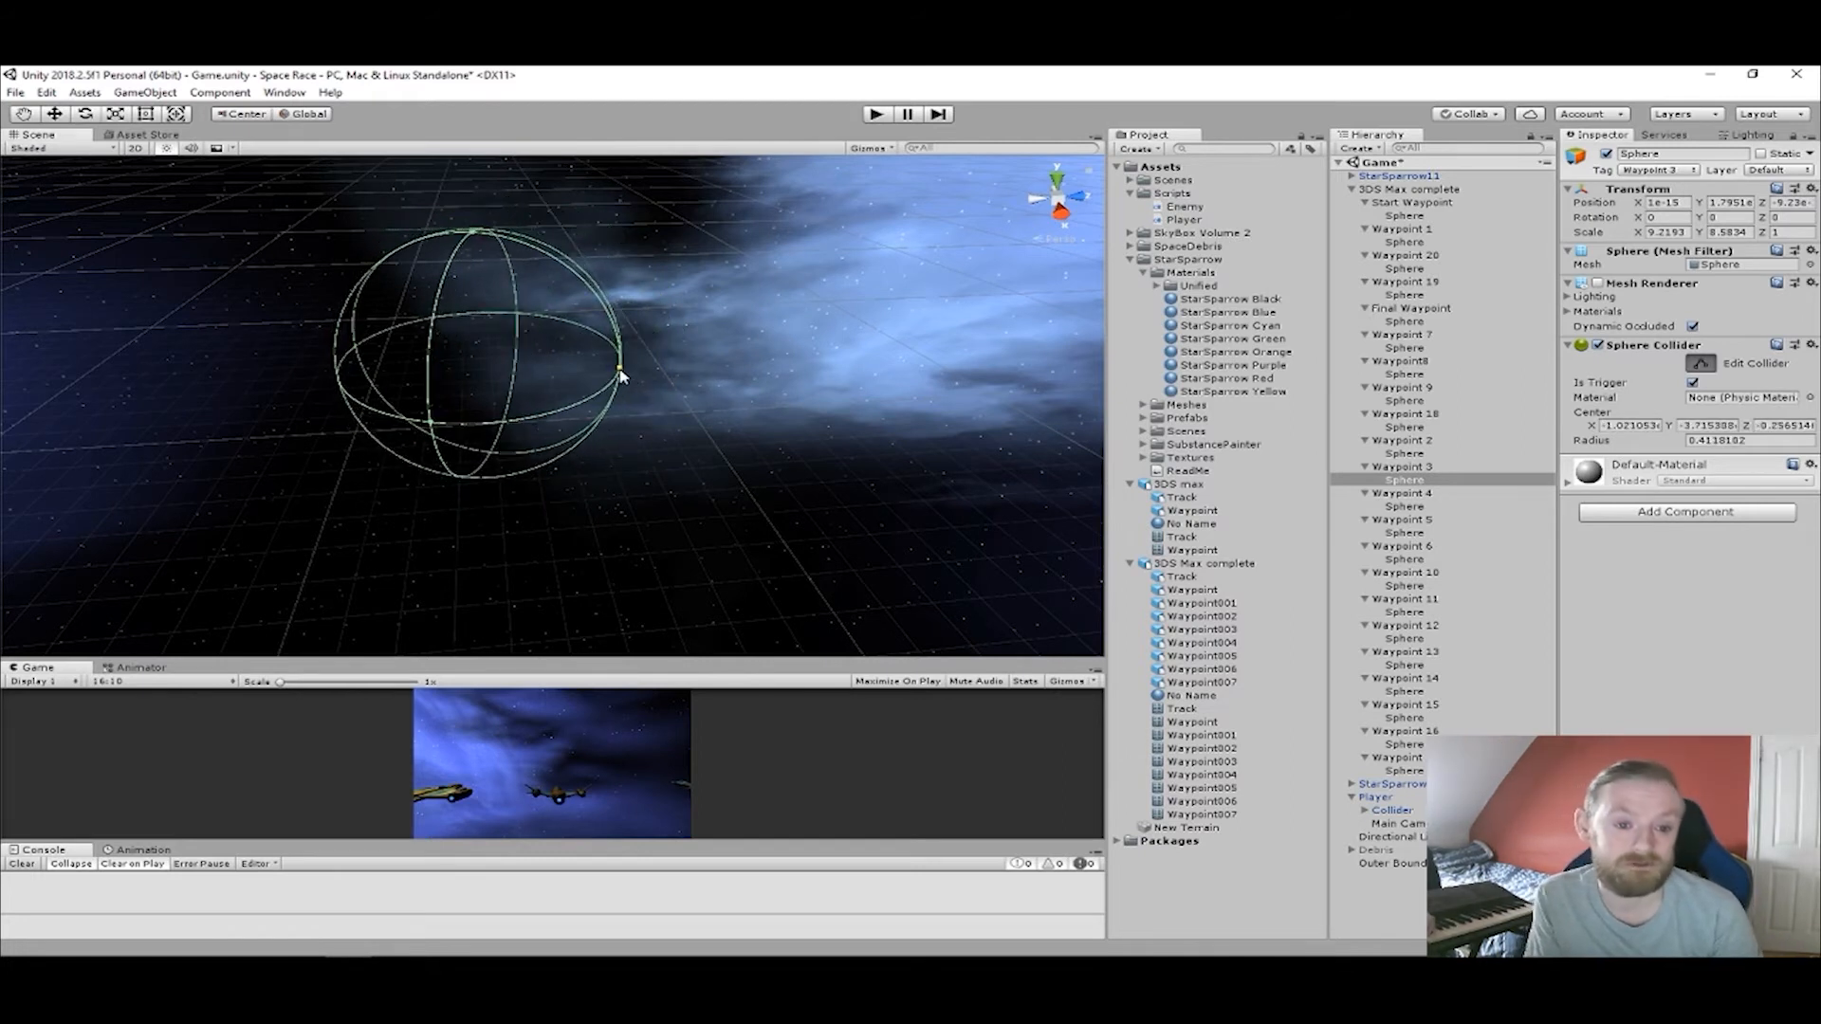
Select Waypoint 3 to preview its ring and compare the sphere collider's size and position with it from several angles.
{"action": "left_click", "coordinate": [1366, 467]}
{"action": "right_click_drag", "start_coordinate": [710, 382], "coordinate": [451, 379]}
{"action": "middle_click_drag", "start_coordinate": [588, 375], "coordinate": [71, 326]}
{"action": "right_click_drag", "start_coordinate": [507, 377], "coordinate": [375, 327]}
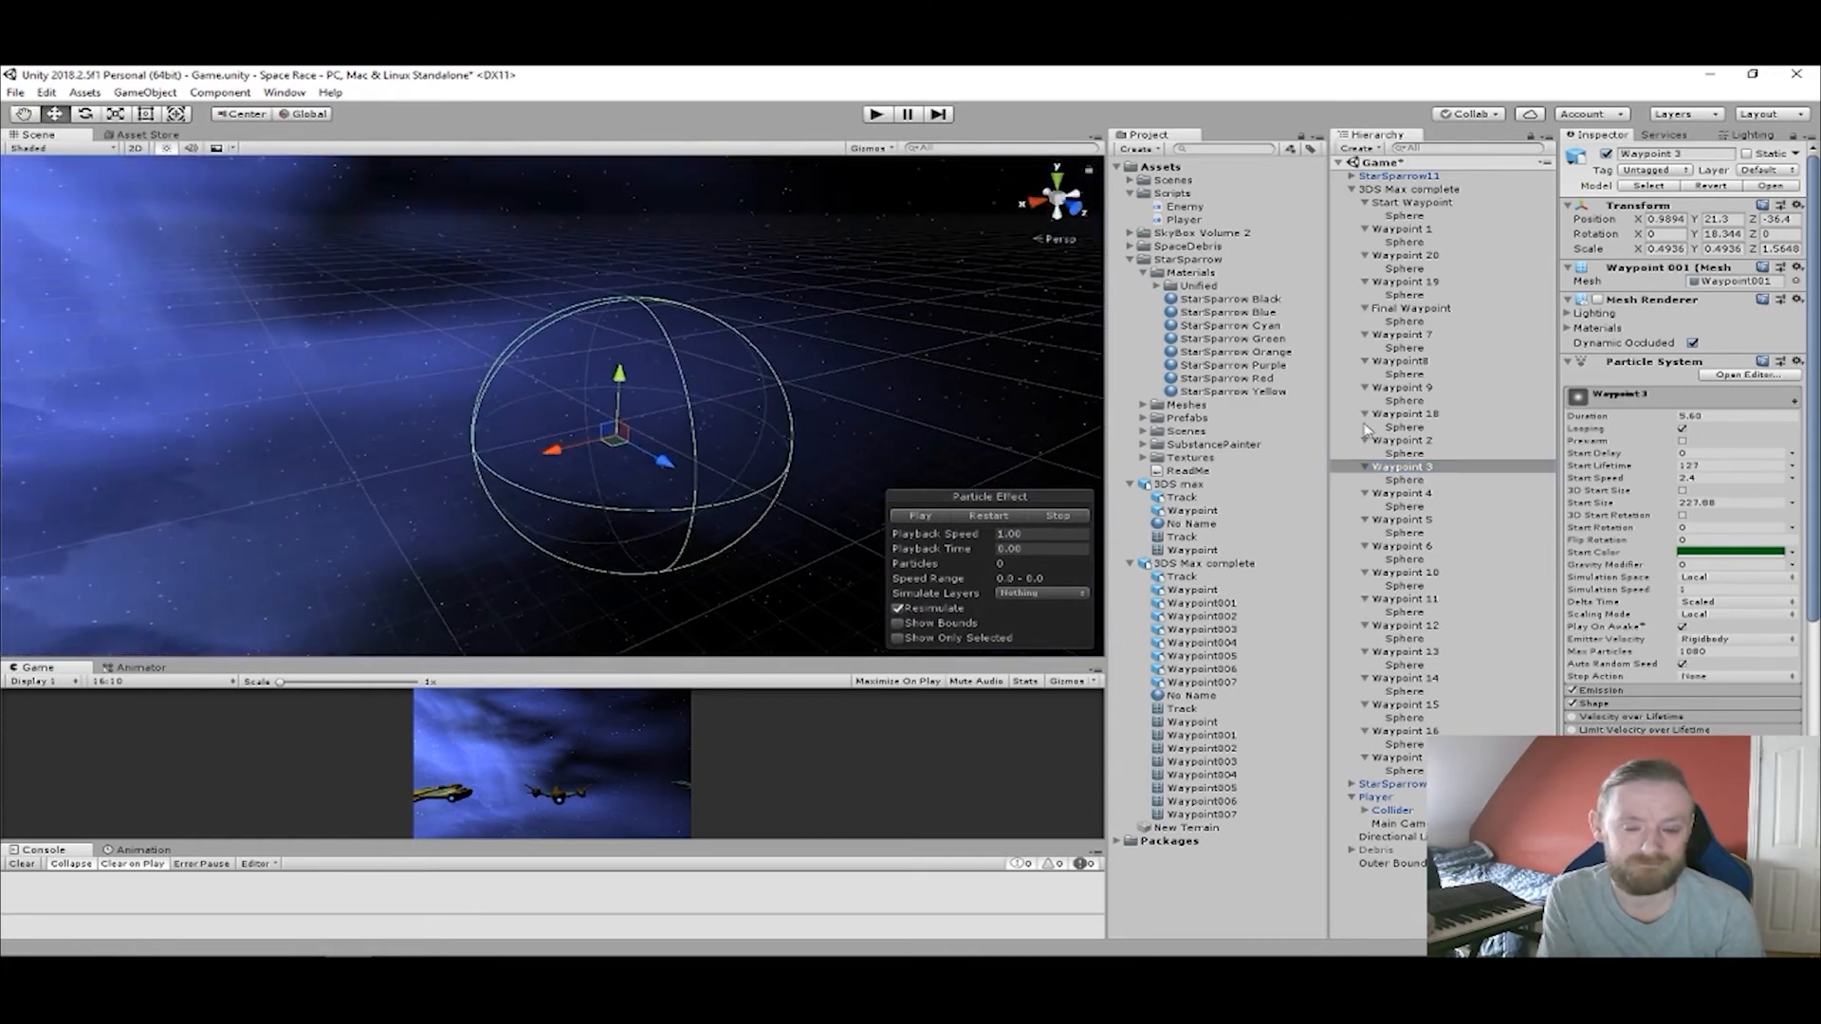
{"action": "left_click", "coordinate": [1403, 442]}
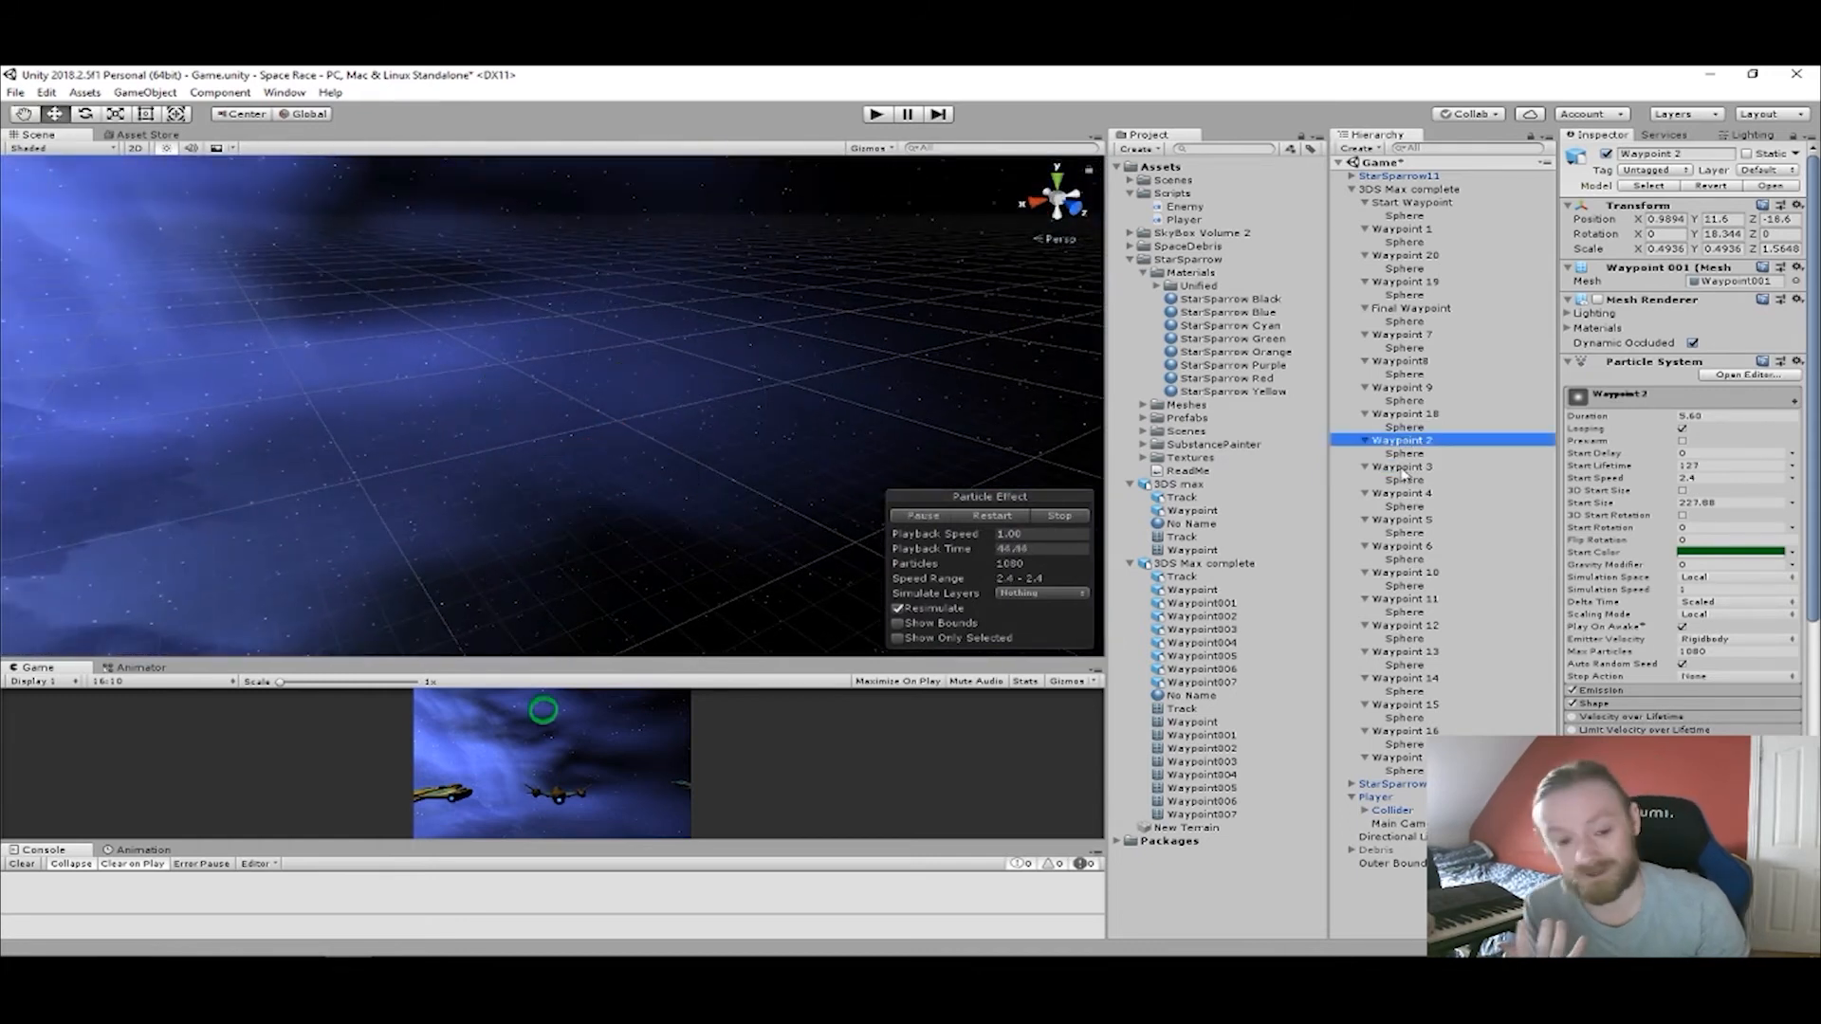
{"action": "left_click", "coordinate": [1401, 468]}
{"action": "left_click_drag", "start_coordinate": [1114, 442], "coordinate": [1178, 444]}
{"action": "mouse_move", "coordinate": [789, 420]}
{"action": "right_mouse_down"}
{"action": "mouse_move", "coordinate": [817, 439]}
{"action": "mouse_move", "coordinate": [775, 449]}
{"action": "right_mouse_up"}
{"action": "middle_click_drag", "start_coordinate": [668, 412], "coordinate": [947, 455]}
{"action": "right_click_drag", "start_coordinate": [946, 455], "coordinate": [1128, 521]}
{"action": "middle_click_drag", "start_coordinate": [753, 402], "coordinate": [1072, 426]}
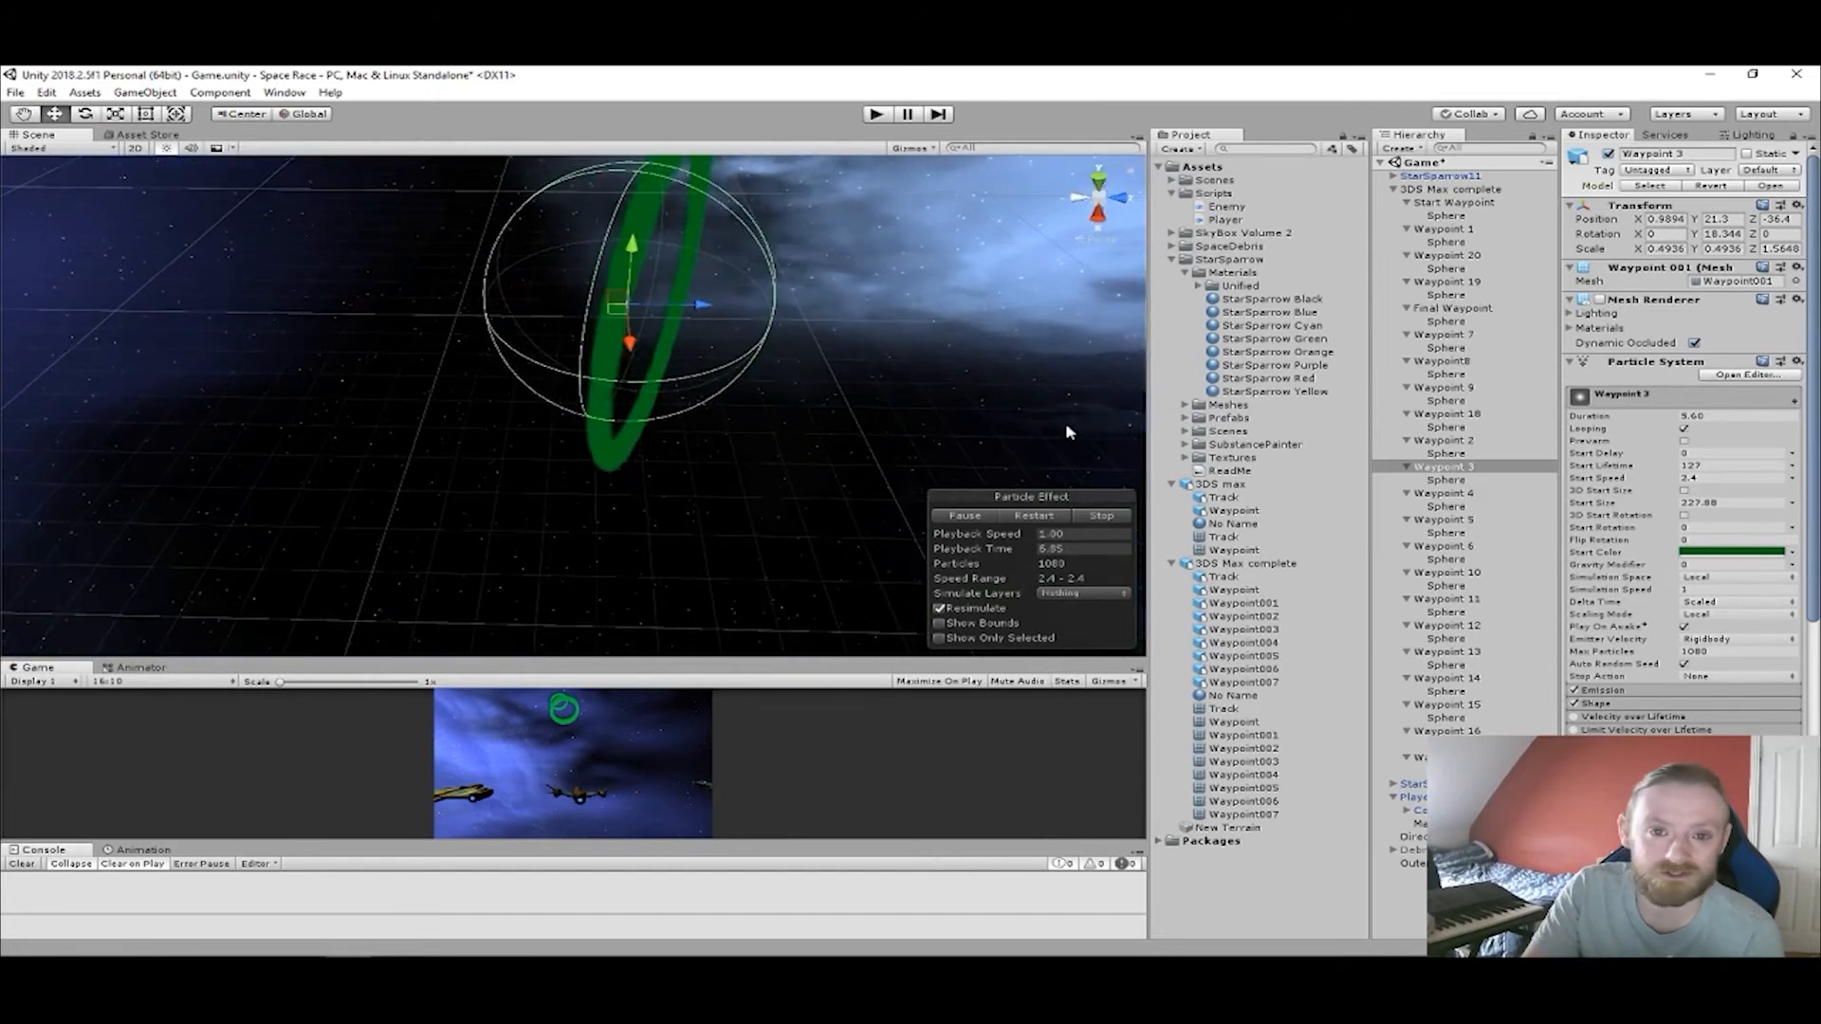
Scale the Waypoint 3 sphere down along its Z axis to about 0.82.
{"action": "left_click", "coordinate": [1444, 481]}
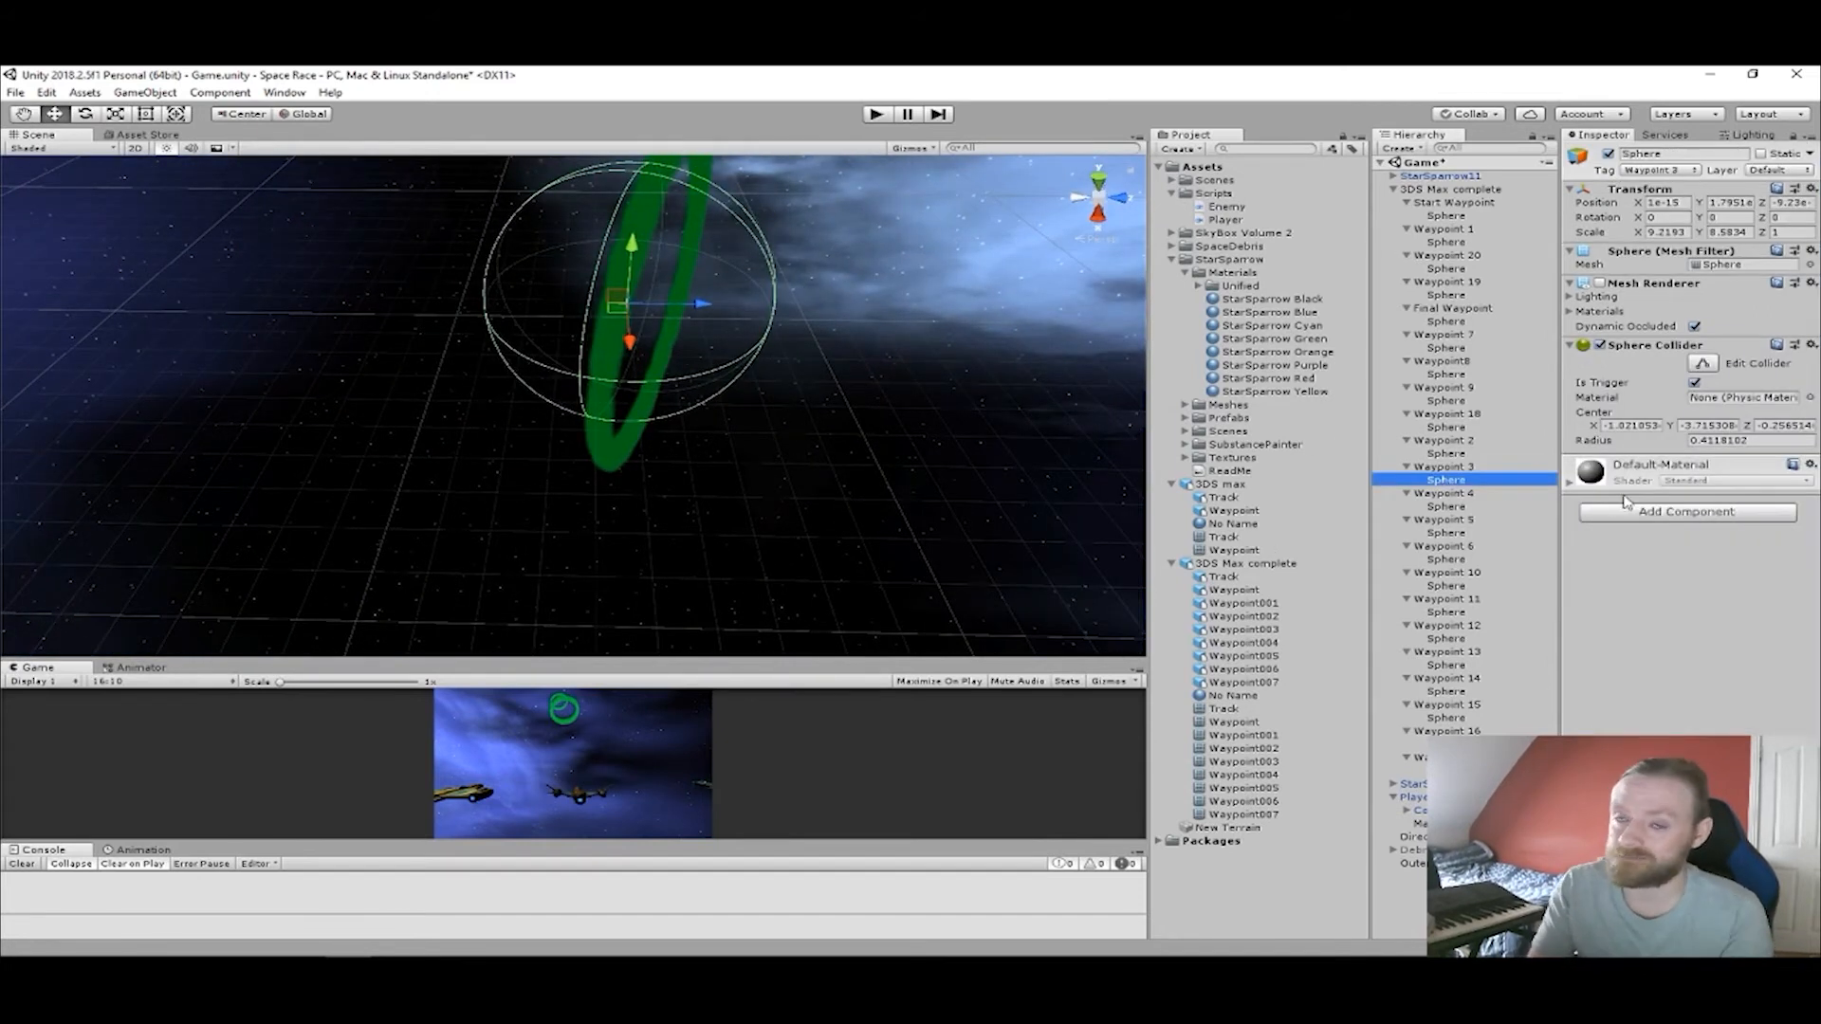
{"action": "left_click", "coordinate": [1721, 367]}
{"action": "scroll", "coordinate": [873, 344], "scroll_direction": "up", "scroll_amount": 4}
{"action": "middle_click_drag", "start_coordinate": [873, 328], "coordinate": [869, 393]}
{"action": "key", "text": "e"}
{"action": "key", "text": "r"}
{"action": "mouse_move", "coordinate": [711, 341]}
{"action": "left_mouse_down"}
{"action": "mouse_move", "coordinate": [667, 332]}
{"action": "mouse_move", "coordinate": [713, 336]}
{"action": "left_mouse_up"}
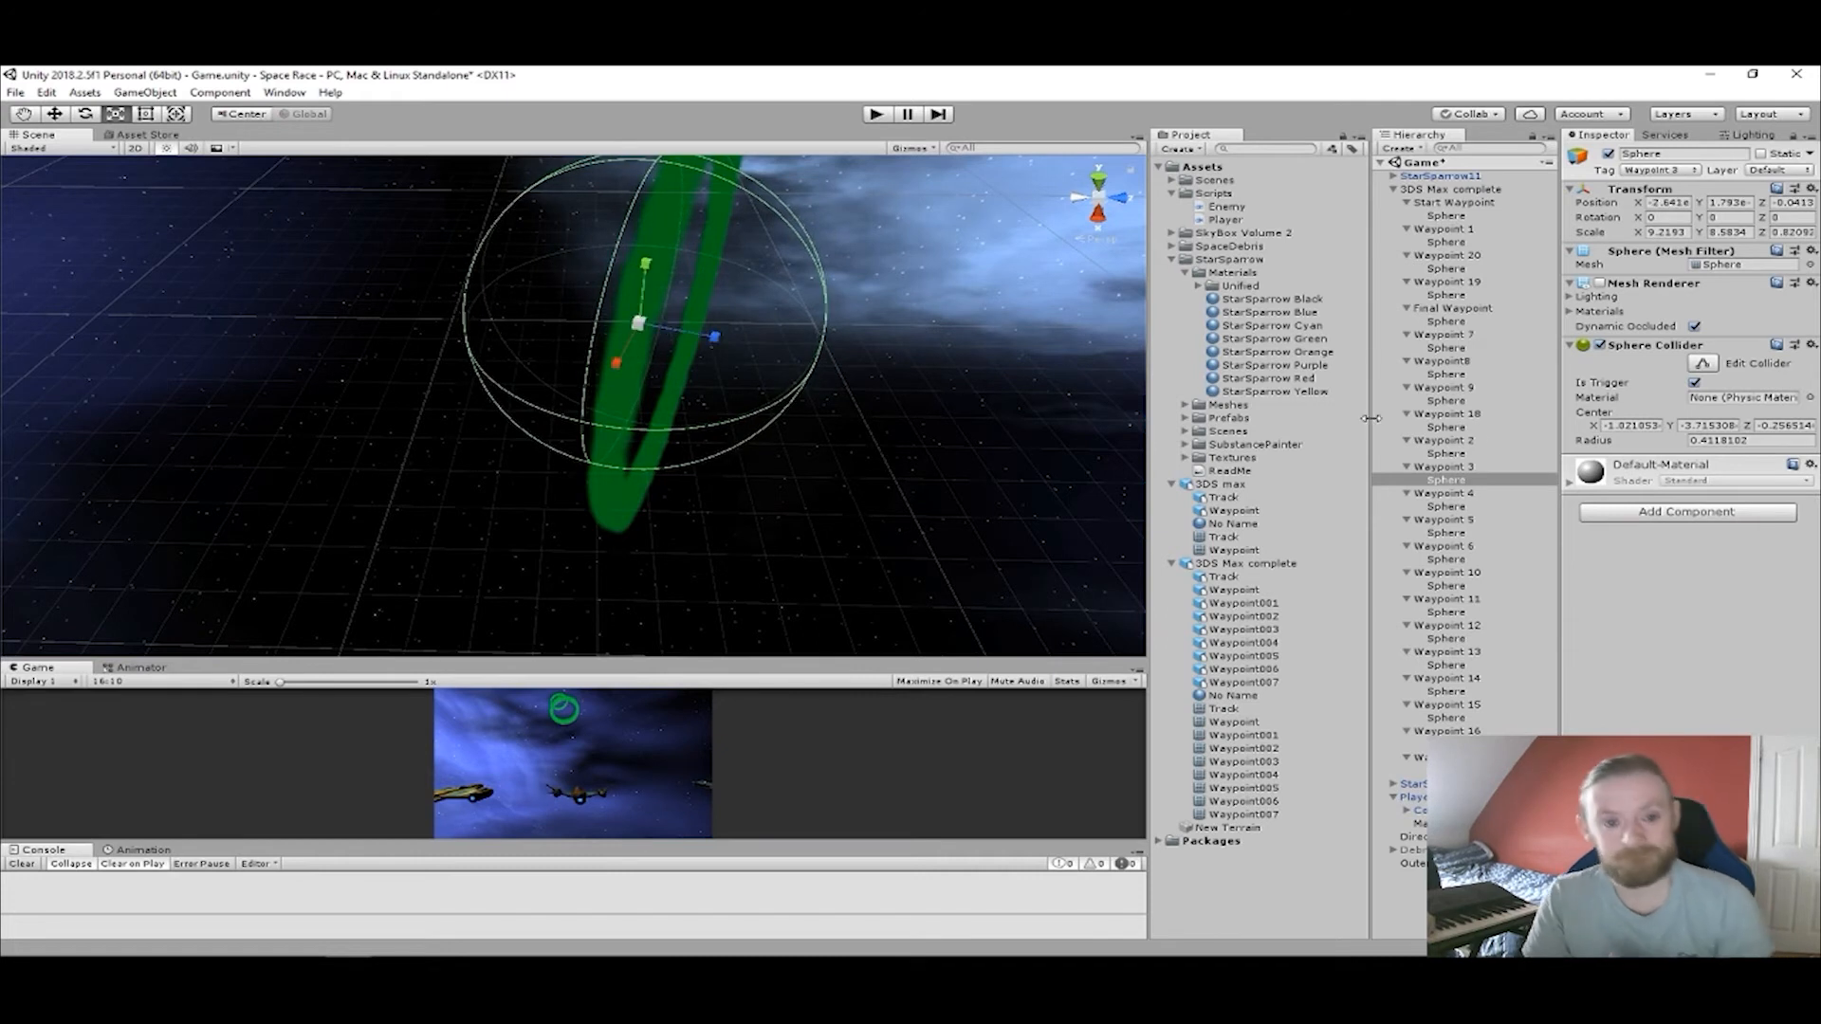
Edit the Waypoint 3 sphere's collider, shrinking it to a radius of about 0.30 inside the ring.
{"action": "left_click", "coordinate": [1701, 364]}
{"action": "left_click_drag", "start_coordinate": [821, 358], "coordinate": [502, 95]}
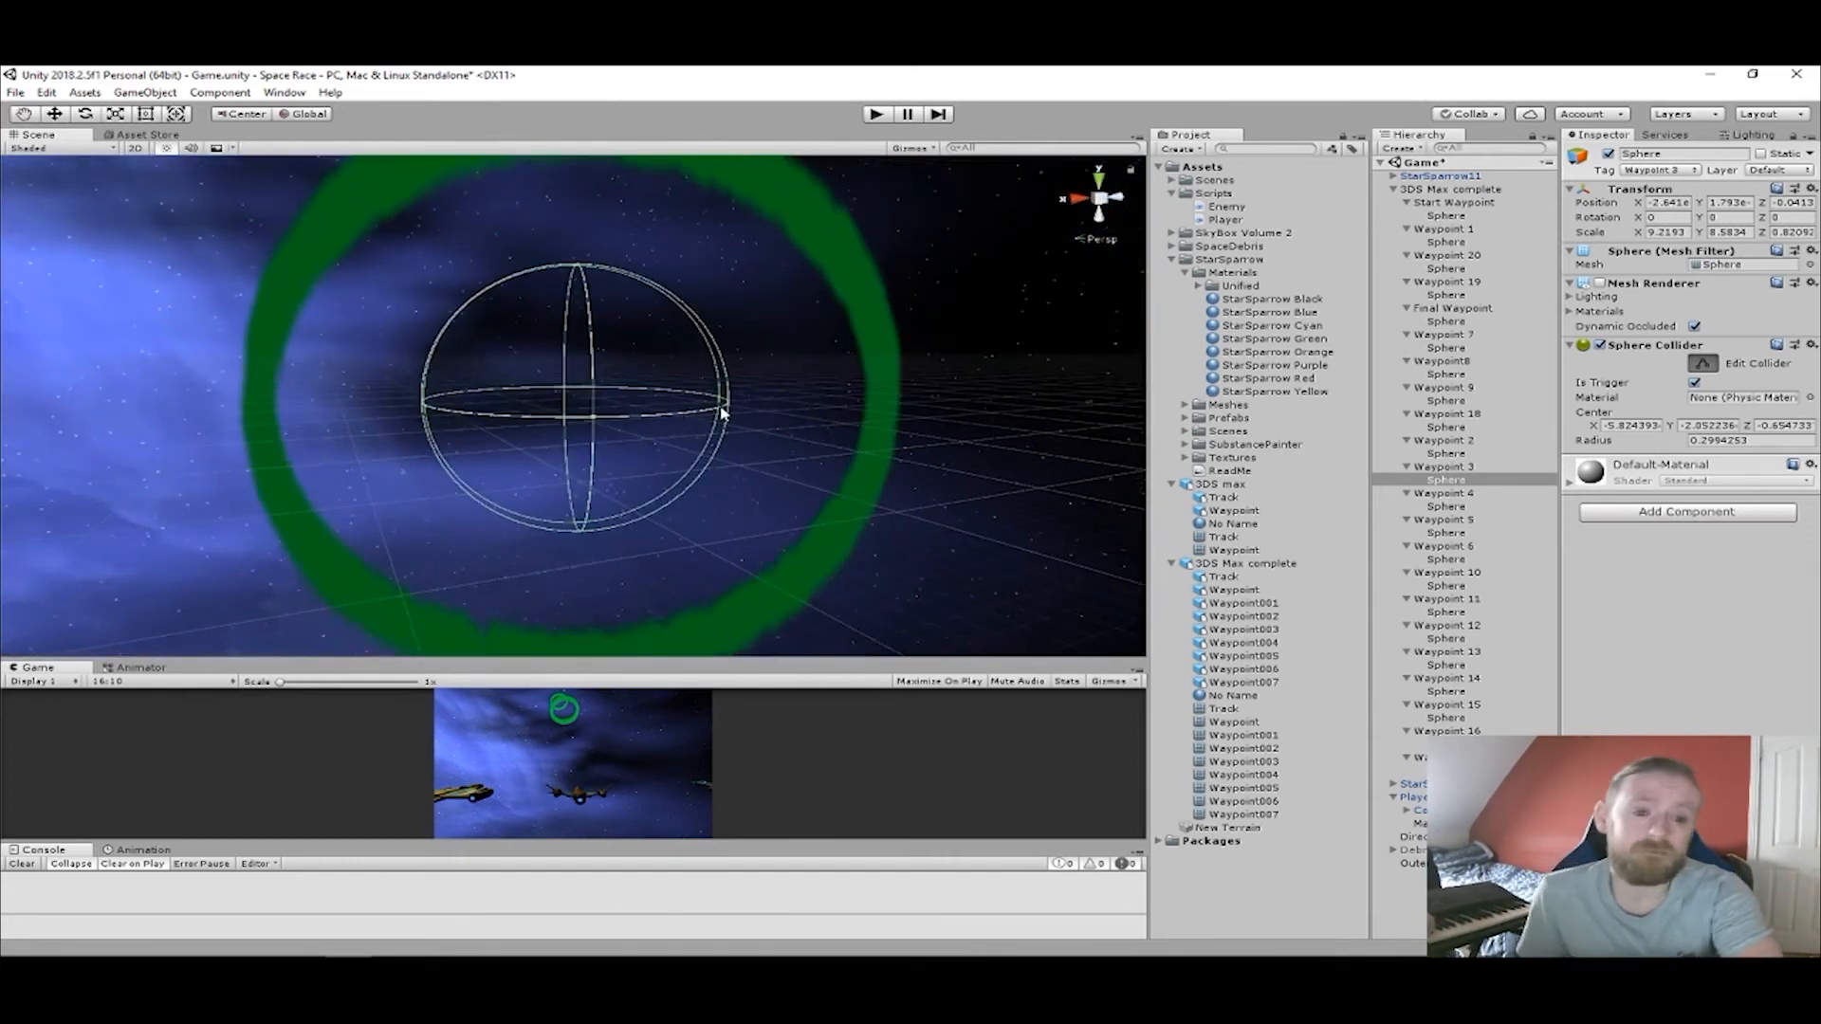
{"action": "left_click_drag", "start_coordinate": [730, 410], "coordinate": [793, 414]}
{"action": "left_click", "coordinate": [654, 445]}
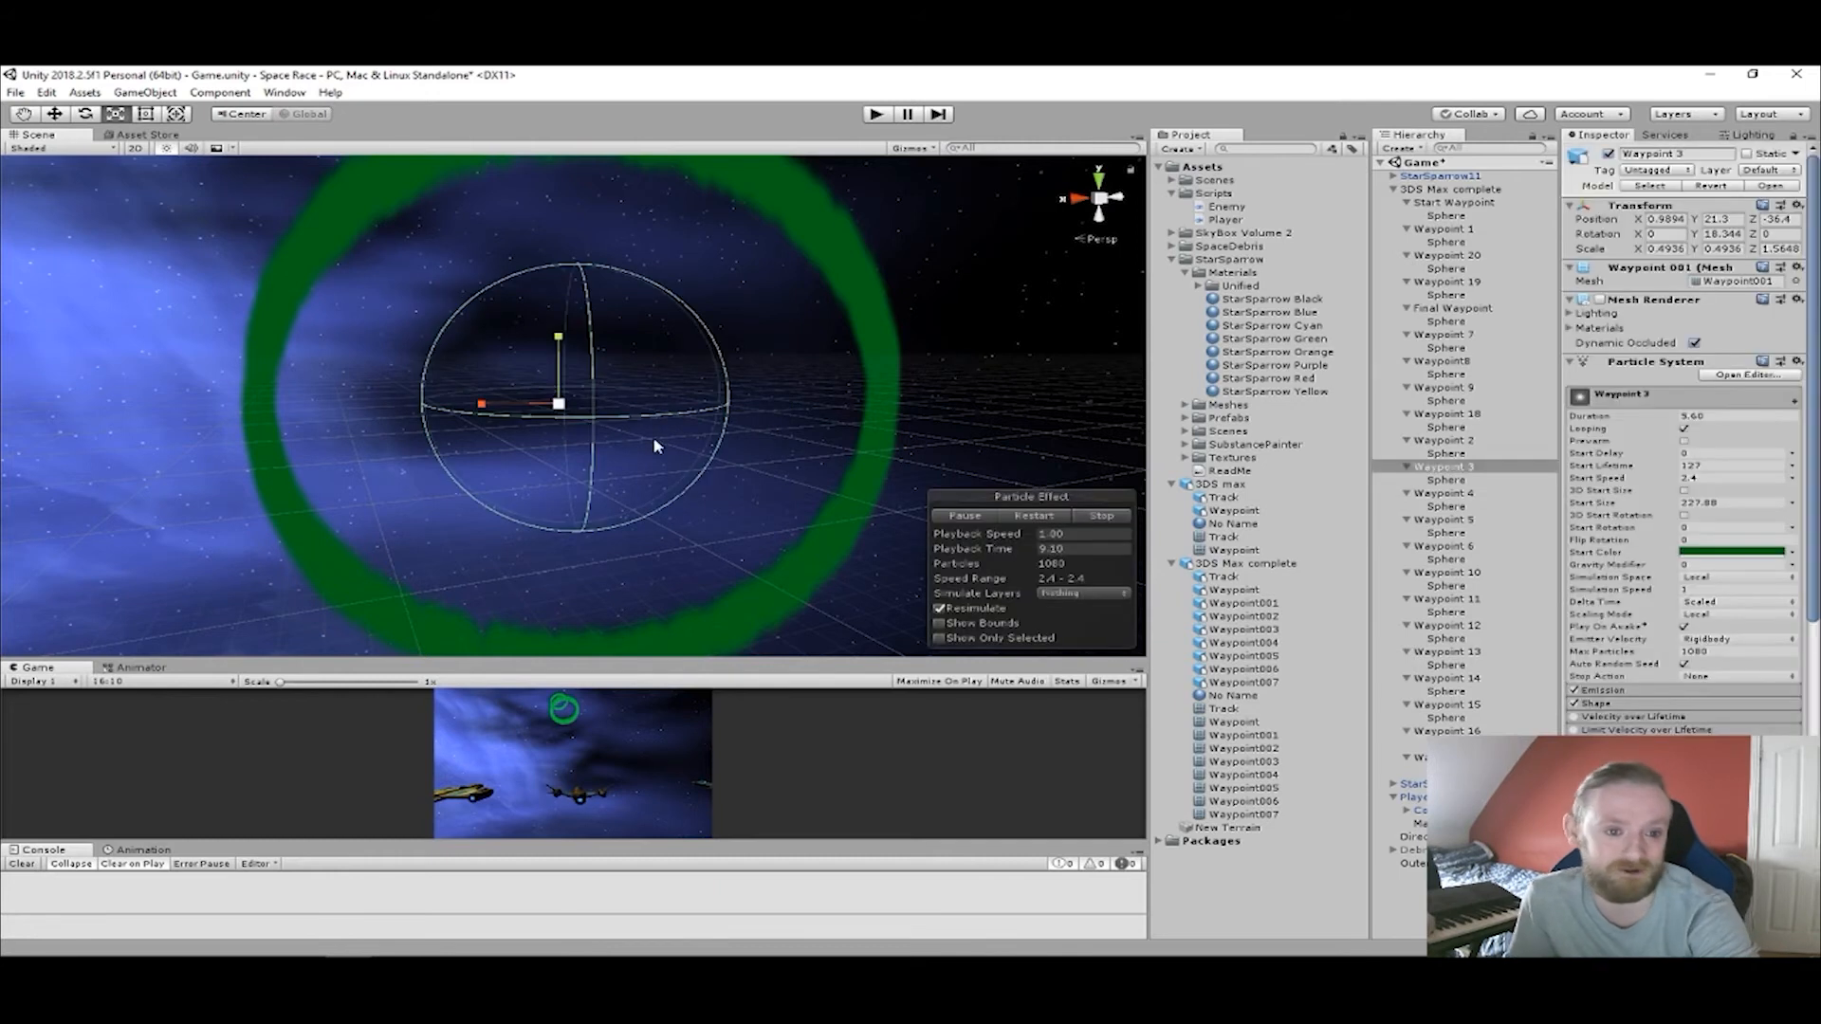
{"action": "left_click_drag", "start_coordinate": [481, 402], "coordinate": [505, 415]}
{"action": "key", "text": "ctrl+z"}
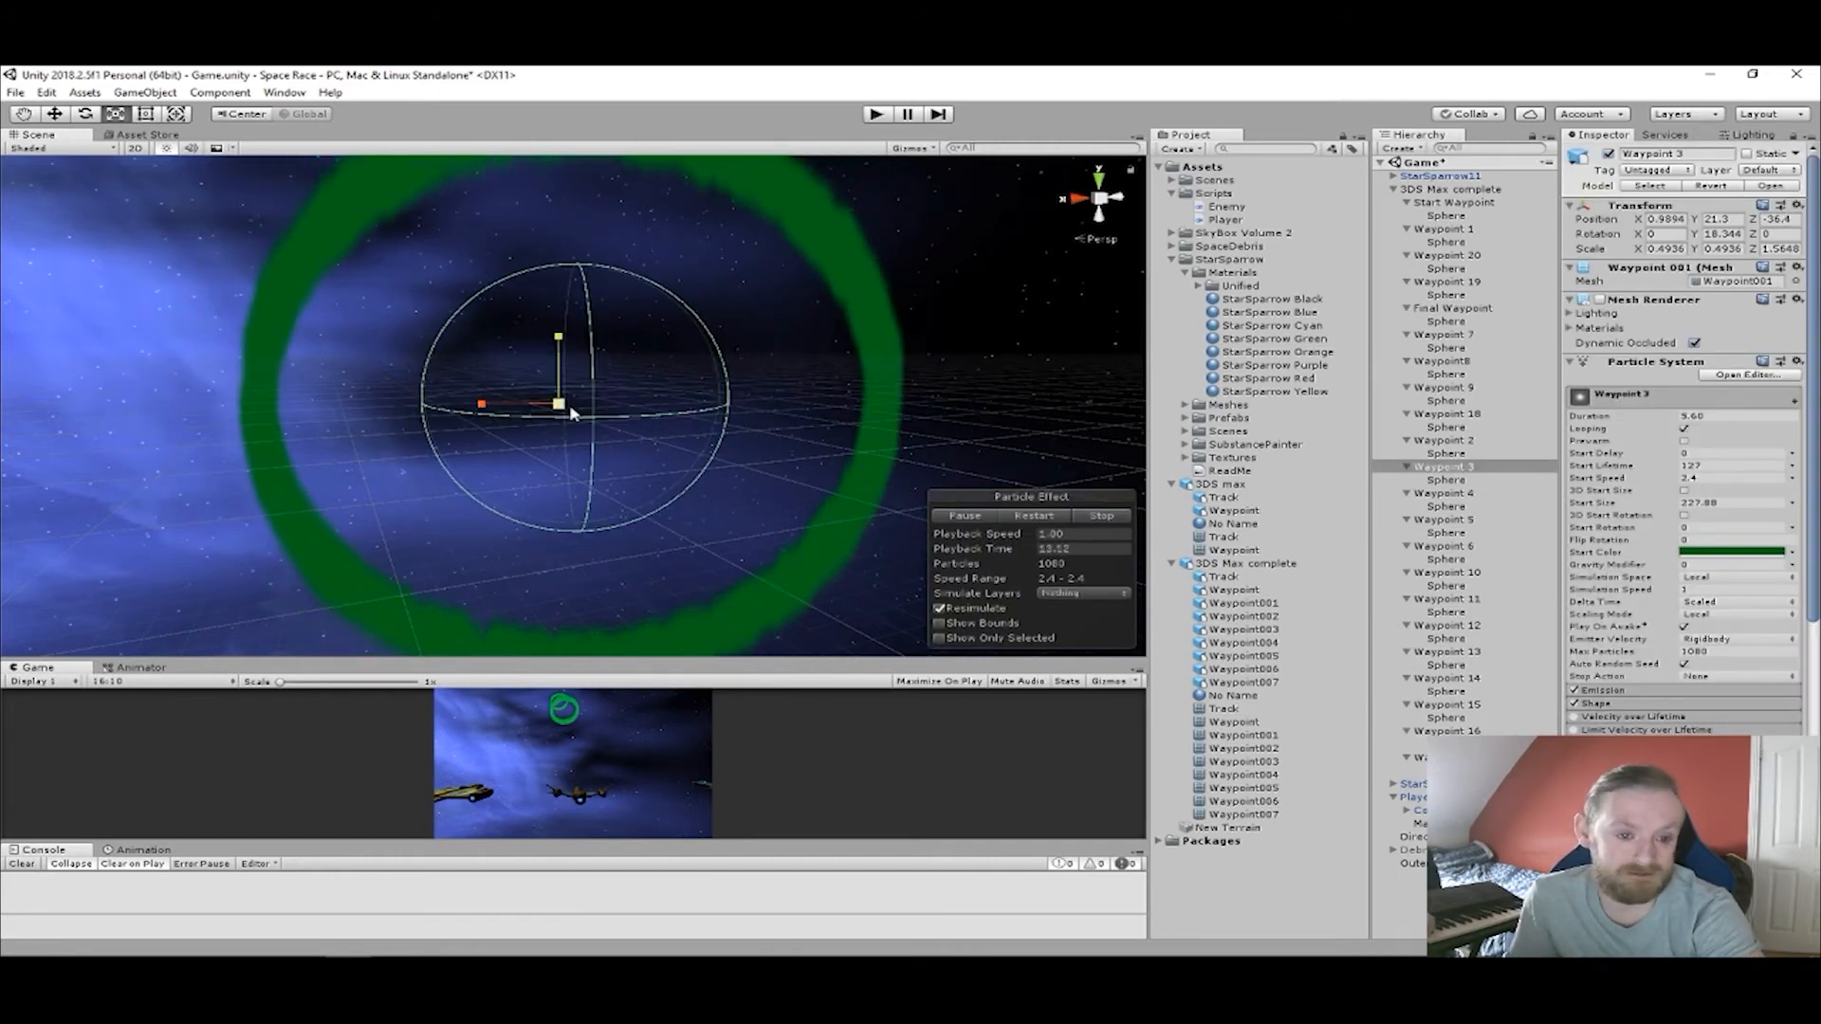
Recheck the sphere collider under Waypoint 3 against its green ring, viewing it from the front and the side.
{"action": "left_click", "coordinate": [1441, 480]}
{"action": "left_click", "coordinate": [1702, 363]}
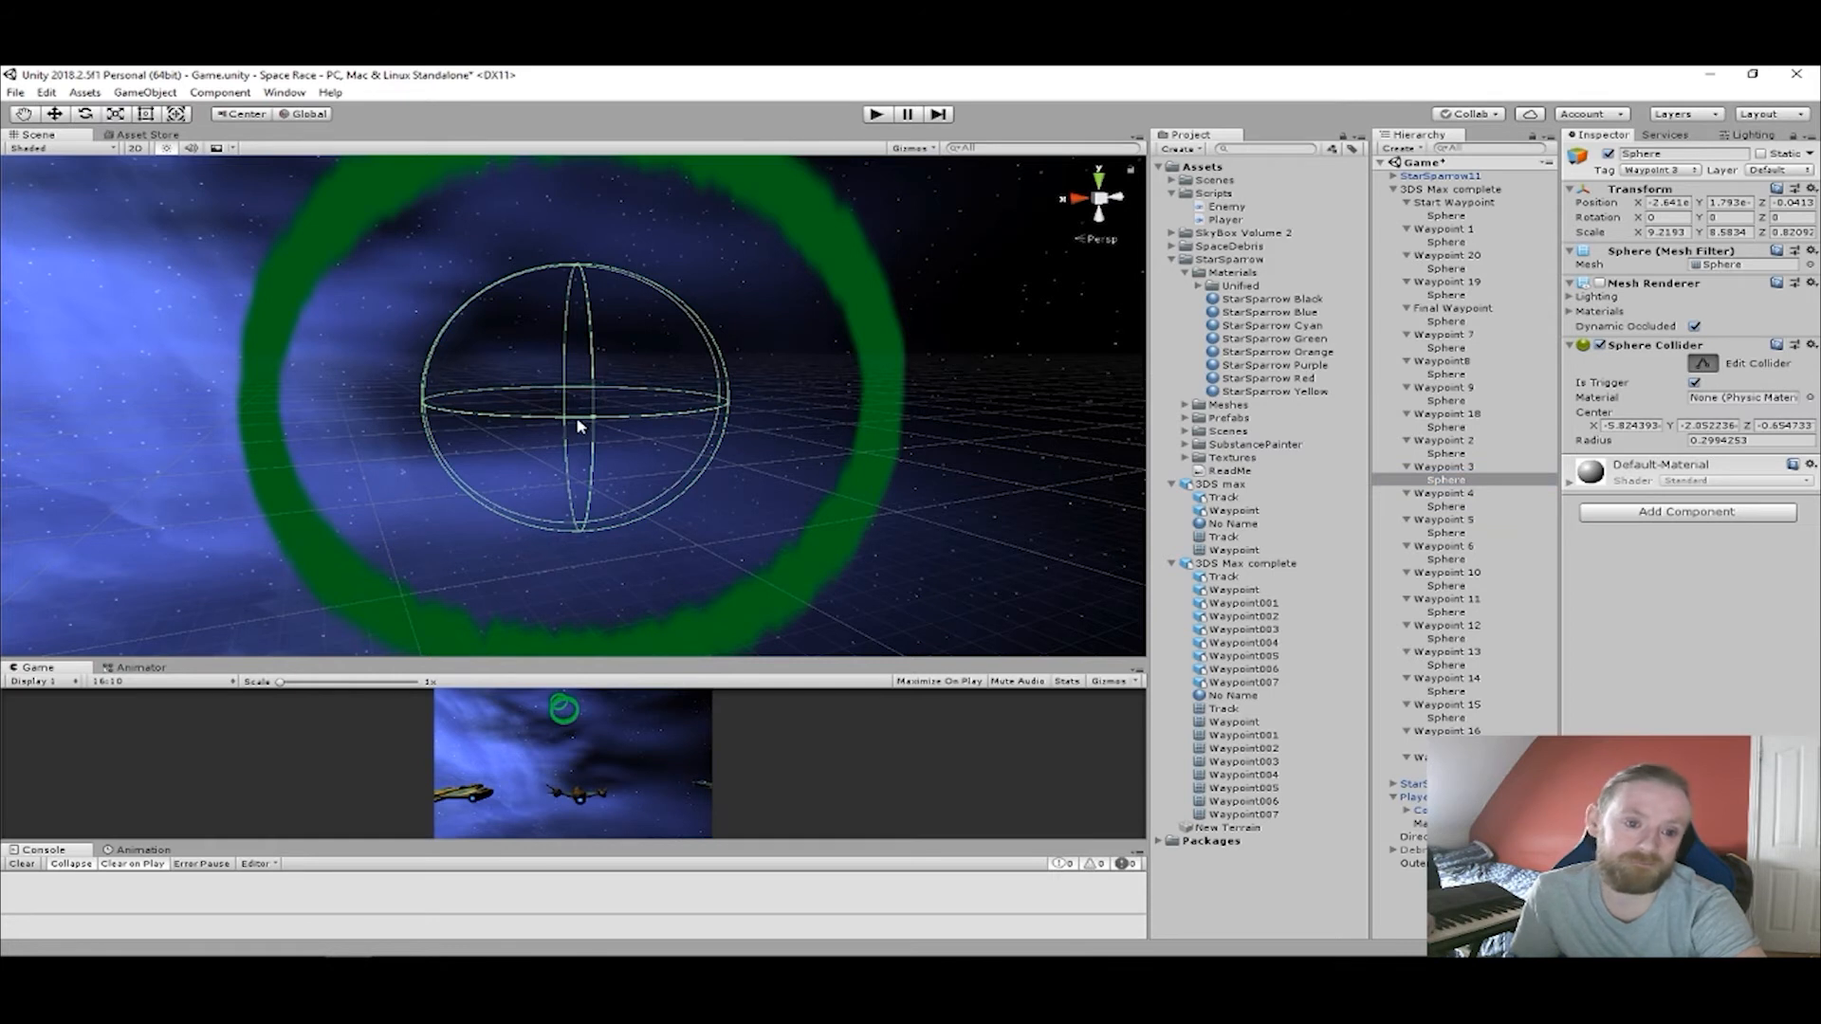
{"action": "left_click", "coordinate": [563, 426]}
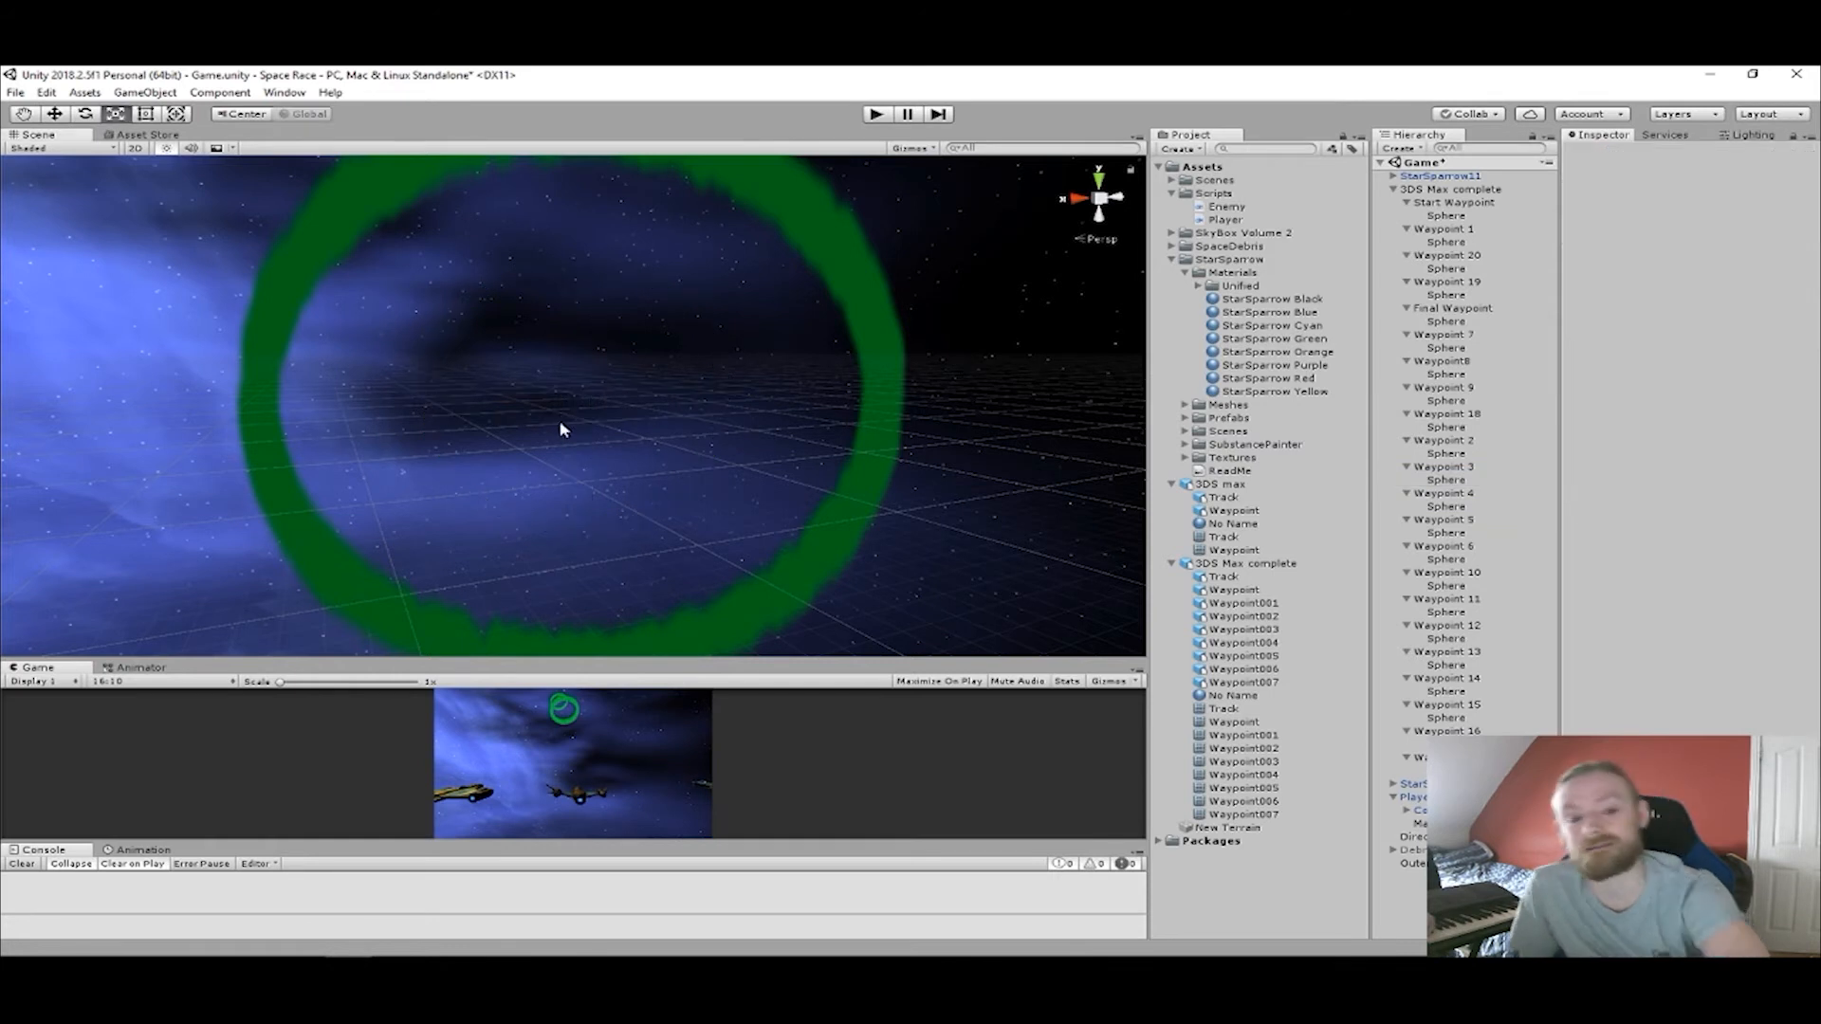
{"action": "left_click", "coordinate": [1445, 480]}
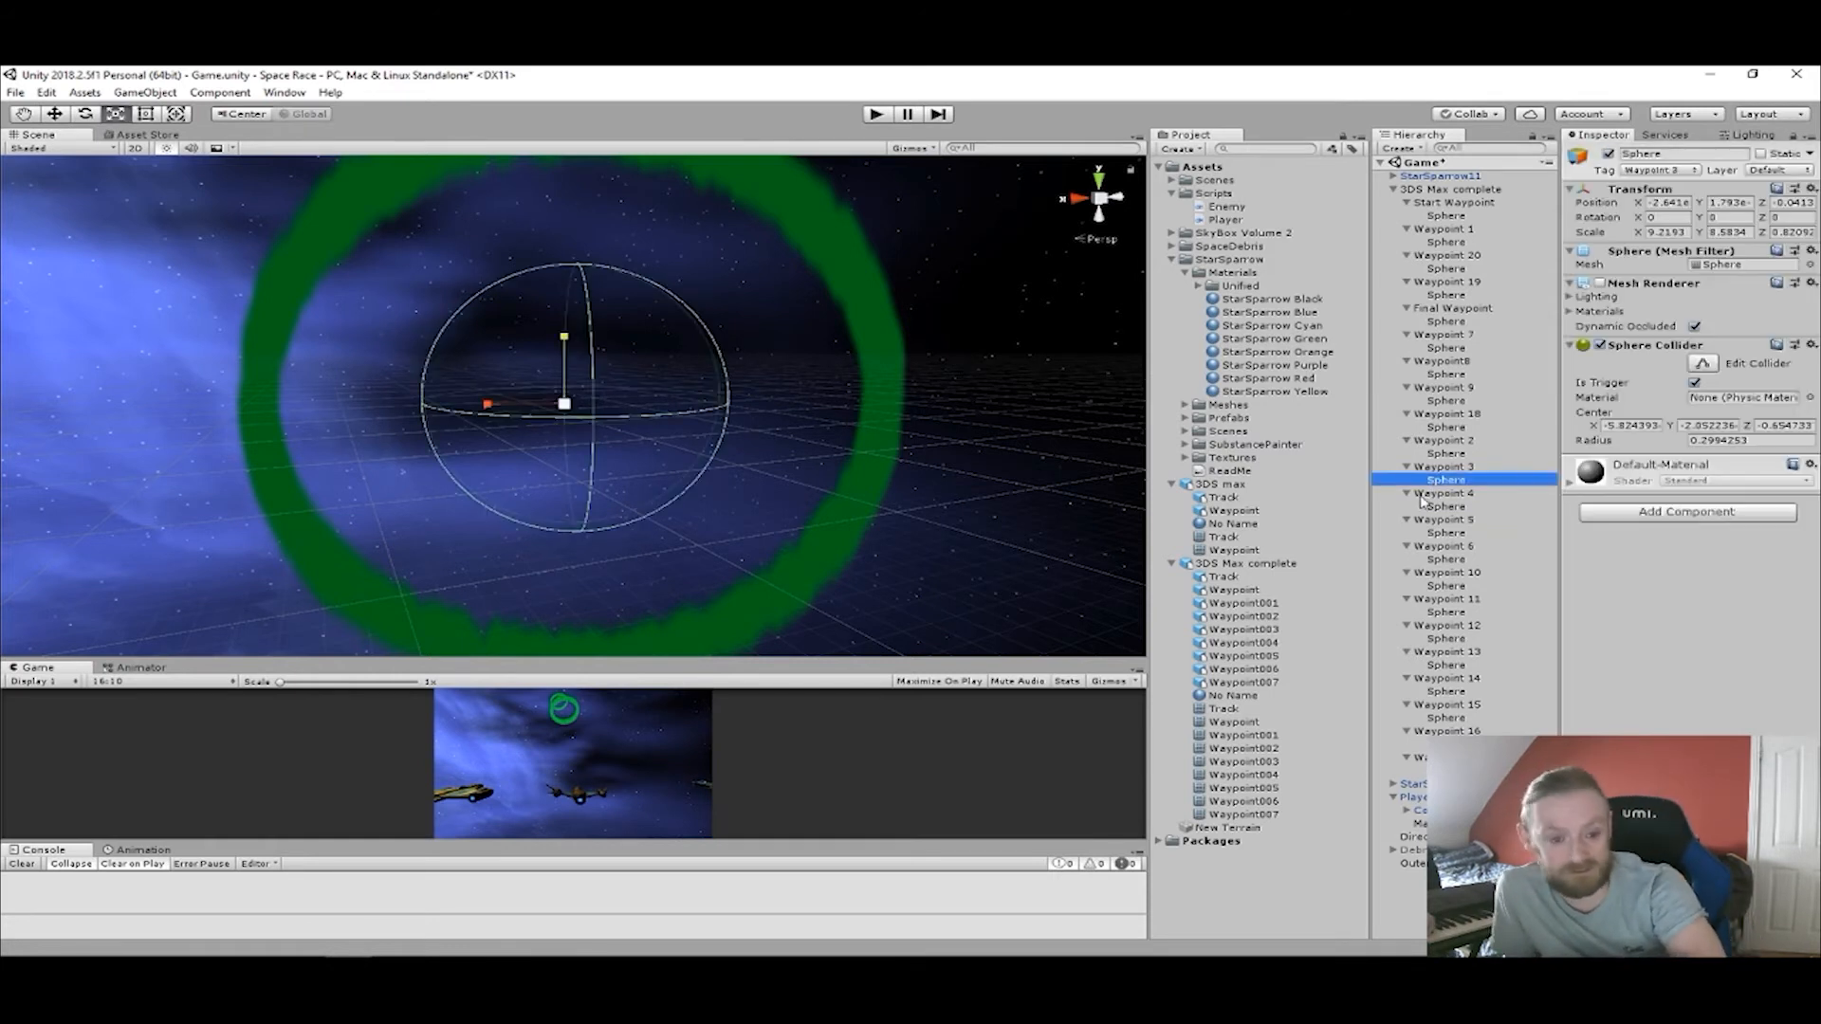
{"action": "left_click_drag", "start_coordinate": [361, 370], "coordinate": [517, 390], "text": "alt"}
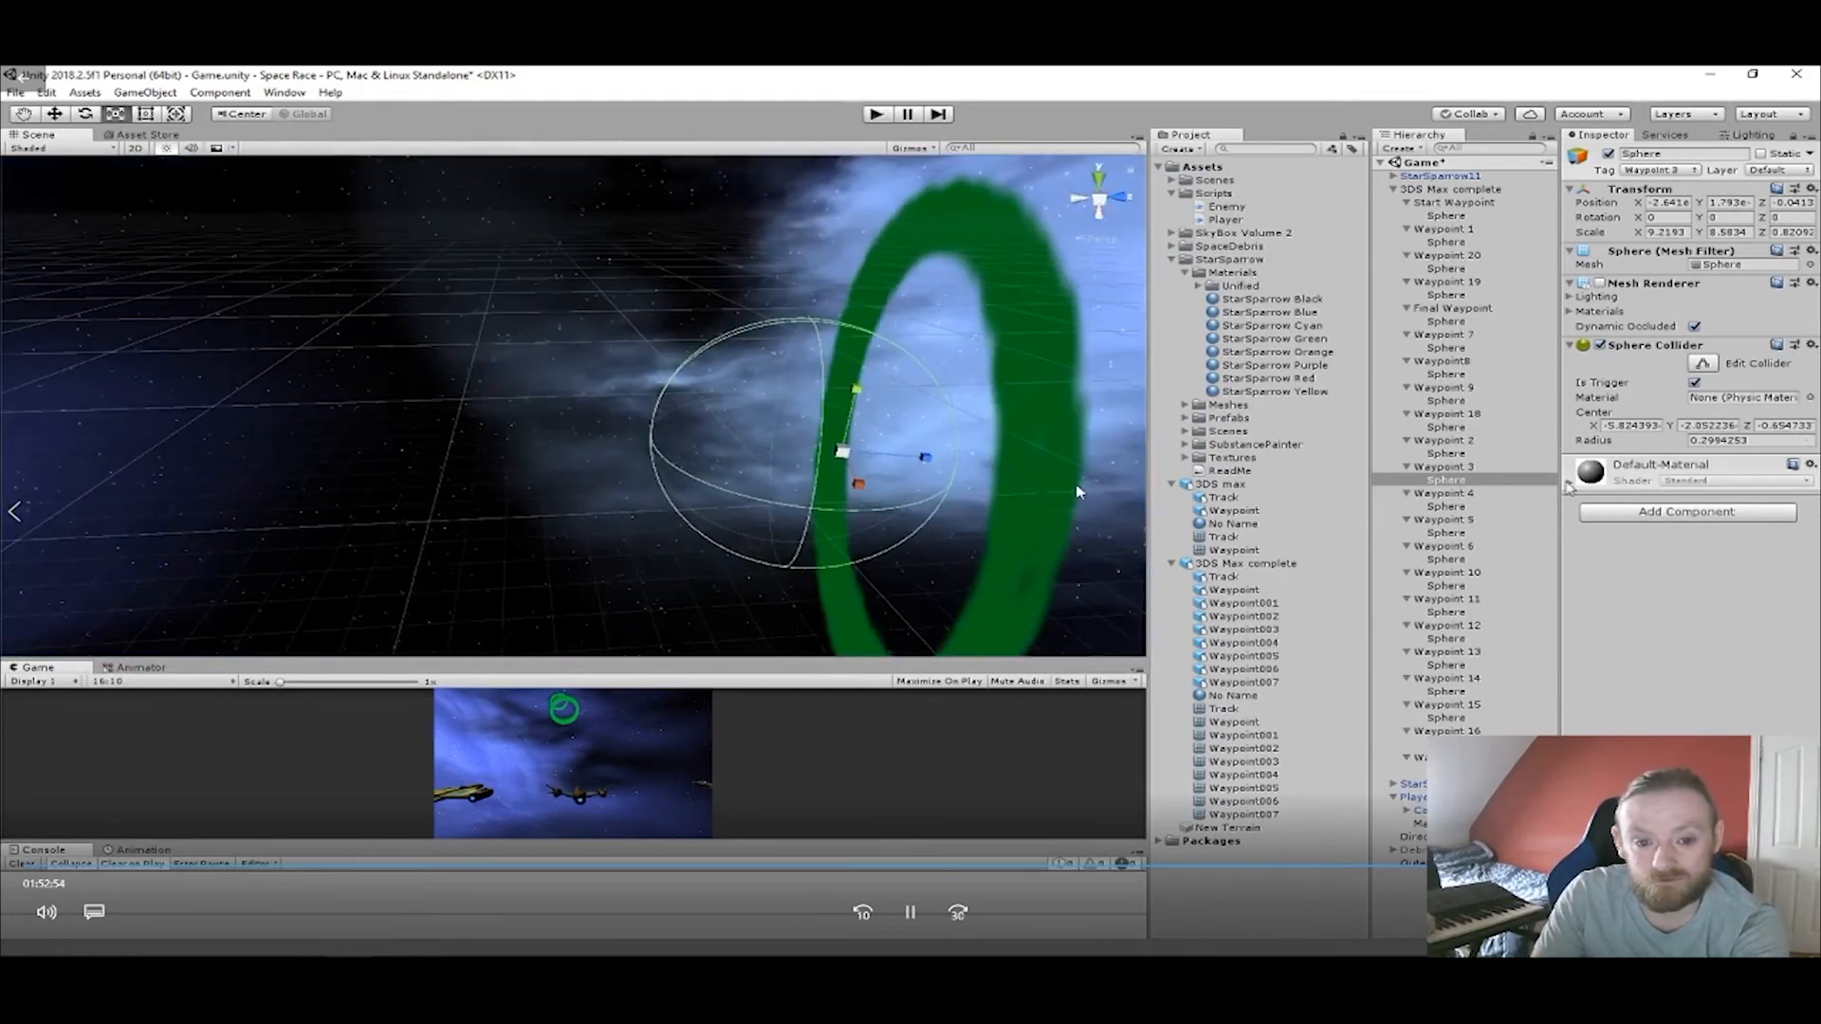
Frame Waypoint 4 in the scene and examine how its sphere collider fits the ring from several angles.
{"action": "double_click", "coordinate": [1461, 493]}
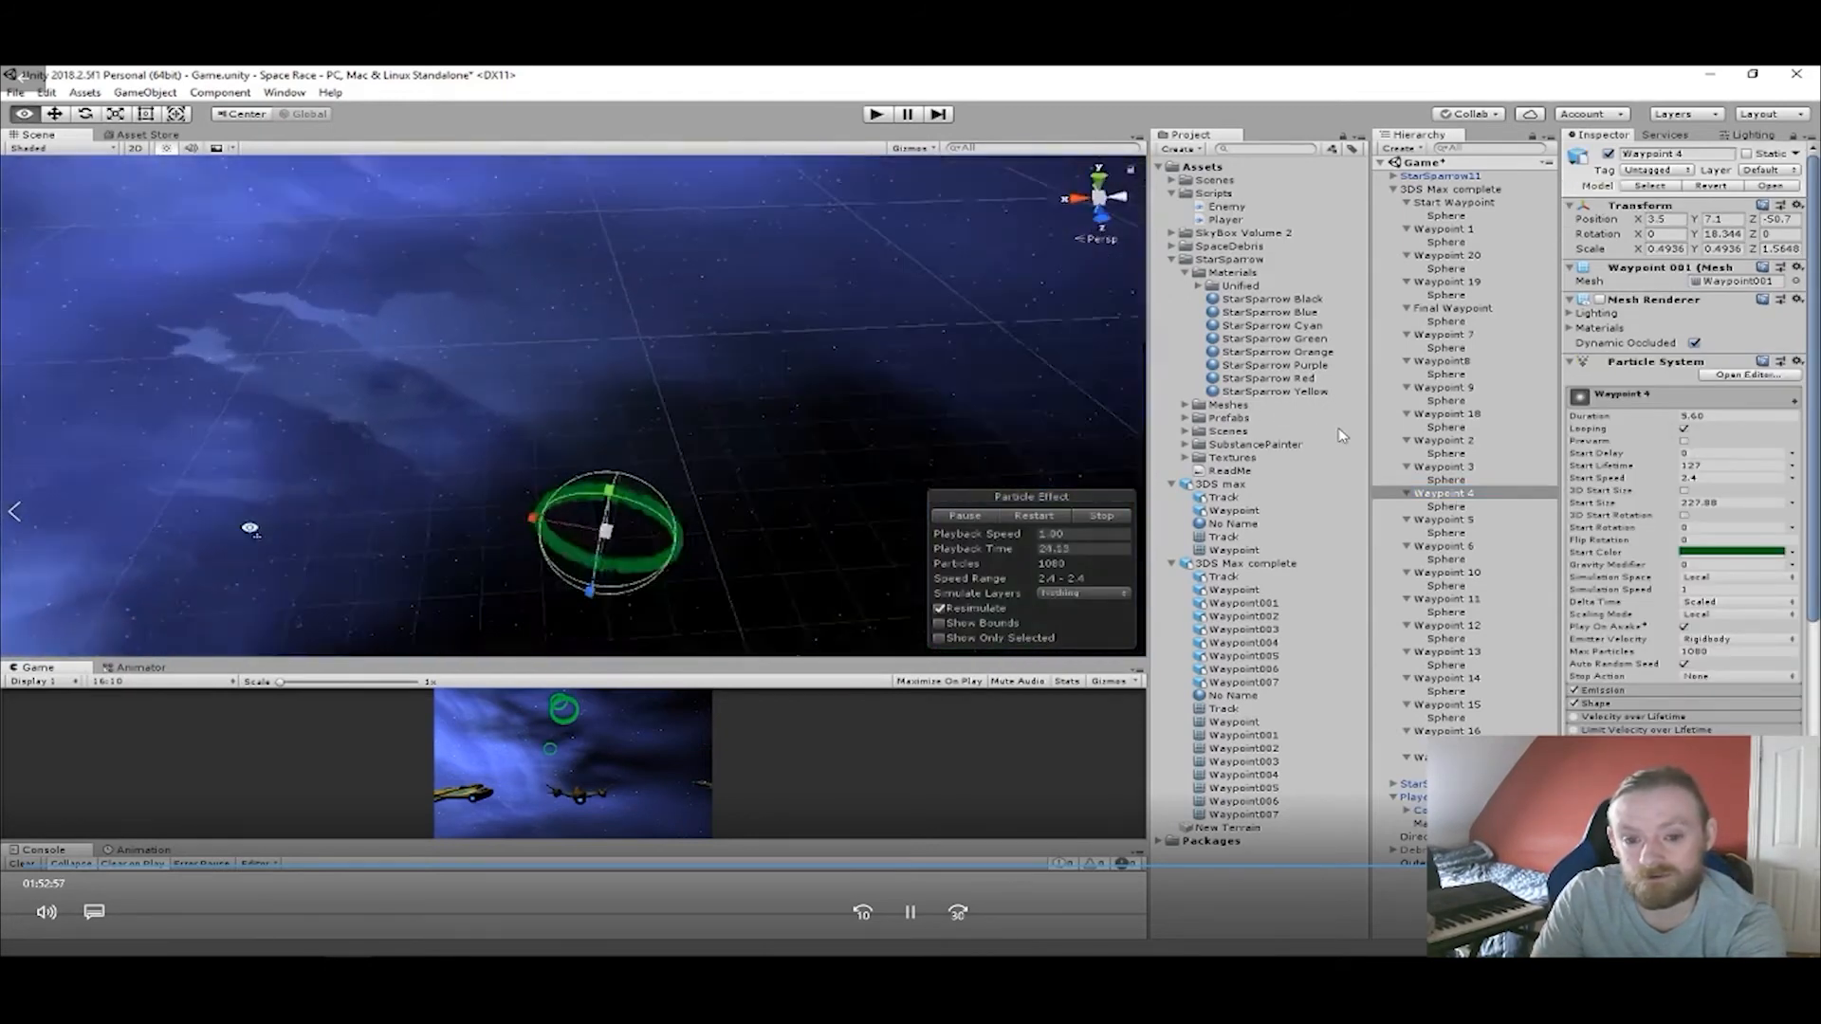
{"action": "middle_click_drag", "start_coordinate": [465, 538], "coordinate": [1013, 399]}
{"action": "middle_click_drag", "start_coordinate": [853, 419], "coordinate": [879, 414]}
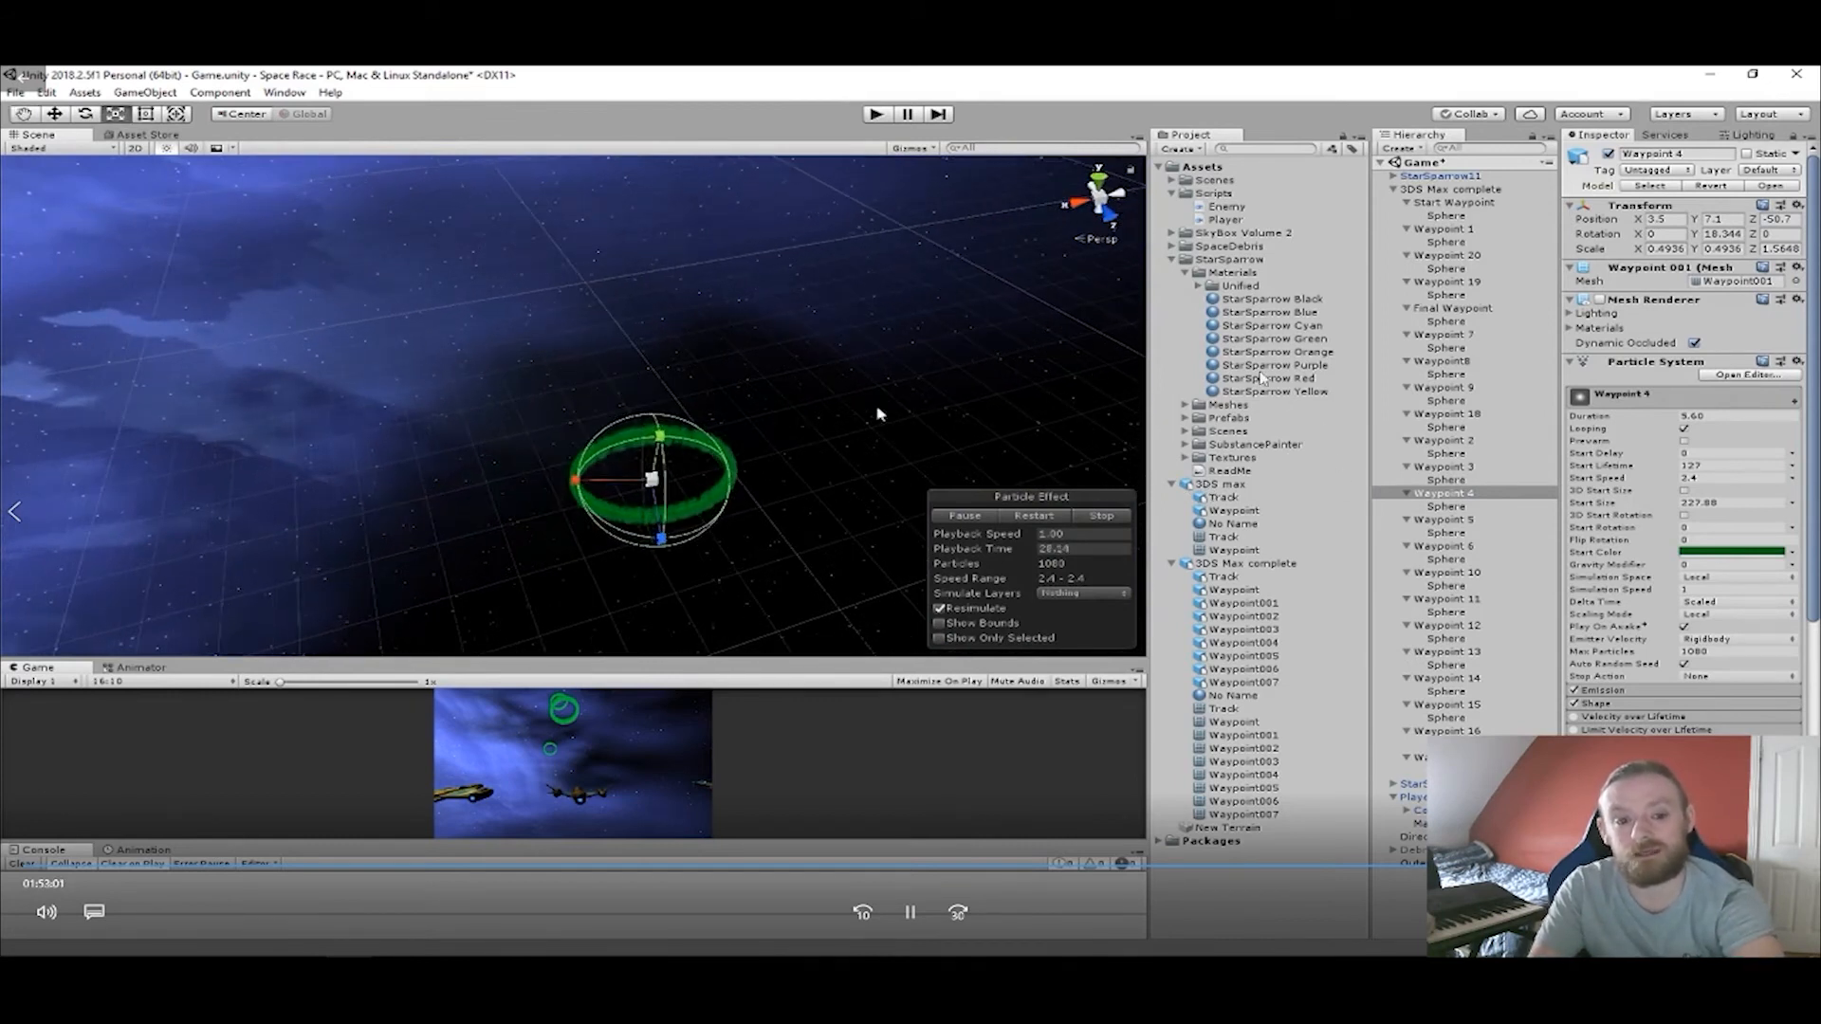
{"action": "scroll", "coordinate": [700, 519], "scroll_direction": "up", "scroll_amount": 2}
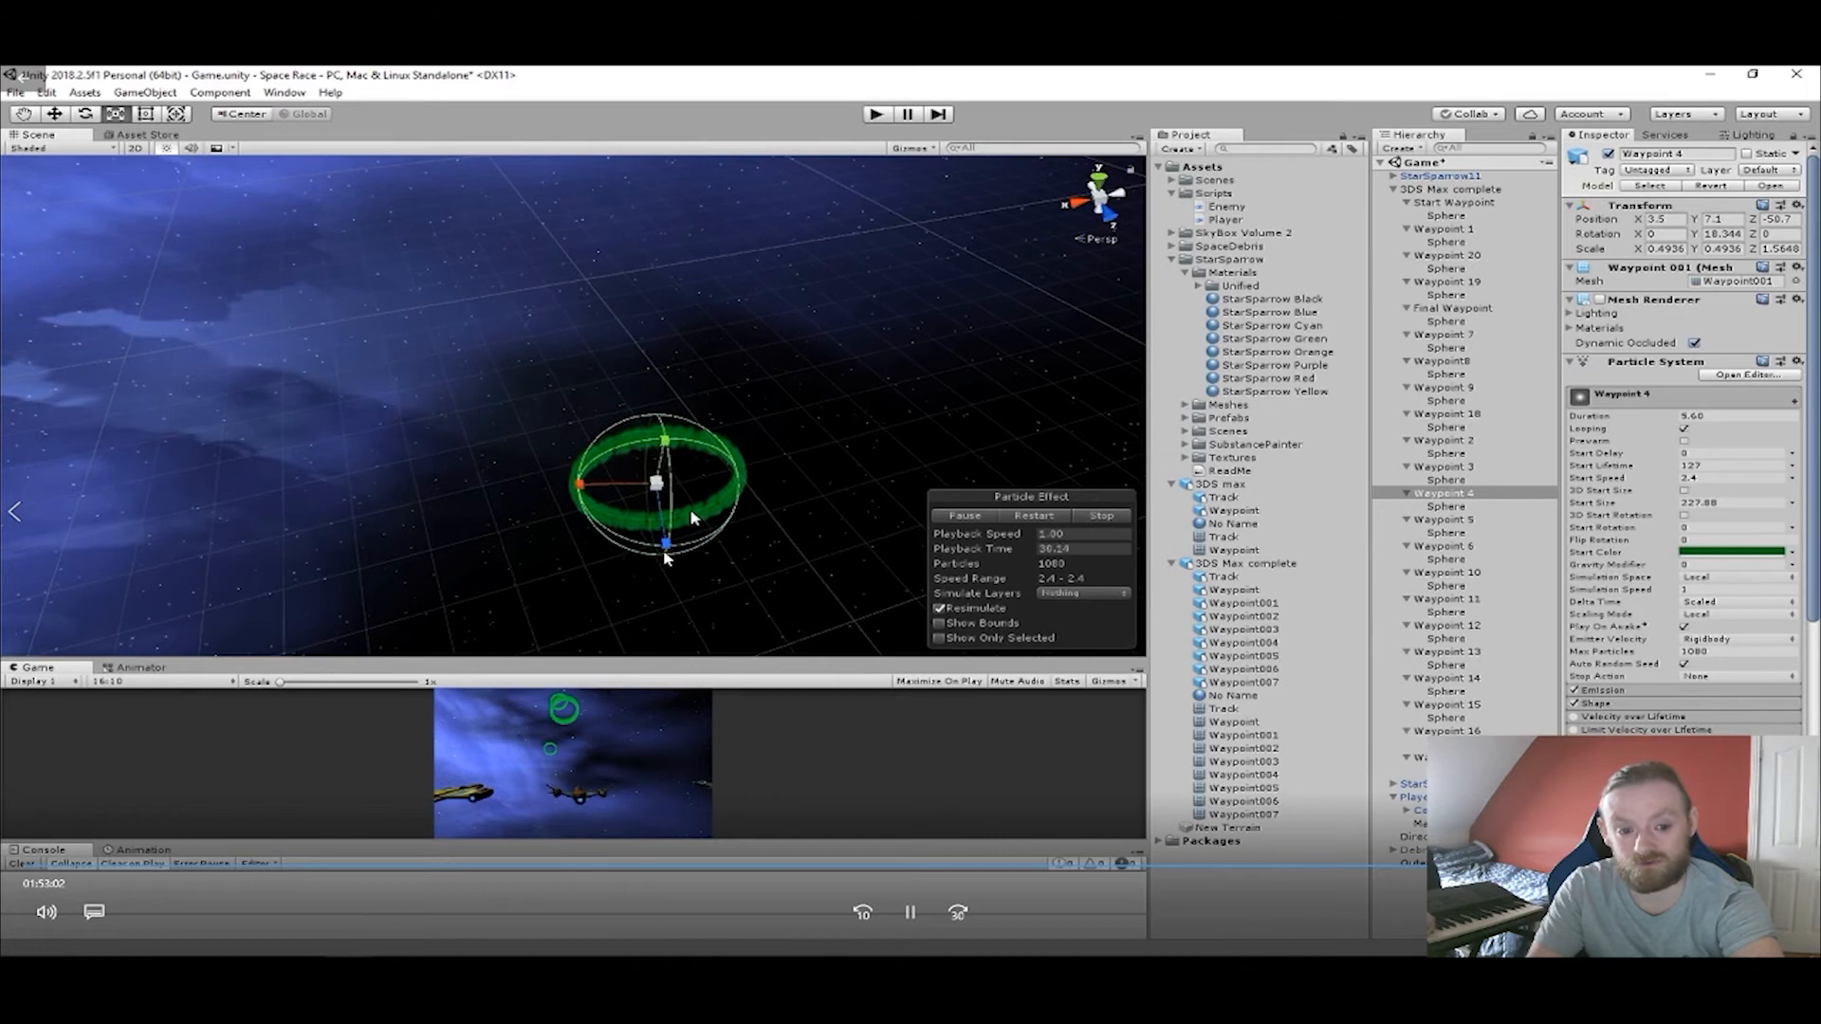
{"action": "left_click_drag", "start_coordinate": [671, 550], "coordinate": [682, 533], "text": "alt"}
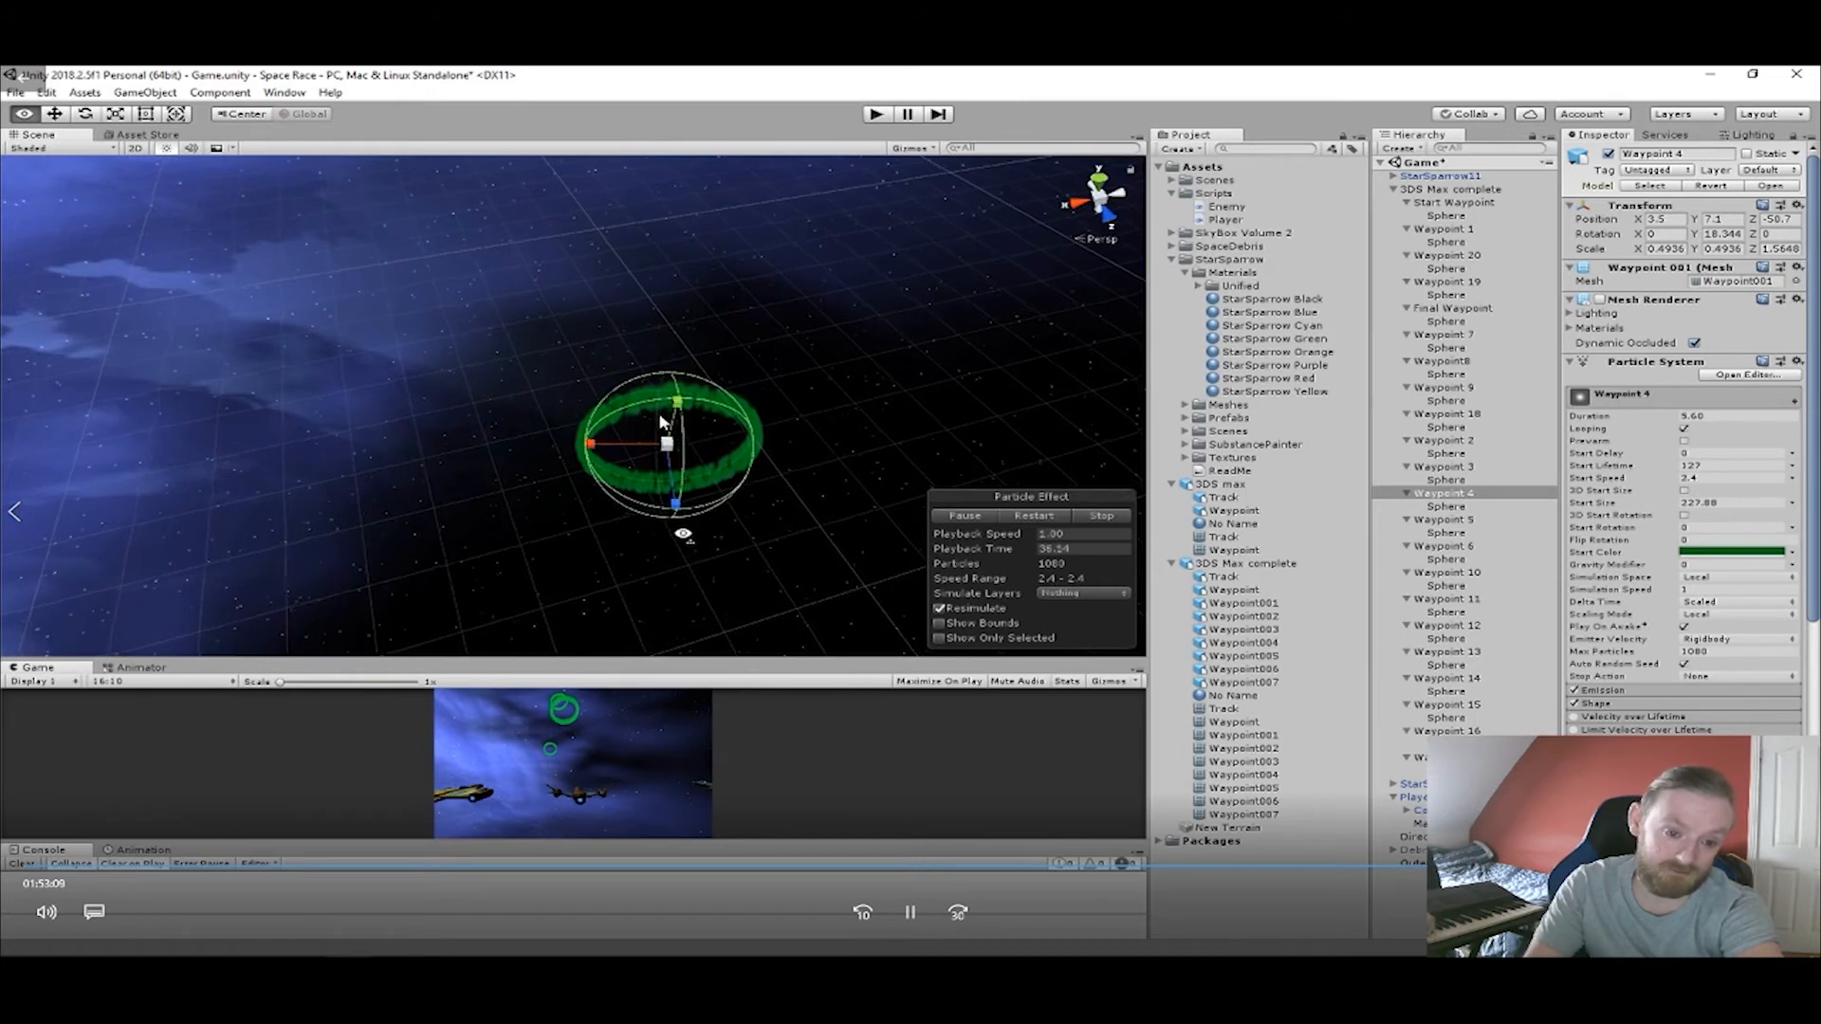
{"action": "left_click_drag", "start_coordinate": [682, 534], "coordinate": [1048, 429], "text": "alt"}
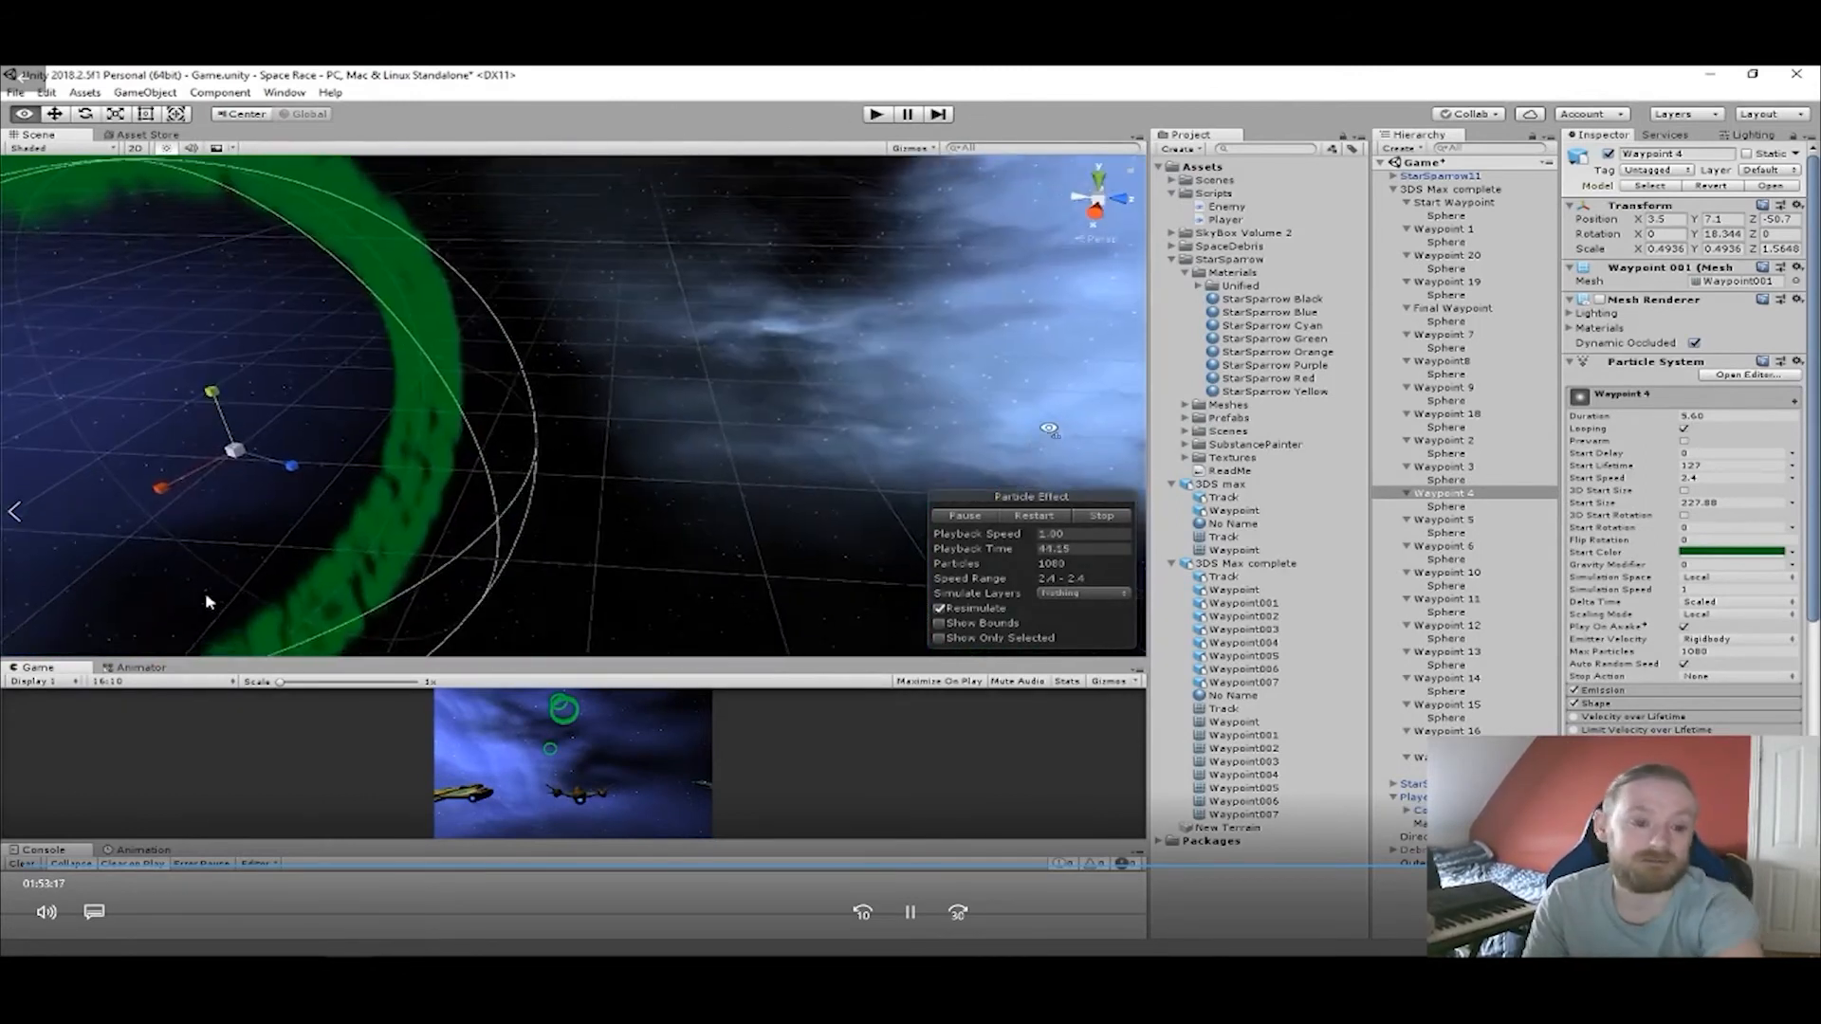
{"action": "right_click_drag", "start_coordinate": [1048, 429], "coordinate": [984, 386]}
Select Waypoint 5 and examine its ring's position relative to Waypoint 4.
{"action": "left_click", "coordinate": [1441, 520]}
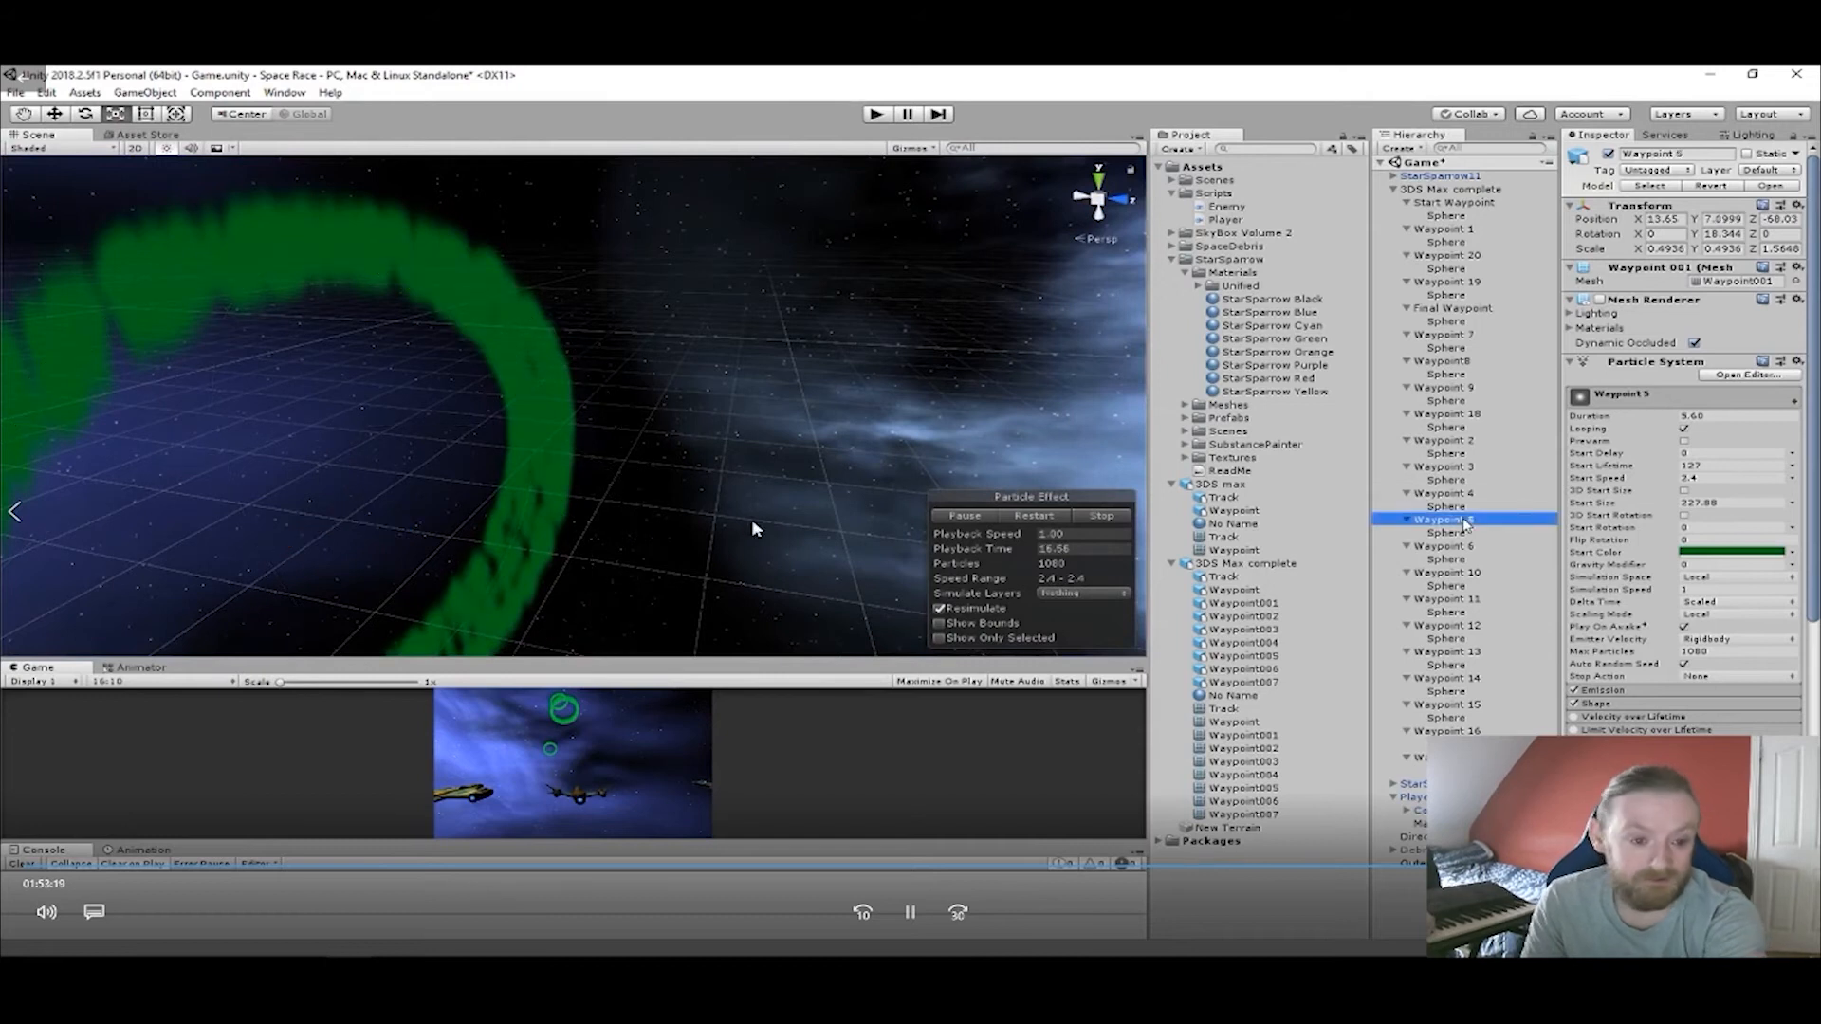
{"action": "left_click_drag", "start_coordinate": [751, 520], "coordinate": [446, 417], "text": "alt"}
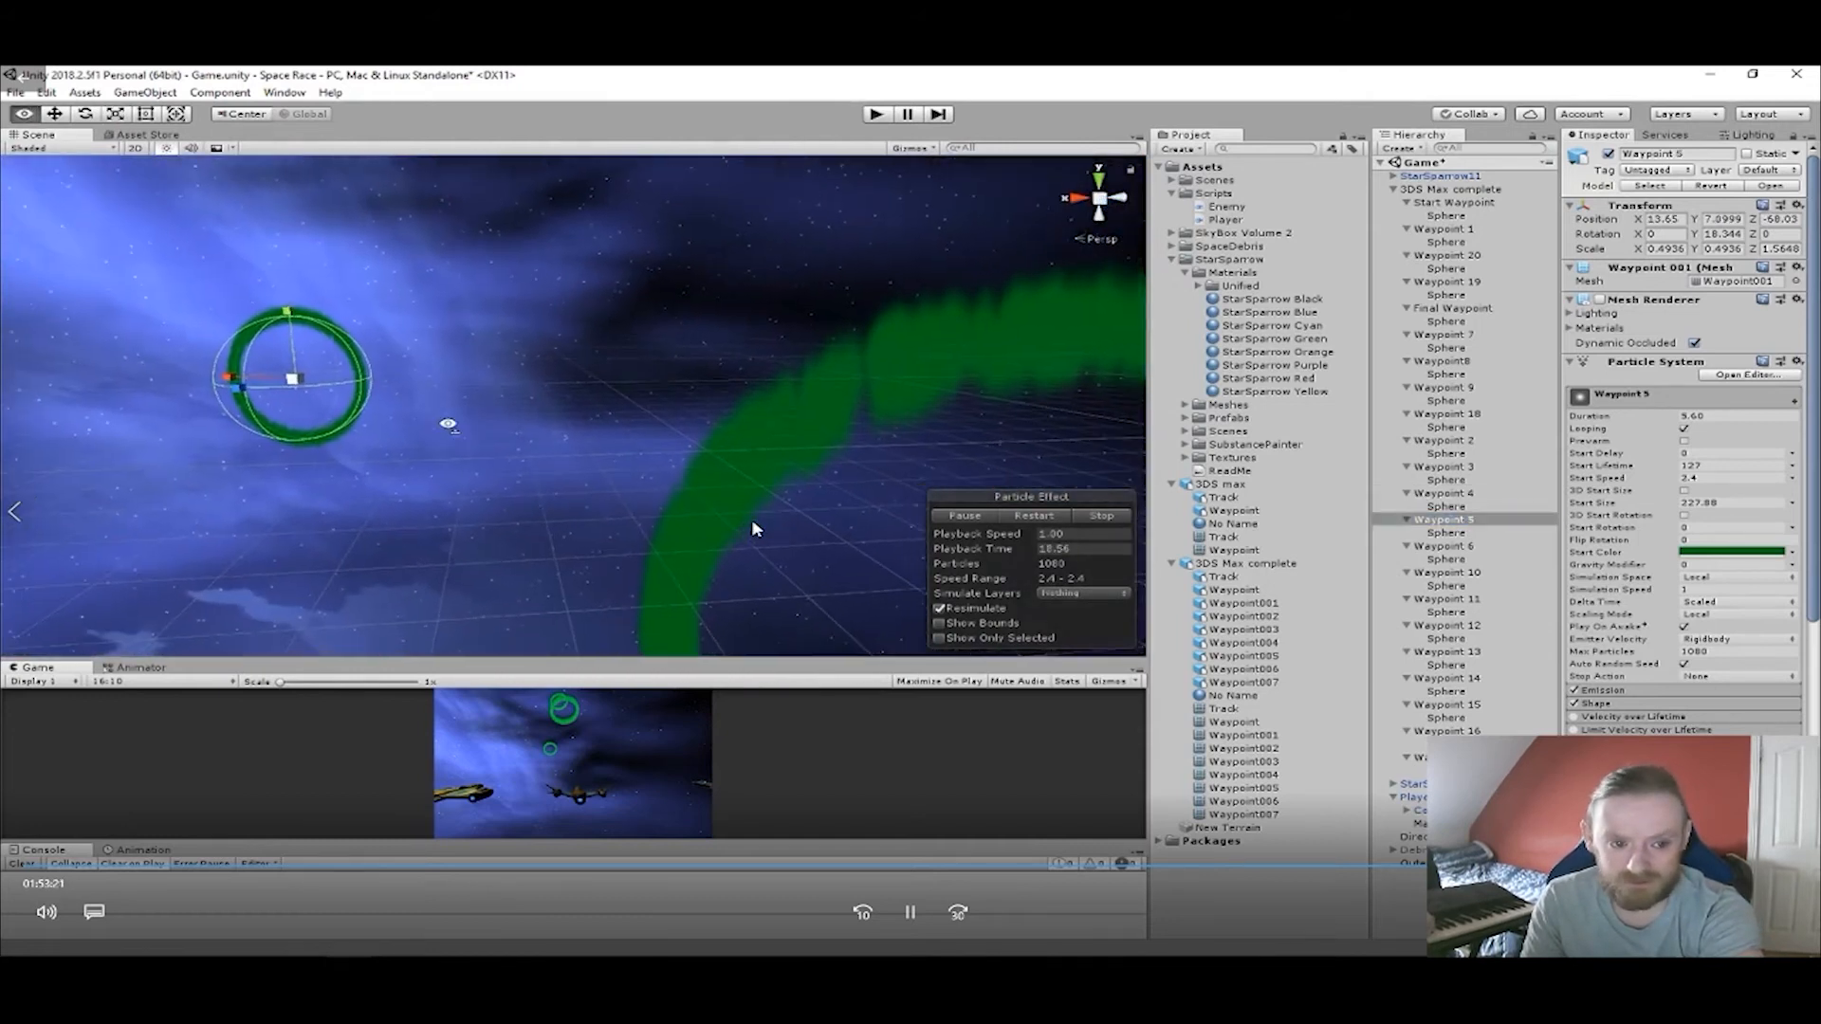
{"action": "key", "text": "f"}
Edit the collider of the Sphere under Waypoint 4, shrinking it to a radius of about 0.38.
{"action": "left_click", "coordinate": [1441, 493]}
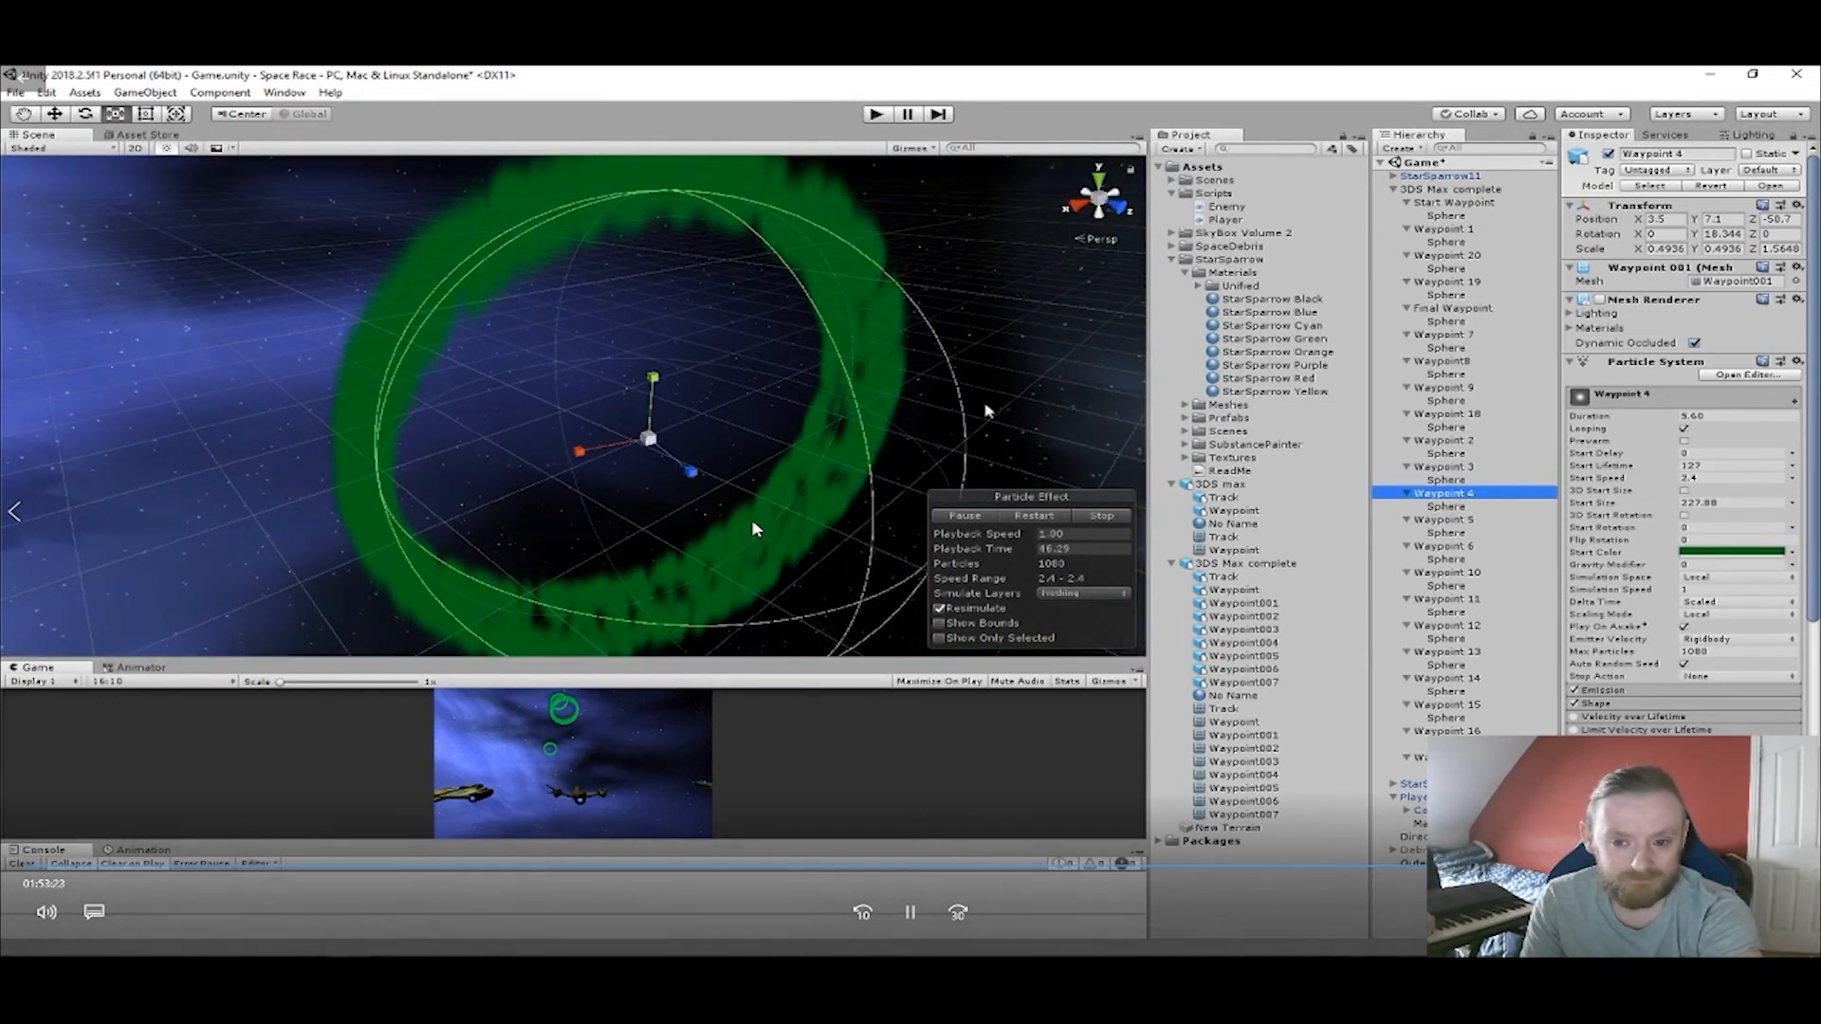
{"action": "key", "text": "f"}
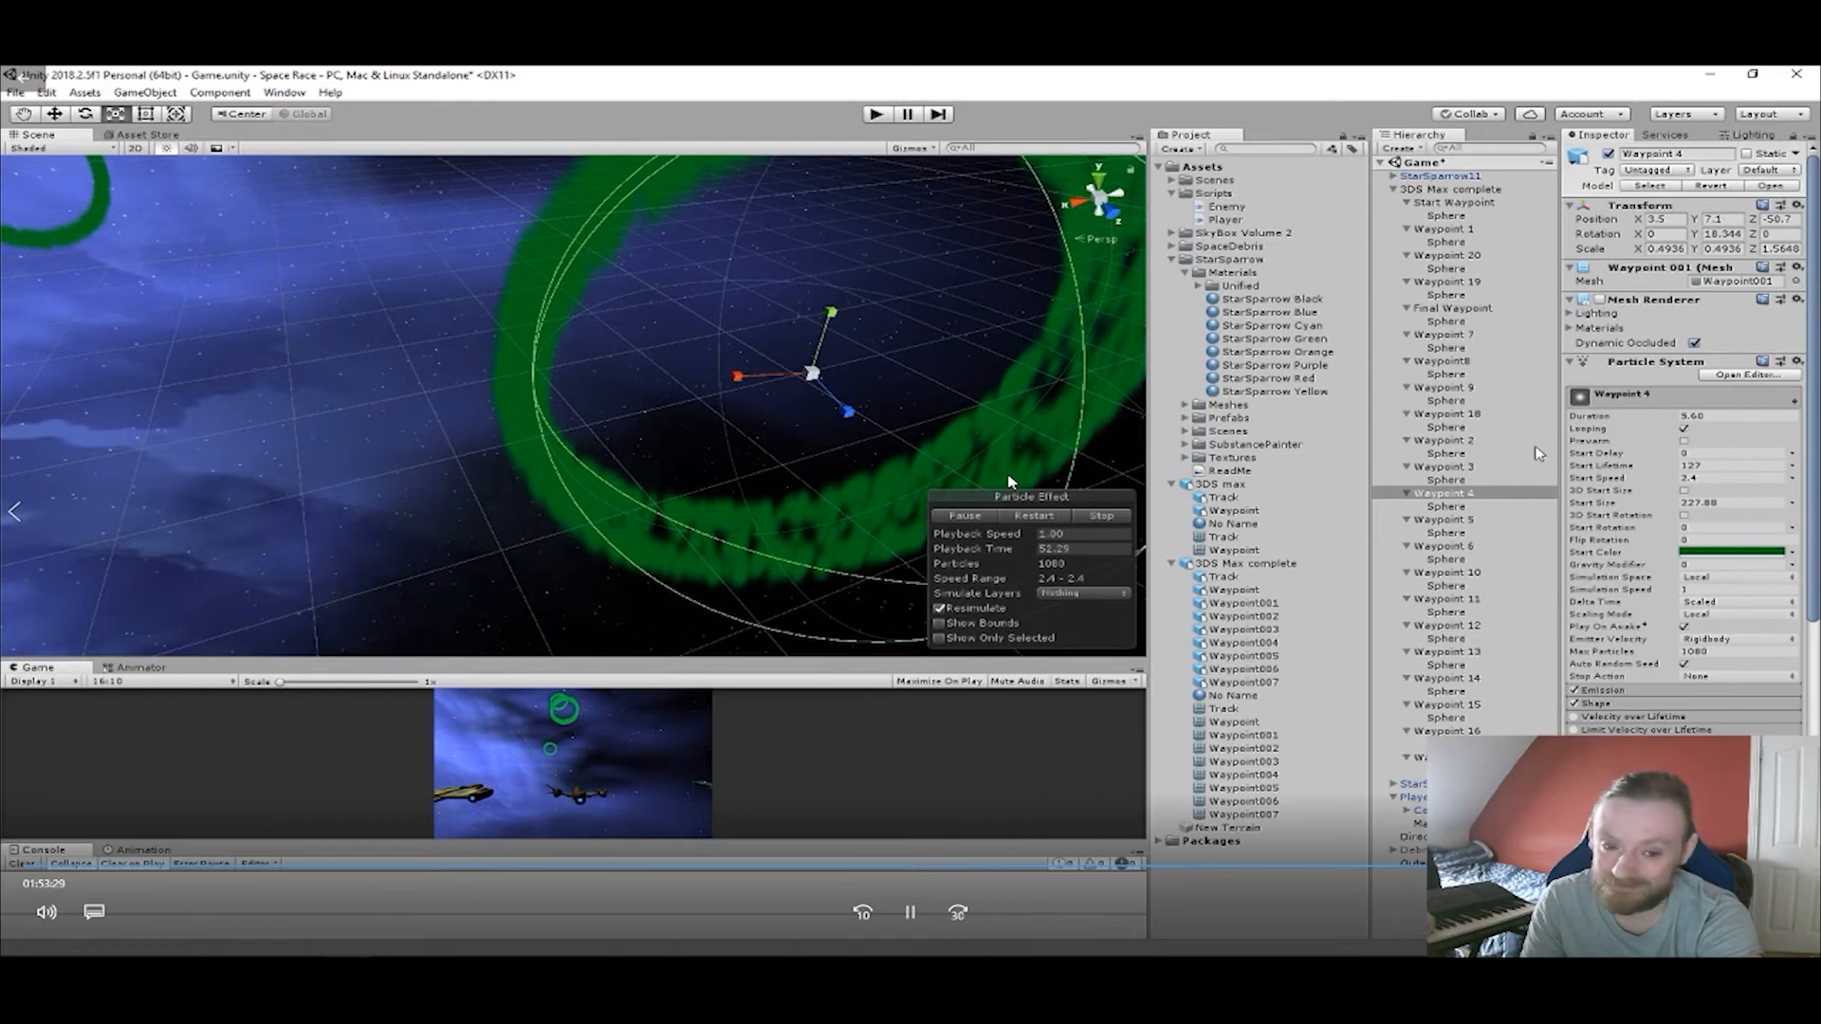
{"action": "left_click", "coordinate": [1448, 508]}
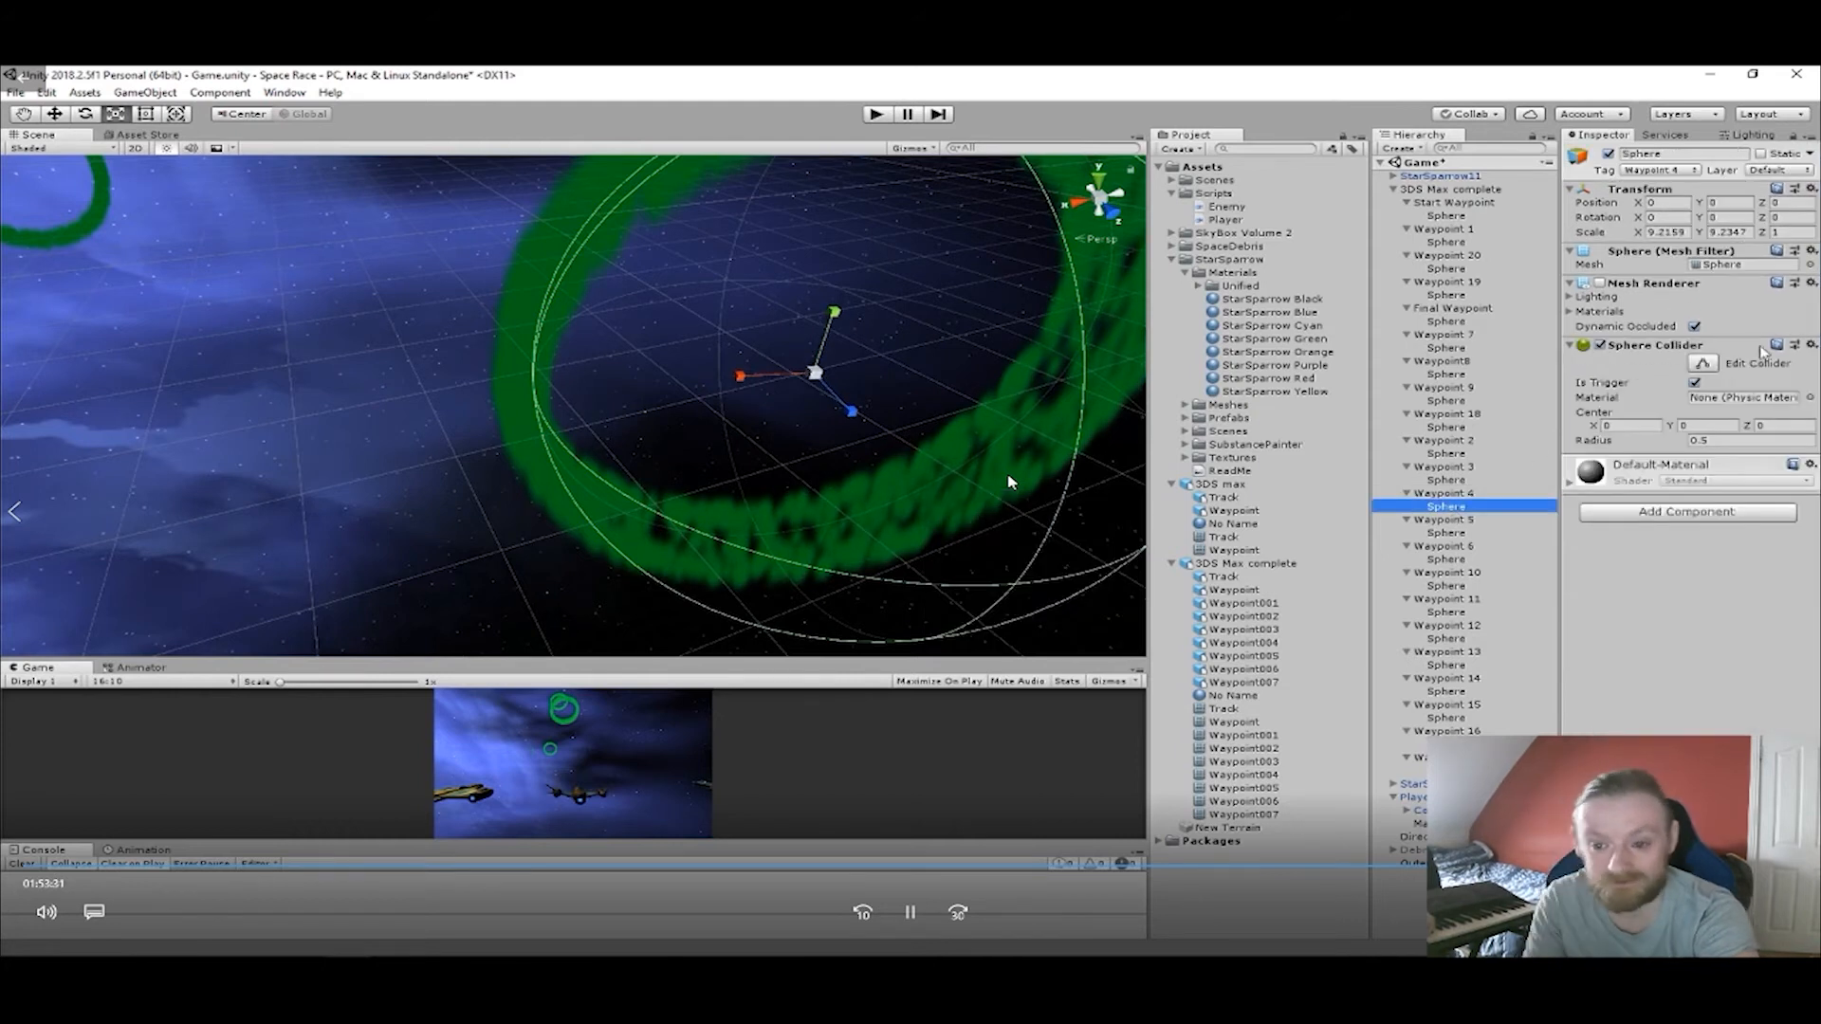
{"action": "left_click", "coordinate": [1702, 364]}
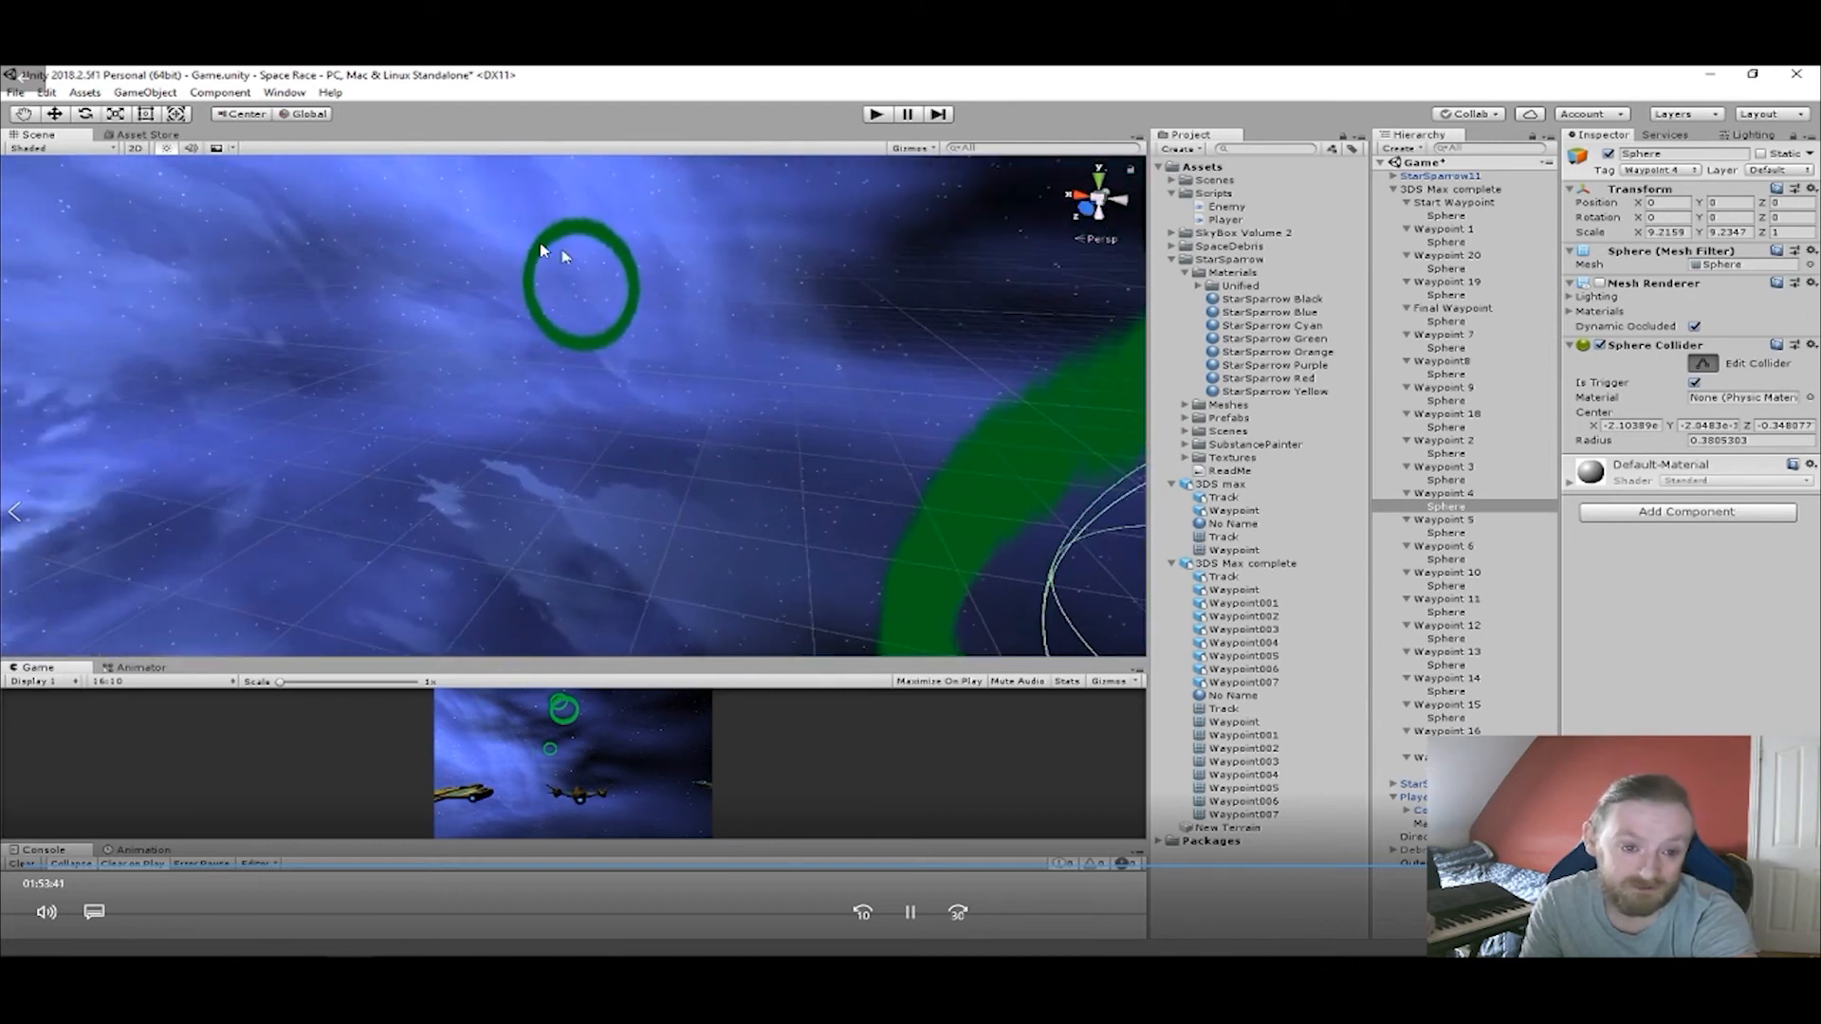
Select Waypoint 5 and Waypoint 6 in turn and inspect their rings along the track.
{"action": "left_click", "coordinate": [569, 239]}
{"action": "key", "text": "r"}
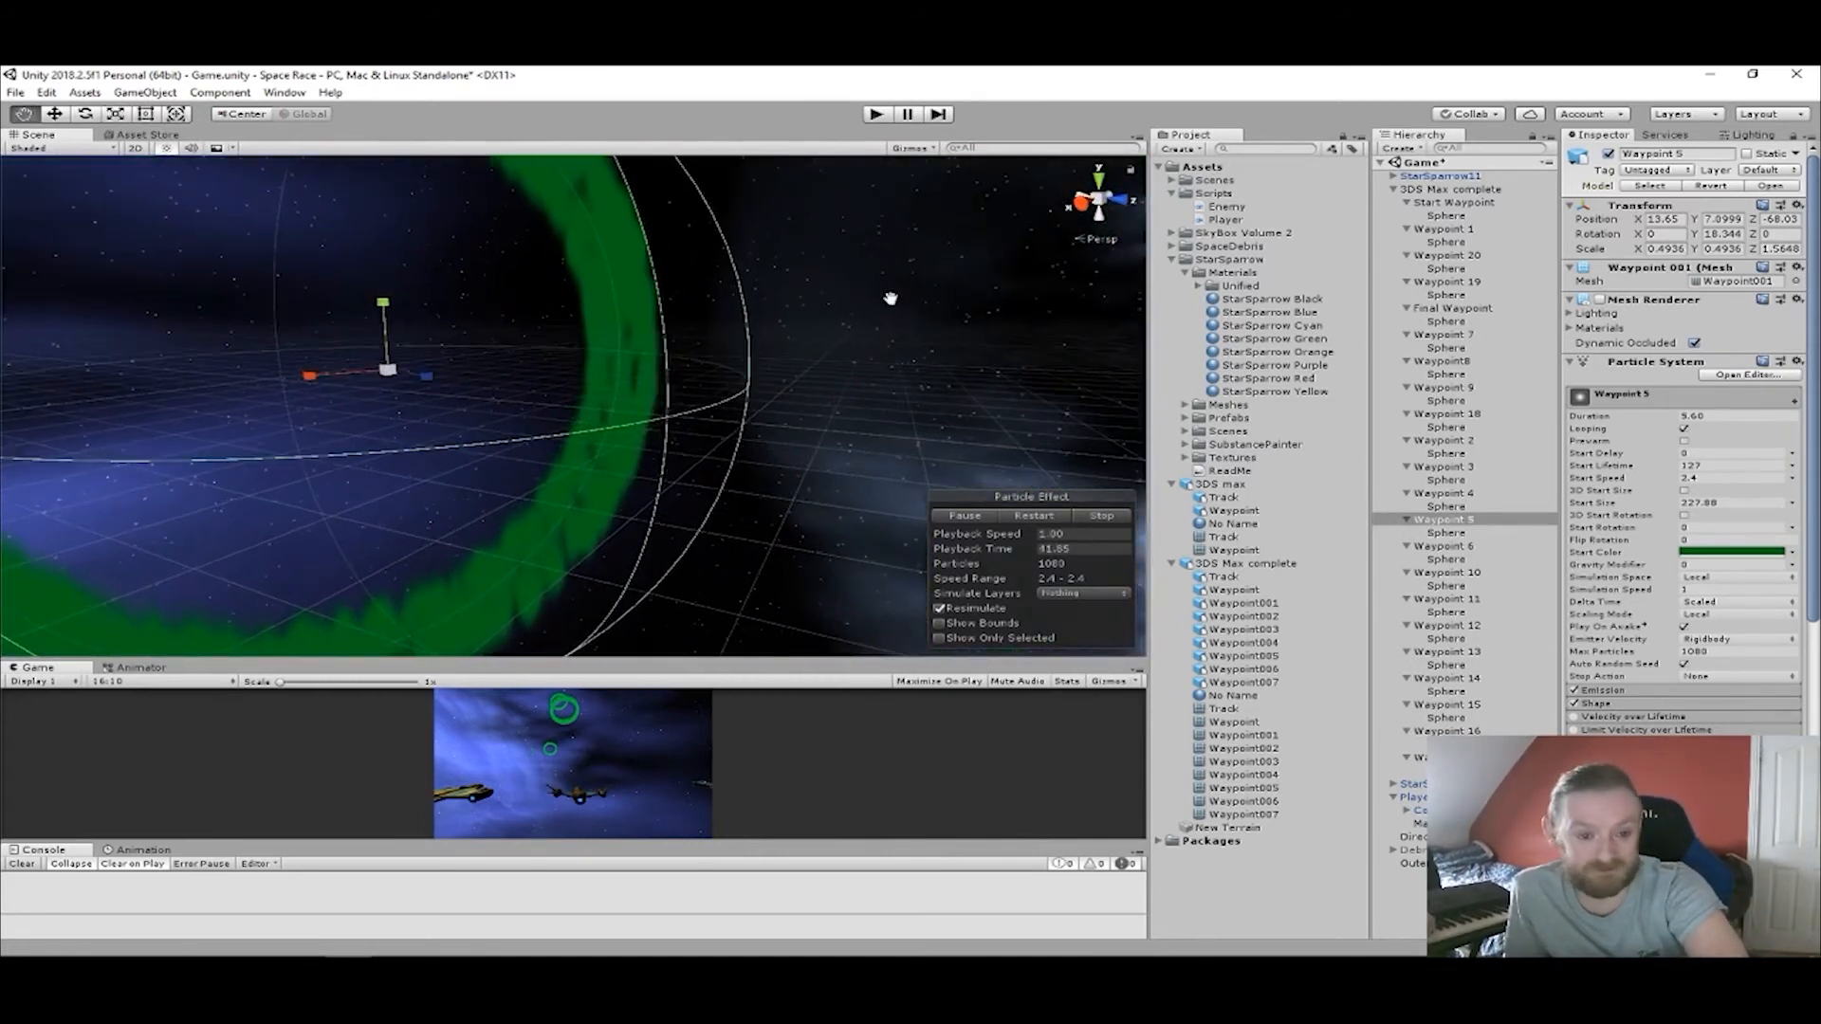
{"action": "middle_click_drag", "start_coordinate": [739, 277], "coordinate": [1076, 518]}
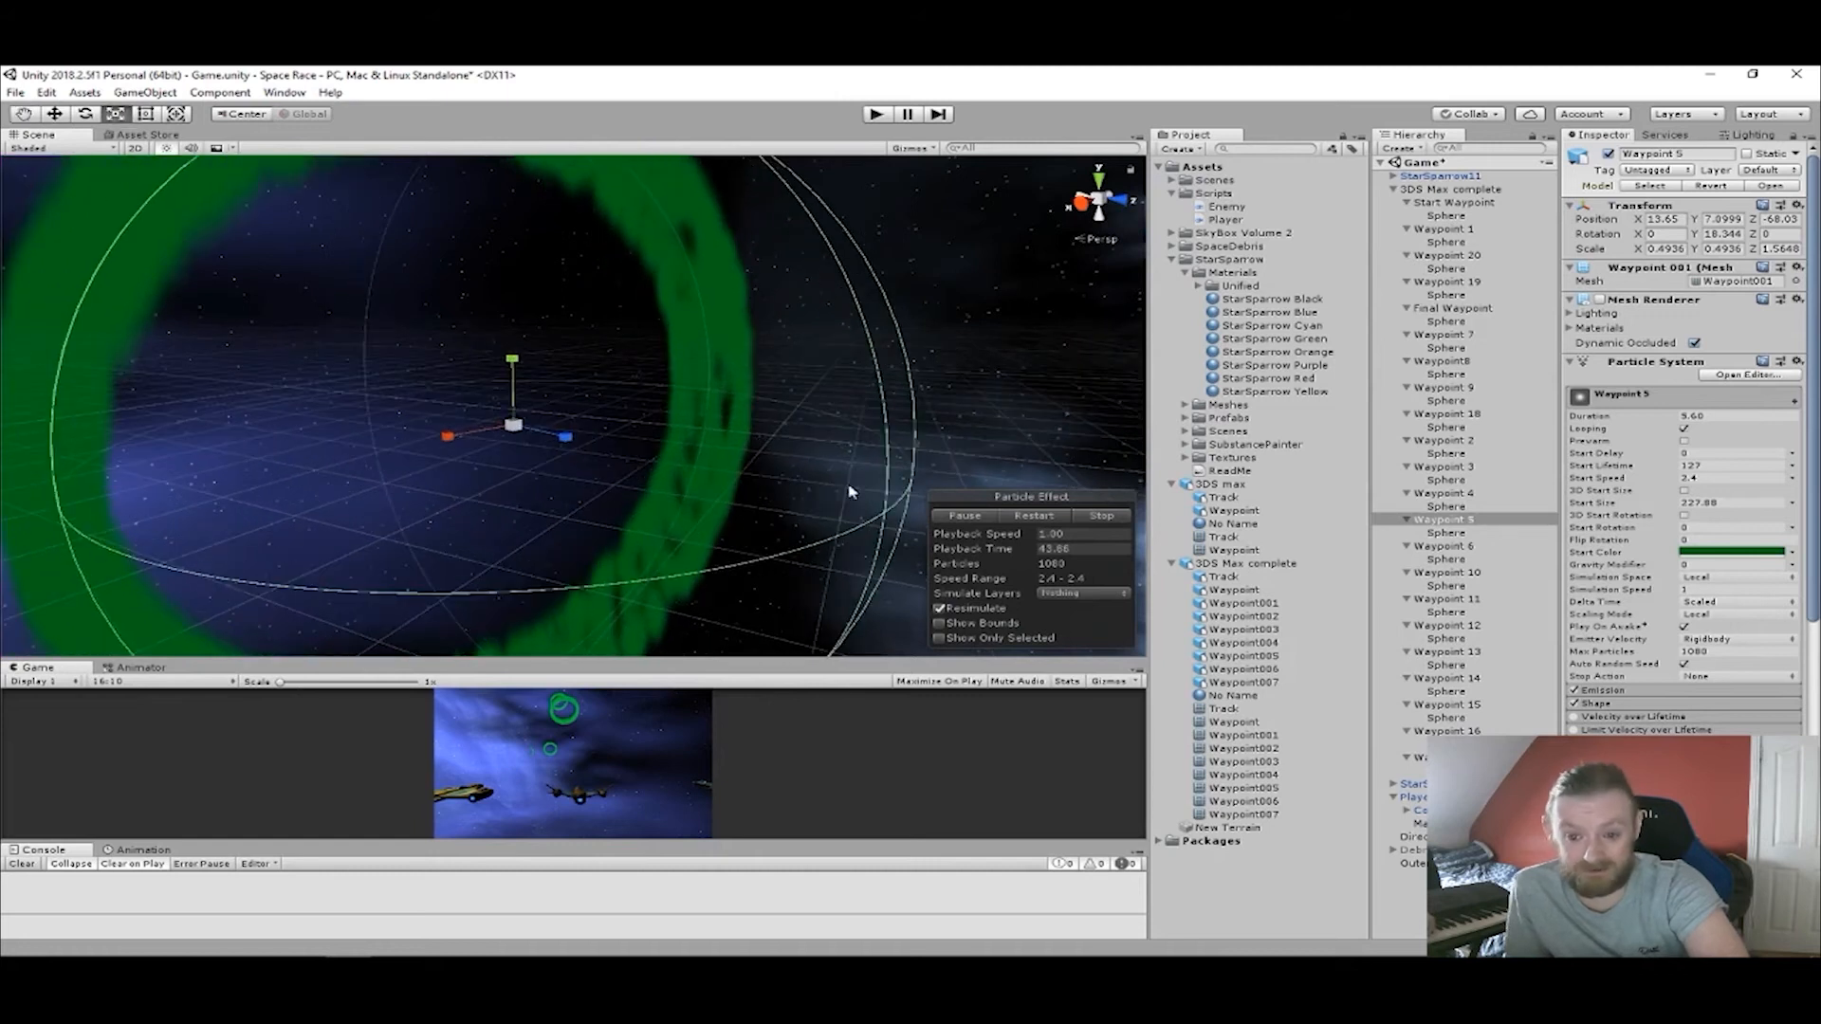
{"action": "left_click", "coordinate": [1445, 546]}
{"action": "left_click_drag", "start_coordinate": [931, 391], "coordinate": [1443, 397], "text": "alt"}
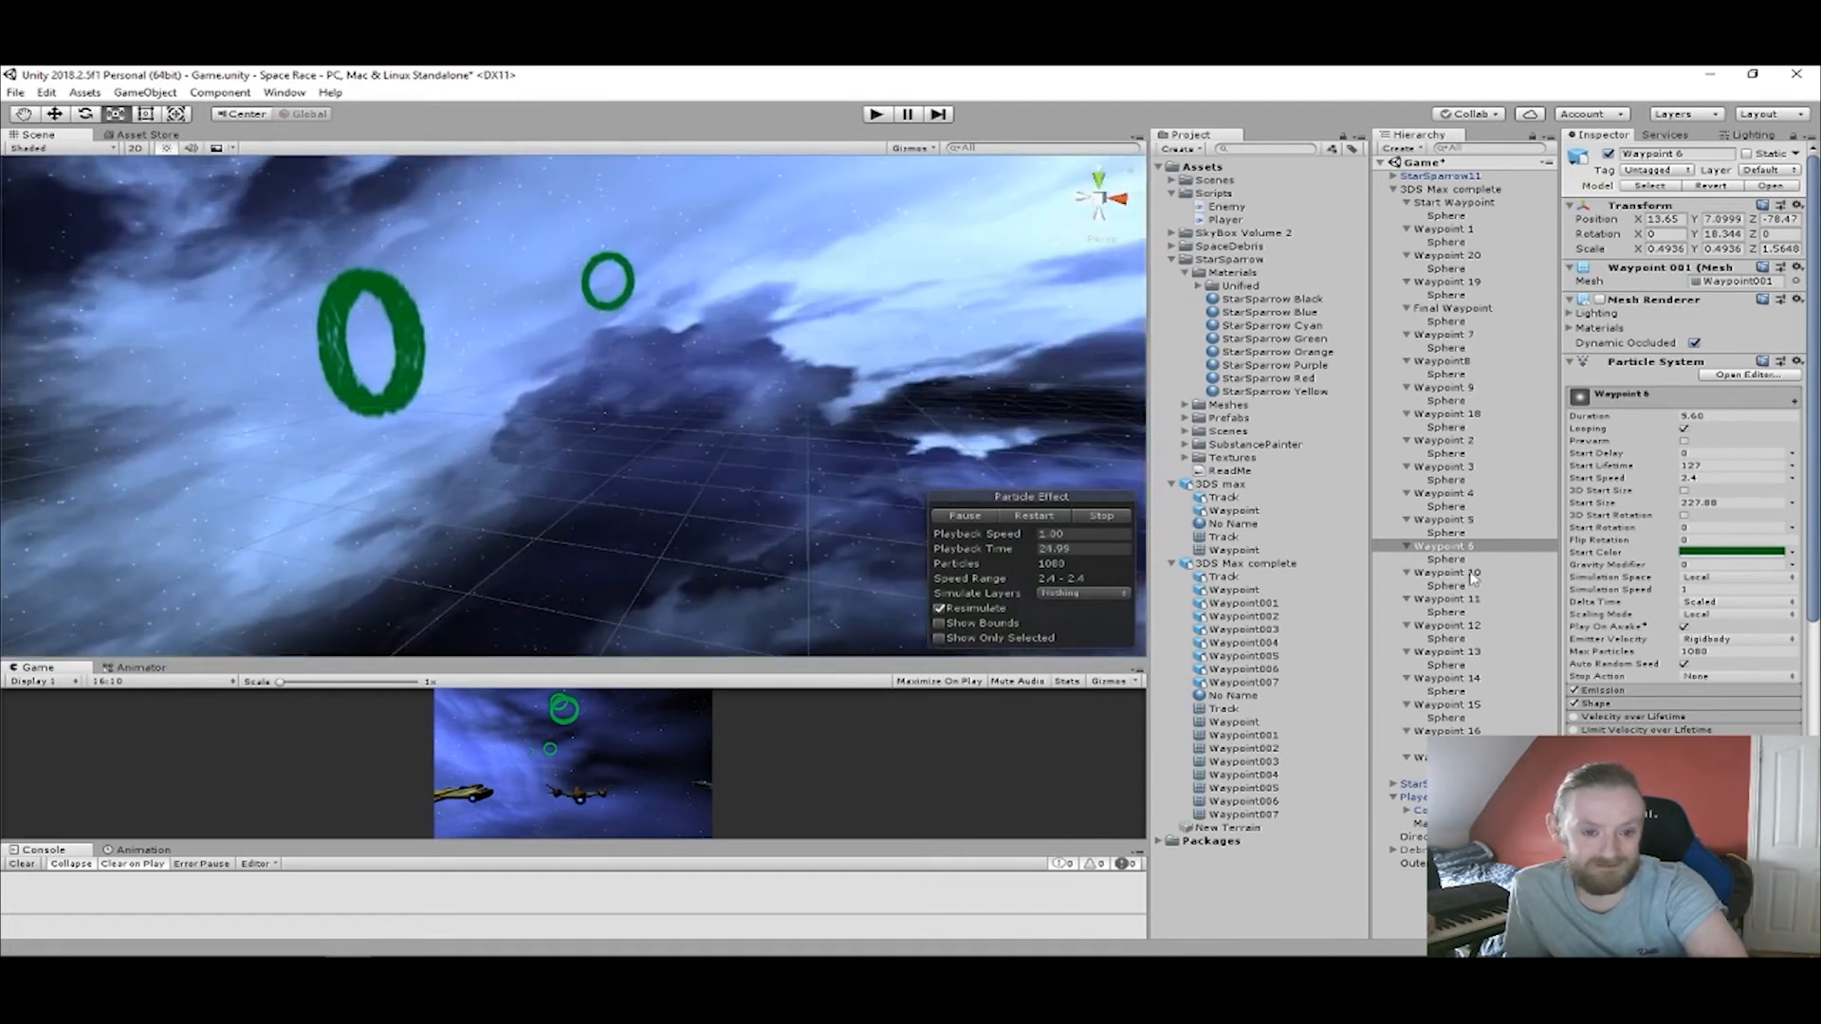
Frame the StarSparrow11 enemy ship in the scene, and play-test the race before stopping the game.
{"action": "double_click", "coordinate": [1446, 176]}
{"action": "right_click_drag", "start_coordinate": [933, 337], "coordinate": [728, 484]}
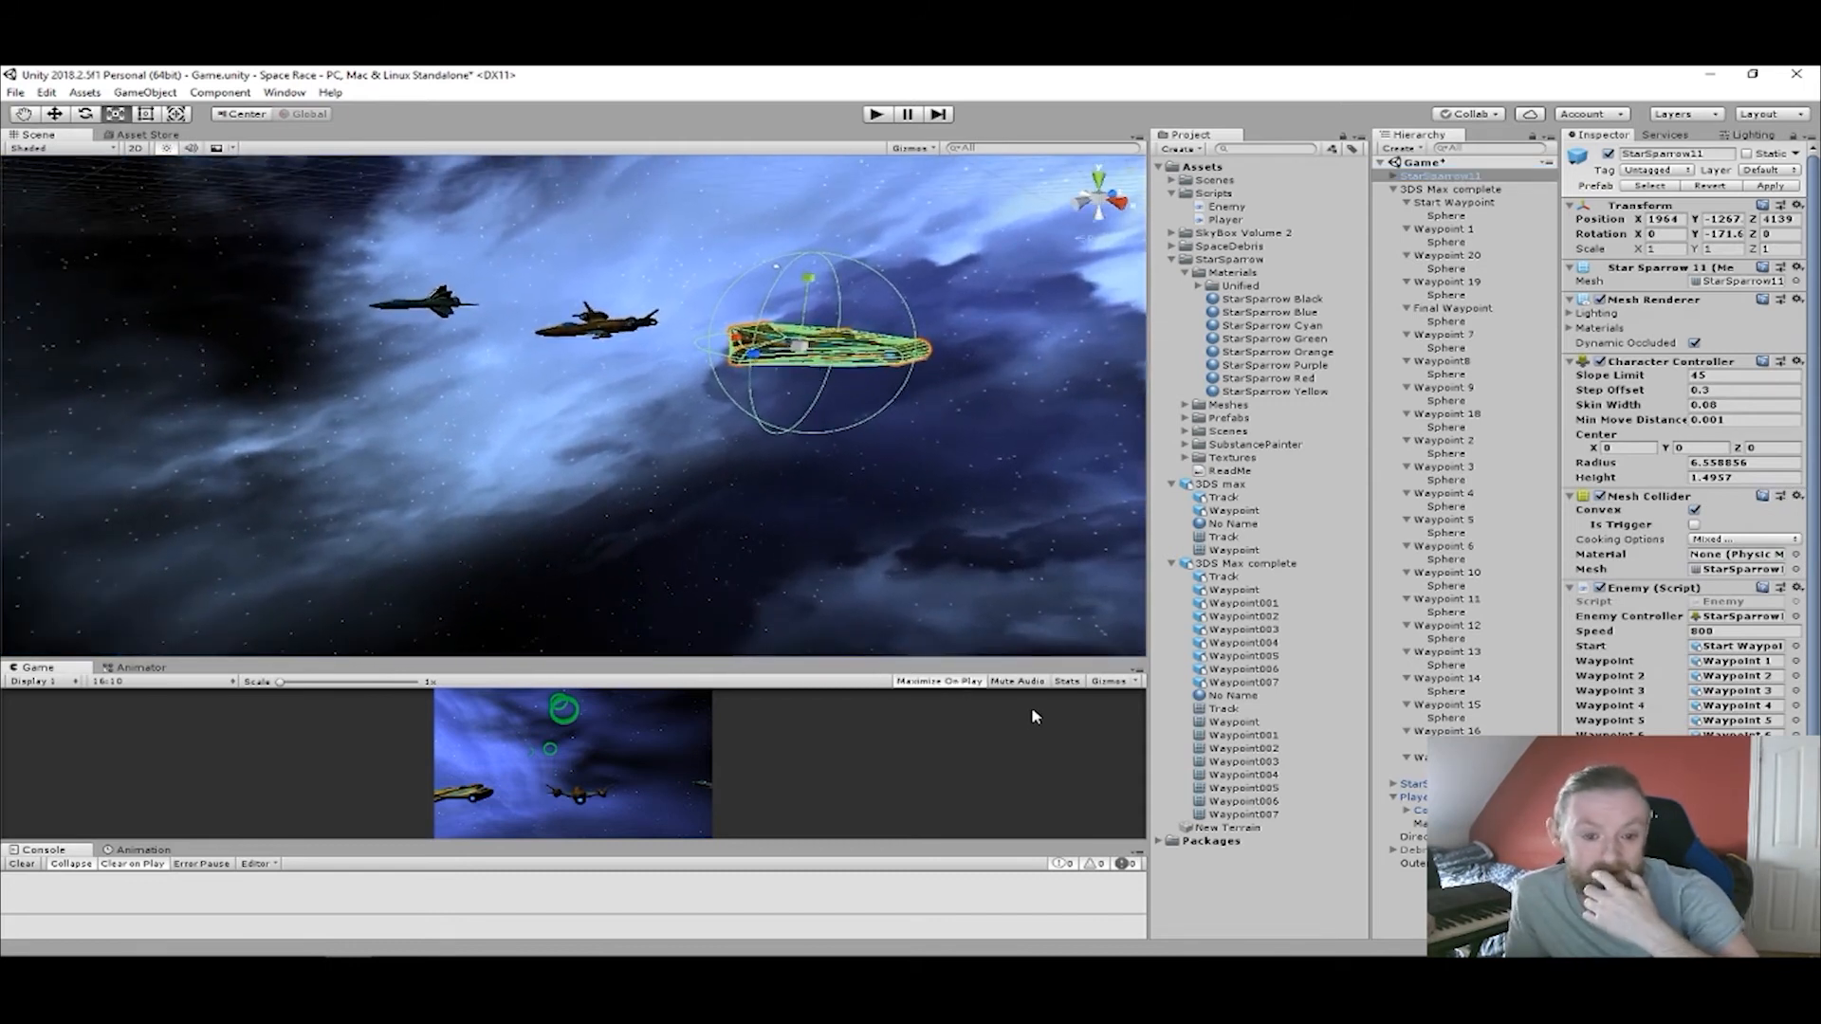
{"action": "left_click", "coordinate": [878, 115]}
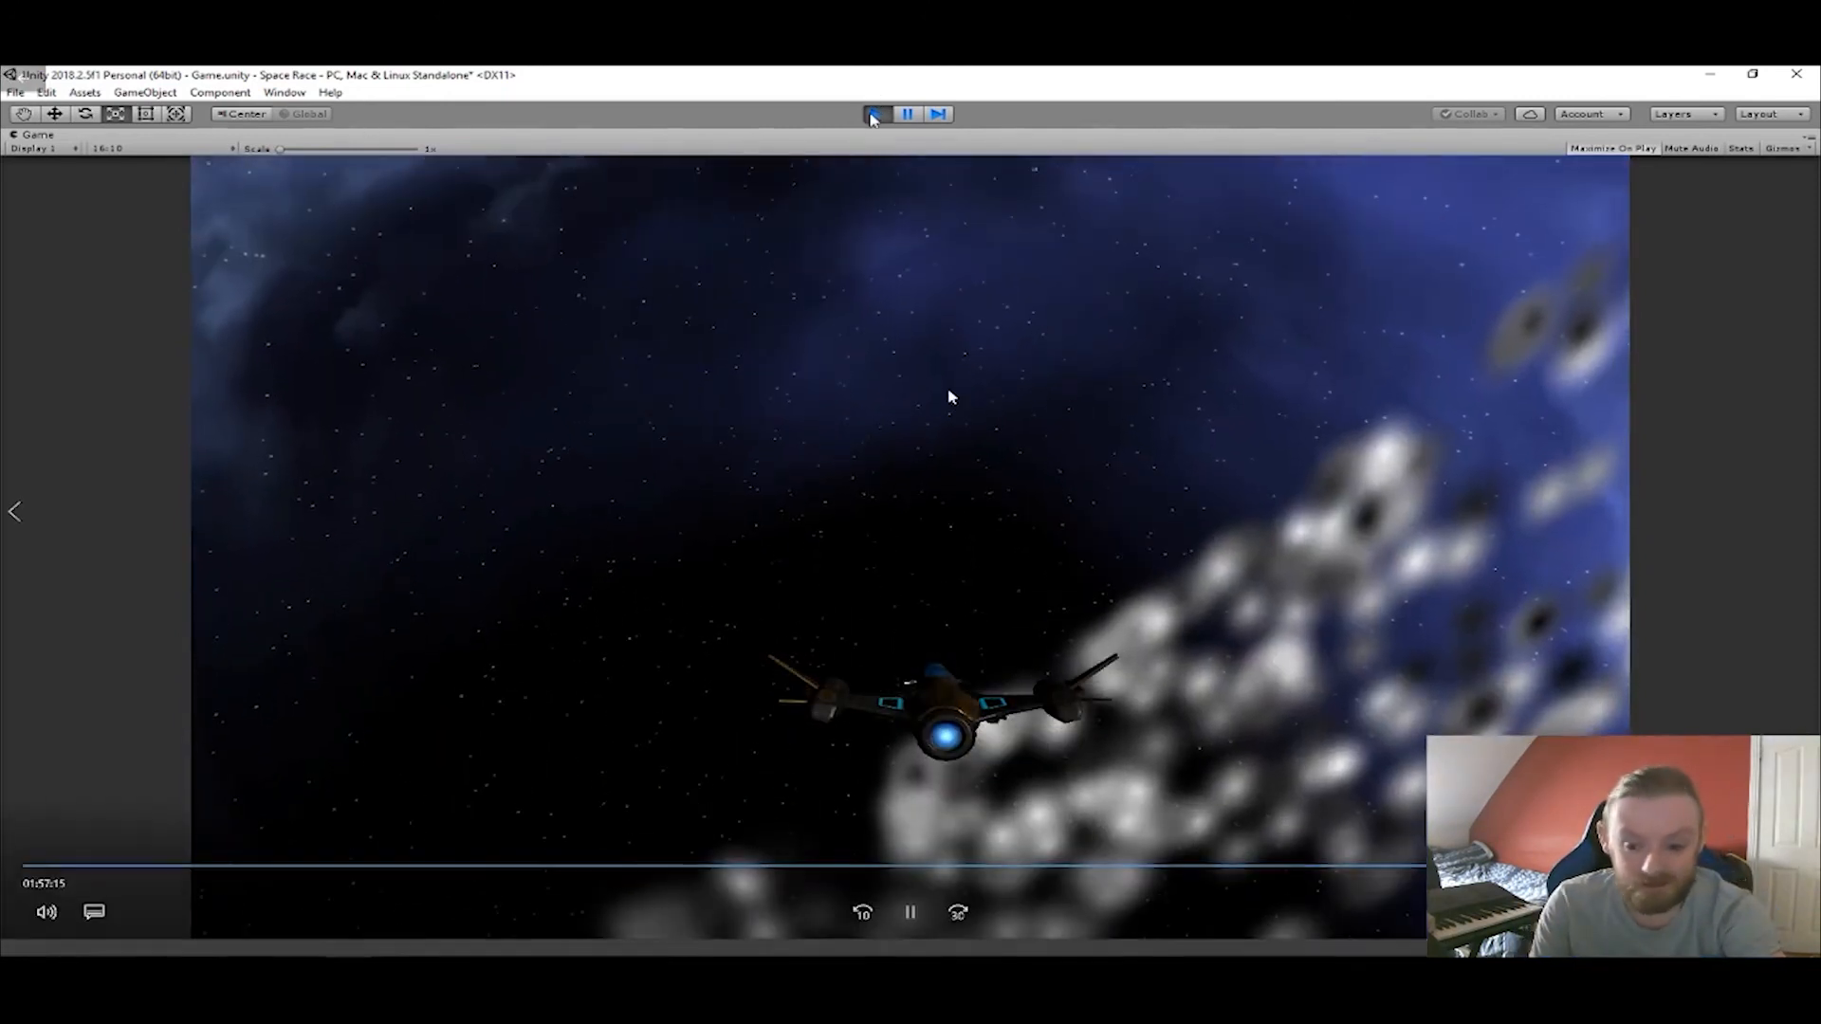
{"action": "left_click", "coordinate": [869, 121]}
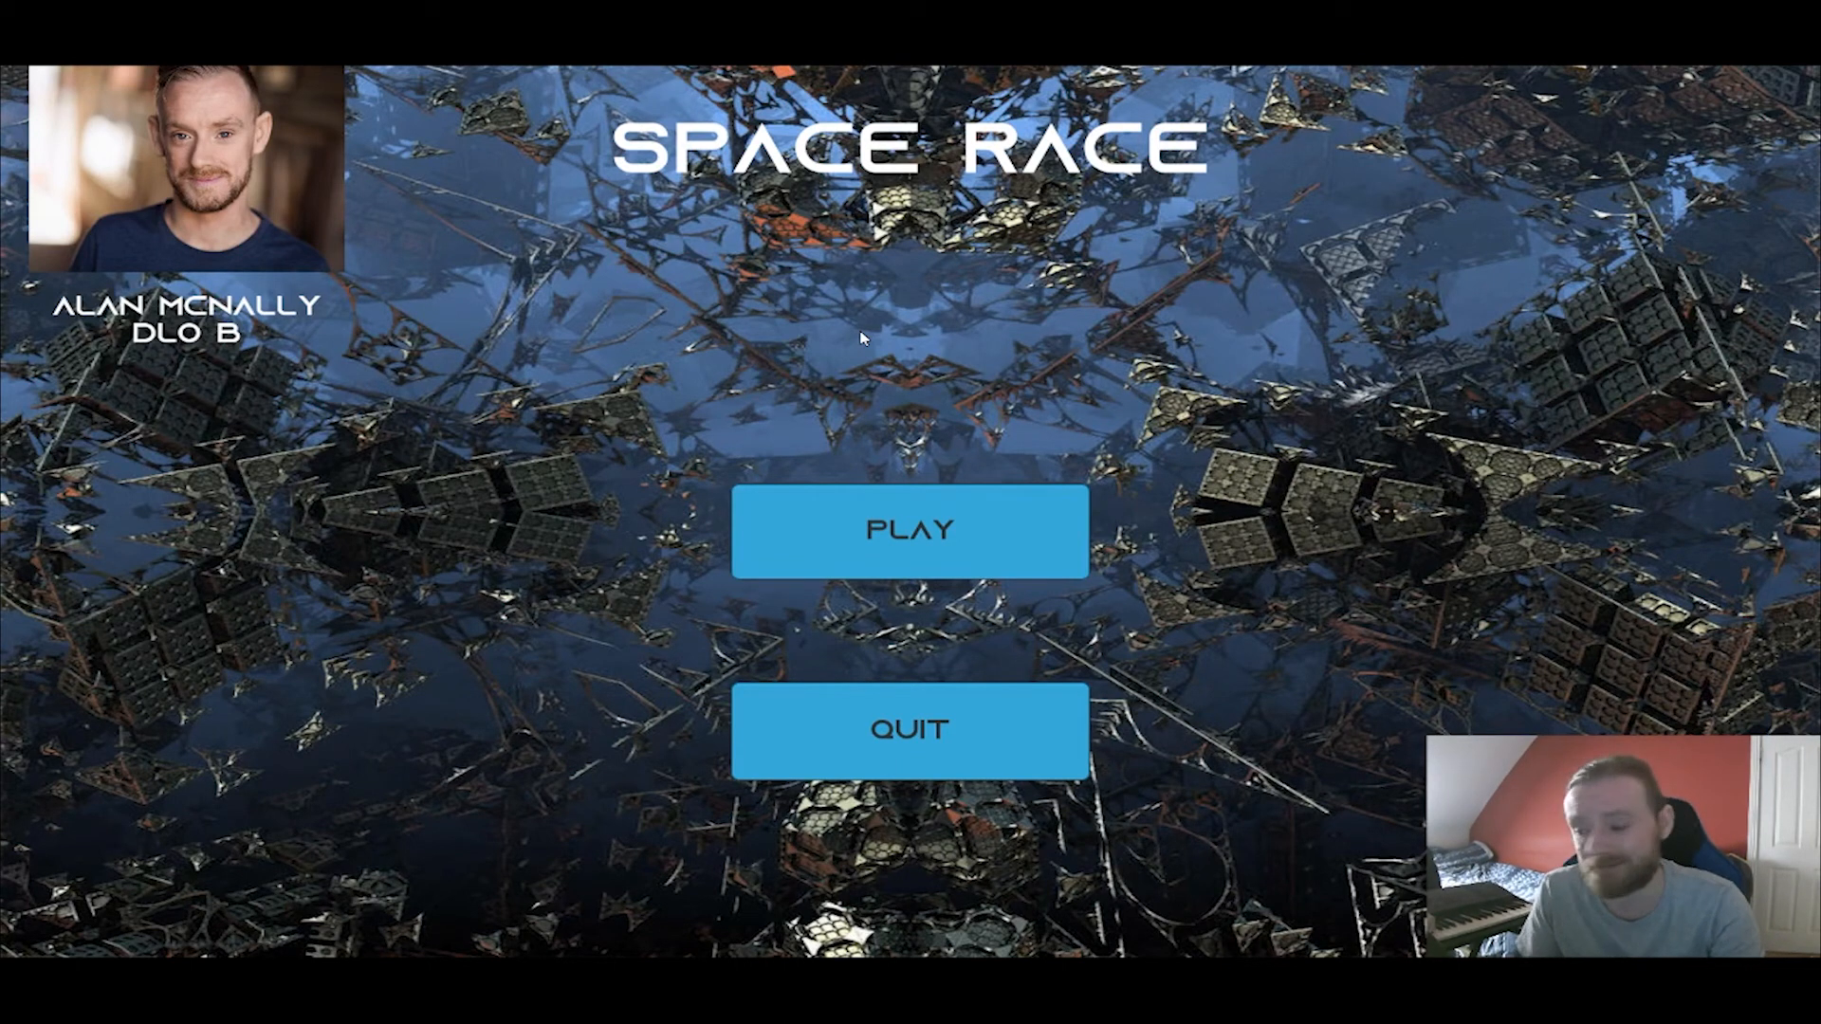
Play the Space Race game from its main menu, restarting the race twice before returning to the menu.
{"action": "left_click", "coordinate": [919, 529]}
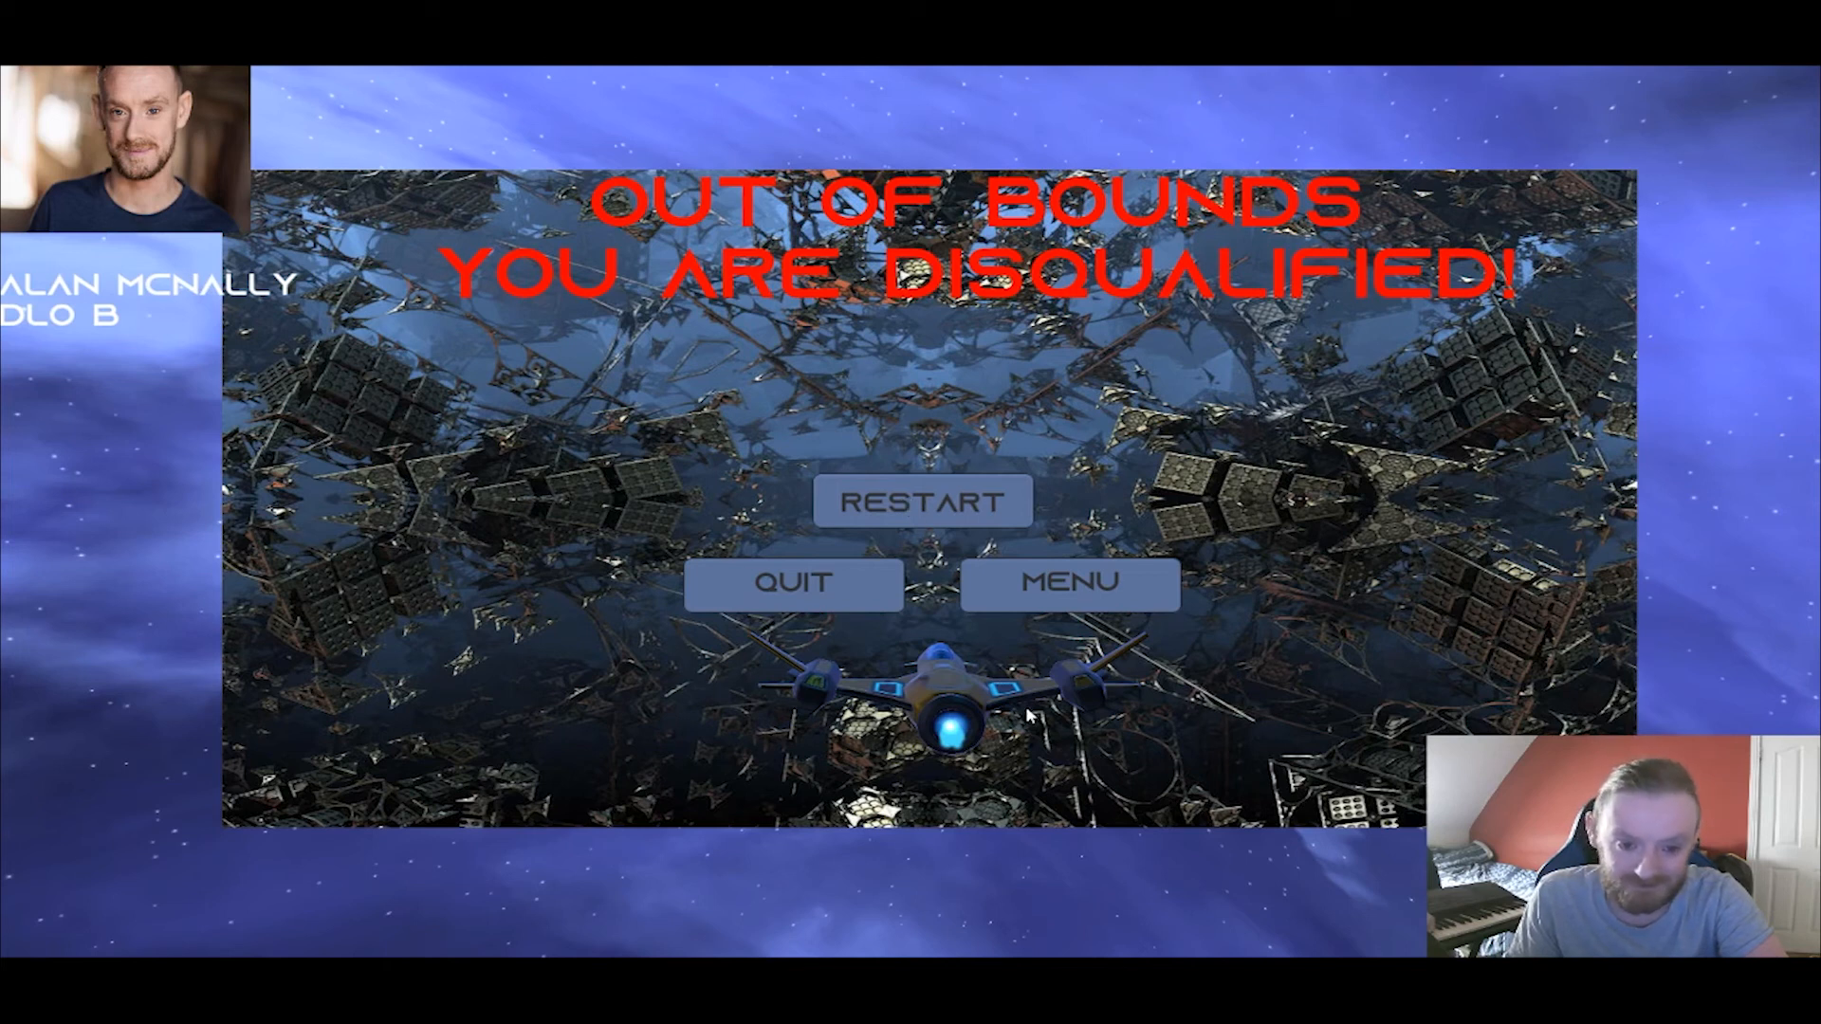
{"action": "left_click", "coordinate": [953, 506]}
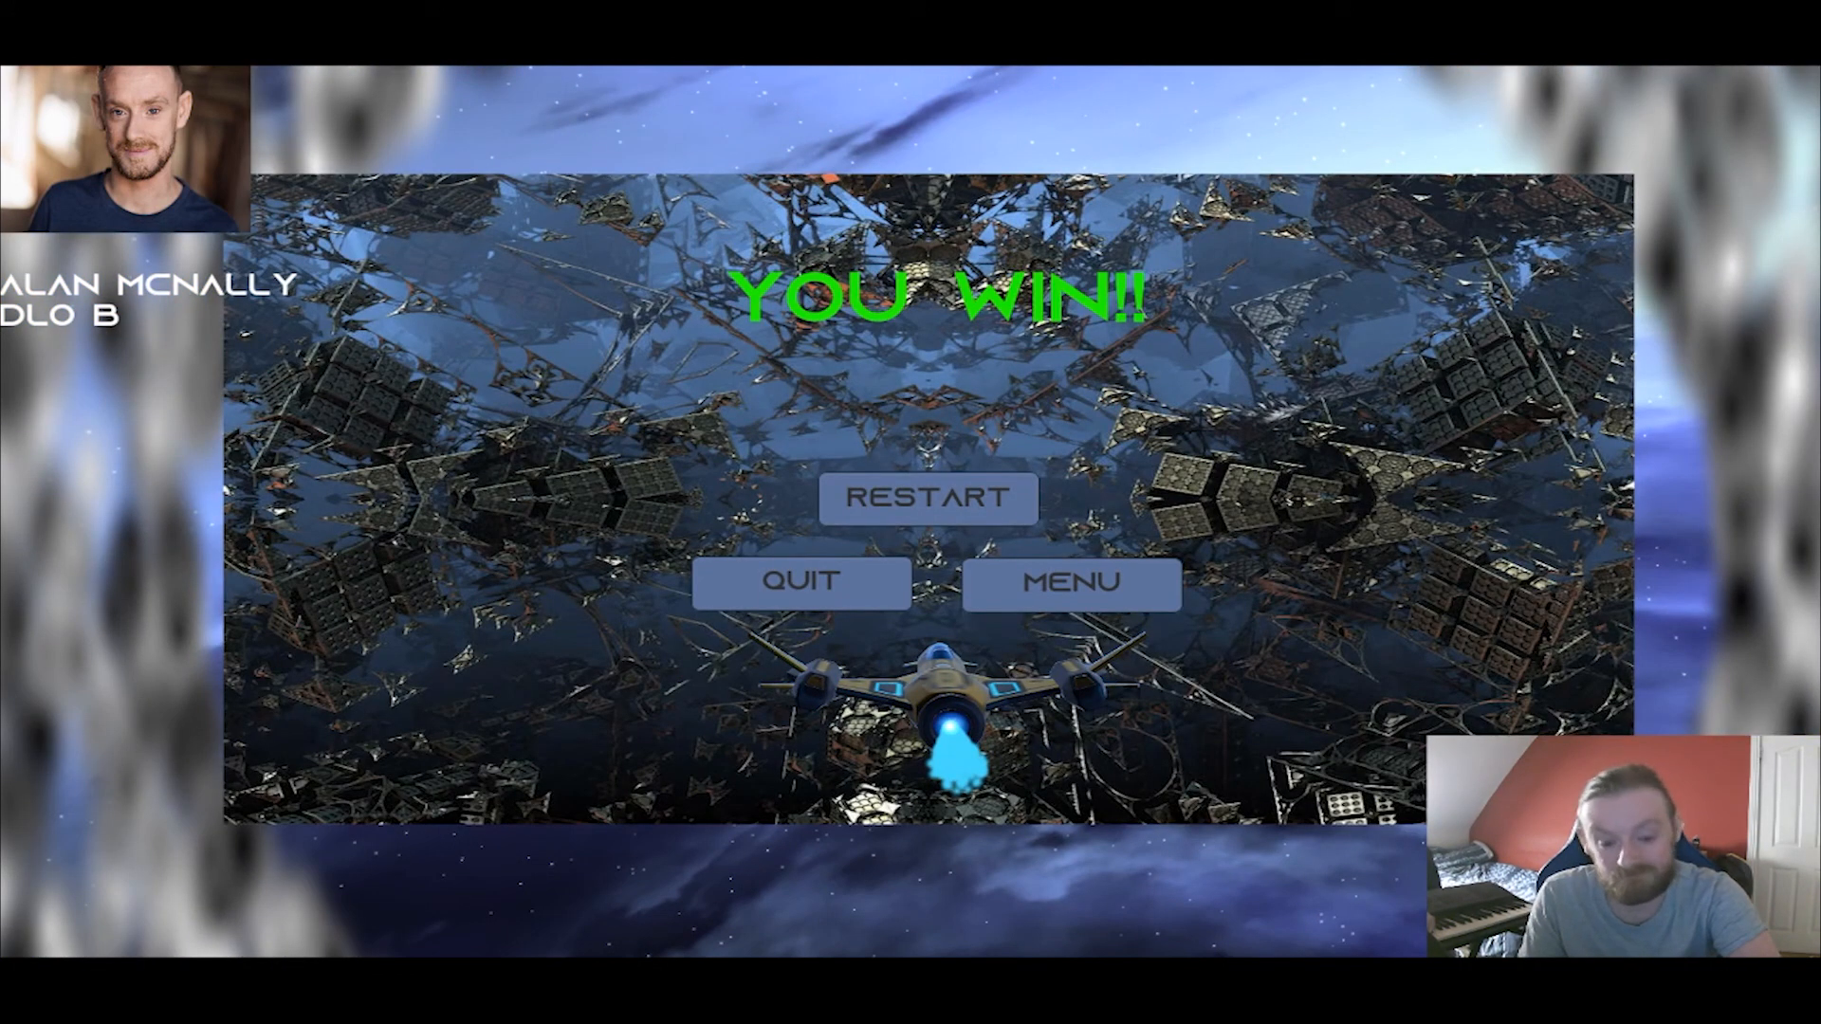
{"action": "left_click", "coordinate": [952, 495]}
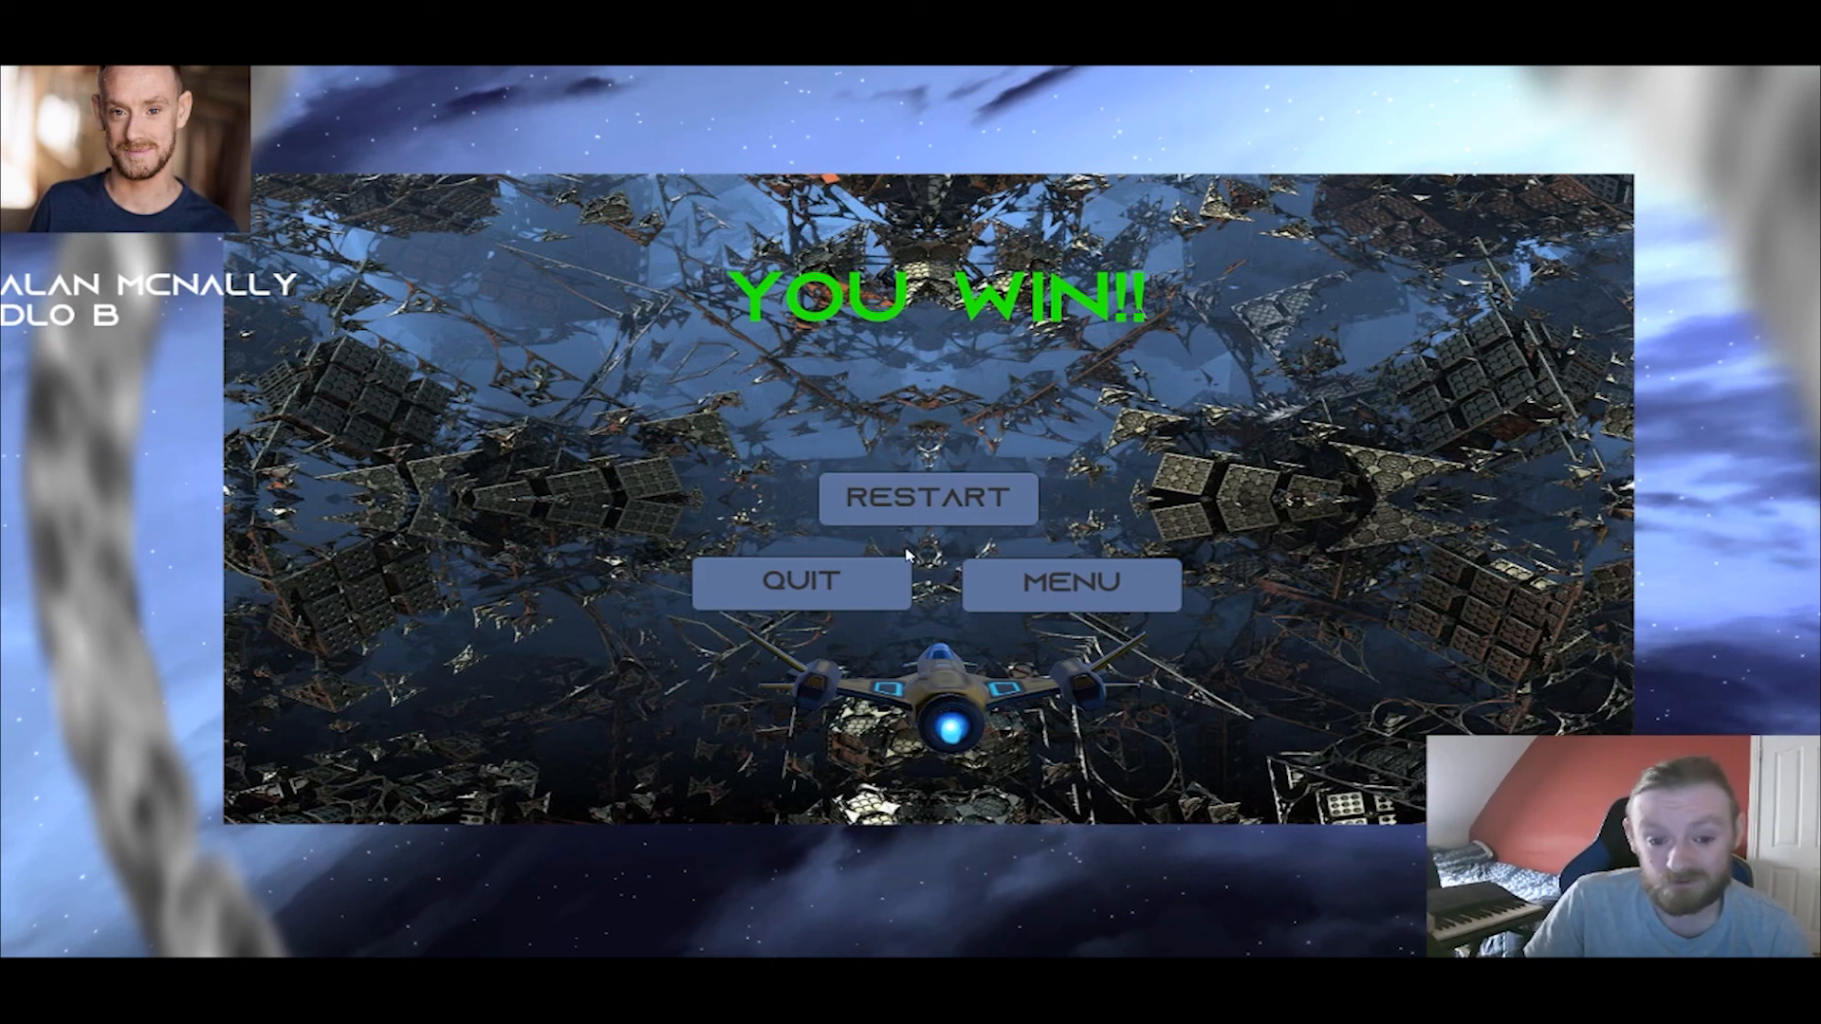
{"action": "left_click", "coordinate": [1015, 604]}
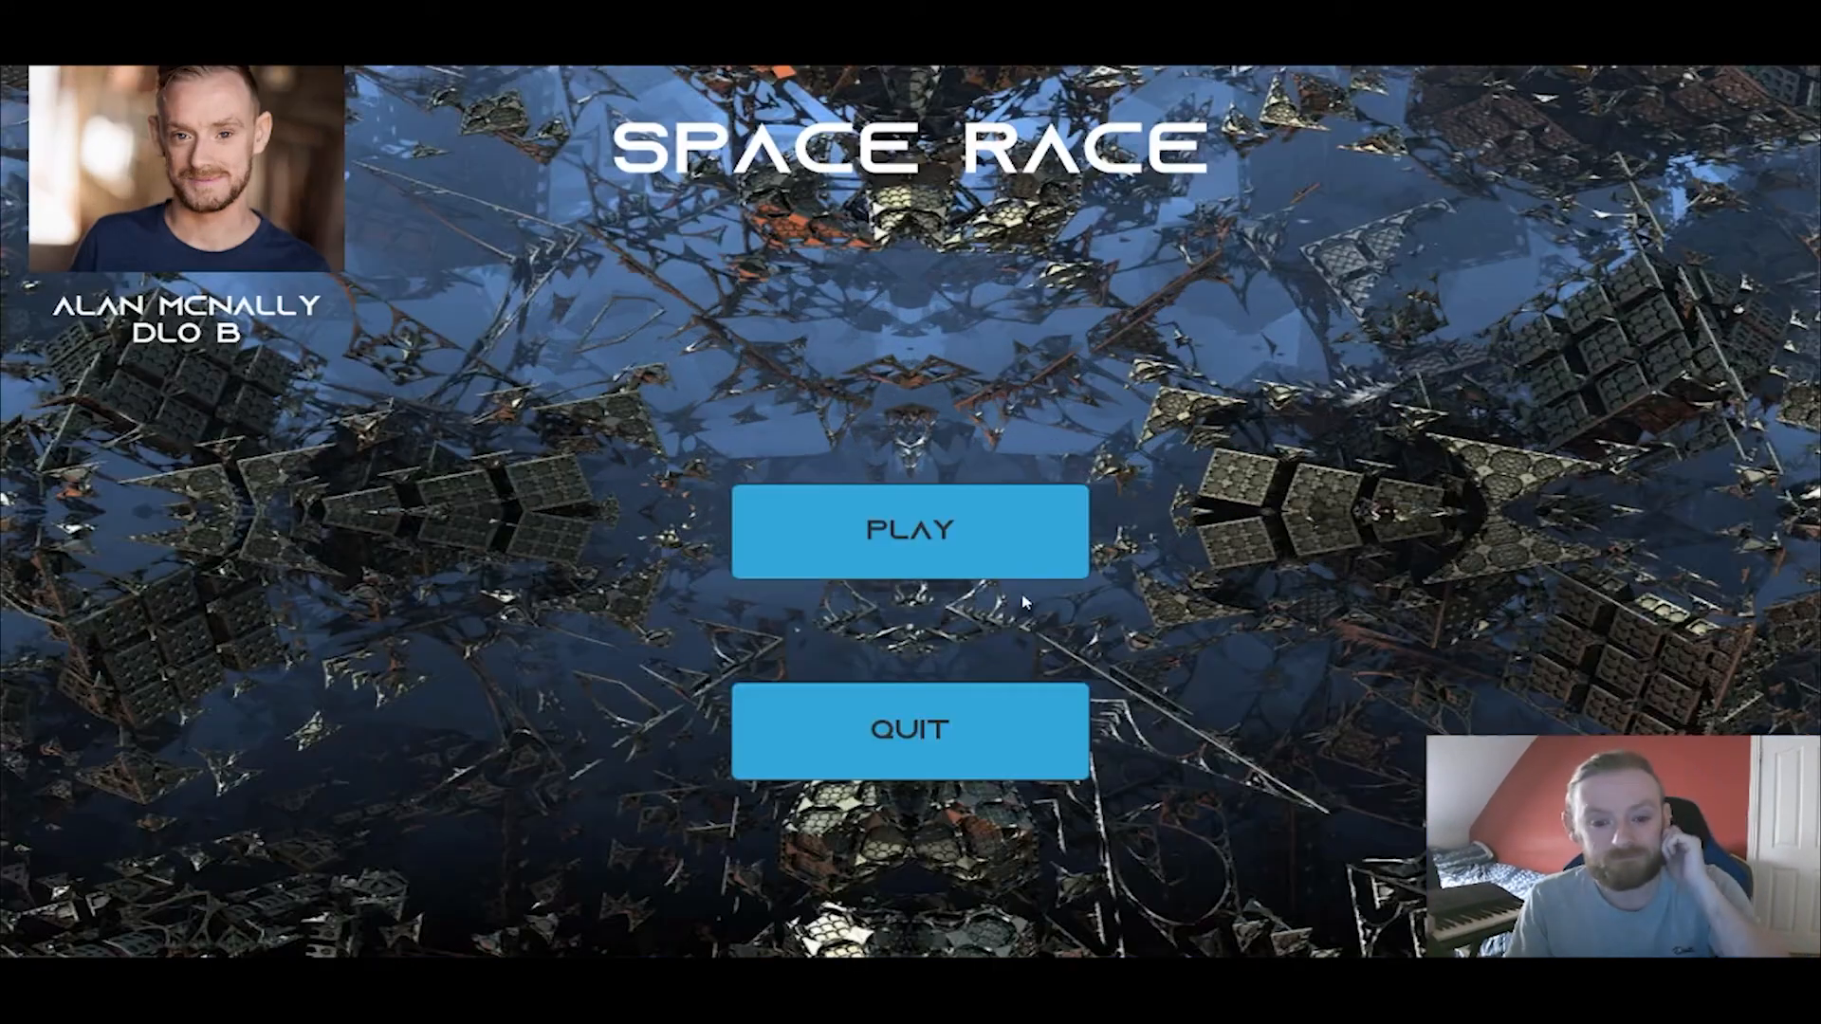